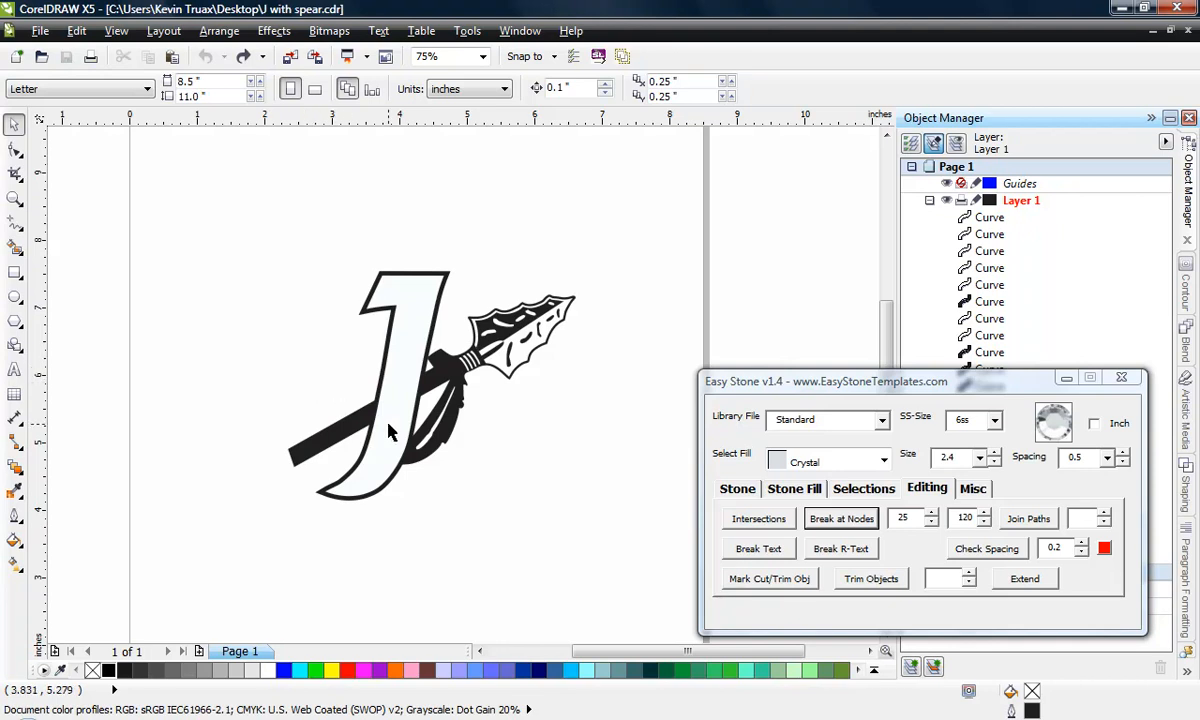
Step: Try to set the overall height of the complete J-and-spear artwork to 3.5 inches
{"action": "scroll", "coordinate": [377, 420], "scroll_direction": "up", "scroll_amount": 1}
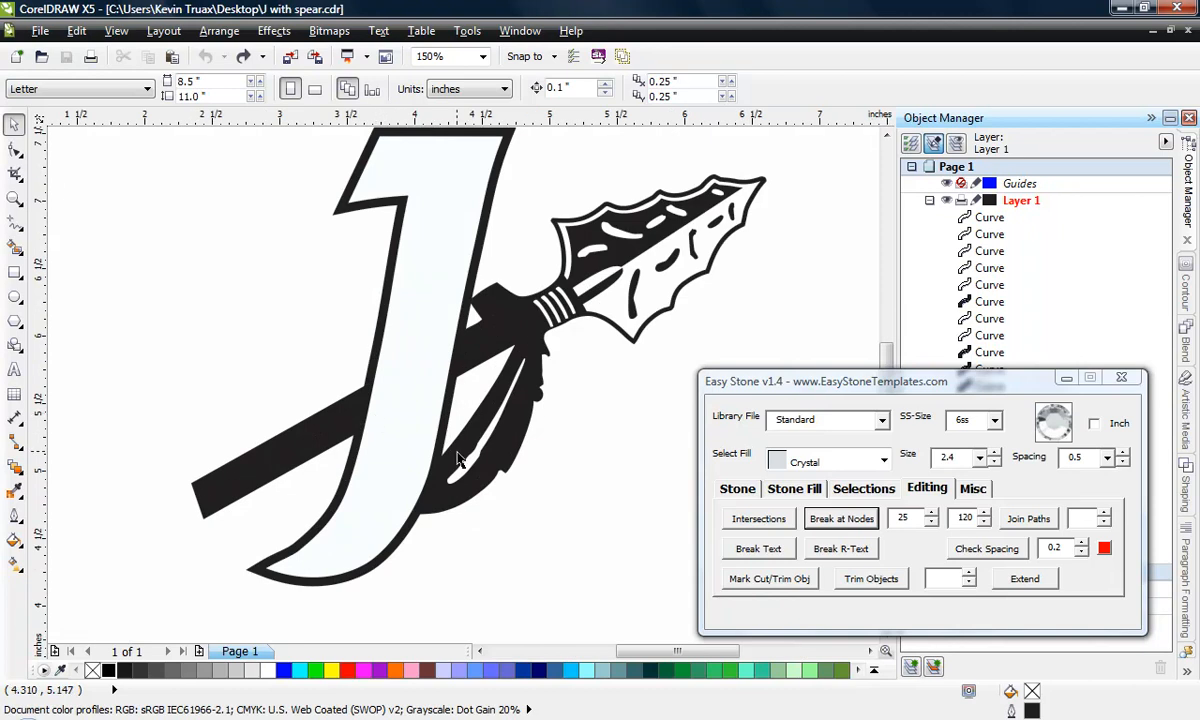
{"action": "scroll", "coordinate": [455, 471], "scroll_direction": "down", "scroll_amount": 1}
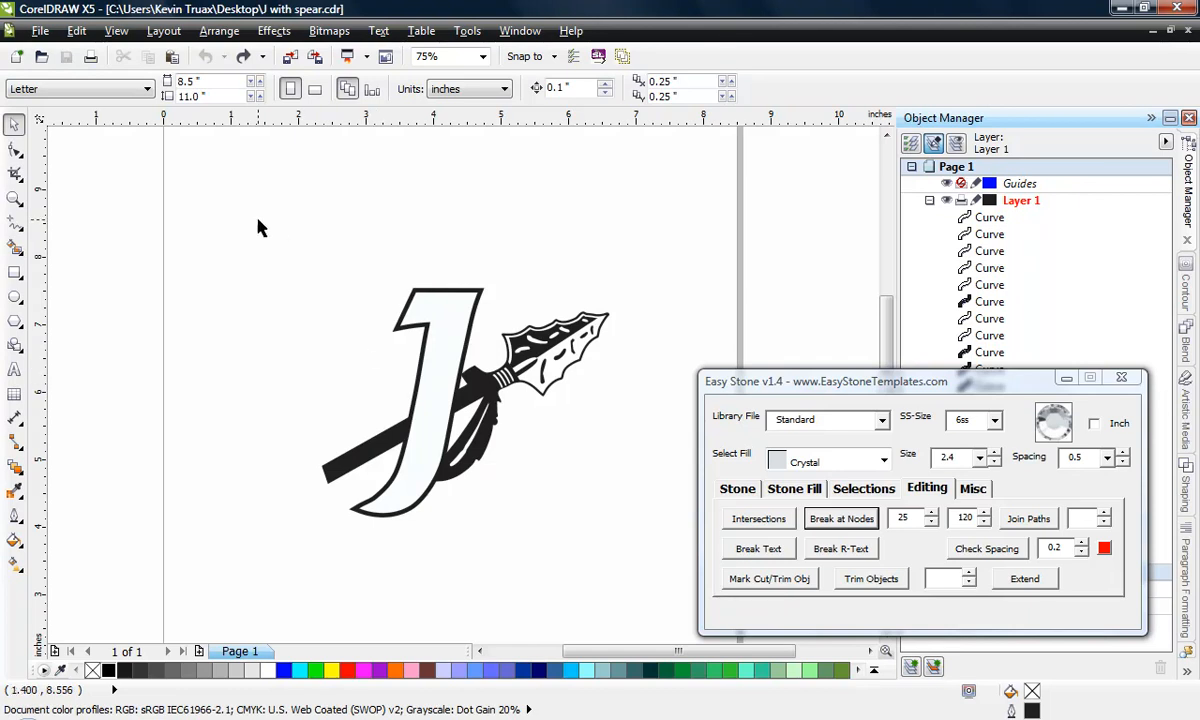
{"action": "left_click_drag", "start_coordinate": [255, 221], "coordinate": [665, 563]}
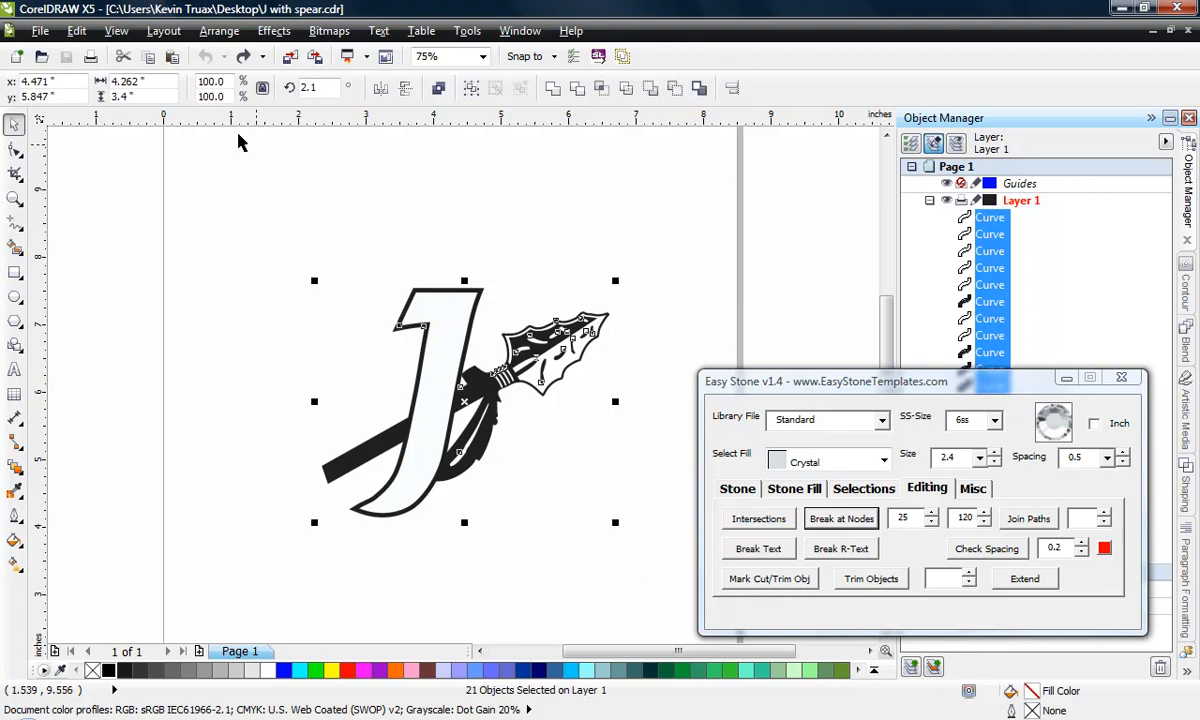
{"action": "type", "text": "3.5"}
{"action": "key", "text": "Return"}
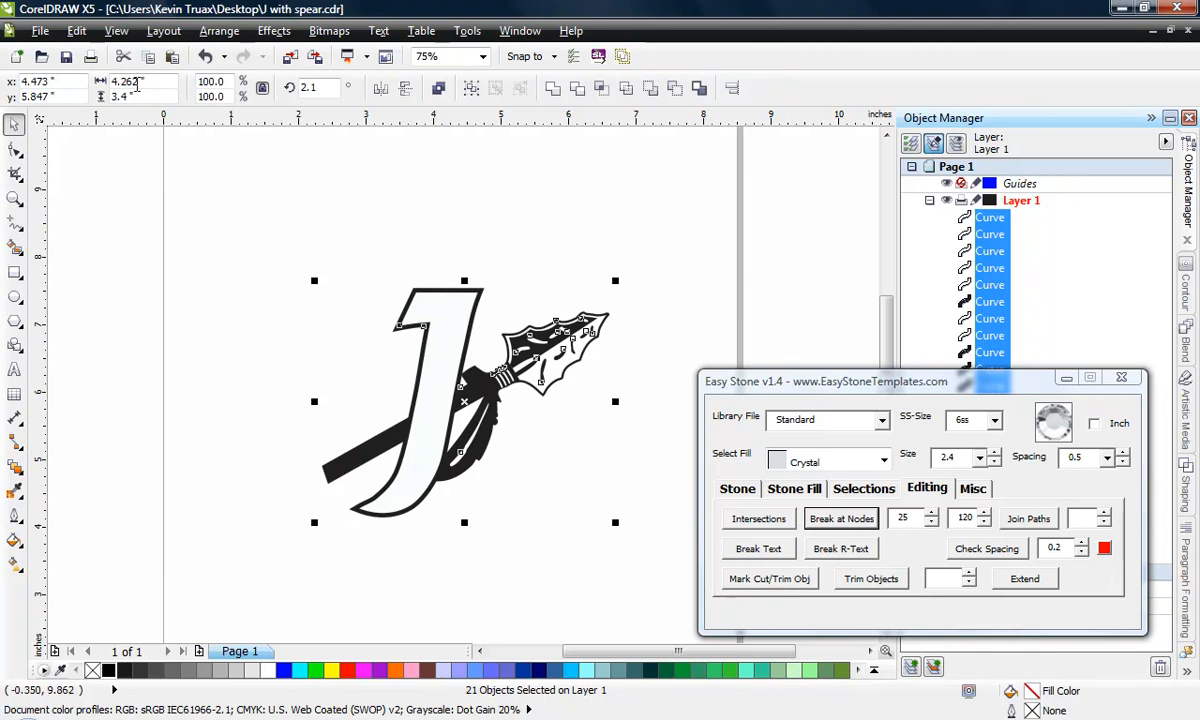
{"action": "double_click", "coordinate": [120, 96]}
{"action": "type", "text": "3.5"}
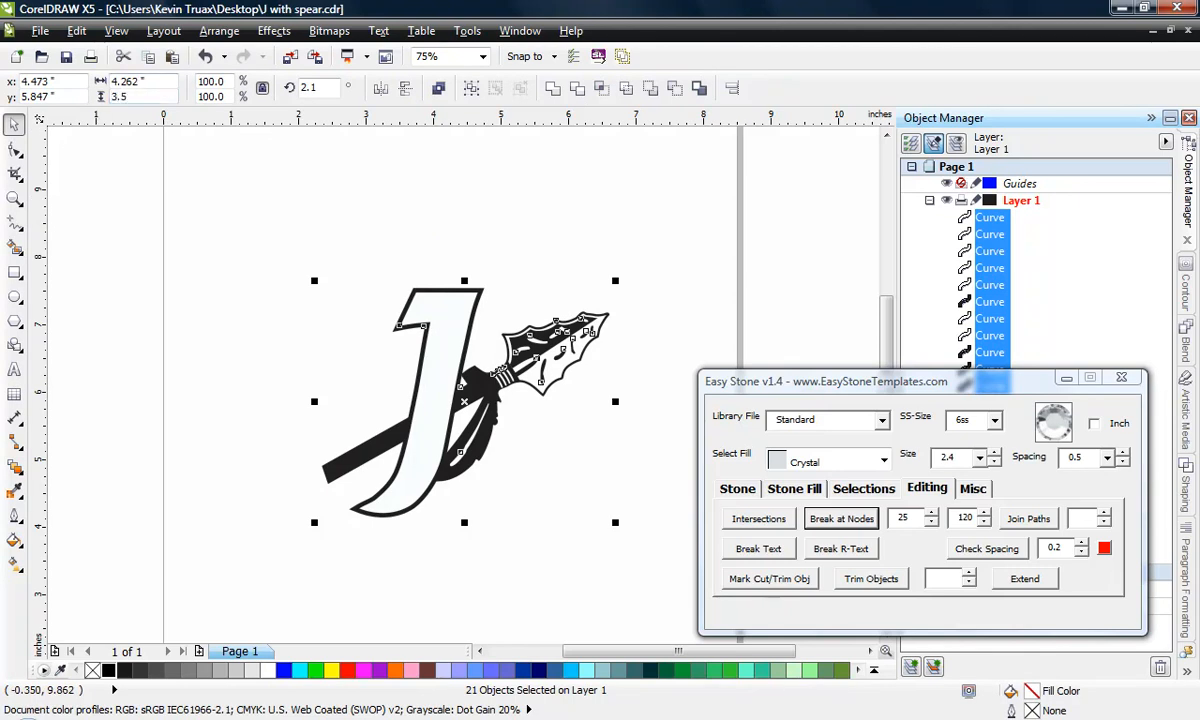
{"action": "key", "text": "Return"}
{"action": "left_click", "coordinate": [316, 206]}
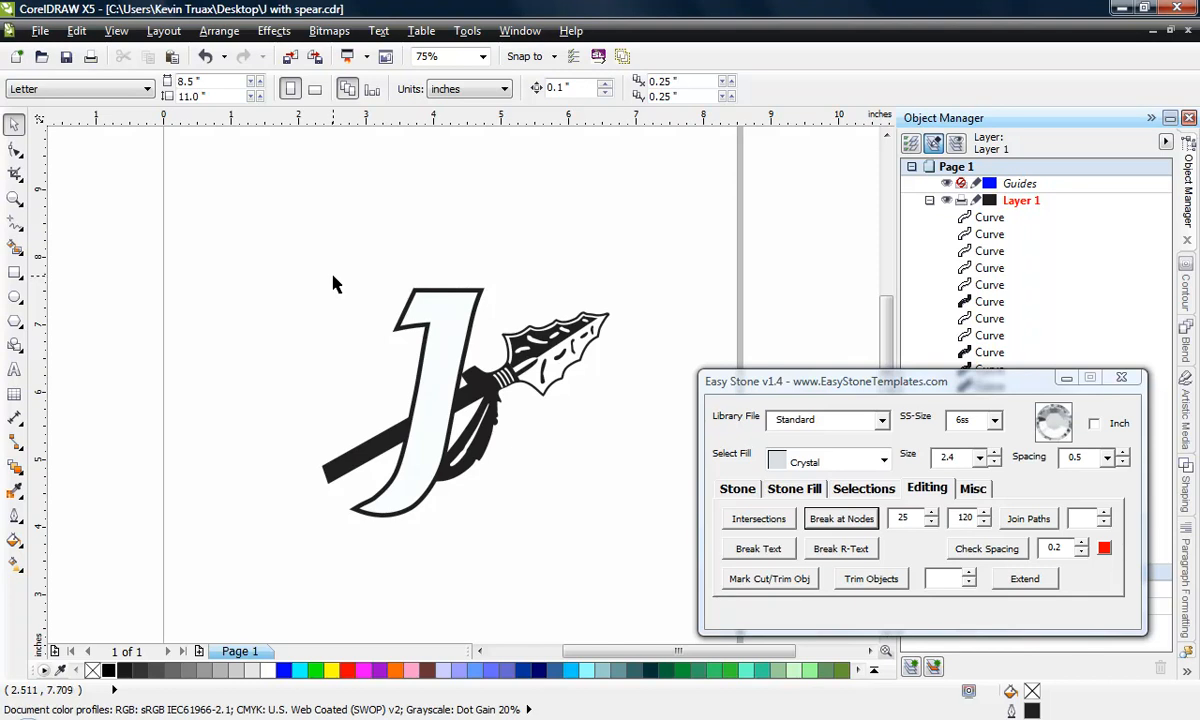
Step: Set the page background to a solid red colour
{"action": "left_click", "coordinate": [163, 31]}
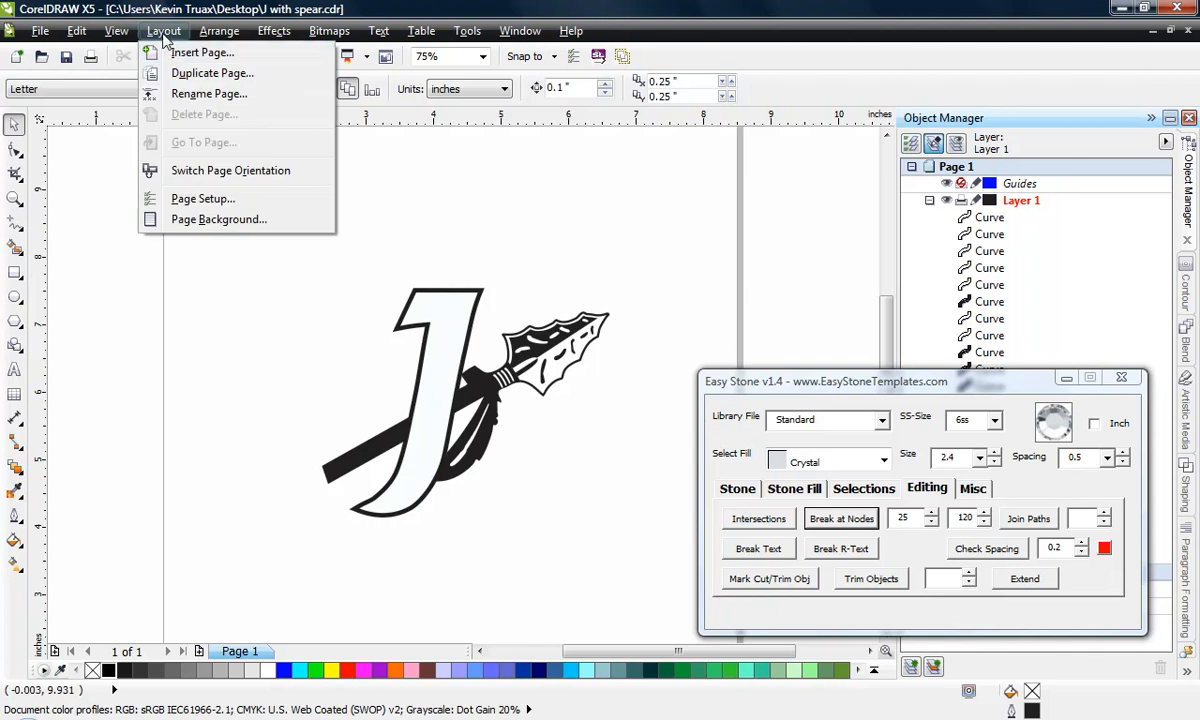
{"action": "left_click", "coordinate": [212, 219]}
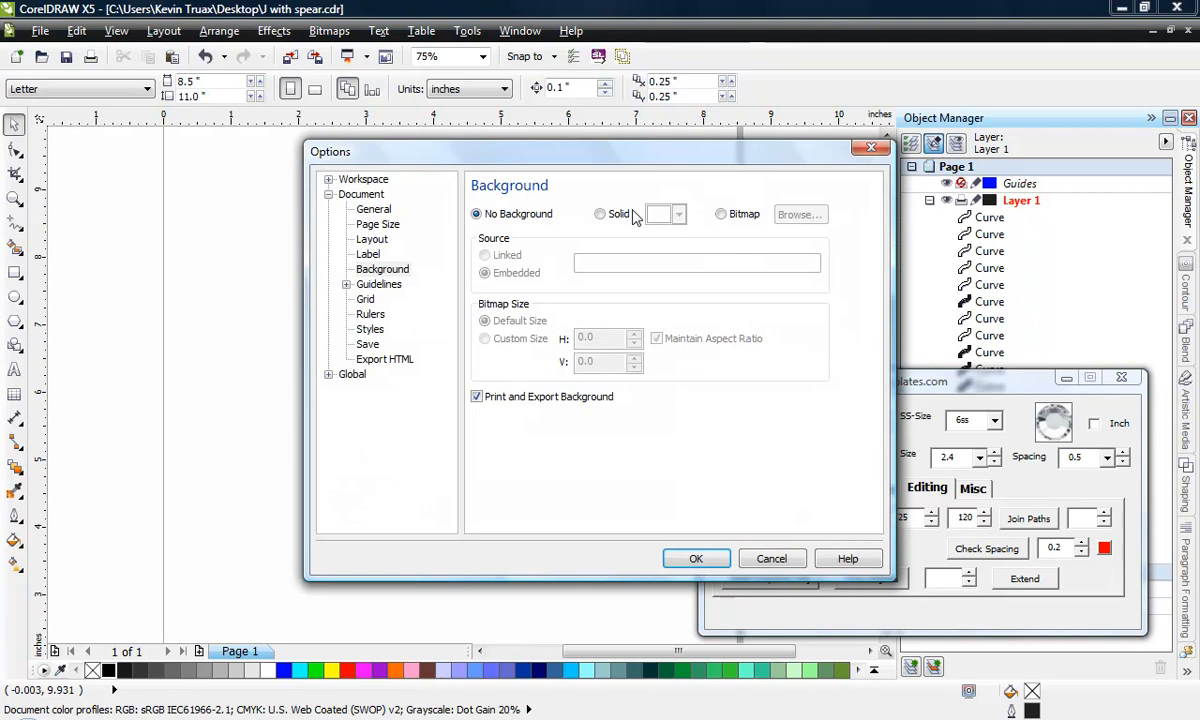
{"action": "left_click", "coordinate": [603, 214]}
{"action": "left_click", "coordinate": [655, 210]}
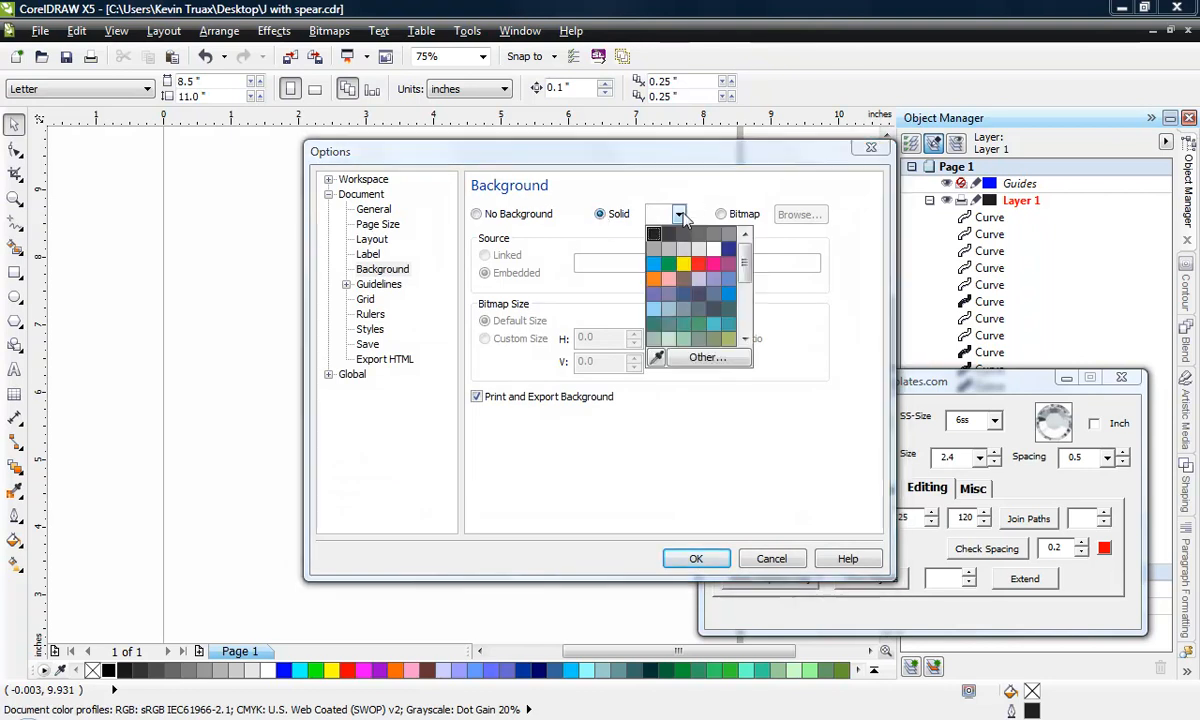
{"action": "left_click", "coordinate": [660, 256]}
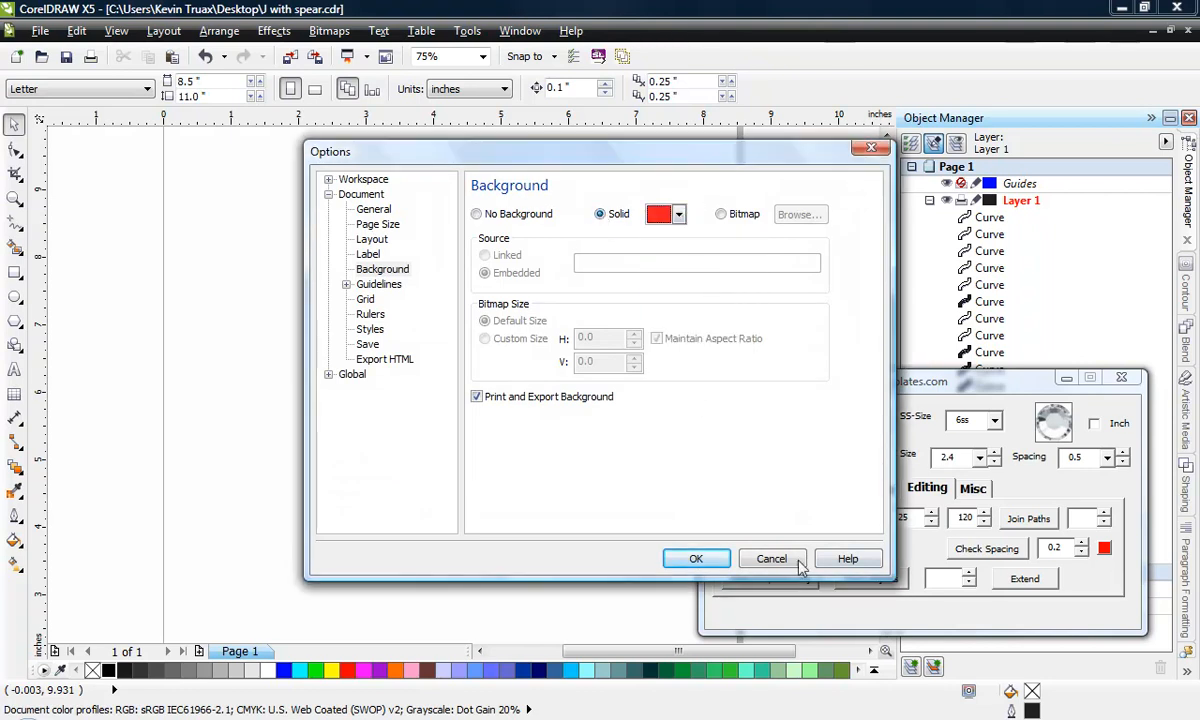
{"action": "left_click", "coordinate": [694, 558]}
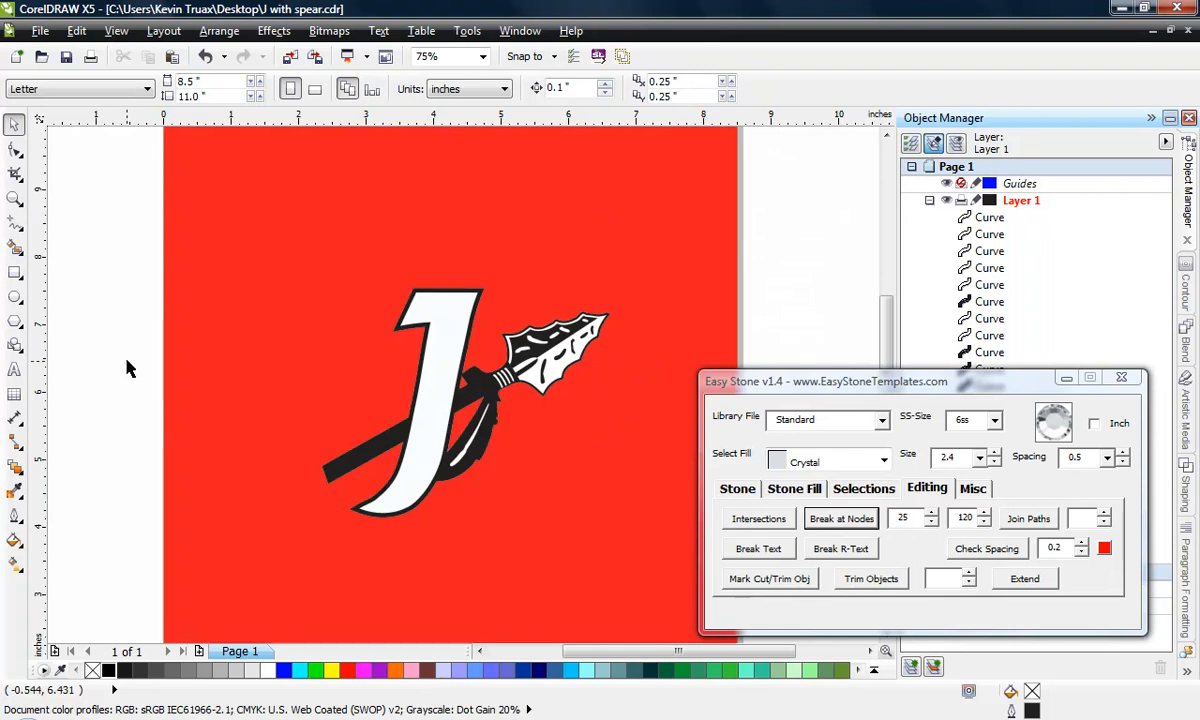
Step: Minimize the Easy Stone window to clear the view of the artwork
{"action": "scroll", "coordinate": [303, 343], "scroll_direction": "down", "scroll_amount": 1}
{"action": "scroll", "coordinate": [330, 344], "scroll_direction": "up", "scroll_amount": 1}
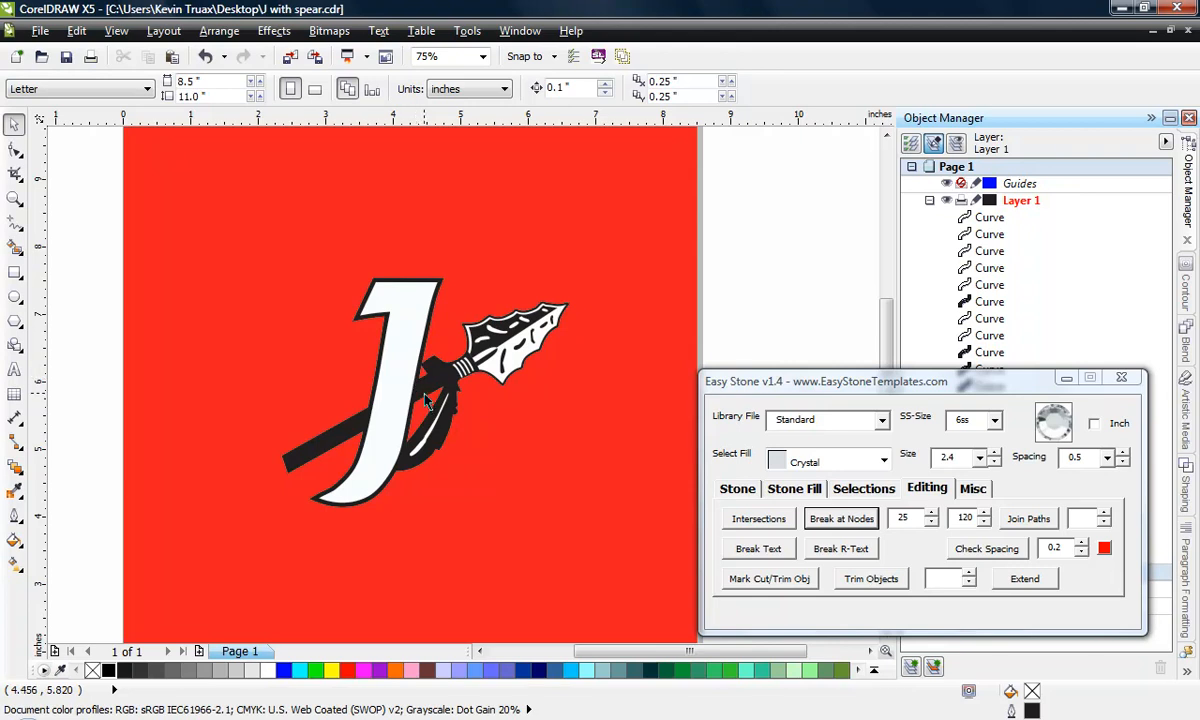
{"action": "scroll", "coordinate": [398, 393], "scroll_direction": "up", "scroll_amount": 1}
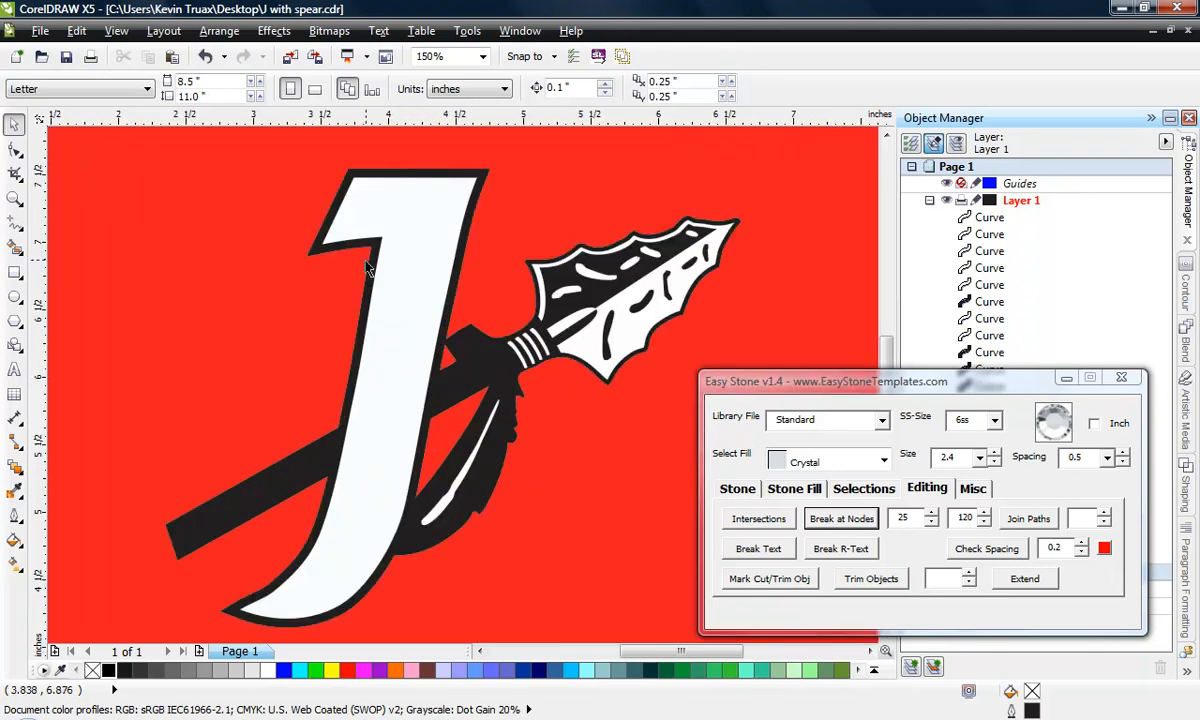
{"action": "left_click", "coordinate": [1066, 378]}
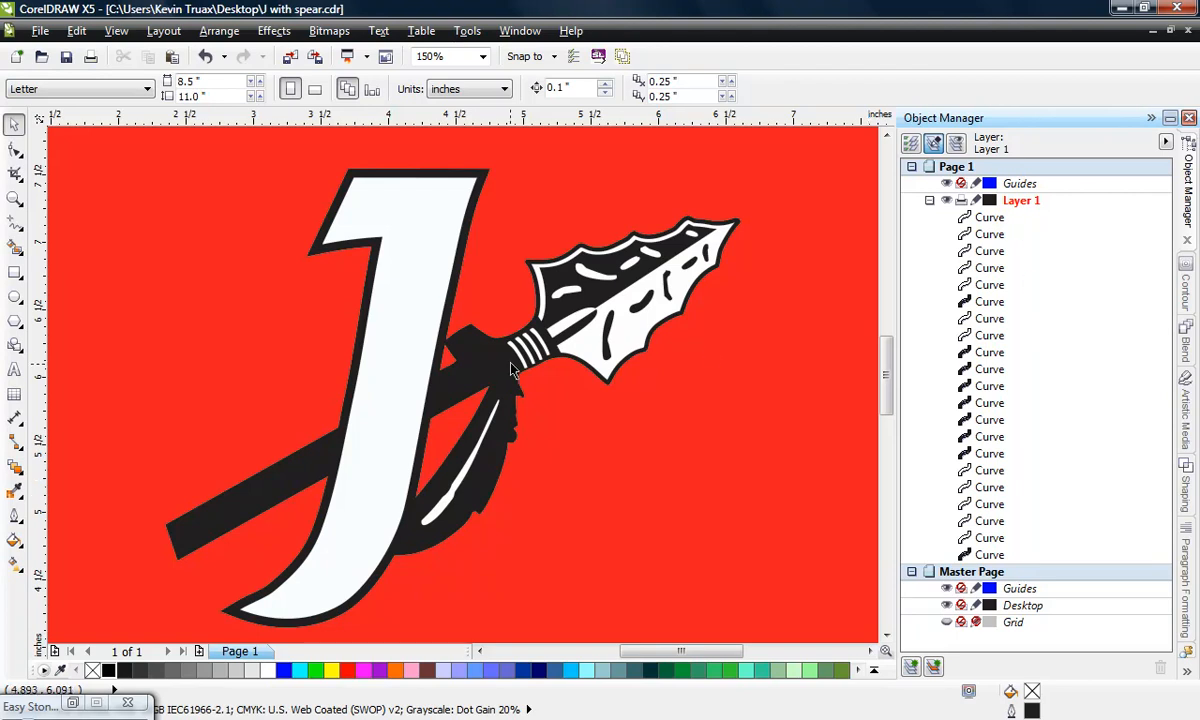
{"action": "scroll", "coordinate": [481, 344], "scroll_direction": "down", "scroll_amount": 2}
{"action": "scroll", "coordinate": [505, 390], "scroll_direction": "up", "scroll_amount": 2}
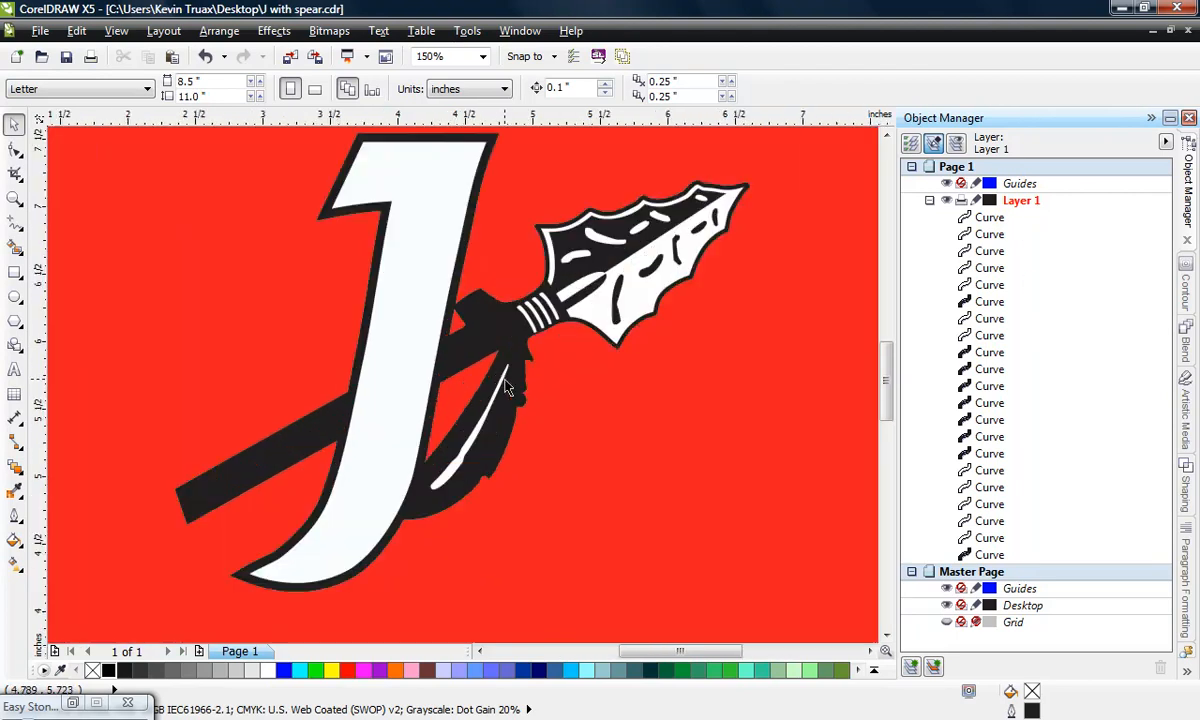
Step: Place a copy of the black spear silhouette beside the J logo, extending off the page's right edge
{"action": "left_click", "coordinate": [277, 456]}
{"action": "scroll", "coordinate": [278, 446], "scroll_direction": "down", "scroll_amount": 2}
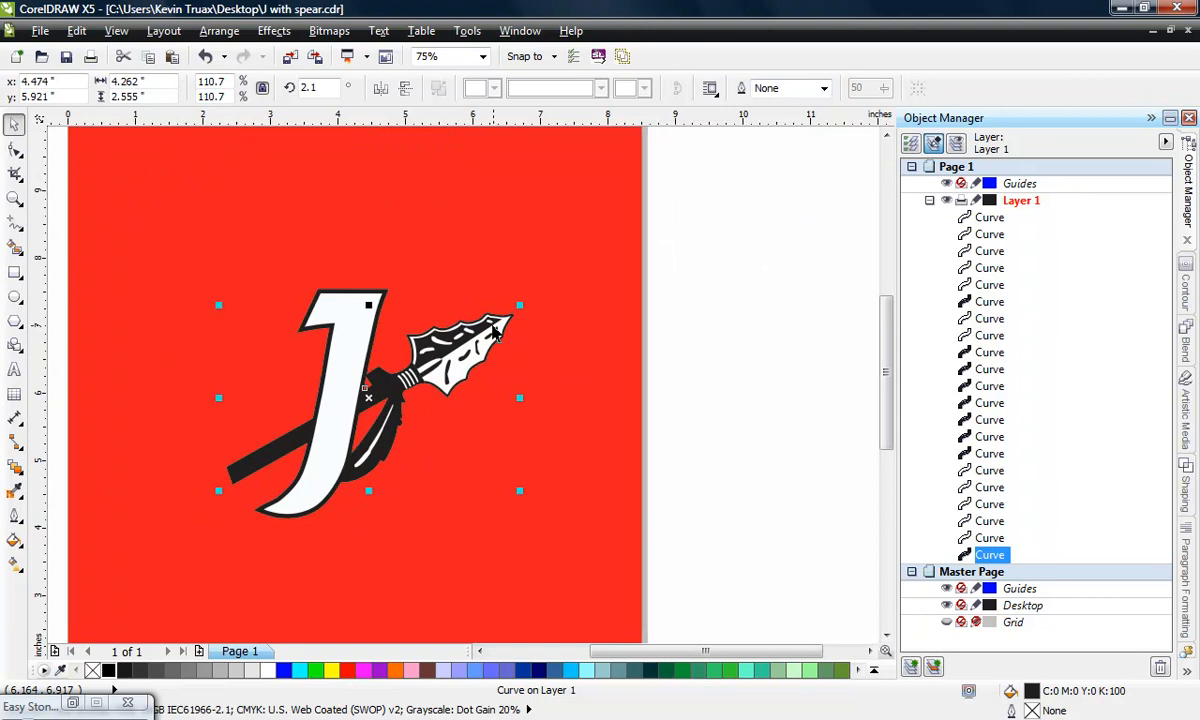
{"action": "left_click_drag", "start_coordinate": [298, 430], "coordinate": [668, 352]}
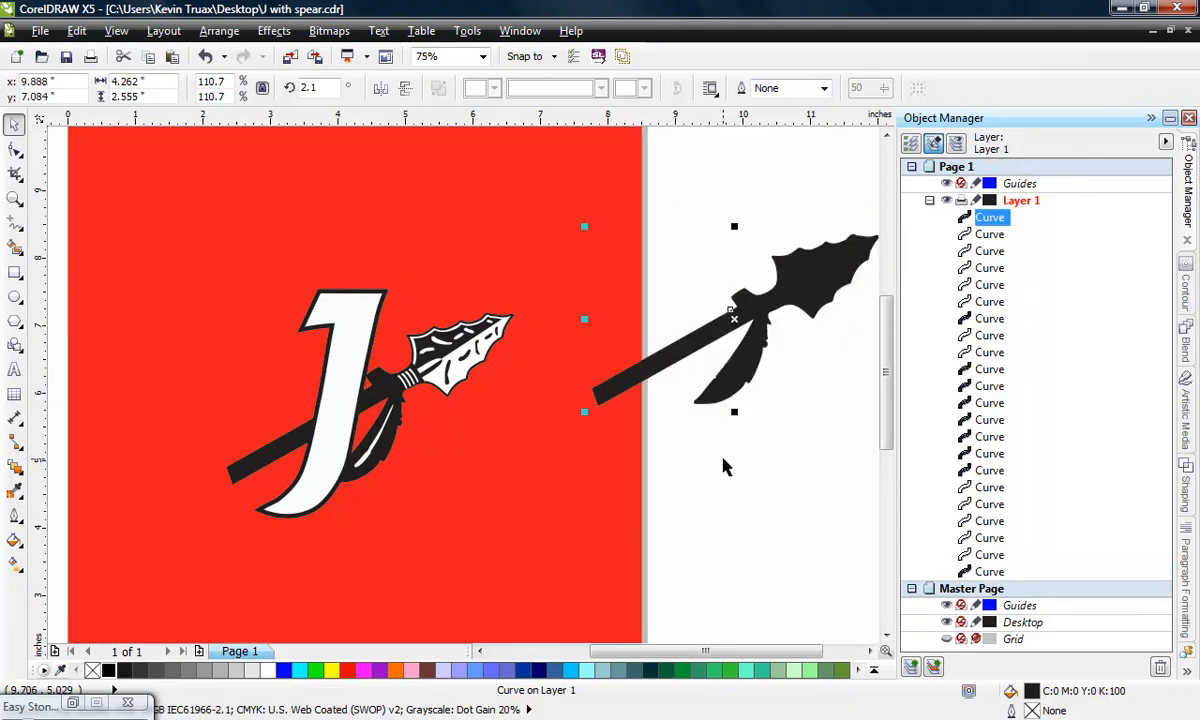
{"action": "left_click", "coordinate": [722, 461]}
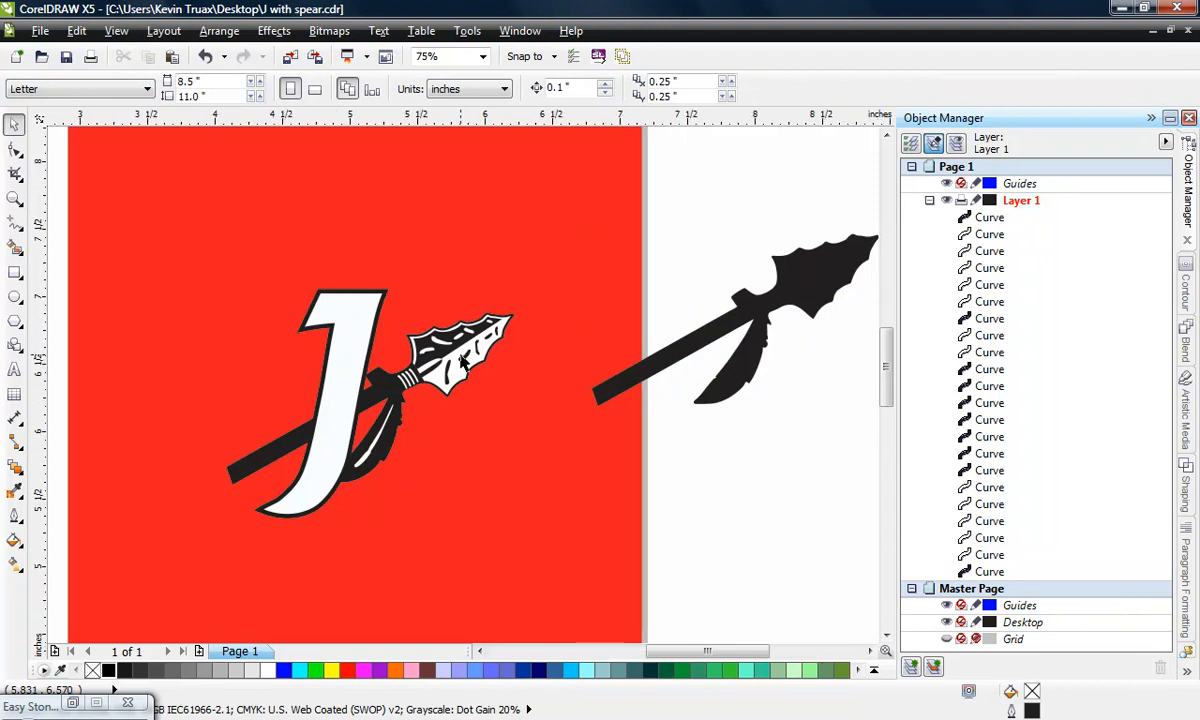
Step: Copy the white spearhead shape from the logo and position it over the head of the duplicate spear
{"action": "scroll", "coordinate": [494, 355], "scroll_direction": "up", "scroll_amount": 1}
{"action": "left_click", "coordinate": [430, 362]}
{"action": "scroll", "coordinate": [360, 368], "scroll_direction": "down", "scroll_amount": 1}
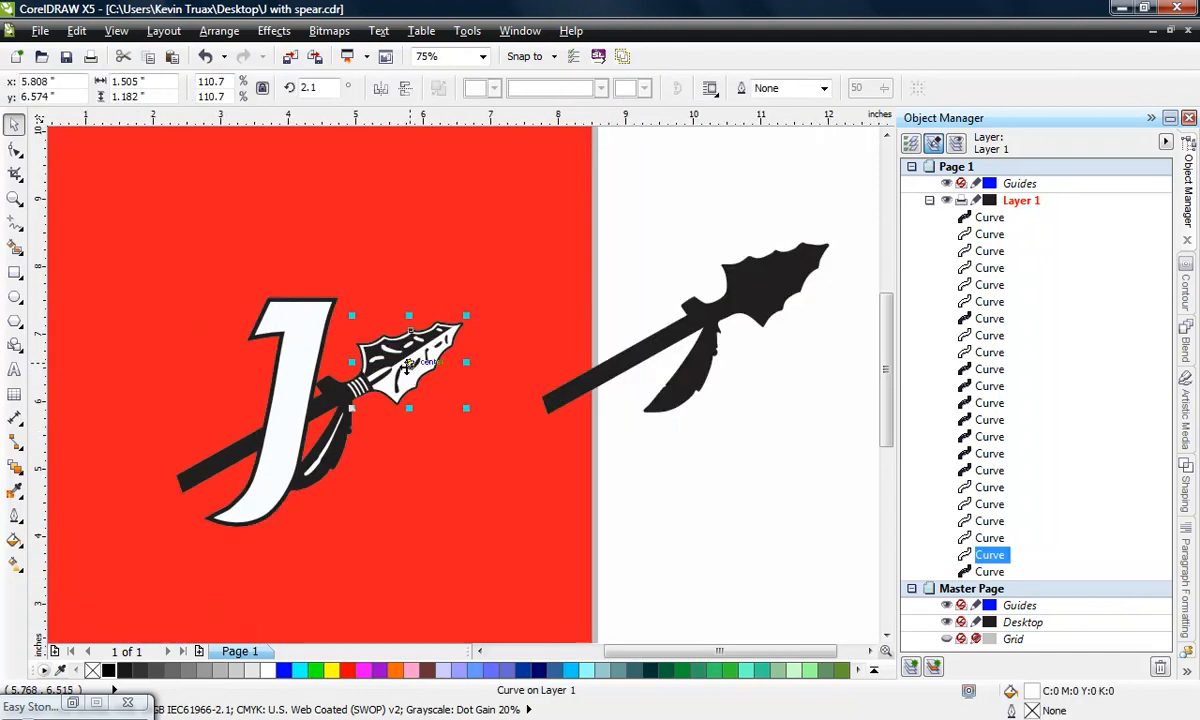
{"action": "left_click_drag", "start_coordinate": [415, 372], "coordinate": [680, 215]}
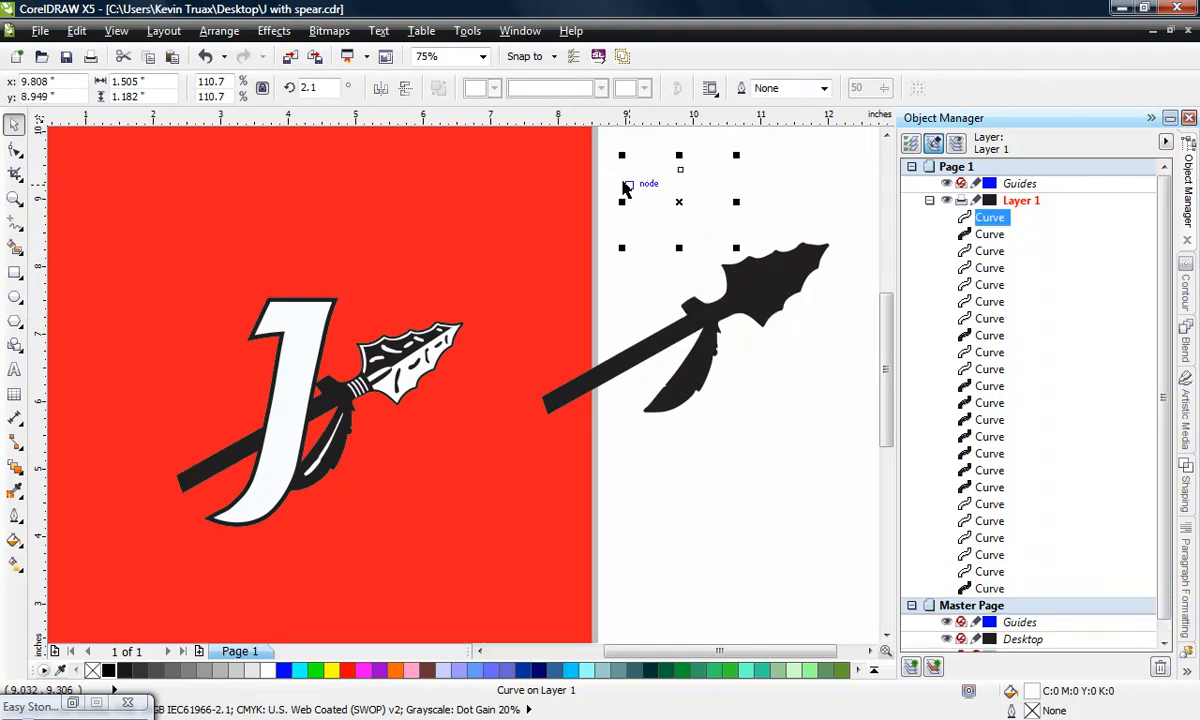
{"action": "left_click_drag", "start_coordinate": [682, 203], "coordinate": [776, 284]}
{"action": "left_click", "coordinate": [779, 423]}
{"action": "left_click", "coordinate": [740, 272]}
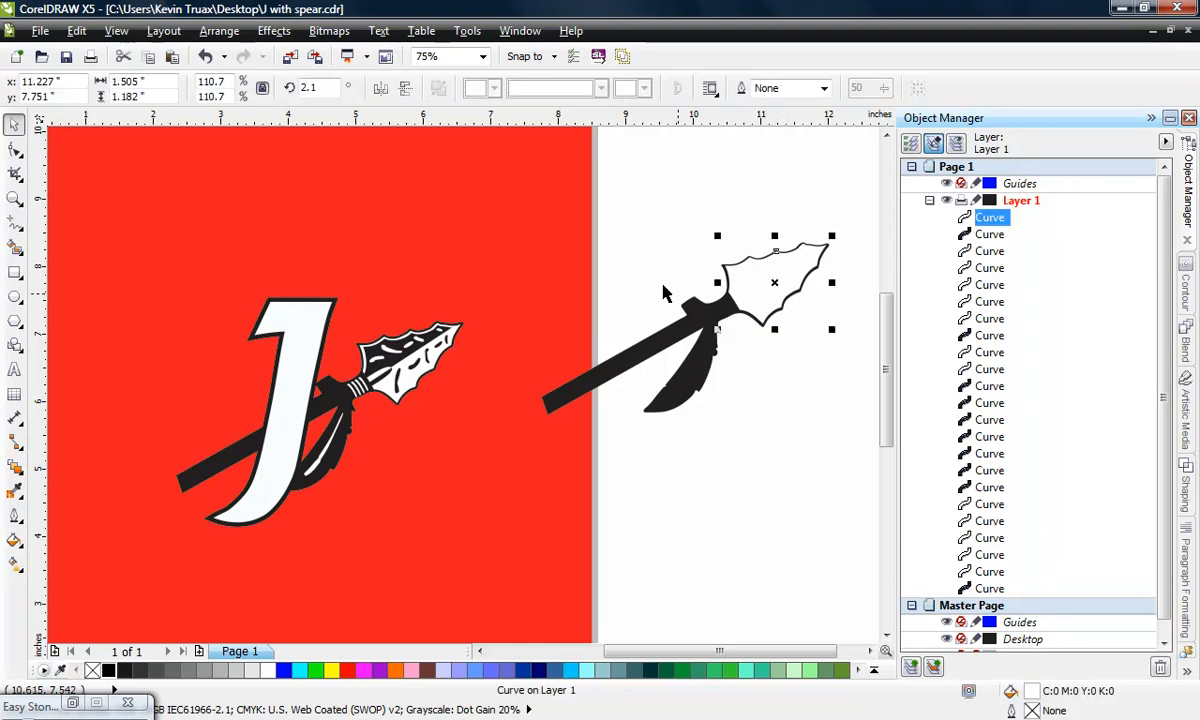
{"action": "left_click", "coordinate": [640, 232]}
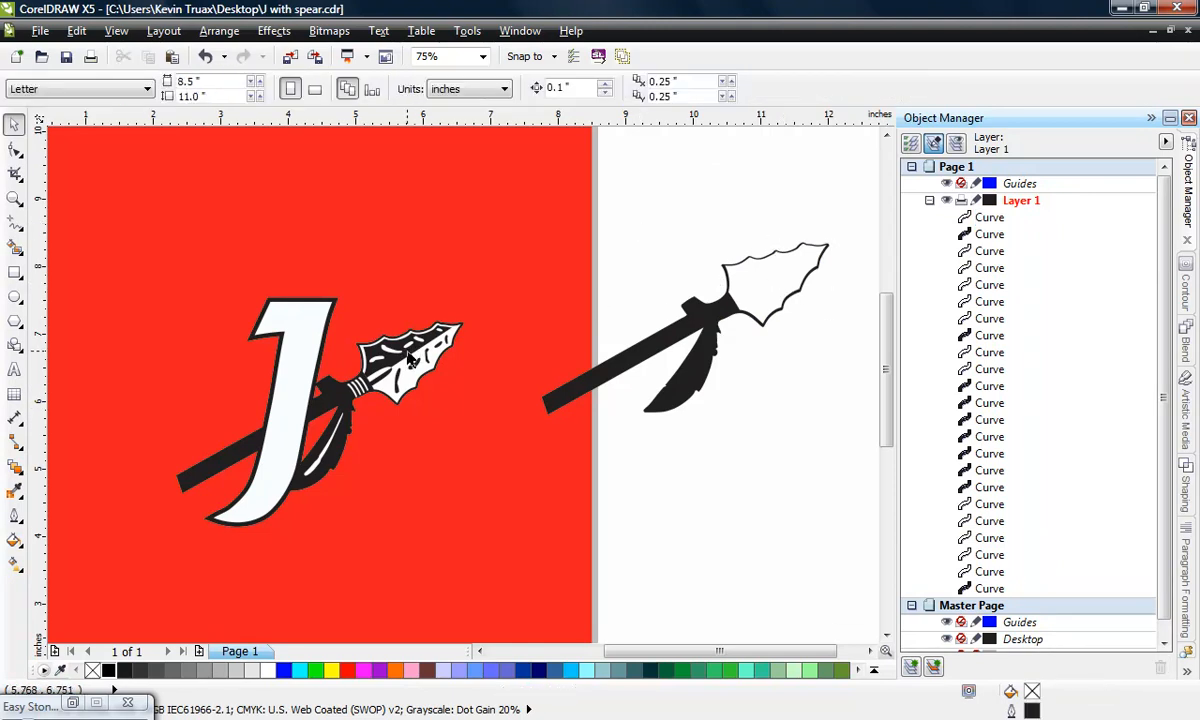
Step: Copy the black upper spearhead section and the white feather highlight onto the matching parts of the duplicate spear
{"action": "left_click_drag", "start_coordinate": [410, 358], "coordinate": [776, 279]}
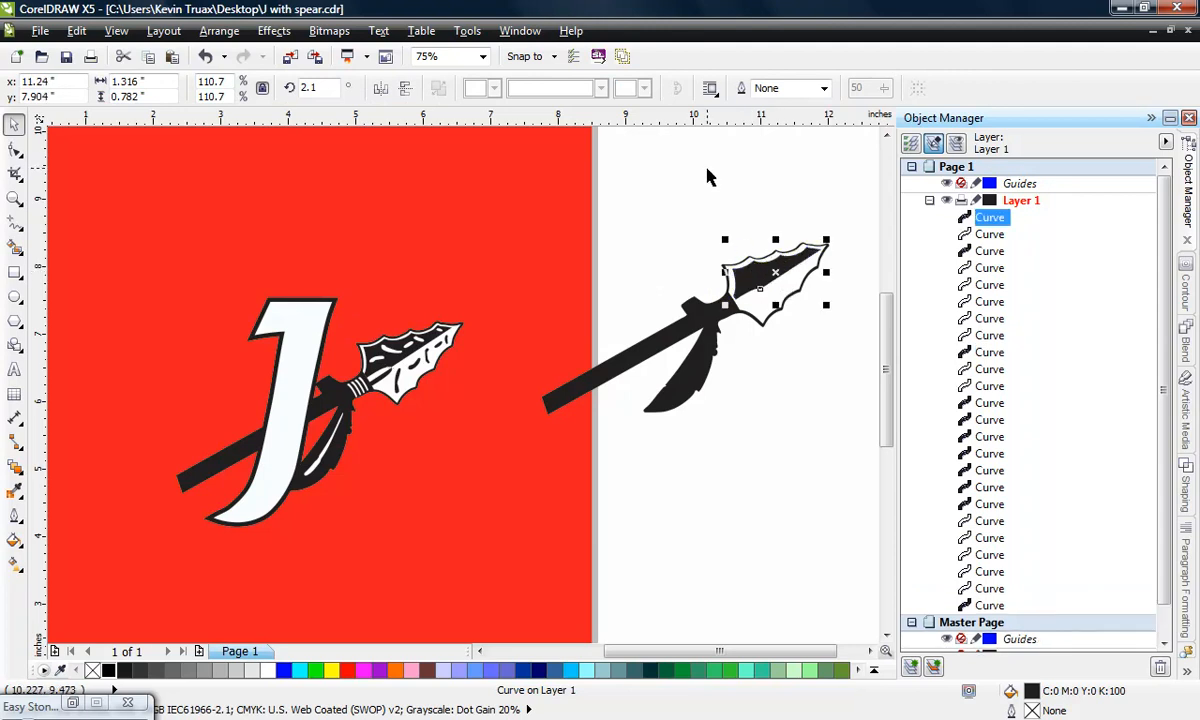
{"action": "left_click", "coordinate": [678, 271]}
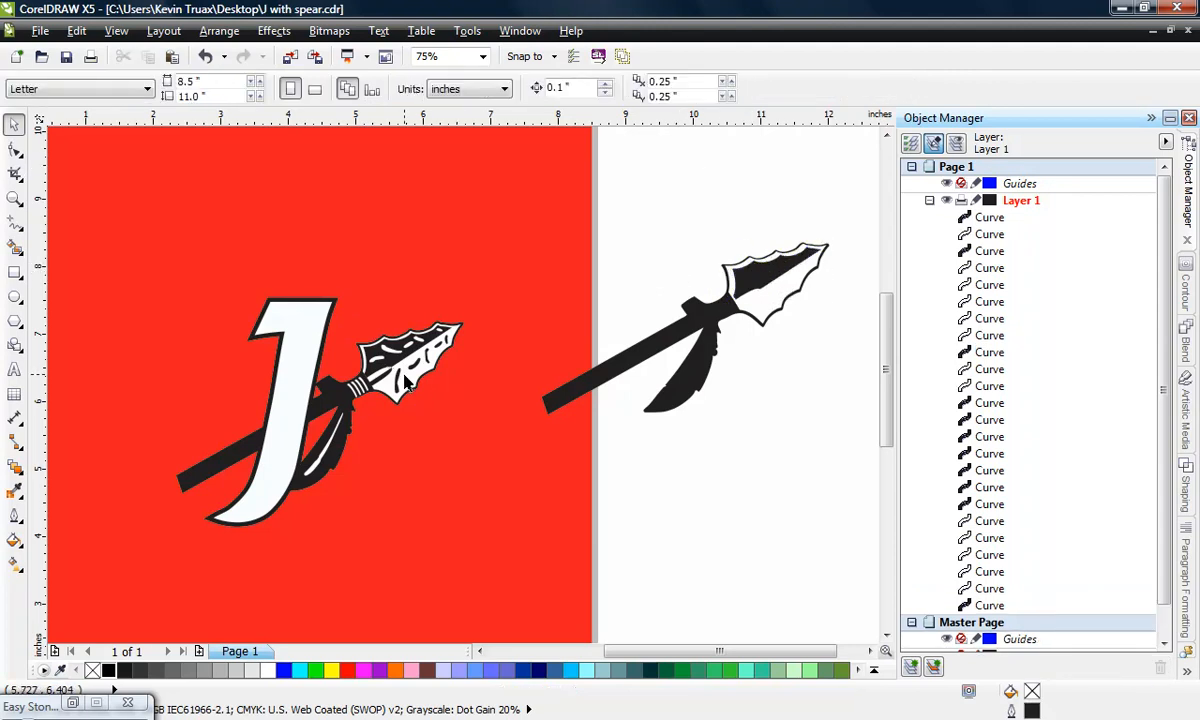
{"action": "left_click", "coordinate": [412, 378]}
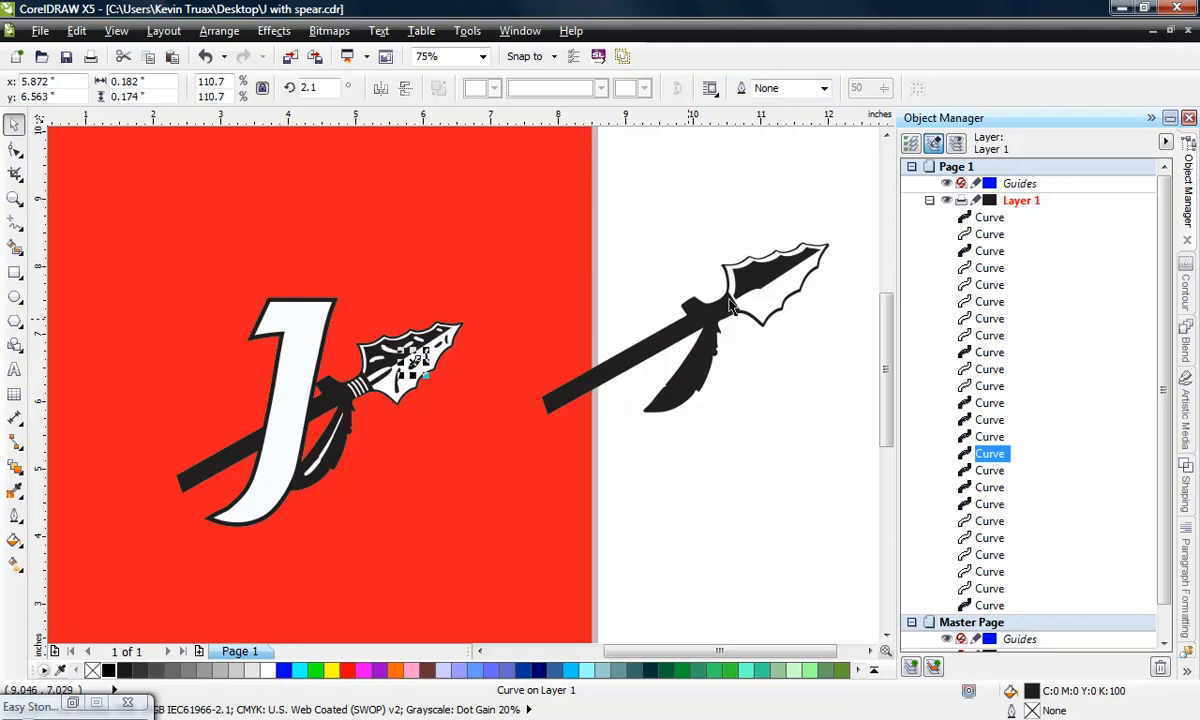
{"action": "left_click", "coordinate": [765, 392]}
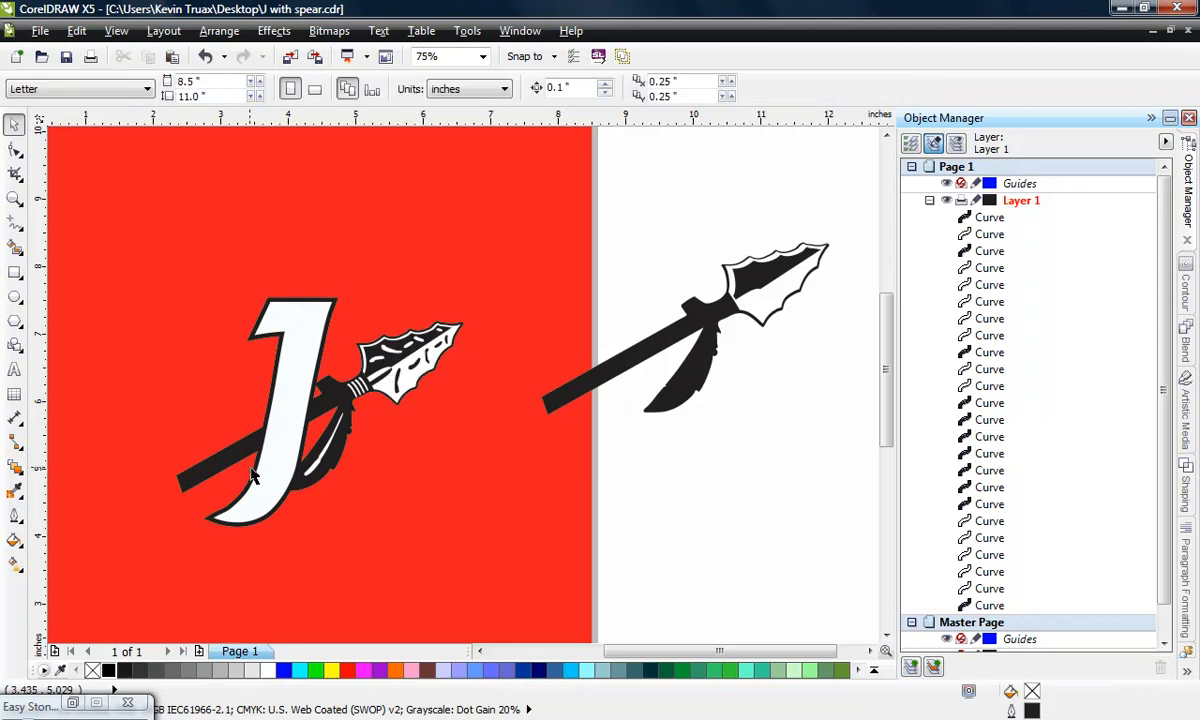
{"action": "left_click_drag", "start_coordinate": [303, 436], "coordinate": [690, 400]}
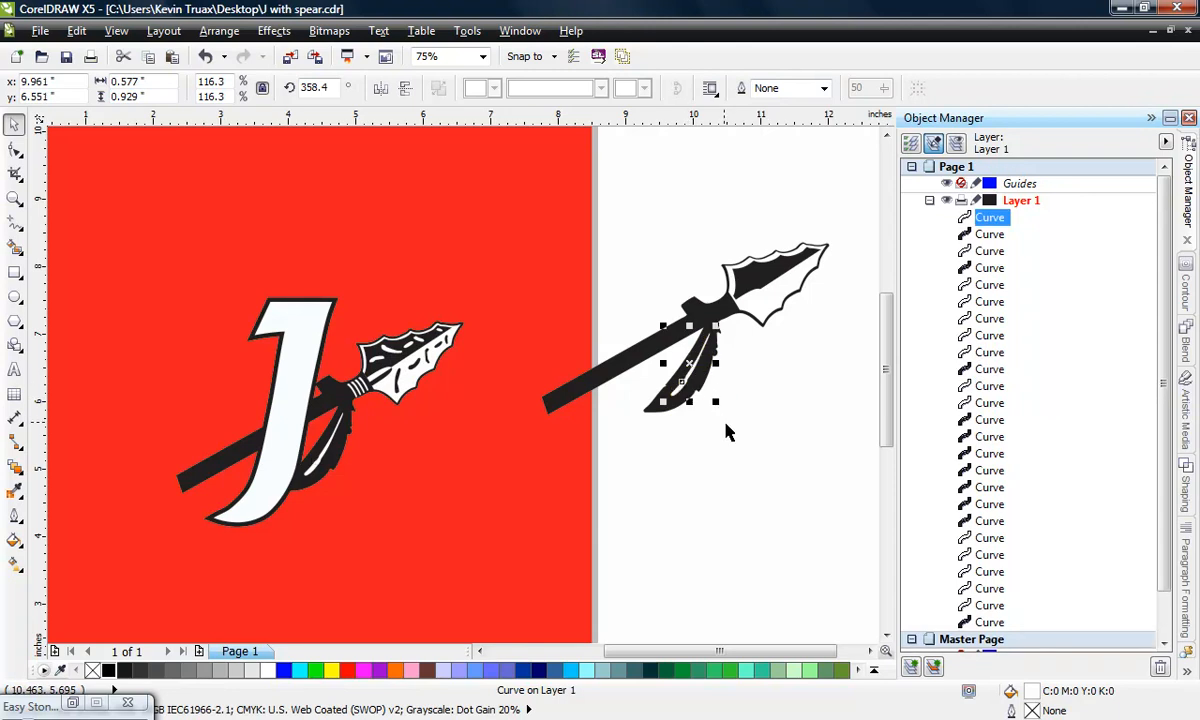
{"action": "left_click", "coordinate": [687, 447]}
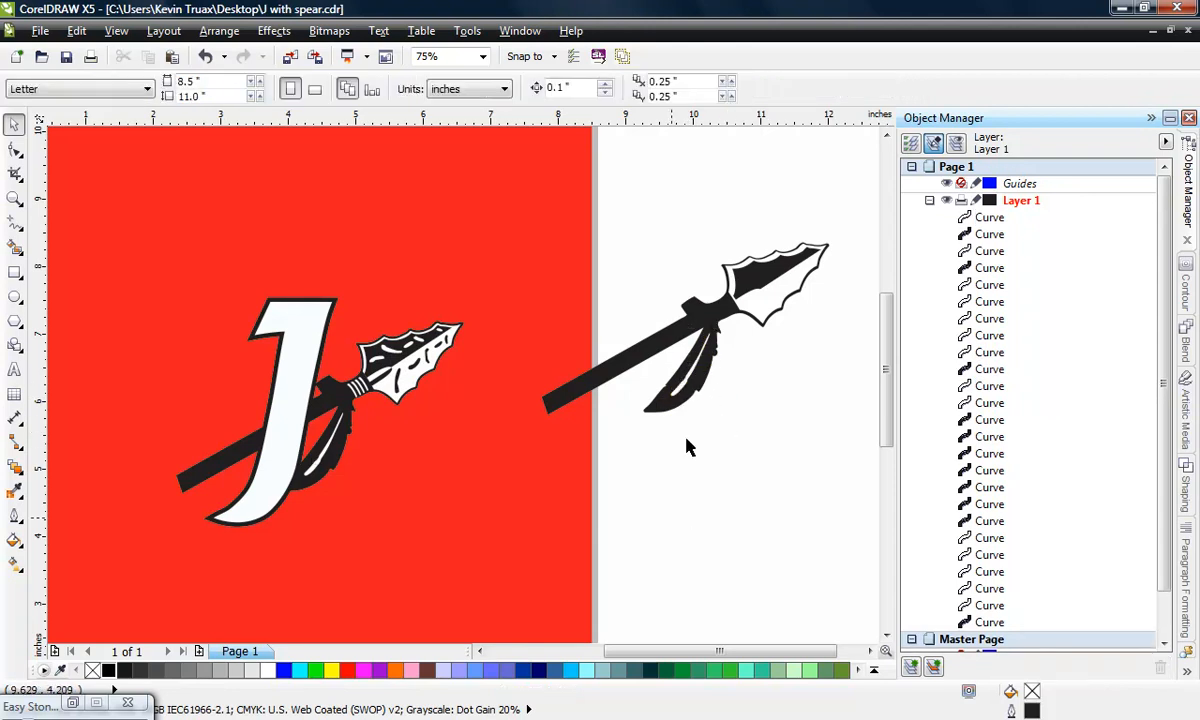
Step: Select the four white binding stripes behind the logo's spearhead and place a copy on the duplicate spear's shaft
{"action": "left_click", "coordinate": [336, 375]}
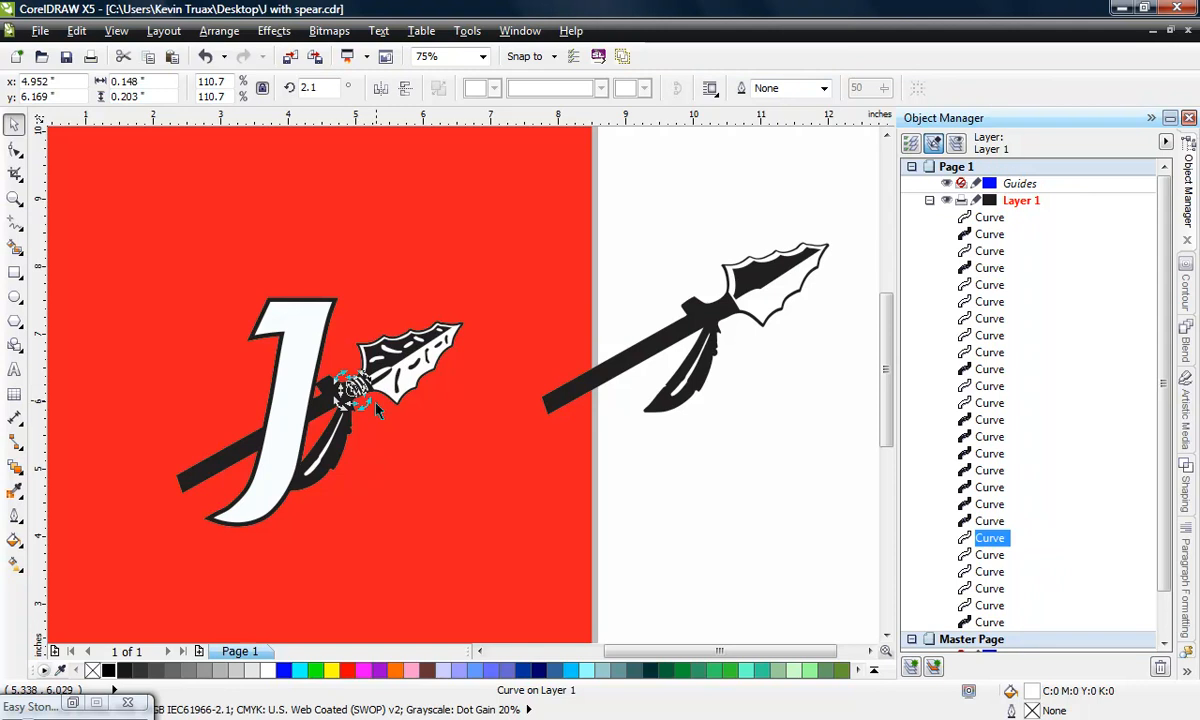
{"action": "scroll", "coordinate": [349, 374], "scroll_direction": "up", "scroll_amount": 2}
{"action": "left_click", "coordinate": [322, 346]}
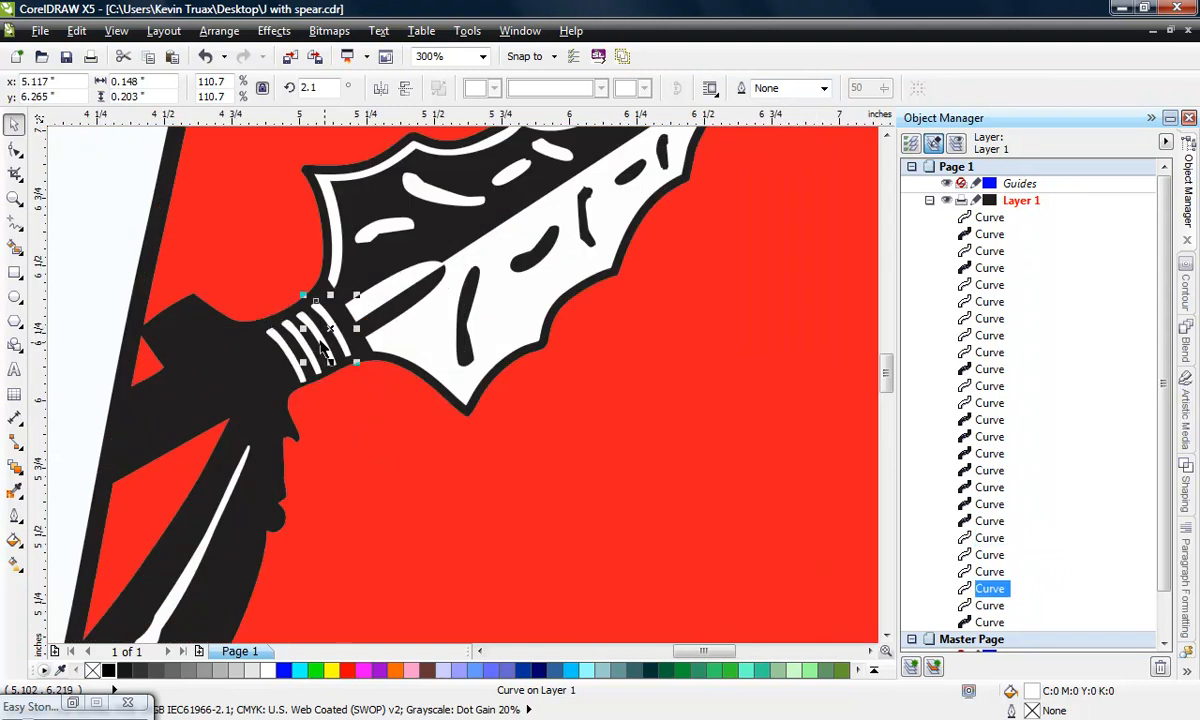
{"action": "left_click", "coordinate": [300, 318], "text": "shift"}
{"action": "left_click", "coordinate": [285, 328], "text": "shift"}
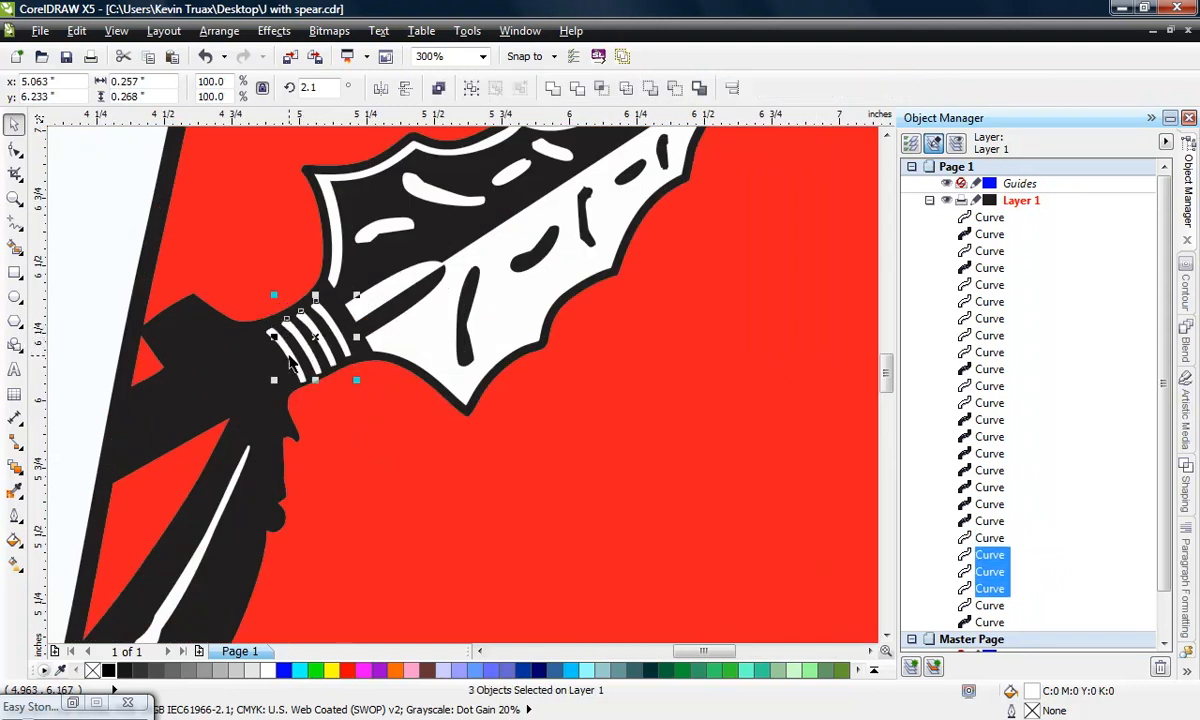
{"action": "left_click", "coordinate": [273, 338], "text": "shift"}
{"action": "scroll", "coordinate": [275, 365], "scroll_direction": "down", "scroll_amount": 1}
{"action": "left_click_drag", "start_coordinate": [293, 353], "coordinate": [847, 290]}
{"action": "right_click", "coordinate": [847, 290]}
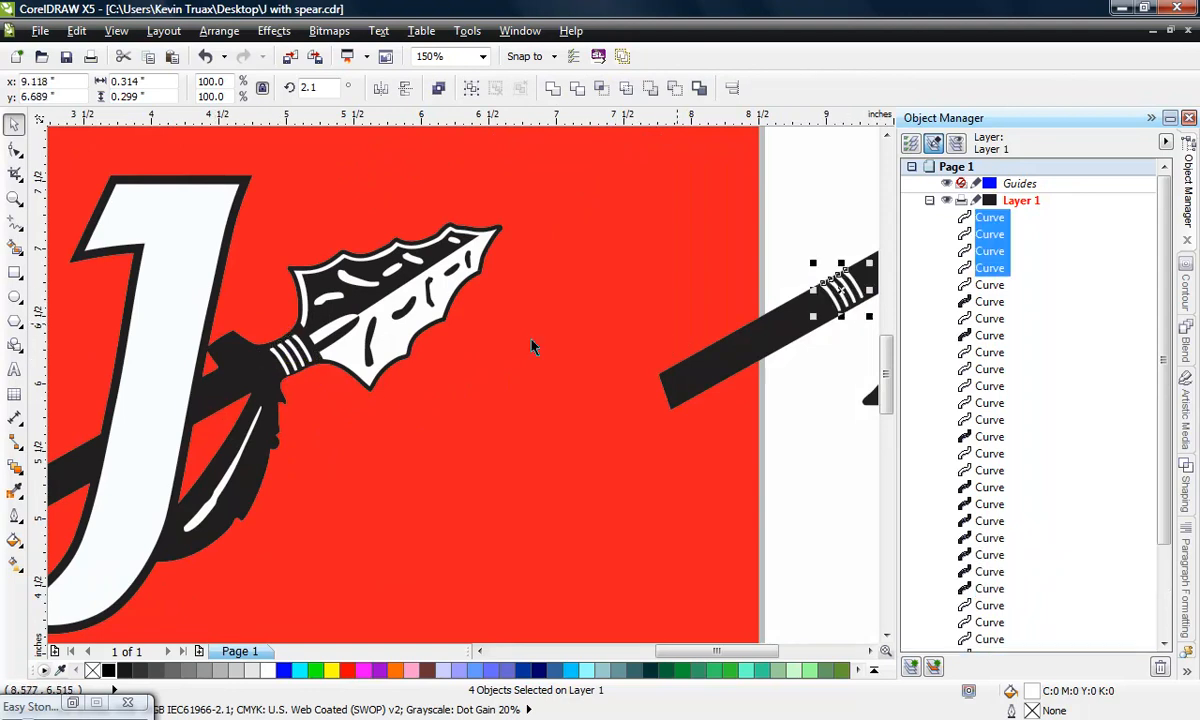
Step: Move the four copied binding stripes up to the neck of the duplicate spear, just behind its head
{"action": "scroll", "coordinate": [528, 342], "scroll_direction": "down", "scroll_amount": 1}
{"action": "scroll", "coordinate": [694, 286], "scroll_direction": "up", "scroll_amount": 1}
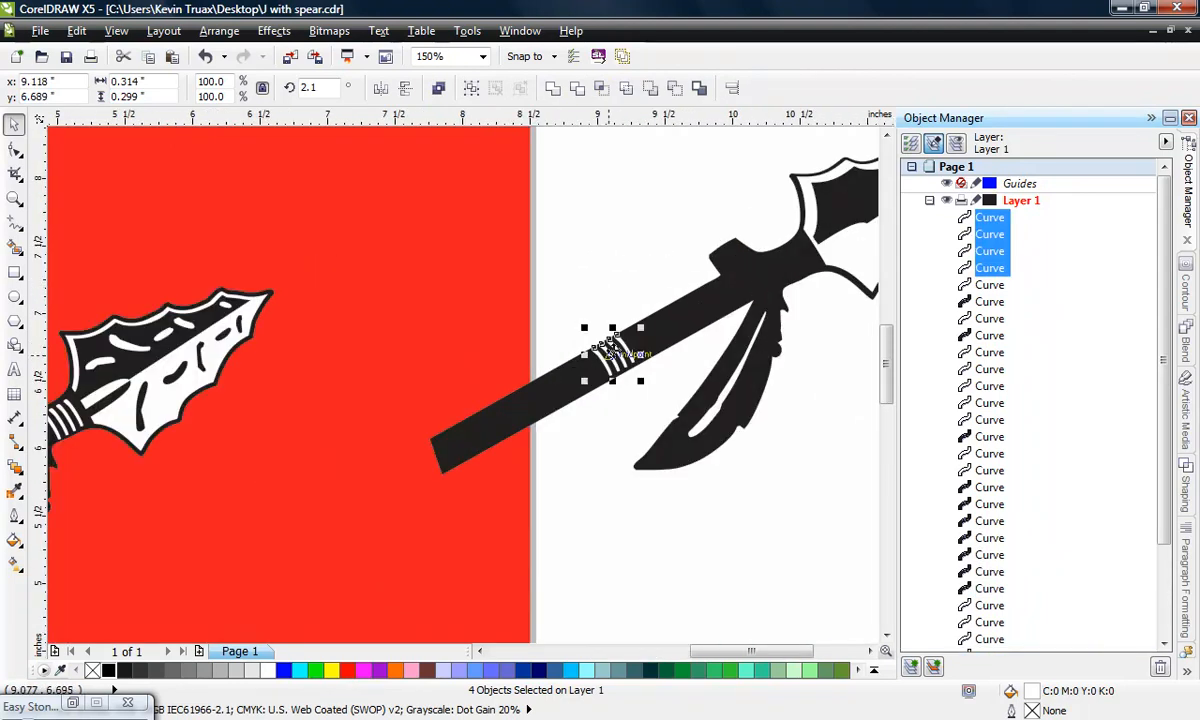
{"action": "left_click_drag", "start_coordinate": [610, 352], "coordinate": [803, 265]}
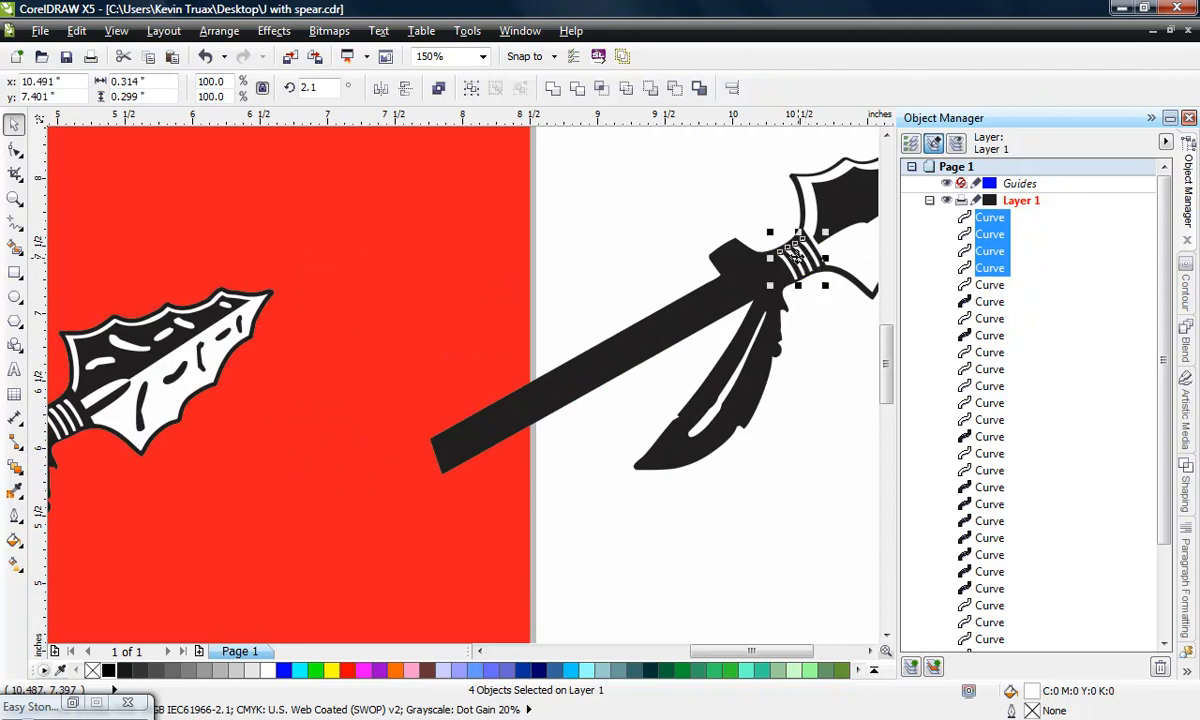
{"action": "scroll", "coordinate": [805, 264], "scroll_direction": "down", "scroll_amount": 1}
{"action": "key", "text": "Escape"}
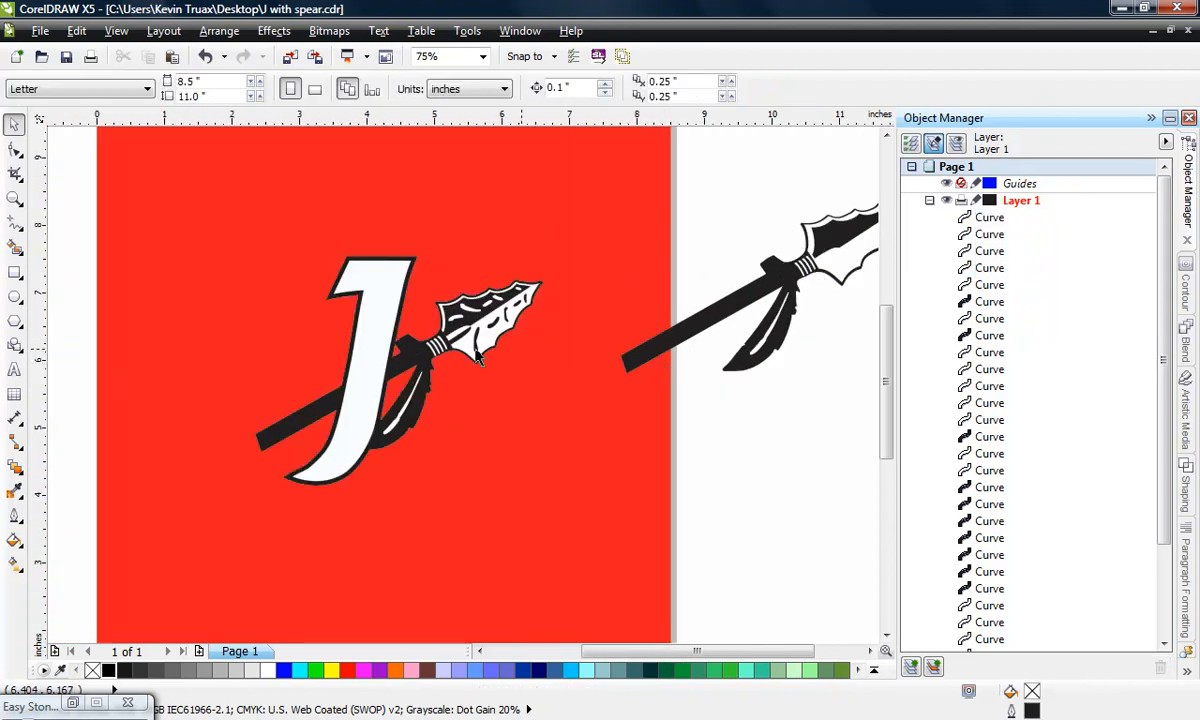
Step: Copy the black J outline and the white J shape from the logo onto the matching place over the duplicate spear
{"action": "left_click", "coordinate": [416, 256]}
{"action": "left_click_drag", "start_coordinate": [416, 256], "coordinate": [772, 198]}
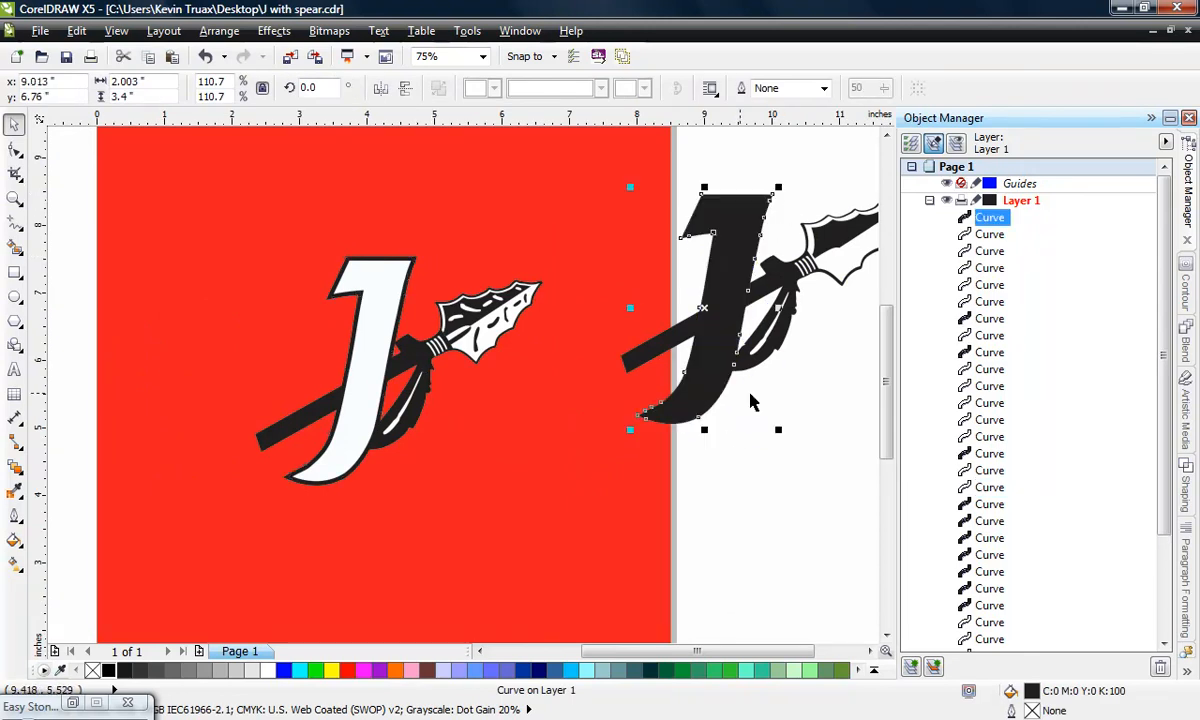
{"action": "left_click", "coordinate": [838, 421]}
{"action": "left_click", "coordinate": [375, 343]}
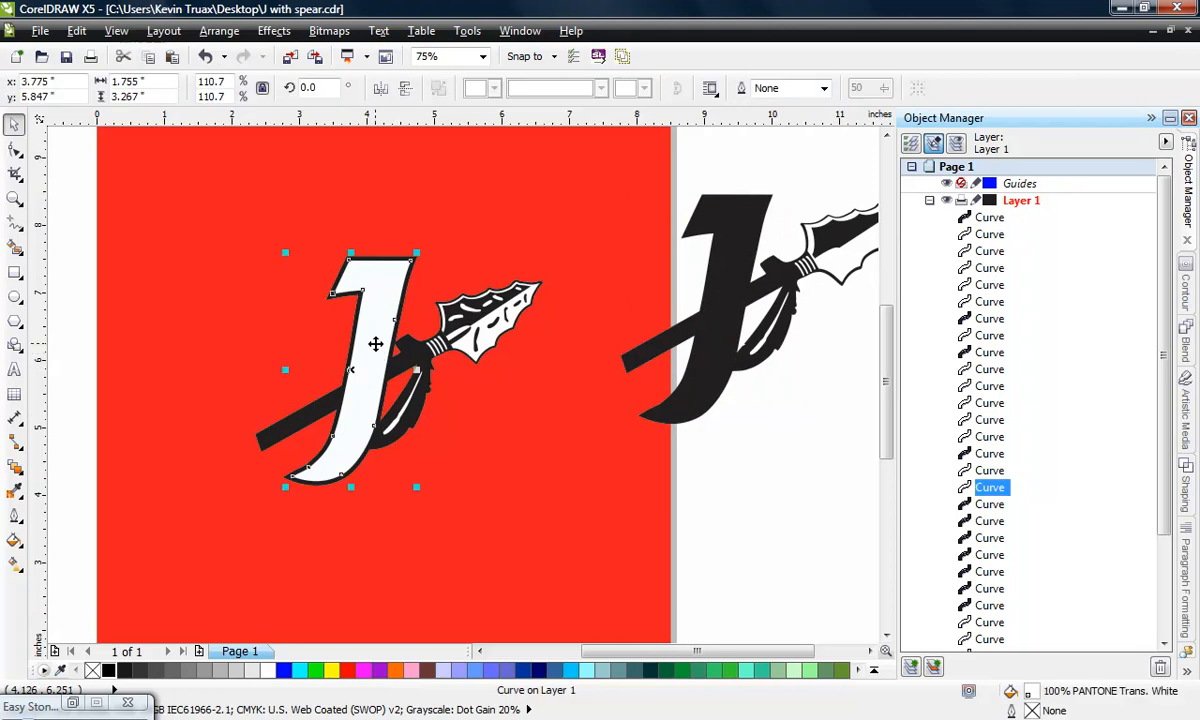
{"action": "left_click_drag", "start_coordinate": [375, 343], "coordinate": [728, 295]}
{"action": "right_click", "coordinate": [728, 295]}
{"action": "left_click", "coordinate": [775, 452]}
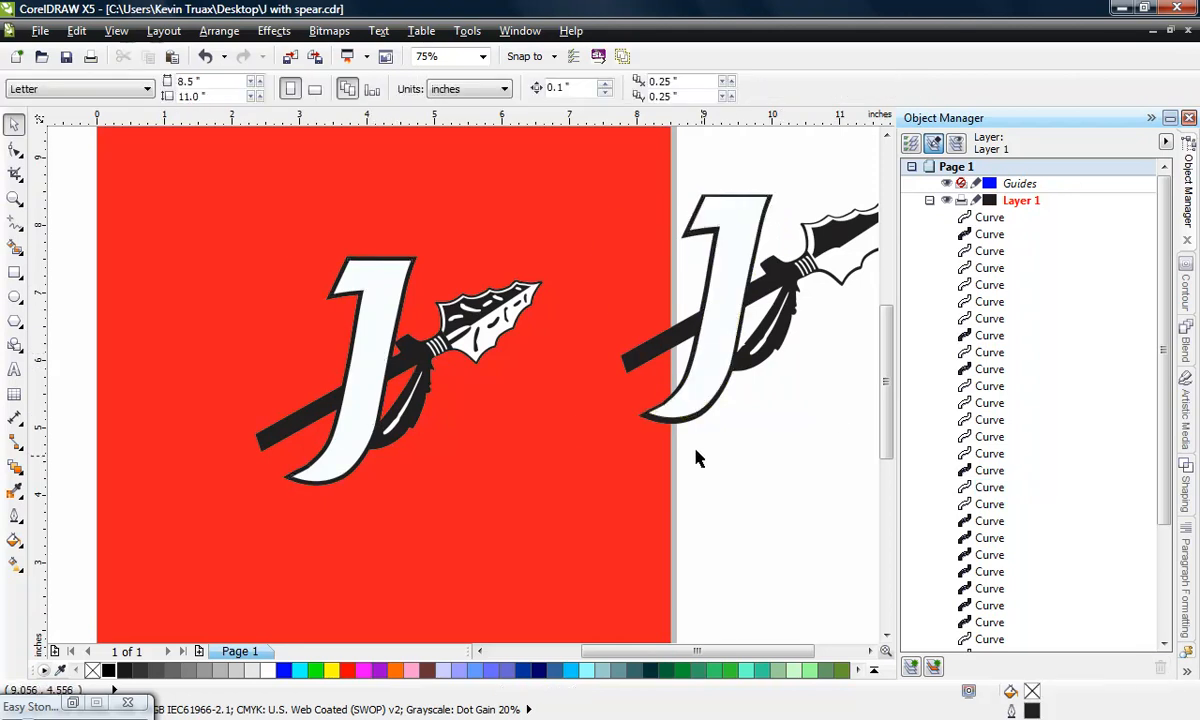
Step: Select all the pieces of the duplicate J with spear and delete them, keeping the original logo
{"action": "scroll", "coordinate": [686, 435], "scroll_direction": "down", "scroll_amount": 1}
{"action": "scroll", "coordinate": [791, 311], "scroll_direction": "up", "scroll_amount": 1}
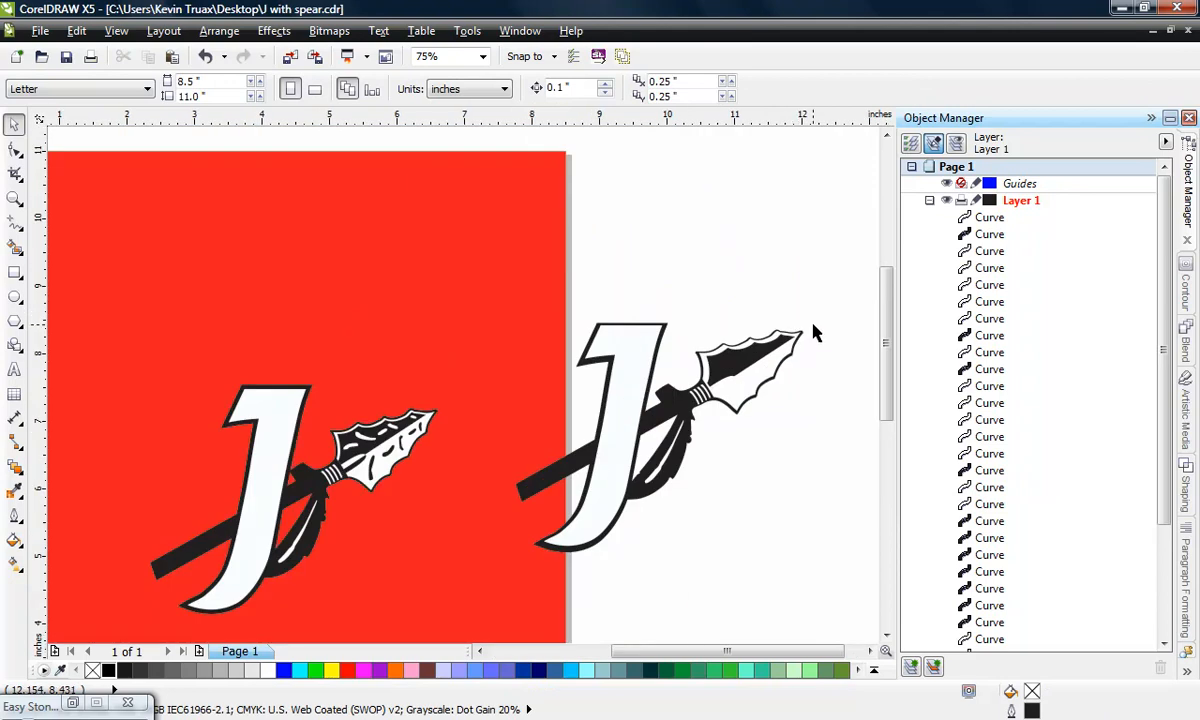
{"action": "scroll", "coordinate": [754, 288], "scroll_direction": "down", "scroll_amount": 1}
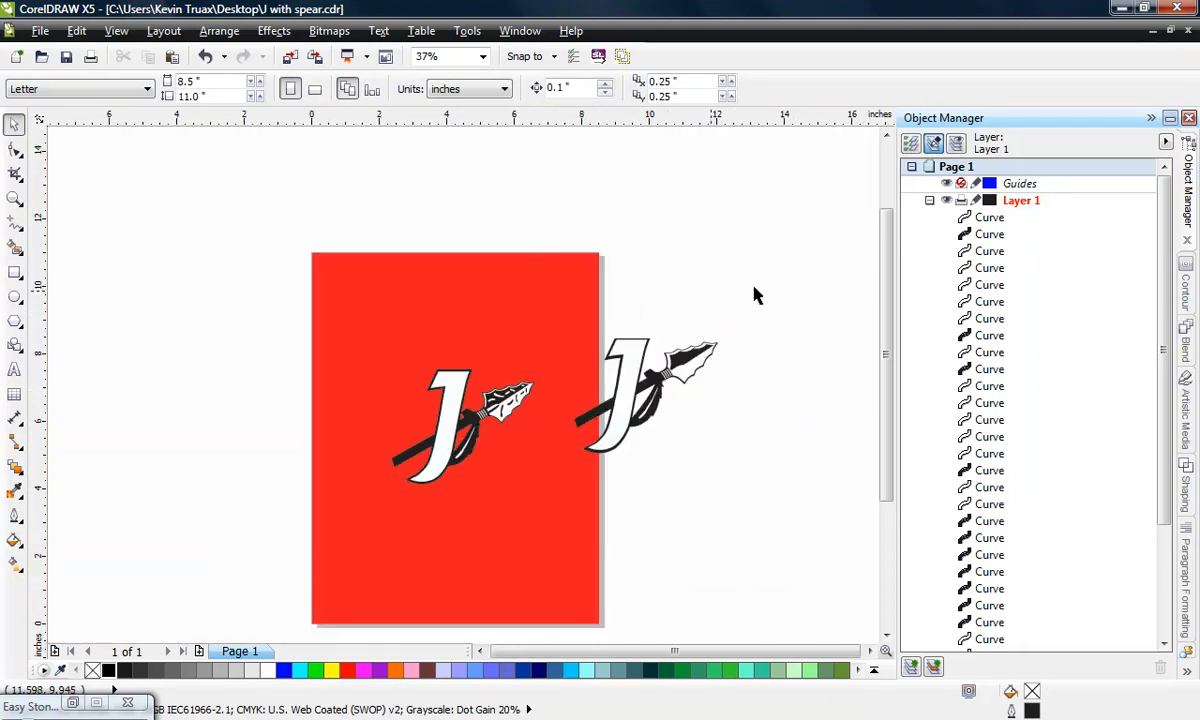
{"action": "left_click_drag", "start_coordinate": [756, 285], "coordinate": [566, 476]}
{"action": "key", "text": "Delete"}
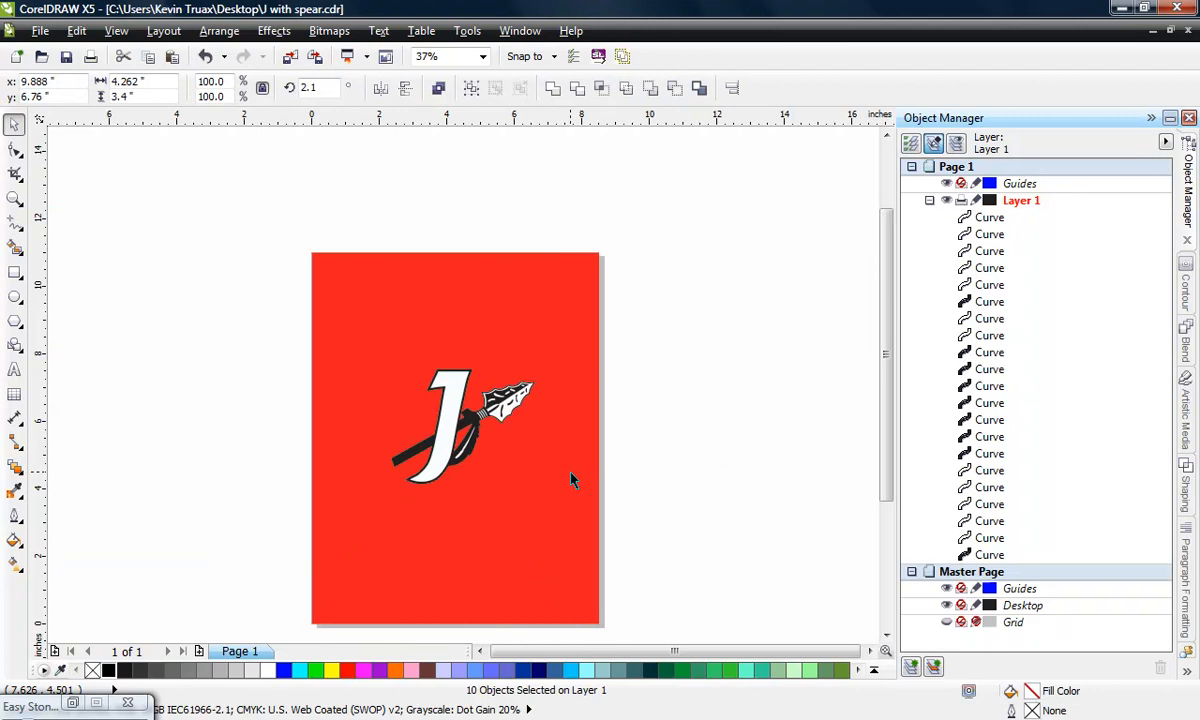
{"action": "key", "text": "Escape"}
Step: Examine the logo's overlapping outlines in Wireframe view and return to the Enhanced view
{"action": "scroll", "coordinate": [560, 465], "scroll_direction": "up", "scroll_amount": 1}
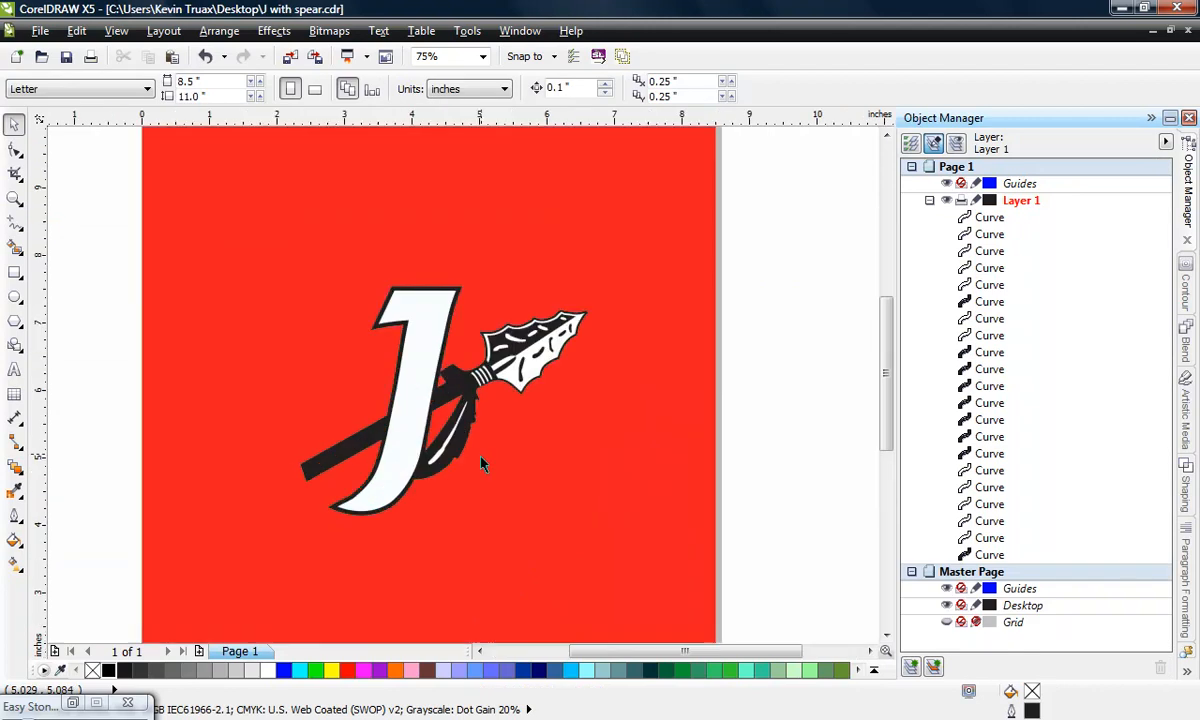
{"action": "left_click", "coordinate": [116, 31]}
{"action": "left_click", "coordinate": [160, 76]}
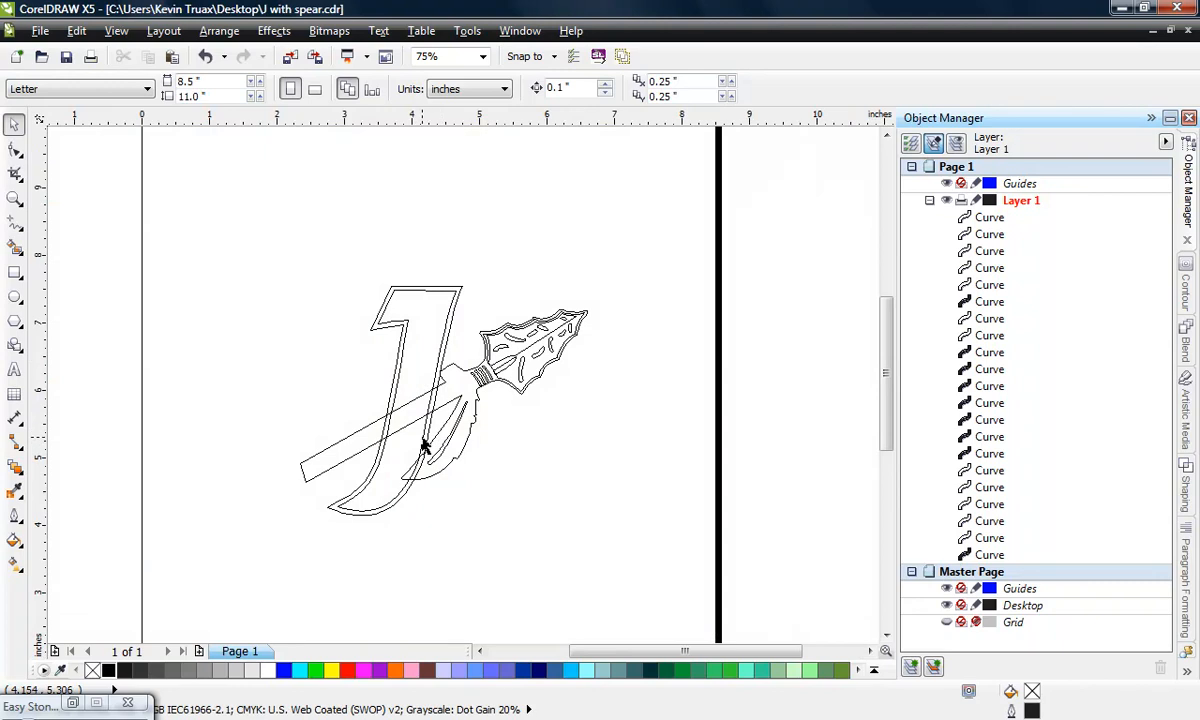
{"action": "scroll", "coordinate": [445, 414], "scroll_direction": "up", "scroll_amount": 1}
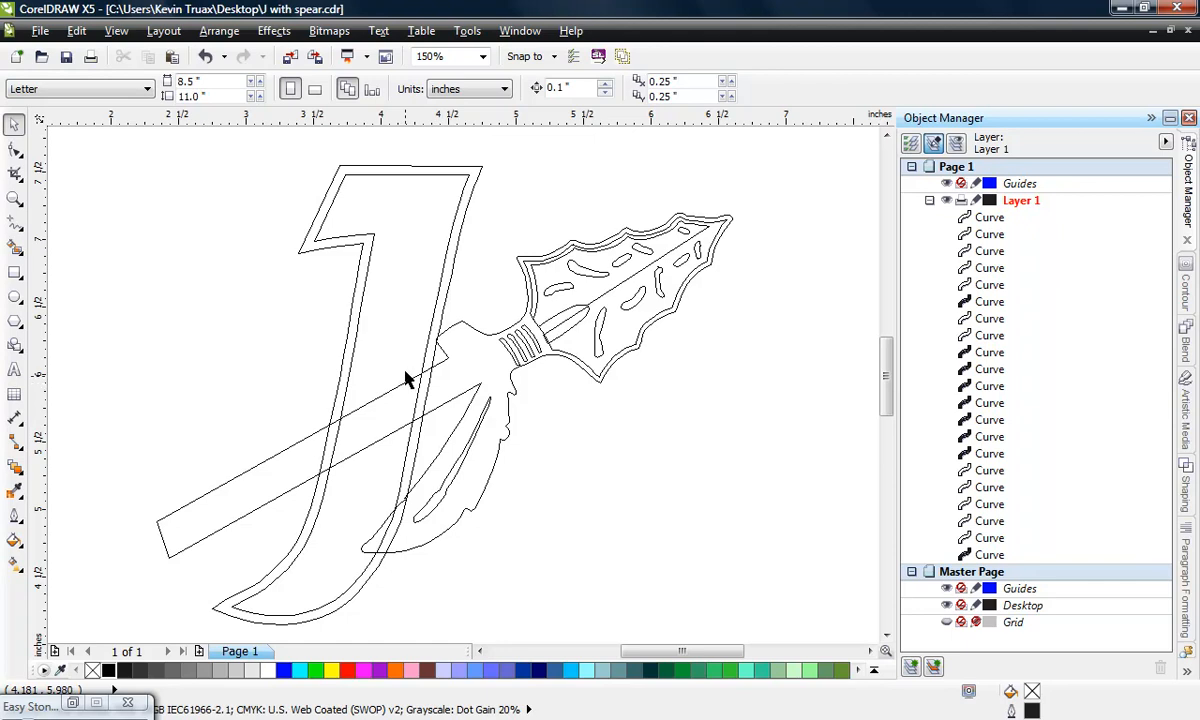
{"action": "key", "text": "F3"}
{"action": "left_click", "coordinate": [117, 31]}
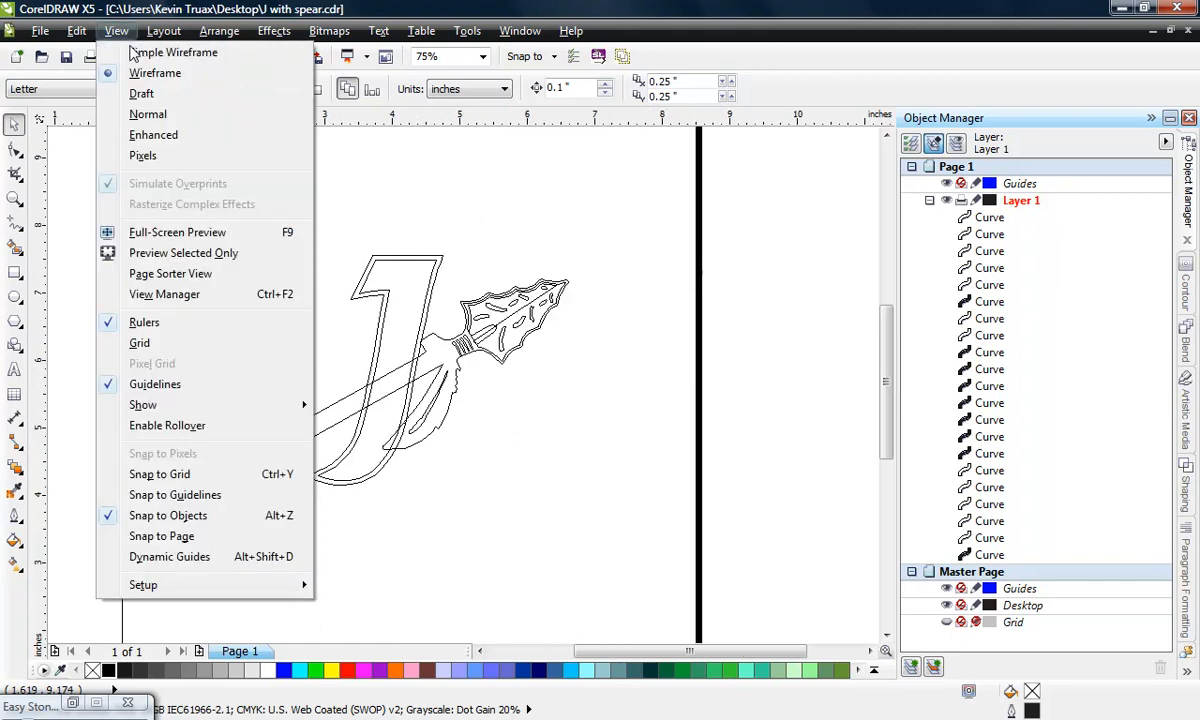
{"action": "left_click", "coordinate": [152, 134]}
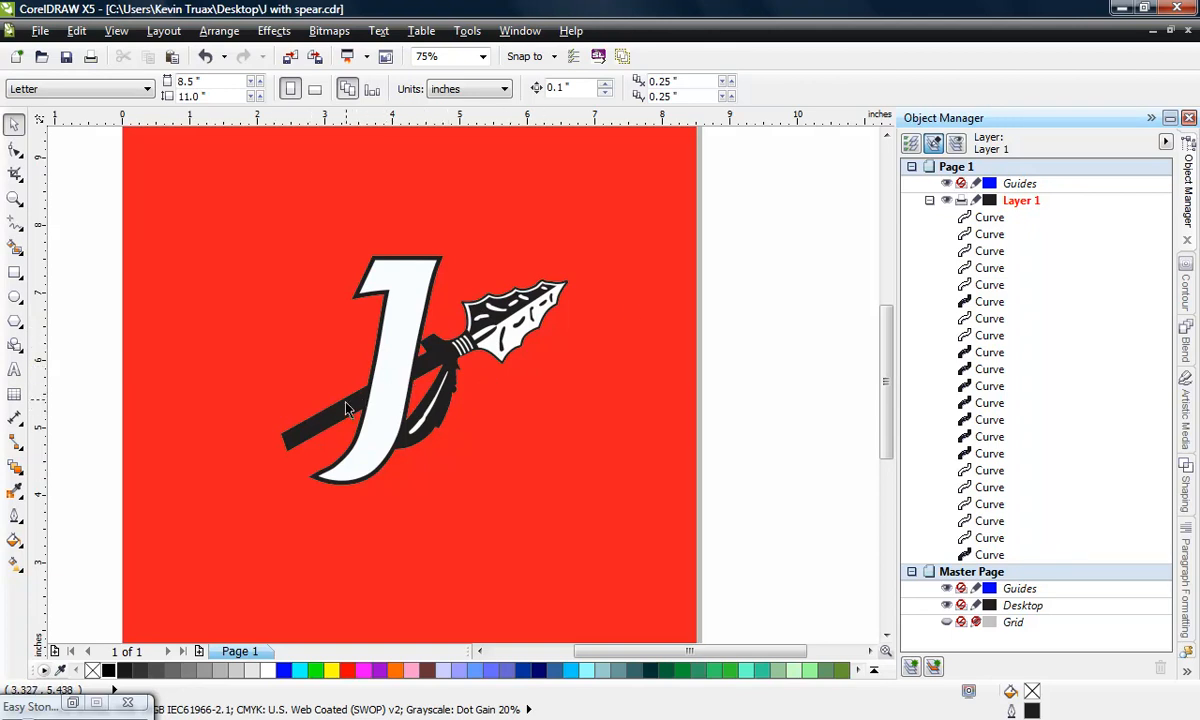
Step: Move the whole J with spear logo up about 2.6 inches on the red background
{"action": "scroll", "coordinate": [330, 422], "scroll_direction": "down", "scroll_amount": 1}
{"action": "scroll", "coordinate": [310, 418], "scroll_direction": "up", "scroll_amount": 1}
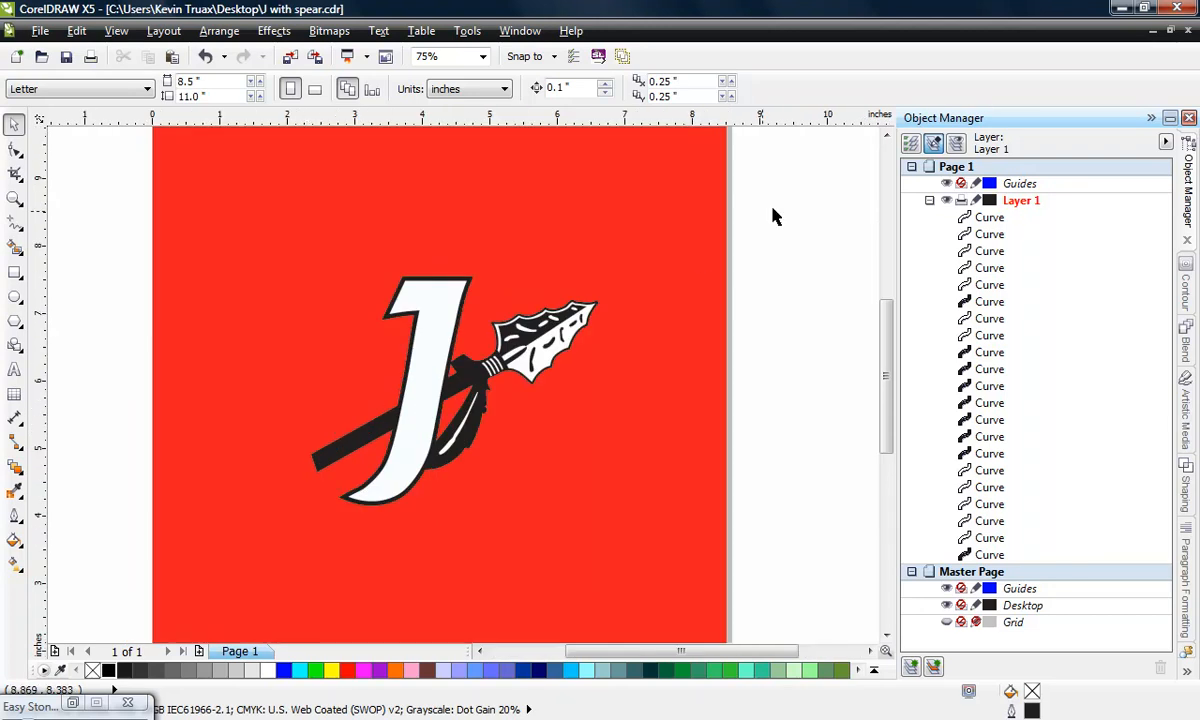
{"action": "scroll", "coordinate": [734, 263], "scroll_direction": "down", "scroll_amount": 1}
{"action": "left_click_drag", "start_coordinate": [786, 209], "coordinate": [510, 415]}
{"action": "left_click_drag", "start_coordinate": [567, 348], "coordinate": [563, 243]}
{"action": "left_click", "coordinate": [758, 276]}
{"action": "scroll", "coordinate": [566, 200], "scroll_direction": "up", "scroll_amount": 1}
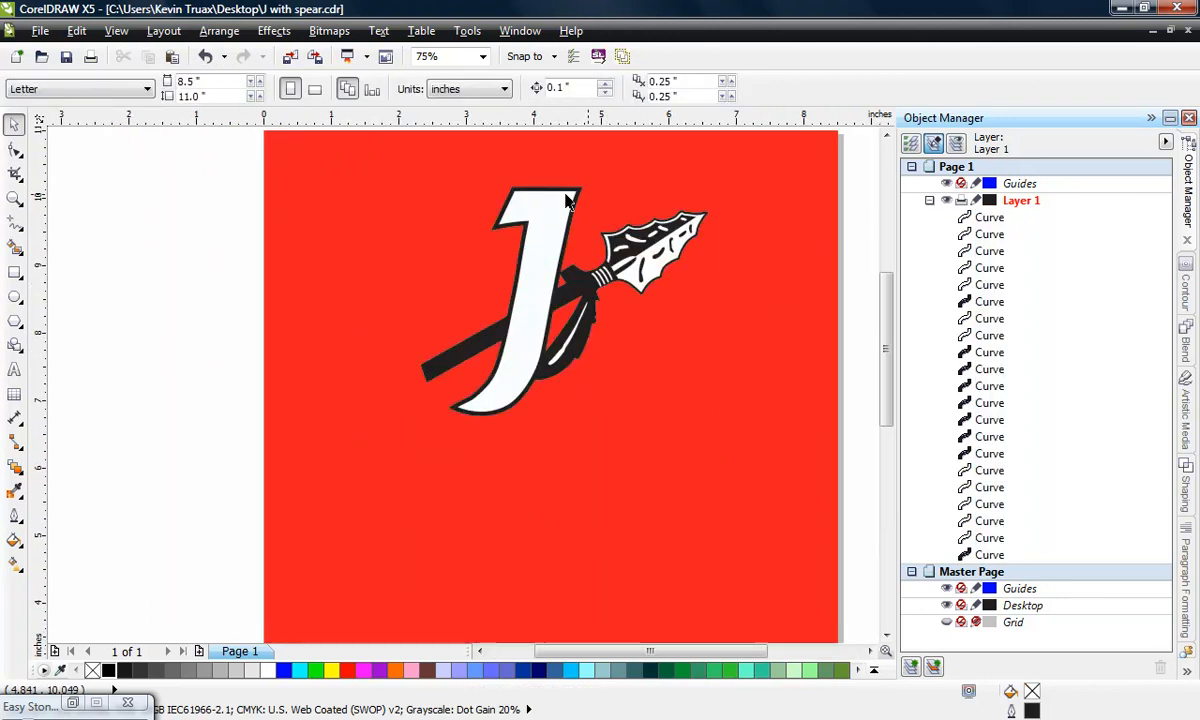
Step: Bring up the Easy Stone window, choose the Crystal stone fill, and check the stone size and spacing
{"action": "left_click", "coordinate": [73, 703]}
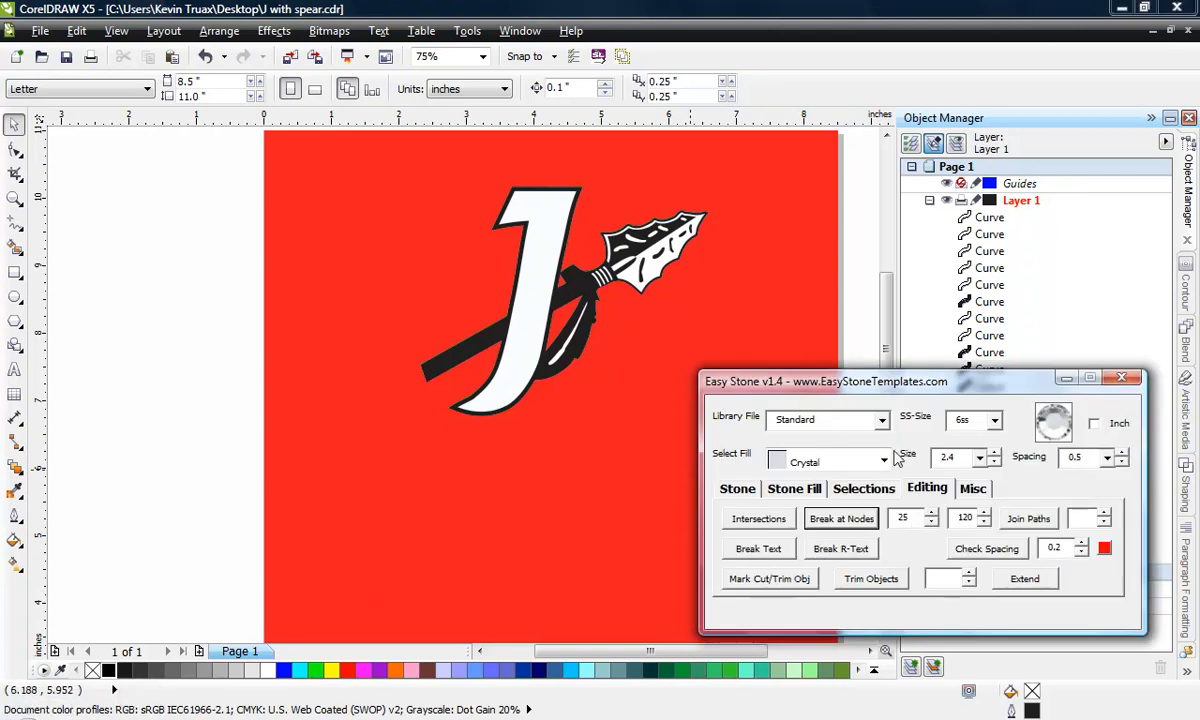
{"action": "left_click", "coordinate": [884, 460]}
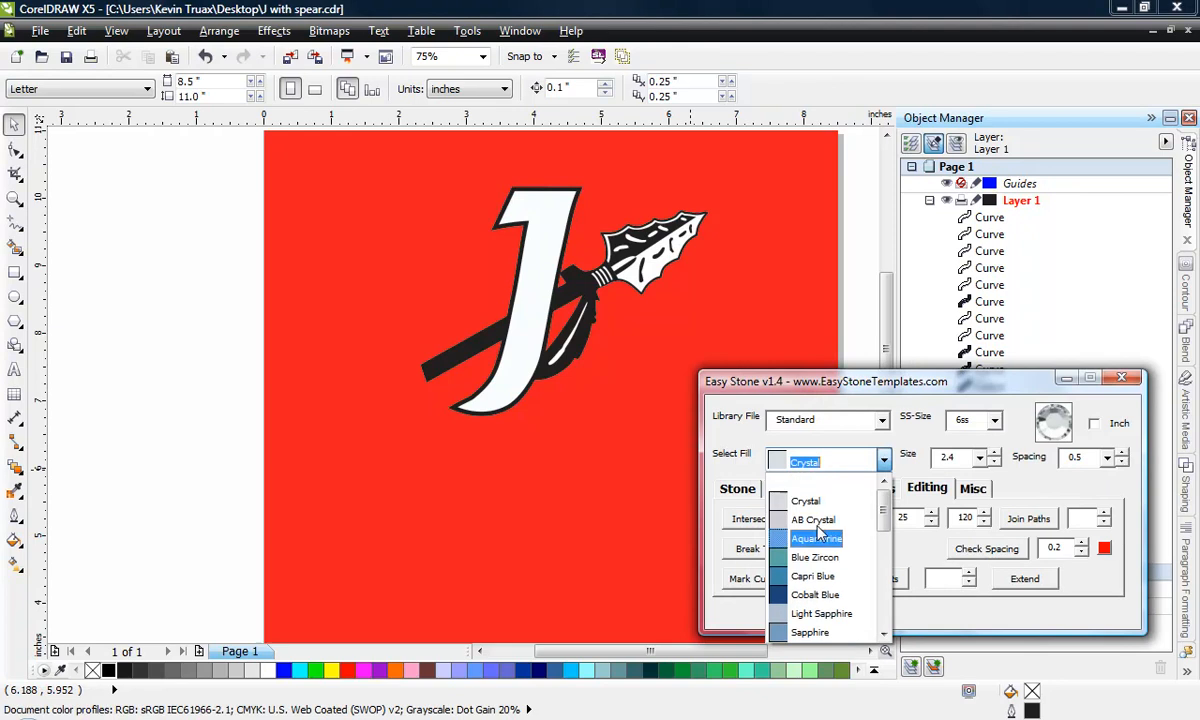
{"action": "left_click", "coordinate": [799, 504]}
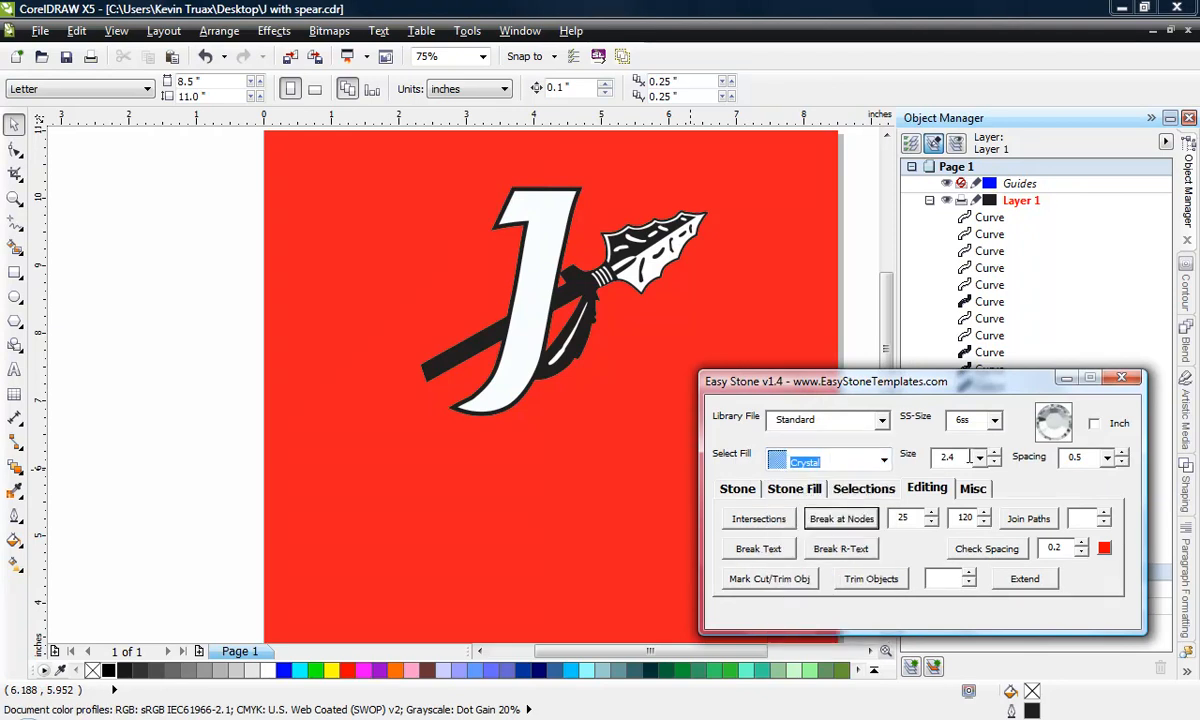
{"action": "left_click", "coordinate": [957, 459]}
{"action": "left_click_drag", "start_coordinate": [957, 459], "coordinate": [908, 487]}
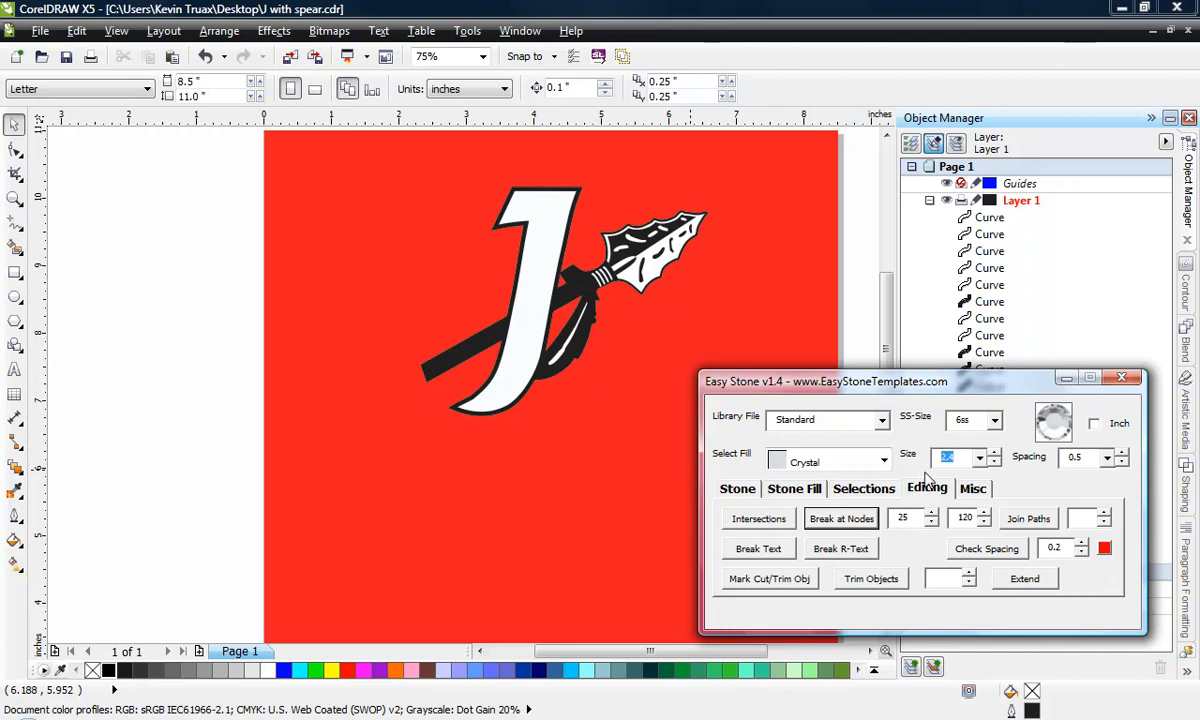
{"action": "left_click", "coordinate": [1076, 457]}
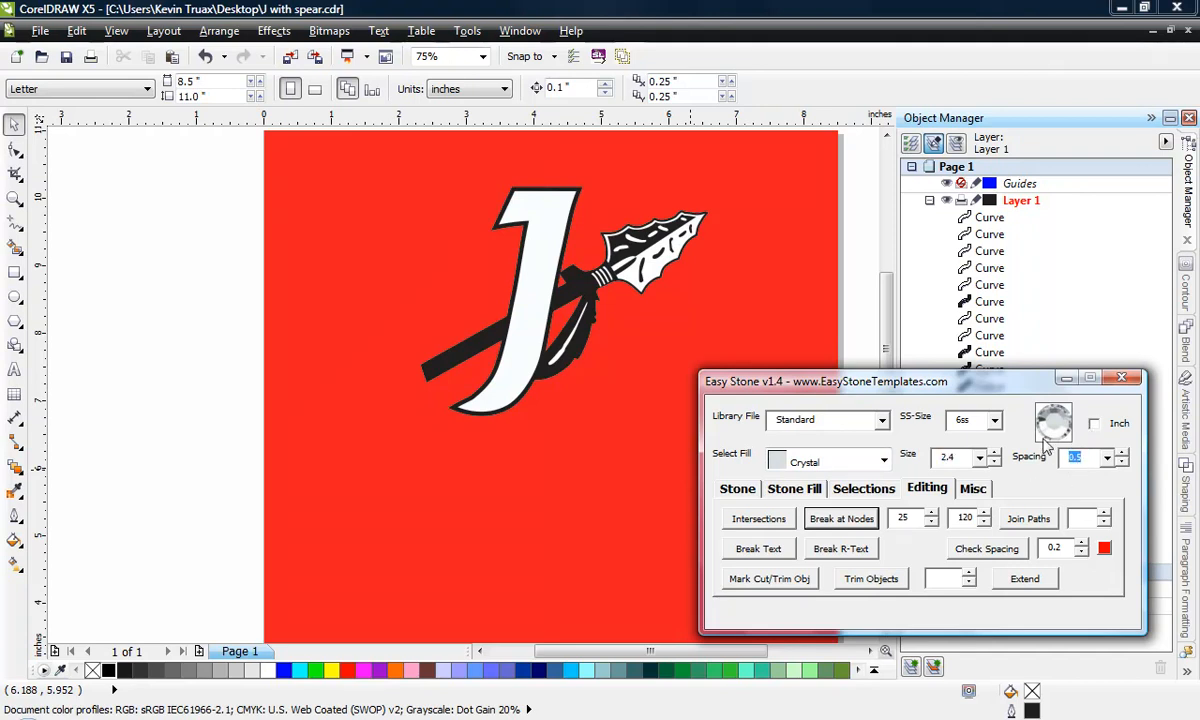
Step: Drop a single 6ss Crystal stone and place it on the lower corner of the spear shaft's butt end
{"action": "left_click", "coordinate": [740, 490]}
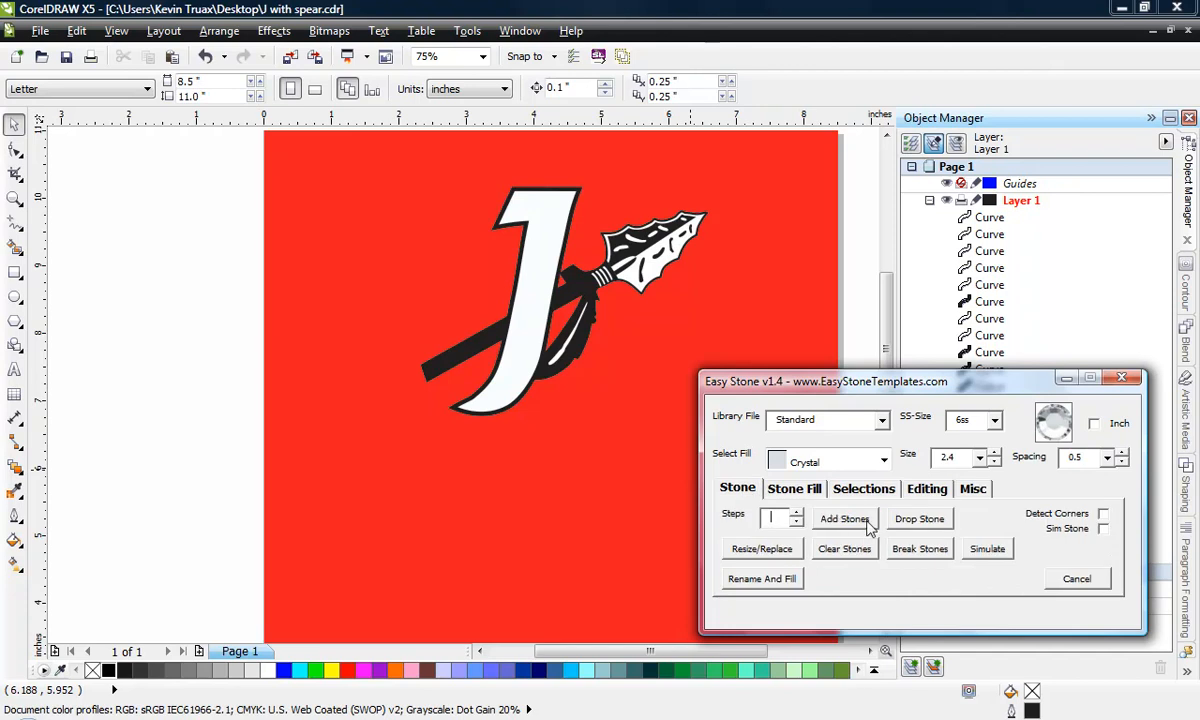
{"action": "left_click", "coordinate": [918, 520]}
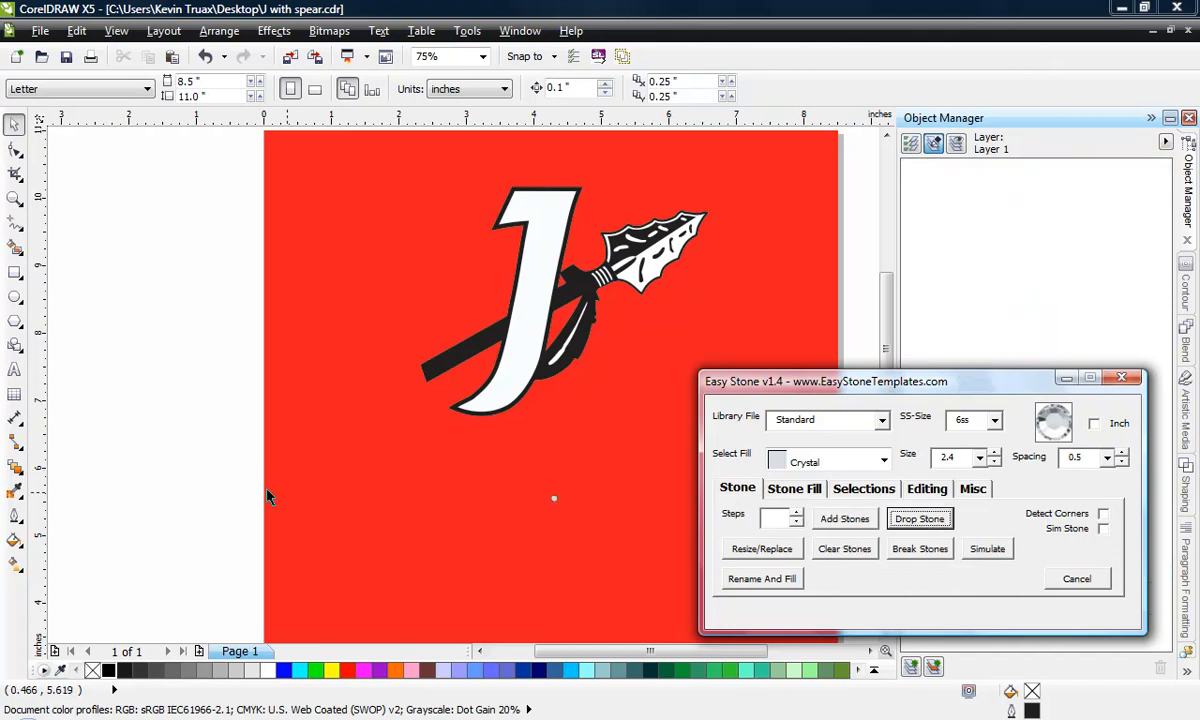
{"action": "left_click", "coordinate": [551, 498]}
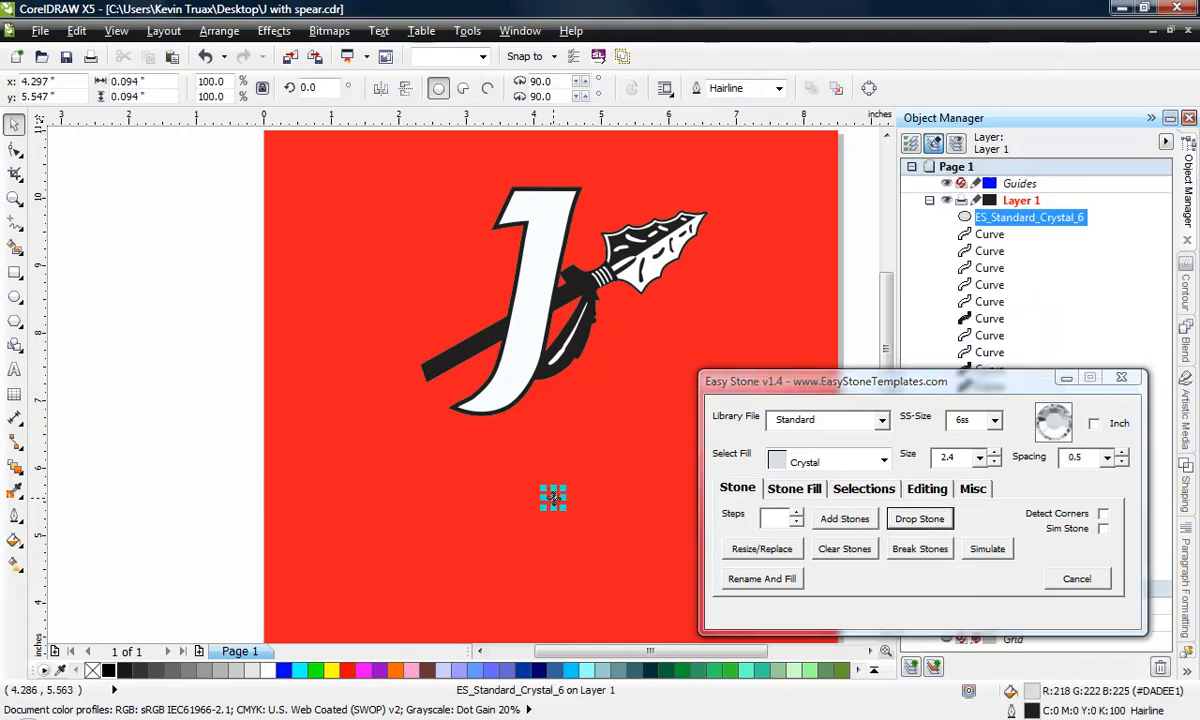
{"action": "scroll", "coordinate": [552, 498], "scroll_direction": "up", "scroll_amount": 2}
{"action": "left_click_drag", "start_coordinate": [552, 497], "coordinate": [302, 254]}
{"action": "scroll", "coordinate": [303, 256], "scroll_direction": "up", "scroll_amount": 4}
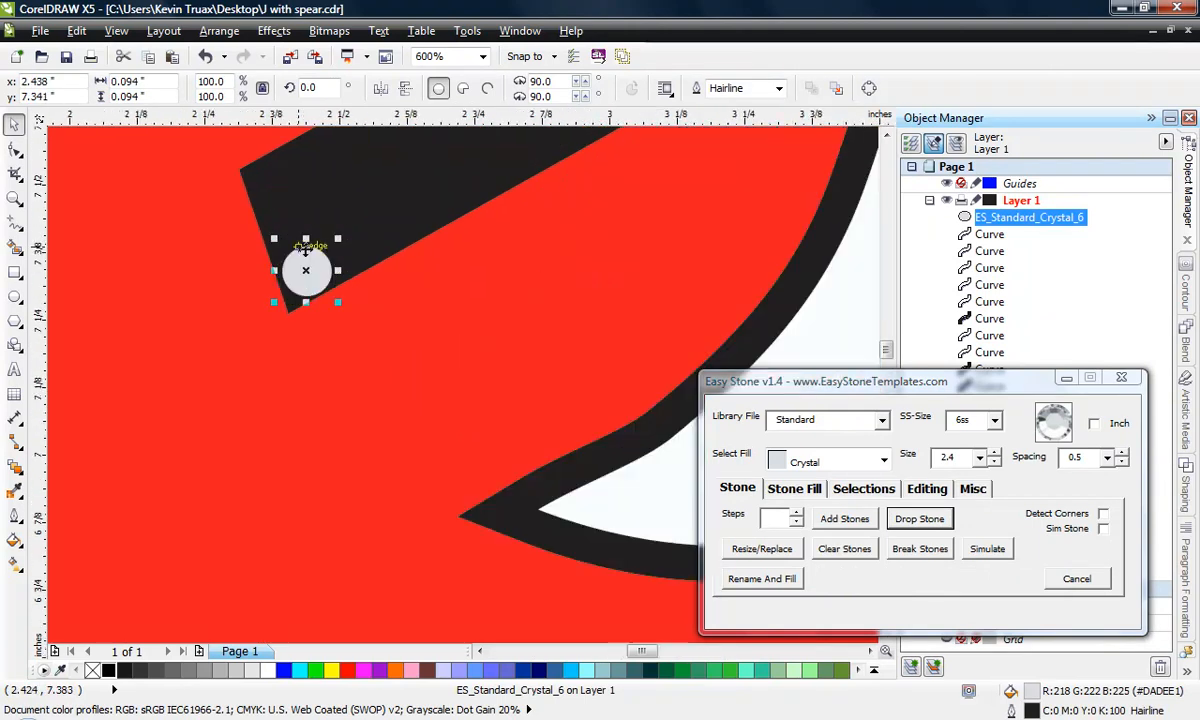
Step: Place two copies of the stone along the shaft's butt end so three stones span its width
{"action": "scroll", "coordinate": [350, 422], "scroll_direction": "down", "scroll_amount": 1}
{"action": "scroll", "coordinate": [345, 392], "scroll_direction": "up", "scroll_amount": 1}
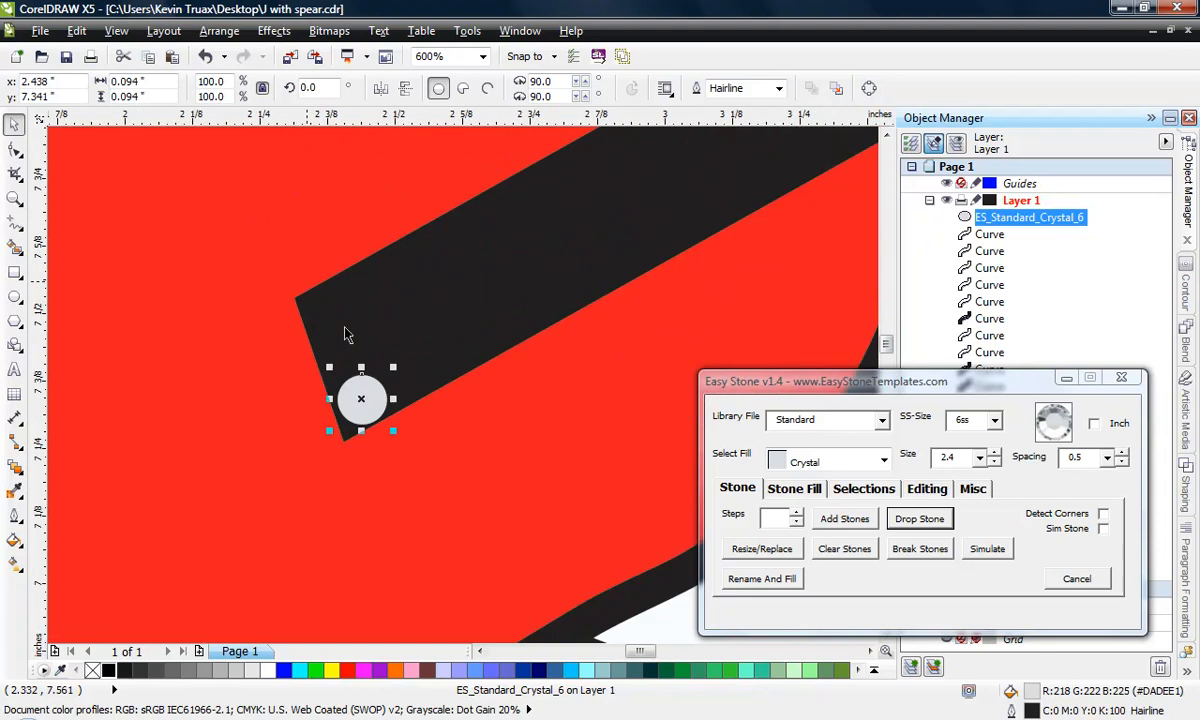
{"action": "scroll", "coordinate": [354, 390], "scroll_direction": "up", "scroll_amount": 1}
{"action": "left_click_drag", "start_coordinate": [349, 375], "coordinate": [289, 307]}
{"action": "left_click_drag", "start_coordinate": [370, 437], "coordinate": [222, 229]}
{"action": "scroll", "coordinate": [272, 370], "scroll_direction": "down", "scroll_amount": 1}
{"action": "scroll", "coordinate": [270, 365], "scroll_direction": "down", "scroll_amount": 2}
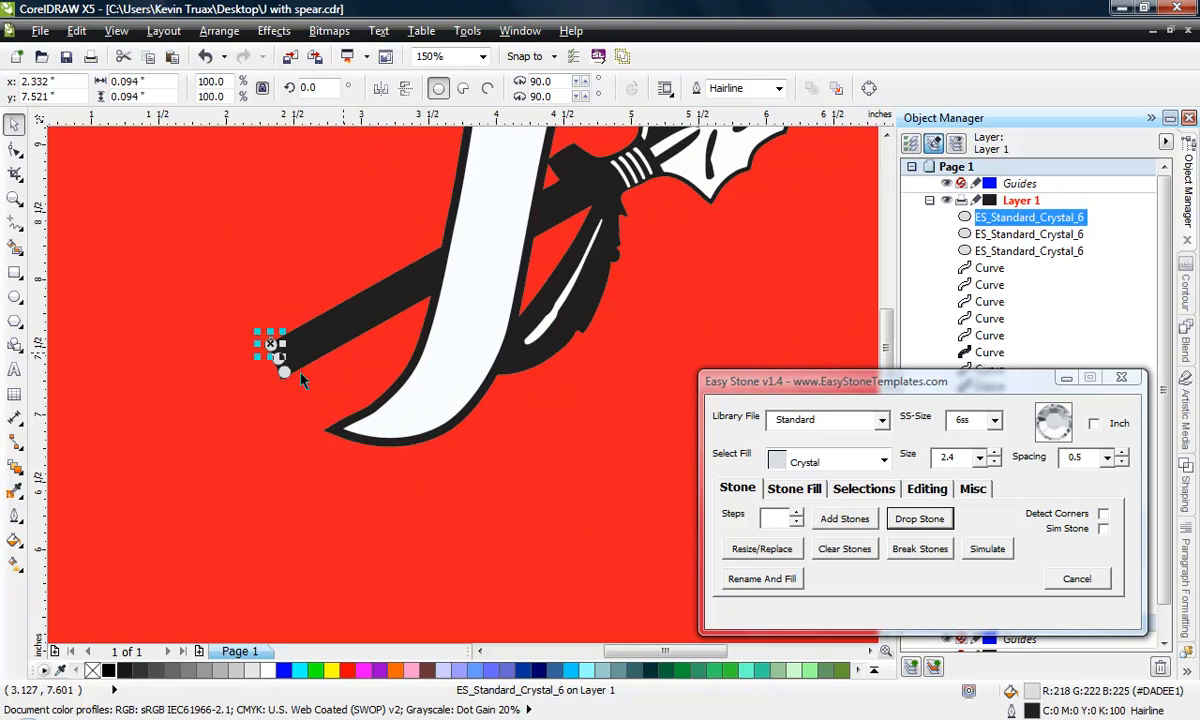
Step: Lay a row of seven Crystal stones across the J's stem, from one black edge to the other
{"action": "left_click_drag", "start_coordinate": [272, 344], "coordinate": [676, 327]}
{"action": "scroll", "coordinate": [441, 299], "scroll_direction": "up", "scroll_amount": 2}
{"action": "left_click_drag", "start_coordinate": [676, 327], "coordinate": [734, 322]}
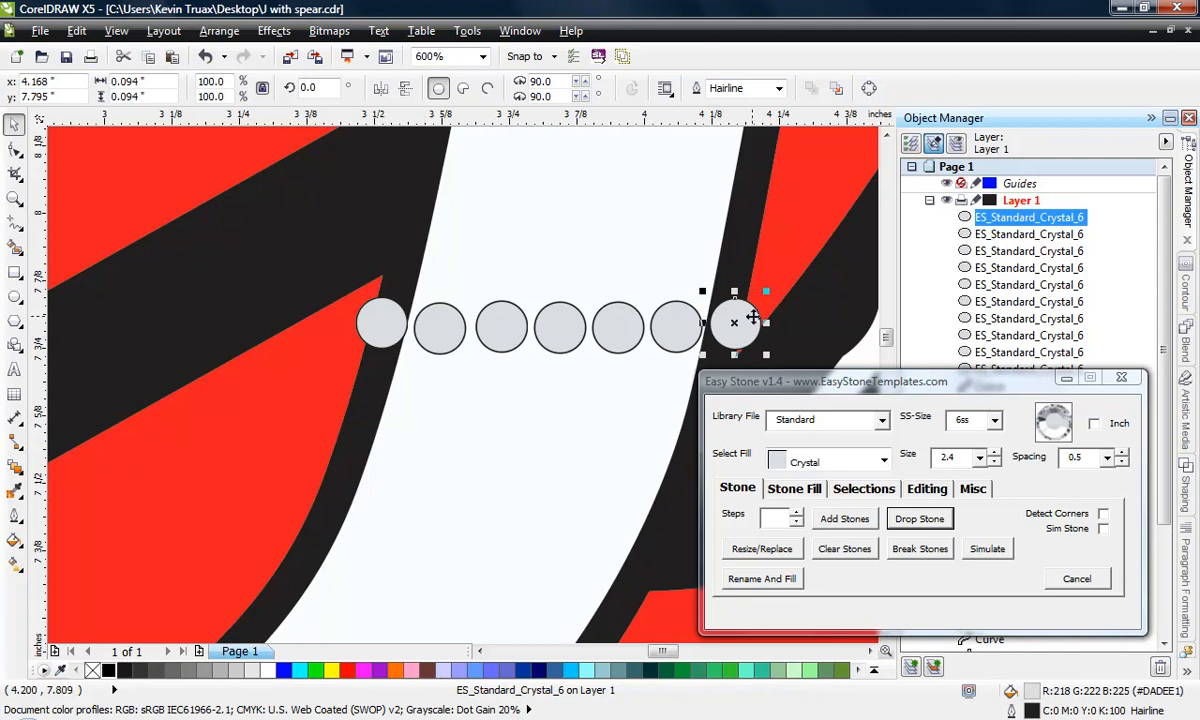
Step: Delete the row of stones across the J and the three stones at the spear shaft's end
{"action": "left_click", "coordinate": [385, 343]}
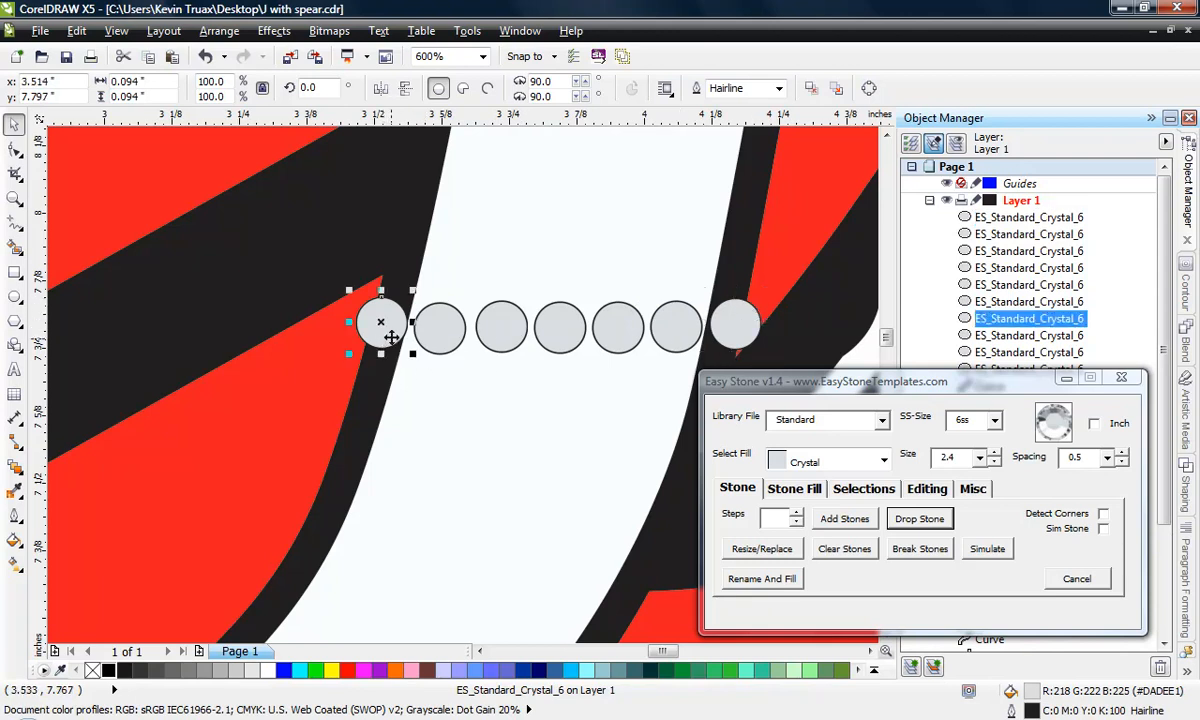
{"action": "scroll", "coordinate": [388, 332], "scroll_direction": "down", "scroll_amount": 2}
{"action": "left_click_drag", "start_coordinate": [268, 222], "coordinate": [598, 352]}
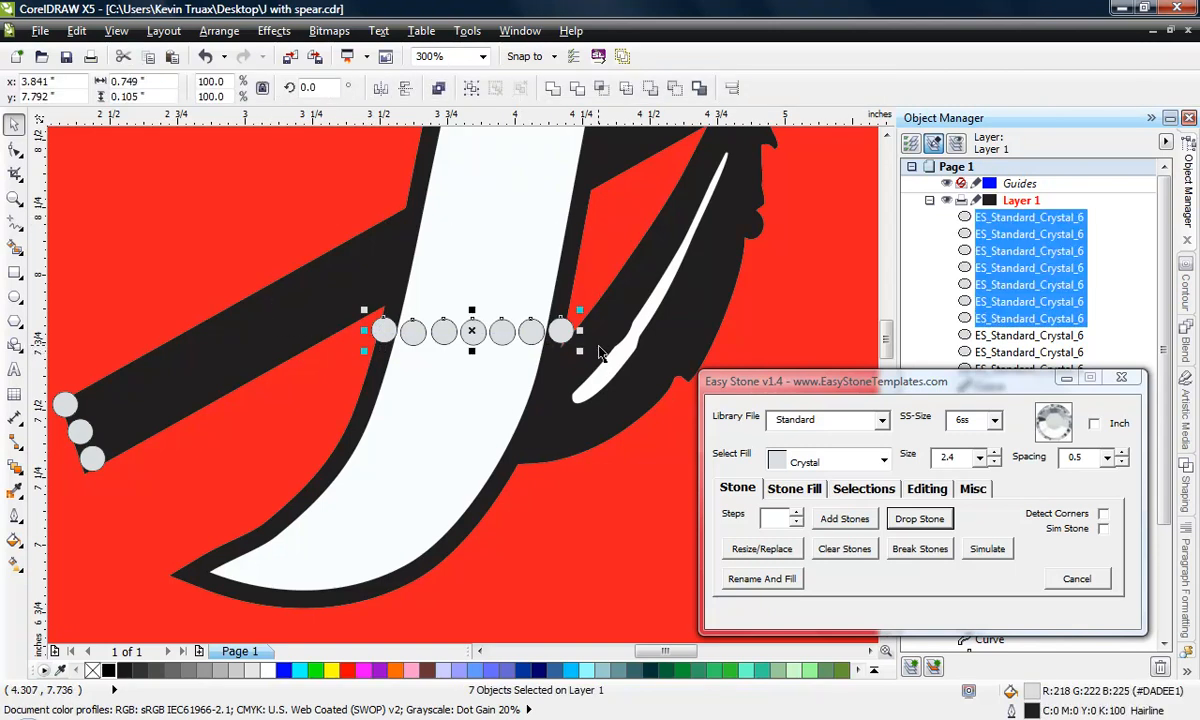
{"action": "key", "text": "Delete"}
{"action": "scroll", "coordinate": [344, 473], "scroll_direction": "down", "scroll_amount": 1}
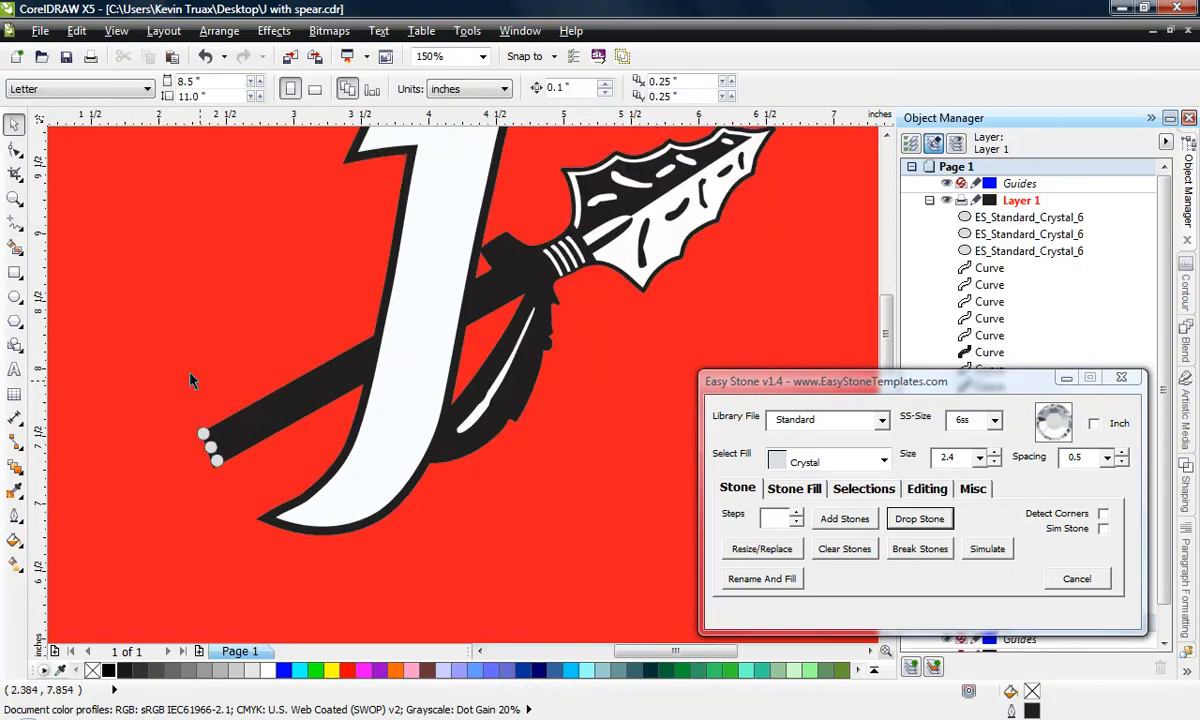
{"action": "left_click_drag", "start_coordinate": [258, 487], "coordinate": [260, 486]}
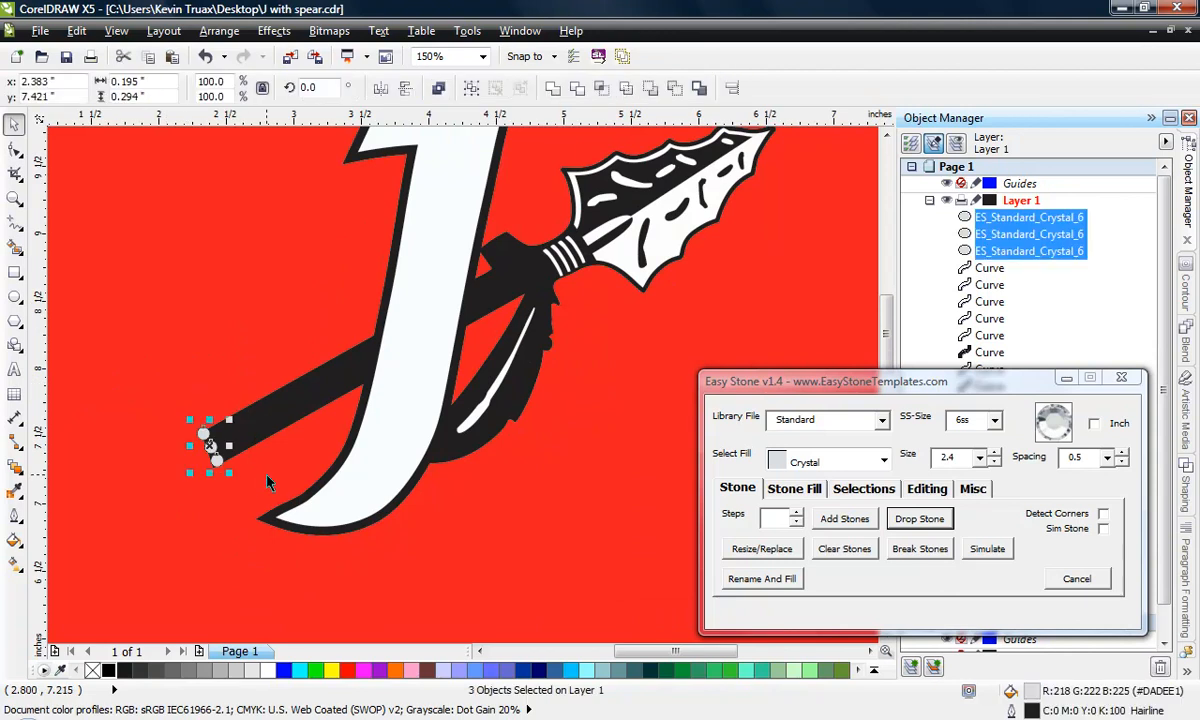
{"action": "key", "text": "Delete"}
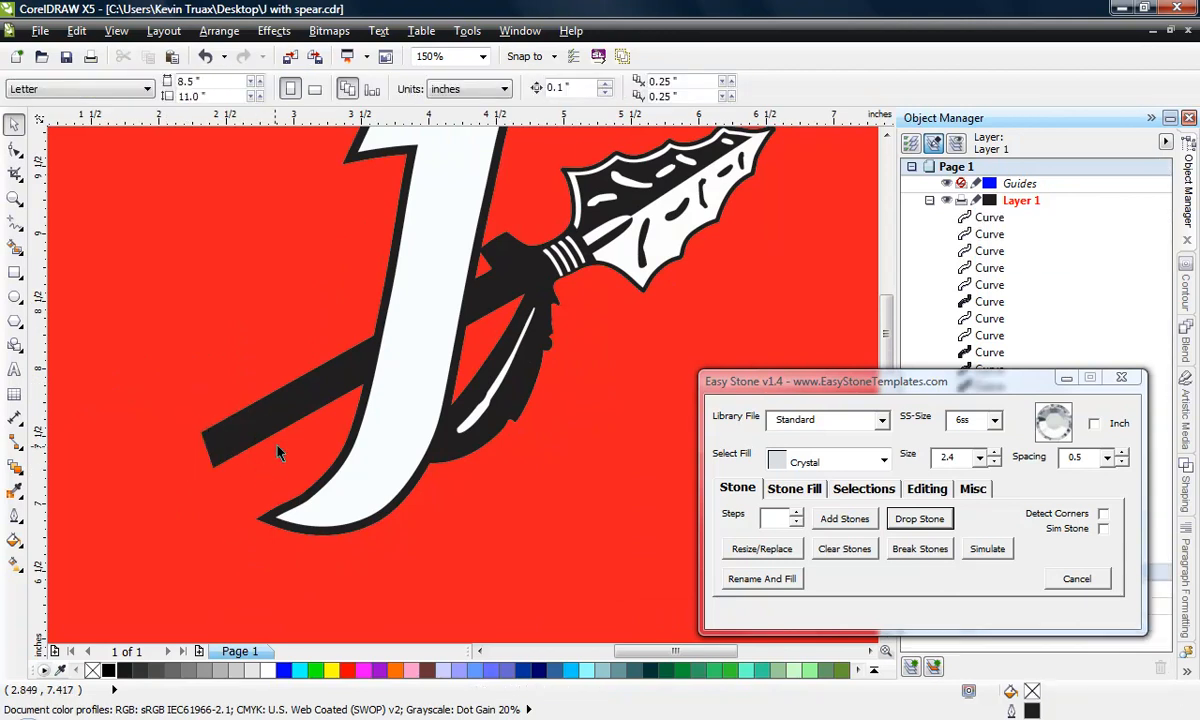
Step: Pull the J's white inner shape away from the letter and delete it
{"action": "scroll", "coordinate": [303, 455], "scroll_direction": "down", "scroll_amount": 1}
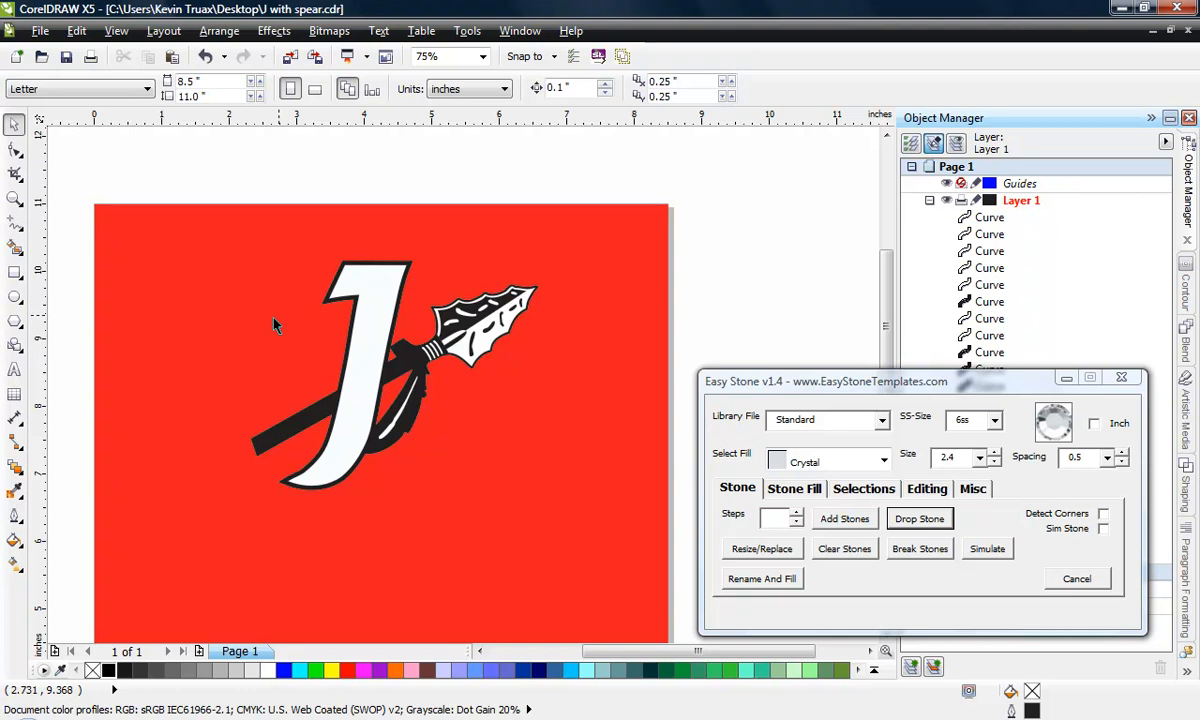
{"action": "scroll", "coordinate": [247, 292], "scroll_direction": "up", "scroll_amount": 1}
{"action": "scroll", "coordinate": [308, 312], "scroll_direction": "down", "scroll_amount": 1}
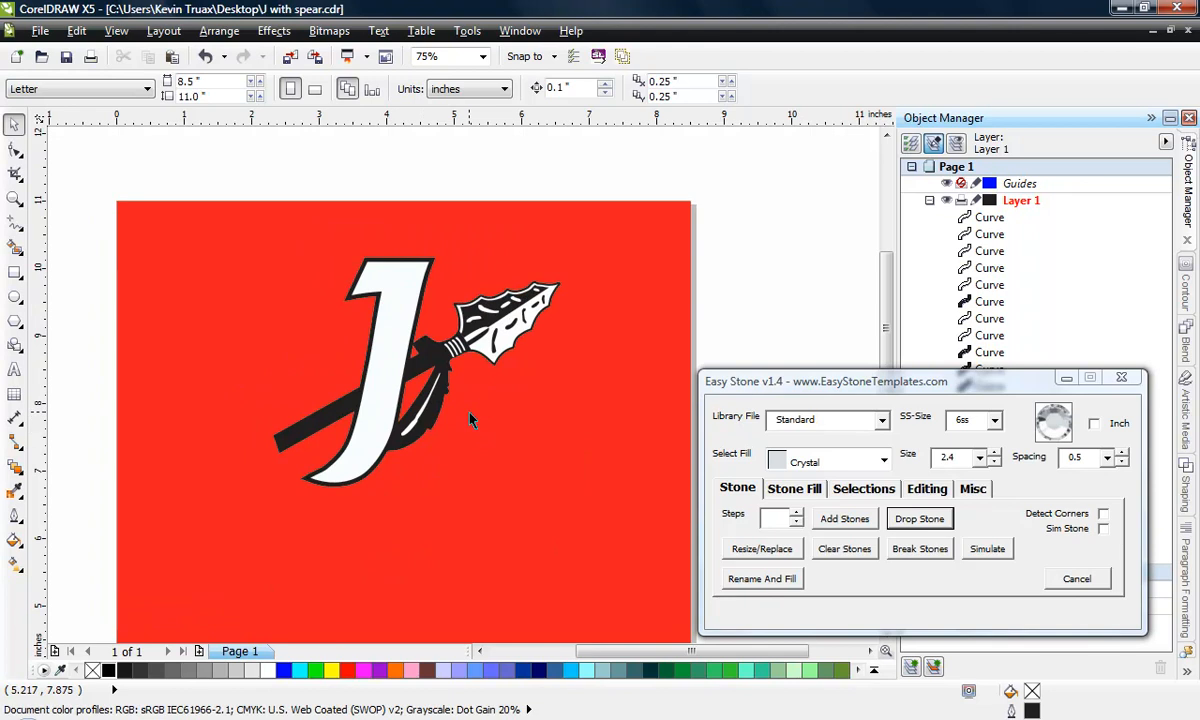
{"action": "scroll", "coordinate": [375, 322], "scroll_direction": "up", "scroll_amount": 1}
{"action": "scroll", "coordinate": [444, 306], "scroll_direction": "down", "scroll_amount": 1}
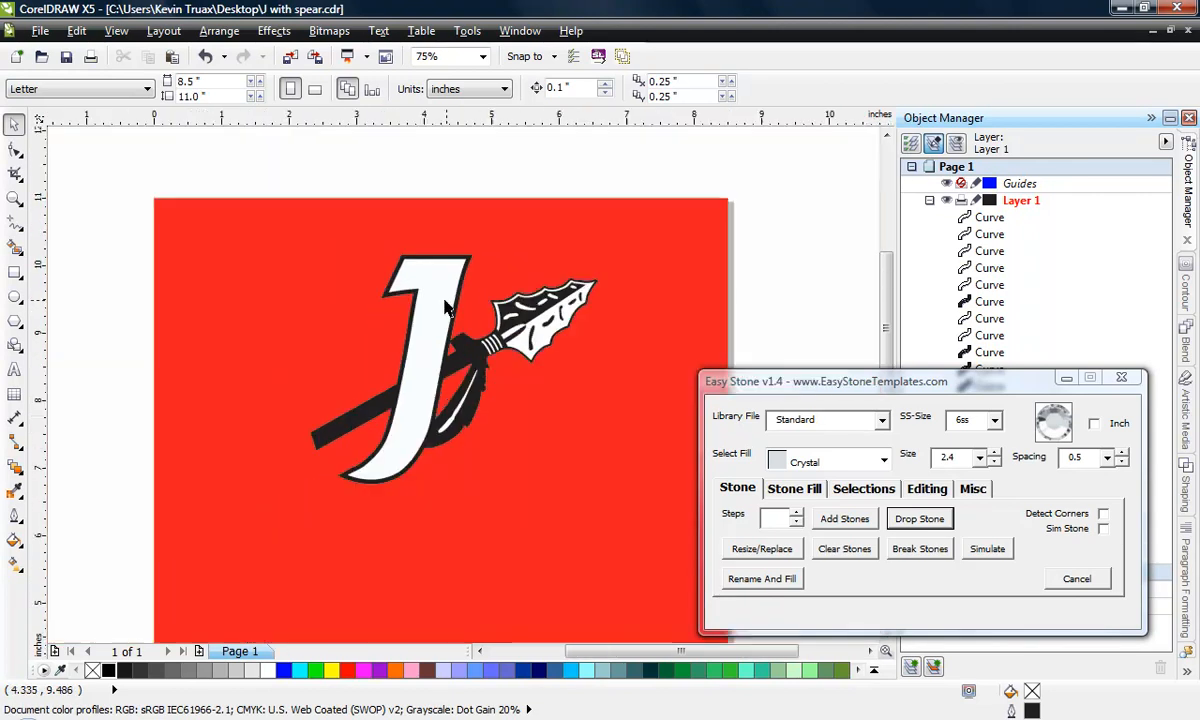
{"action": "scroll", "coordinate": [430, 378], "scroll_direction": "up", "scroll_amount": 1}
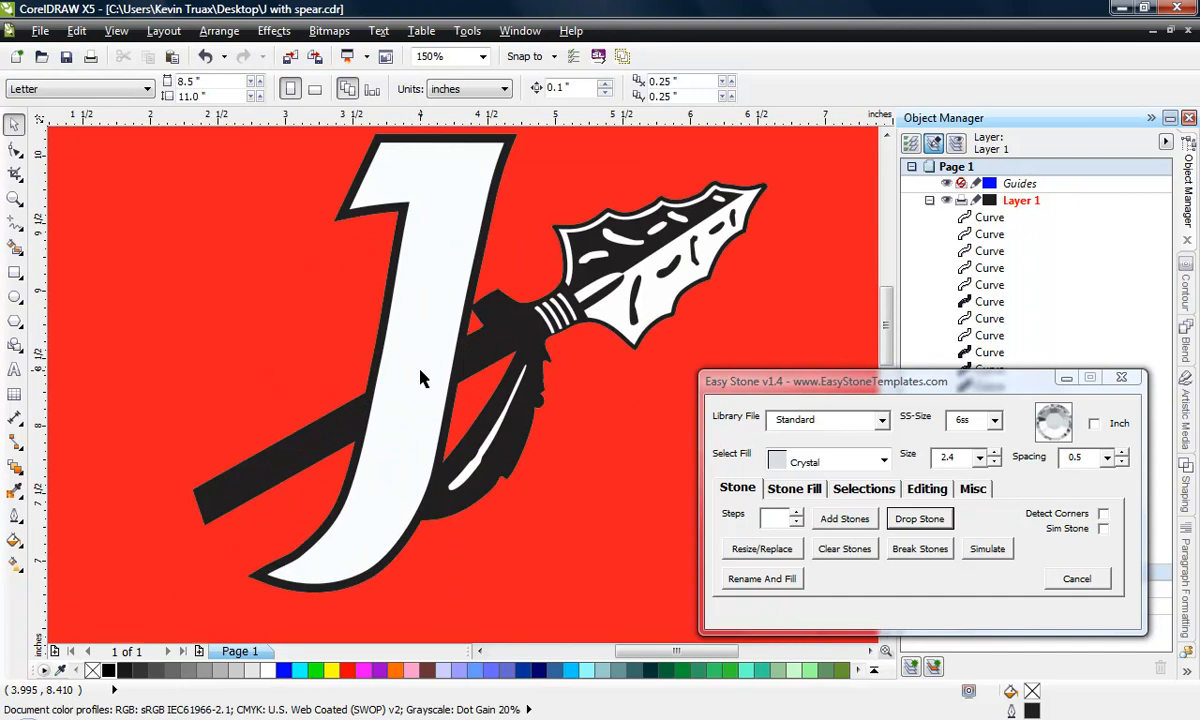
{"action": "left_click", "coordinate": [418, 369]}
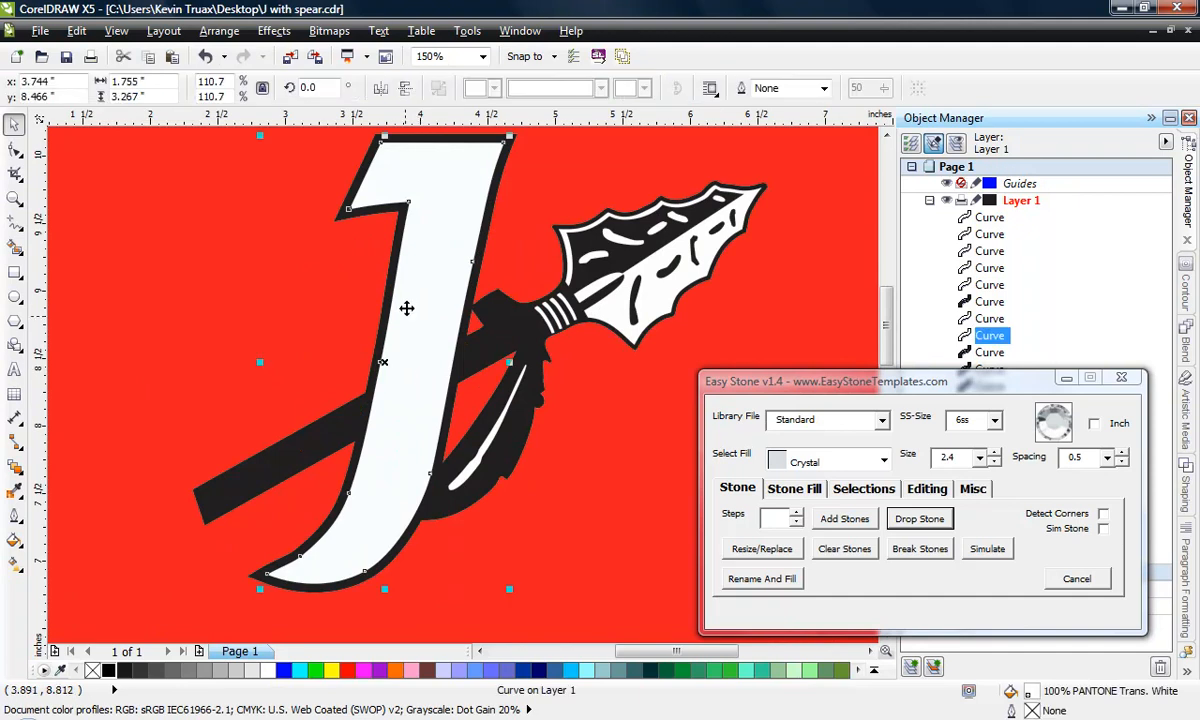
{"action": "left_click_drag", "start_coordinate": [407, 308], "coordinate": [573, 370]}
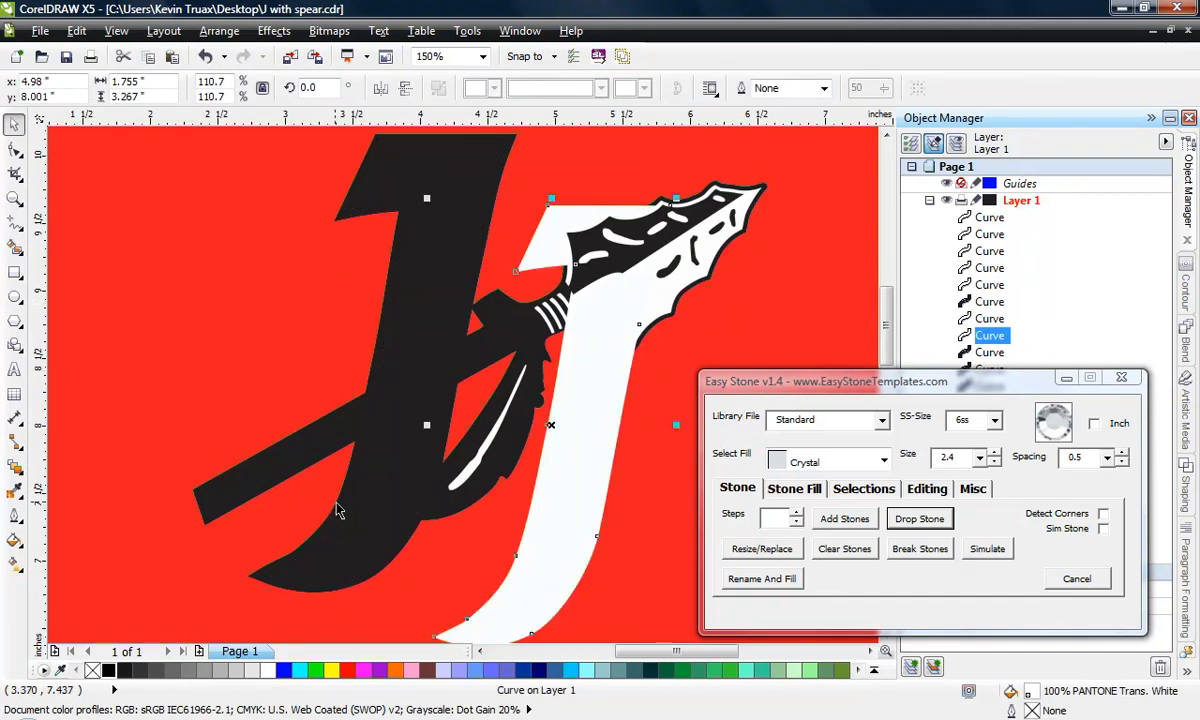
{"action": "key", "text": "Delete"}
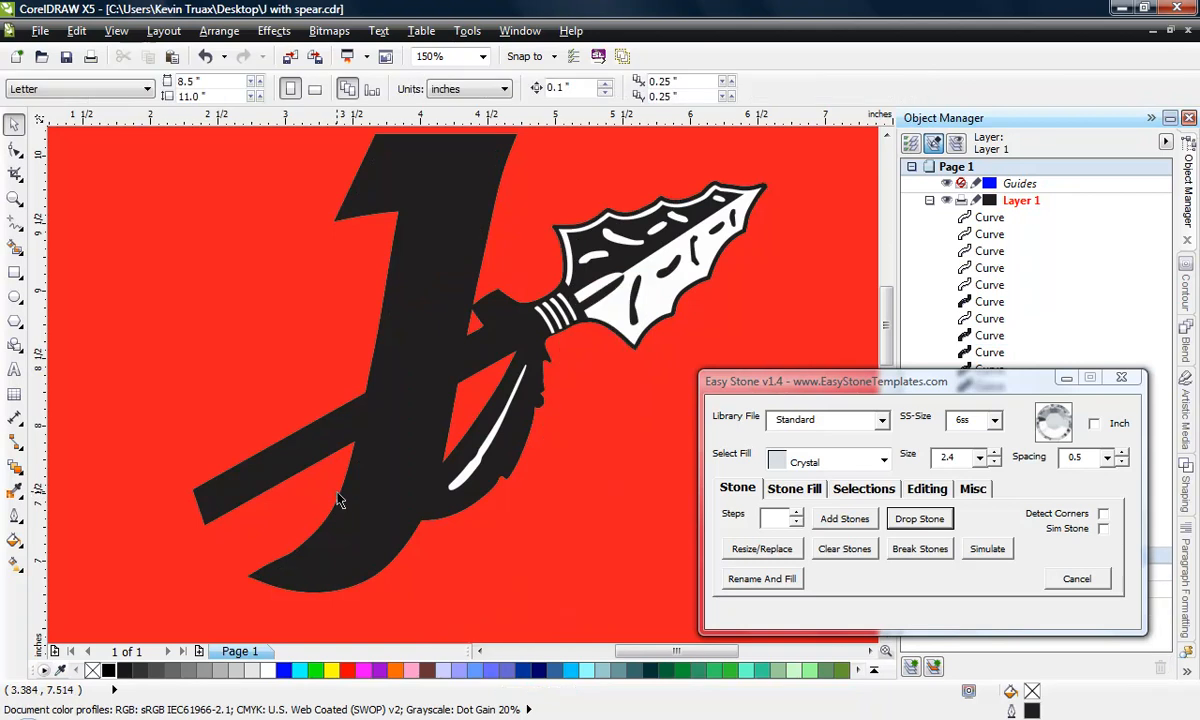
Step: Remove the fill from the black J shape and give it a black hairline outline
{"action": "scroll", "coordinate": [322, 378], "scroll_direction": "down", "scroll_amount": 1}
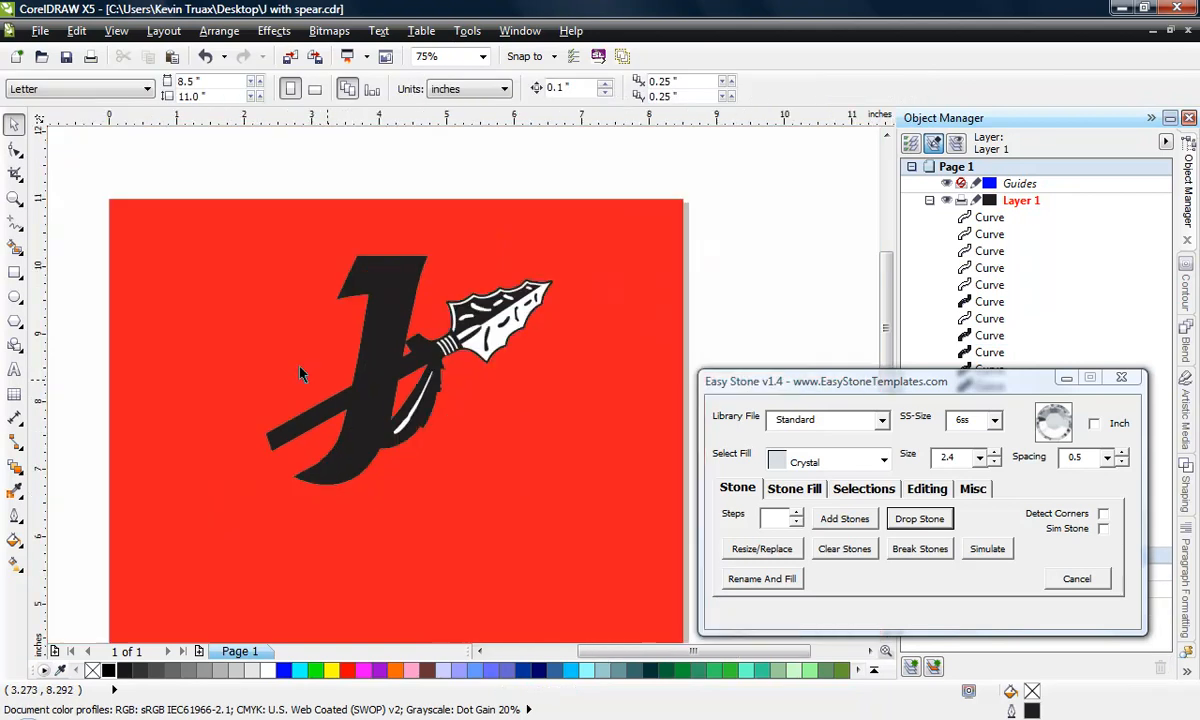
{"action": "left_click", "coordinate": [362, 285]}
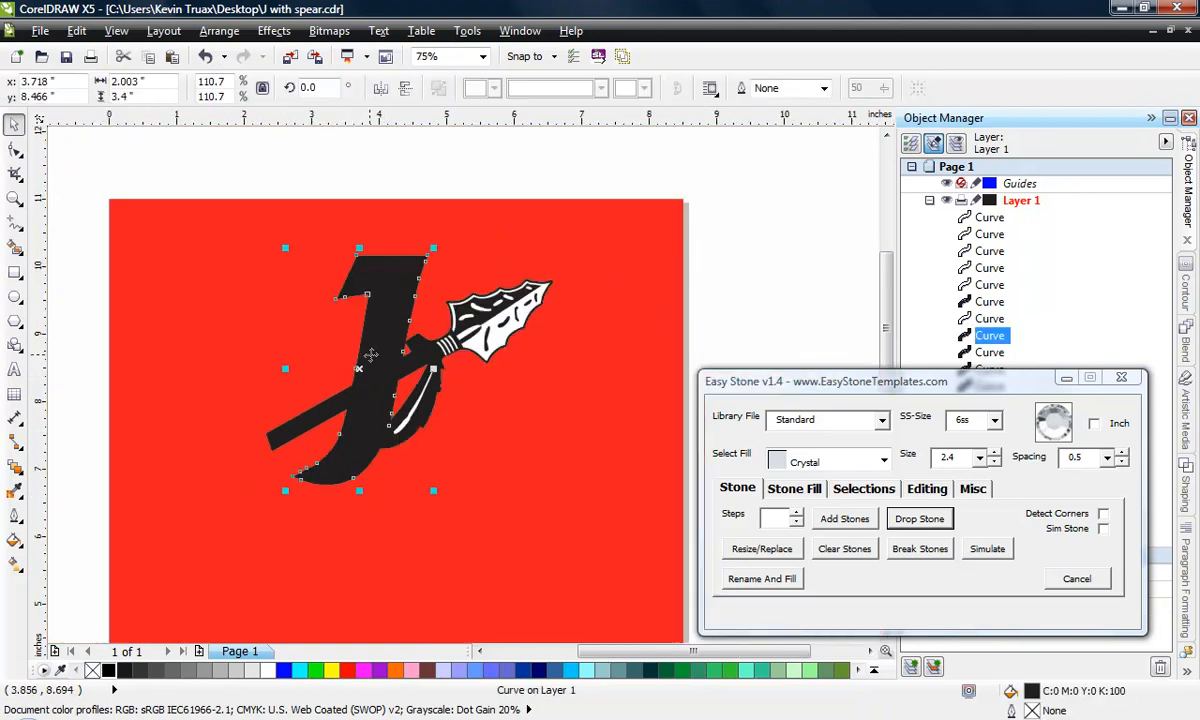
{"action": "left_click", "coordinate": [92, 670]}
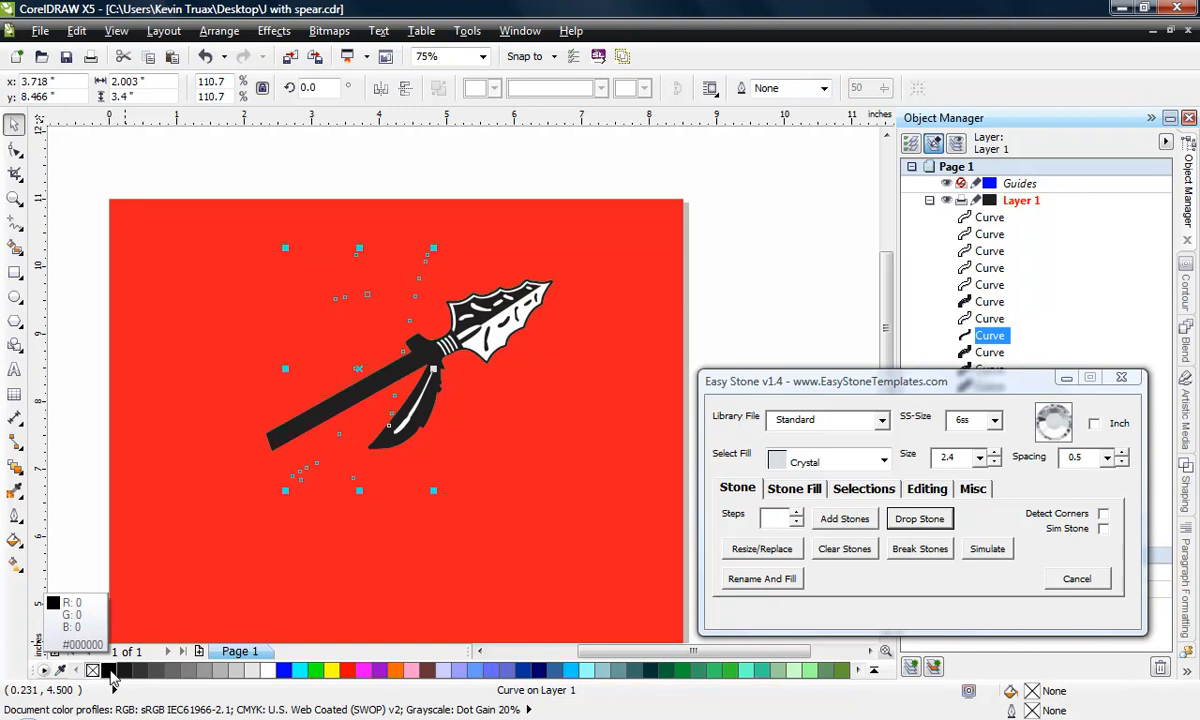
{"action": "right_click", "coordinate": [110, 673]}
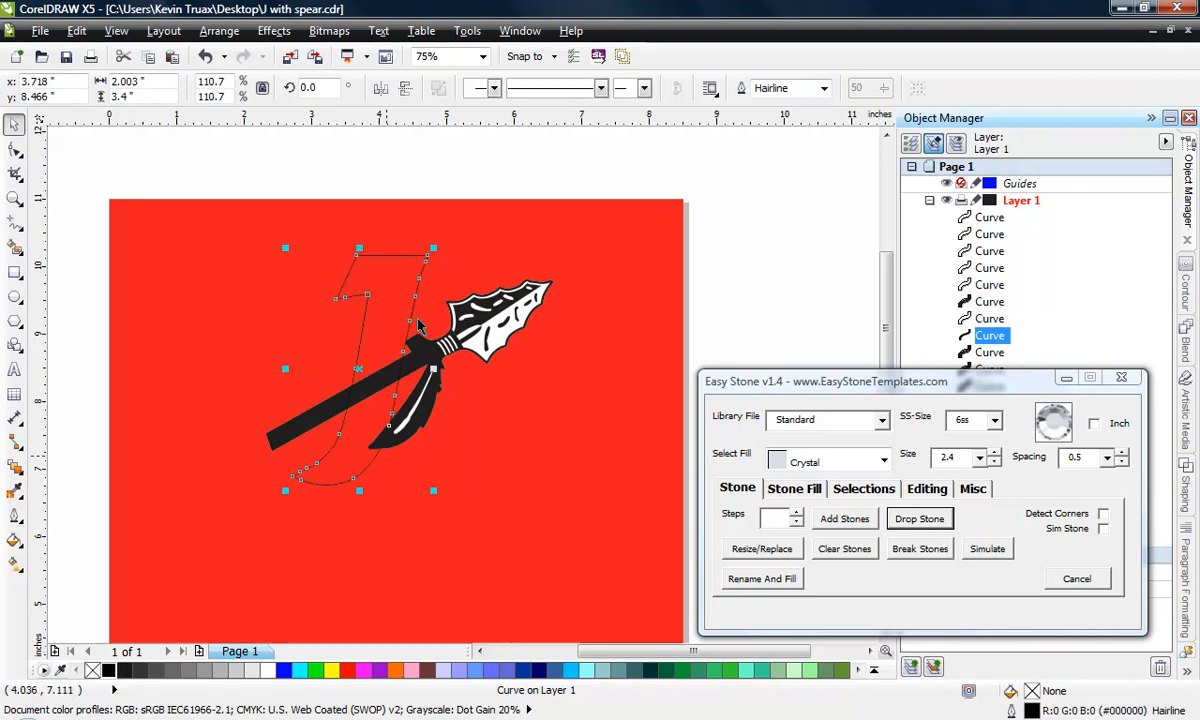
{"action": "left_click", "coordinate": [87, 340]}
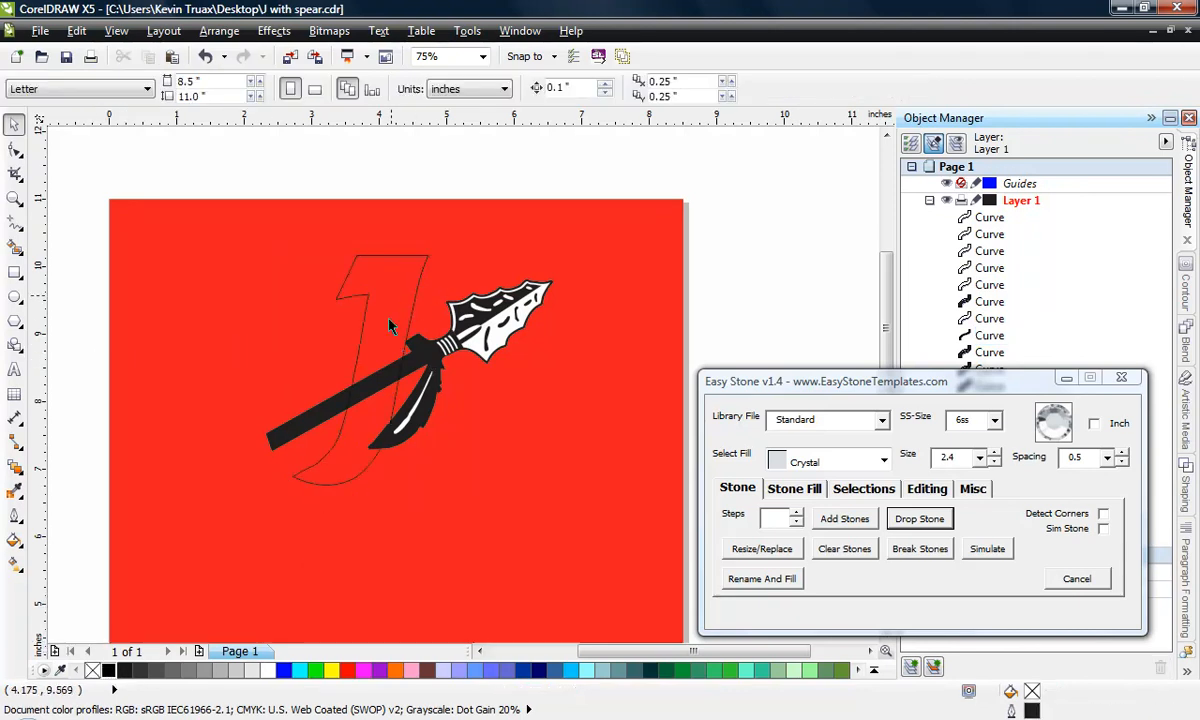
Step: Apply an Island Fill with a 2.9 offset to the J outline to generate its inset contours
{"action": "scroll", "coordinate": [380, 344], "scroll_direction": "up", "scroll_amount": 2}
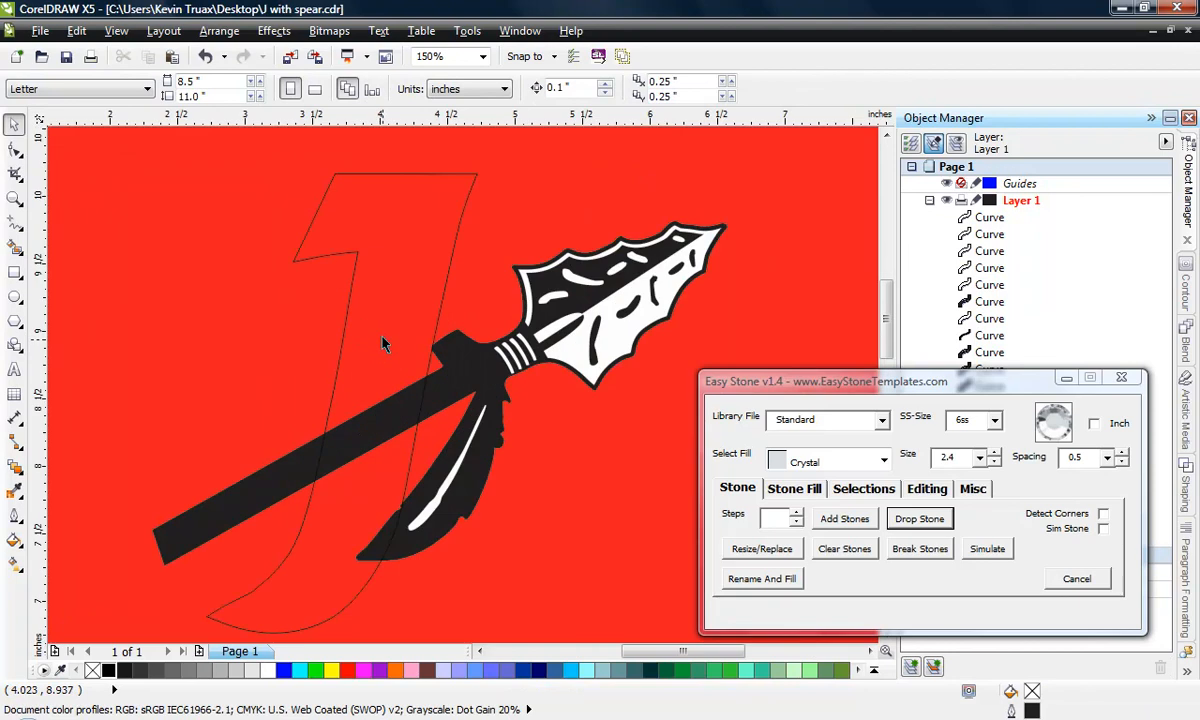
{"action": "left_click", "coordinate": [357, 252]}
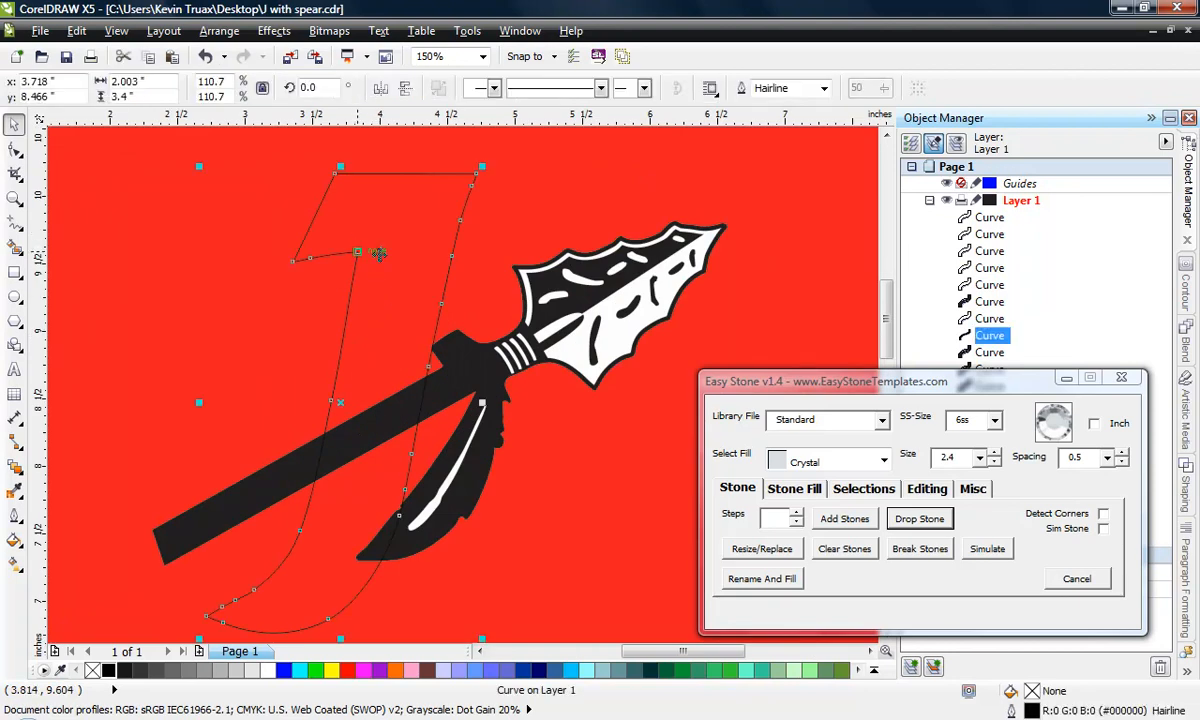
{"action": "left_click", "coordinate": [810, 490]}
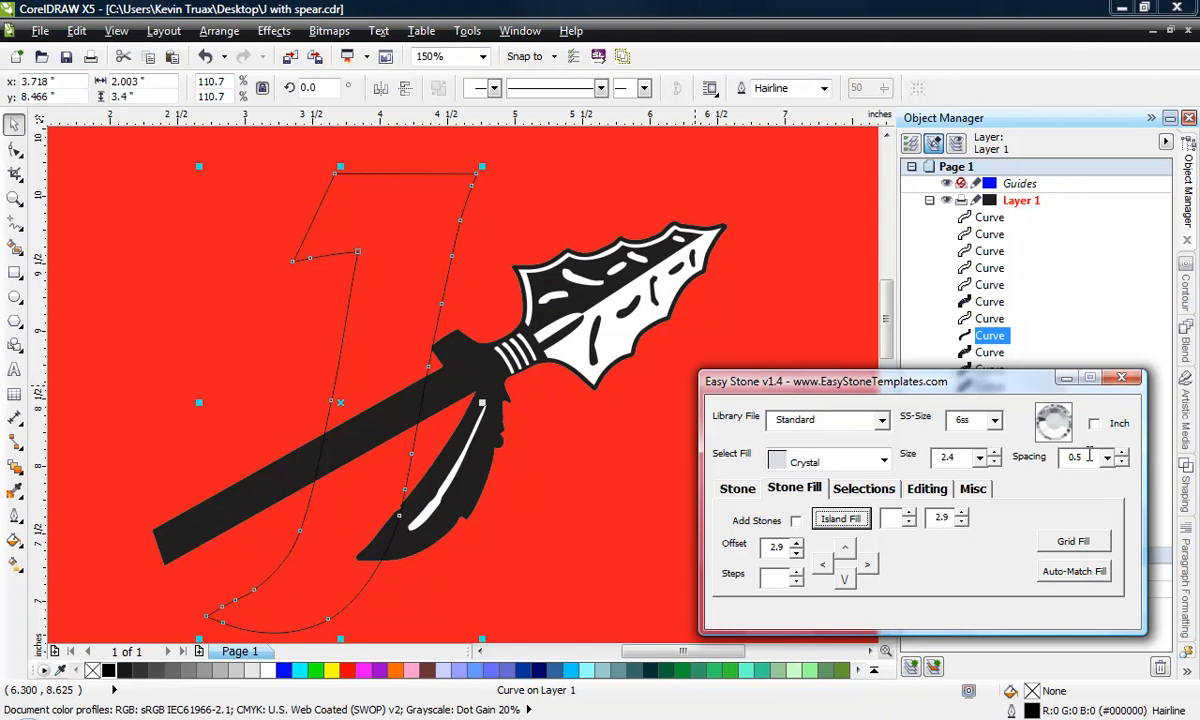
{"action": "left_click", "coordinate": [858, 519]}
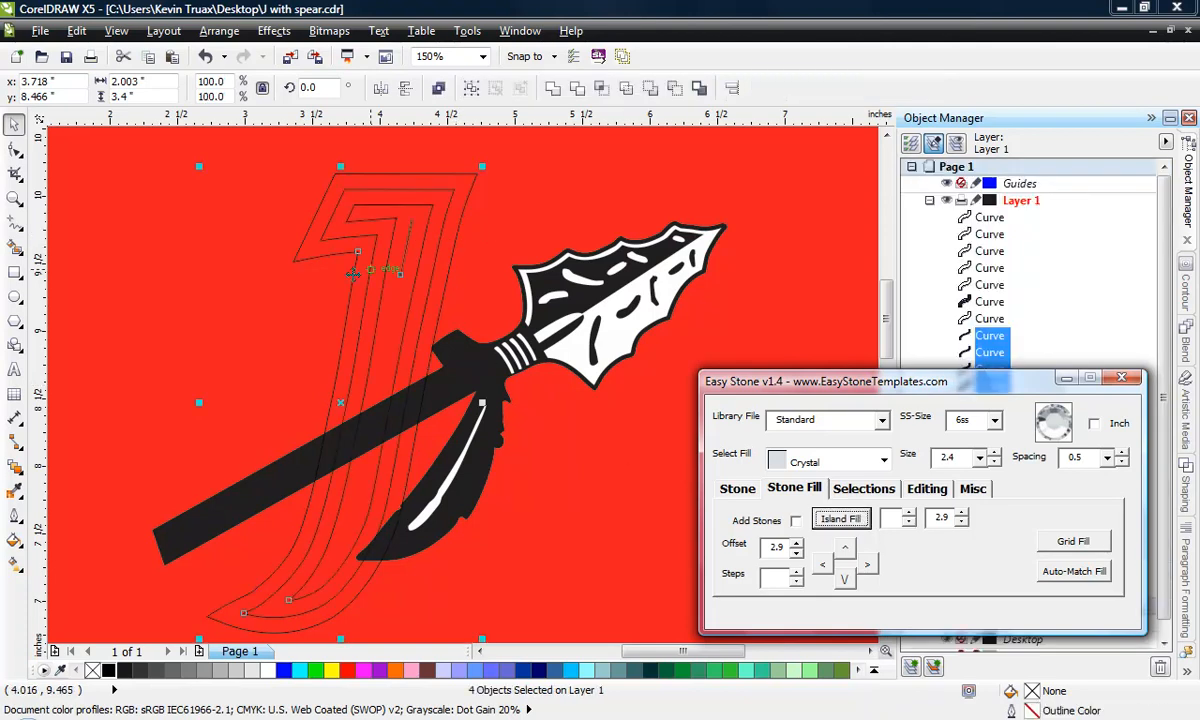
{"action": "left_click", "coordinate": [271, 315]}
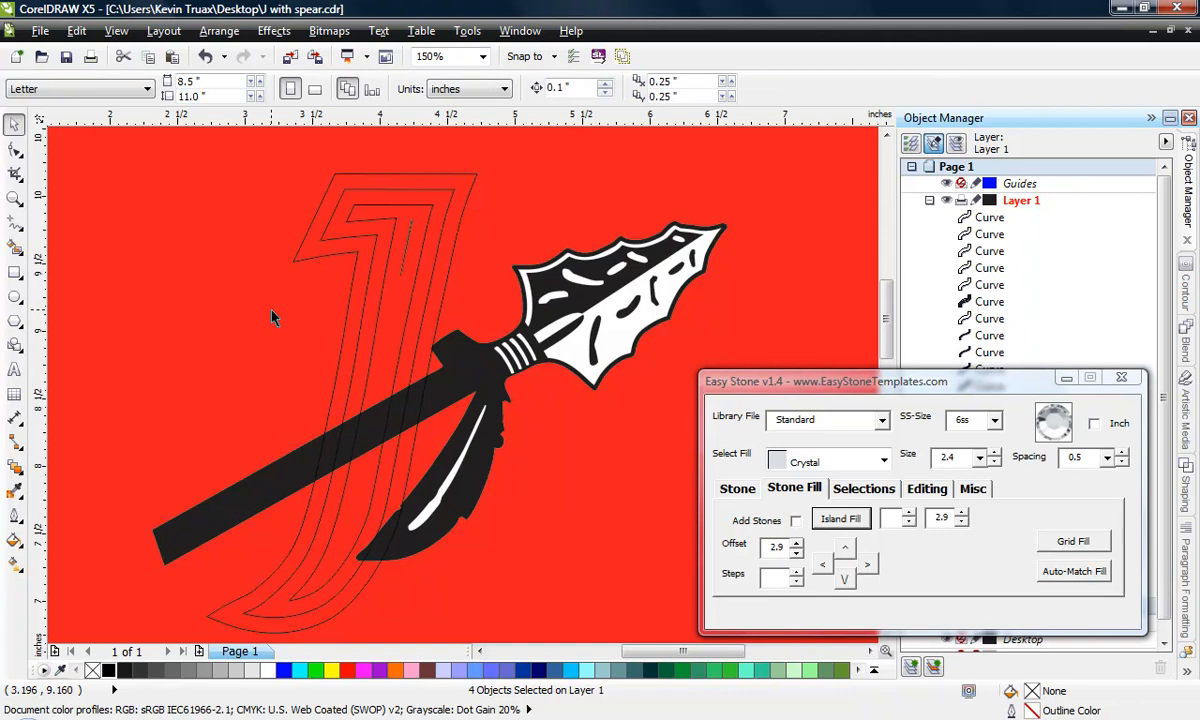
Step: With the J's outer outline selected, change the stone fill to Jet Hemattie, then clear the selection
{"action": "left_click", "coordinate": [455, 245]}
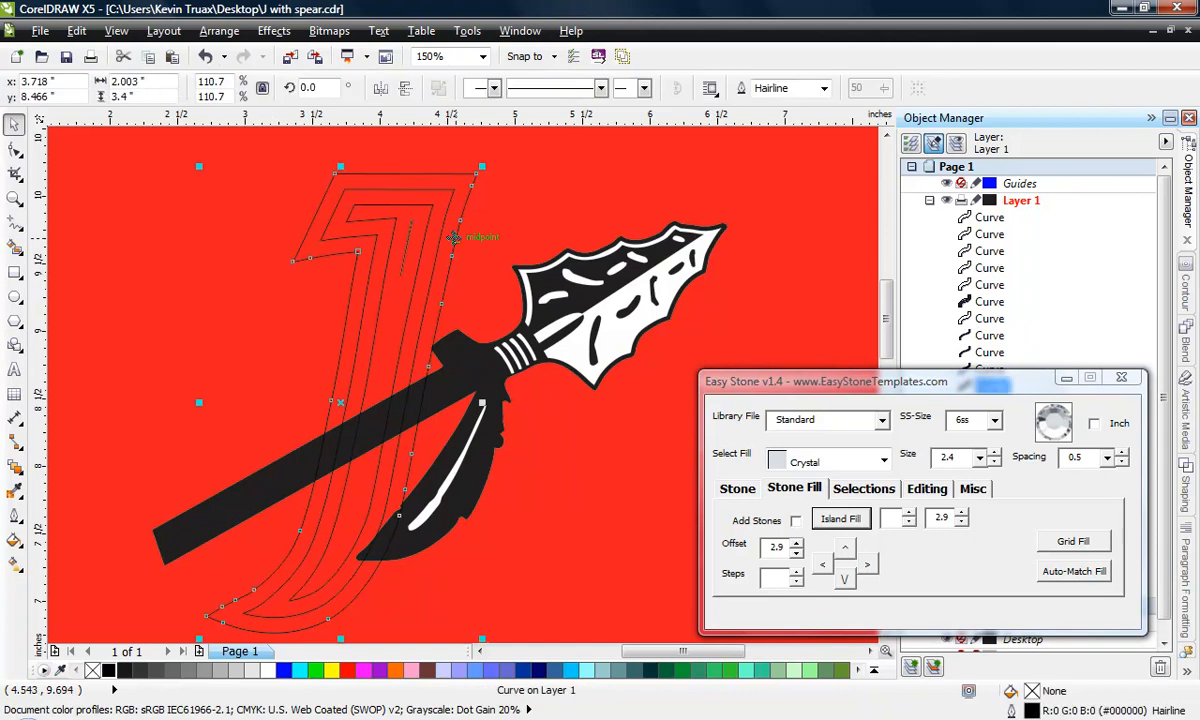
{"action": "left_click", "coordinate": [883, 459]}
{"action": "scroll", "coordinate": [830, 520], "scroll_direction": "down", "scroll_amount": 5}
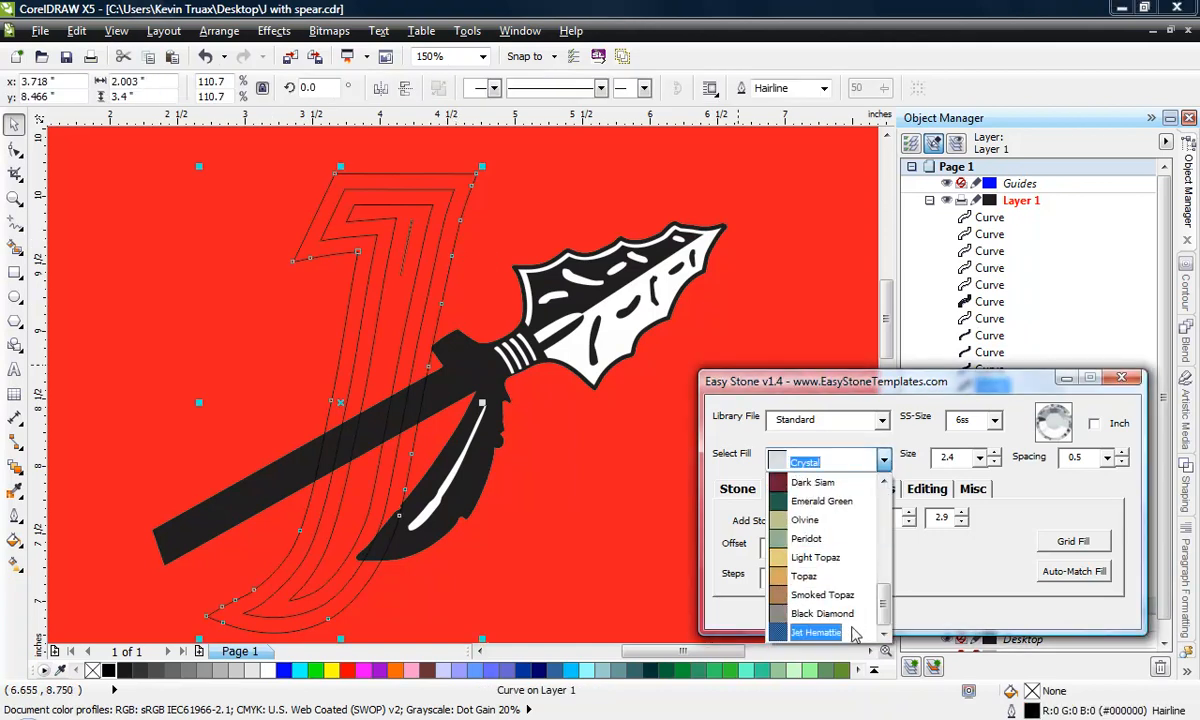
{"action": "left_click", "coordinate": [836, 628]}
{"action": "left_click", "coordinate": [600, 560]}
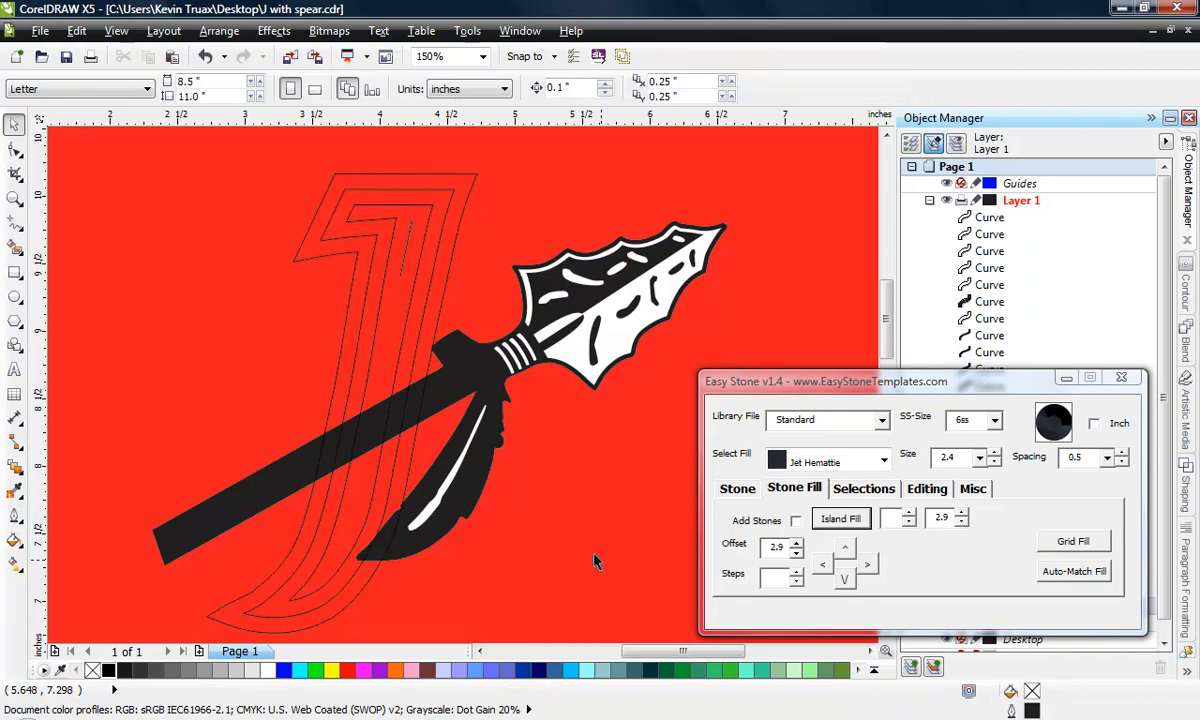
Step: Try to add 6ss Jet Hemattie stones along the J's outer outline with 0.5 spacing
{"action": "left_click", "coordinate": [442, 301]}
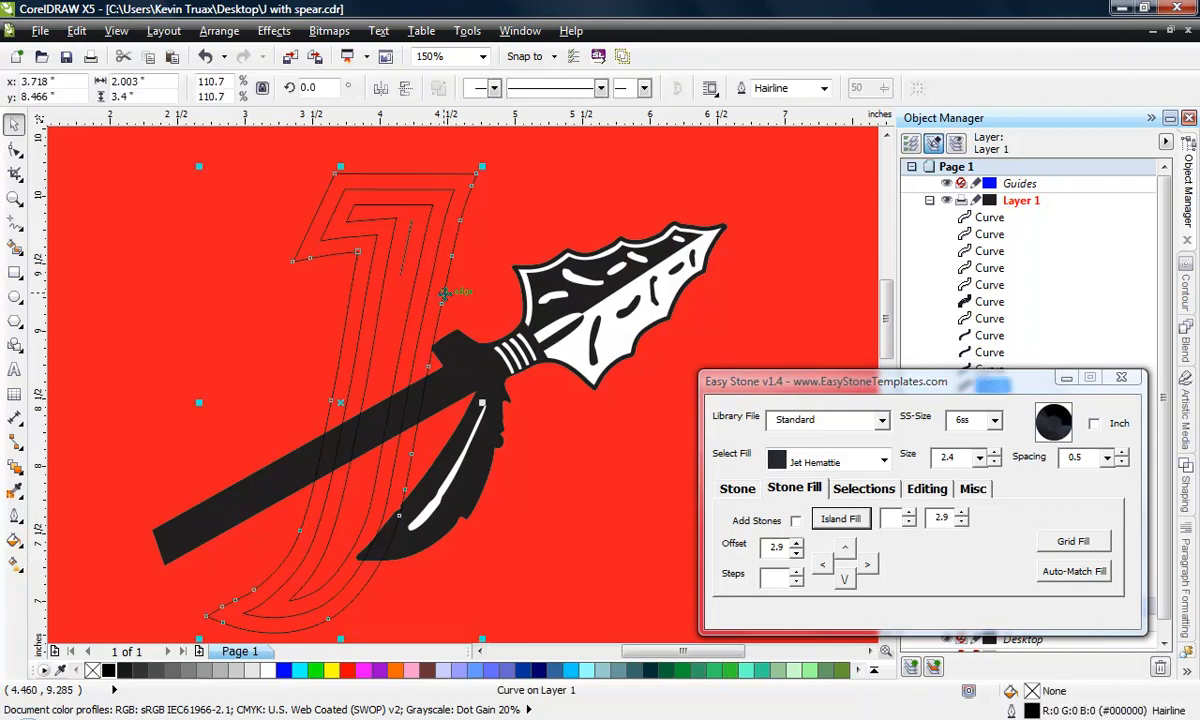
{"action": "left_click", "coordinate": [738, 489]}
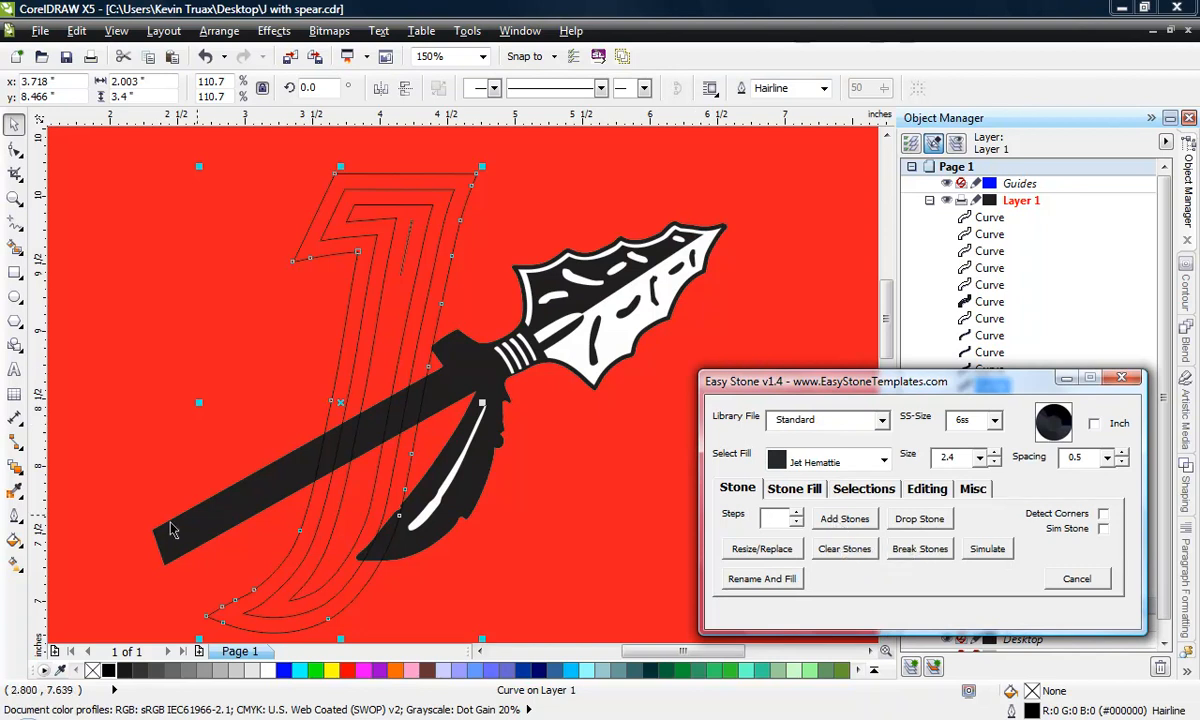
{"action": "left_click", "coordinate": [846, 520]}
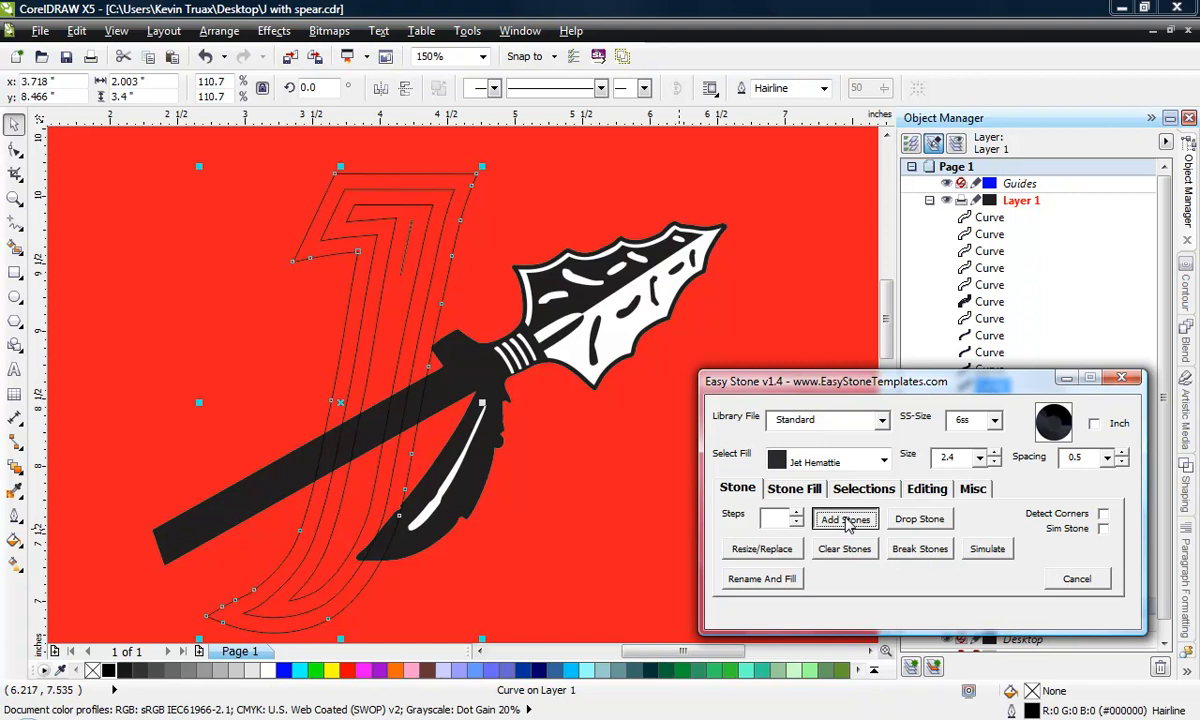
{"action": "left_click", "coordinate": [615, 505]}
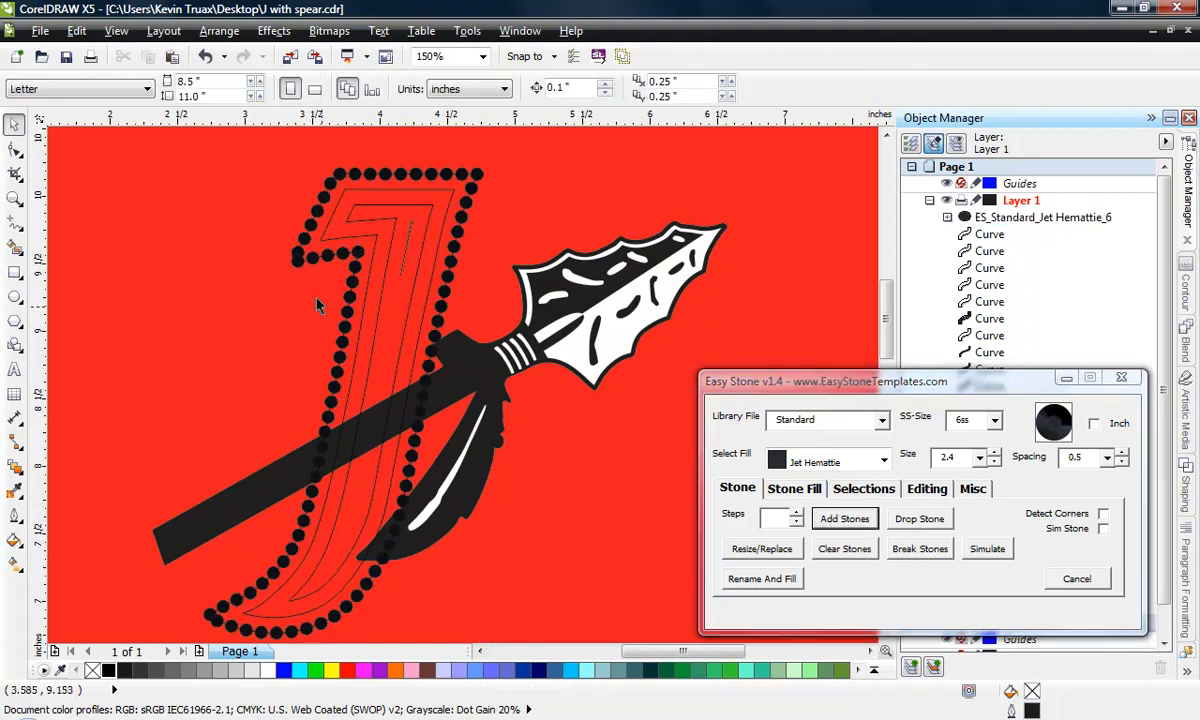
Step: Switch the drawing display to Wireframe at the J's serif corner
{"action": "scroll", "coordinate": [296, 250], "scroll_direction": "up", "scroll_amount": 2}
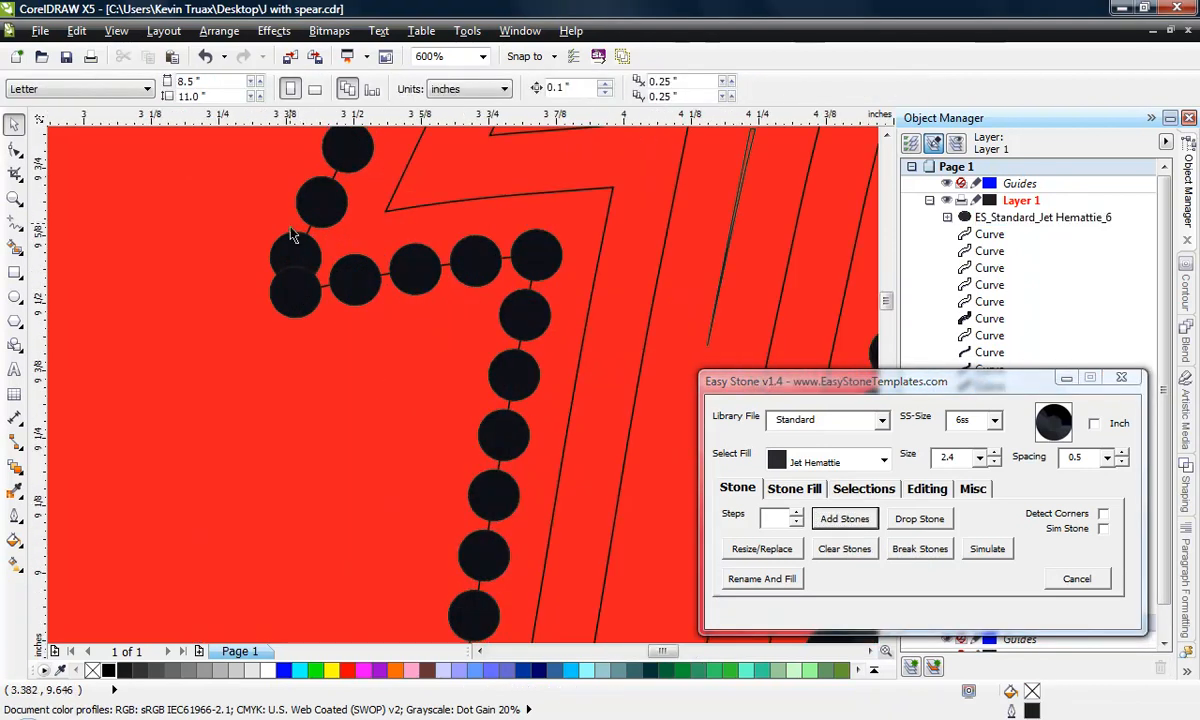
{"action": "left_click", "coordinate": [116, 30]}
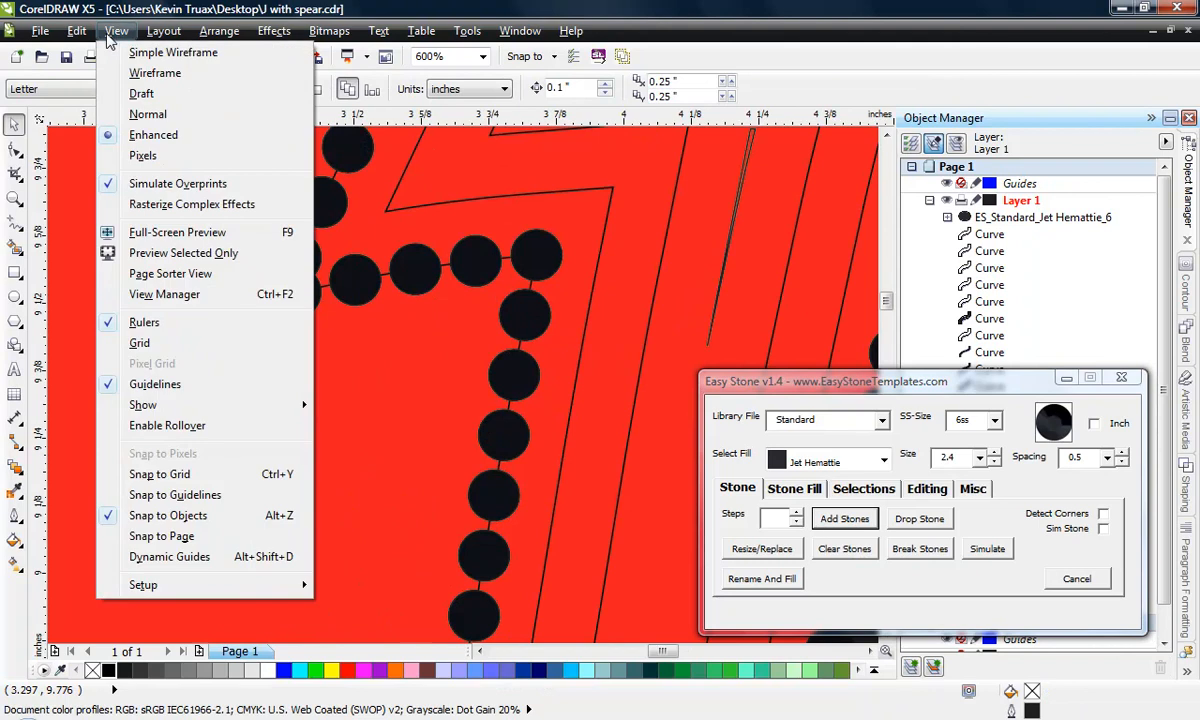
{"action": "left_click", "coordinate": [155, 76]}
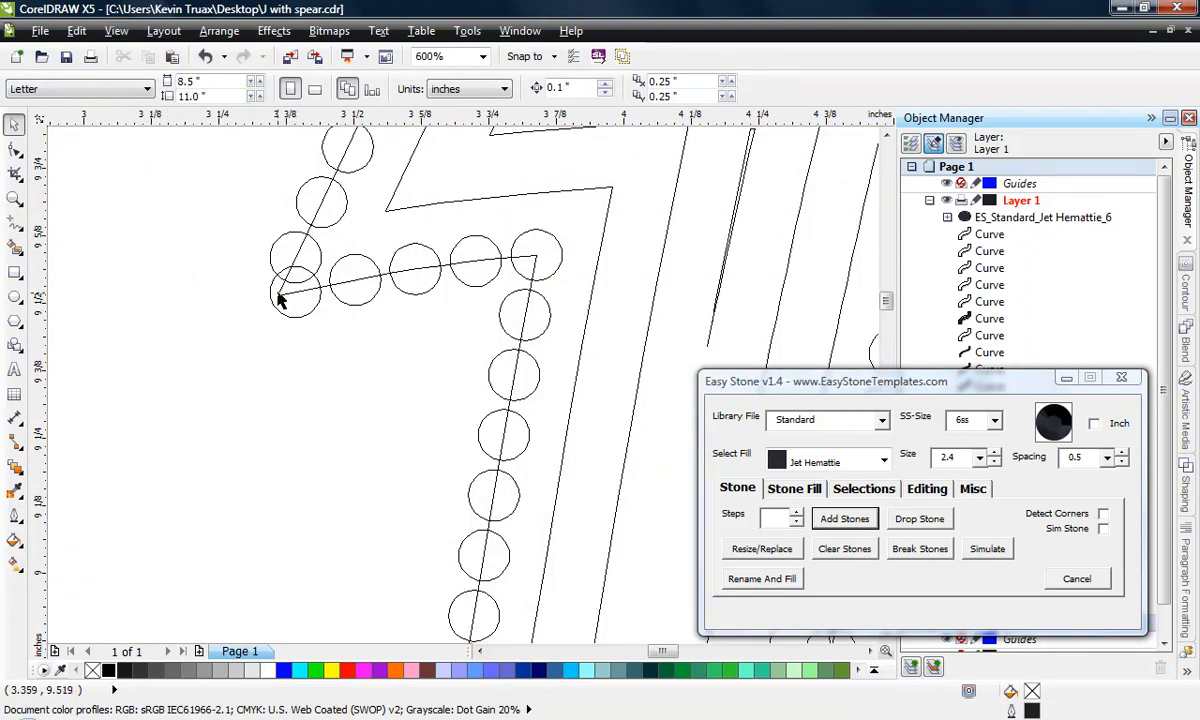
Step: Examine how the stones sit on the outline at the J's upper corners and lower tip
{"action": "scroll", "coordinate": [430, 255], "scroll_direction": "down", "scroll_amount": 2}
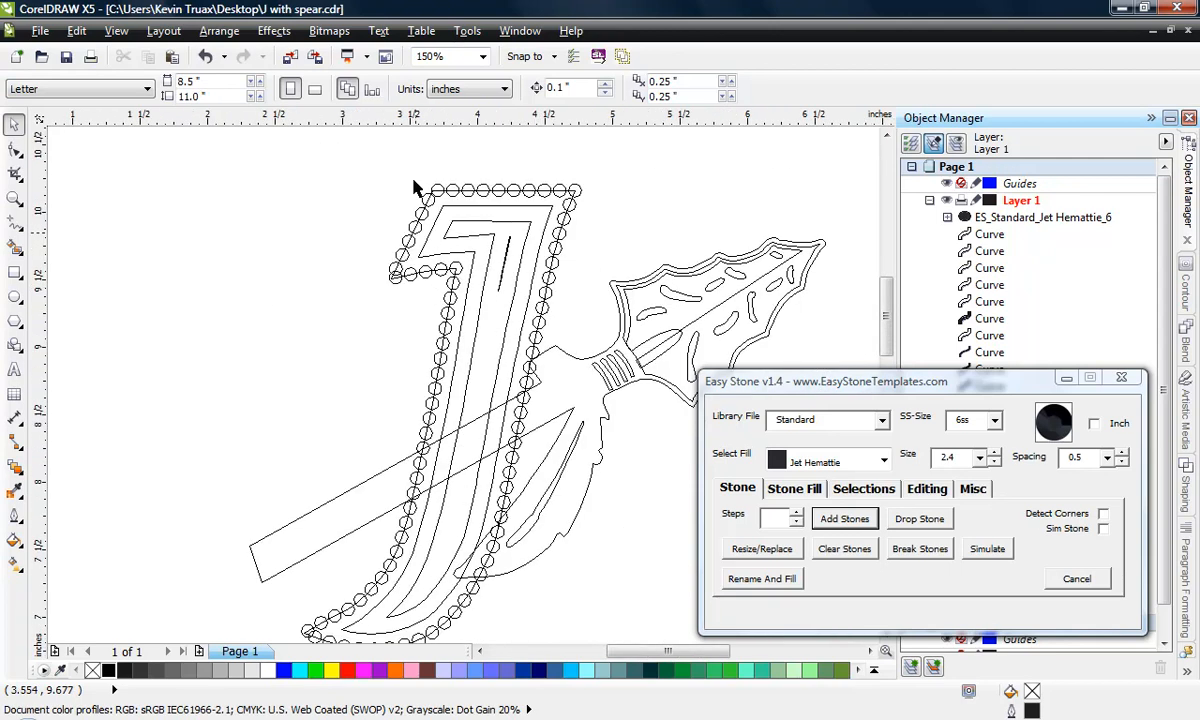
{"action": "scroll", "coordinate": [415, 188], "scroll_direction": "up", "scroll_amount": 2}
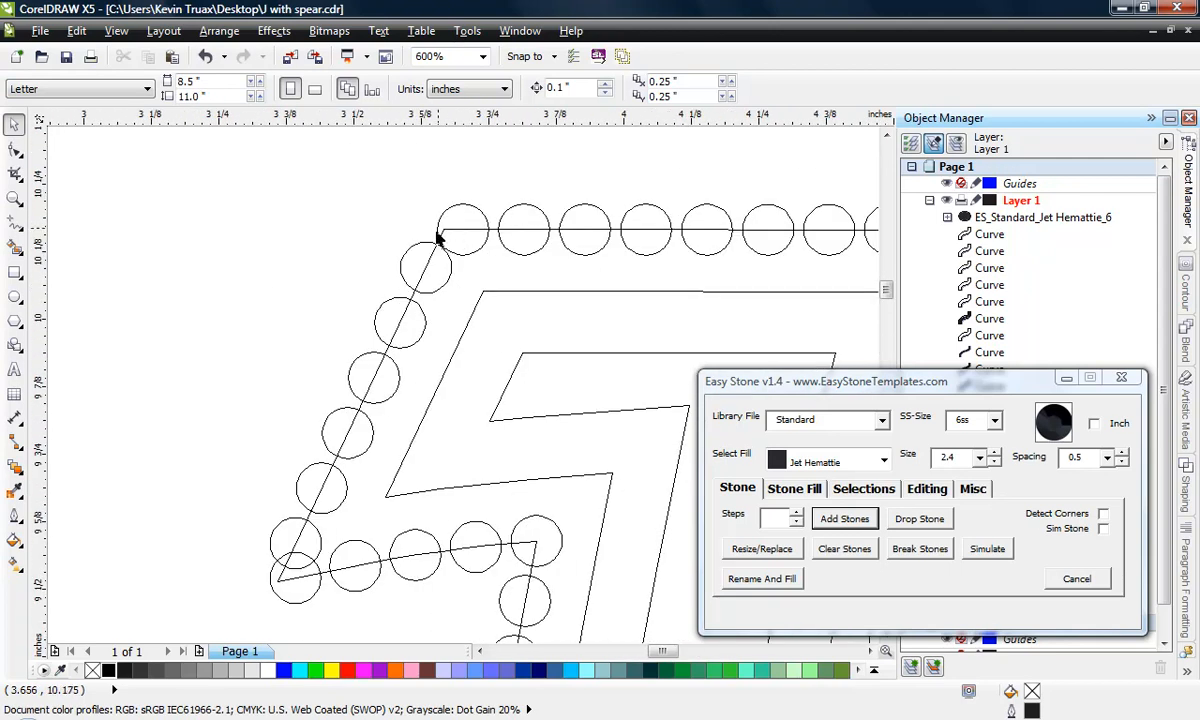
{"action": "scroll", "coordinate": [405, 207], "scroll_direction": "down", "scroll_amount": 1}
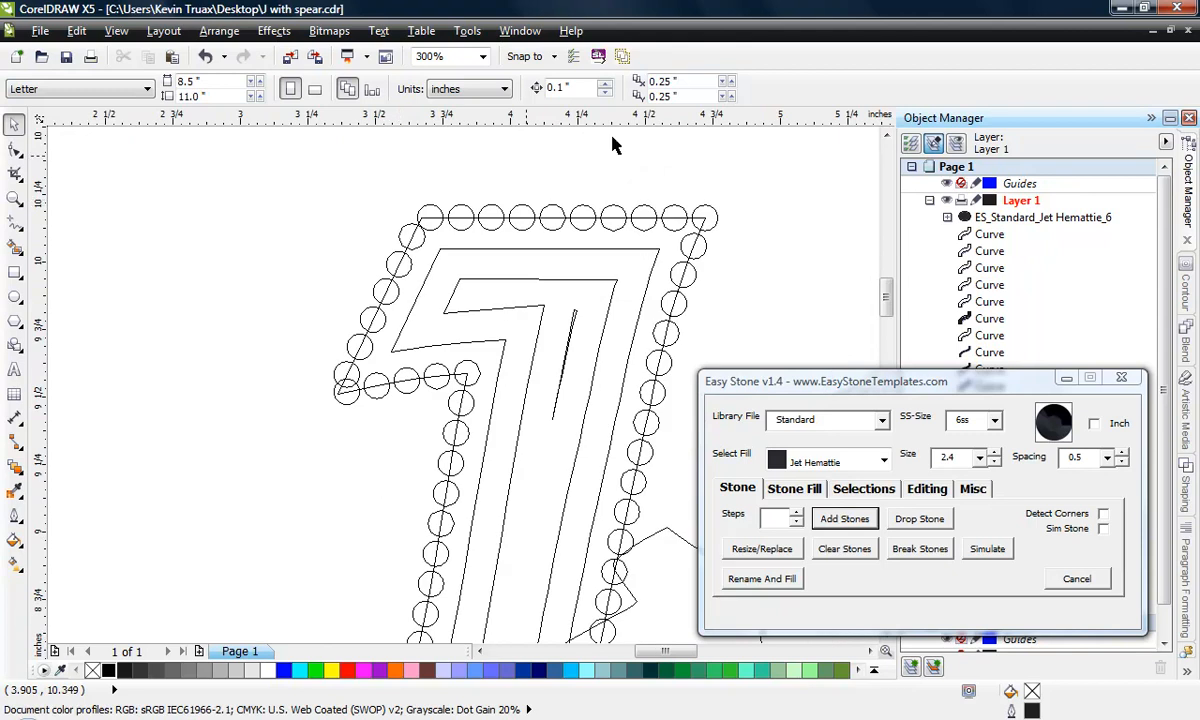
{"action": "scroll", "coordinate": [697, 197], "scroll_direction": "down", "scroll_amount": 1}
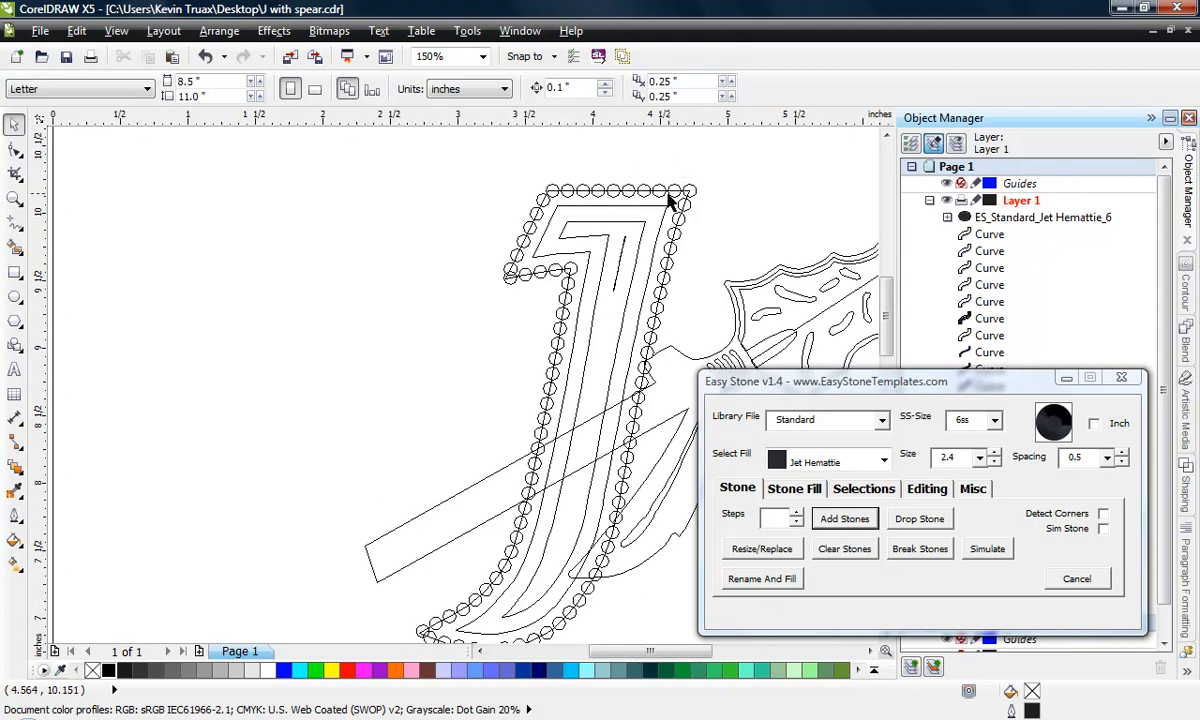
{"action": "scroll", "coordinate": [670, 193], "scroll_direction": "down", "scroll_amount": 1}
{"action": "scroll", "coordinate": [535, 413], "scroll_direction": "up", "scroll_amount": 1}
{"action": "scroll", "coordinate": [535, 413], "scroll_direction": "up", "scroll_amount": 3}
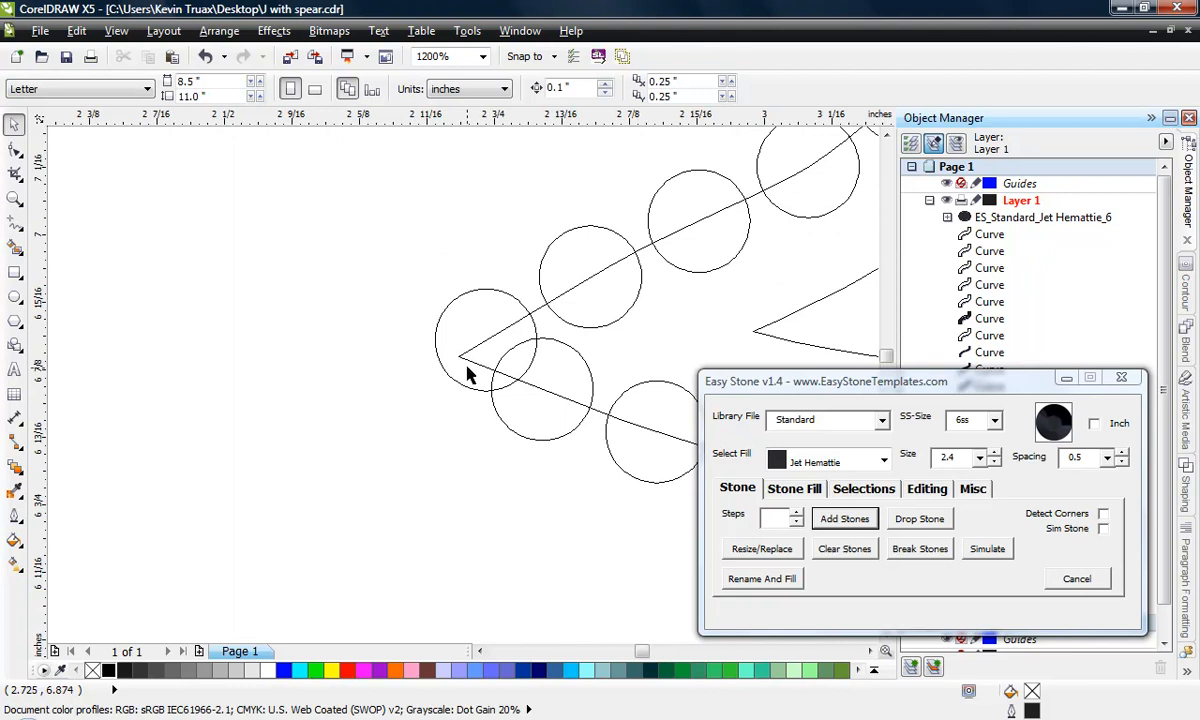
{"action": "scroll", "coordinate": [410, 441], "scroll_direction": "down", "scroll_amount": 3}
{"action": "scroll", "coordinate": [412, 435], "scroll_direction": "down", "scroll_amount": 1}
{"action": "scroll", "coordinate": [490, 240], "scroll_direction": "up", "scroll_amount": 2}
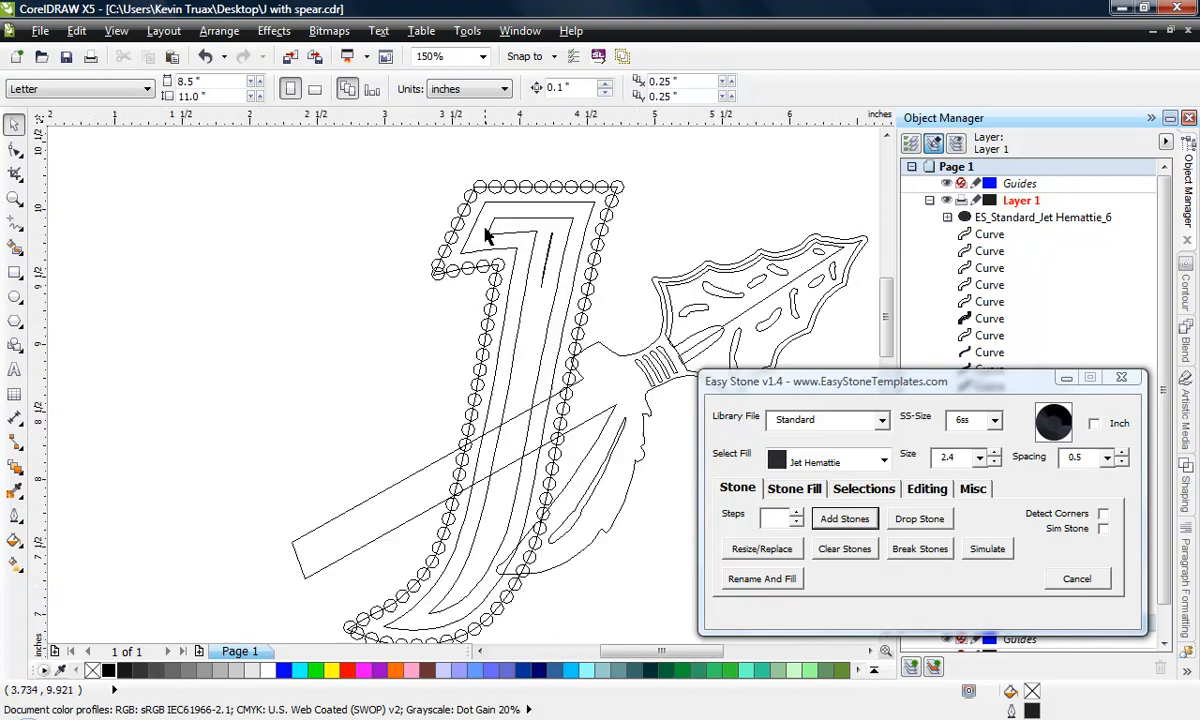
Step: Undo the stones added along the J's outer outline and deselect the curve
{"action": "key", "text": "ctrl+z"}
{"action": "scroll", "coordinate": [377, 316], "scroll_direction": "down", "scroll_amount": 1}
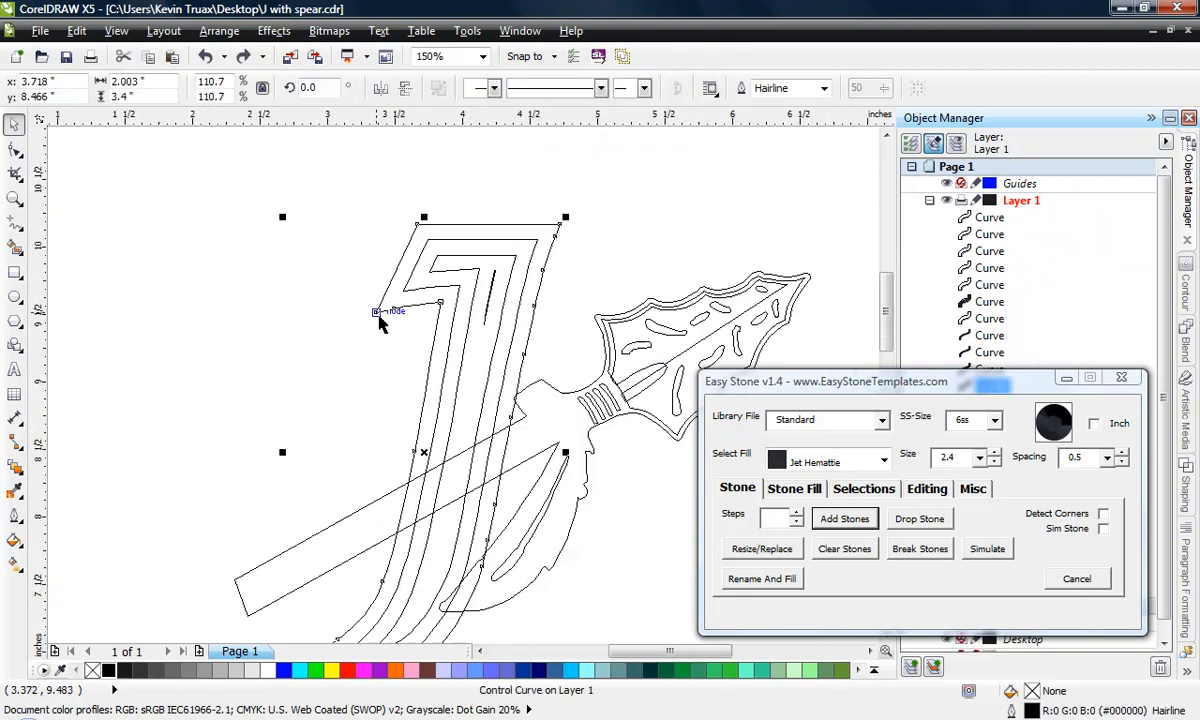
{"action": "left_click", "coordinate": [319, 326]}
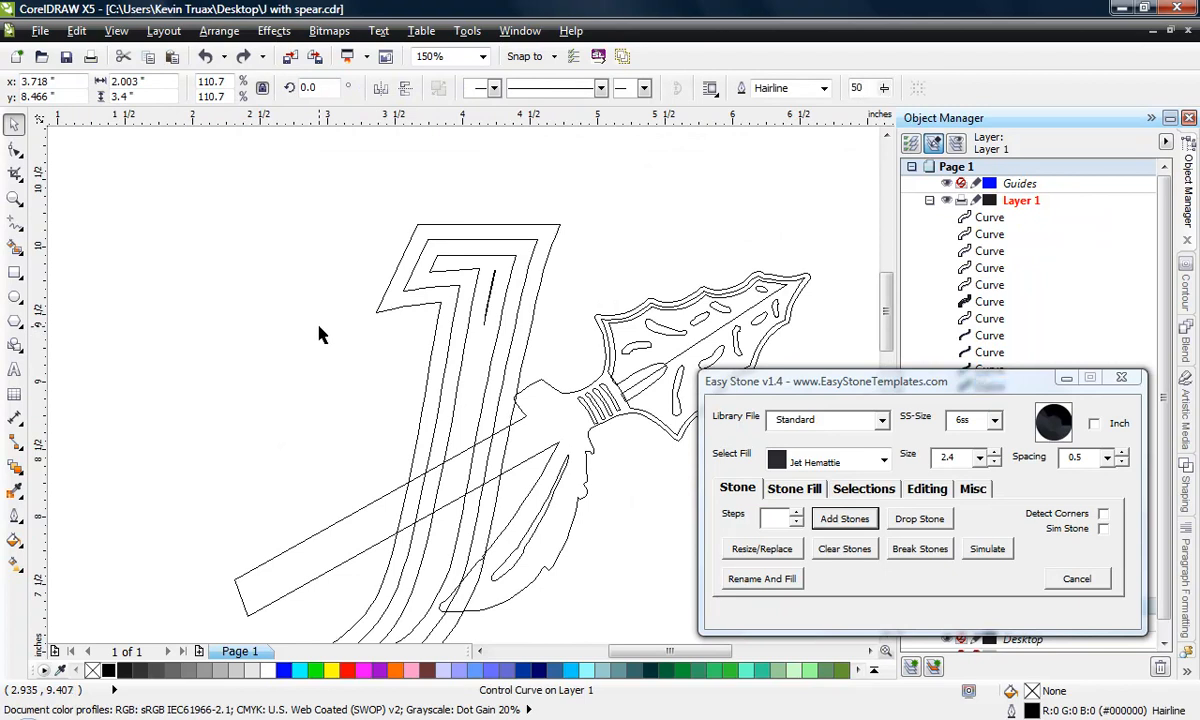
Step: Add 6ss Jet Hemattie stones with 0.5 spacing along the J's outermost contour and clear the selection
{"action": "left_click", "coordinate": [386, 309]}
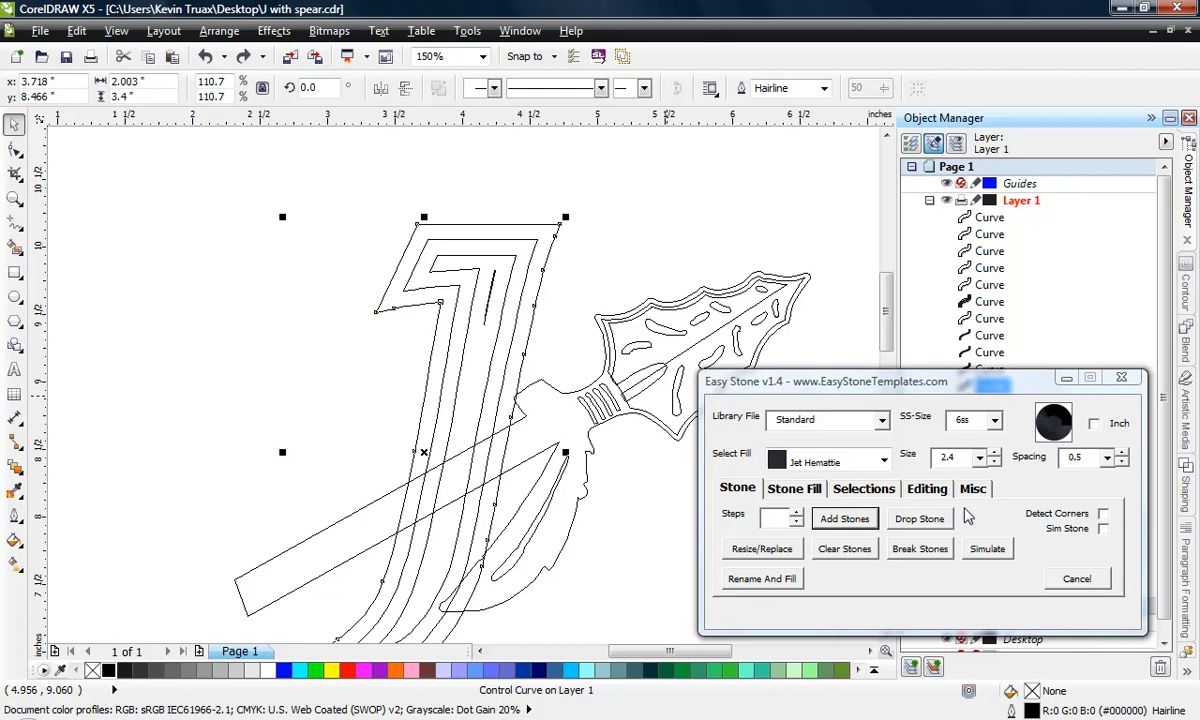
{"action": "left_click", "coordinate": [845, 520]}
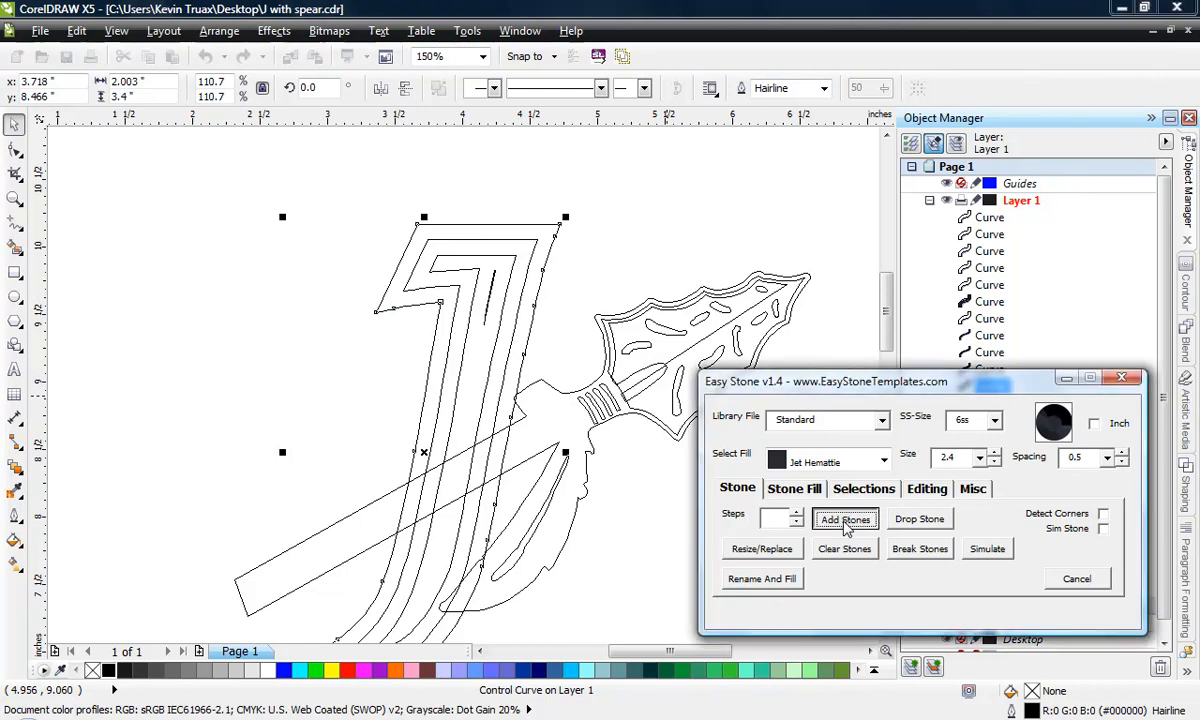
{"action": "left_click", "coordinate": [188, 340]}
Step: Examine whether the black stones sit on the J's serif corners, upper corners and lower tip
{"action": "scroll", "coordinate": [410, 323], "scroll_direction": "up", "scroll_amount": 3}
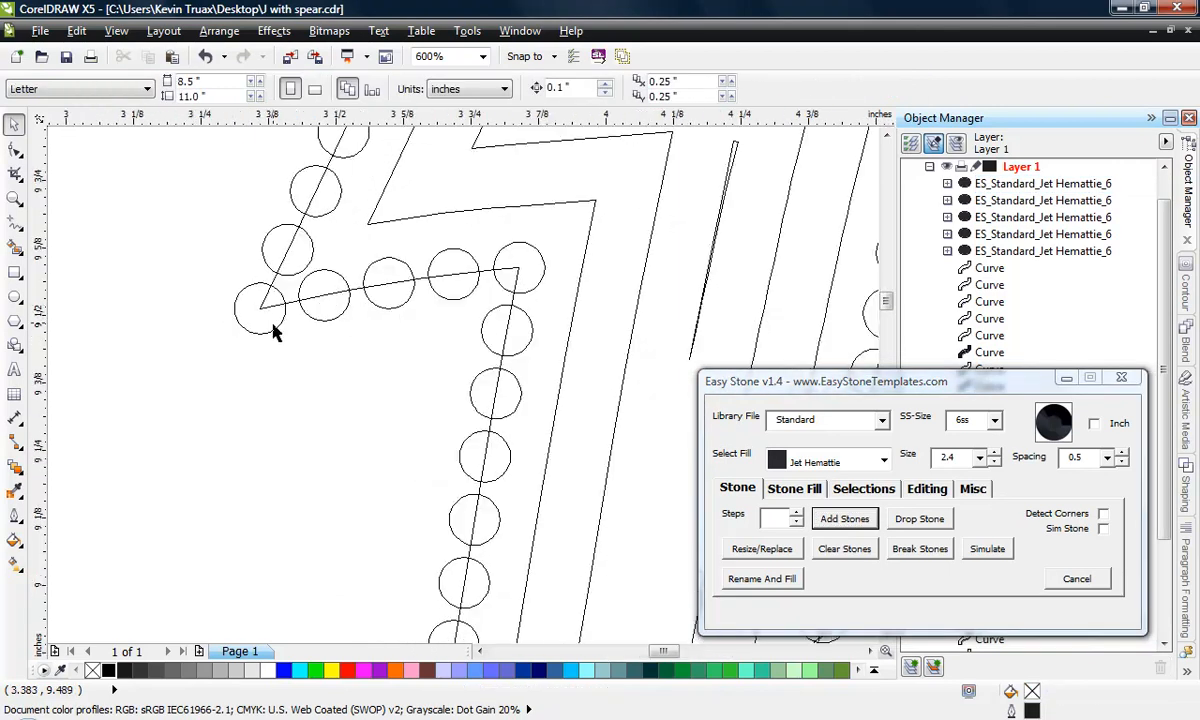
{"action": "scroll", "coordinate": [265, 312], "scroll_direction": "down", "scroll_amount": 1}
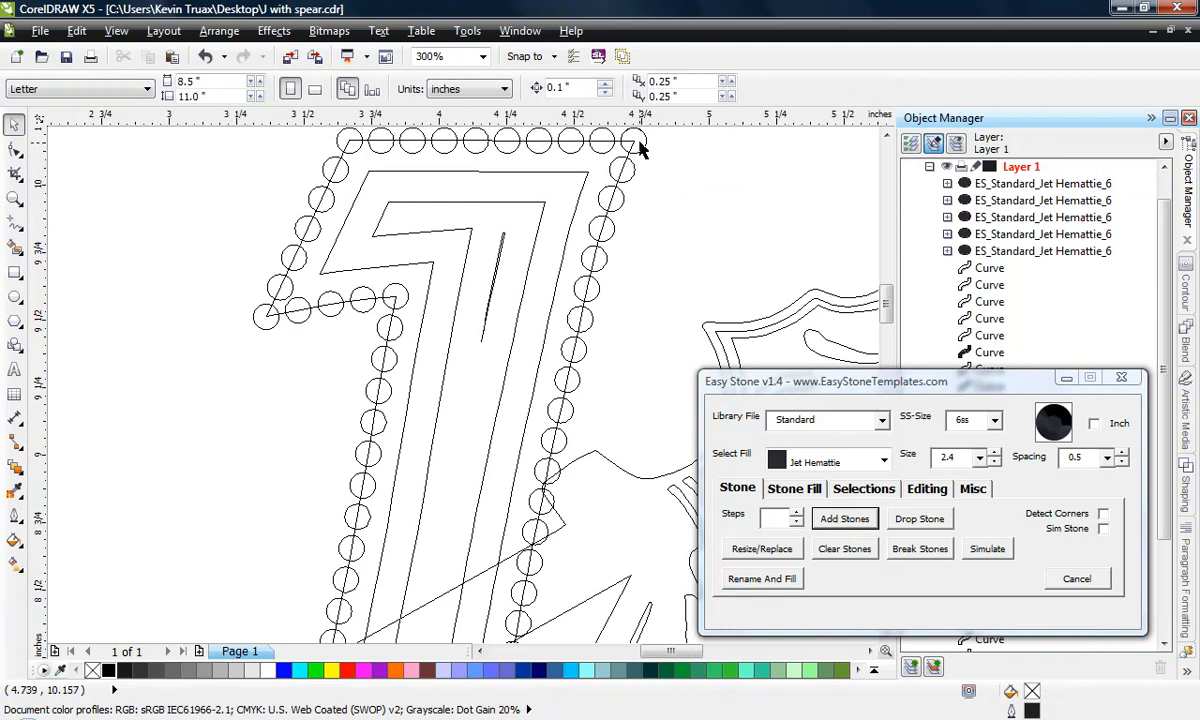
{"action": "scroll", "coordinate": [632, 140], "scroll_direction": "down", "scroll_amount": 1}
{"action": "scroll", "coordinate": [366, 595], "scroll_direction": "up", "scroll_amount": 2}
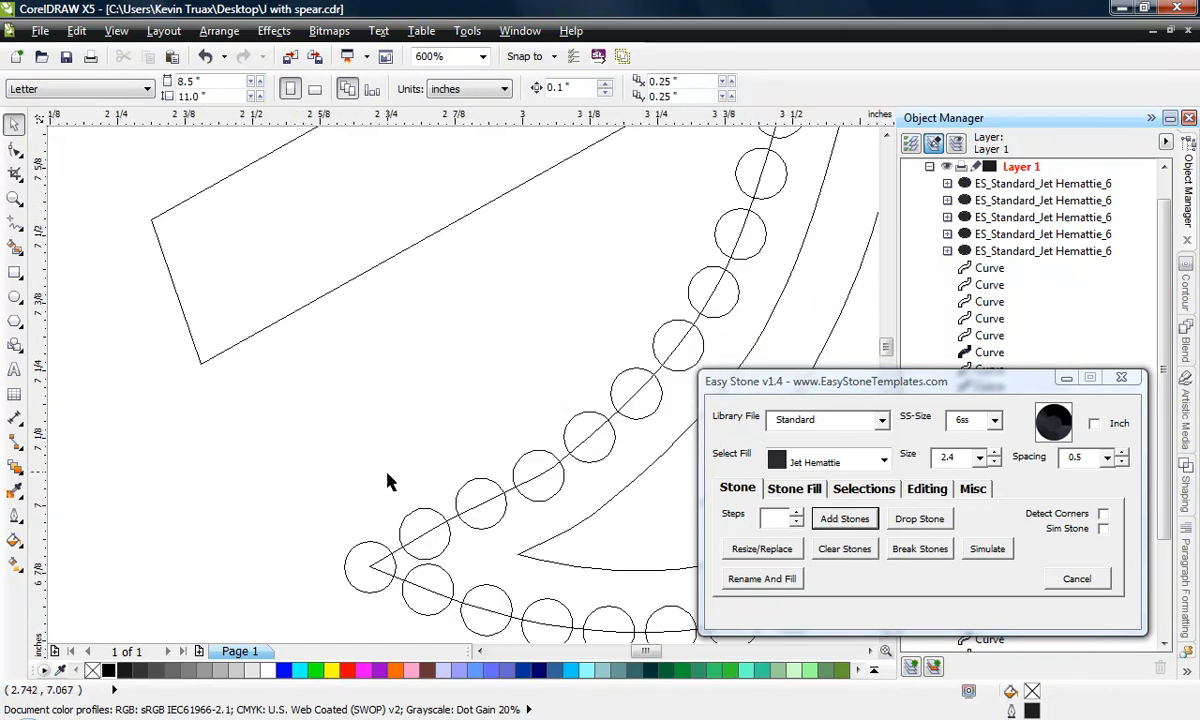
{"action": "scroll", "coordinate": [375, 460], "scroll_direction": "down", "scroll_amount": 1}
{"action": "scroll", "coordinate": [424, 586], "scroll_direction": "down", "scroll_amount": 1}
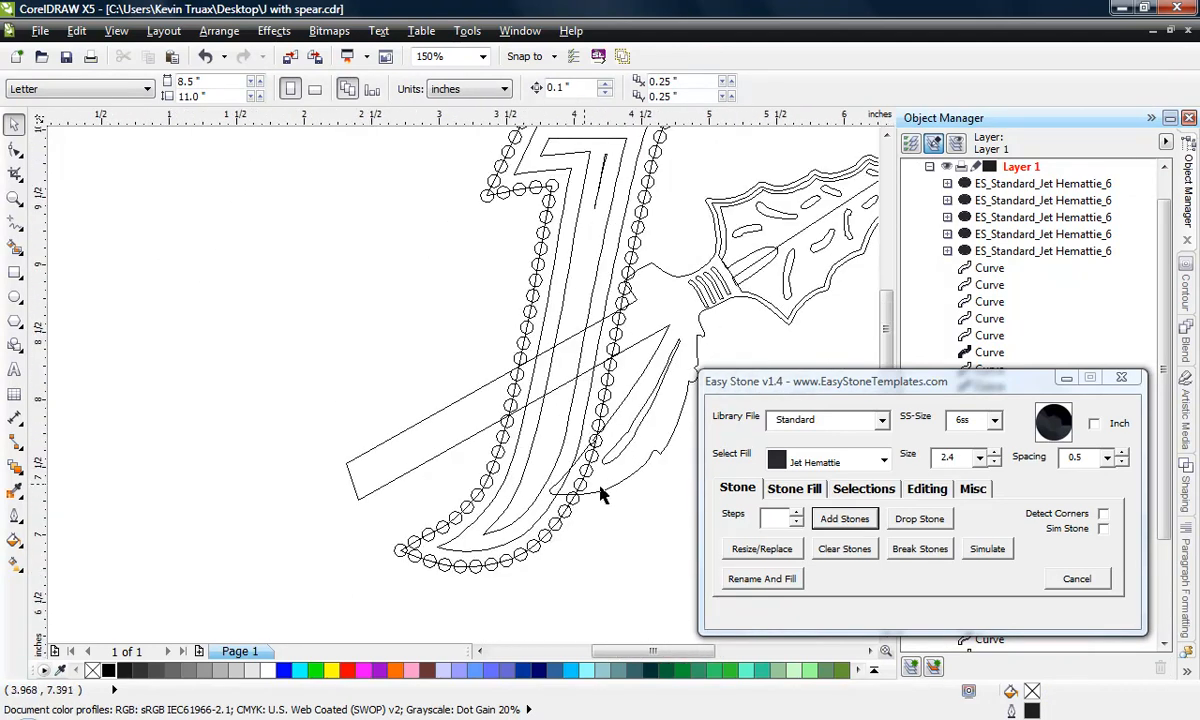
{"action": "scroll", "coordinate": [388, 405], "scroll_direction": "down", "scroll_amount": 1}
{"action": "scroll", "coordinate": [475, 300], "scroll_direction": "up", "scroll_amount": 1}
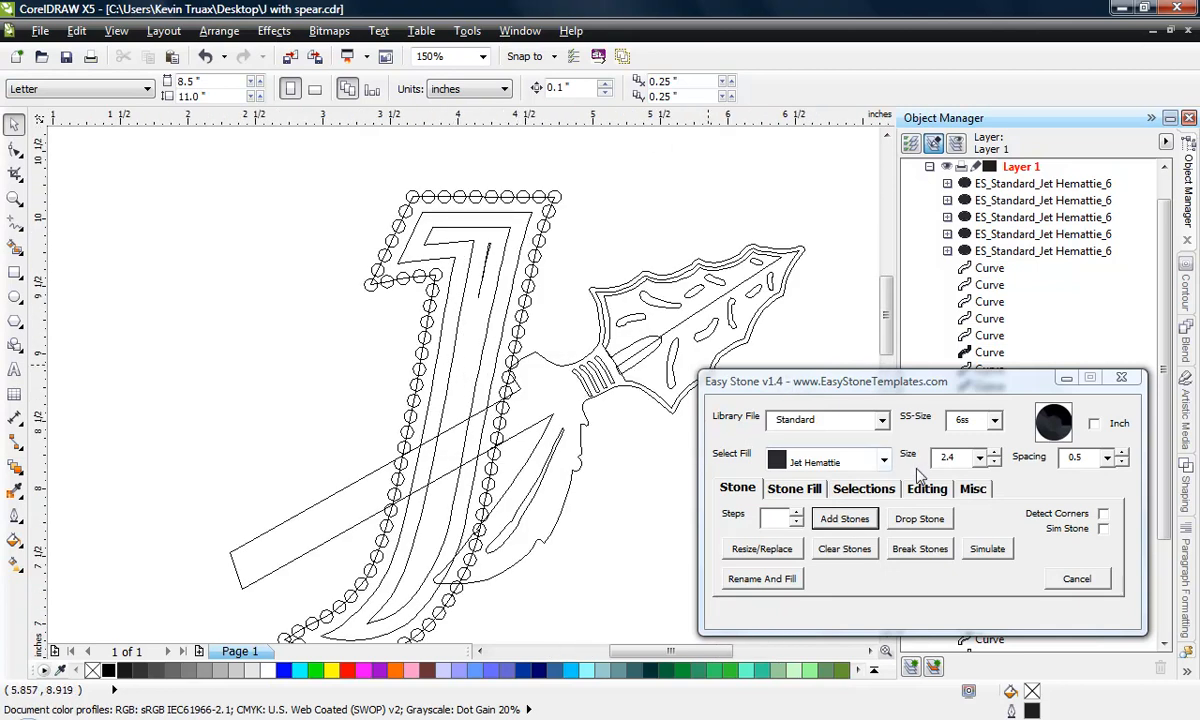
Step: Review Easy Stone's Break at Nodes settings alongside the stoned outline of the J
{"action": "left_click", "coordinate": [929, 490]}
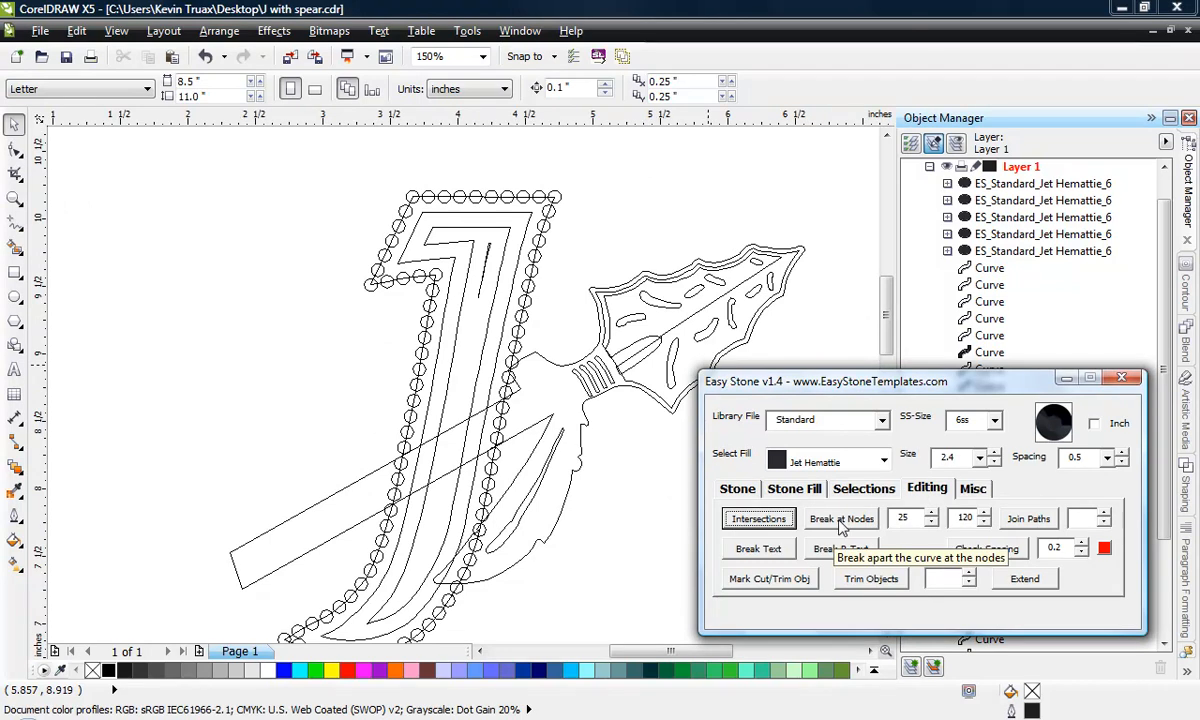
{"action": "left_click", "coordinate": [912, 517]}
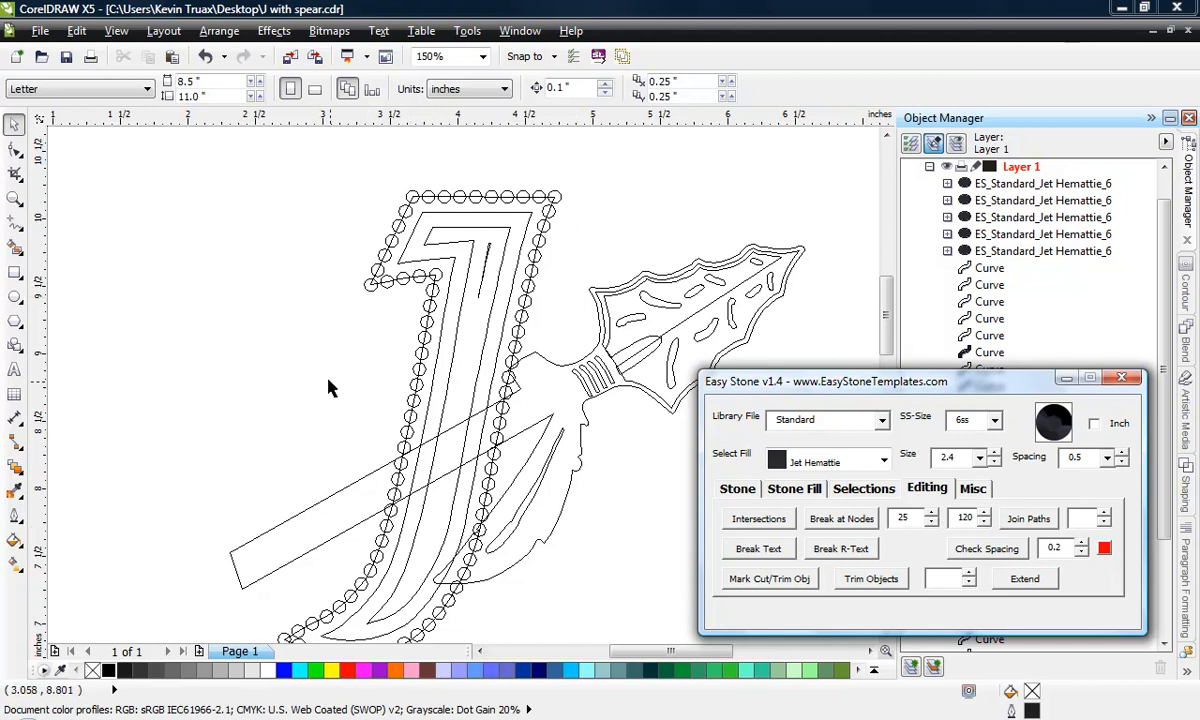
{"action": "scroll", "coordinate": [389, 330], "scroll_direction": "down", "scroll_amount": 1}
{"action": "scroll", "coordinate": [373, 493], "scroll_direction": "up", "scroll_amount": 1}
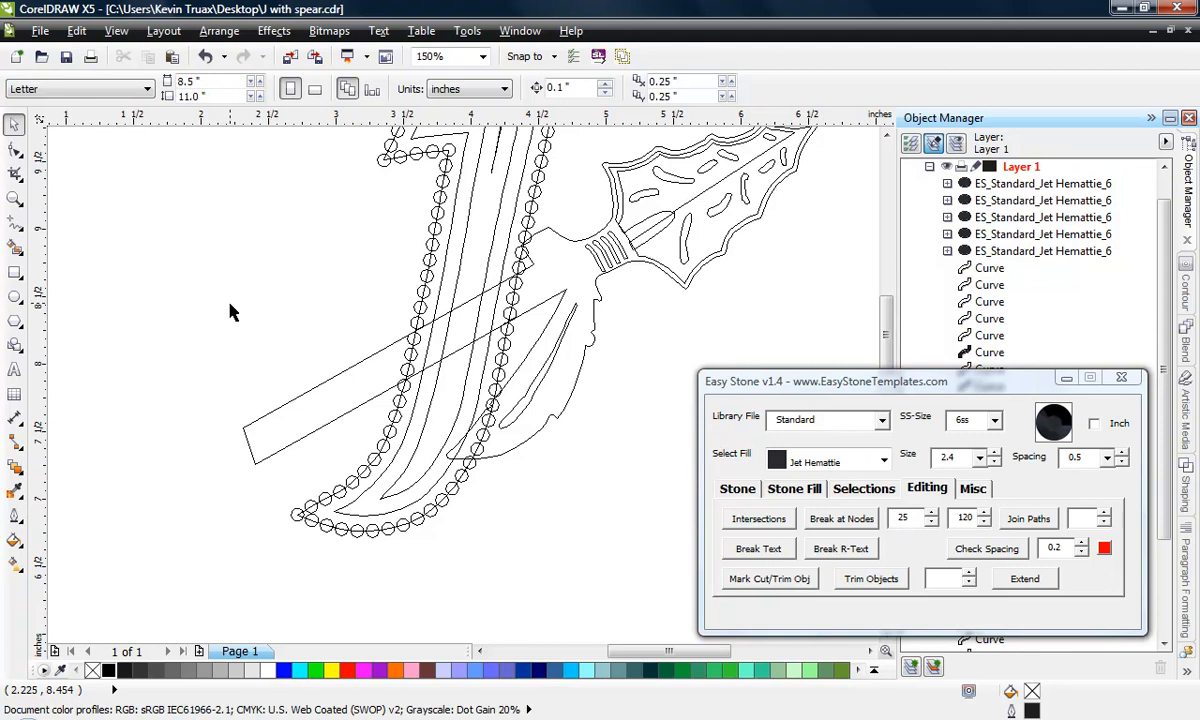
Step: Switch the drawing display to Enhanced to view the J and spear in full colour
{"action": "scroll", "coordinate": [300, 425], "scroll_direction": "down", "scroll_amount": 2}
{"action": "left_click", "coordinate": [116, 31]}
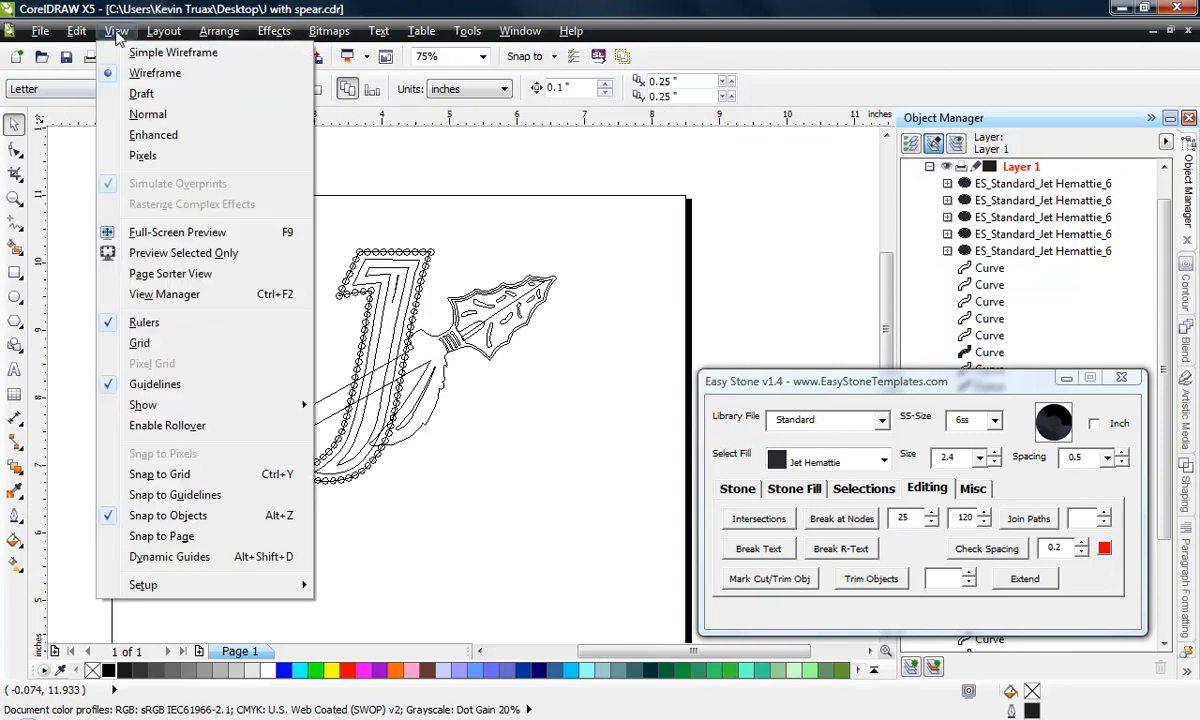
{"action": "left_click", "coordinate": [140, 134]}
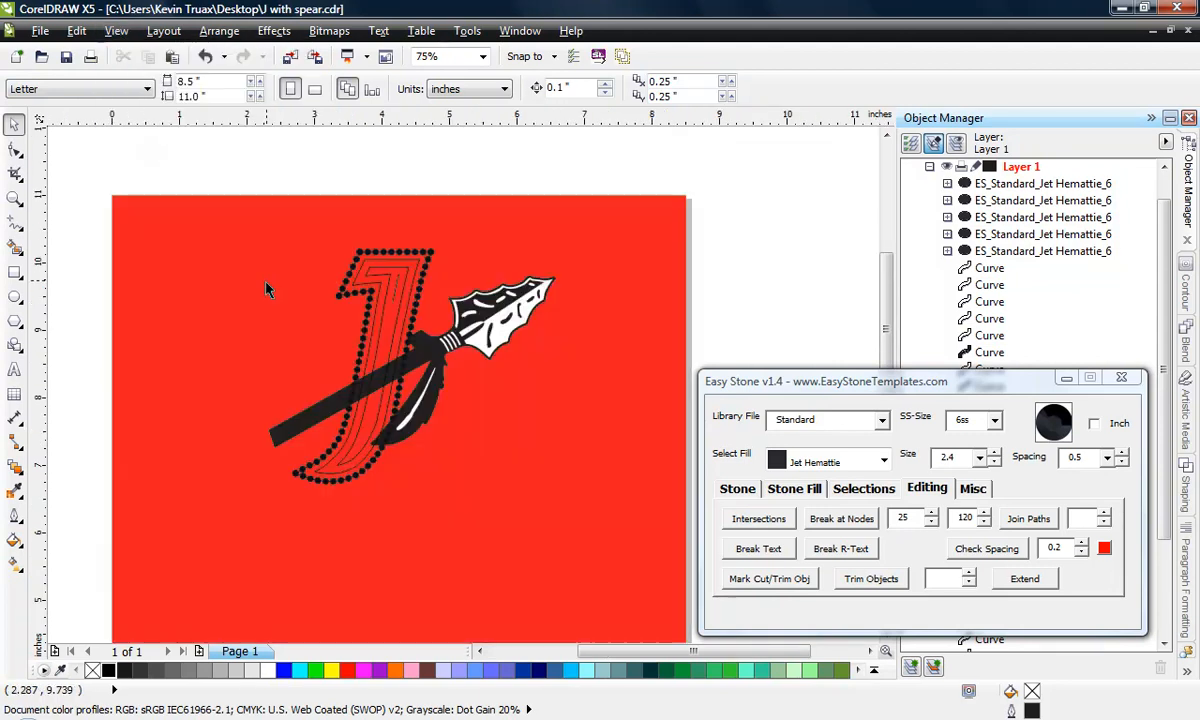
{"action": "scroll", "coordinate": [355, 355], "scroll_direction": "up", "scroll_amount": 2}
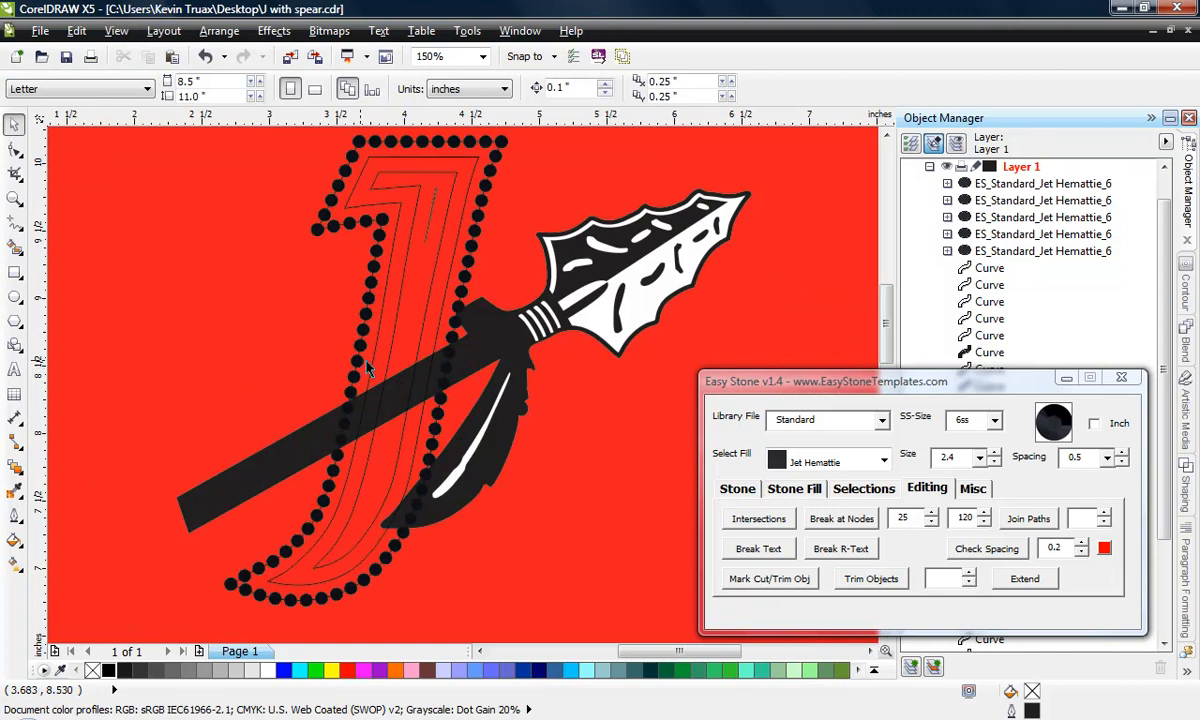
Step: Add 6ss Crystal stones with 0.5 spacing along the J's contour just inside the black stone row
{"action": "left_click", "coordinate": [455, 250]}
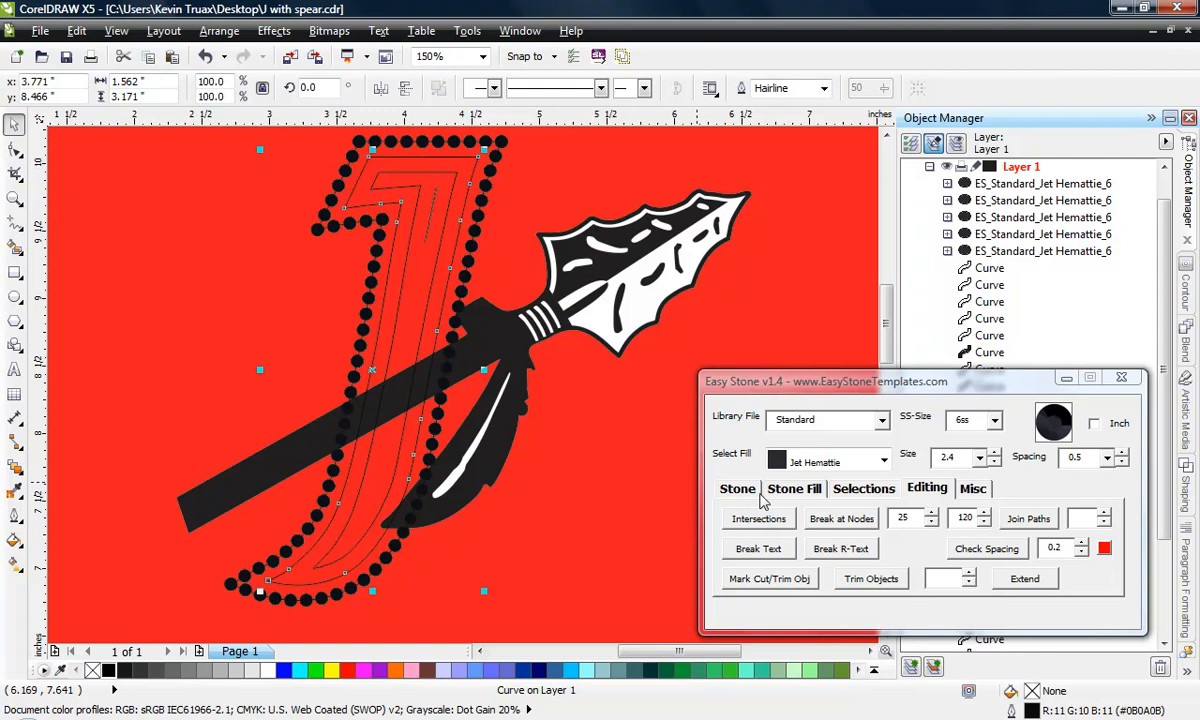
{"action": "left_click", "coordinate": [749, 488]}
{"action": "left_click", "coordinate": [884, 458]}
{"action": "scroll", "coordinate": [830, 560], "scroll_direction": "up", "scroll_amount": 8}
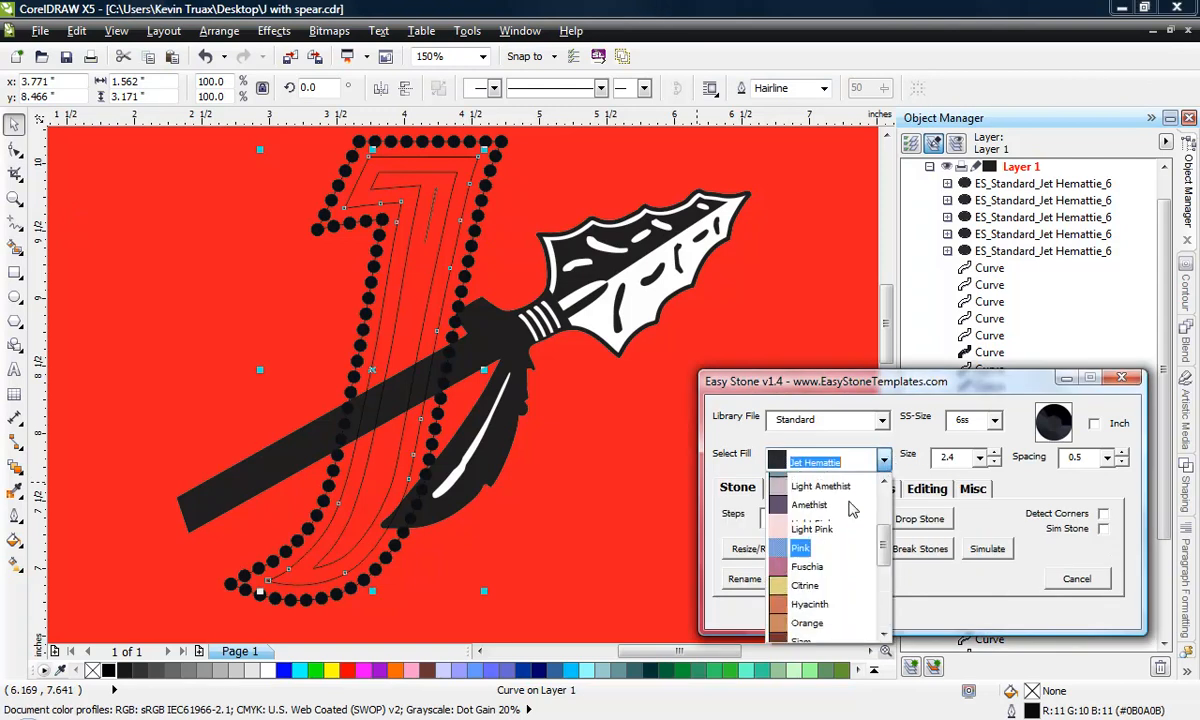
{"action": "left_click", "coordinate": [842, 502]}
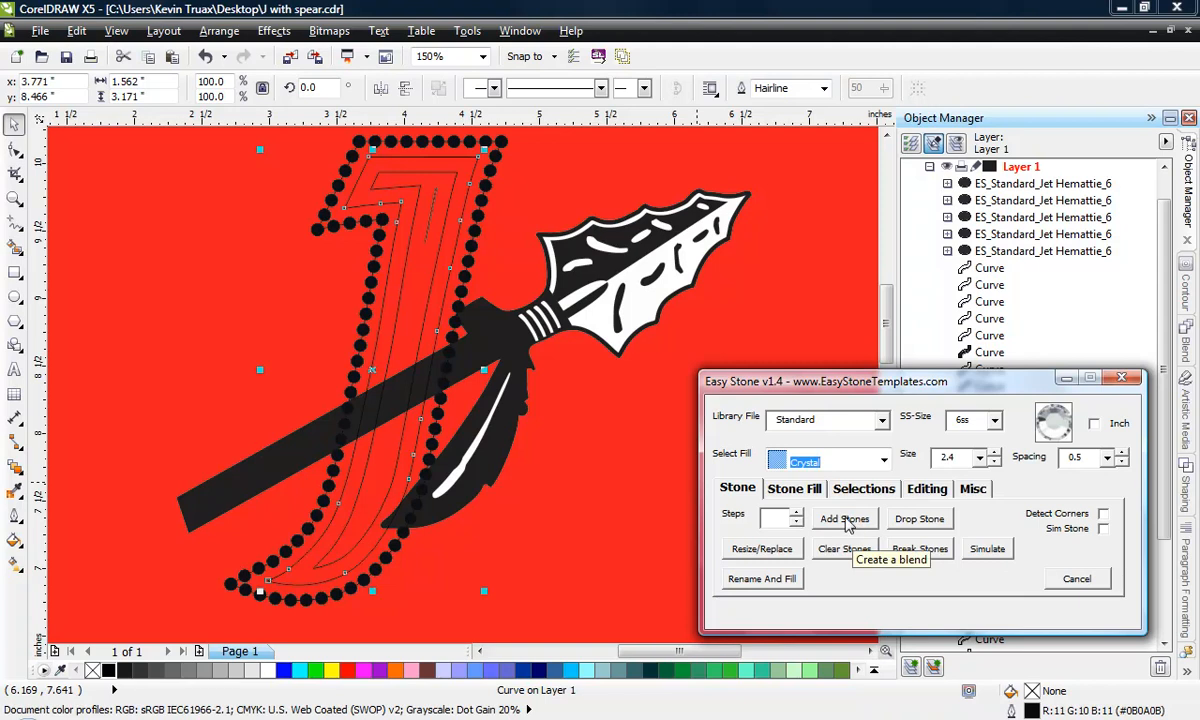
{"action": "left_click", "coordinate": [845, 521]}
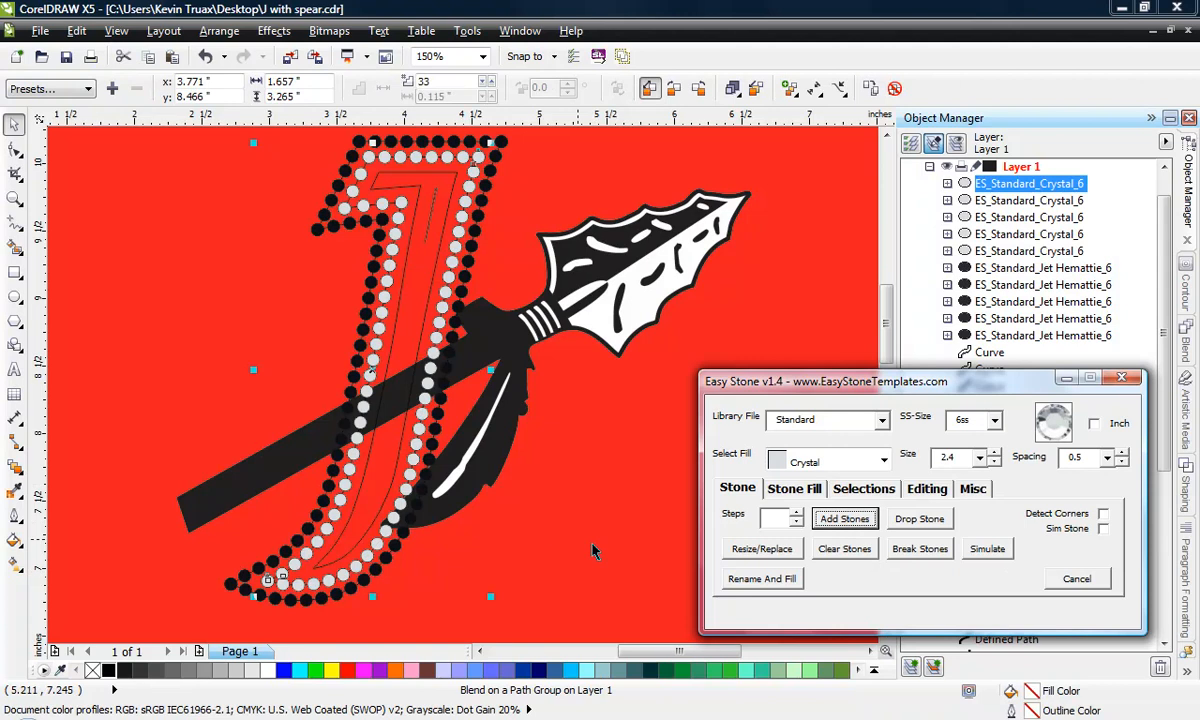
{"action": "left_click", "coordinate": [596, 552]}
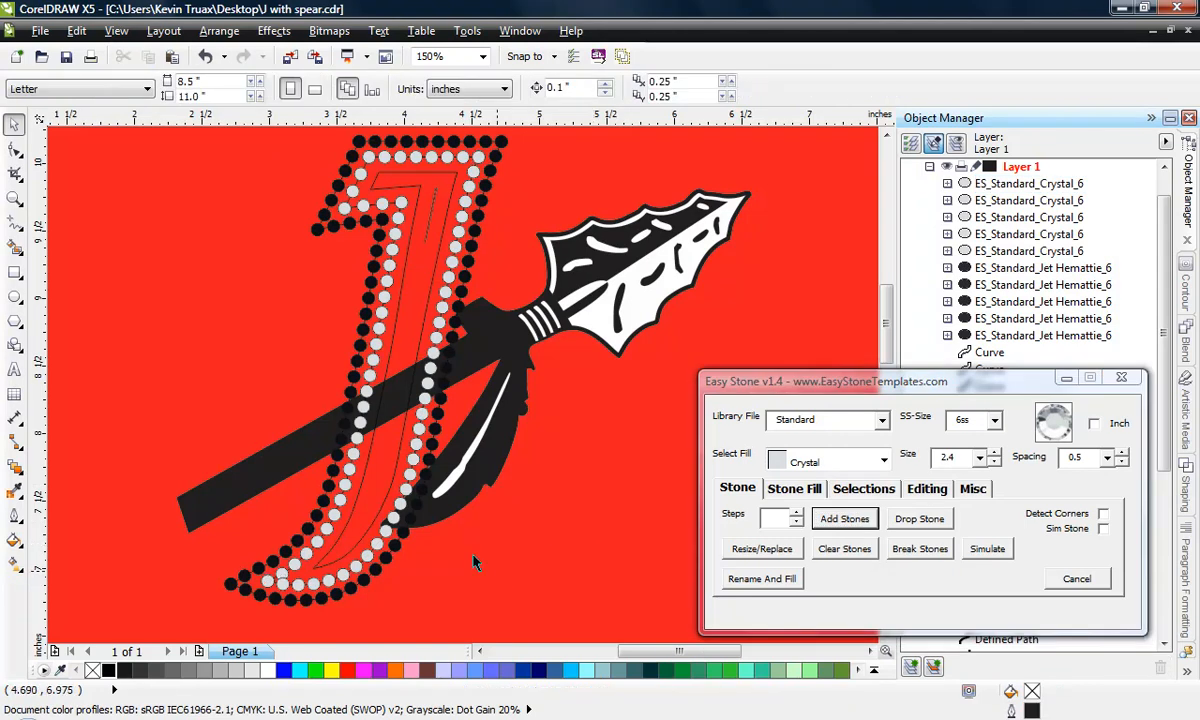
Step: Add a second row of 6ss Crystal stones along the J's next inner contour with 0.5 spacing
{"action": "left_click", "coordinate": [391, 488]}
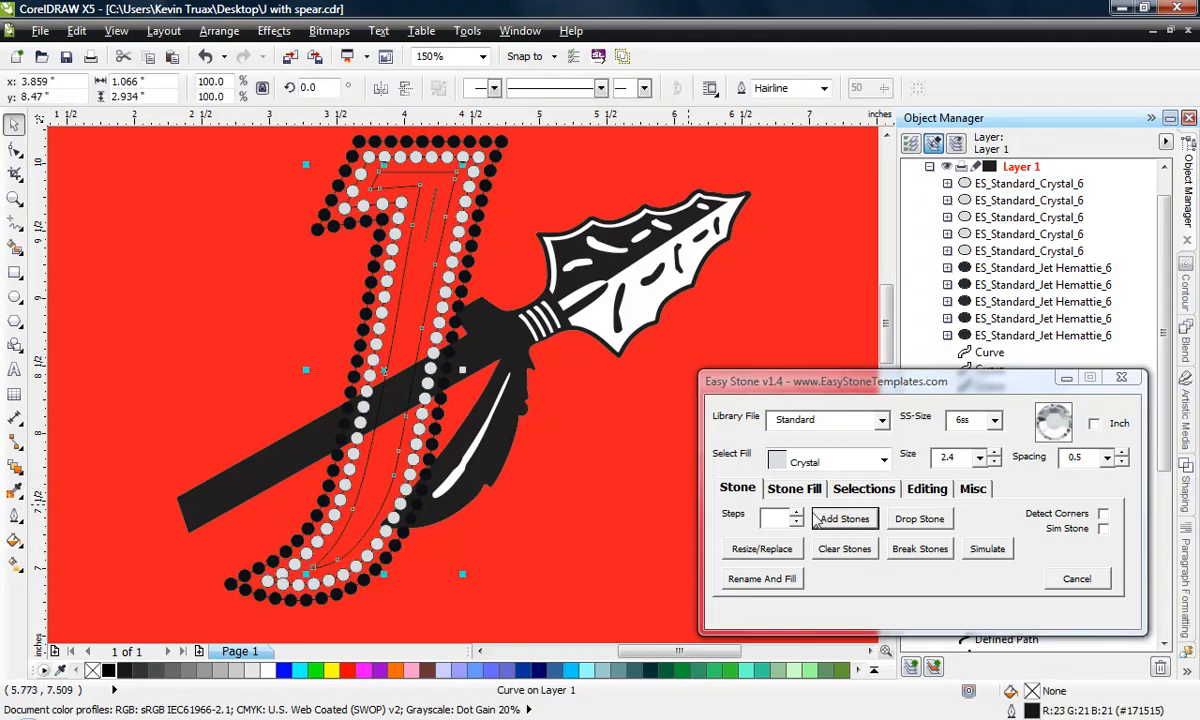
{"action": "left_click", "coordinate": [845, 520]}
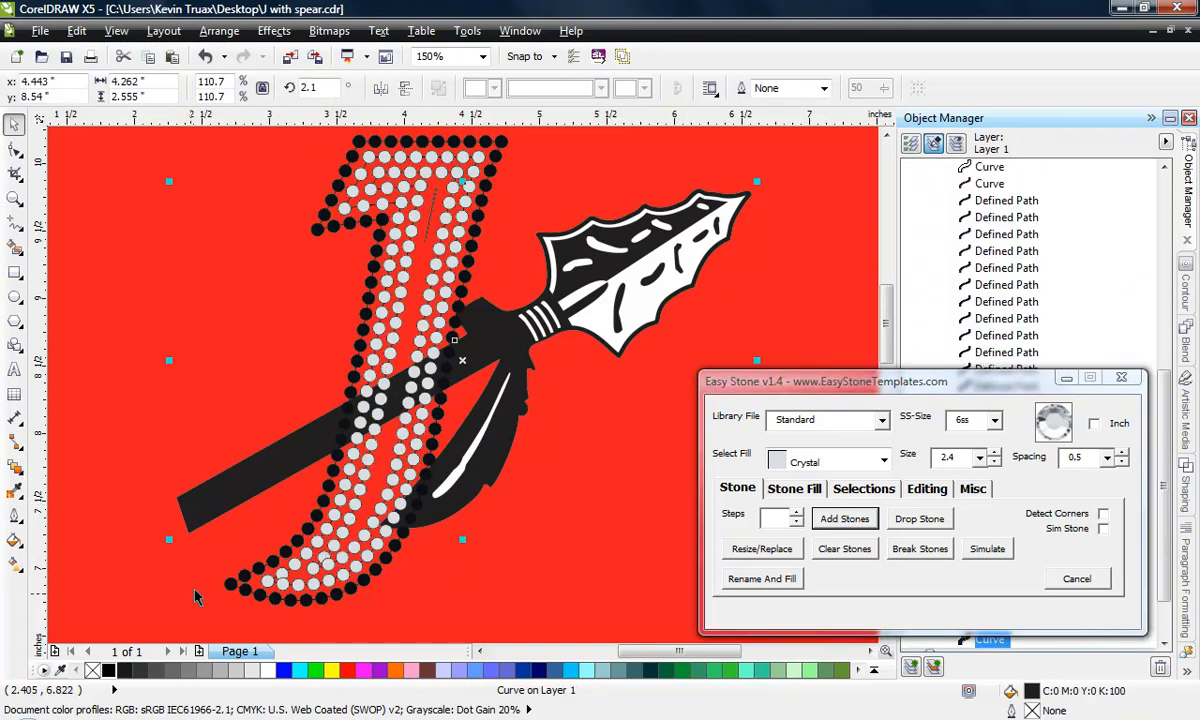
{"action": "left_click", "coordinate": [480, 597]}
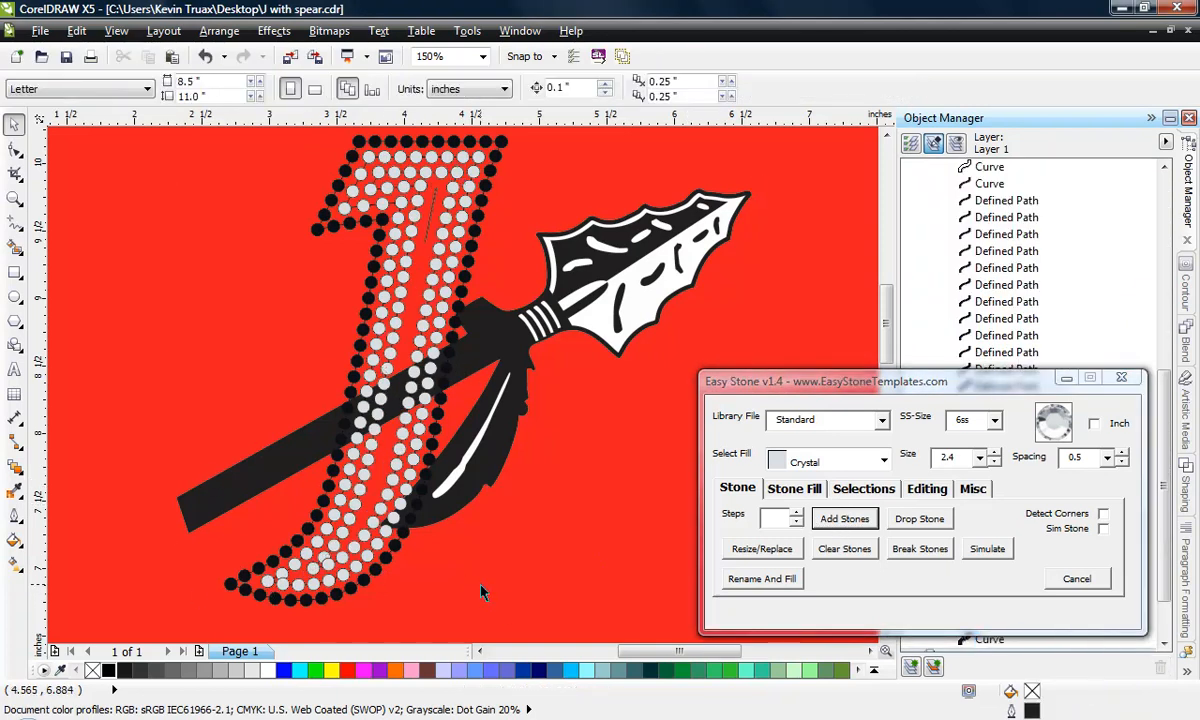
Step: Replace the J's short innermost curve with a 3-point curve about 0.73 inches tall in the gap between the Crystal rows
{"action": "left_click", "coordinate": [432, 220]}
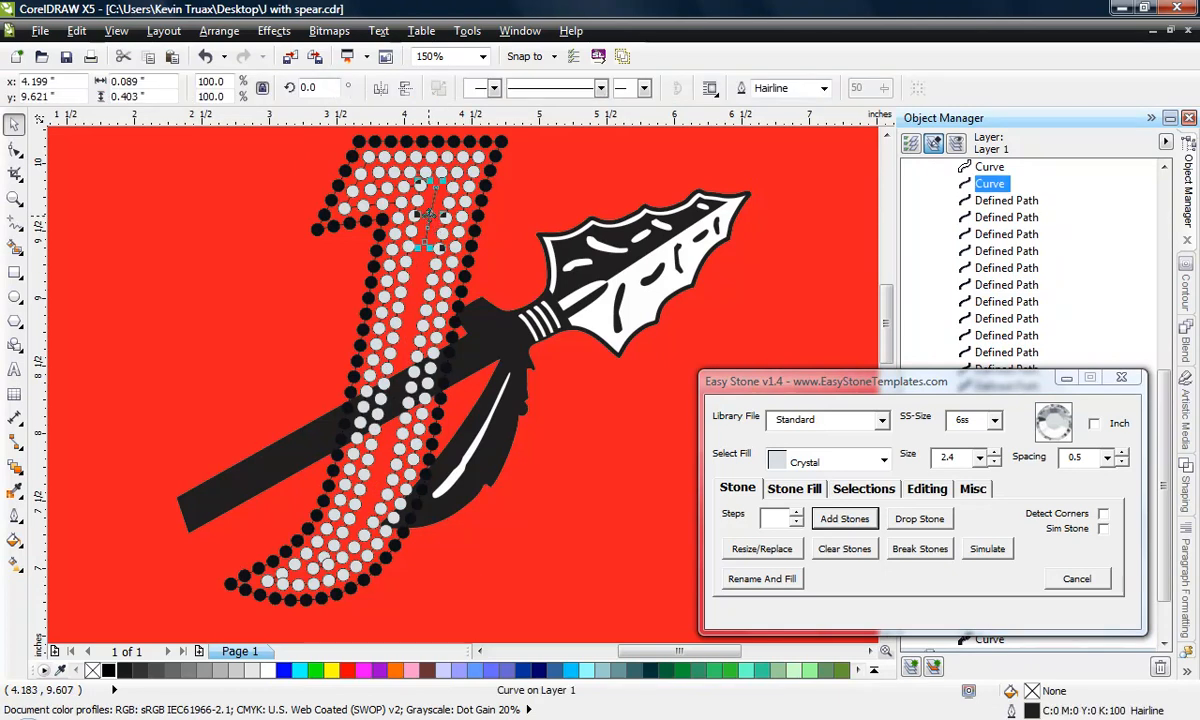
{"action": "key", "text": "Delete"}
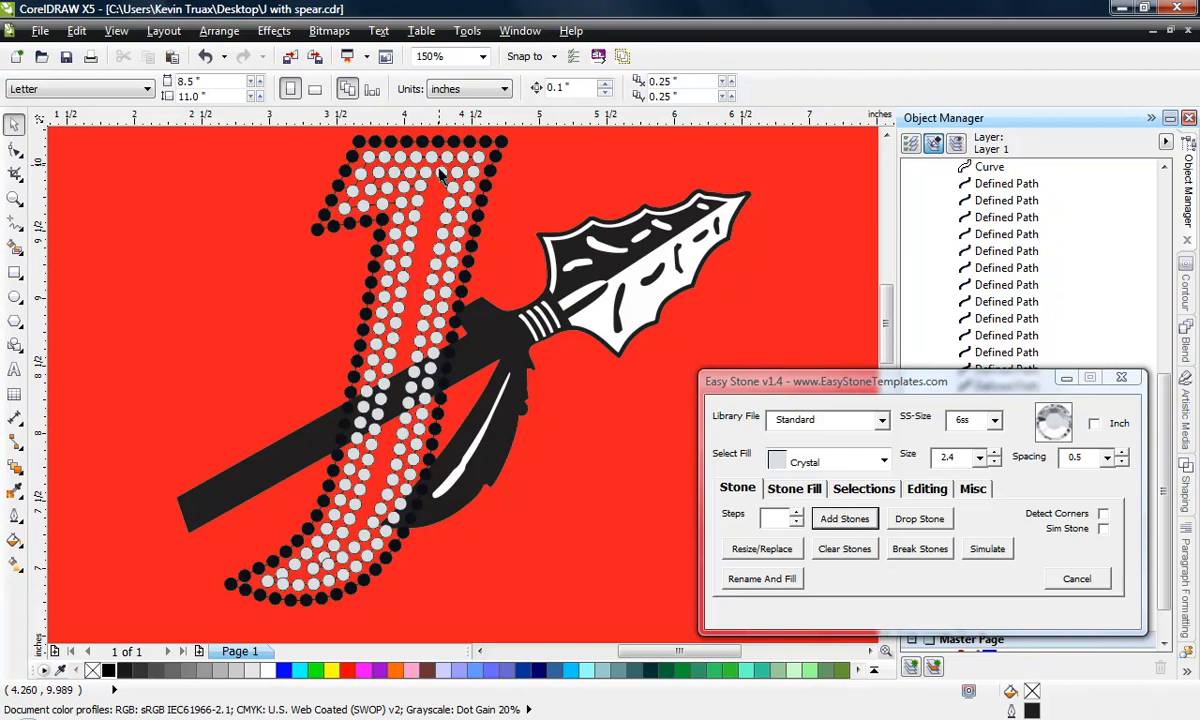
{"action": "left_click", "coordinate": [20, 228]}
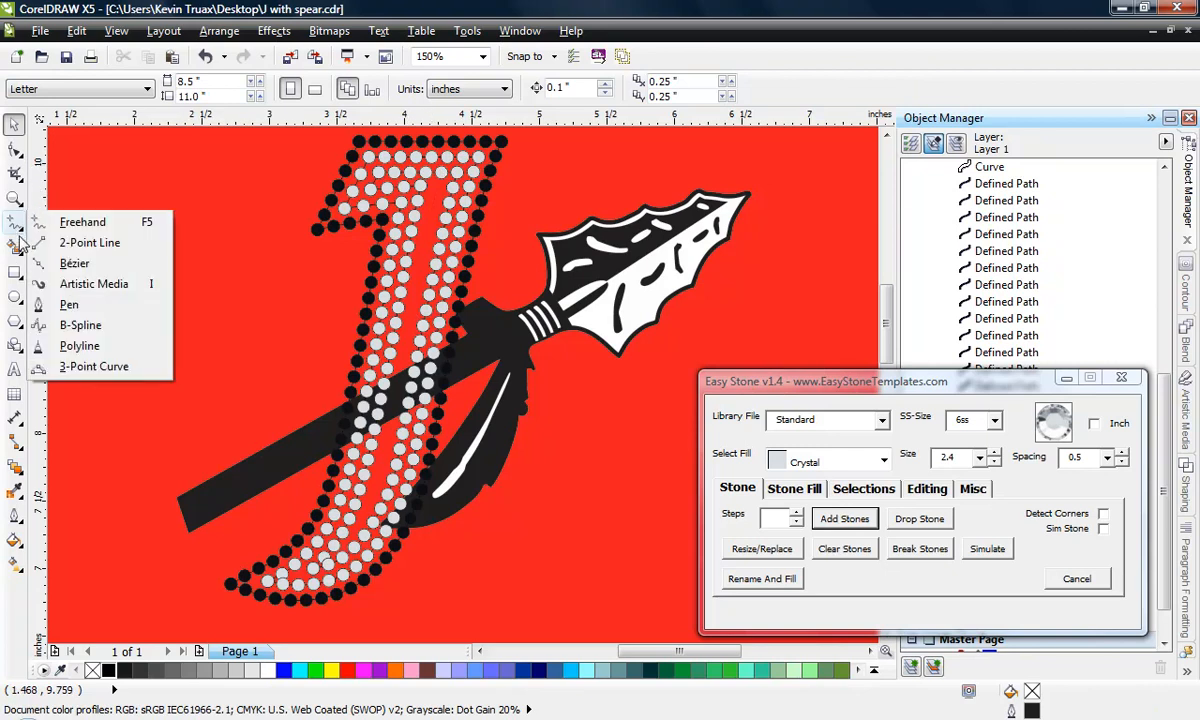
{"action": "left_click", "coordinate": [95, 366]}
{"action": "scroll", "coordinate": [430, 180], "scroll_direction": "up", "scroll_amount": 2}
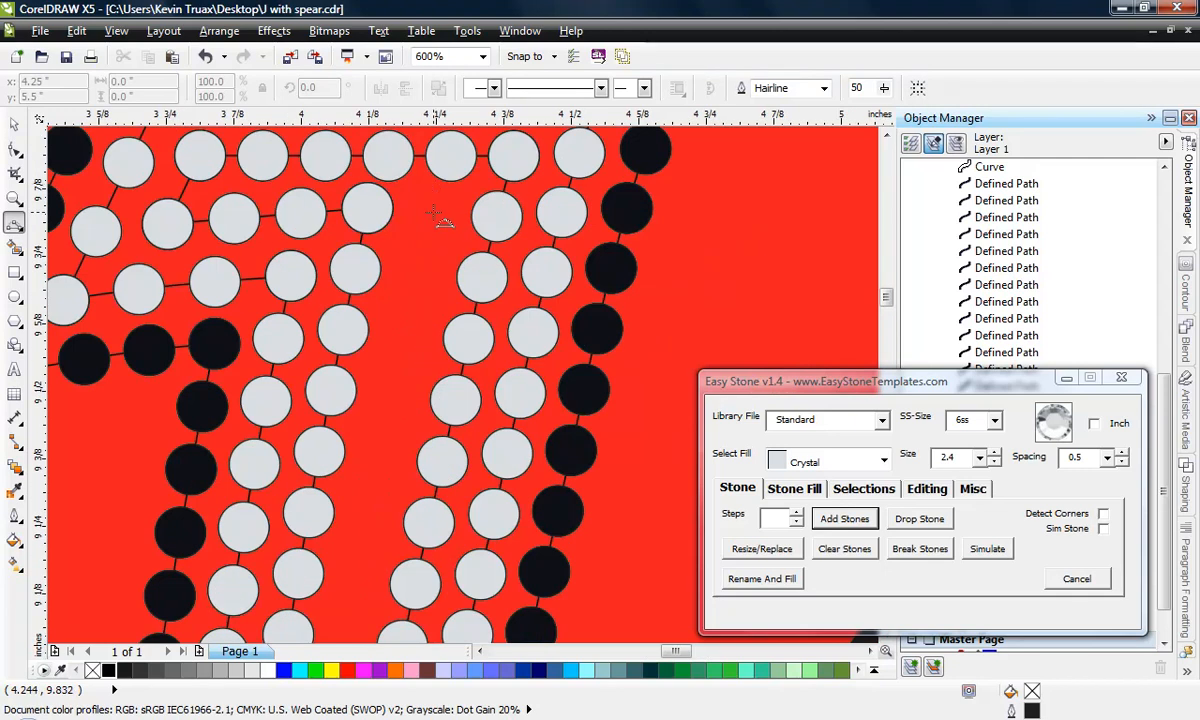
{"action": "left_click_drag", "start_coordinate": [435, 212], "coordinate": [355, 603]}
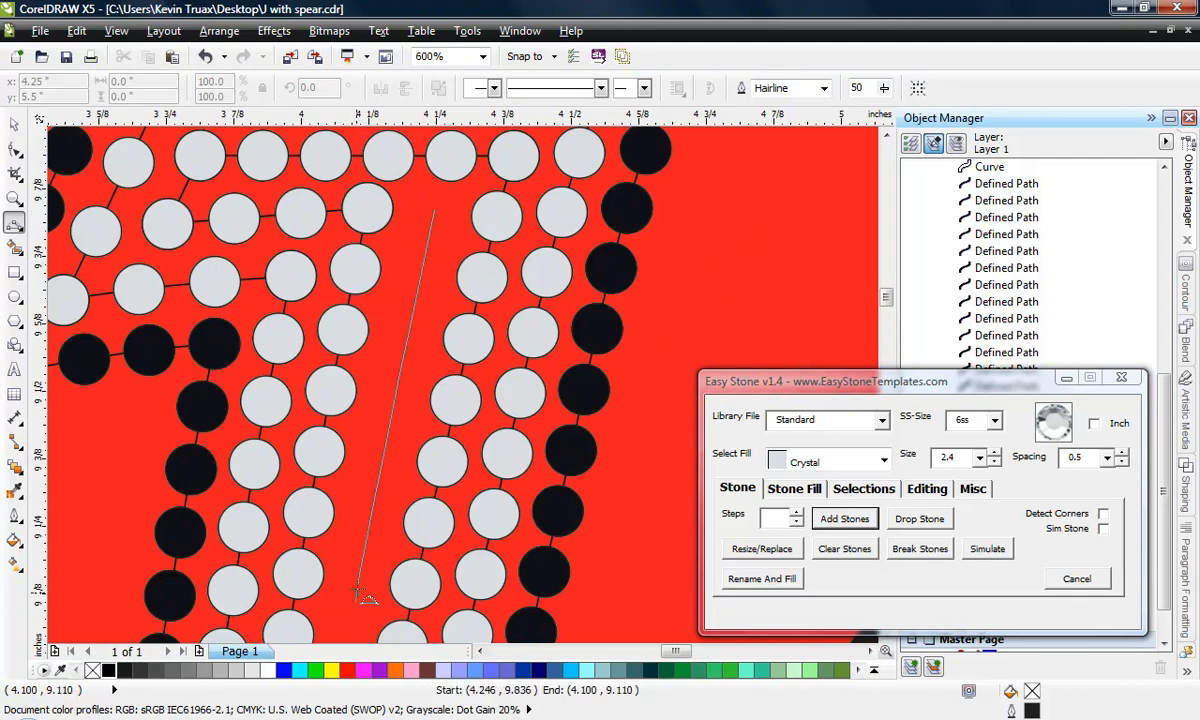
{"action": "left_click", "coordinate": [399, 376]}
Step: Extend the centre curve about 1.5 inches further down the J and add 6ss Crystal stones along it with 0.5 spacing
{"action": "scroll", "coordinate": [405, 430], "scroll_direction": "down", "scroll_amount": 2}
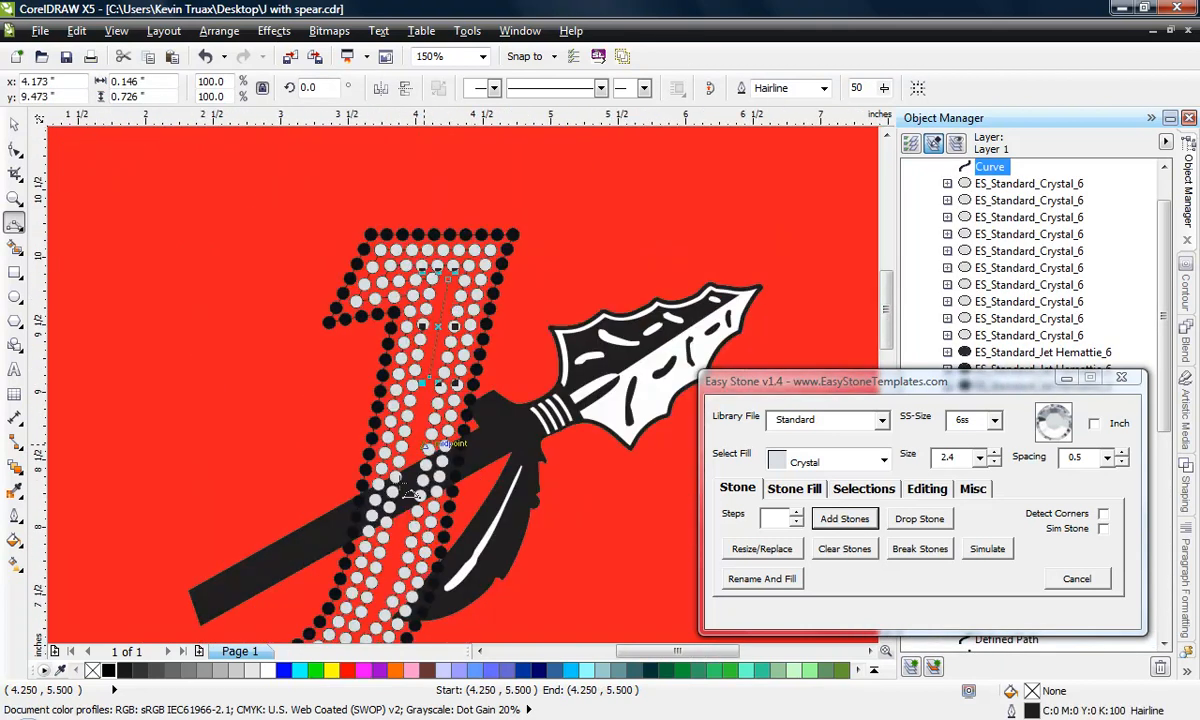
{"action": "scroll", "coordinate": [410, 493], "scroll_direction": "up", "scroll_amount": 1}
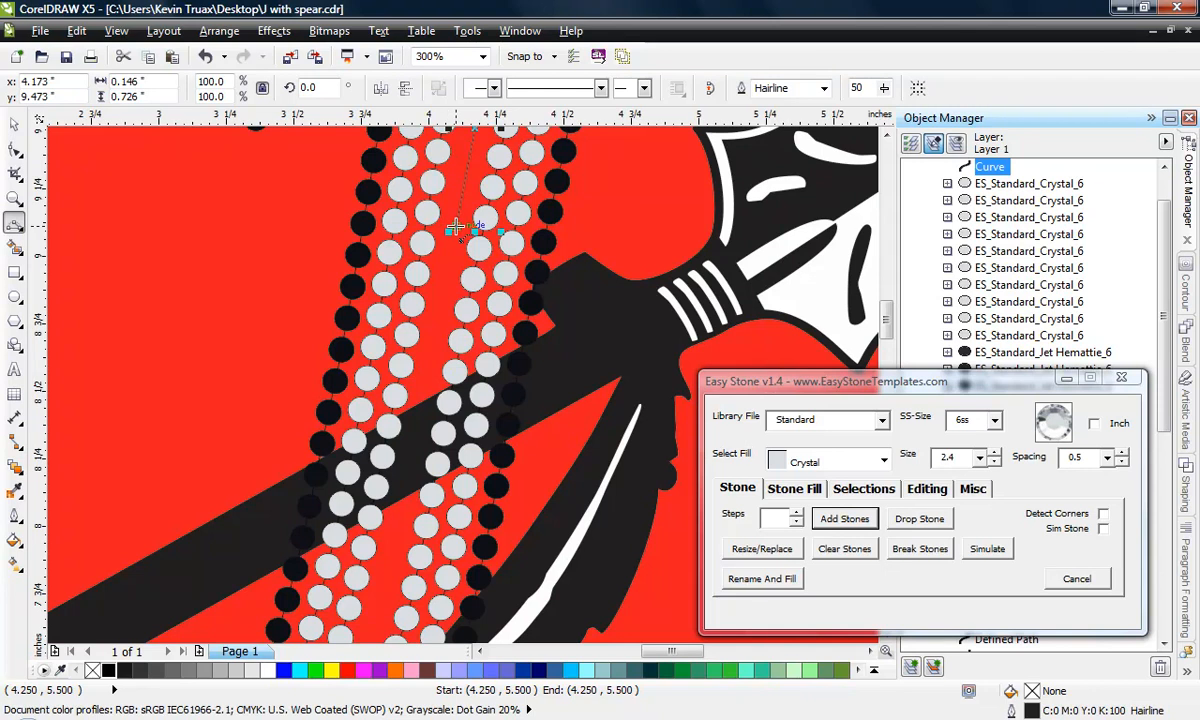
{"action": "left_click_drag", "start_coordinate": [455, 228], "coordinate": [385, 594]}
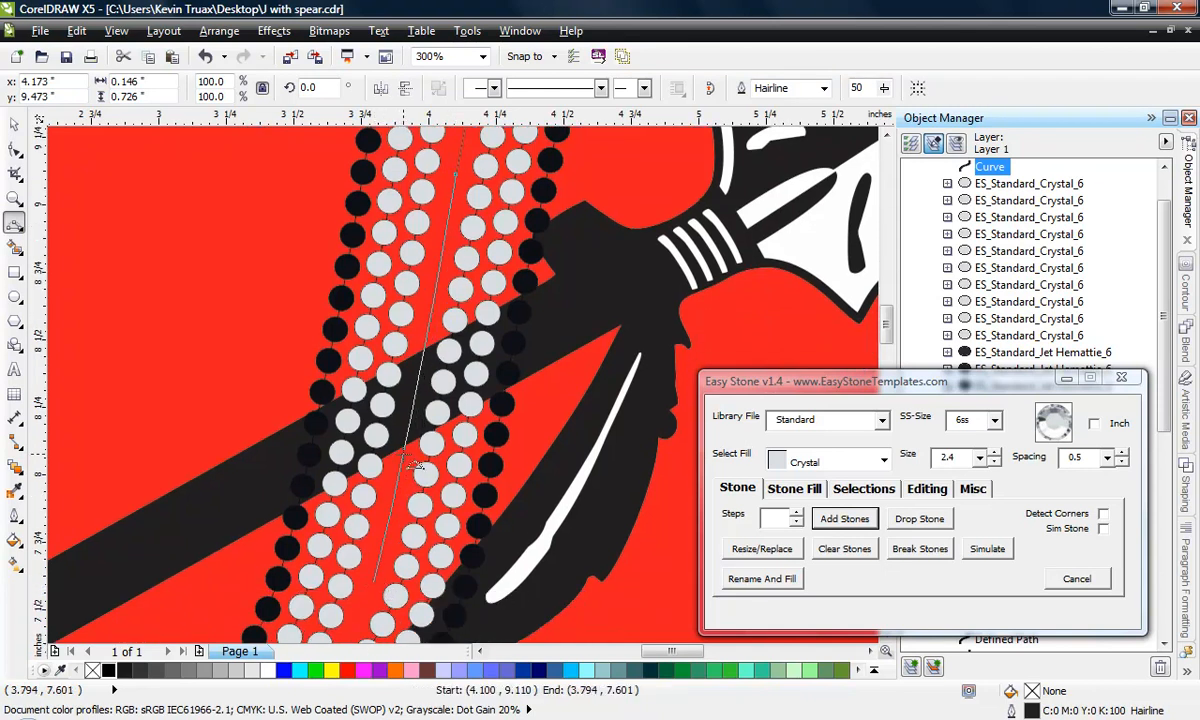
{"action": "scroll", "coordinate": [413, 466], "scroll_direction": "down", "scroll_amount": 1}
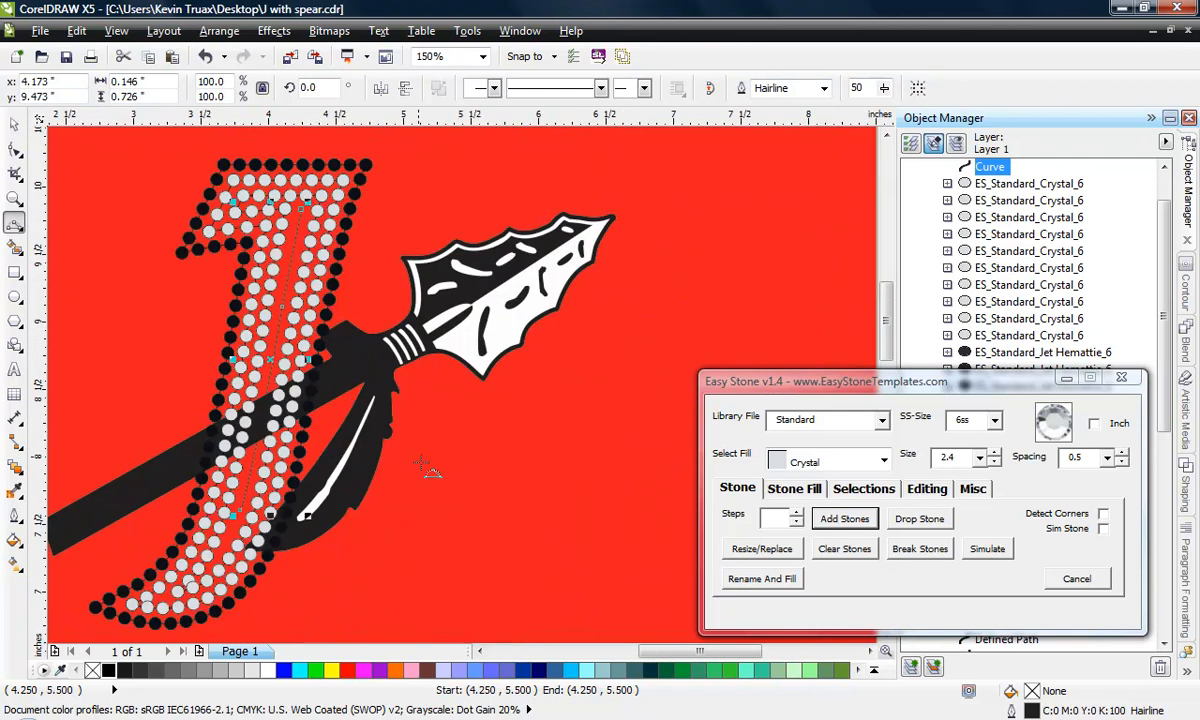
{"action": "left_click", "coordinate": [843, 520]}
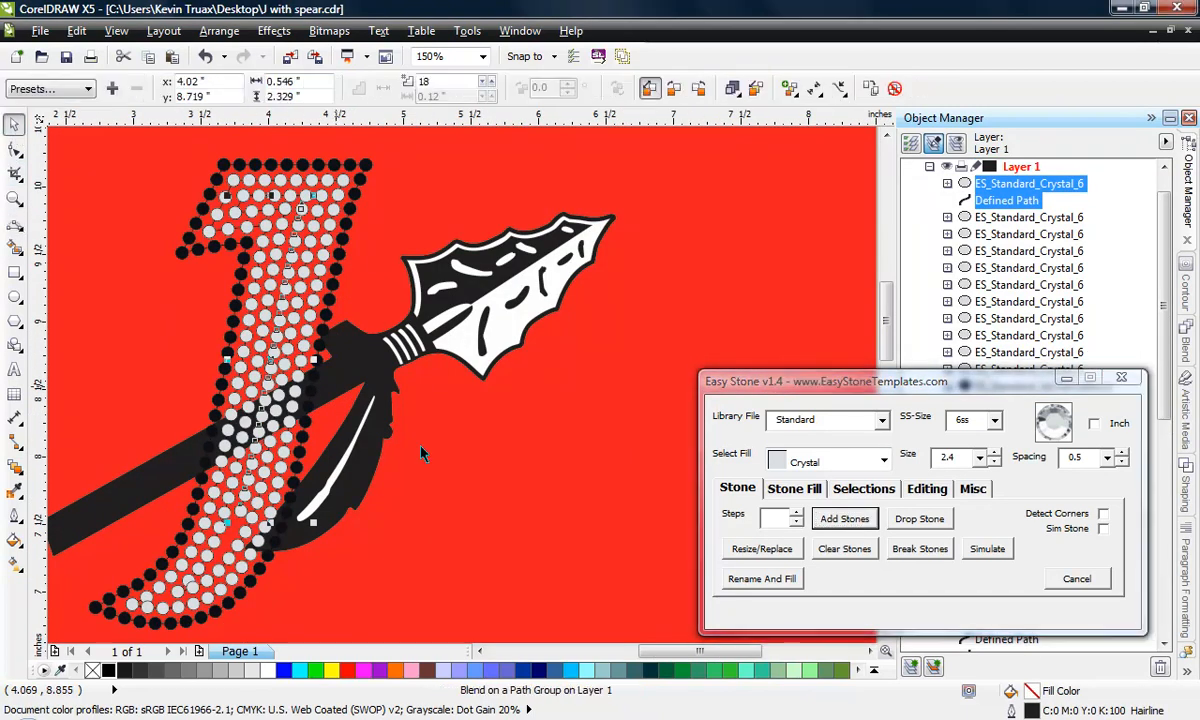
{"action": "key", "text": "Escape"}
Step: Shift the middle of the J's centre Crystal path about 0.004 inches left, between the neighbouring stone rows
{"action": "scroll", "coordinate": [281, 420], "scroll_direction": "up", "scroll_amount": 2}
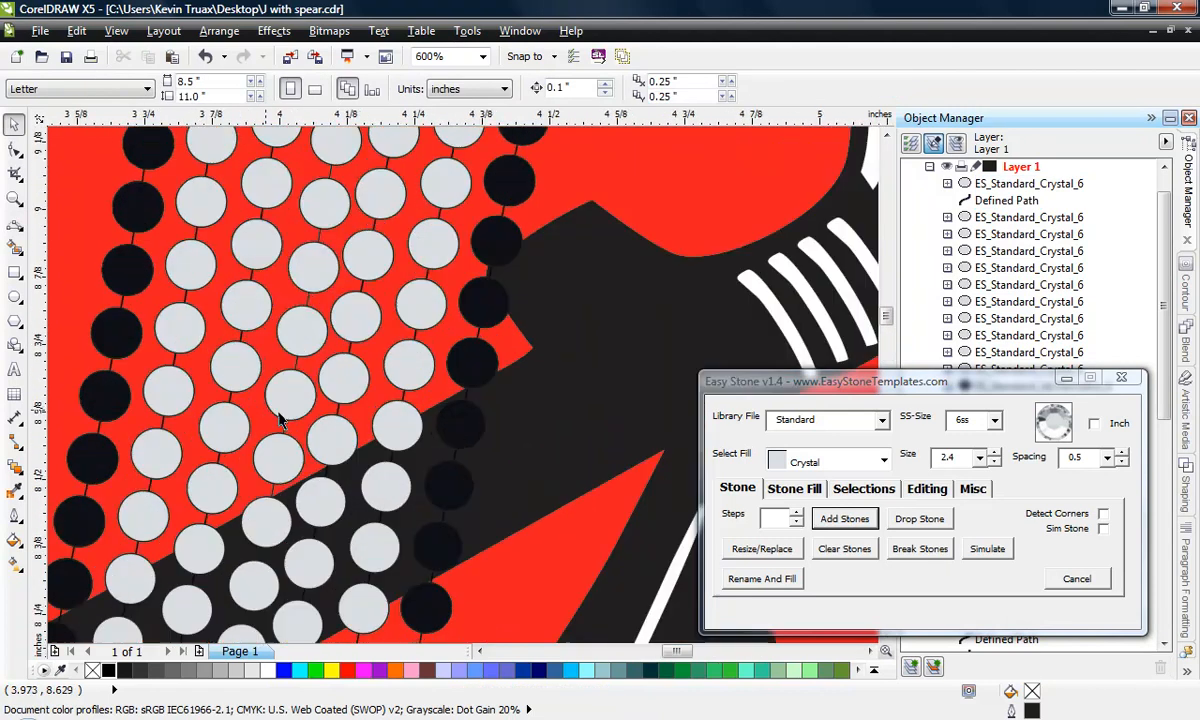
{"action": "scroll", "coordinate": [244, 478], "scroll_direction": "up", "scroll_amount": 1}
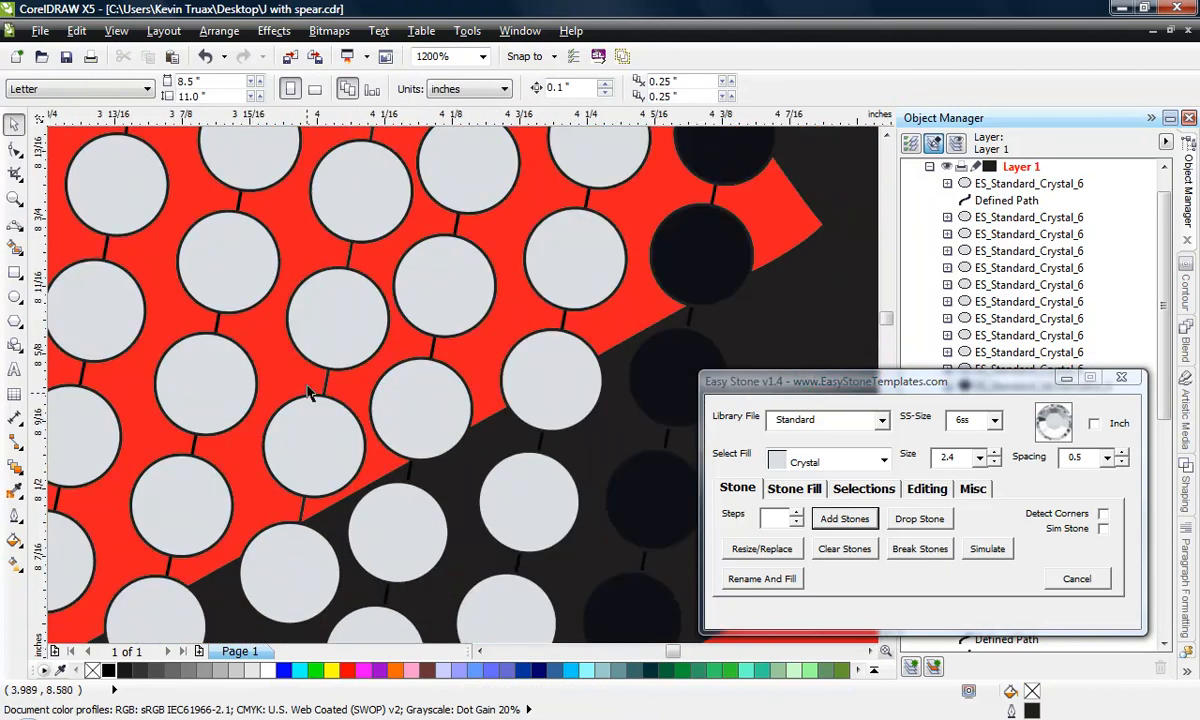
{"action": "left_click", "coordinate": [12, 148]}
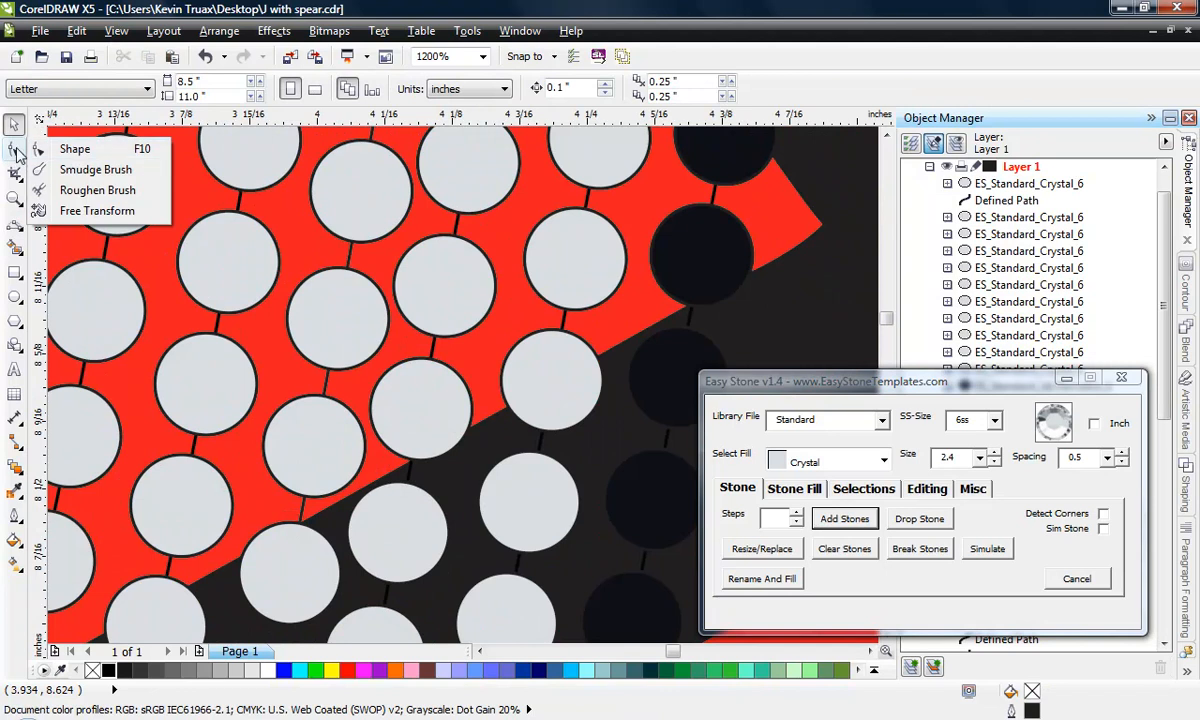
{"action": "left_click", "coordinate": [70, 147]}
{"action": "left_click", "coordinate": [326, 393]}
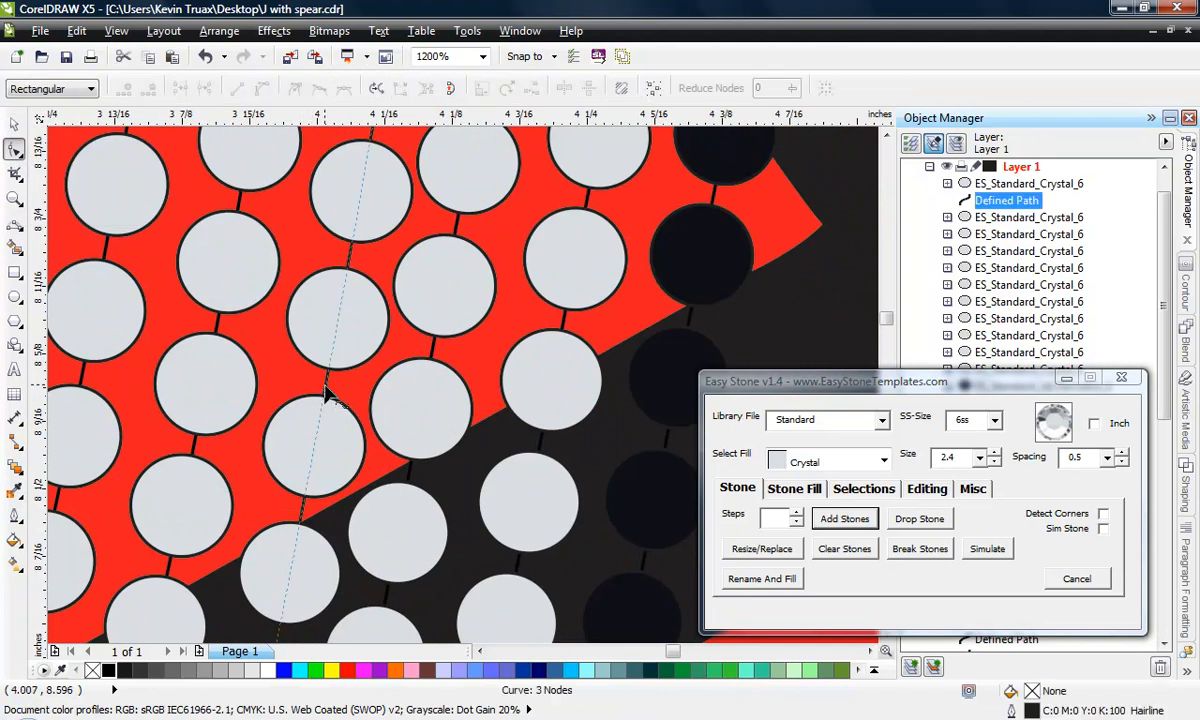
{"action": "scroll", "coordinate": [325, 400], "scroll_direction": "up", "scroll_amount": 1}
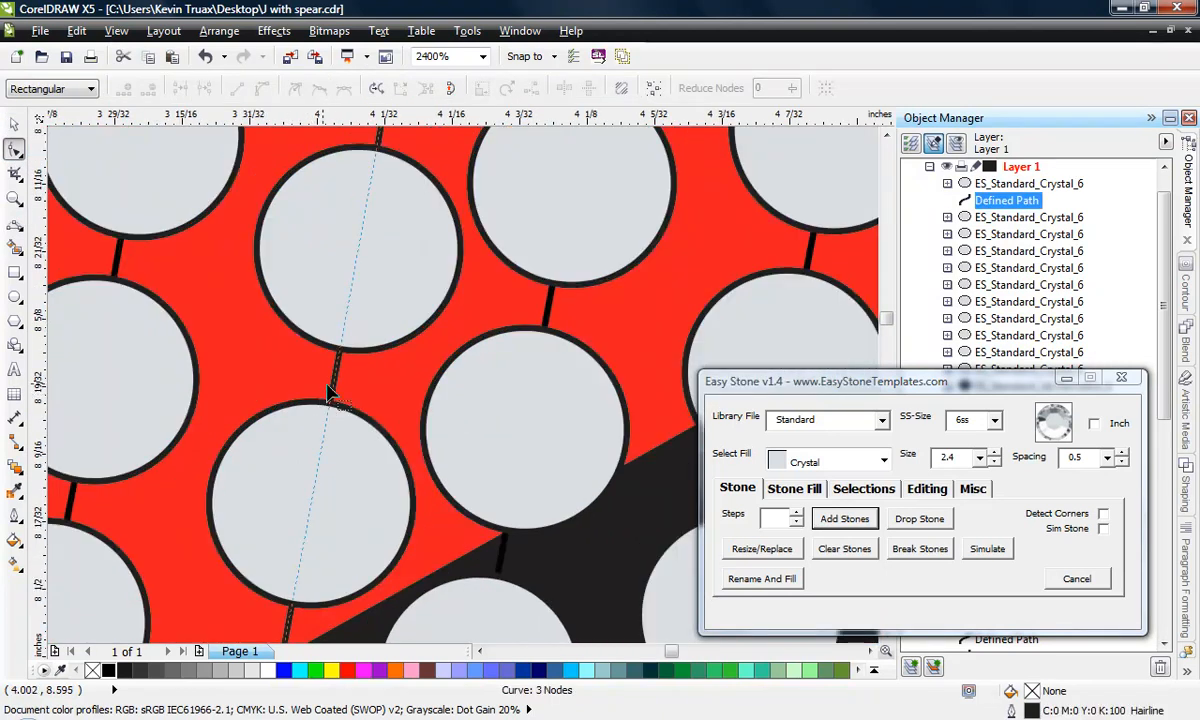
{"action": "left_click_drag", "start_coordinate": [334, 383], "coordinate": [325, 383]}
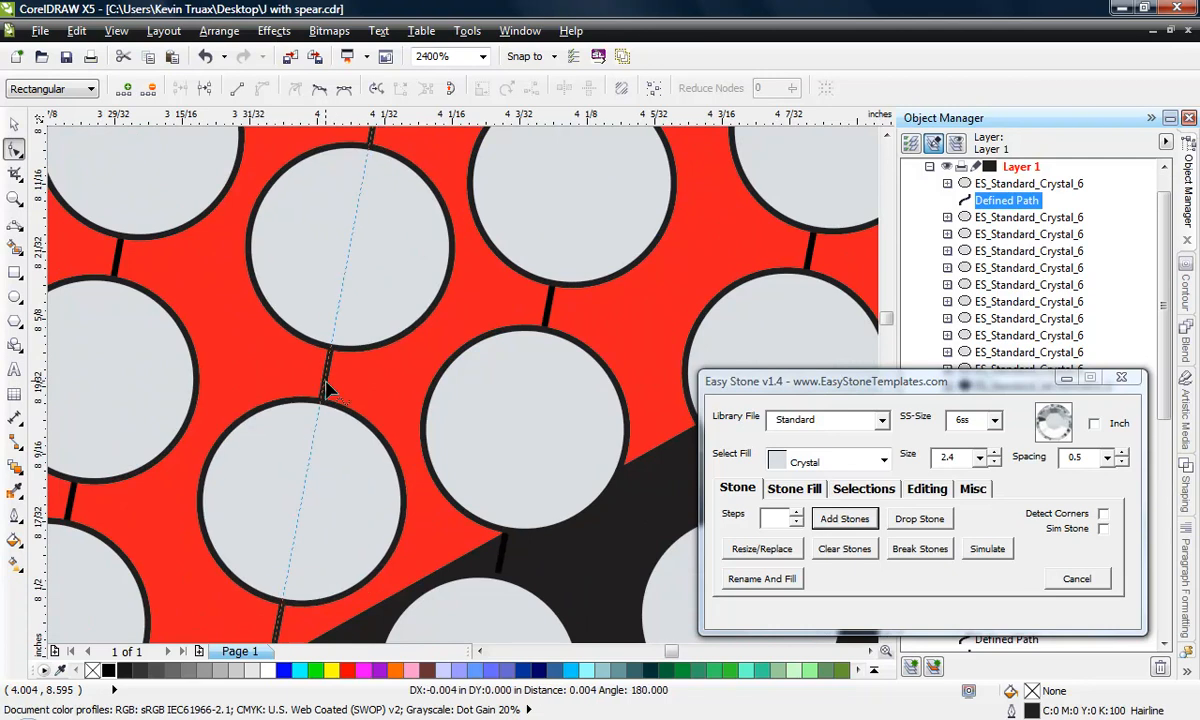
Step: Move the upper end node of the centre Crystal path slightly down to even the gap below the J's top rows
{"action": "scroll", "coordinate": [470, 392], "scroll_direction": "down", "scroll_amount": 3}
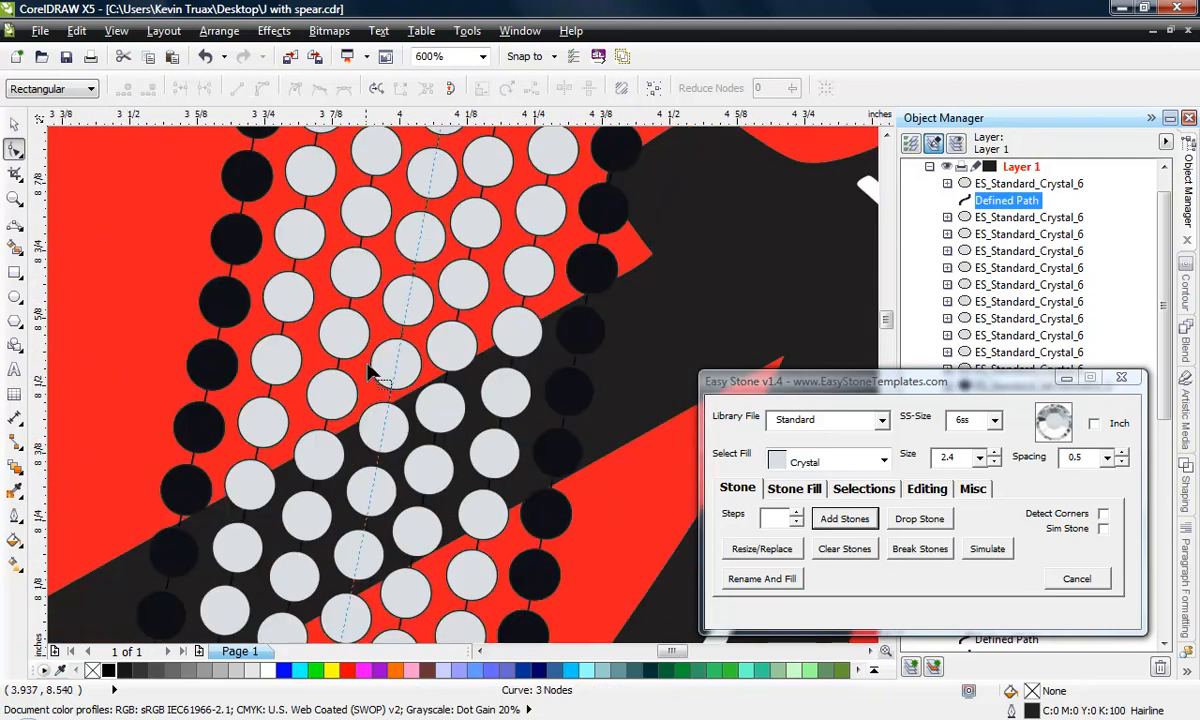
{"action": "scroll", "coordinate": [380, 252], "scroll_direction": "down", "scroll_amount": 1}
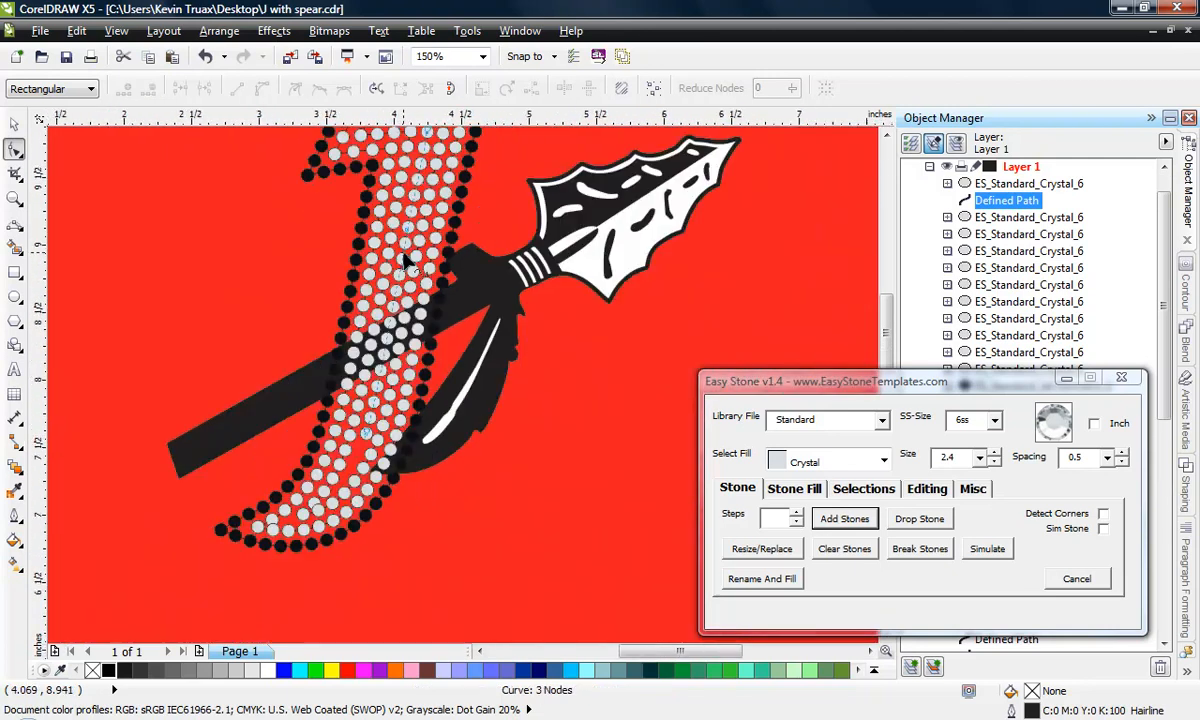
{"action": "scroll", "coordinate": [403, 245], "scroll_direction": "up", "scroll_amount": 2}
{"action": "scroll", "coordinate": [396, 324], "scroll_direction": "up", "scroll_amount": 1}
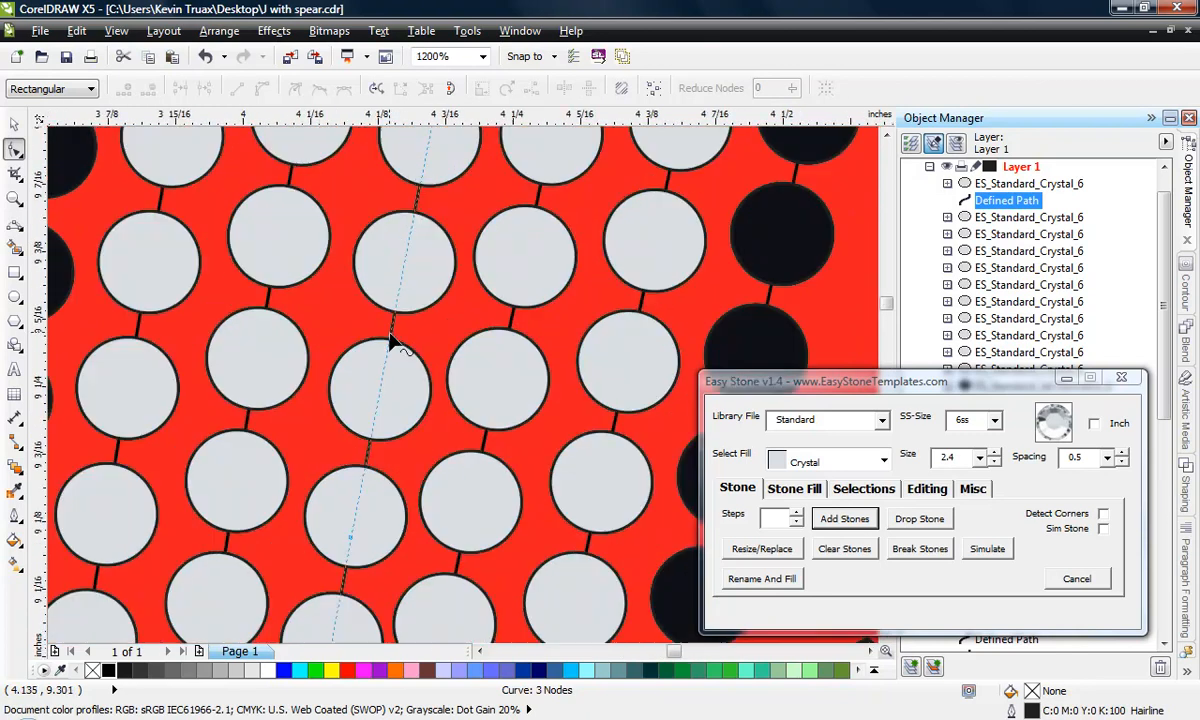
{"action": "scroll", "coordinate": [430, 340], "scroll_direction": "down", "scroll_amount": 2}
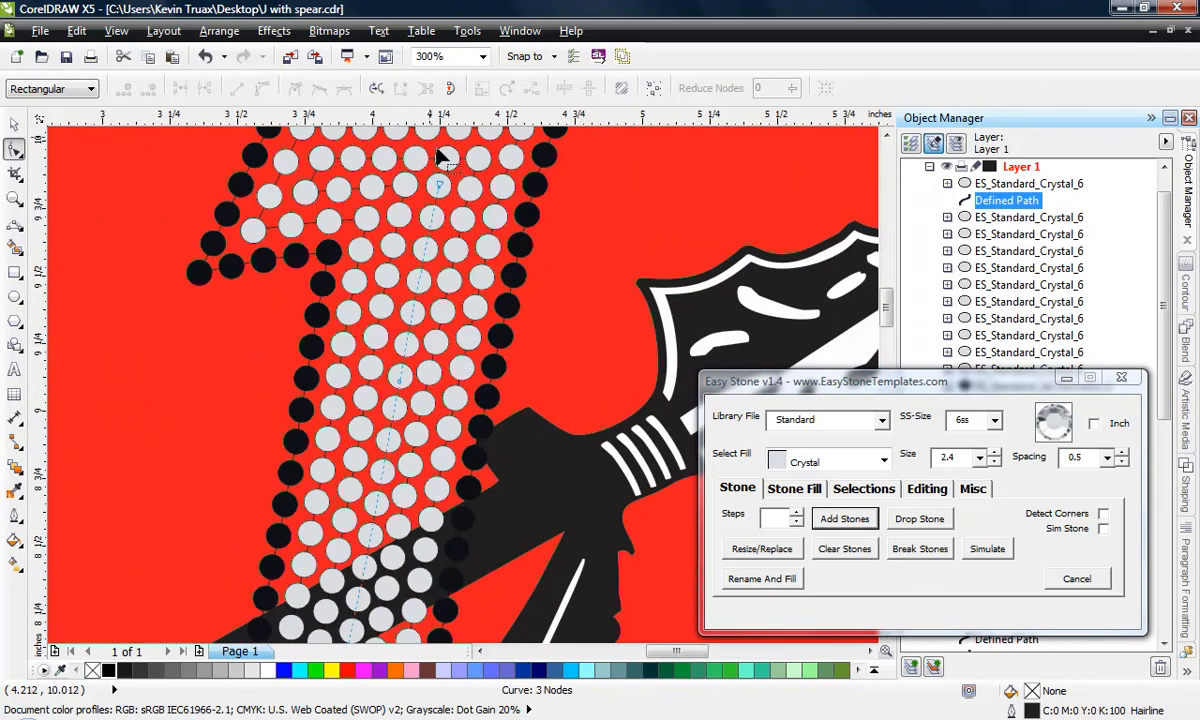
{"action": "scroll", "coordinate": [445, 190], "scroll_direction": "up", "scroll_amount": 3}
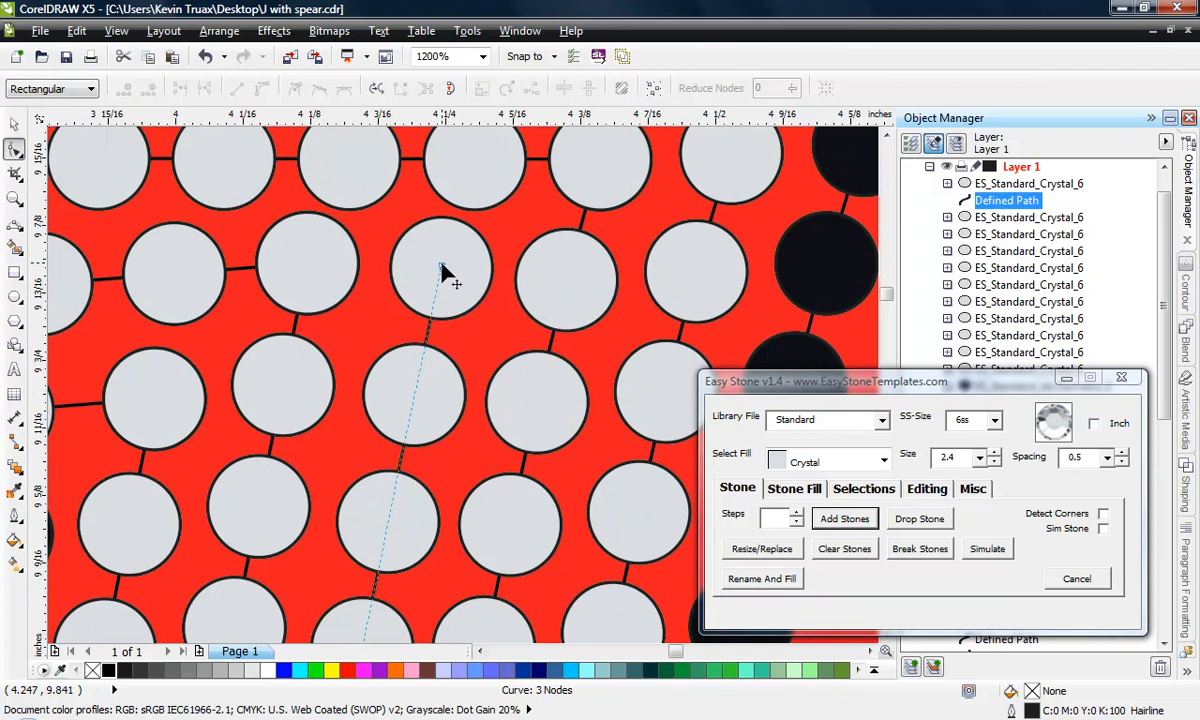
{"action": "left_click_drag", "start_coordinate": [441, 265], "coordinate": [439, 275]}
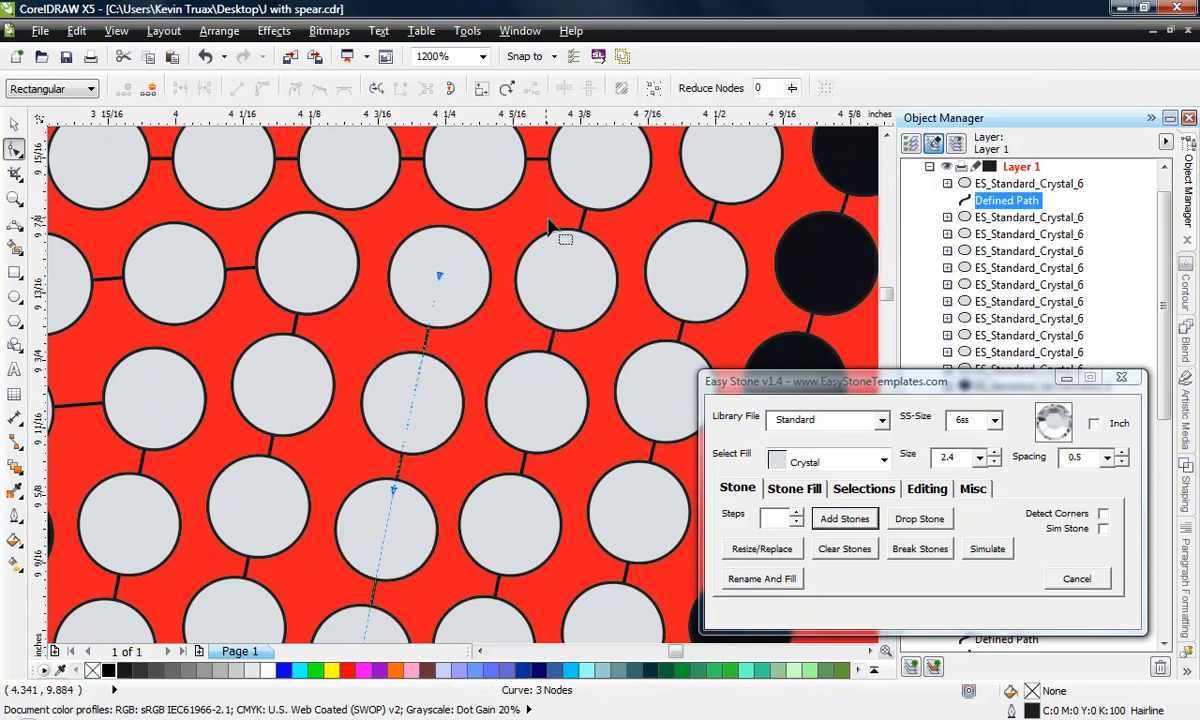
Step: Move the lower end node of the centre Crystal path slightly left, away from the touching stone beside it
{"action": "scroll", "coordinate": [549, 224], "scroll_direction": "down", "scroll_amount": 3}
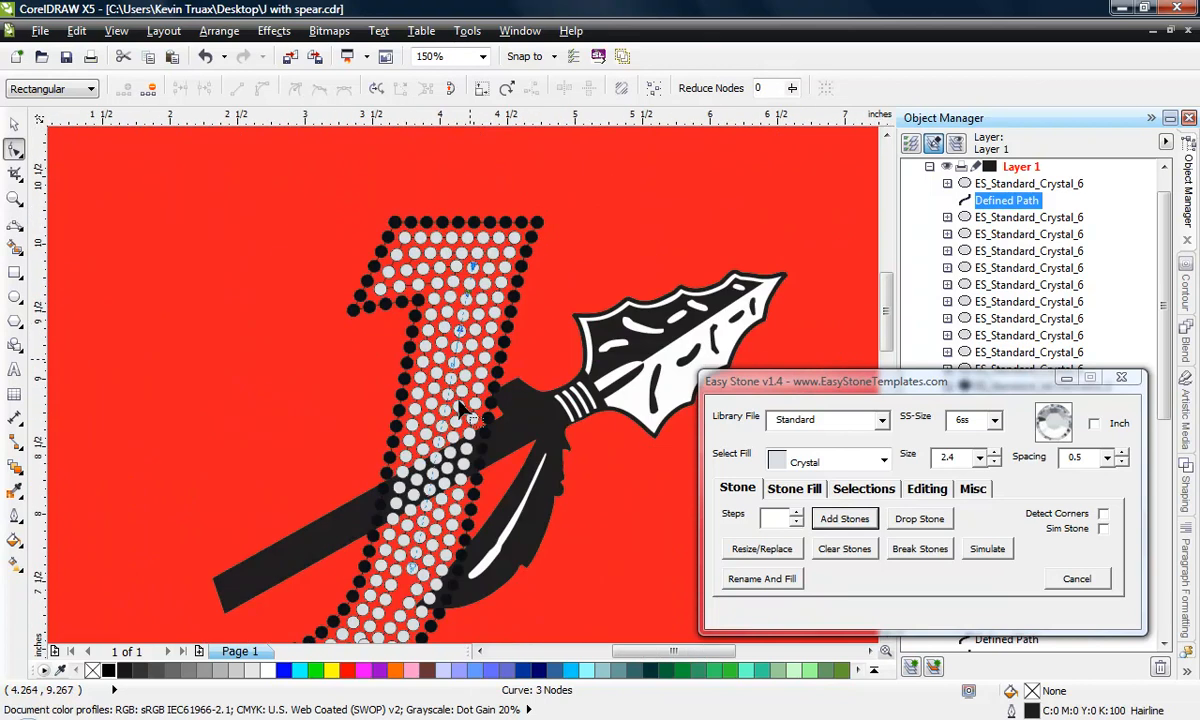
{"action": "scroll", "coordinate": [455, 466], "scroll_direction": "down", "scroll_amount": 1}
{"action": "scroll", "coordinate": [424, 558], "scroll_direction": "up", "scroll_amount": 3}
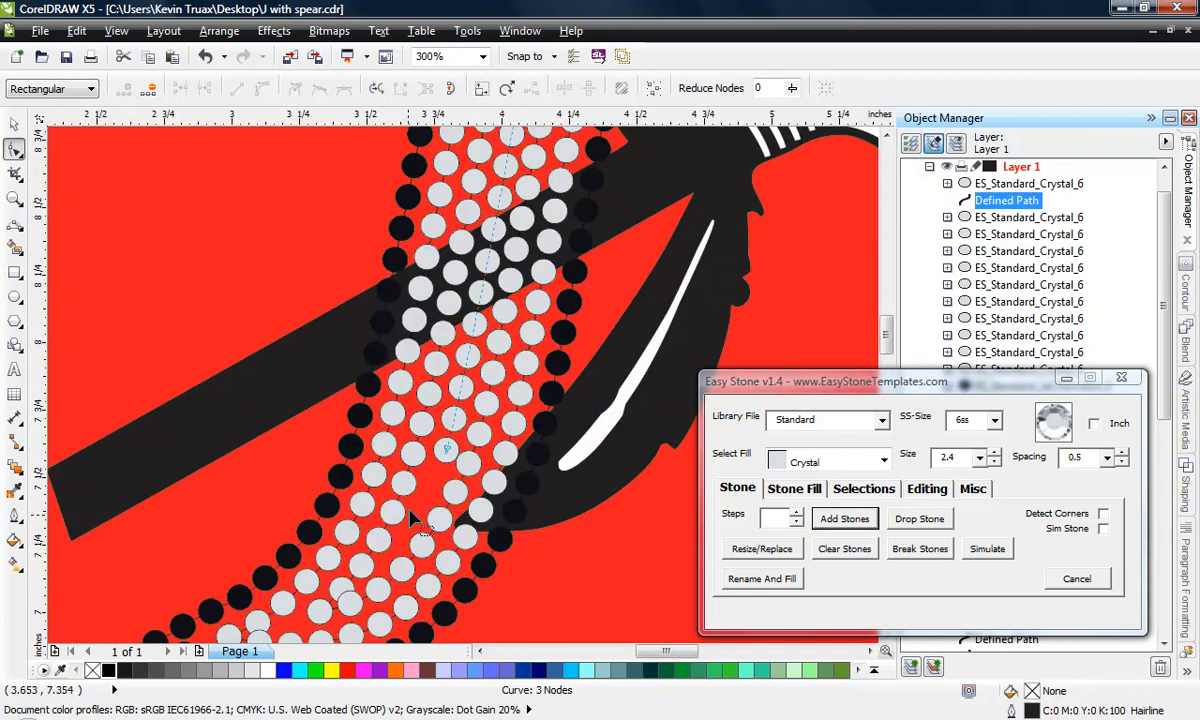
{"action": "scroll", "coordinate": [481, 424], "scroll_direction": "up", "scroll_amount": 2}
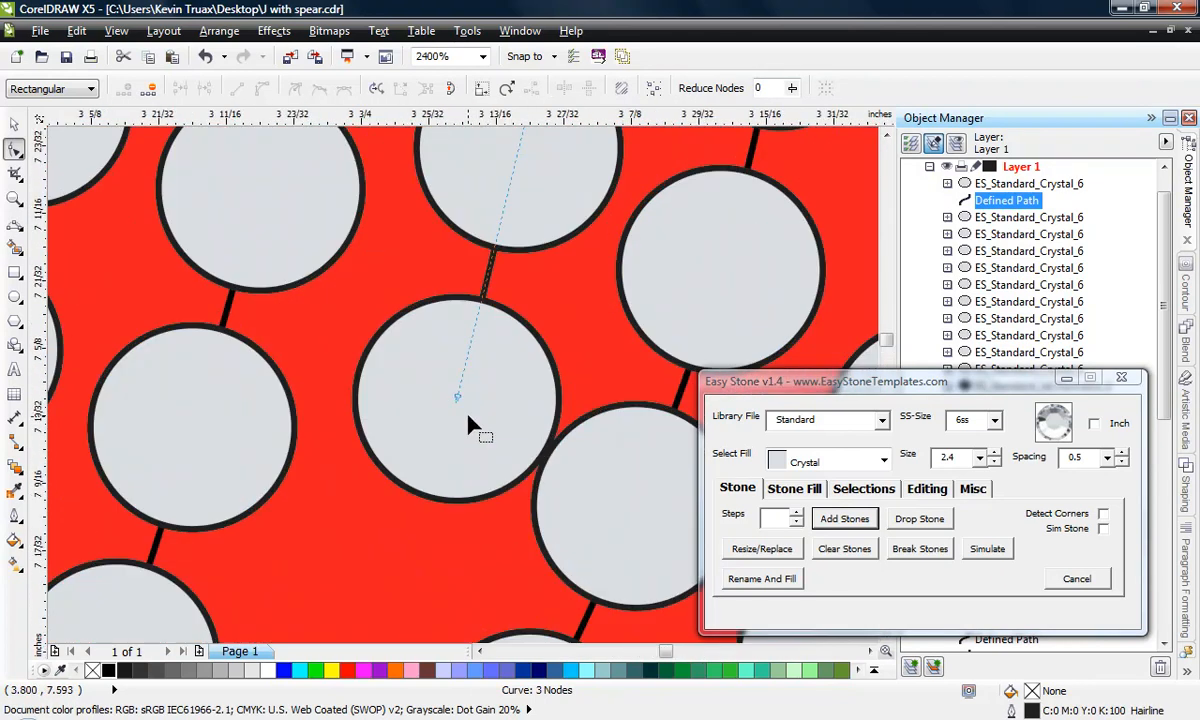
{"action": "left_click_drag", "start_coordinate": [458, 396], "coordinate": [434, 401]}
Step: Adjust the curve handles in the lower segment of the centre Crystal path to even the stone spacing, and deselect the path
{"action": "scroll", "coordinate": [434, 402], "scroll_direction": "down", "scroll_amount": 2}
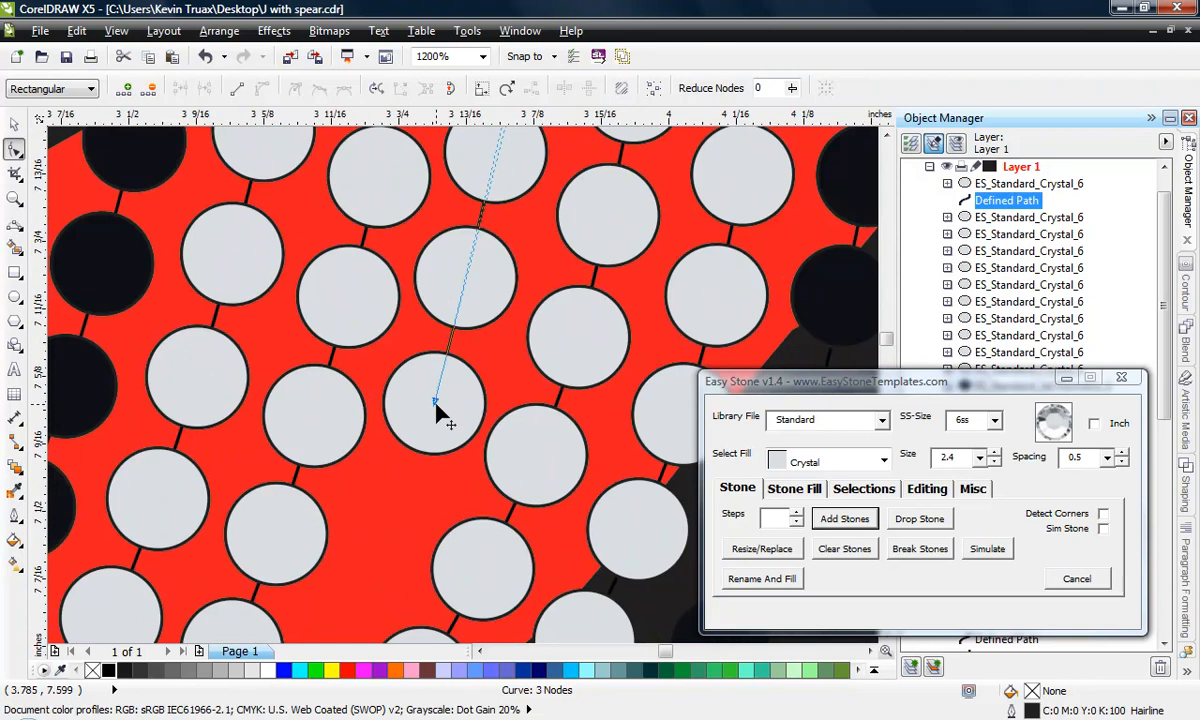
{"action": "scroll", "coordinate": [480, 278], "scroll_direction": "up", "scroll_amount": 1}
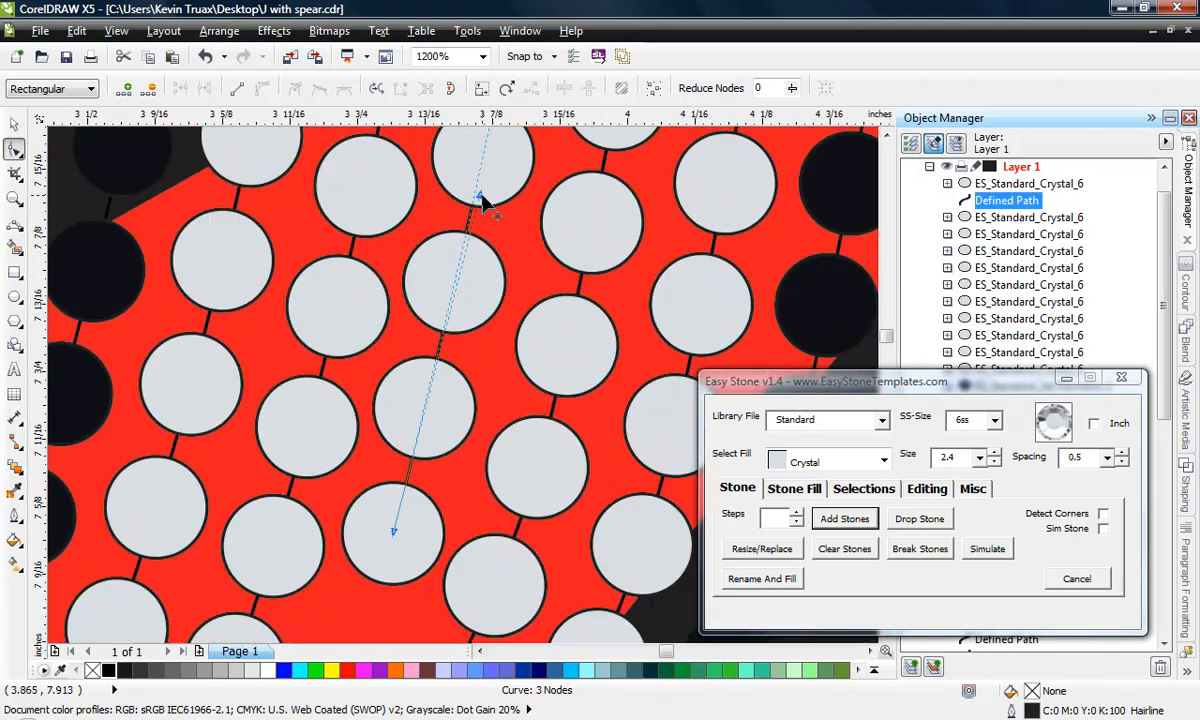
{"action": "left_click_drag", "start_coordinate": [485, 219], "coordinate": [487, 250]}
{"action": "scroll", "coordinate": [467, 281], "scroll_direction": "down", "scroll_amount": 3}
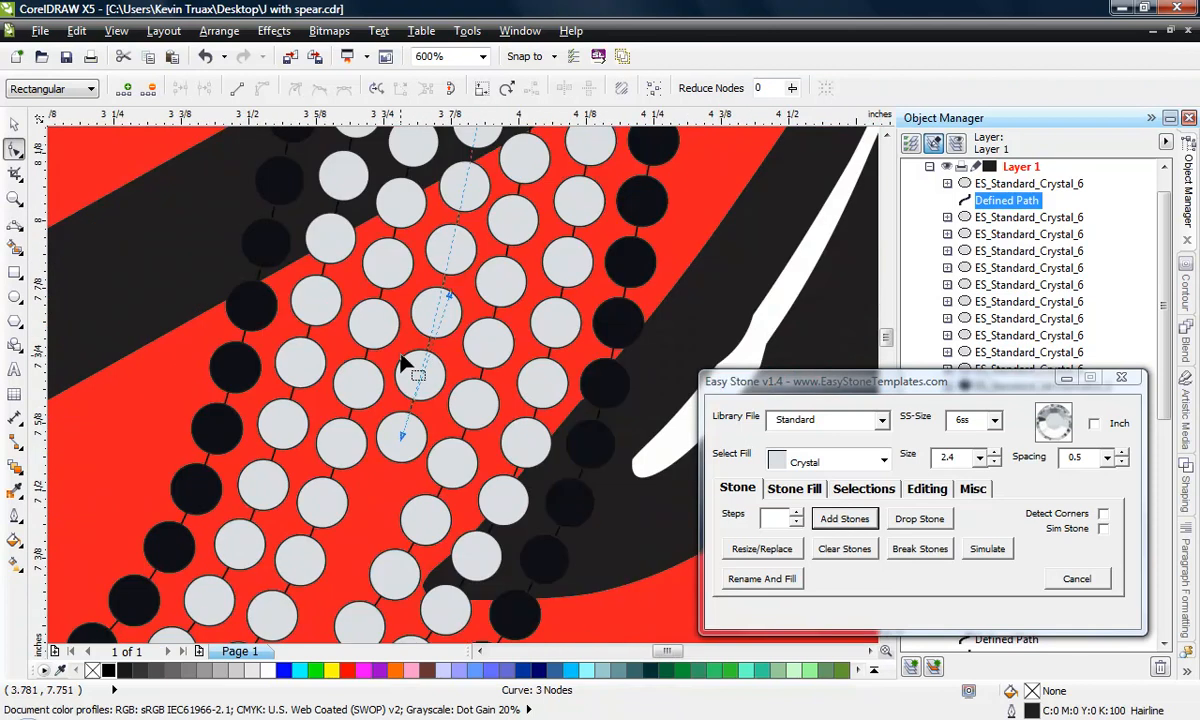
{"action": "scroll", "coordinate": [447, 308], "scroll_direction": "up", "scroll_amount": 2}
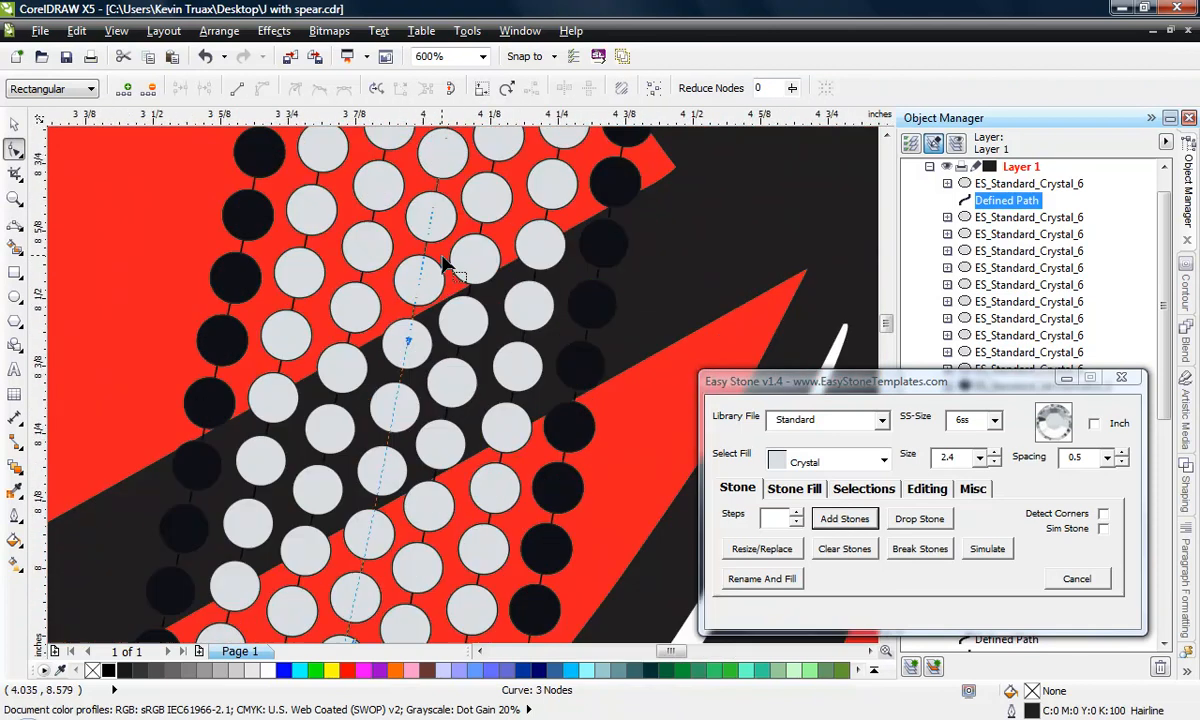
{"action": "scroll", "coordinate": [397, 343], "scroll_direction": "up", "scroll_amount": 1}
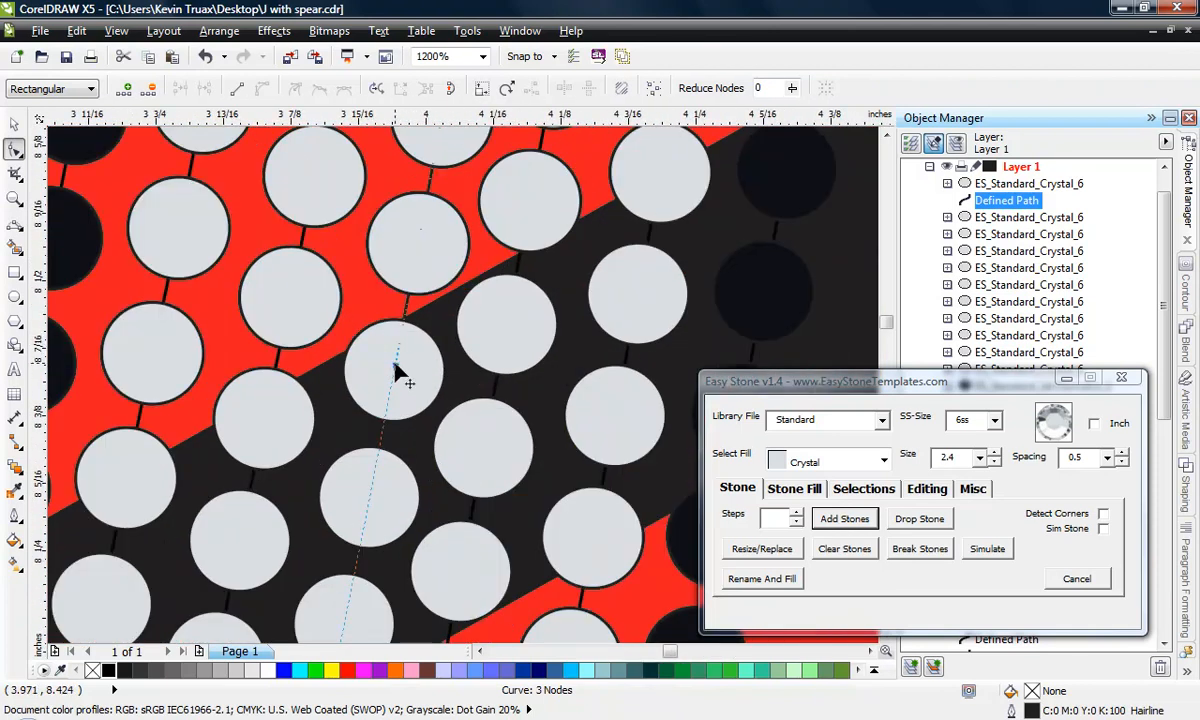
{"action": "left_click_drag", "start_coordinate": [405, 310], "coordinate": [404, 317]}
{"action": "scroll", "coordinate": [420, 325], "scroll_direction": "down", "scroll_amount": 3}
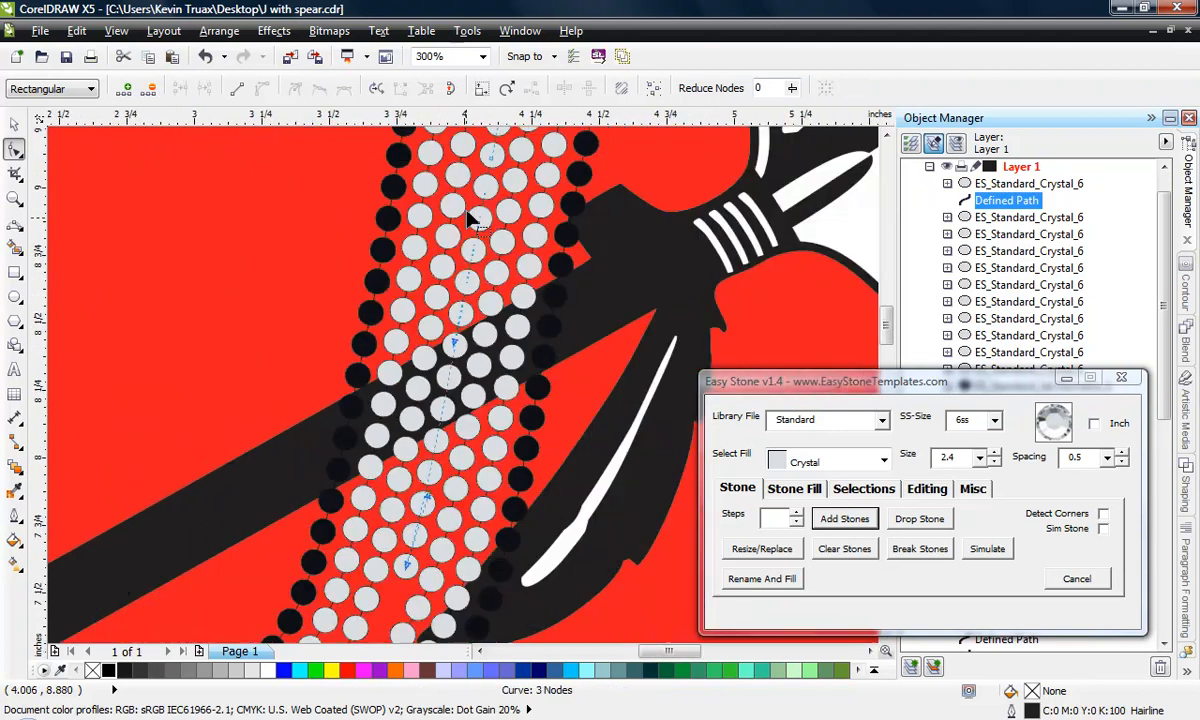
{"action": "left_click", "coordinate": [15, 125]}
{"action": "left_click", "coordinate": [162, 488]}
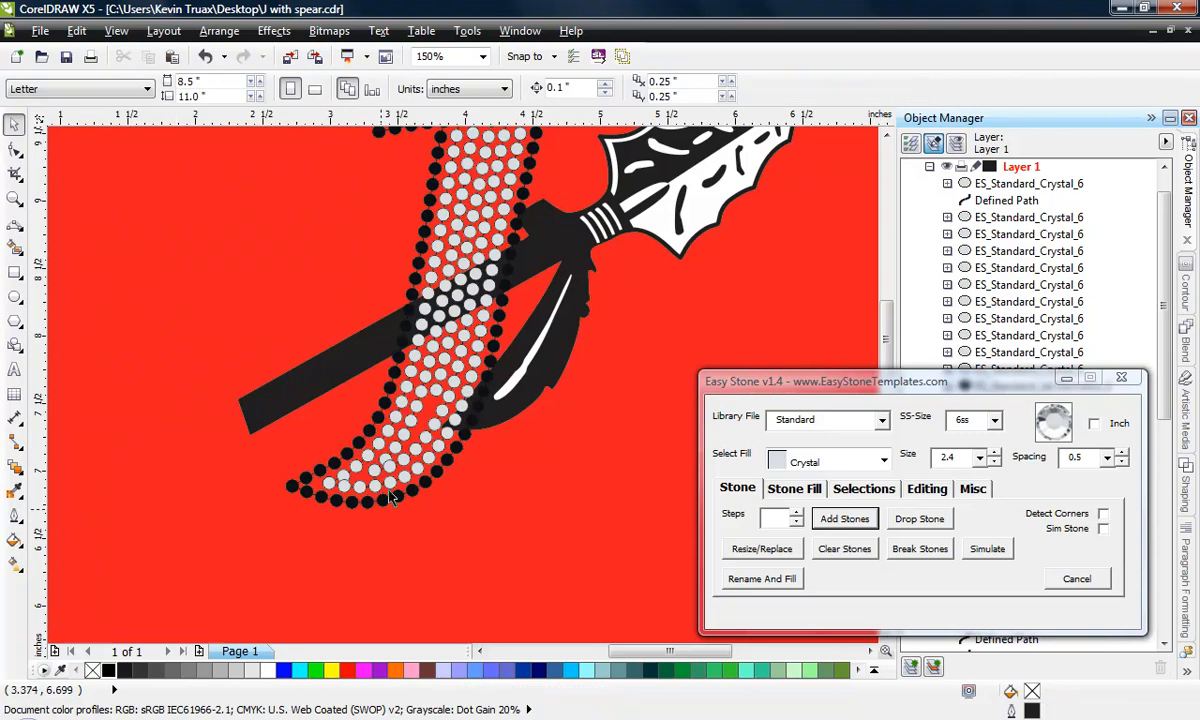
{"action": "scroll", "coordinate": [407, 460], "scroll_direction": "up", "scroll_amount": 1}
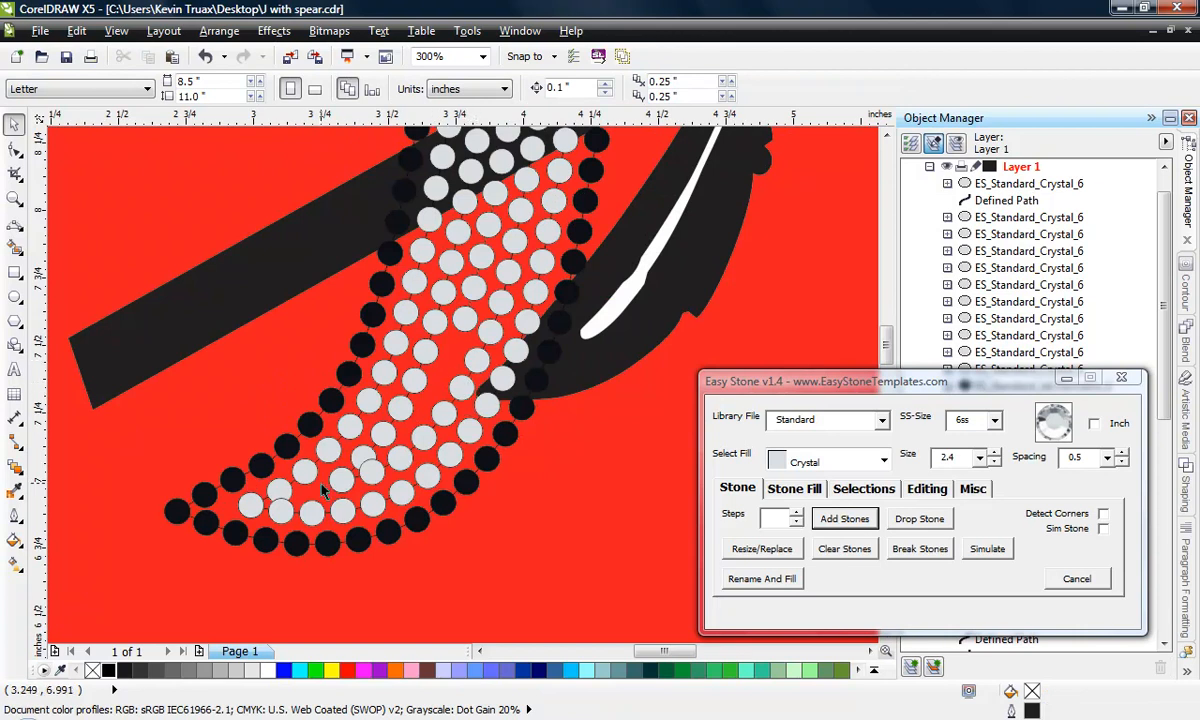
{"action": "scroll", "coordinate": [477, 458], "scroll_direction": "down", "scroll_amount": 2}
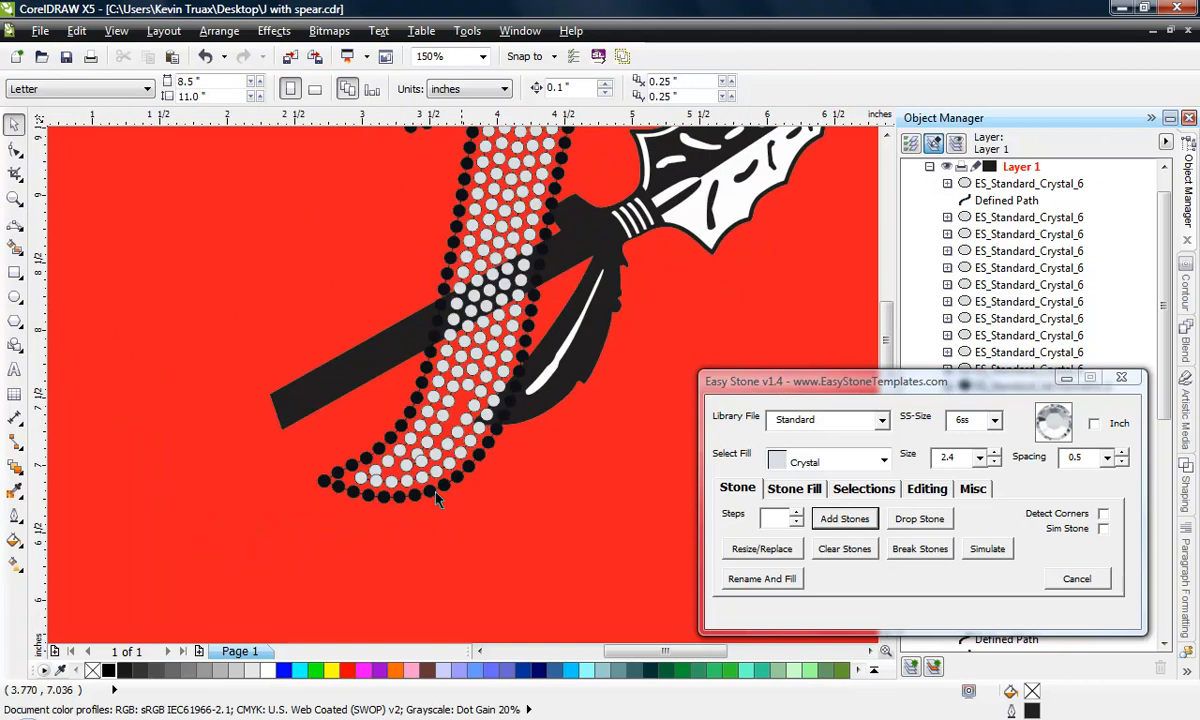
{"action": "scroll", "coordinate": [436, 381], "scroll_direction": "down", "scroll_amount": 2}
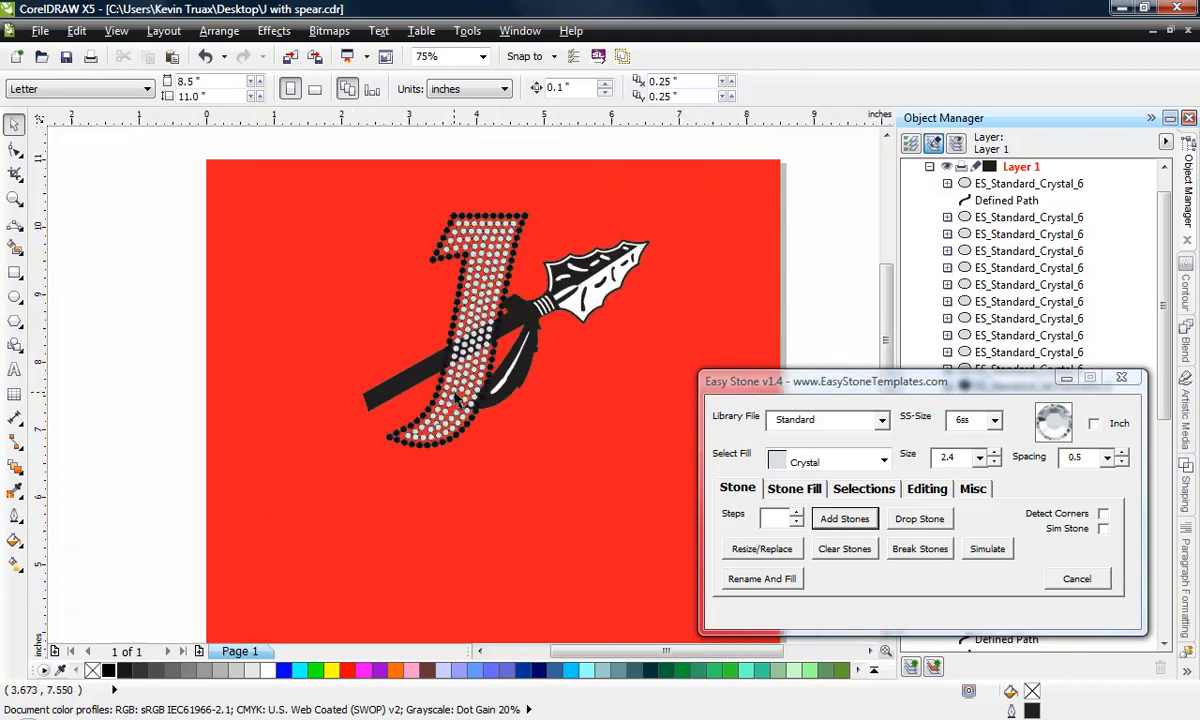
{"action": "scroll", "coordinate": [505, 365], "scroll_direction": "up", "scroll_amount": 2}
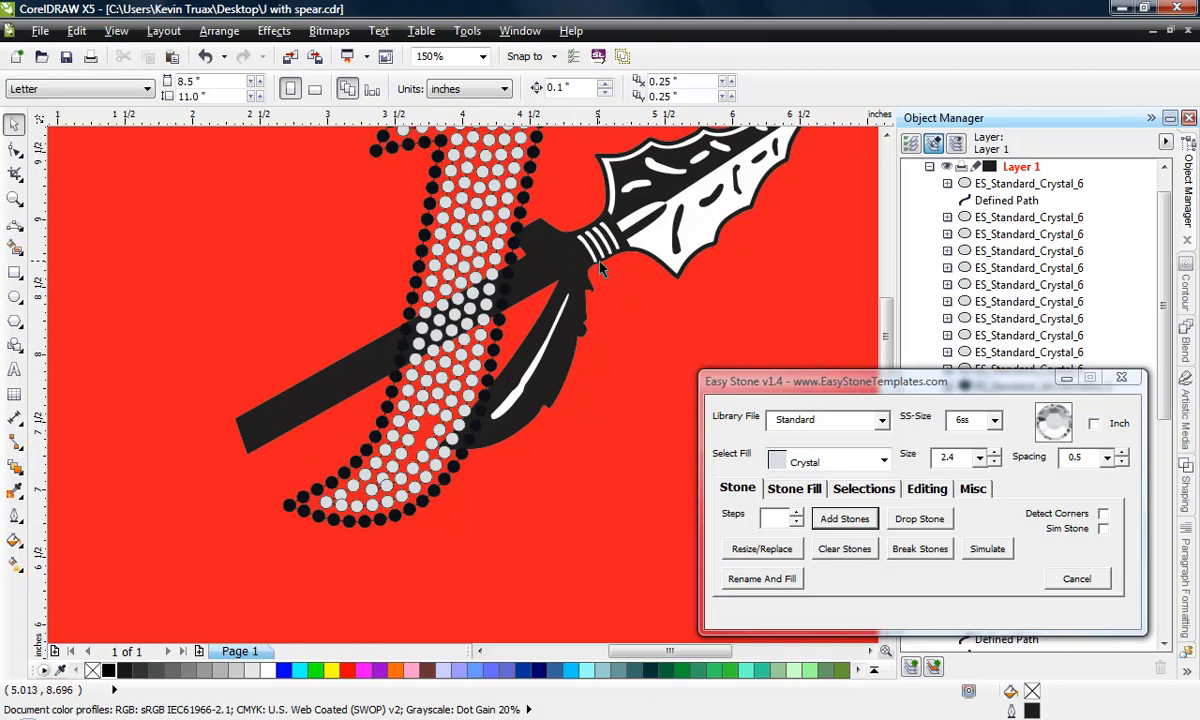
{"action": "scroll", "coordinate": [602, 268], "scroll_direction": "up", "scroll_amount": 1}
{"action": "scroll", "coordinate": [596, 268], "scroll_direction": "down", "scroll_amount": 1}
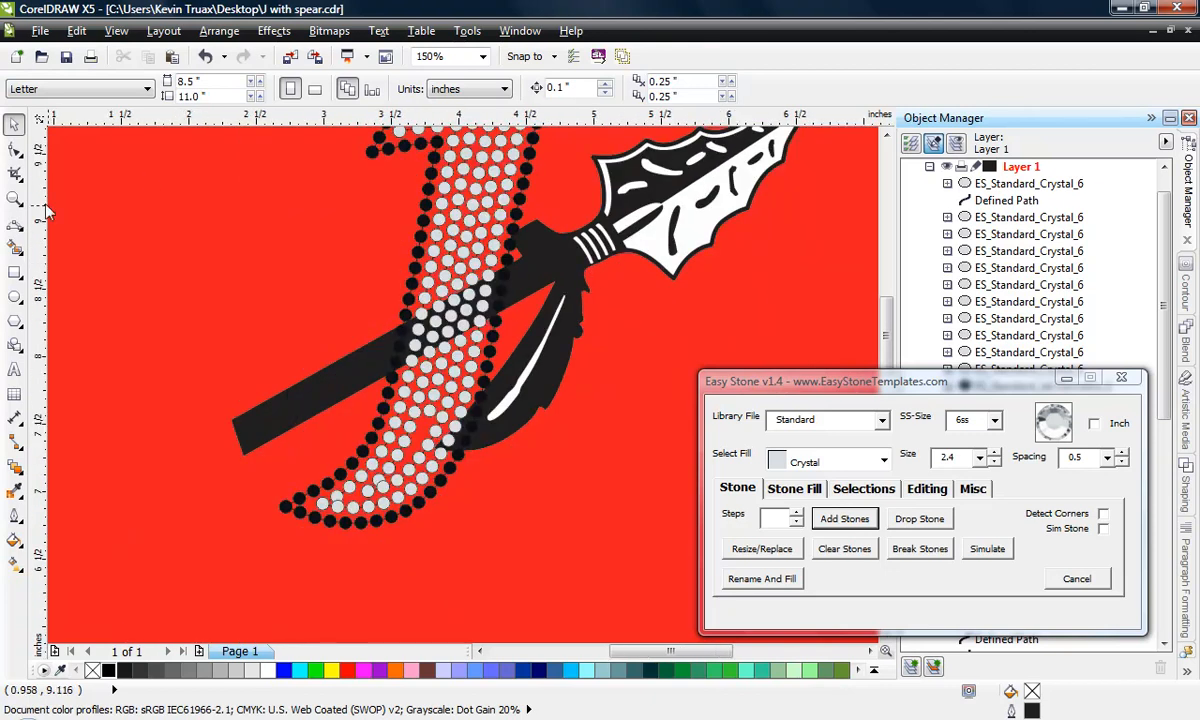
Step: Draw a two-point Pen line about 1.41 inches wide and 0.86 inches high, parallel to the spear shaft and left of the J
{"action": "left_click", "coordinate": [12, 228]}
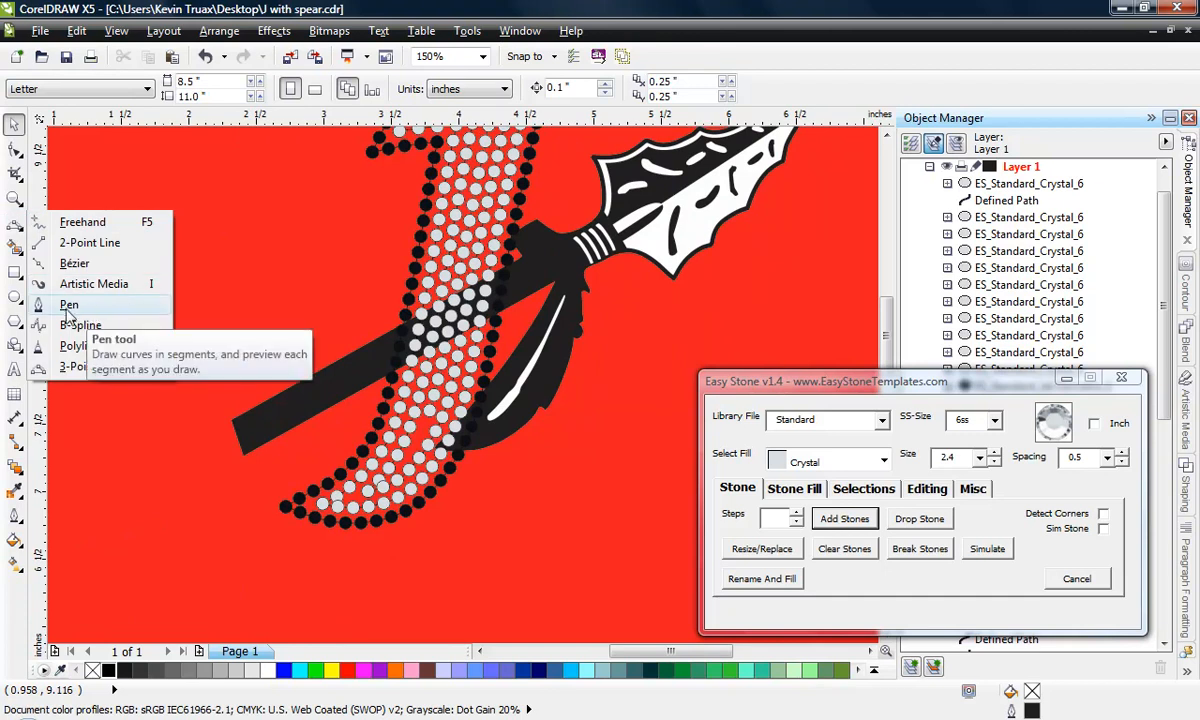
{"action": "left_click", "coordinate": [66, 306]}
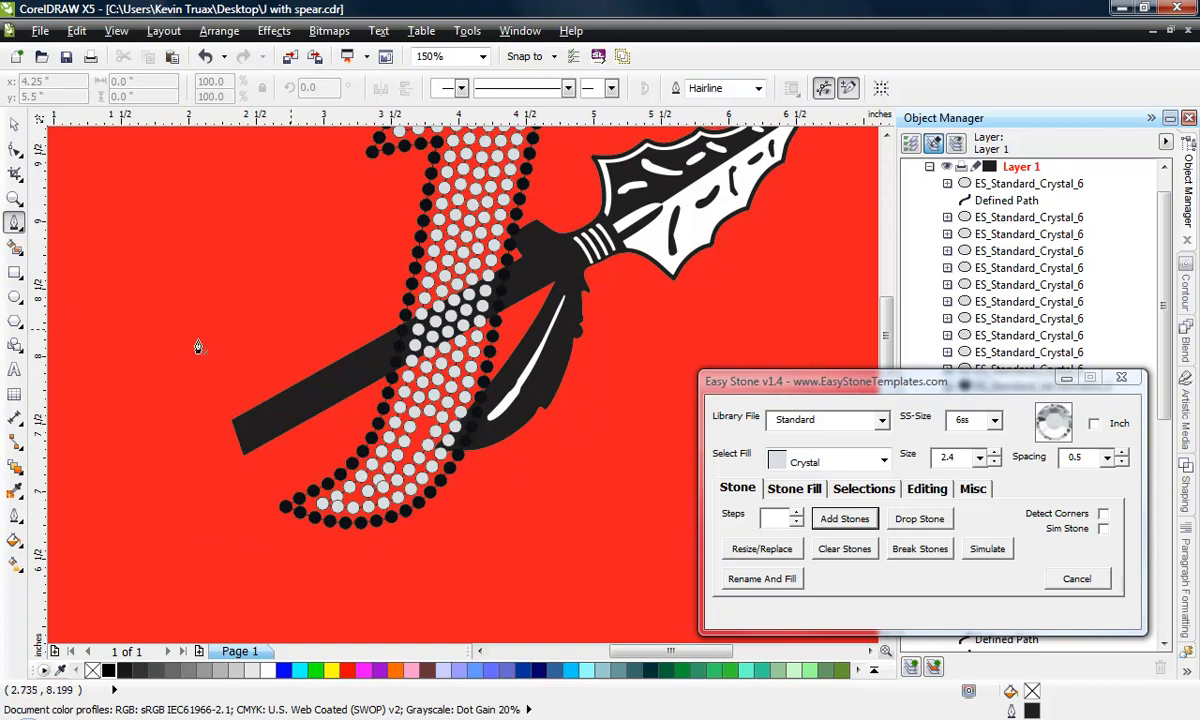
{"action": "left_click", "coordinate": [138, 347]}
{"action": "left_click", "coordinate": [329, 229]}
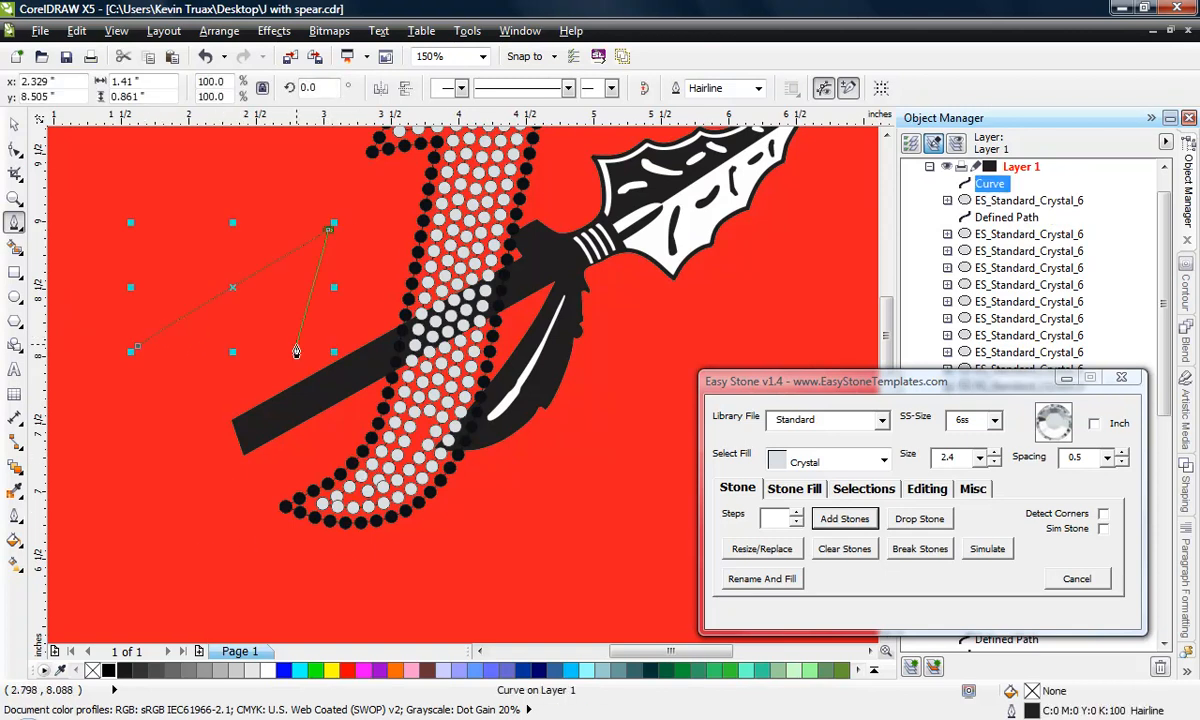
{"action": "key", "text": "space"}
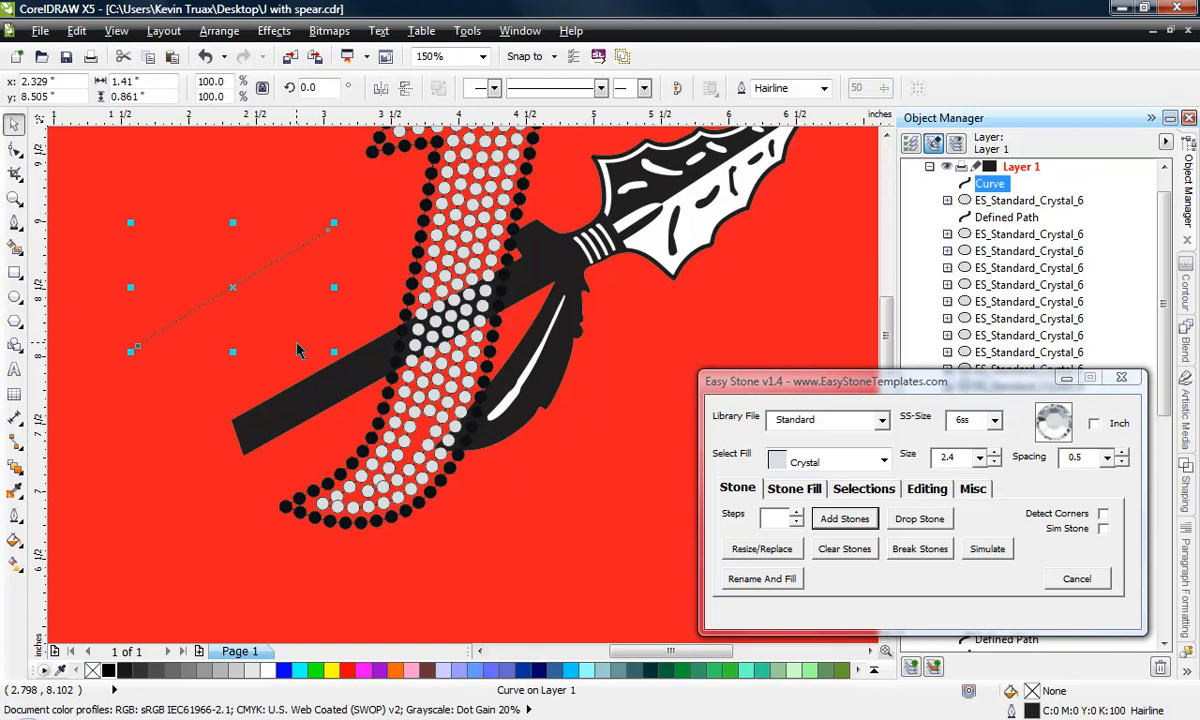
Step: Convert the new Pen line's segment from a curve to a straight line
{"action": "left_click", "coordinate": [14, 148]}
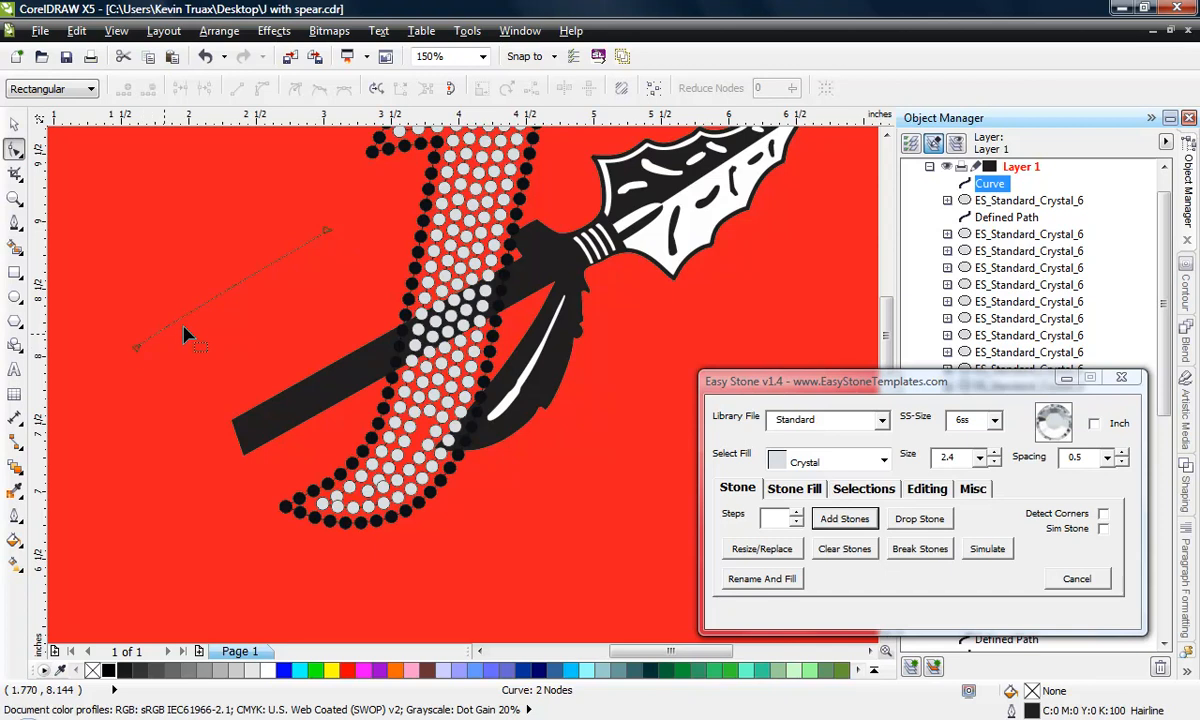
{"action": "right_click", "coordinate": [228, 296]}
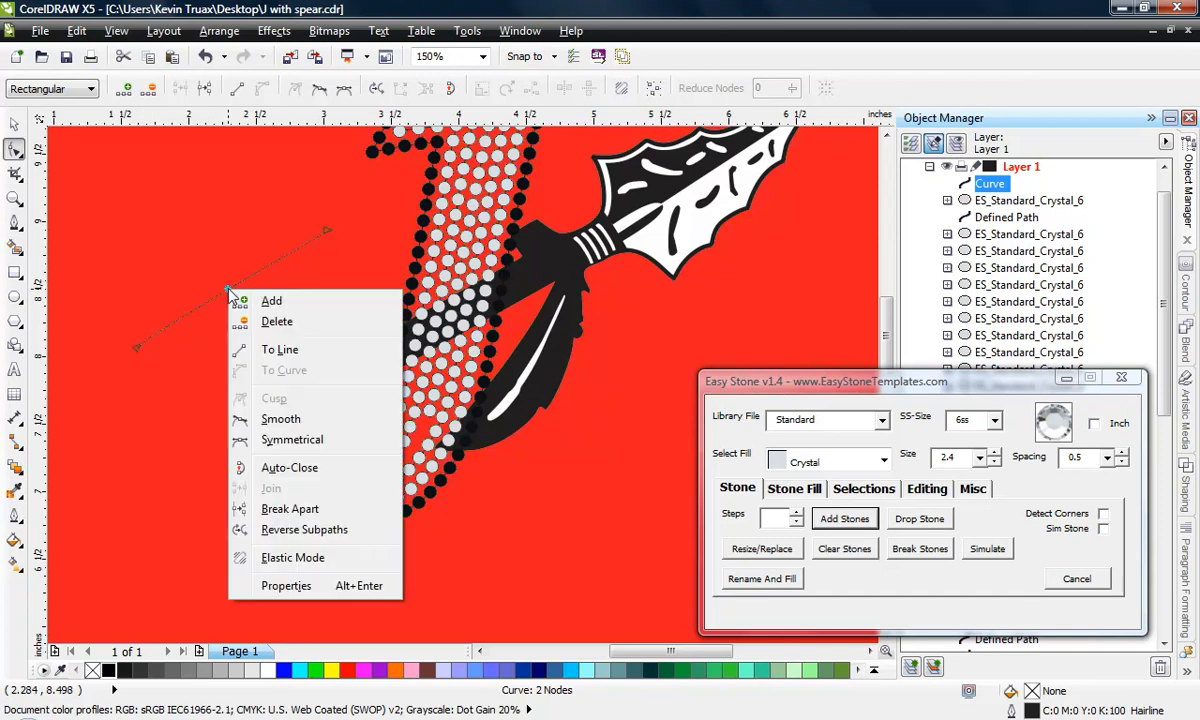
{"action": "left_click", "coordinate": [278, 353]}
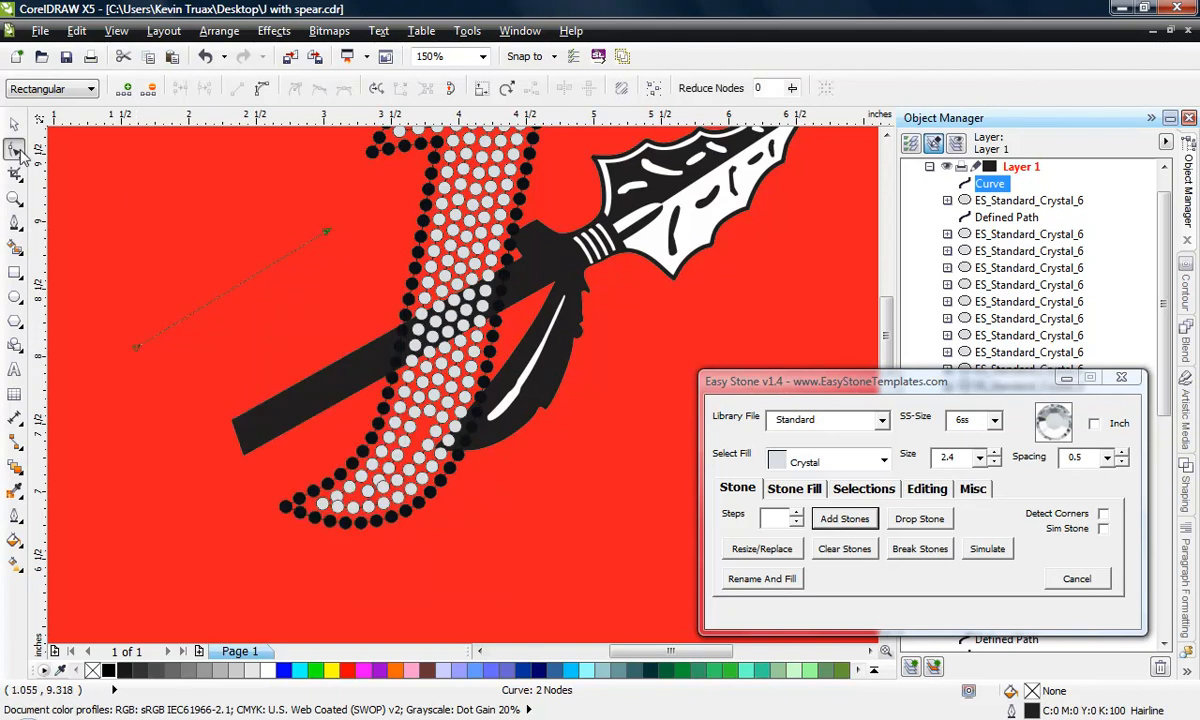
Step: Move the Pen line's two end nodes onto the lower edge of the spear shaft, and toggle Snap to Objects
{"action": "left_click_drag", "start_coordinate": [328, 232], "coordinate": [553, 285]}
{"action": "left_click_drag", "start_coordinate": [137, 348], "coordinate": [240, 457]}
{"action": "left_click", "coordinate": [112, 31]}
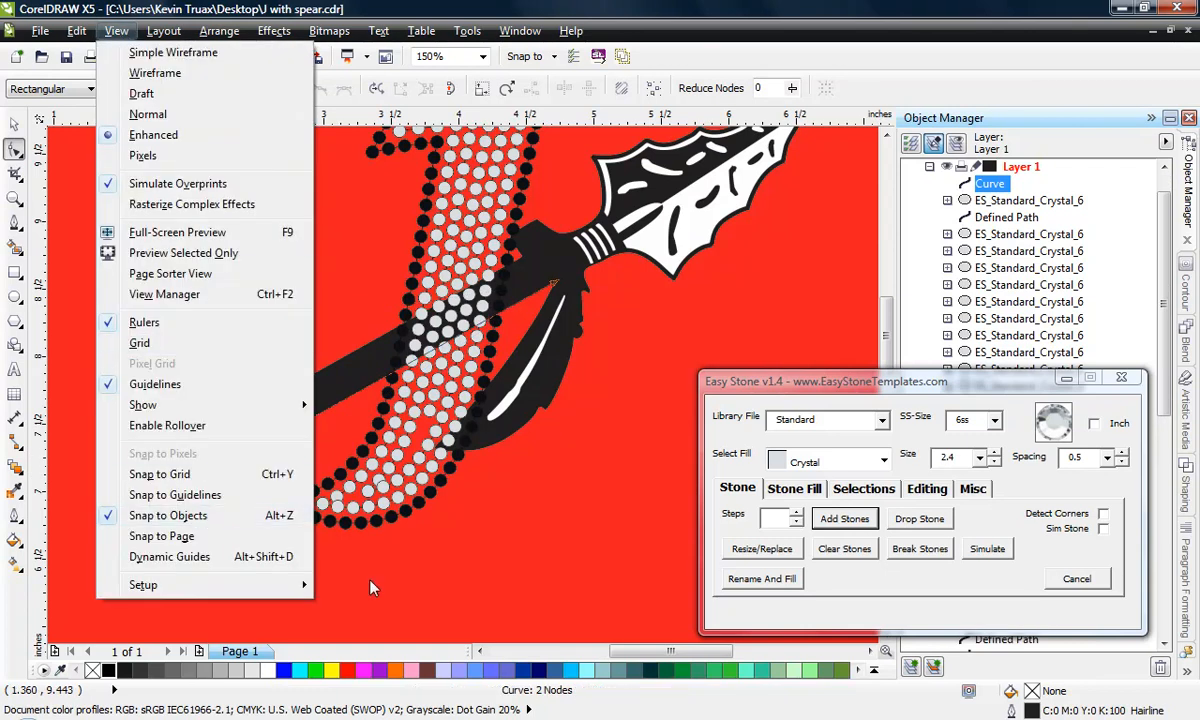
{"action": "left_click", "coordinate": [200, 515]}
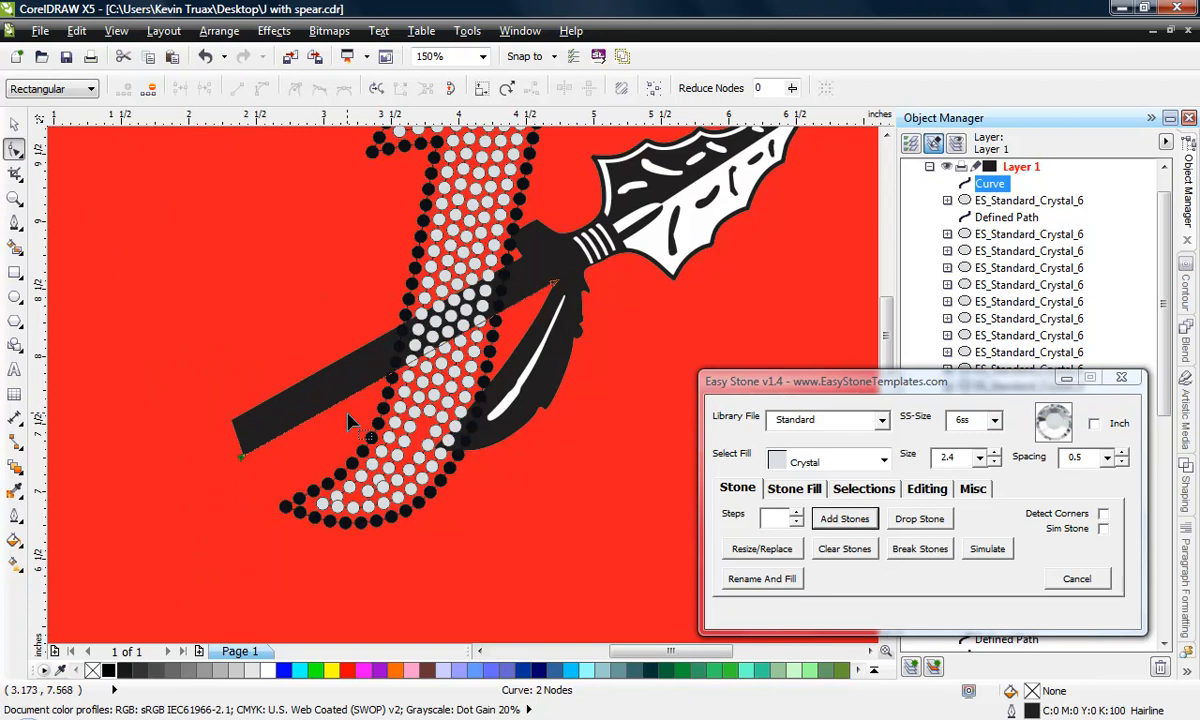
Step: Give the line along the shaft's lower edge a yellow 1 mm outline, and deselect it
{"action": "scroll", "coordinate": [350, 422], "scroll_direction": "up", "scroll_amount": 1}
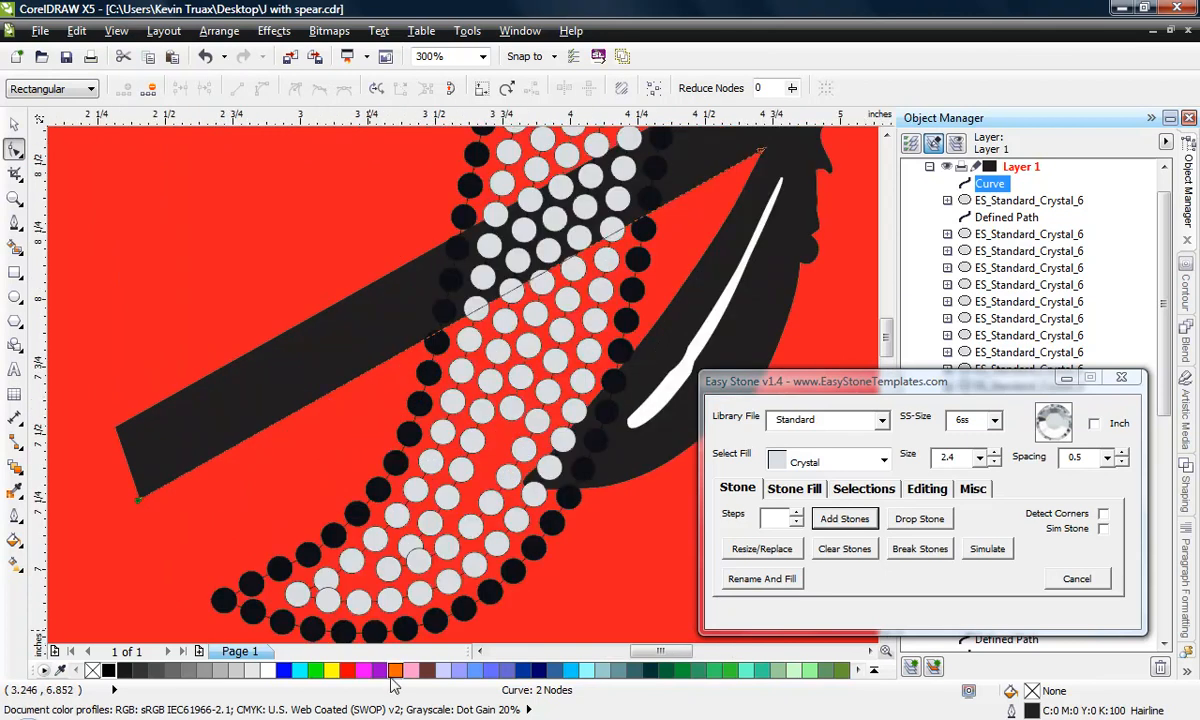
{"action": "right_click", "coordinate": [331, 670]}
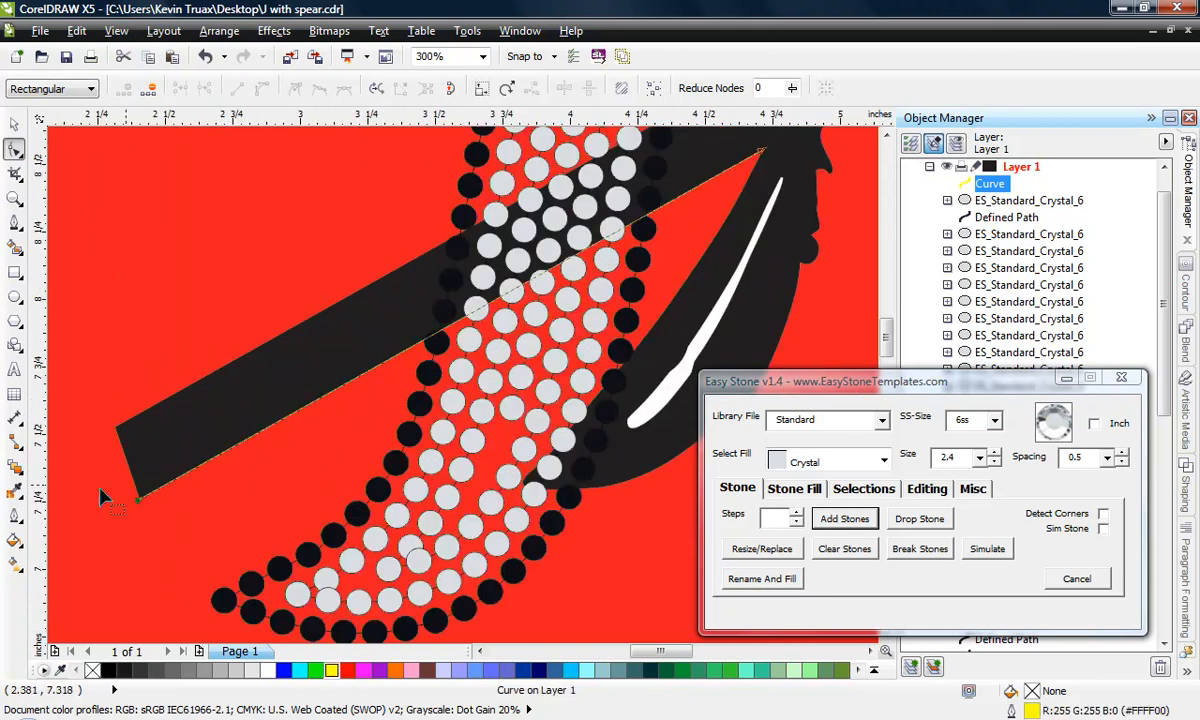
{"action": "left_click", "coordinate": [16, 515]}
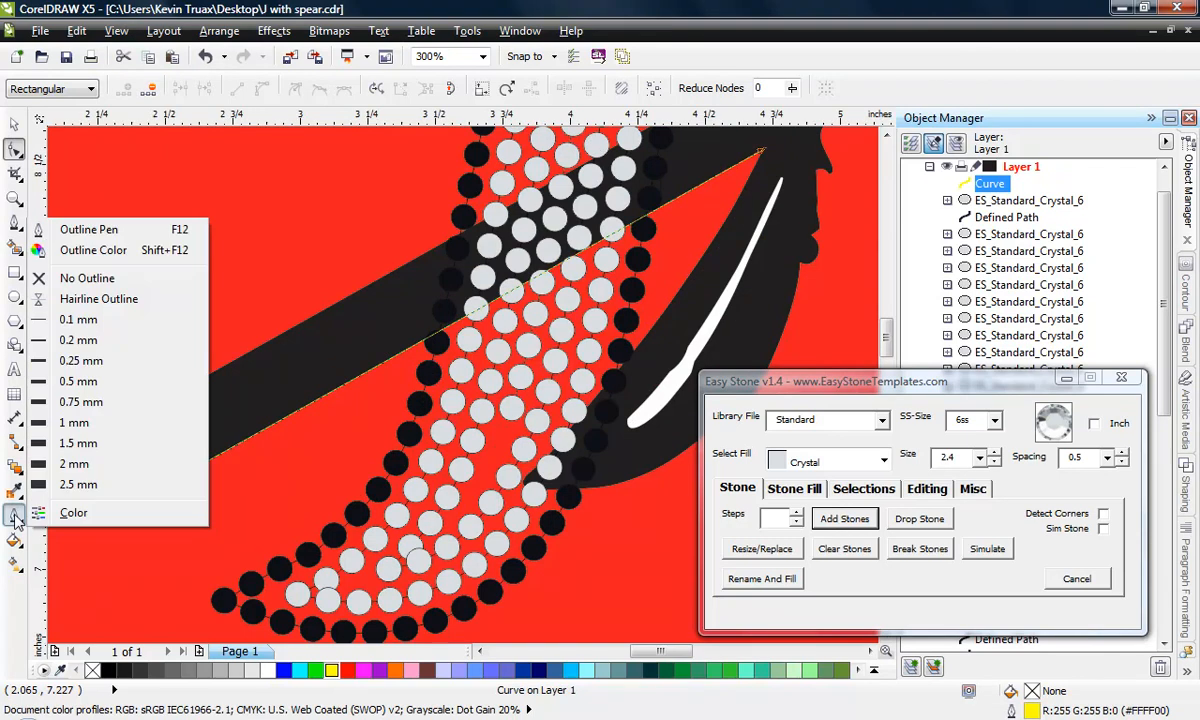
{"action": "left_click", "coordinate": [82, 423]}
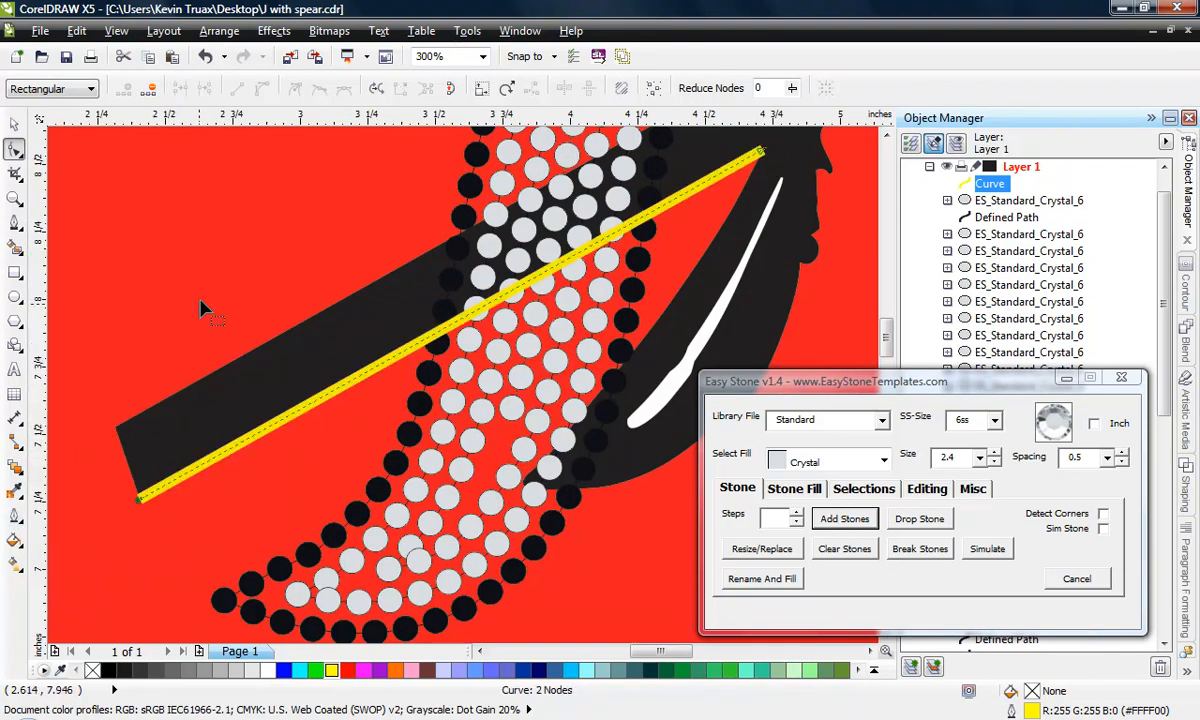
{"action": "left_click", "coordinate": [14, 124]}
{"action": "key", "text": "Escape"}
Step: Draw a straight Pen line about 0.59 inches wide and 1.04 inches high, diagonally across the spear just beyond the white neck bands
{"action": "scroll", "coordinate": [237, 337], "scroll_direction": "down", "scroll_amount": 2}
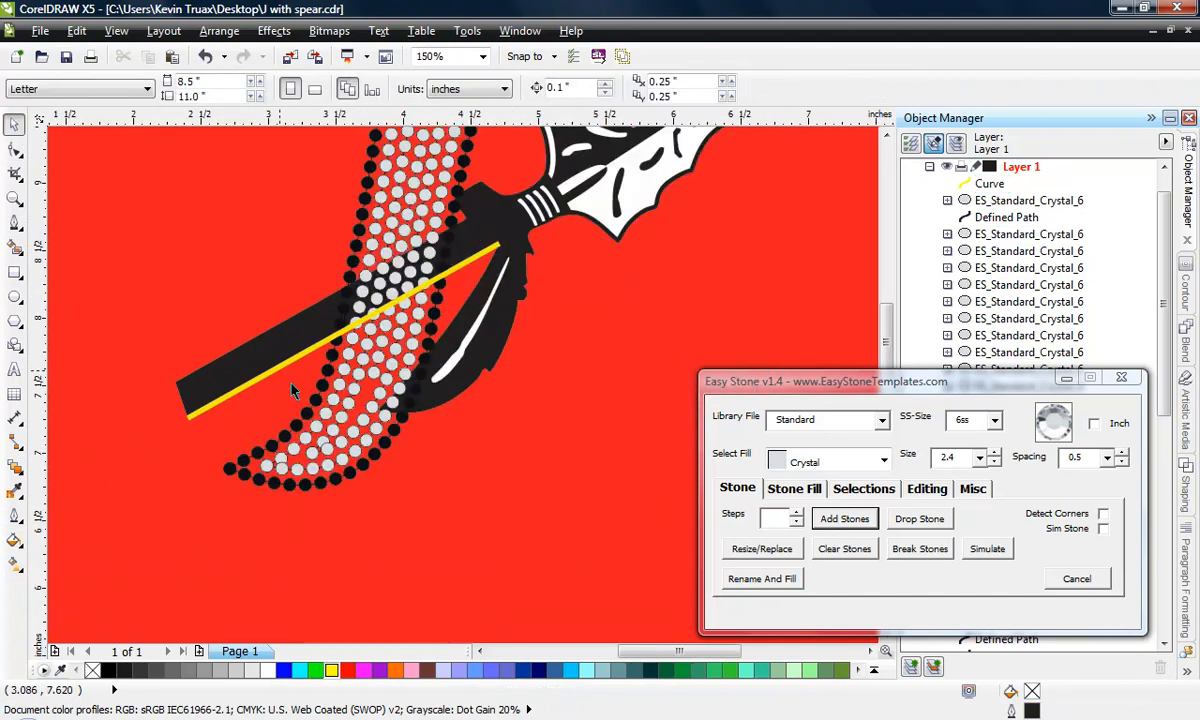
{"action": "scroll", "coordinate": [550, 224], "scroll_direction": "up", "scroll_amount": 2}
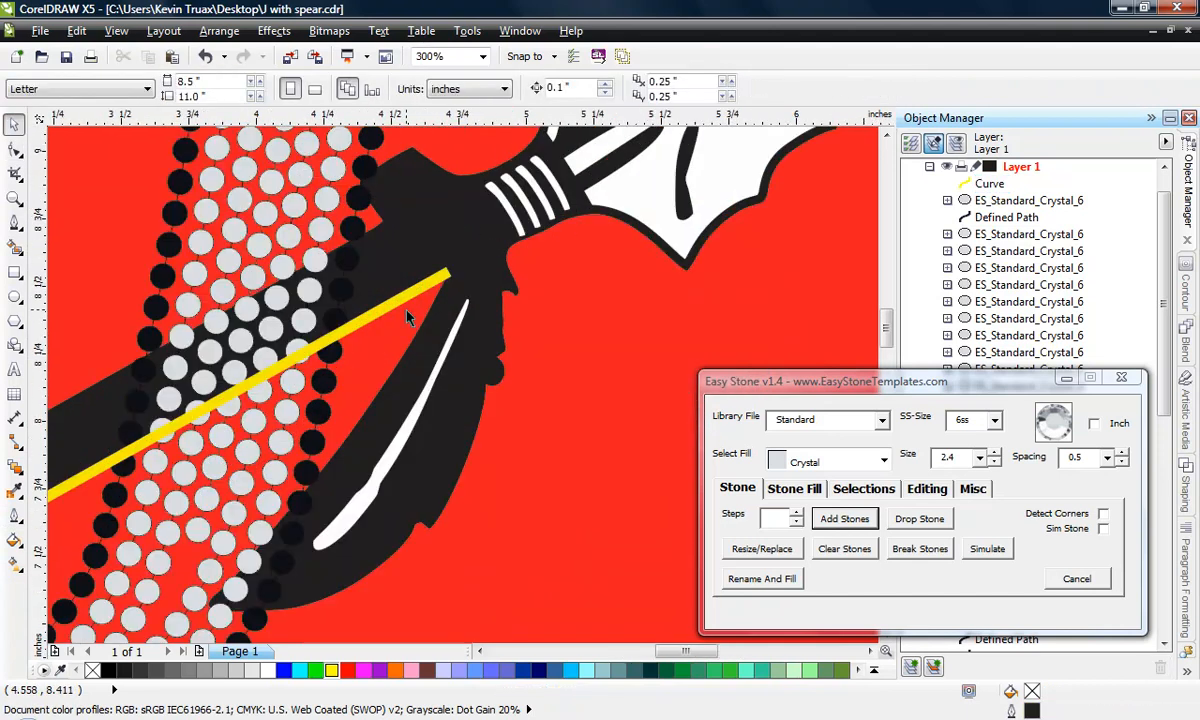
{"action": "scroll", "coordinate": [568, 270], "scroll_direction": "down", "scroll_amount": 4}
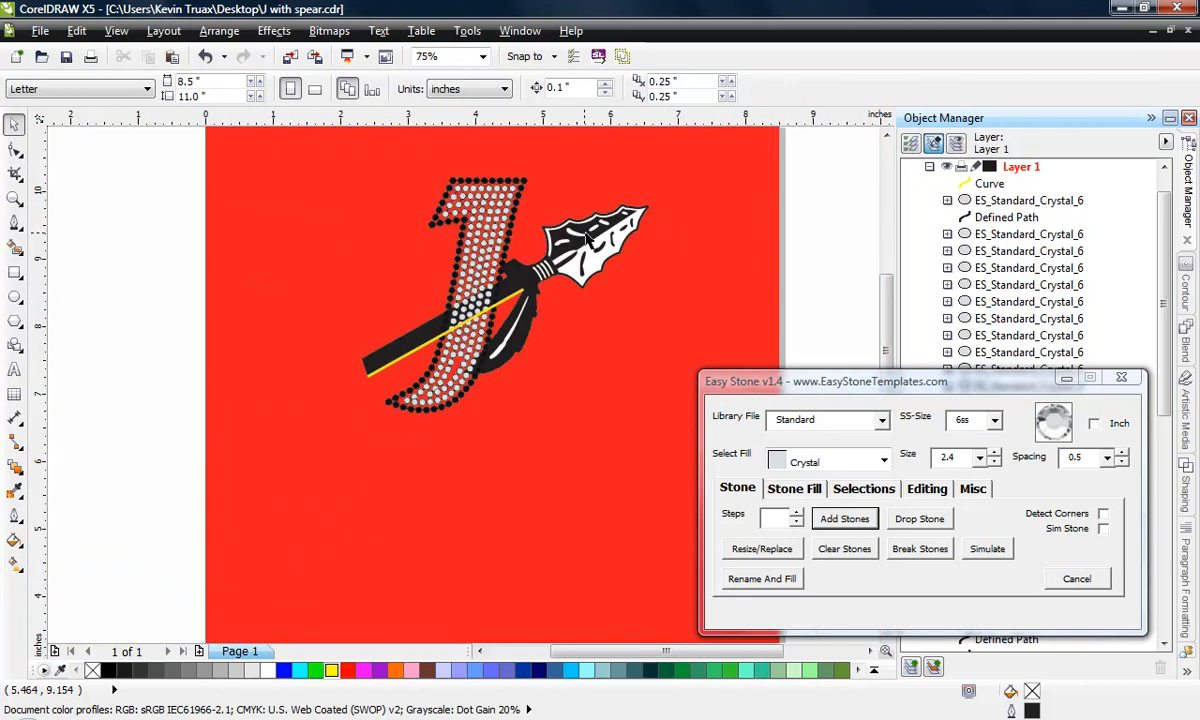
{"action": "scroll", "coordinate": [400, 275], "scroll_direction": "up", "scroll_amount": 4}
{"action": "scroll", "coordinate": [585, 308], "scroll_direction": "down", "scroll_amount": 1}
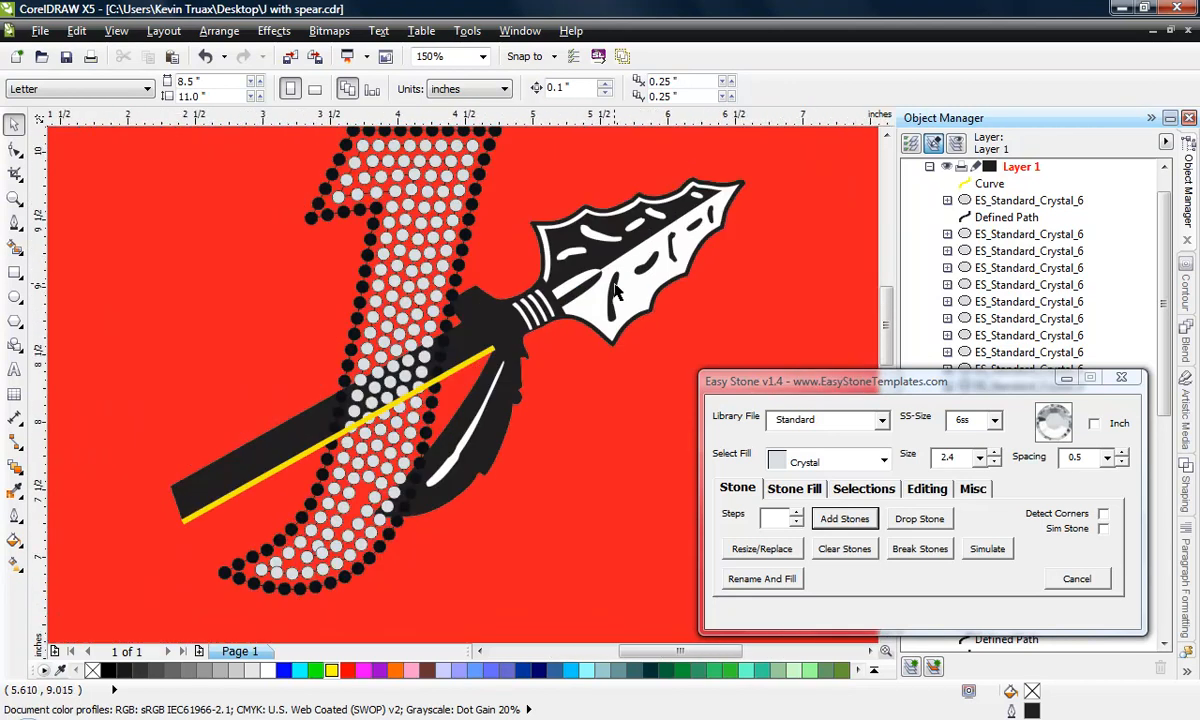
{"action": "left_click", "coordinate": [14, 222]}
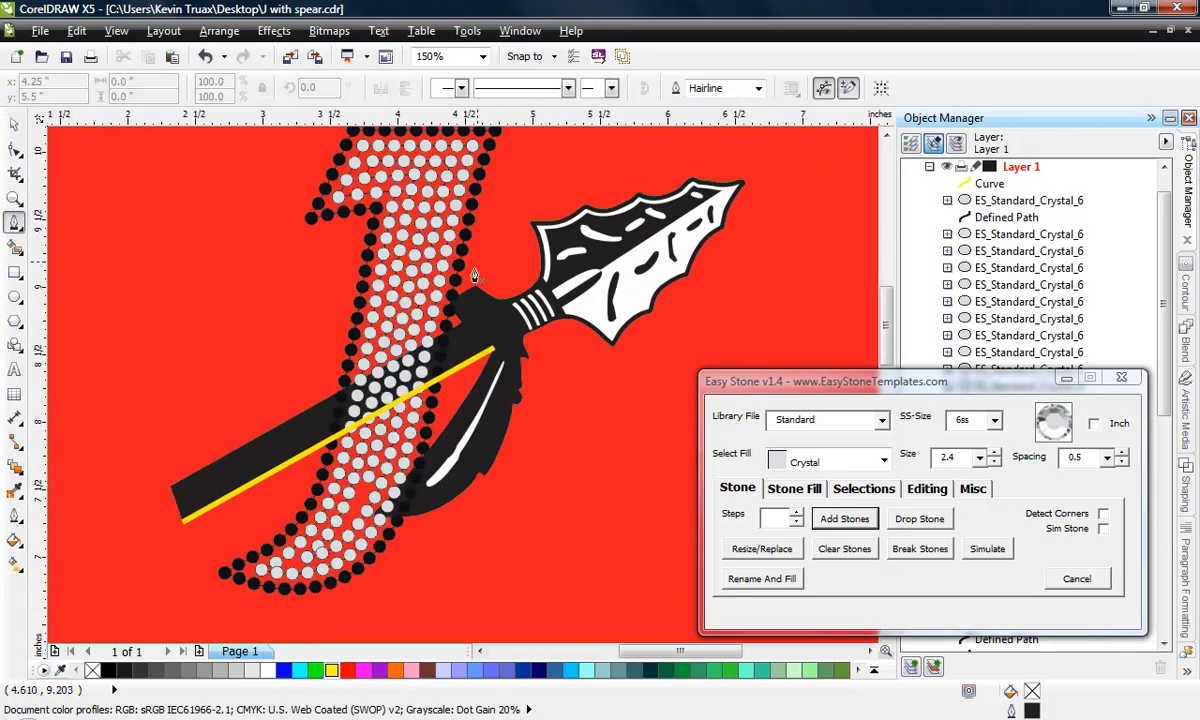
{"action": "left_click", "coordinate": [565, 275]}
{"action": "left_click", "coordinate": [478, 199]}
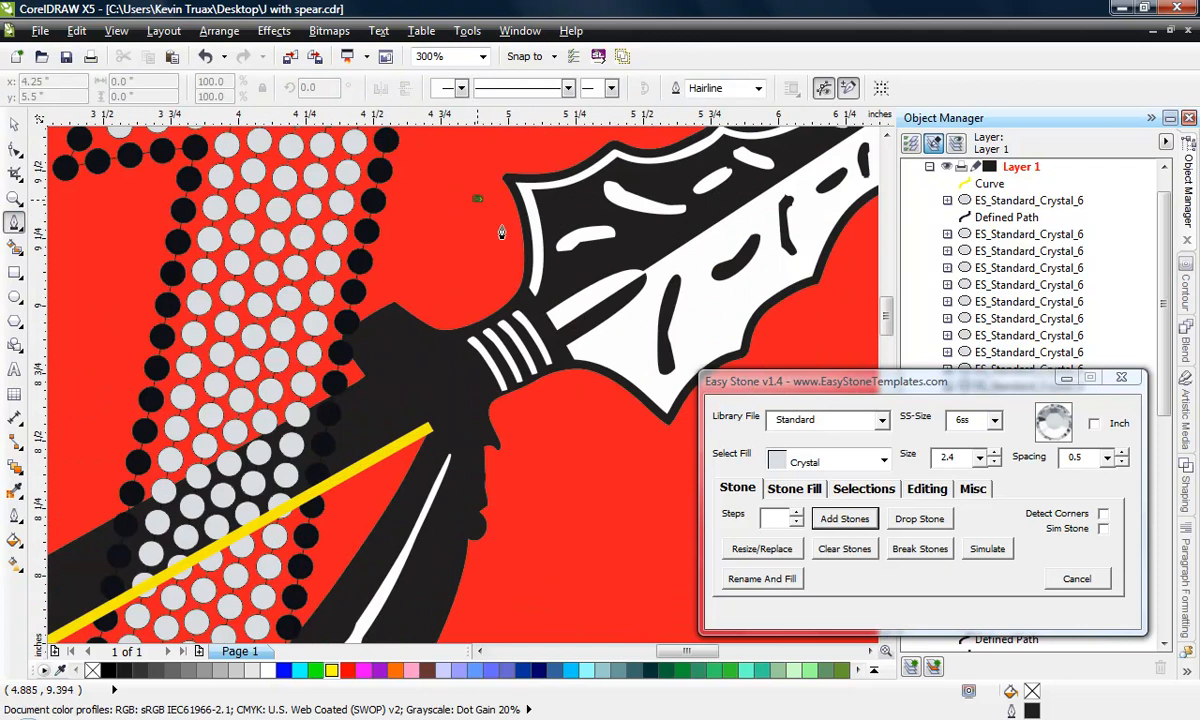
{"action": "left_click", "coordinate": [637, 484]}
{"action": "key", "text": "space"}
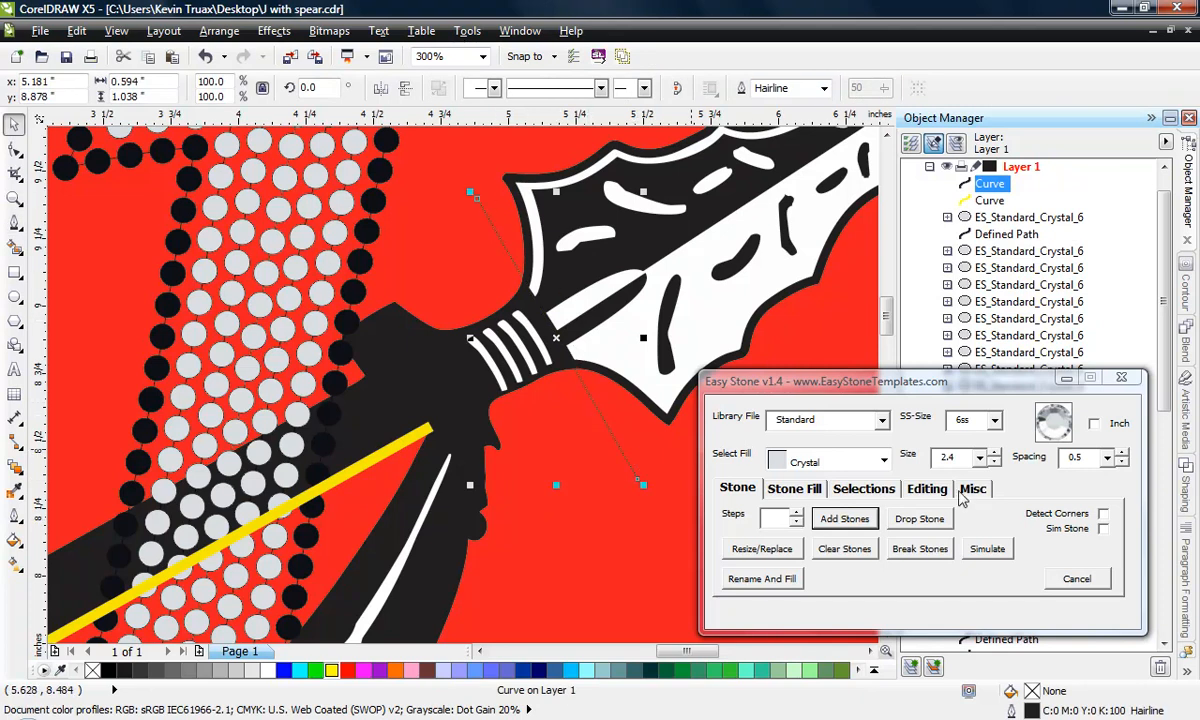
Step: Mark the line across the spear neck as the cut/trim object and extend the yellow shaft line to it
{"action": "left_click", "coordinate": [936, 495]}
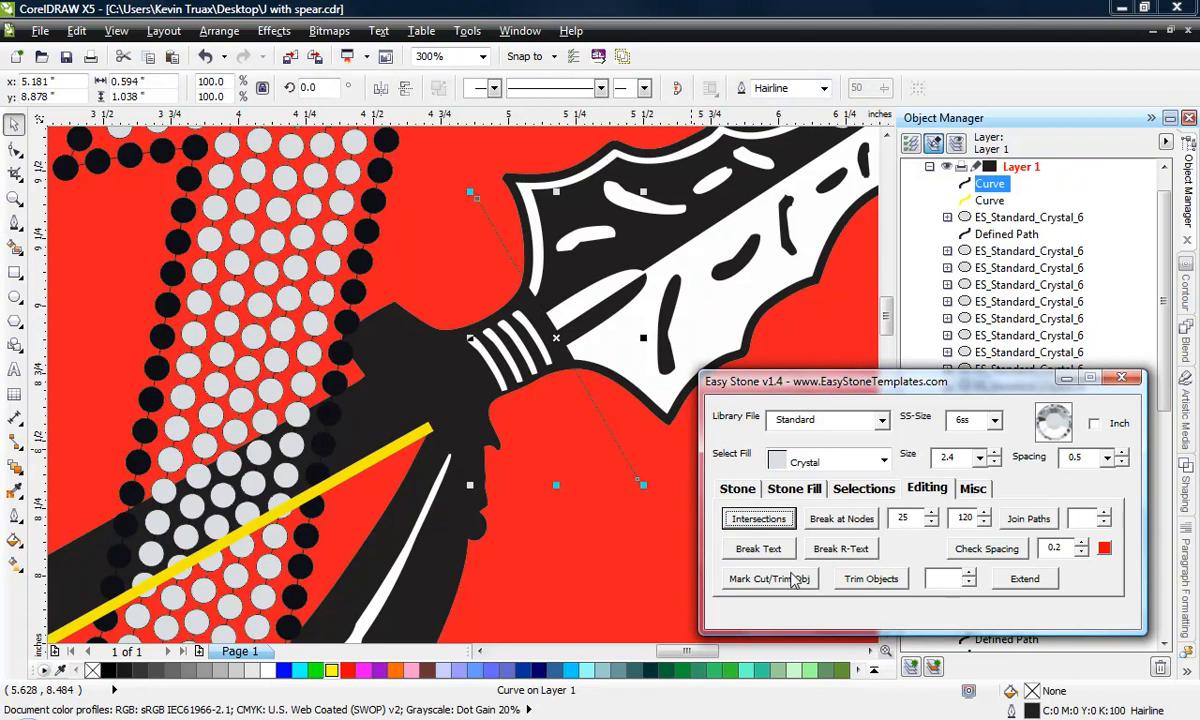
{"action": "left_click", "coordinate": [787, 587]}
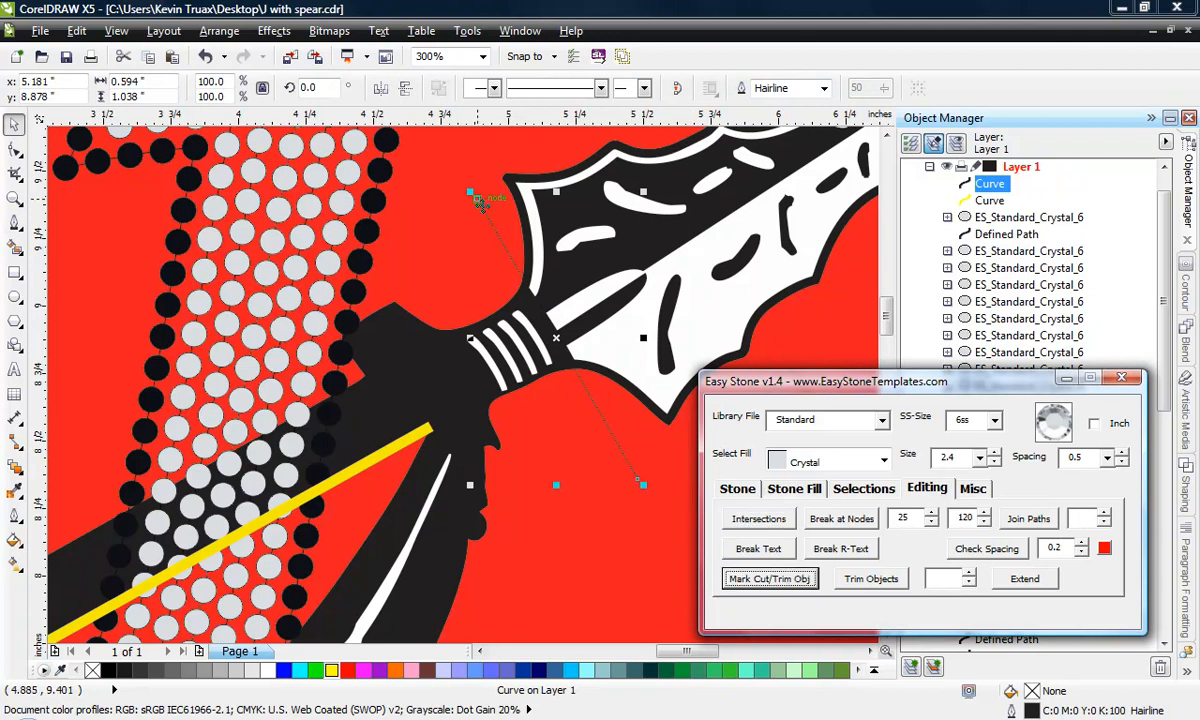
{"action": "left_click", "coordinate": [380, 432]}
{"action": "left_click", "coordinate": [410, 442]}
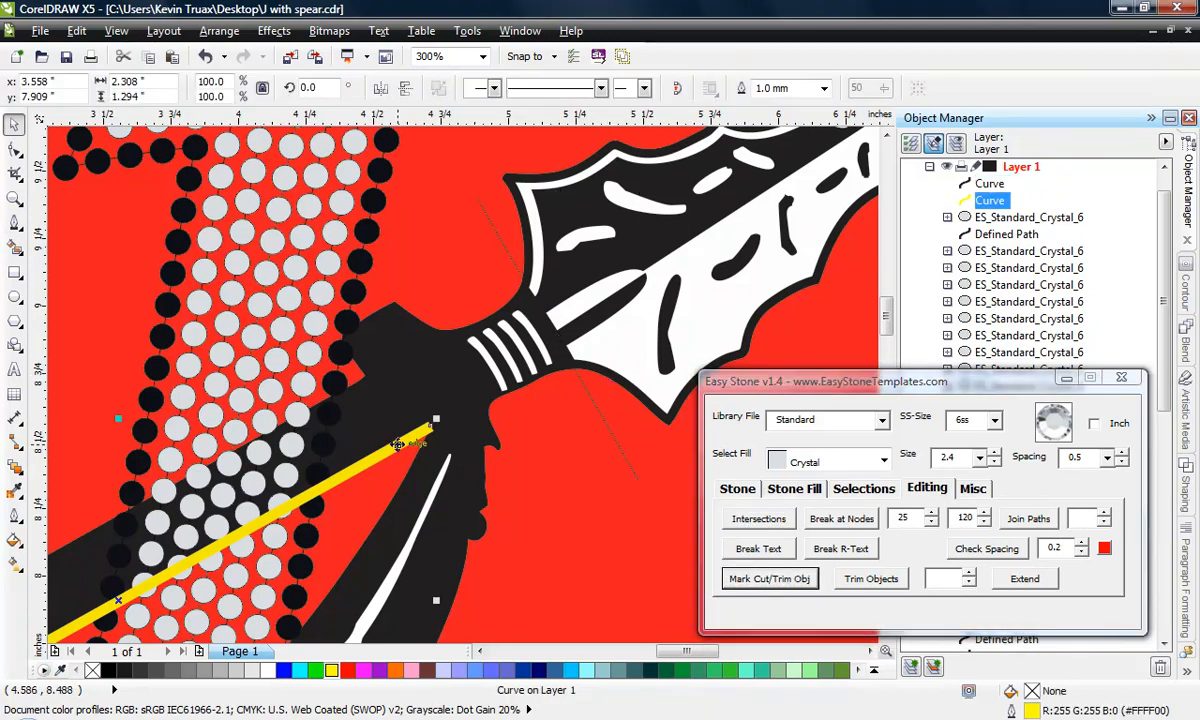
{"action": "left_click", "coordinate": [1020, 579]}
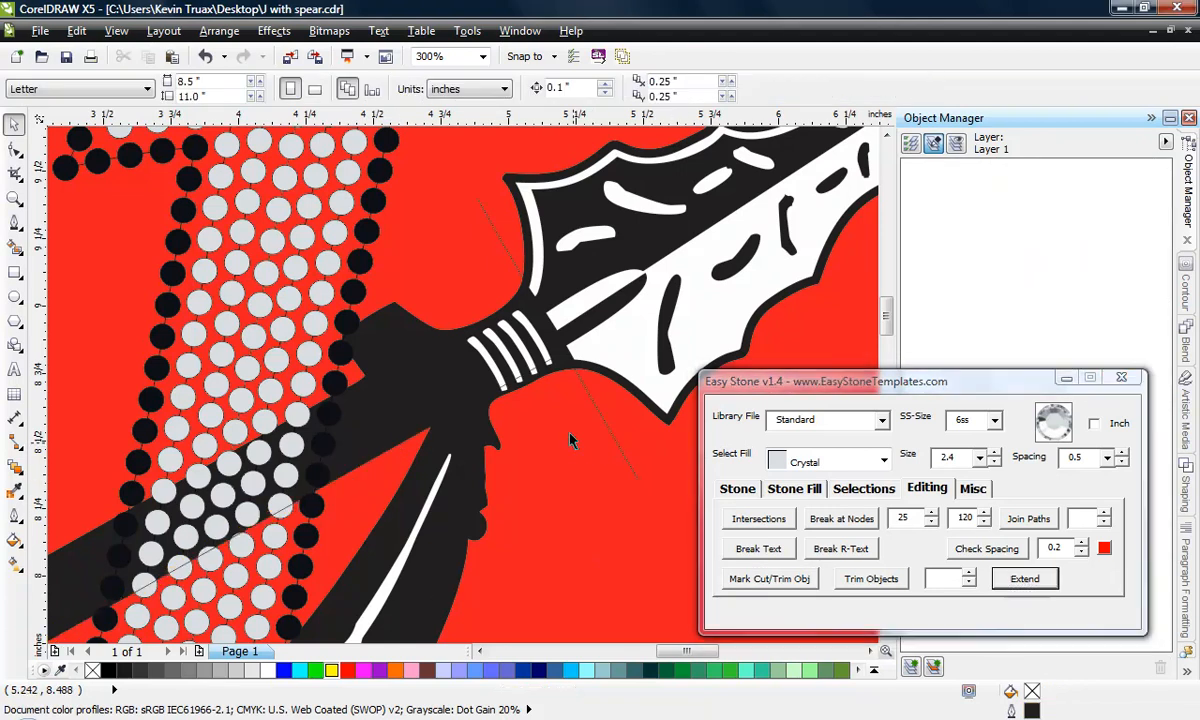
Step: Give the extended shaft line a yellow outline 1 mm wide
{"action": "scroll", "coordinate": [560, 400], "scroll_direction": "down", "scroll_amount": 1}
{"action": "scroll", "coordinate": [546, 358], "scroll_direction": "up", "scroll_amount": 1}
{"action": "scroll", "coordinate": [546, 358], "scroll_direction": "up", "scroll_amount": 1}
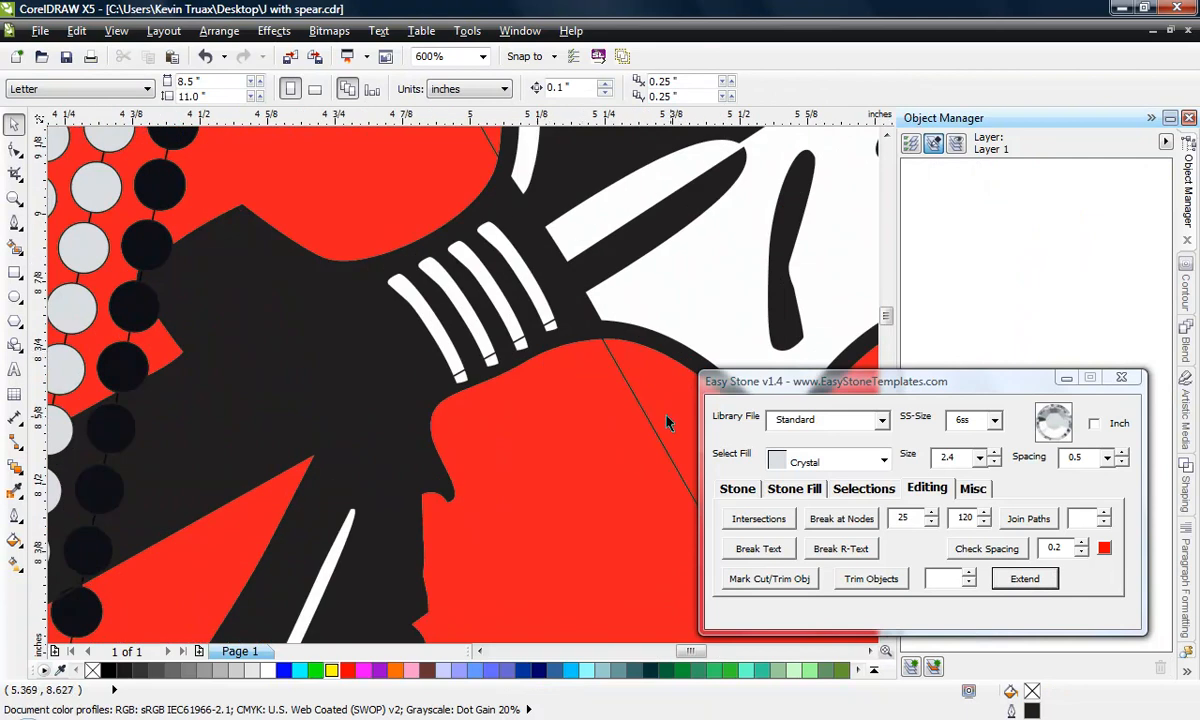
{"action": "left_click", "coordinate": [552, 330]}
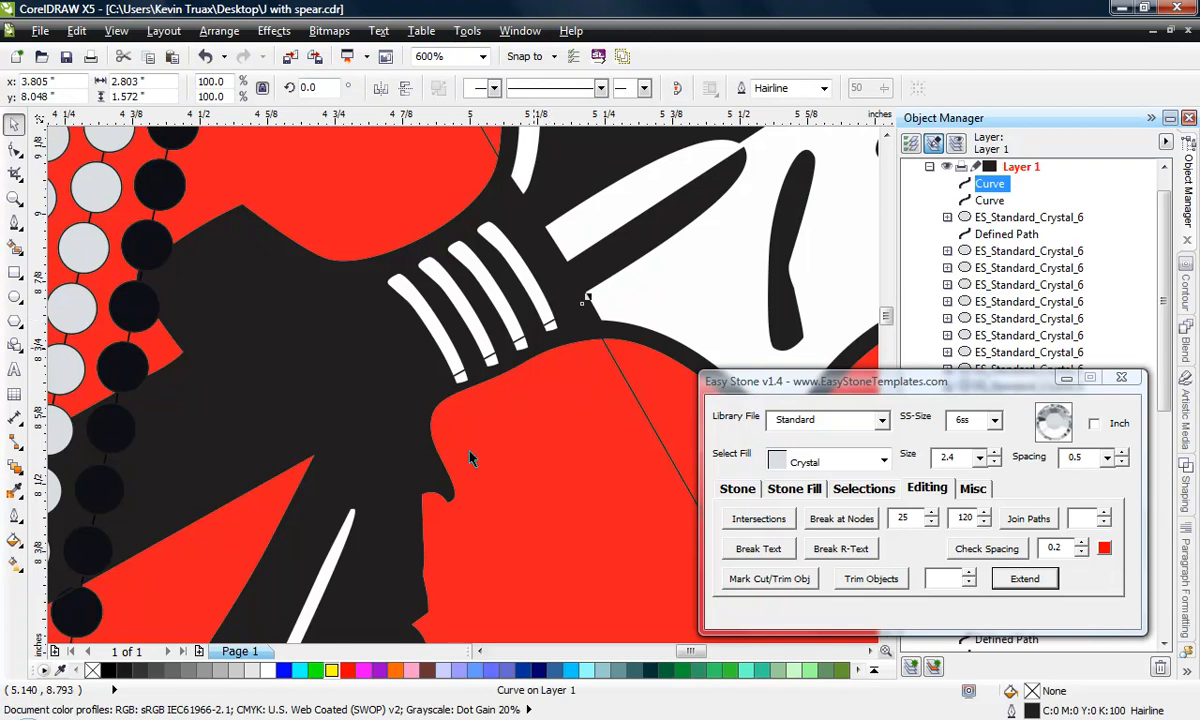
{"action": "right_click", "coordinate": [331, 671]}
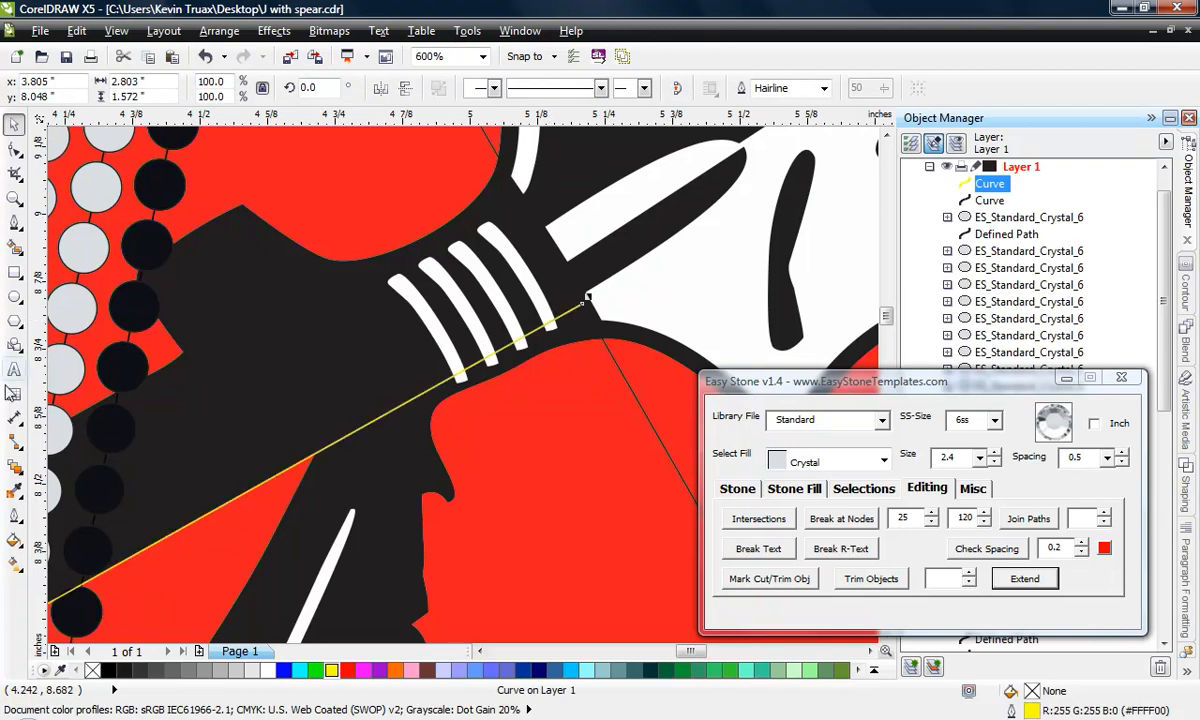
{"action": "left_click", "coordinate": [16, 516]}
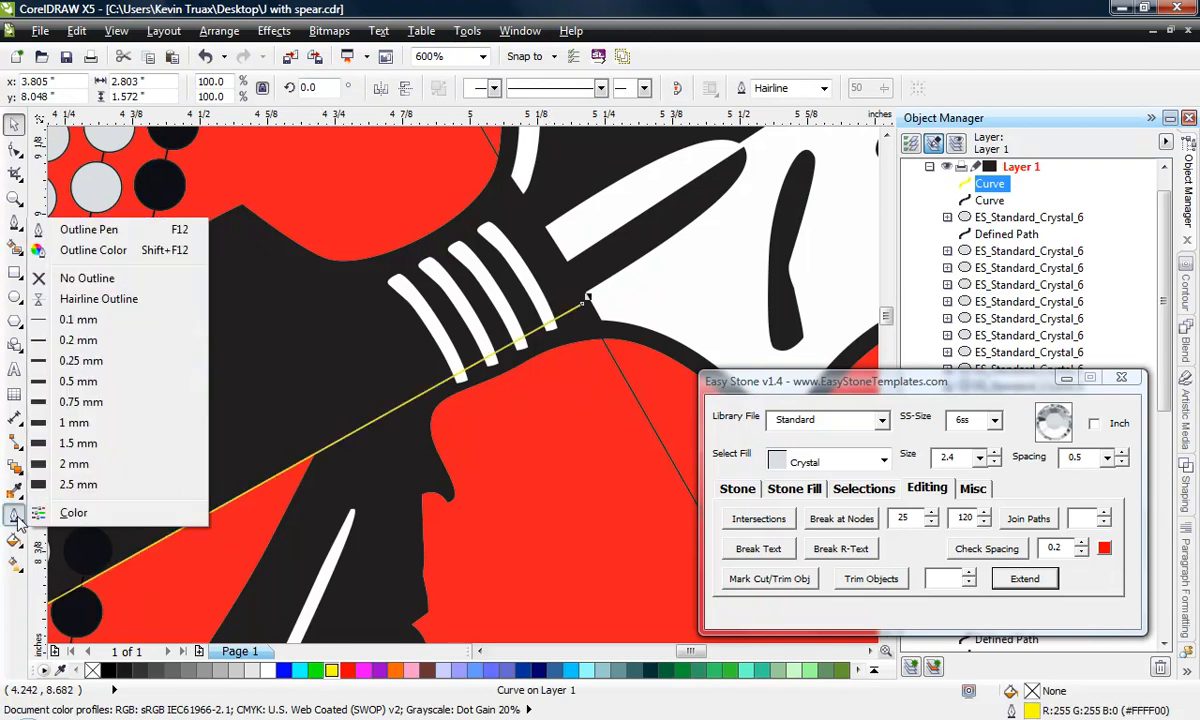
{"action": "left_click", "coordinate": [72, 422]}
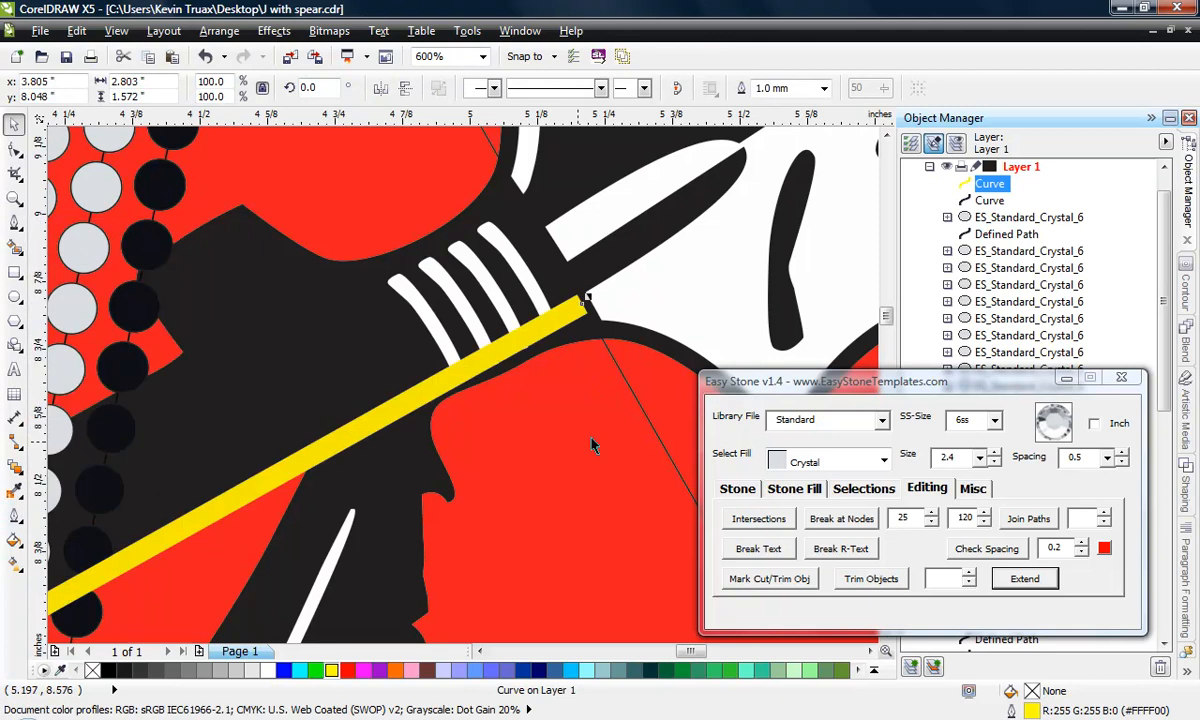
Step: Delete the boundary line drawn across the spear neck
{"action": "left_click", "coordinate": [627, 381]}
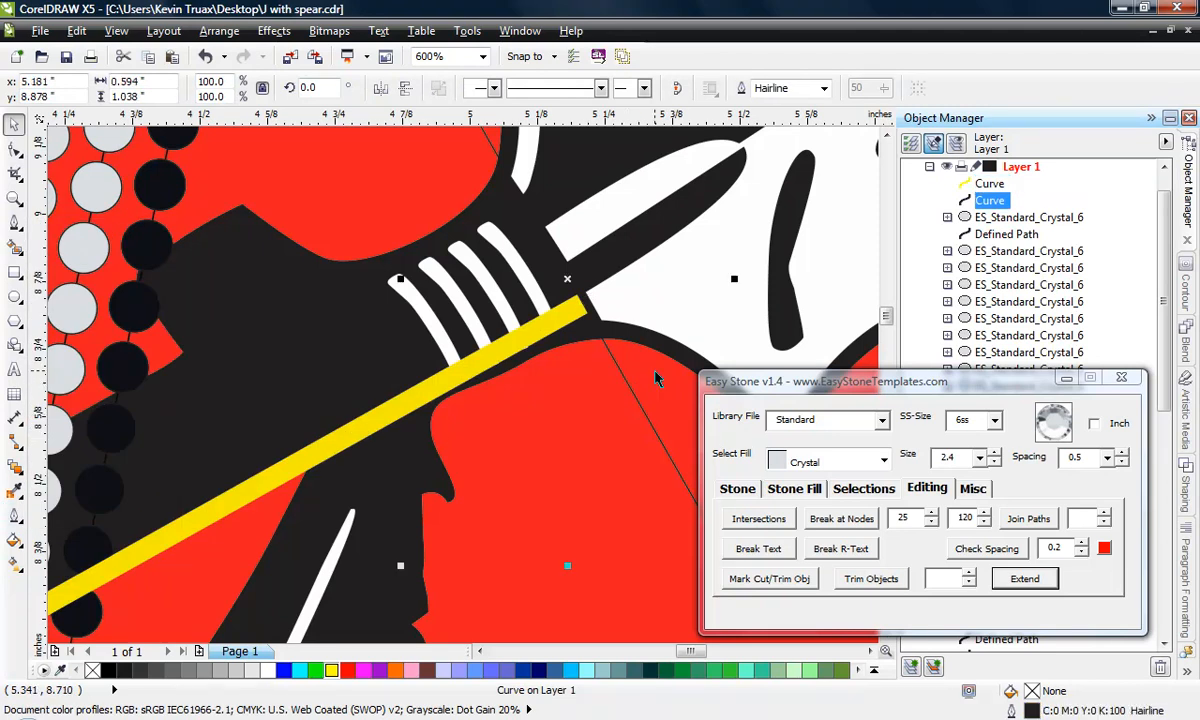
{"action": "key", "text": "Delete"}
{"action": "scroll", "coordinate": [610, 381], "scroll_direction": "down", "scroll_amount": 1}
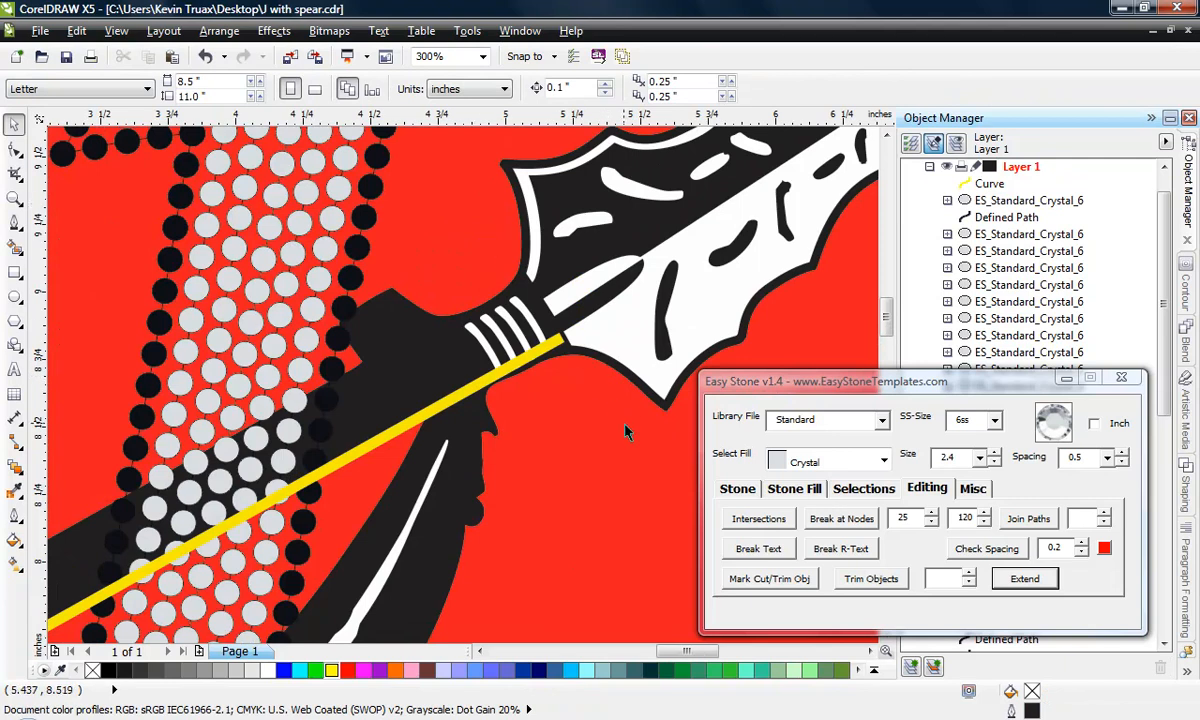
Step: Use Stone Fill to create two successive 2.9 mm offset copies of the yellow line across the spear shaft, and deselect them
{"action": "scroll", "coordinate": [622, 318], "scroll_direction": "down", "scroll_amount": 1}
{"action": "scroll", "coordinate": [440, 425], "scroll_direction": "up", "scroll_amount": 1}
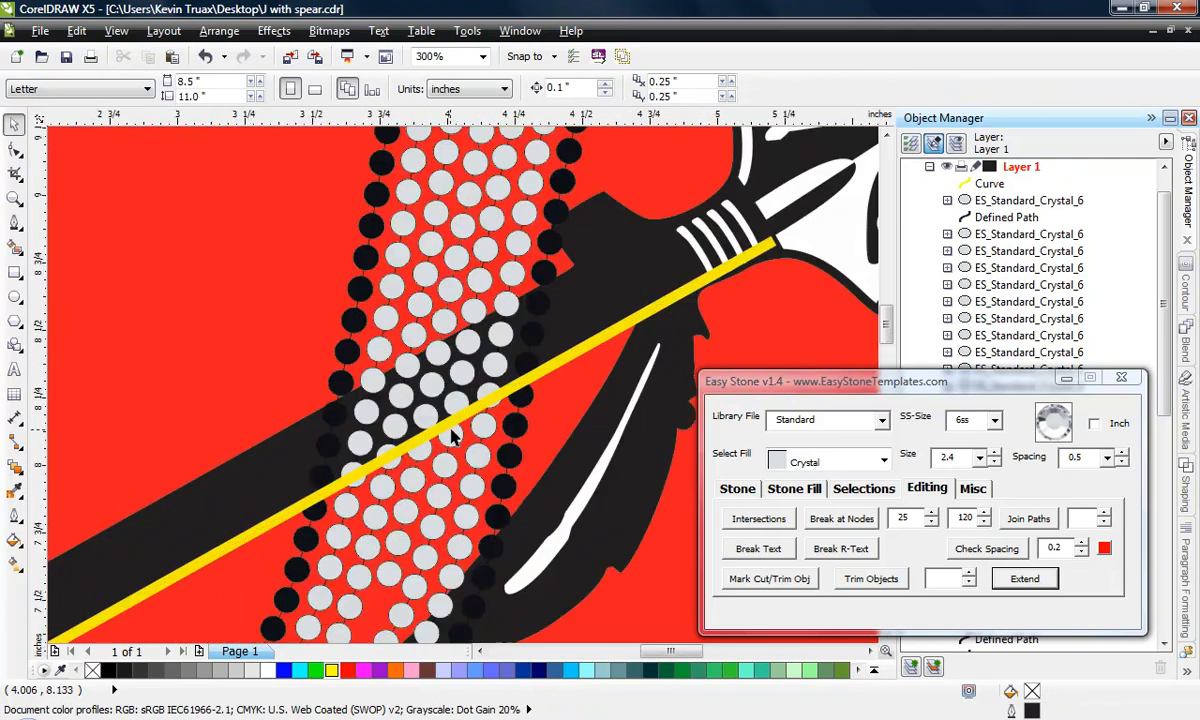
{"action": "left_click", "coordinate": [794, 488]}
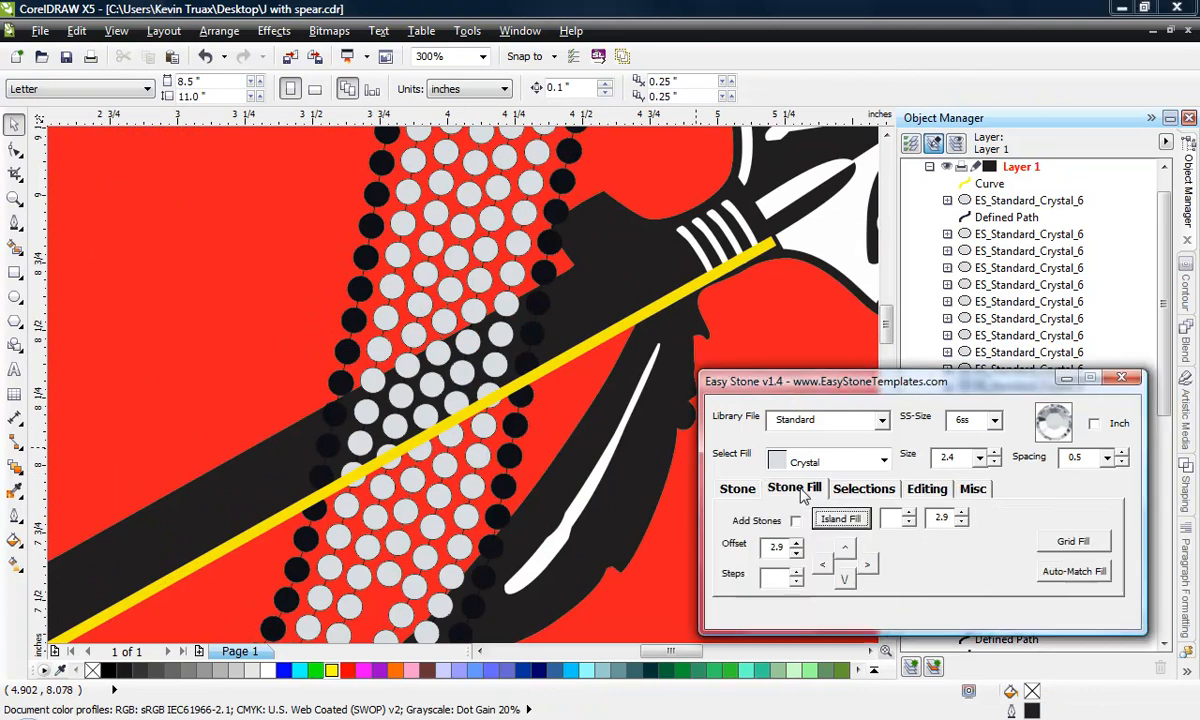
{"action": "double_click", "coordinate": [774, 546]}
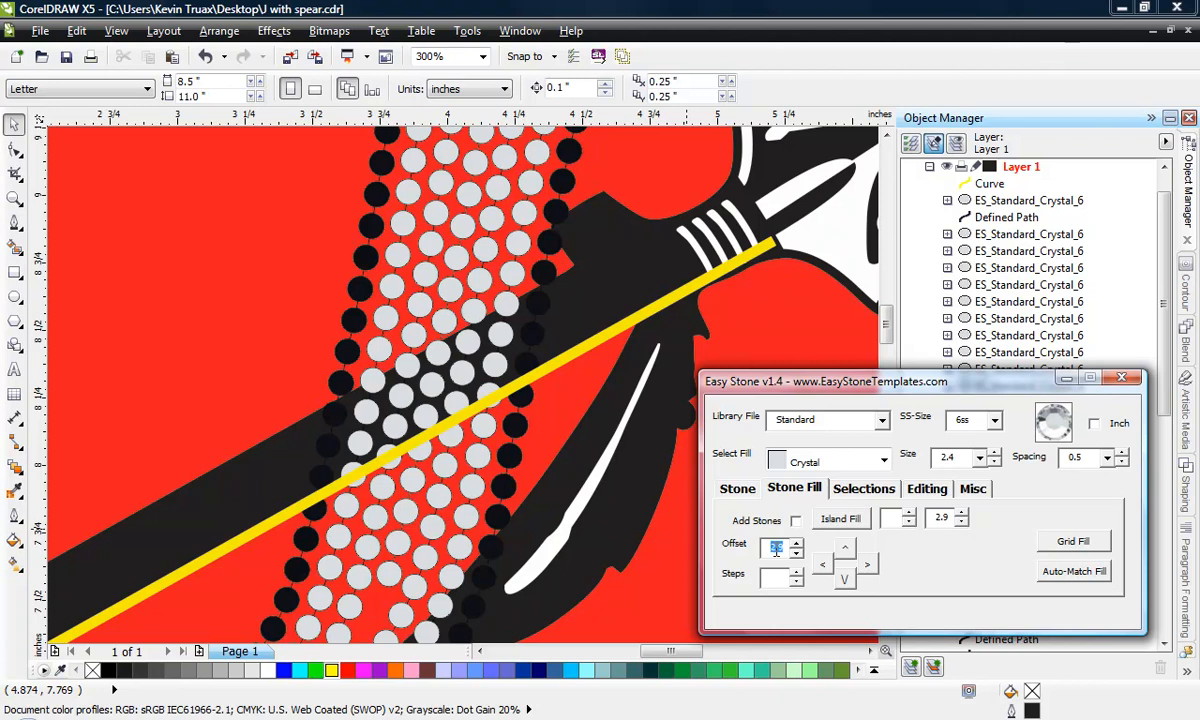
{"action": "left_click", "coordinate": [741, 316]}
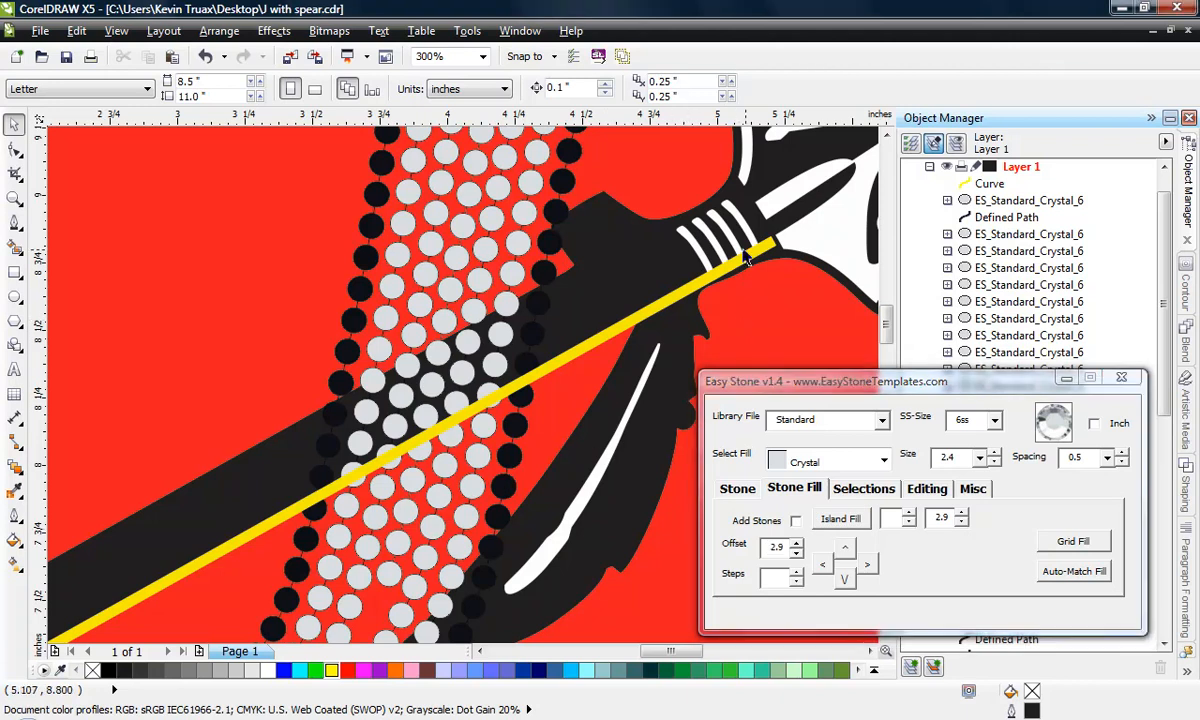
{"action": "scroll", "coordinate": [741, 249], "scroll_direction": "down", "scroll_amount": 1}
{"action": "left_click", "coordinate": [501, 389]}
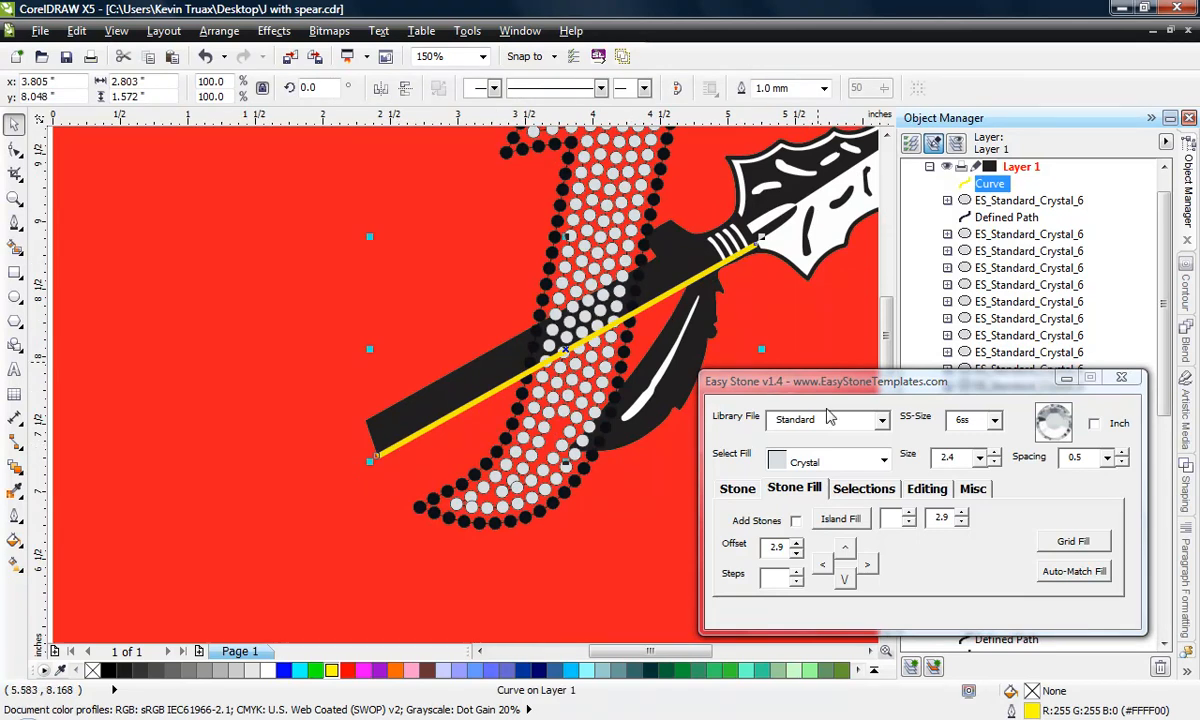
{"action": "left_click", "coordinate": [825, 566]}
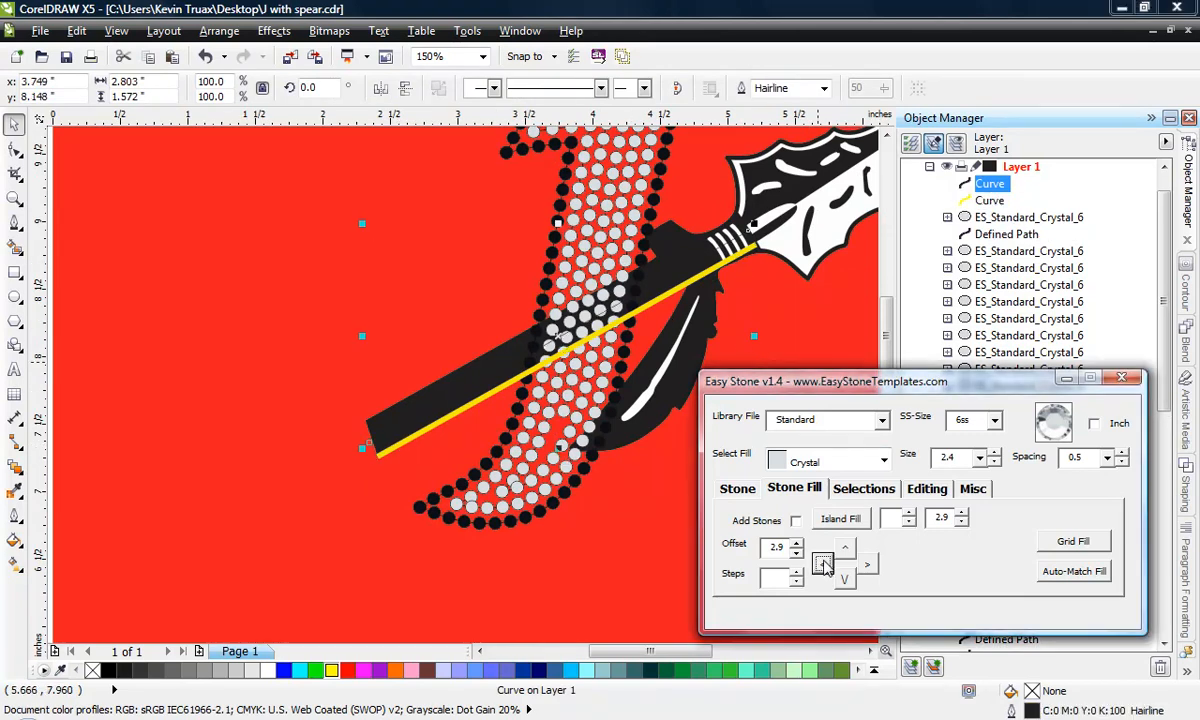
{"action": "left_click", "coordinate": [825, 566]}
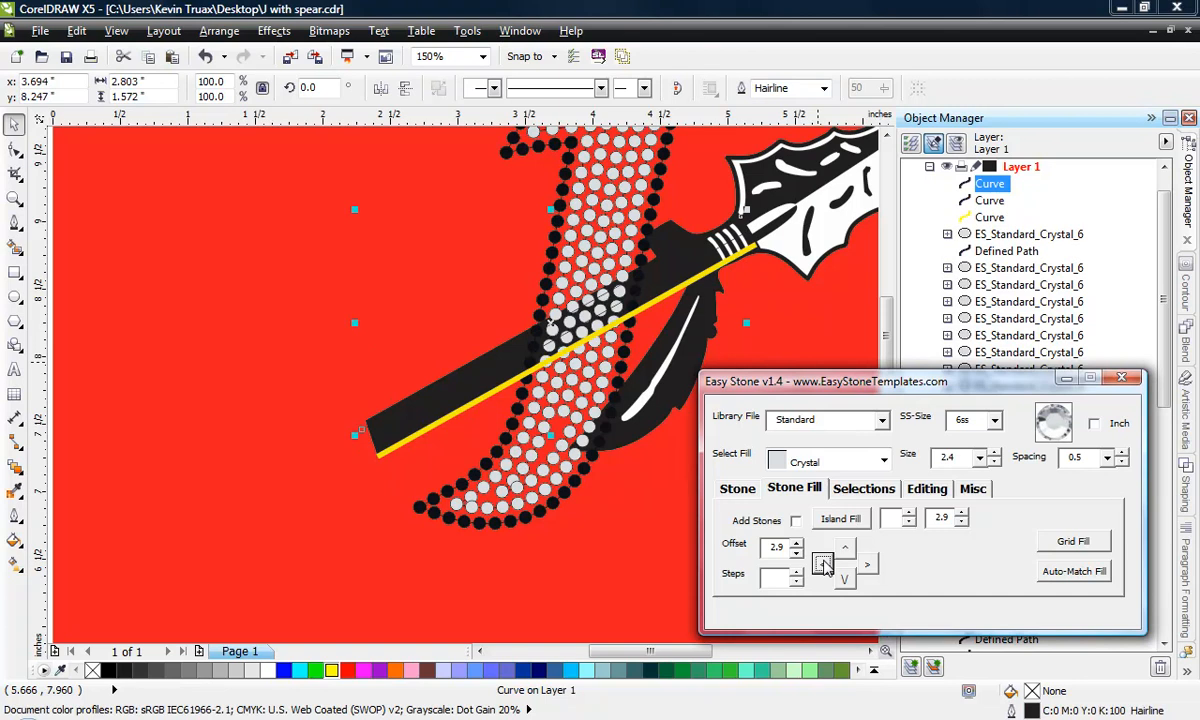
{"action": "left_click", "coordinate": [273, 471]}
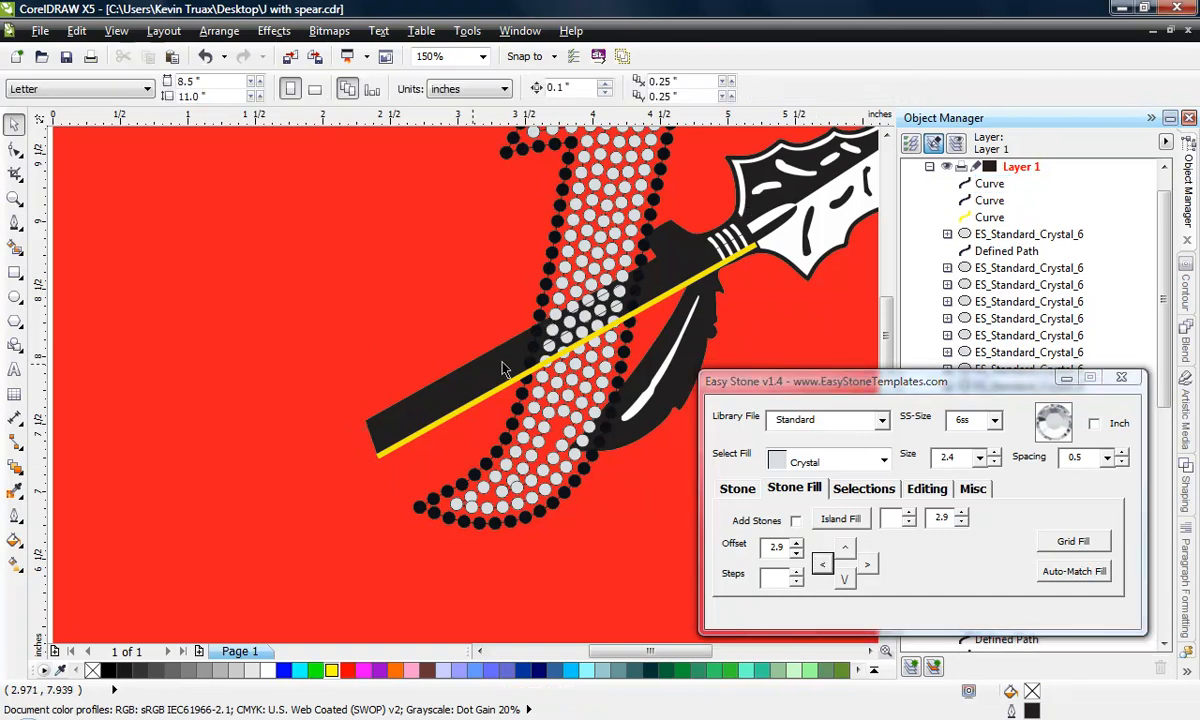
Step: Give the two offset copies of the shaft line a yellow outline 1 mm wide, and deselect them
{"action": "scroll", "coordinate": [491, 336], "scroll_direction": "up", "scroll_amount": 2}
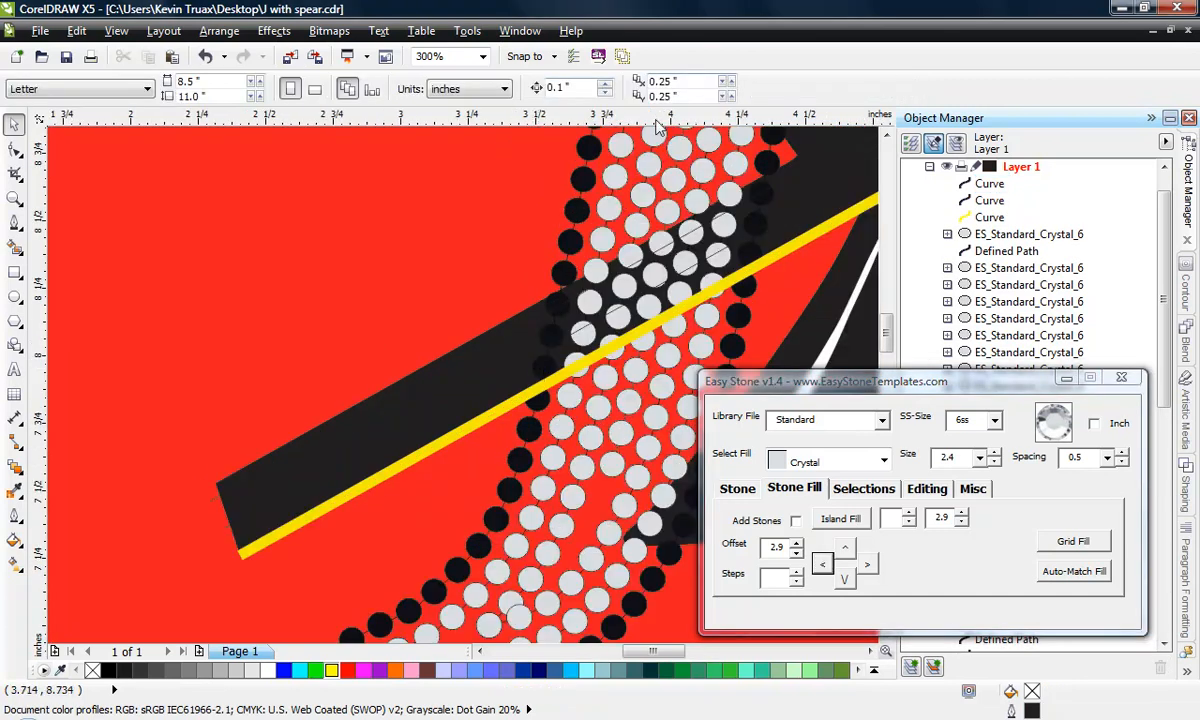
{"action": "scroll", "coordinate": [642, 220], "scroll_direction": "up", "scroll_amount": 2}
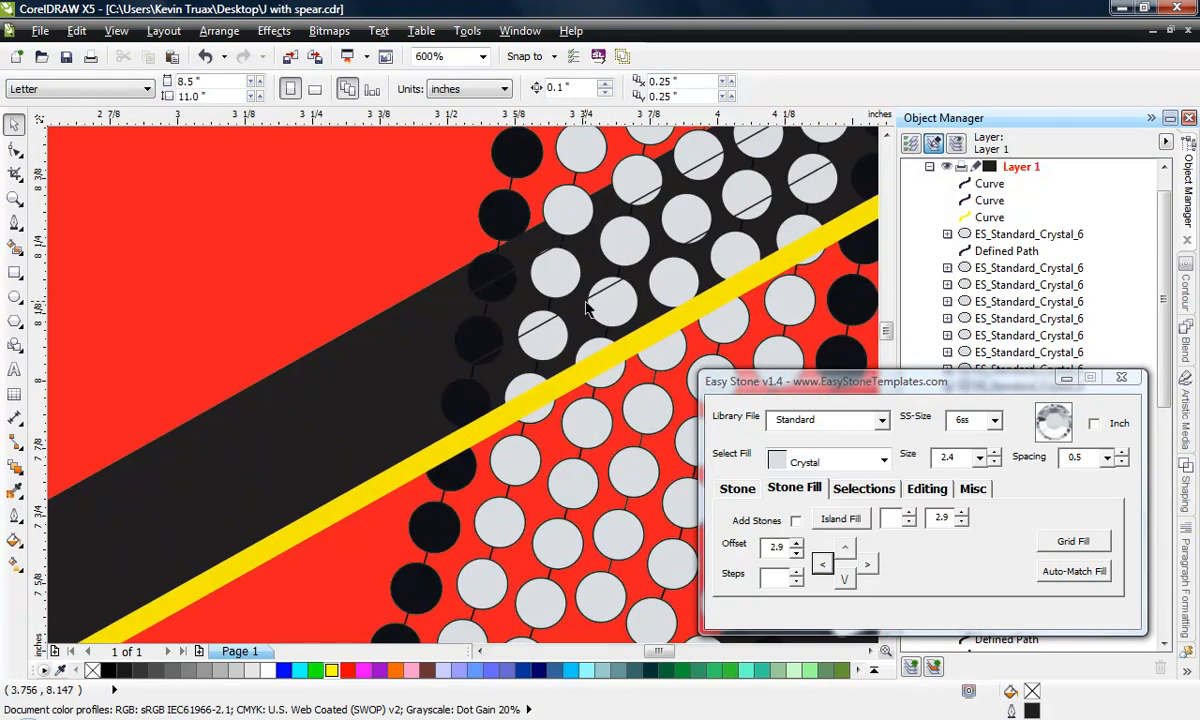
{"action": "left_click", "coordinate": [585, 300]}
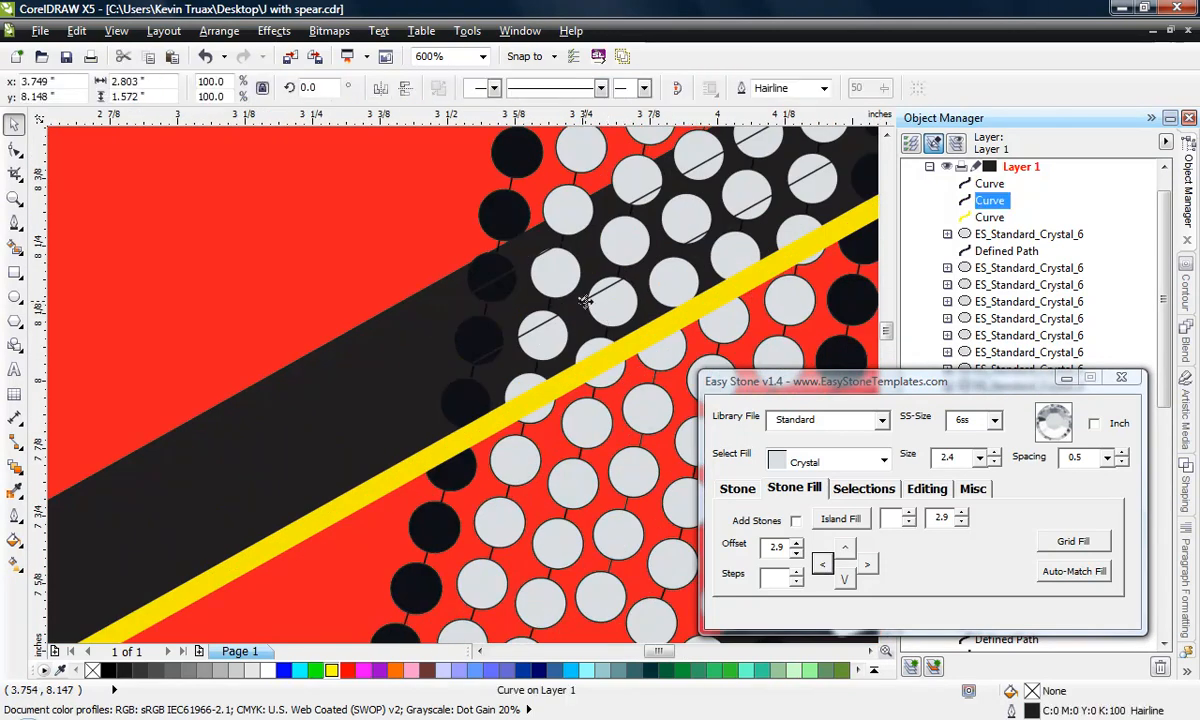
{"action": "left_click", "coordinate": [680, 182], "text": "shift"}
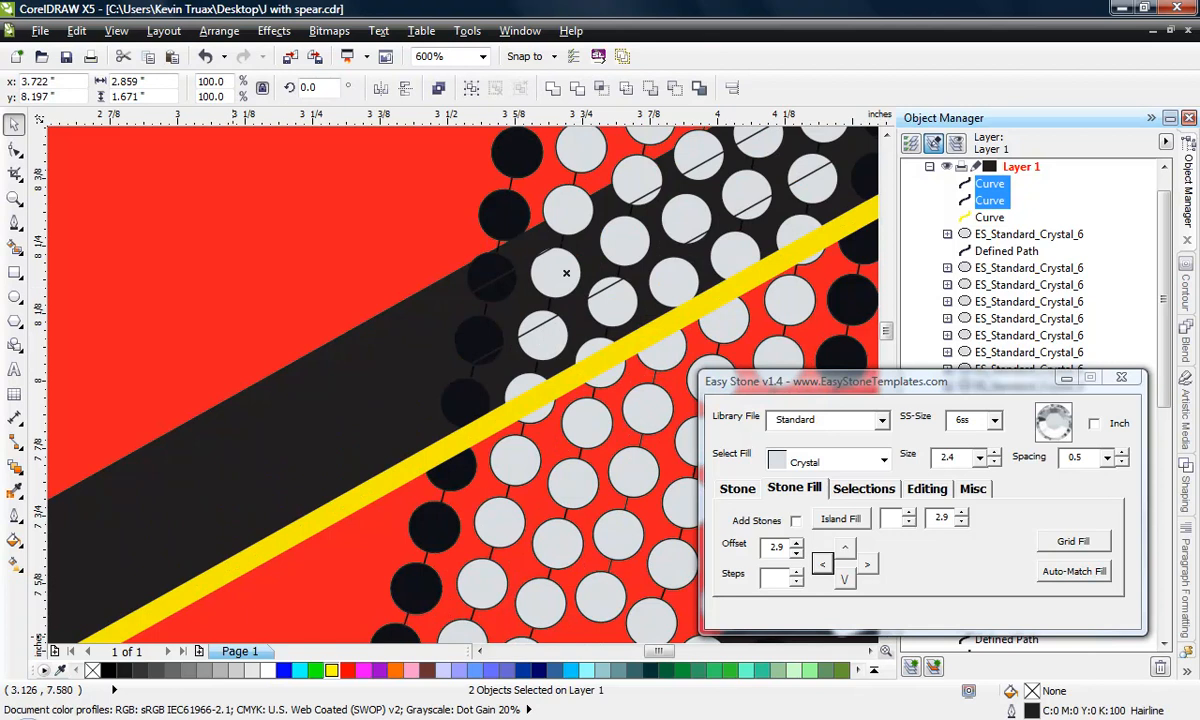
{"action": "right_click", "coordinate": [331, 669]}
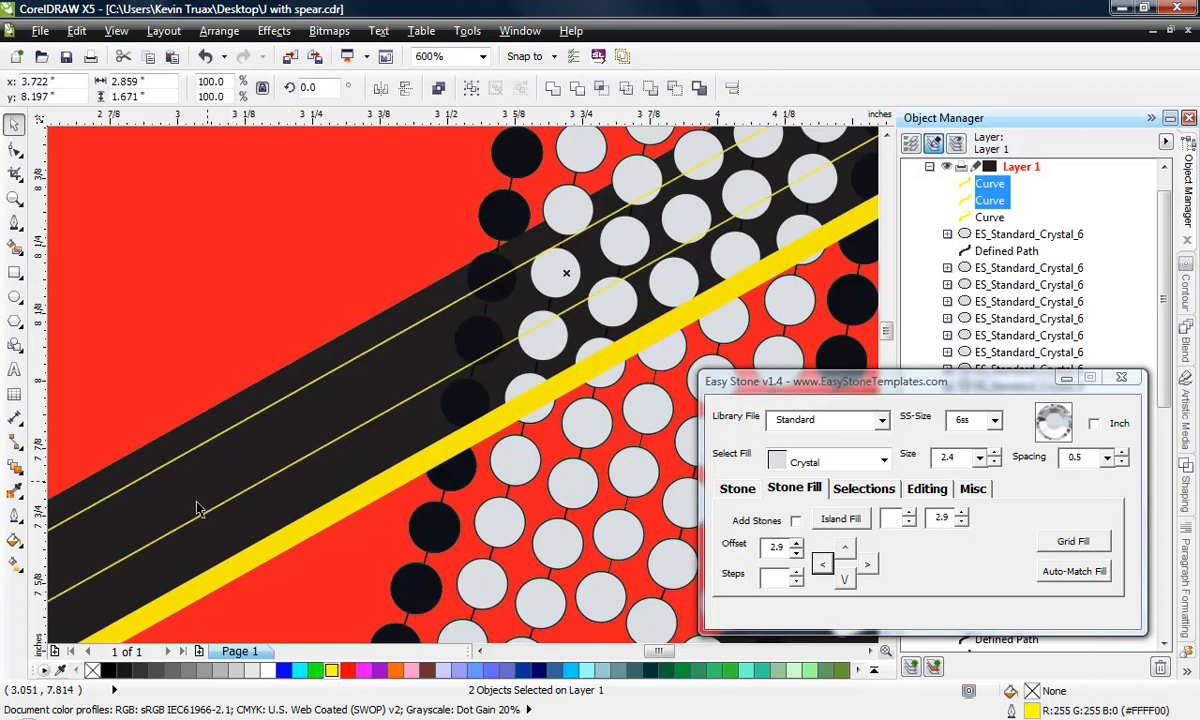
{"action": "left_click", "coordinate": [13, 514]}
{"action": "left_click", "coordinate": [75, 402]}
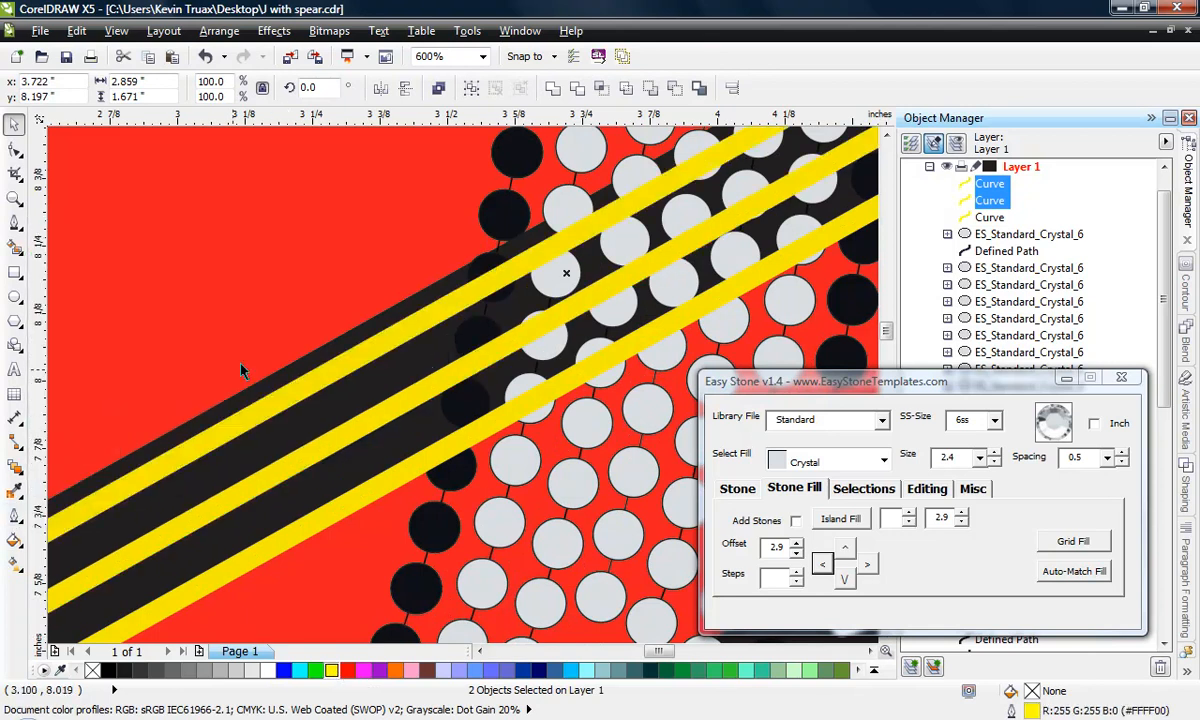
{"action": "left_click", "coordinate": [252, 331]}
Step: Add three nodes to the uppermost yellow line: one just outside each edge of the J and one between them
{"action": "scroll", "coordinate": [460, 285], "scroll_direction": "down", "scroll_amount": 2}
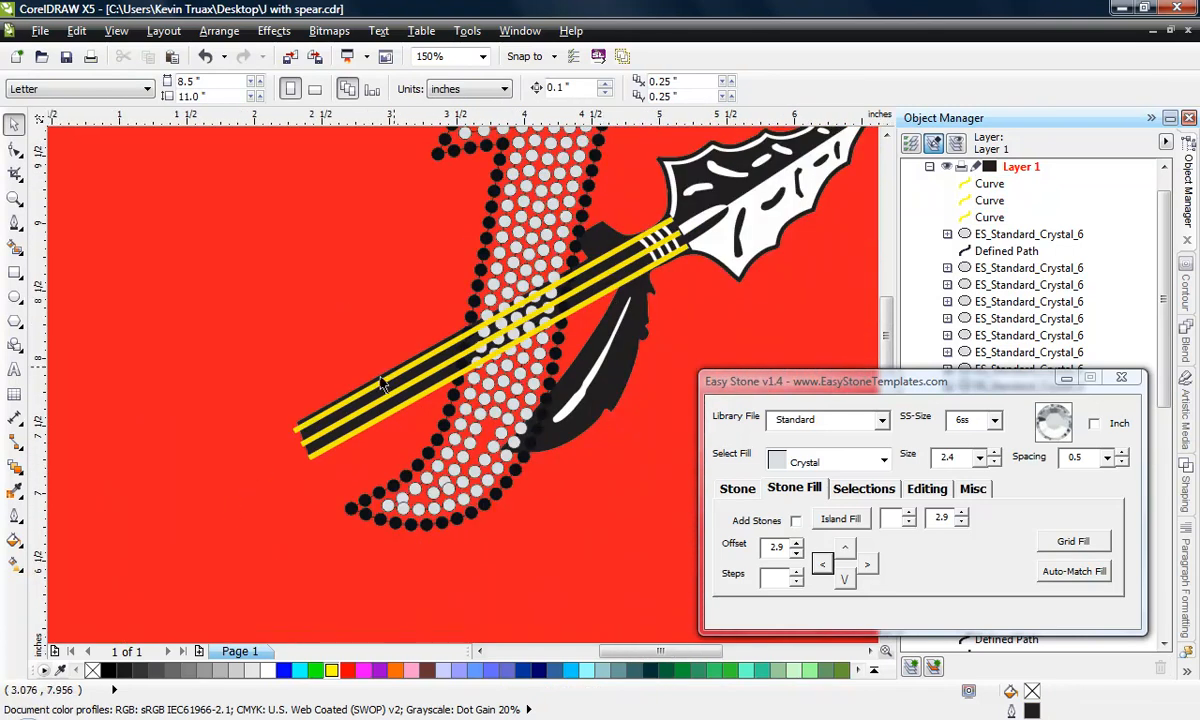
{"action": "scroll", "coordinate": [600, 288], "scroll_direction": "up", "scroll_amount": 1}
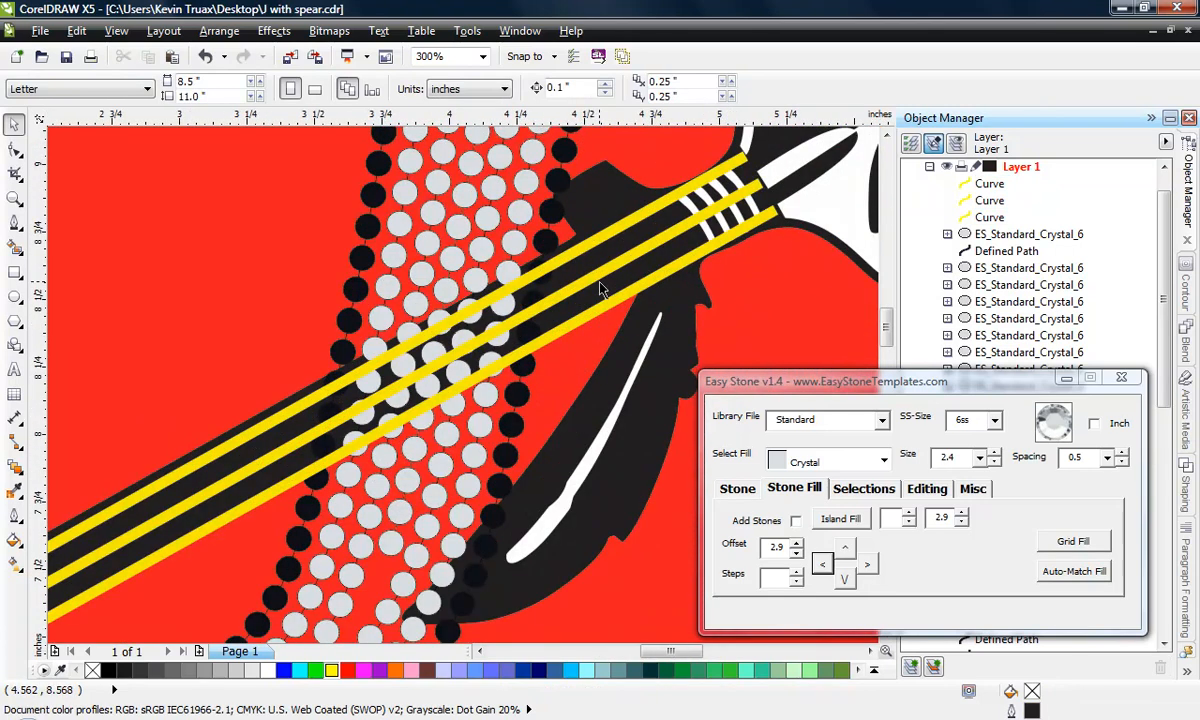
{"action": "scroll", "coordinate": [600, 287], "scroll_direction": "down", "scroll_amount": 1}
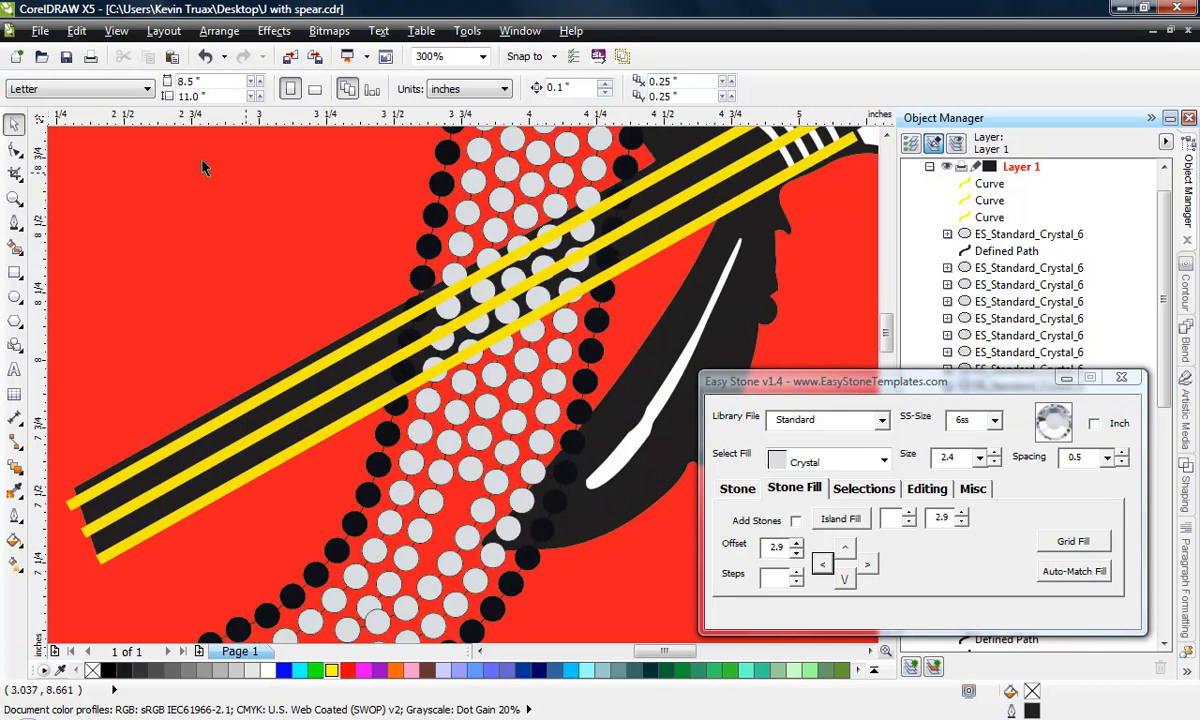
{"action": "left_click", "coordinate": [14, 148]}
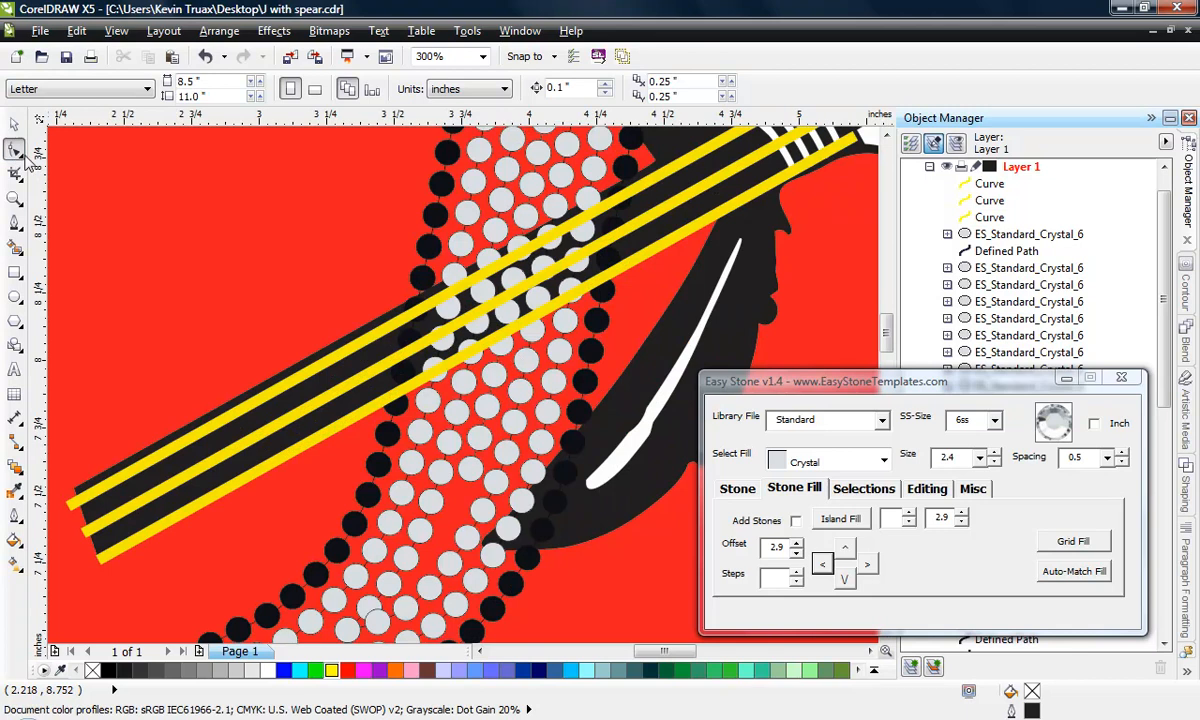
{"action": "left_click", "coordinate": [389, 324]}
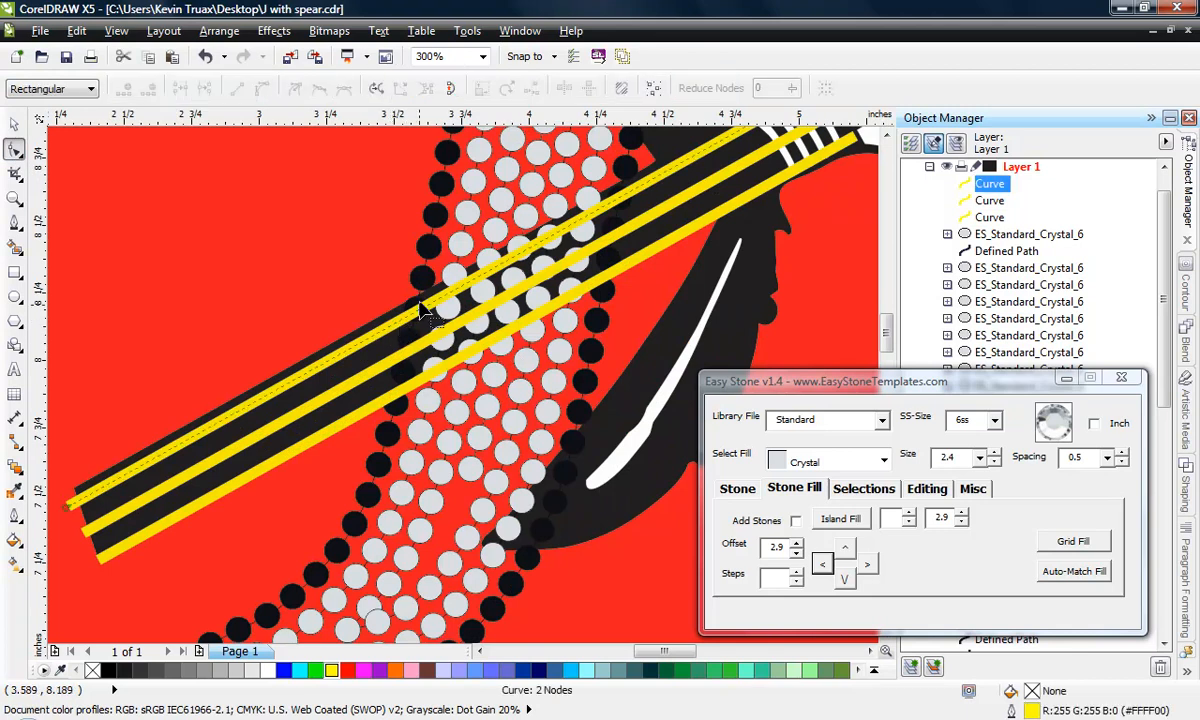
{"action": "scroll", "coordinate": [424, 318], "scroll_direction": "up", "scroll_amount": 2}
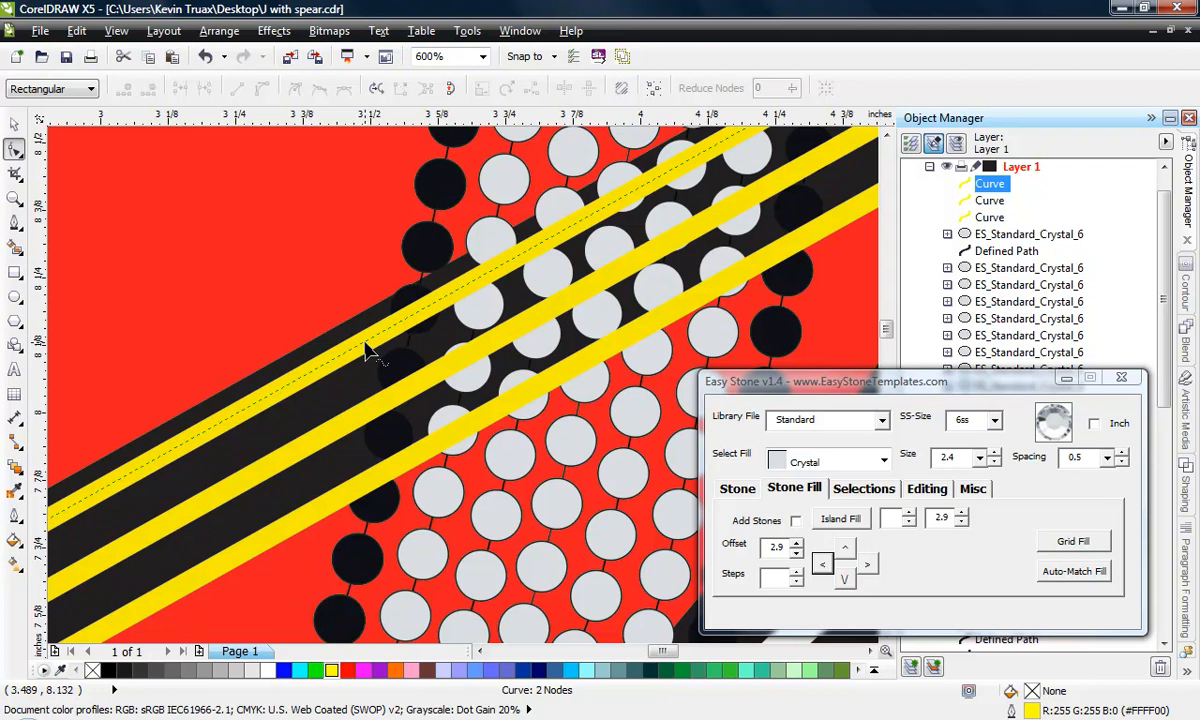
{"action": "double_click", "coordinate": [364, 343]}
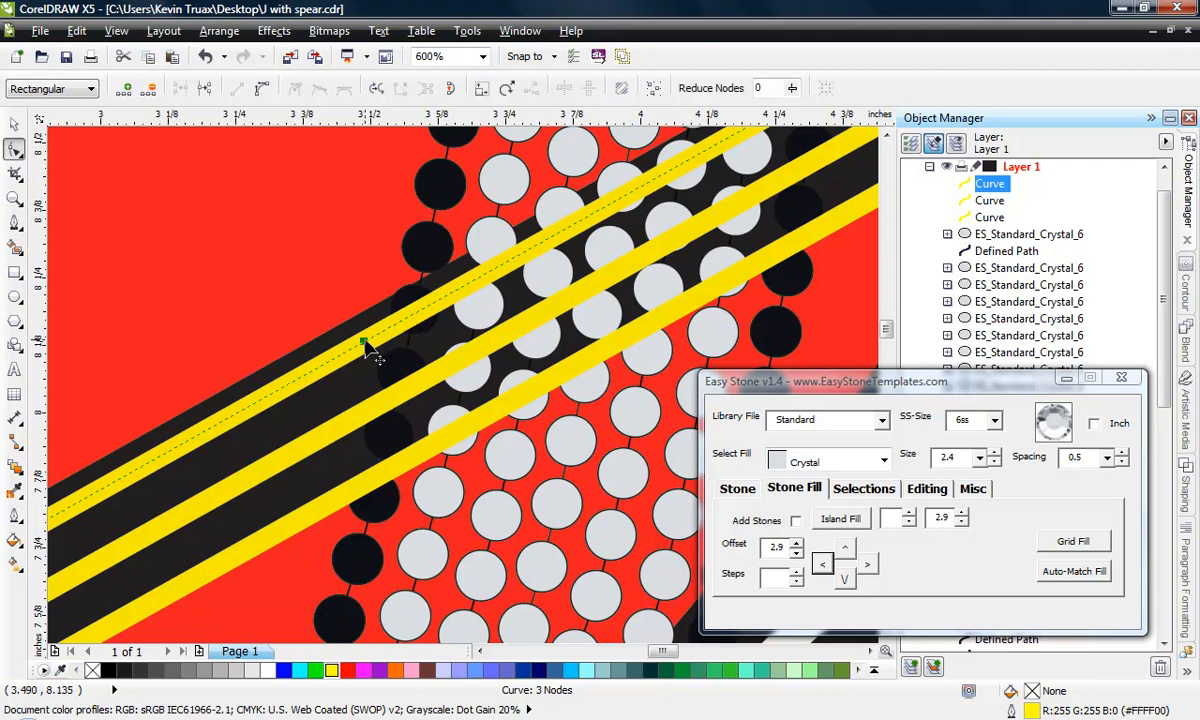
{"action": "scroll", "coordinate": [366, 343], "scroll_direction": "down", "scroll_amount": 1}
{"action": "scroll", "coordinate": [545, 225], "scroll_direction": "up", "scroll_amount": 1}
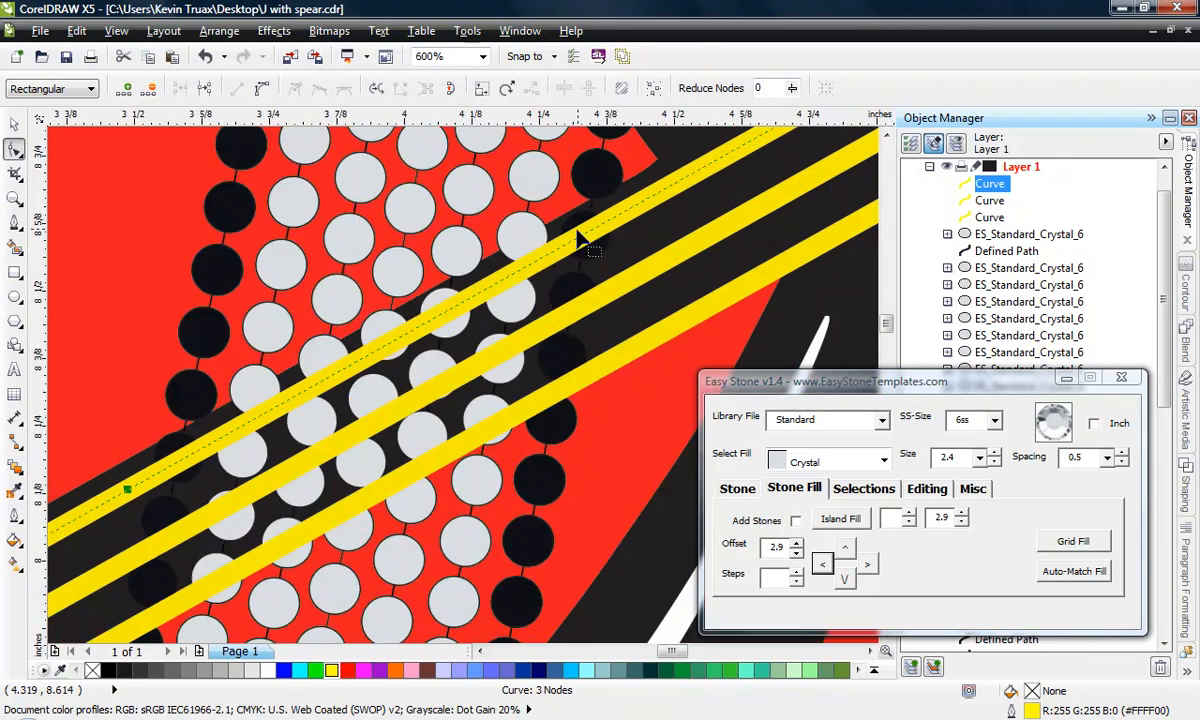
{"action": "double_click", "coordinate": [640, 201]}
{"action": "double_click", "coordinate": [383, 348]}
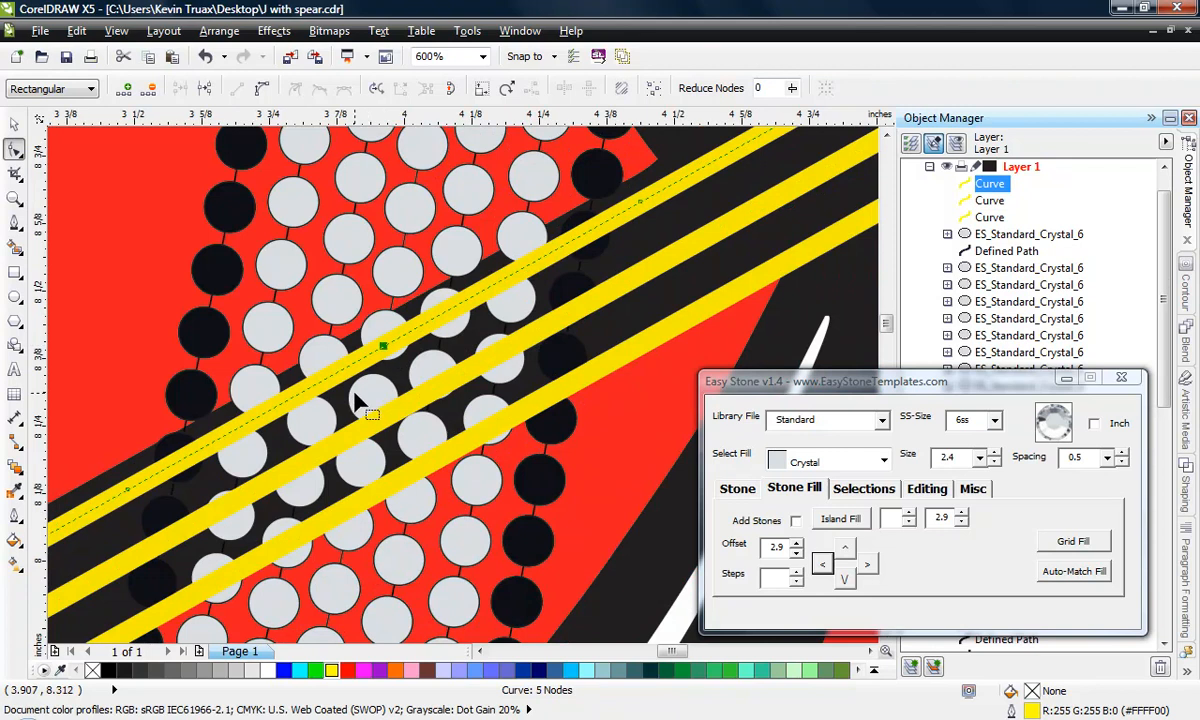
Step: Split the uppermost yellow line at its node in the middle of the J using Easy Stone's Break at Nodes
{"action": "right_click", "coordinate": [386, 348]}
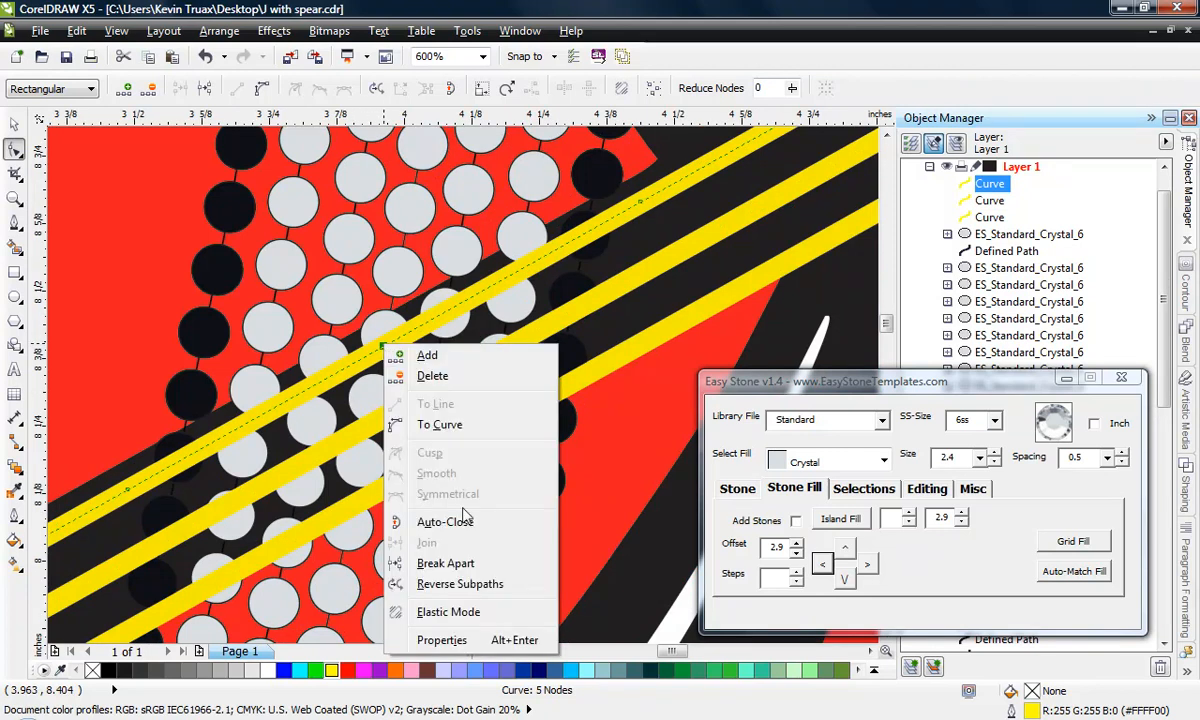
{"action": "left_click", "coordinate": [920, 488]}
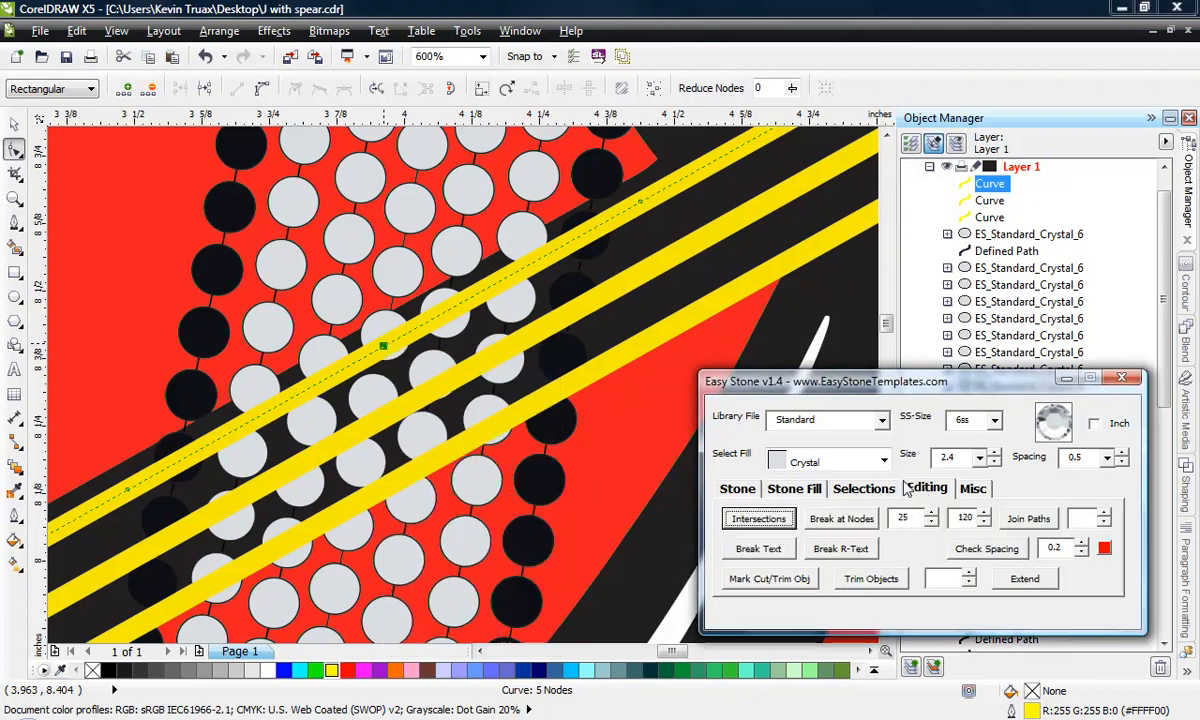
{"action": "left_click", "coordinate": [386, 349]}
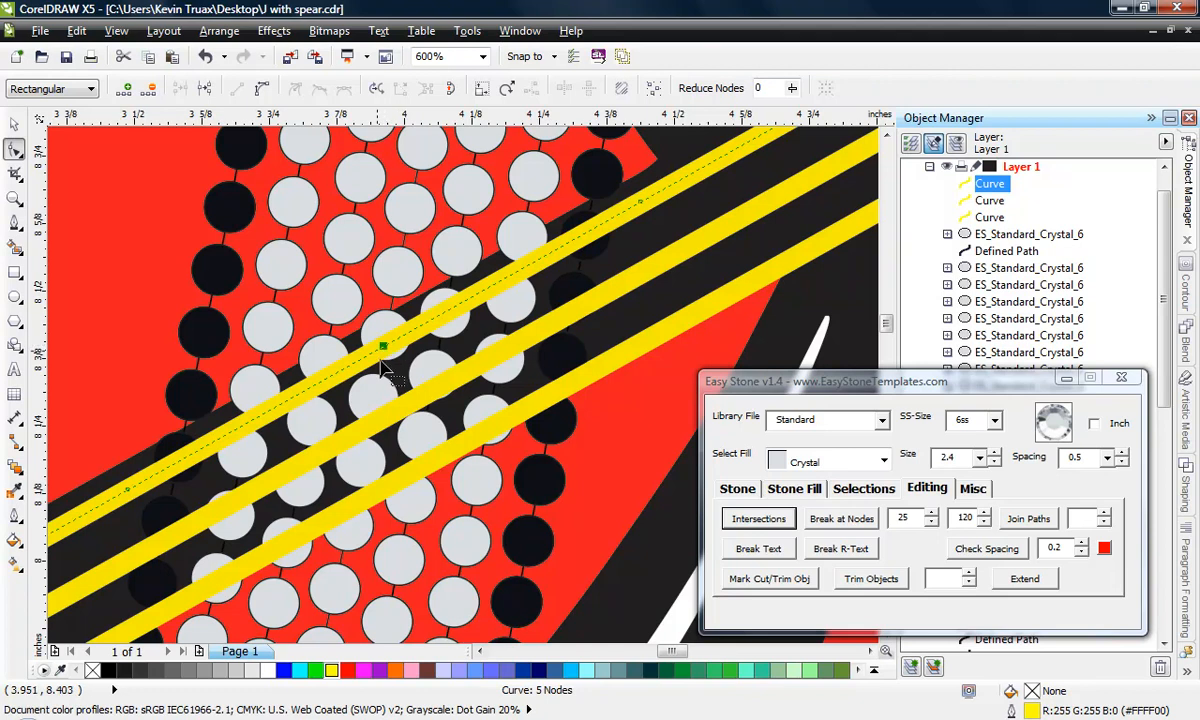
{"action": "left_click", "coordinate": [840, 524]}
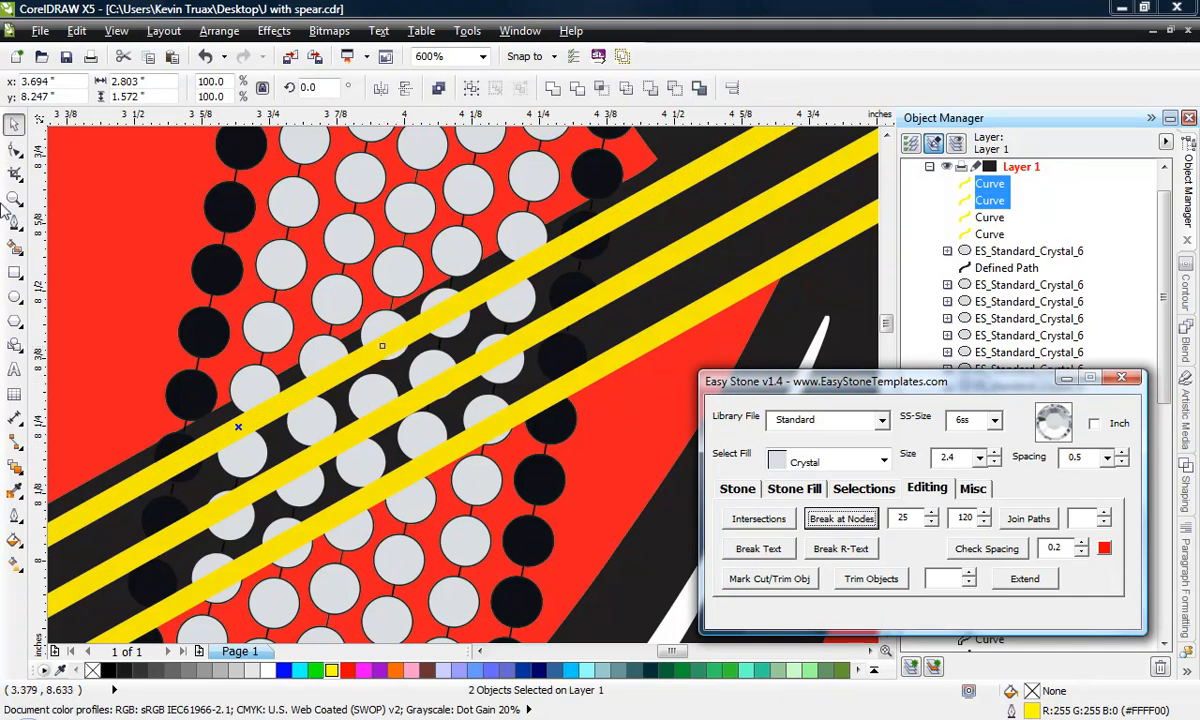
Step: Delete both end nodes at the break so the two halves of the uppermost line stop outside the J, and deselect them
{"action": "left_click", "coordinate": [14, 148]}
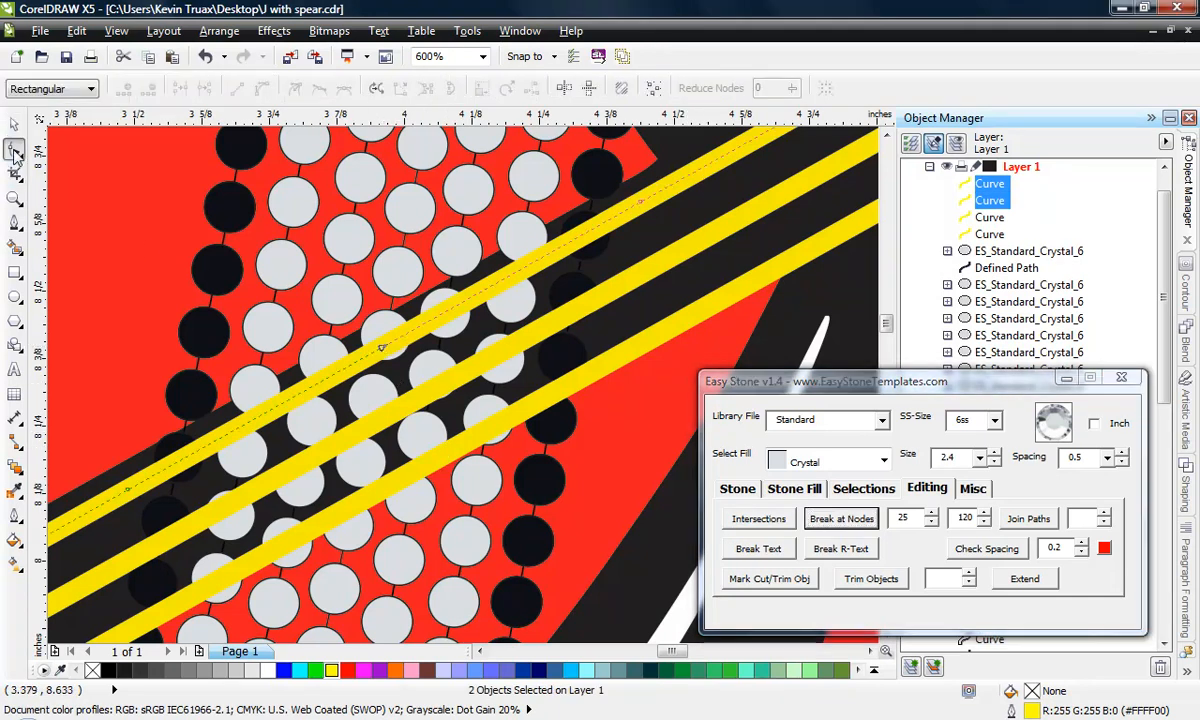
{"action": "left_click", "coordinate": [381, 349]}
{"action": "key", "text": "Delete"}
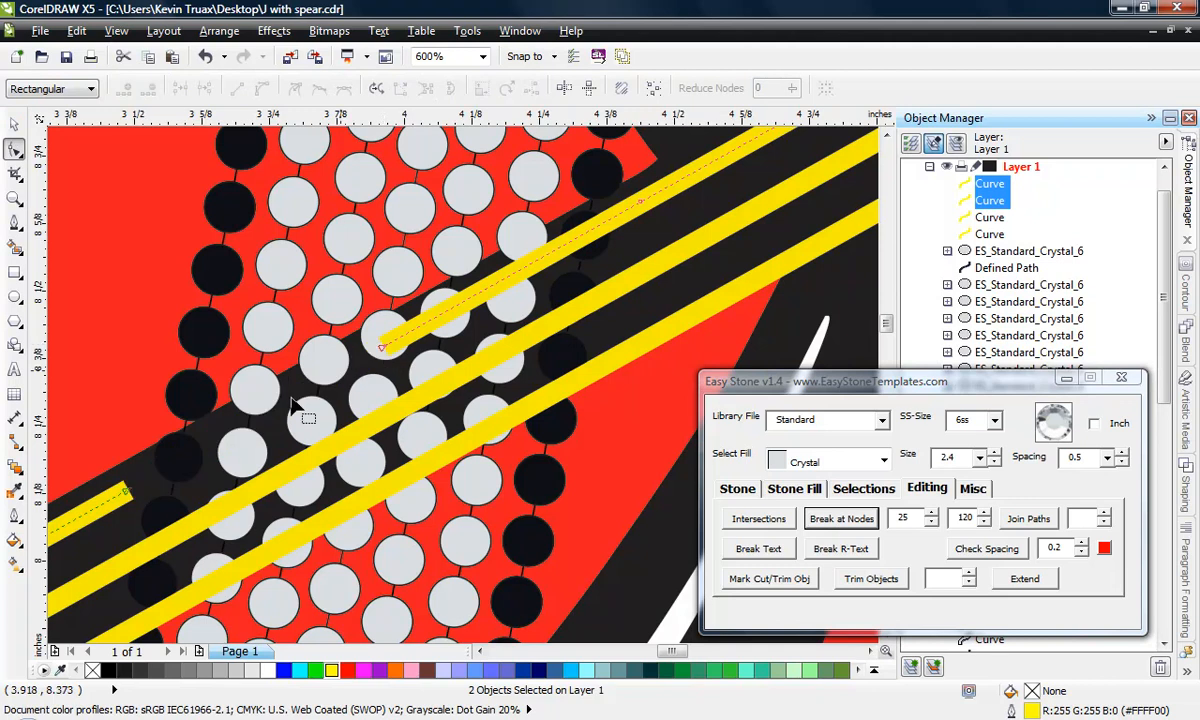
{"action": "left_click", "coordinate": [384, 347]}
{"action": "key", "text": "Delete"}
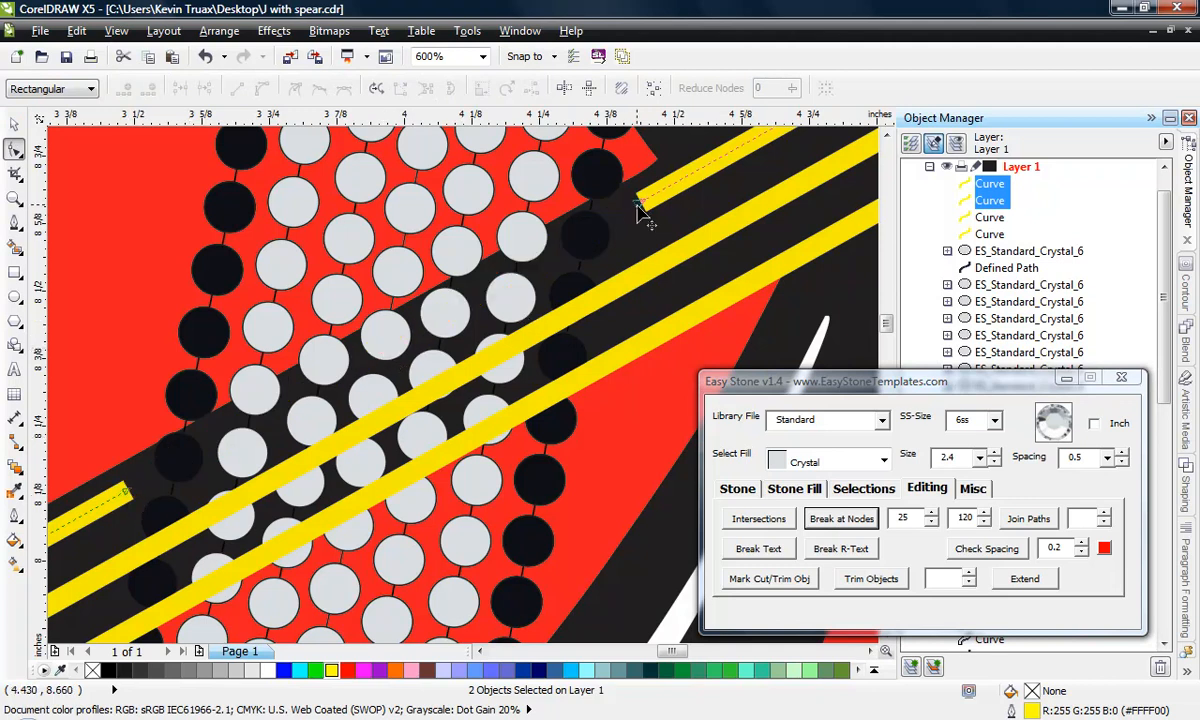
{"action": "scroll", "coordinate": [565, 262], "scroll_direction": "down", "scroll_amount": 2}
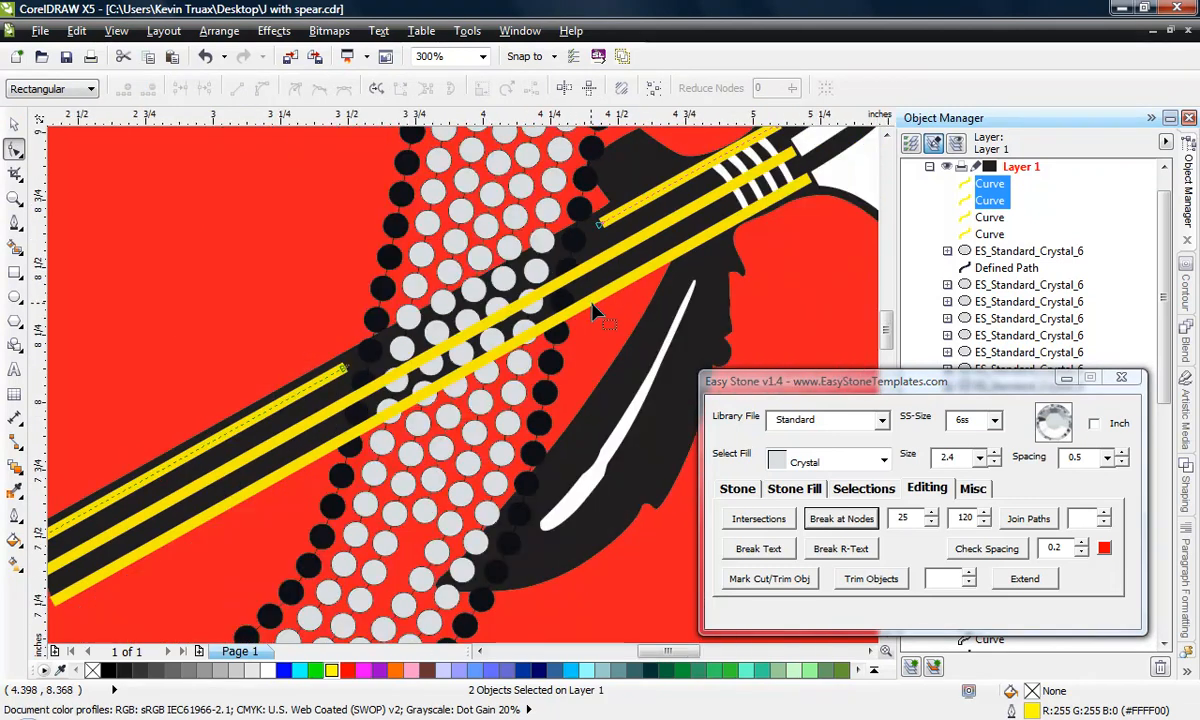
{"action": "scroll", "coordinate": [612, 290], "scroll_direction": "up", "scroll_amount": 1}
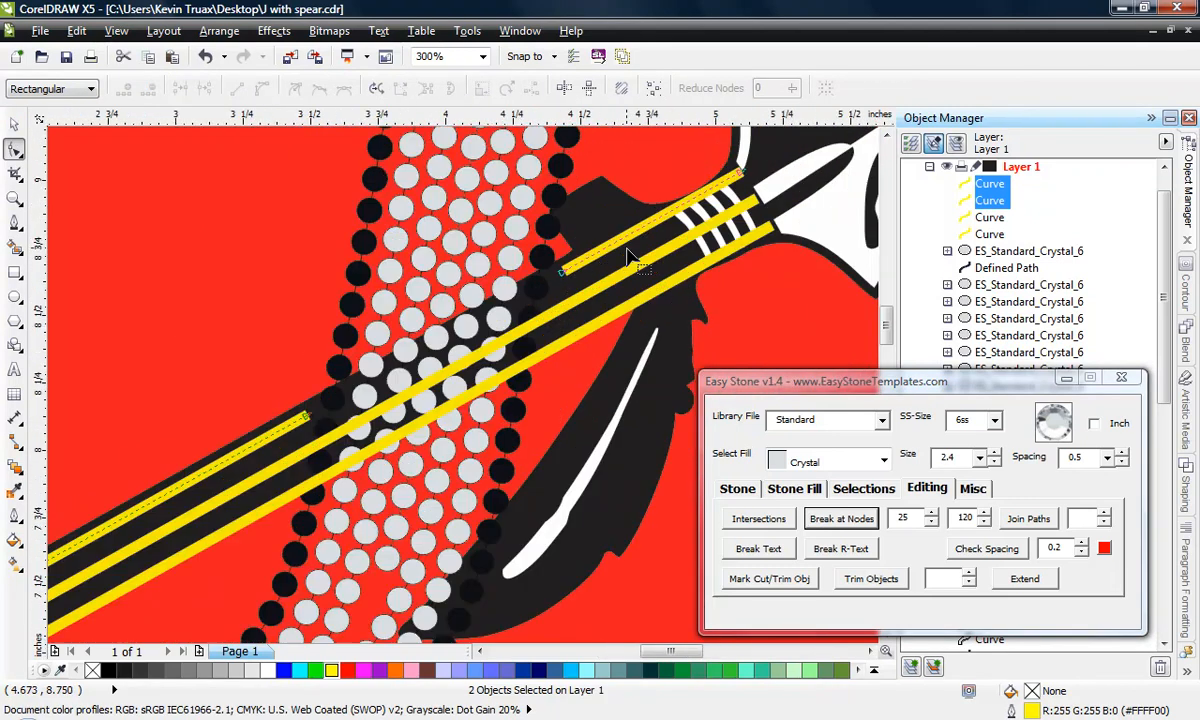
{"action": "left_click", "coordinate": [14, 125]}
{"action": "left_click", "coordinate": [136, 227]}
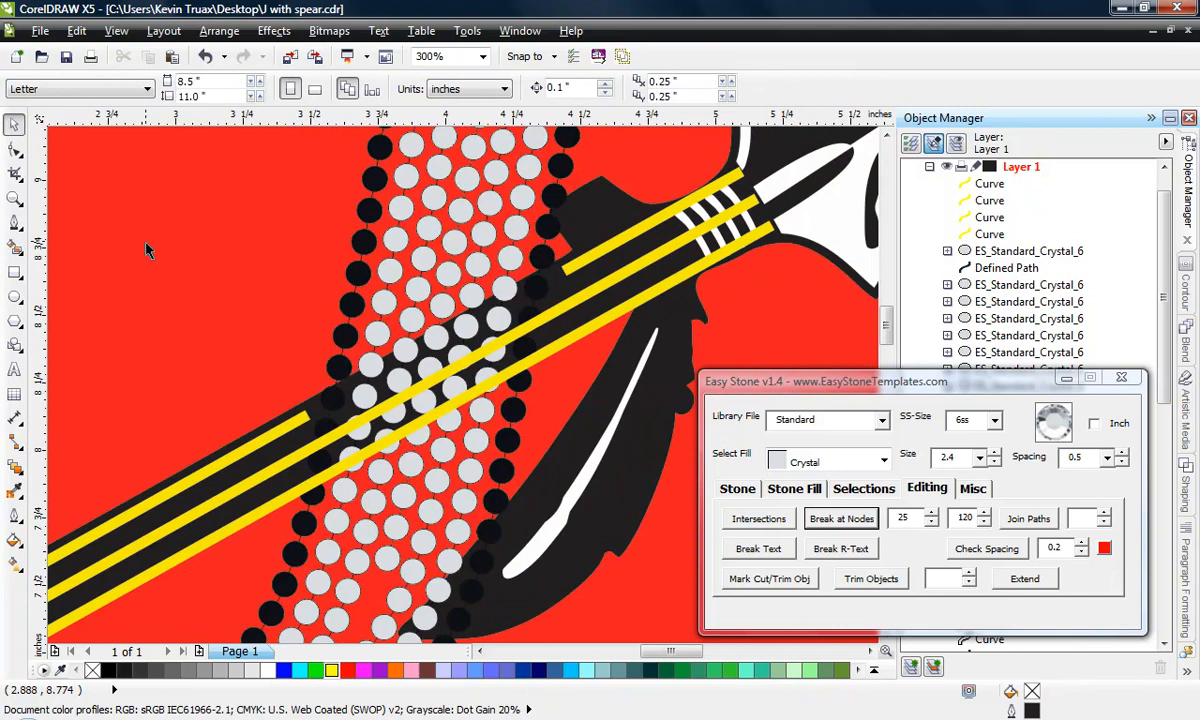
Step: Select each remaining piece of the uppermost line in turn to check that they are separate curves
{"action": "left_click", "coordinate": [285, 428]}
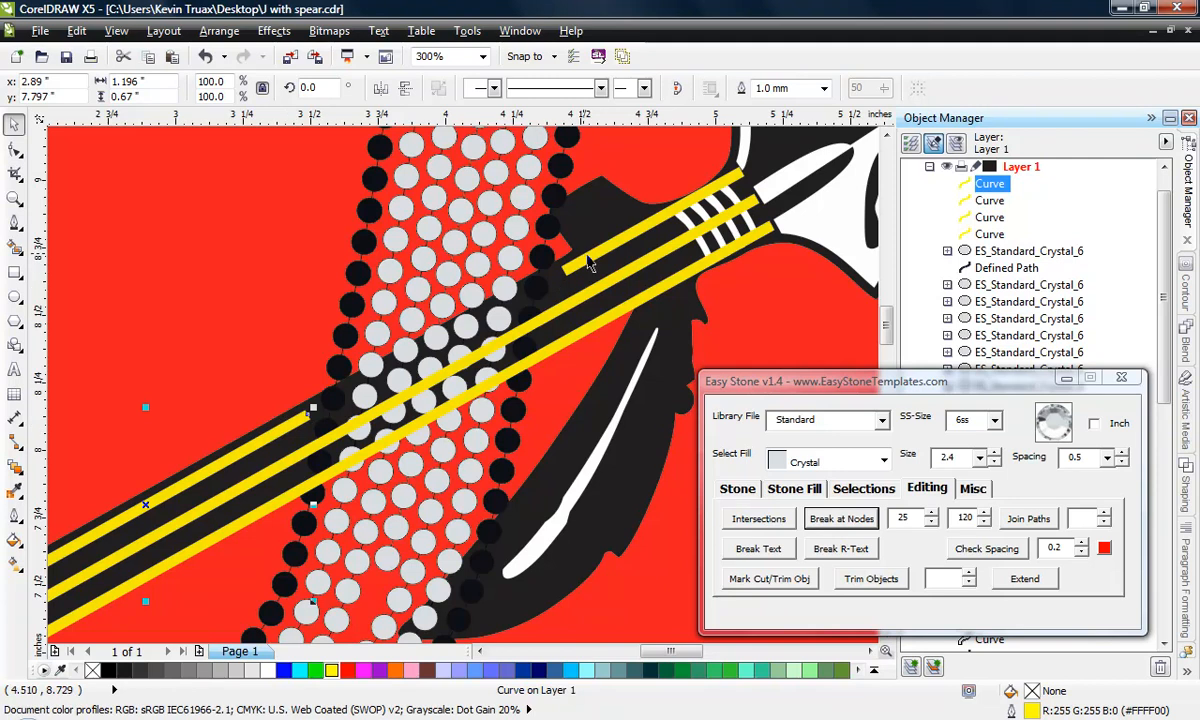
{"action": "left_click", "coordinate": [592, 268]}
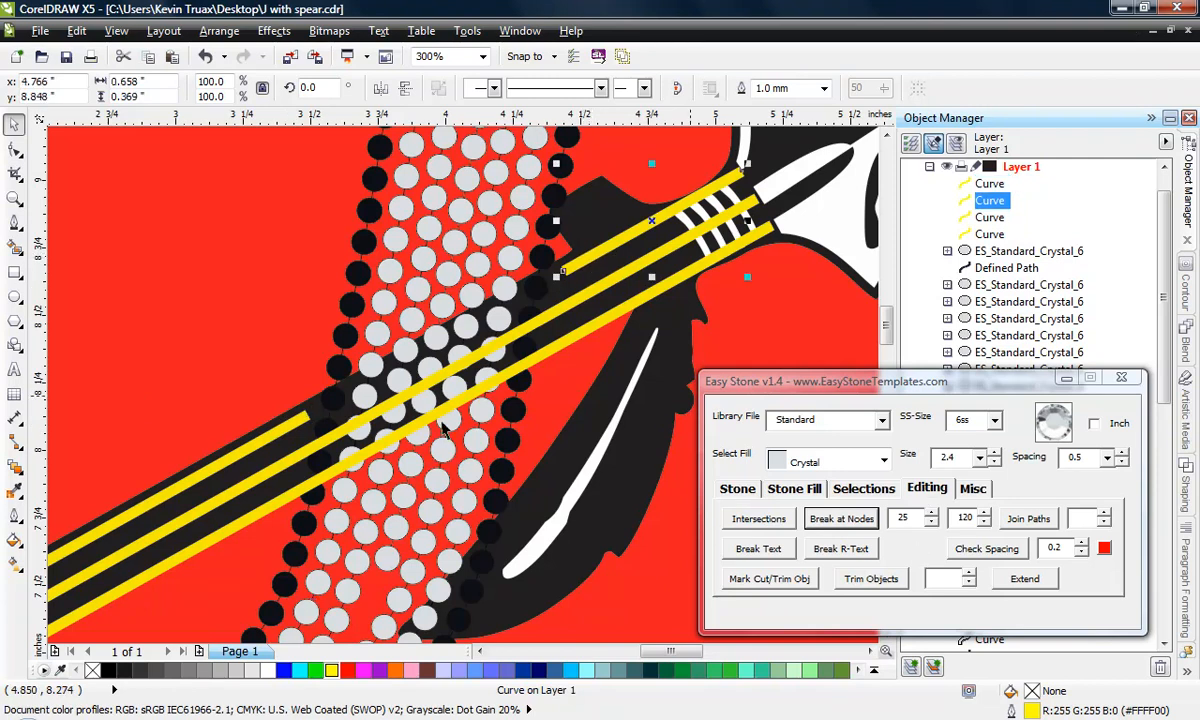
{"action": "left_click", "coordinate": [253, 364]}
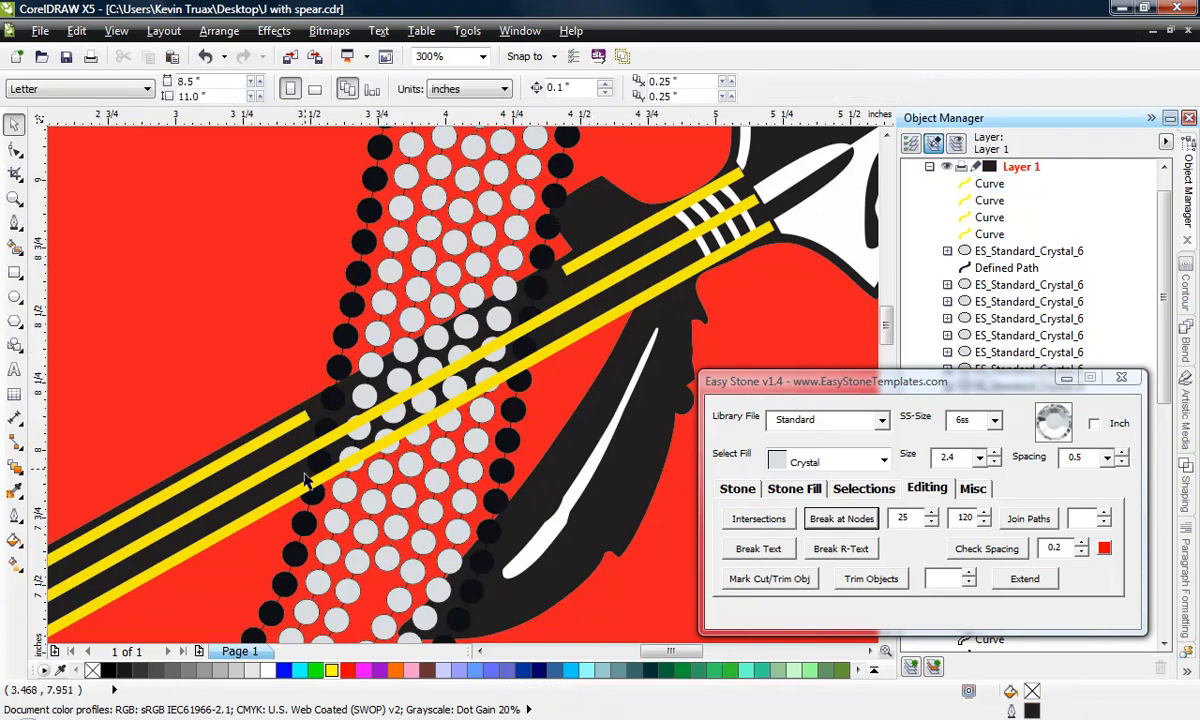
Step: Add three nodes to the middle yellow line: one just outside each edge of the J and one between them
{"action": "left_click", "coordinate": [251, 478]}
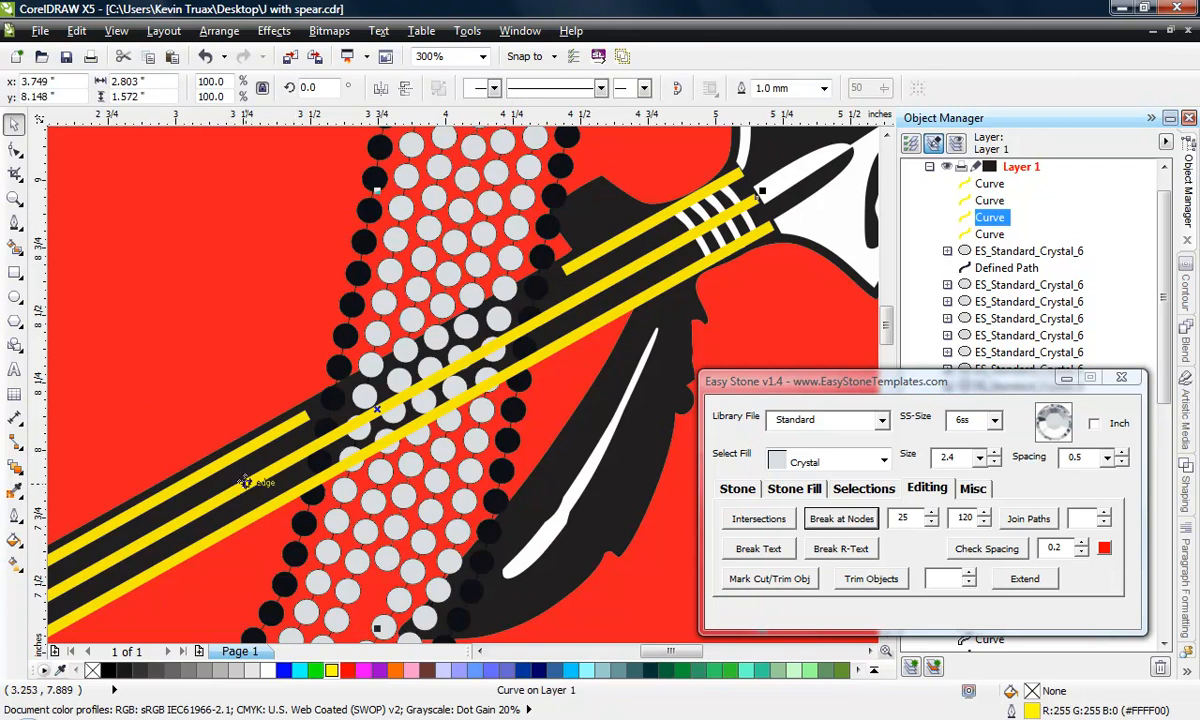
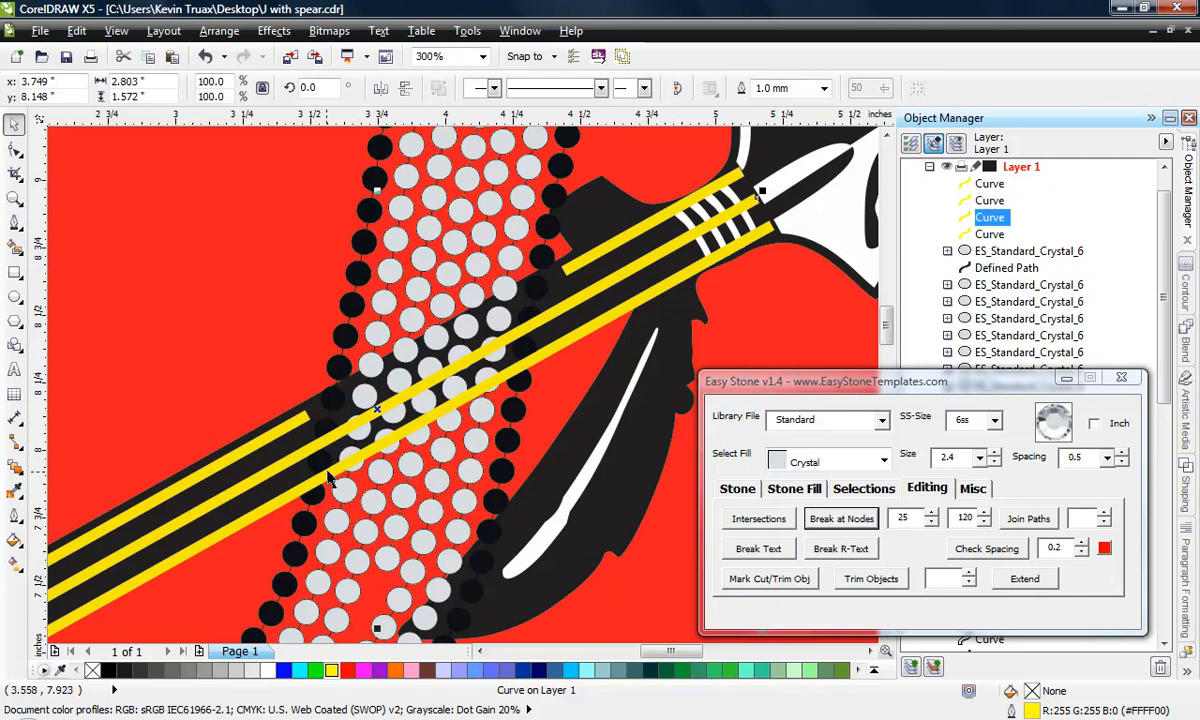
{"action": "left_click", "coordinate": [14, 148]}
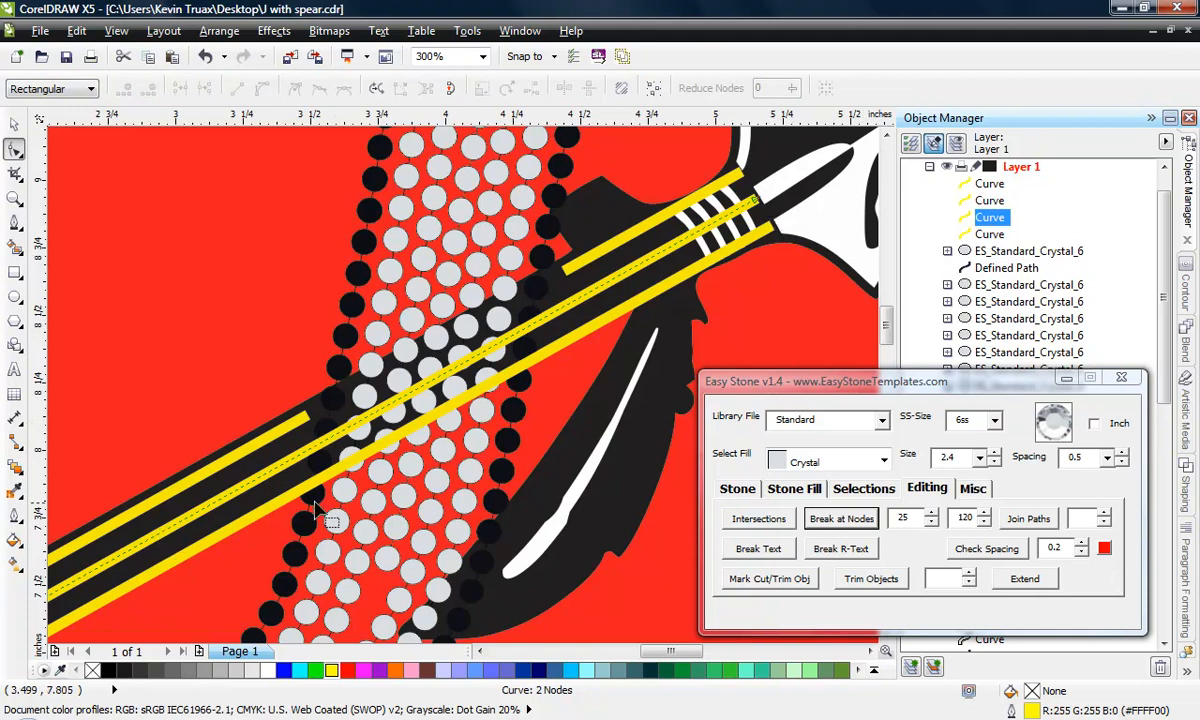
{"action": "scroll", "coordinate": [300, 488], "scroll_direction": "up", "scroll_amount": 2}
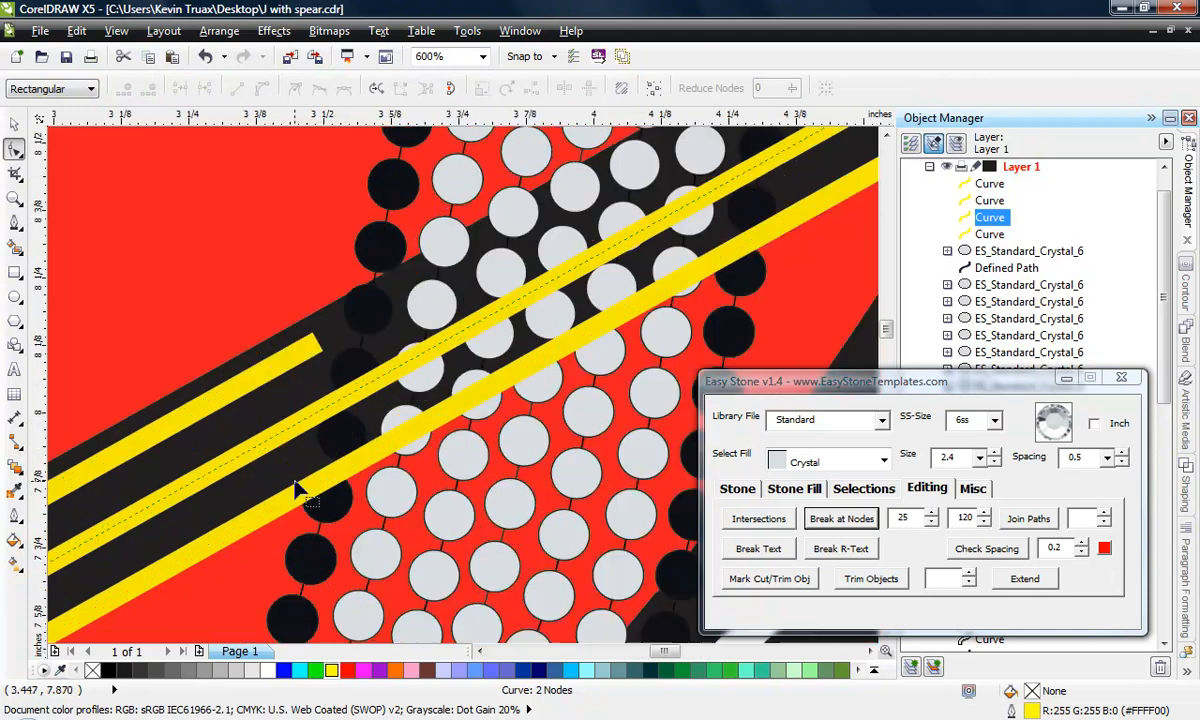
{"action": "double_click", "coordinate": [286, 430]}
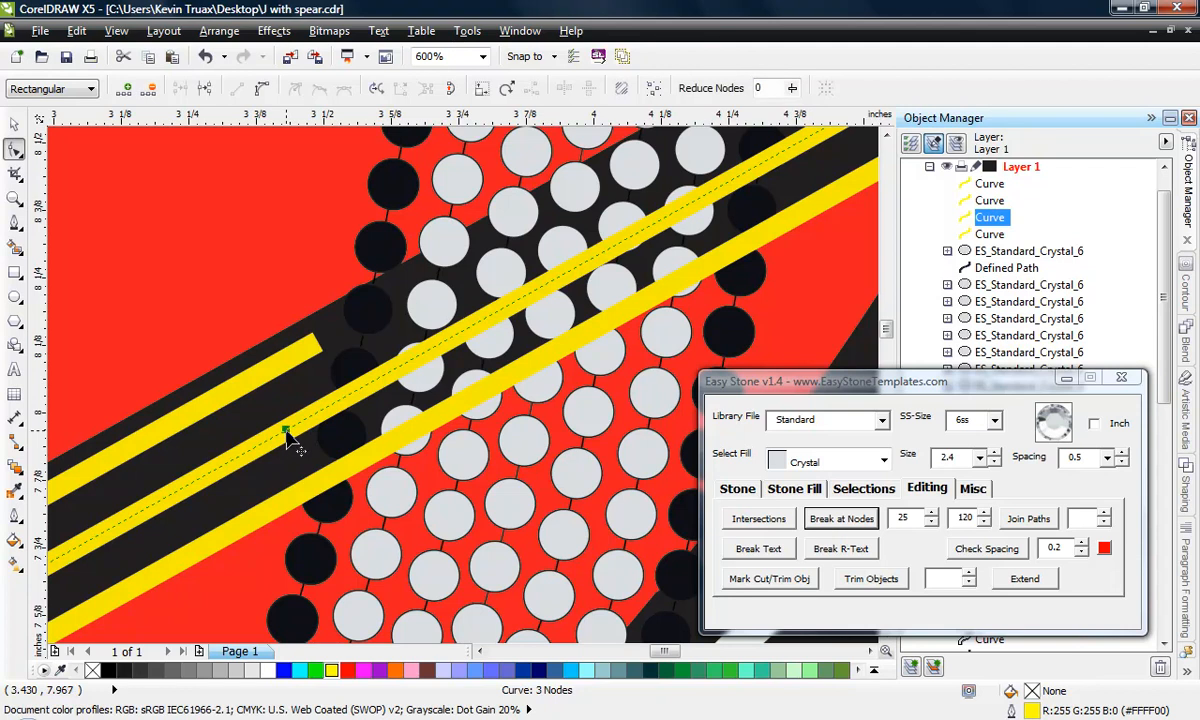
{"action": "double_click", "coordinate": [809, 136]}
{"action": "double_click", "coordinate": [549, 283]}
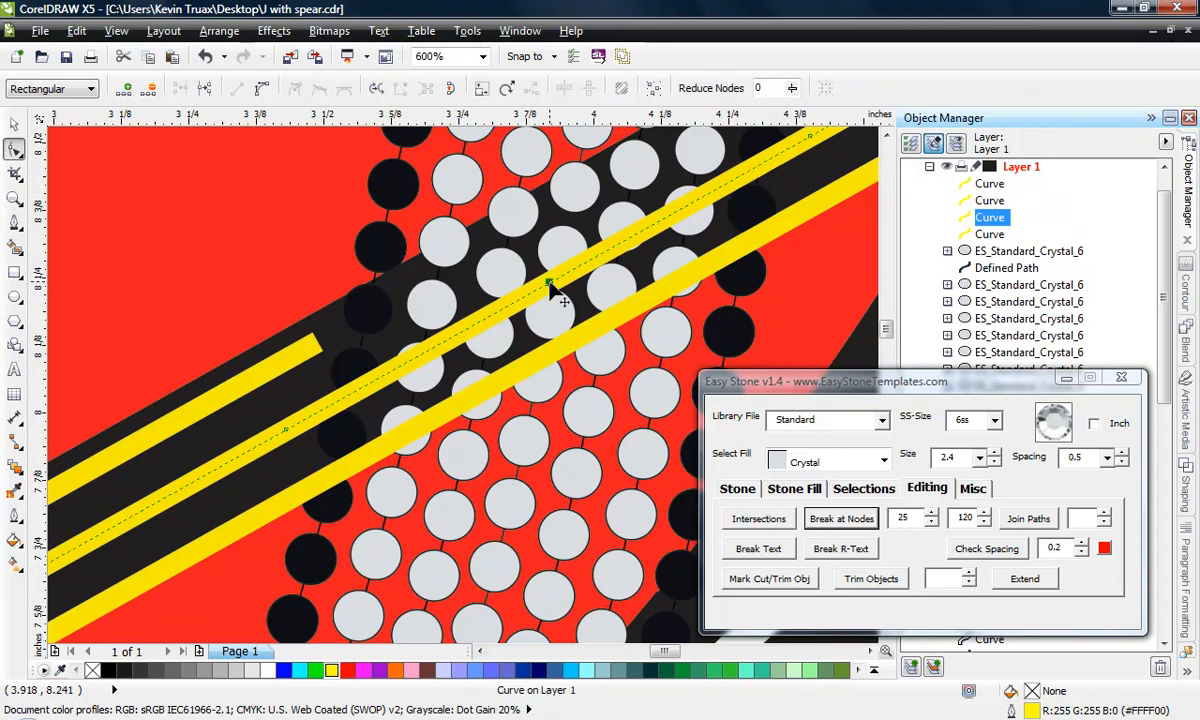
Step: Break the middle line apart at its central node and delete both end nodes there so the halves stop outside the J
{"action": "right_click", "coordinate": [549, 284]}
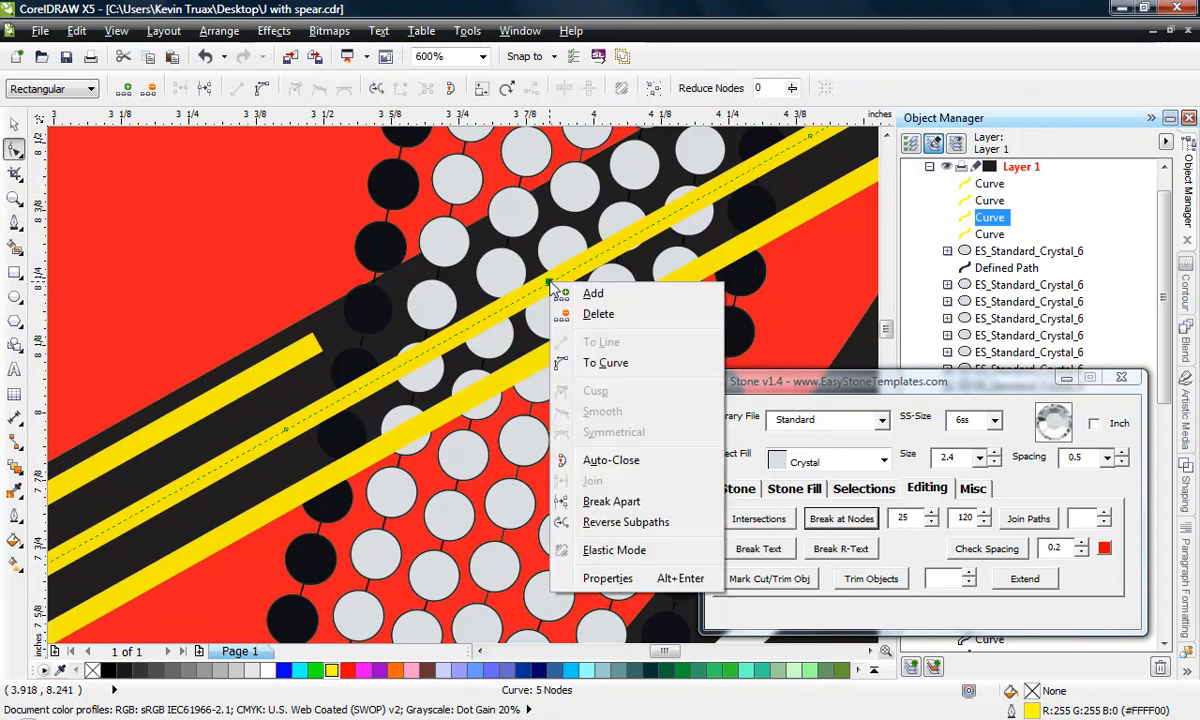
{"action": "left_click", "coordinate": [630, 502]}
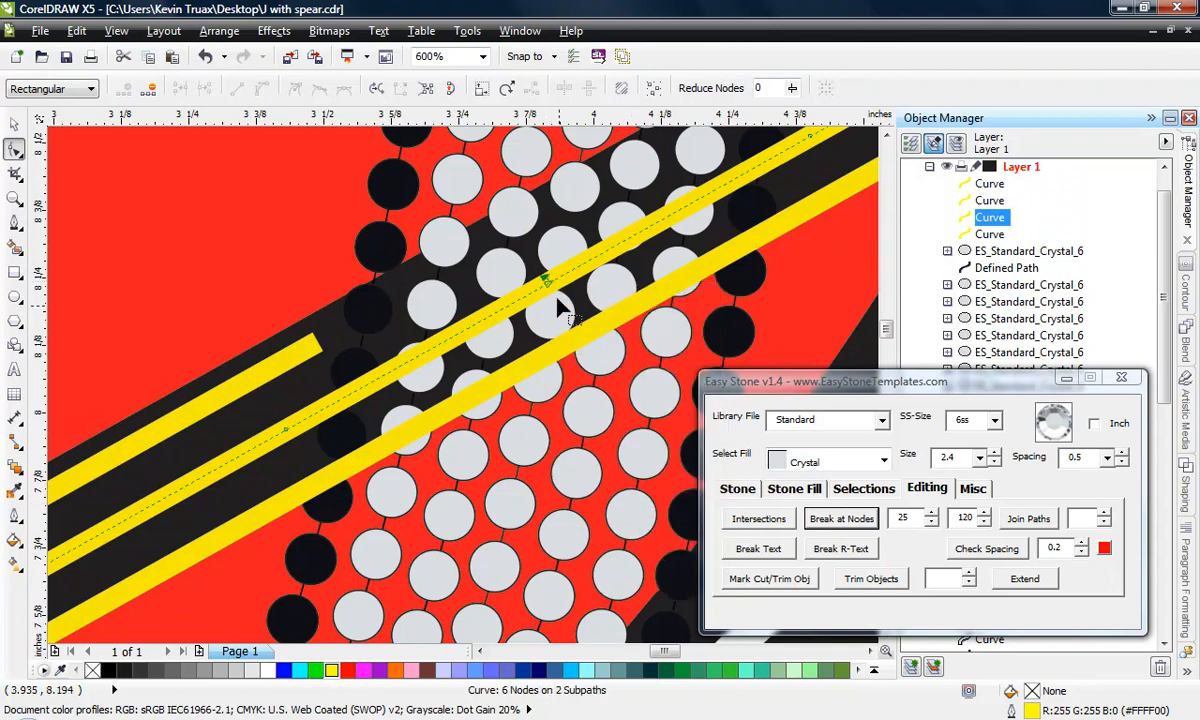
{"action": "key", "text": "Delete"}
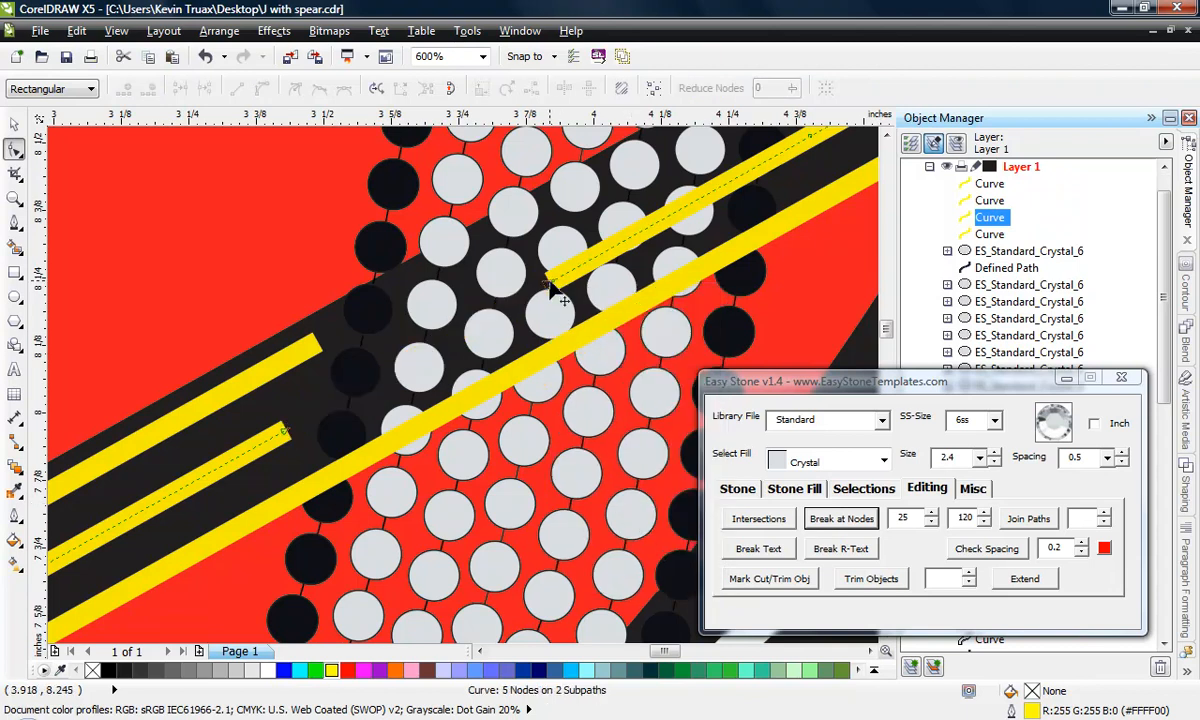
{"action": "left_click", "coordinate": [549, 284]}
{"action": "key", "text": "Delete"}
{"action": "scroll", "coordinate": [529, 349], "scroll_direction": "down", "scroll_amount": 1}
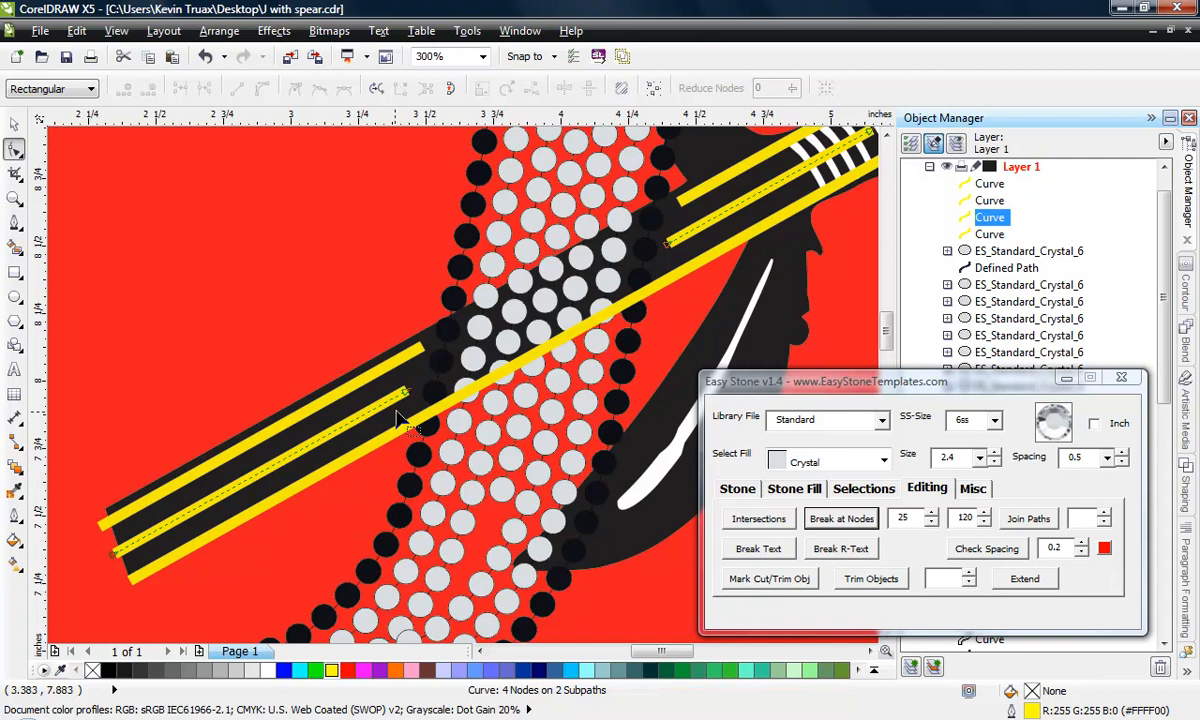
{"action": "scroll", "coordinate": [195, 500], "scroll_direction": "down", "scroll_amount": 1}
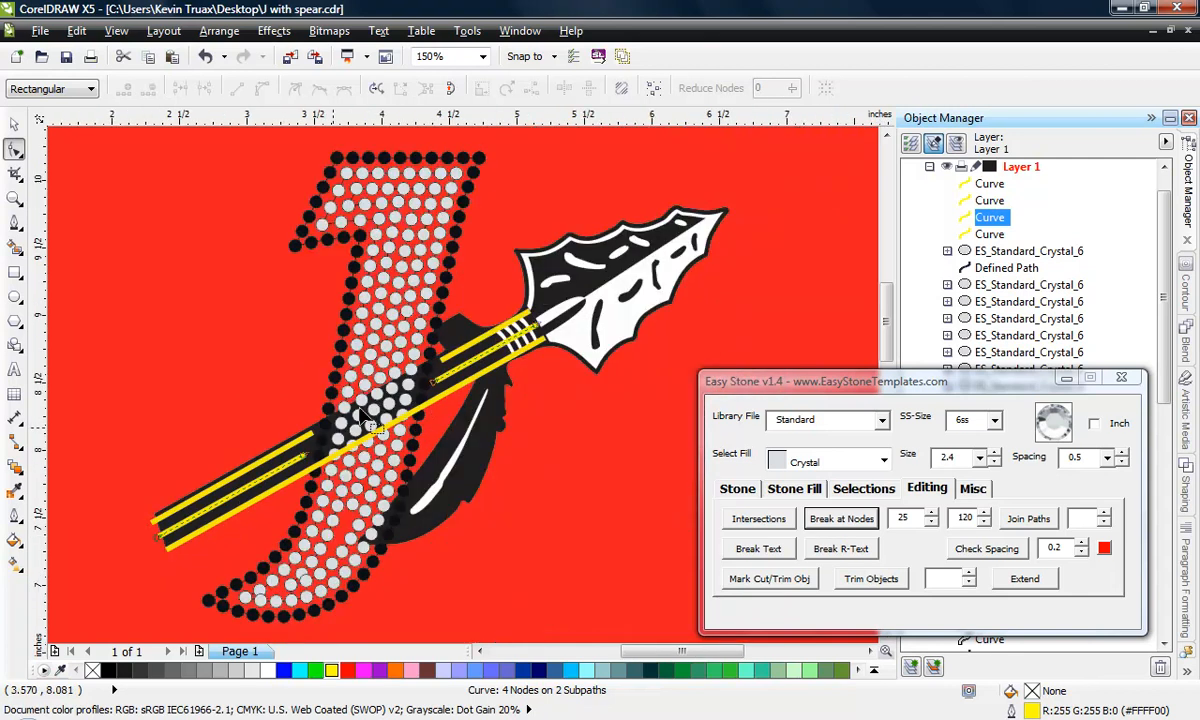
Step: Break the middle line's two subpaths into separate curves, and select a piece on each side of the J to check them
{"action": "scroll", "coordinate": [360, 395], "scroll_direction": "up", "scroll_amount": 1}
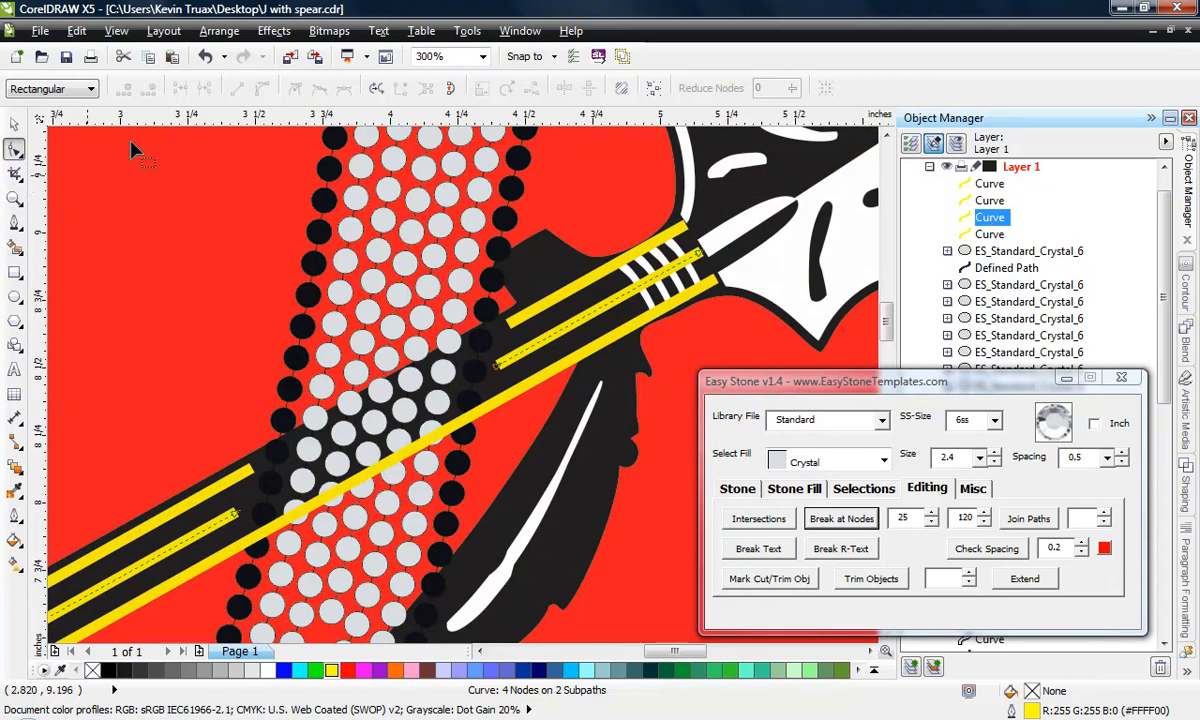
{"action": "left_click", "coordinate": [218, 31]}
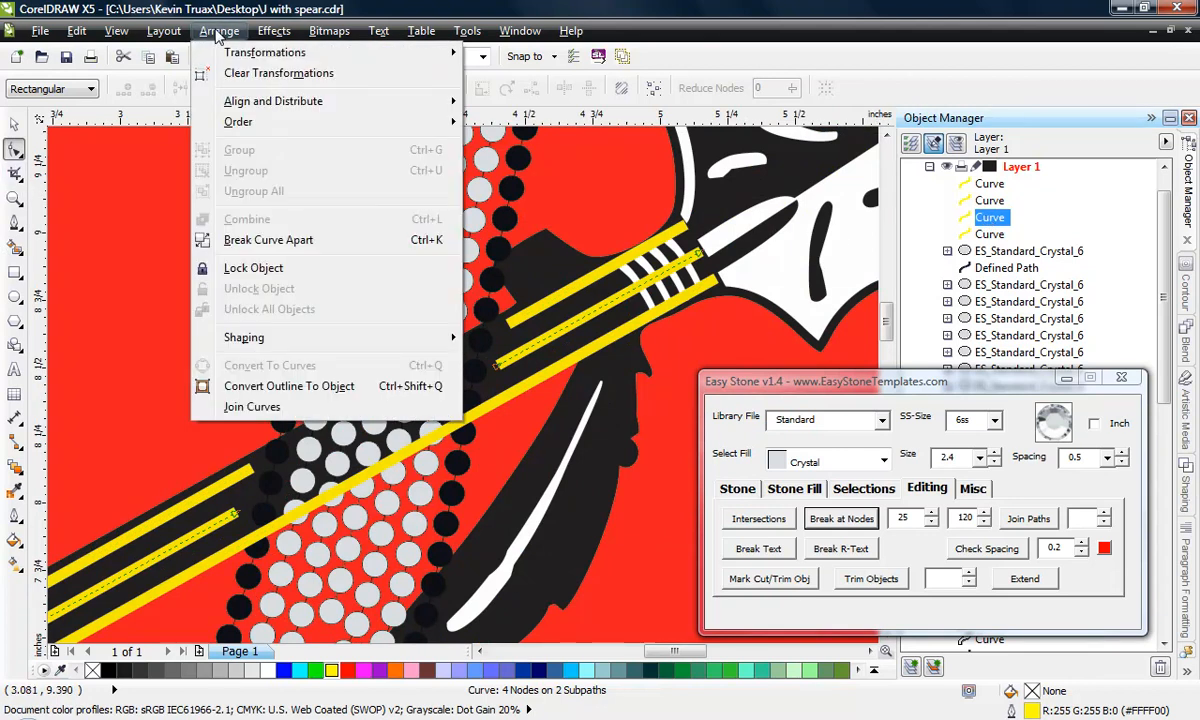
{"action": "left_click", "coordinate": [290, 246]}
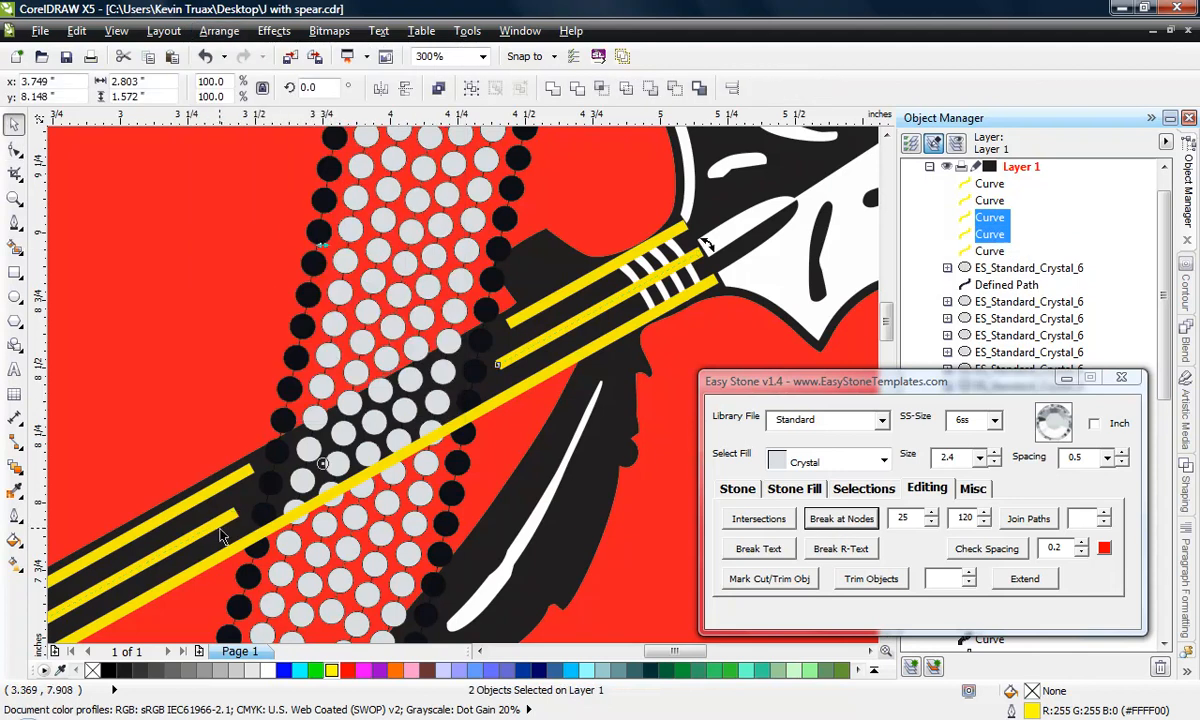
{"action": "key", "text": "Escape"}
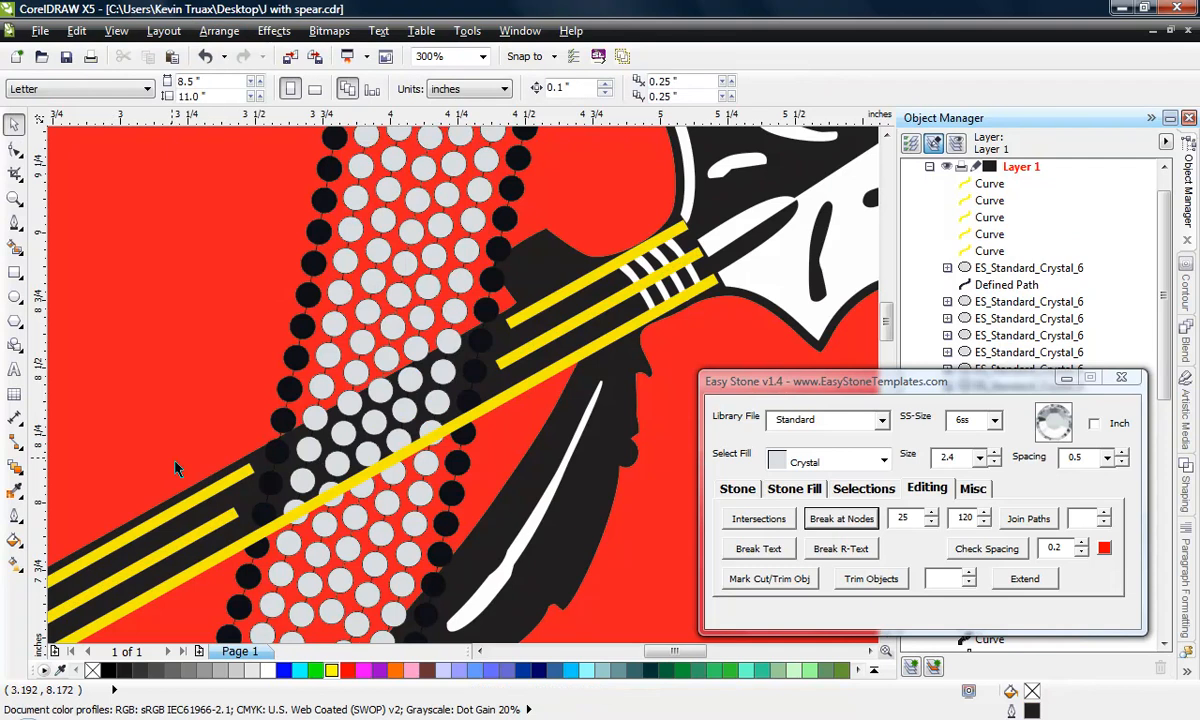
{"action": "left_click", "coordinate": [225, 533]}
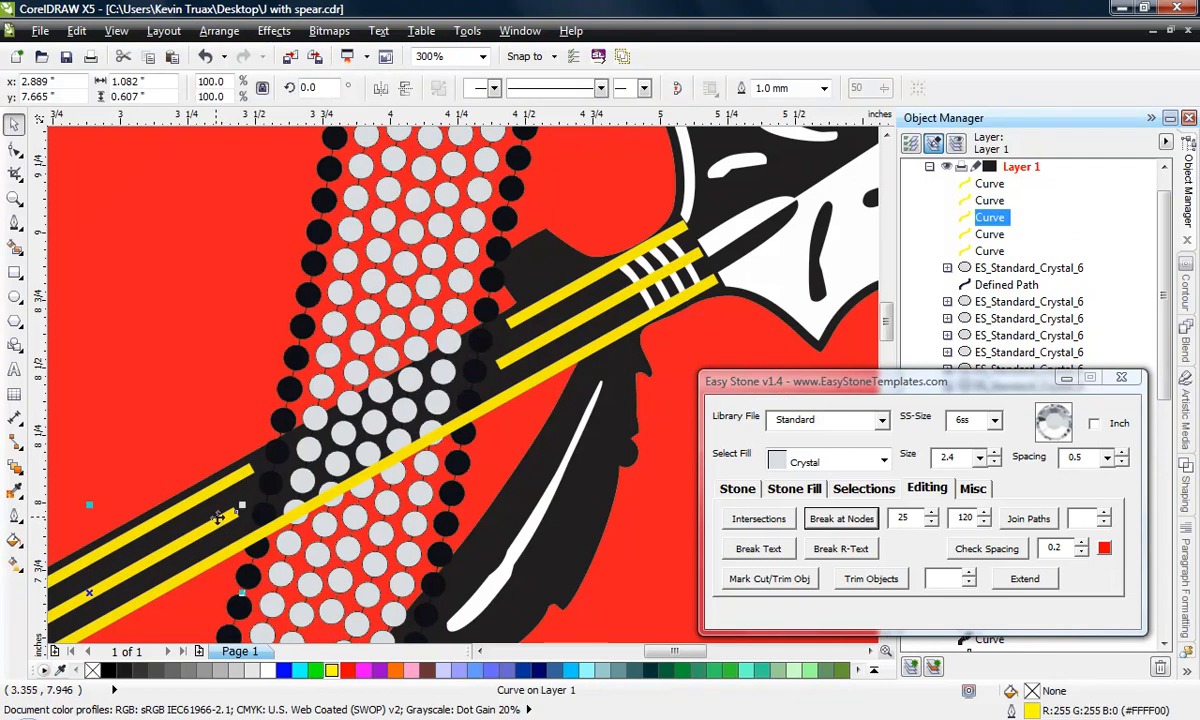
{"action": "left_click", "coordinate": [555, 335]}
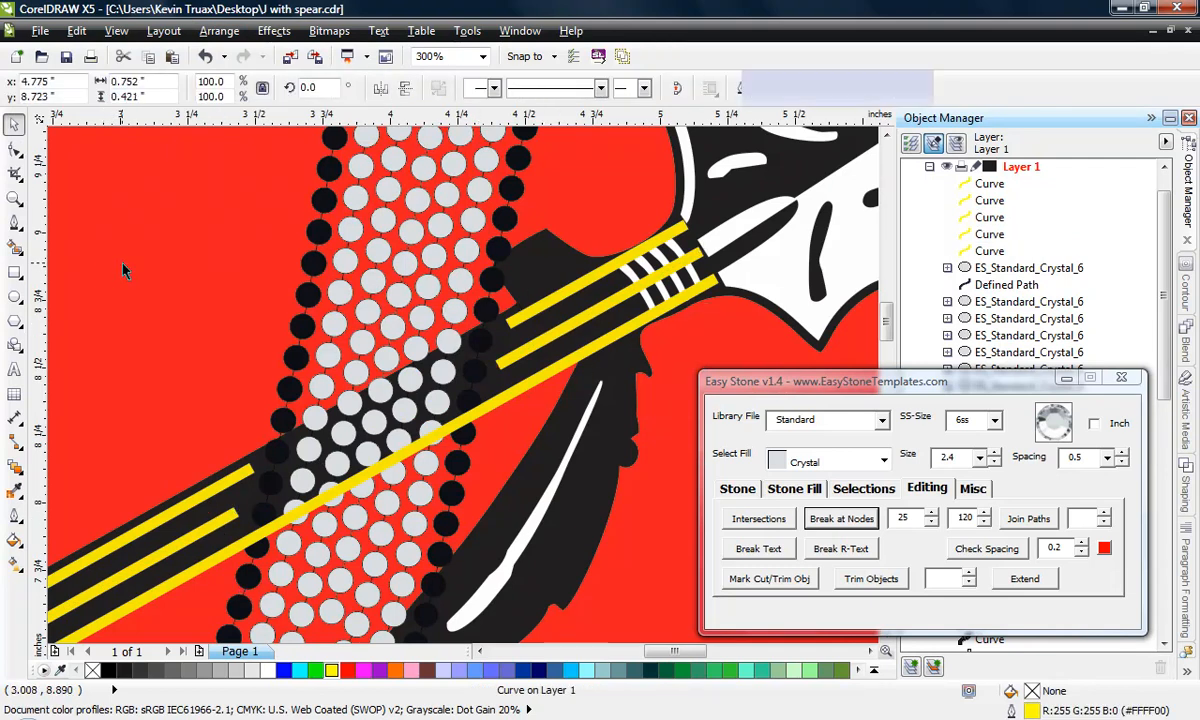
{"action": "key", "text": "Escape"}
Step: Add three nodes to the lowest yellow line: one just outside each edge of the J and one between them
{"action": "scroll", "coordinate": [375, 276], "scroll_direction": "down", "scroll_amount": 2}
{"action": "scroll", "coordinate": [359, 402], "scroll_direction": "up", "scroll_amount": 2}
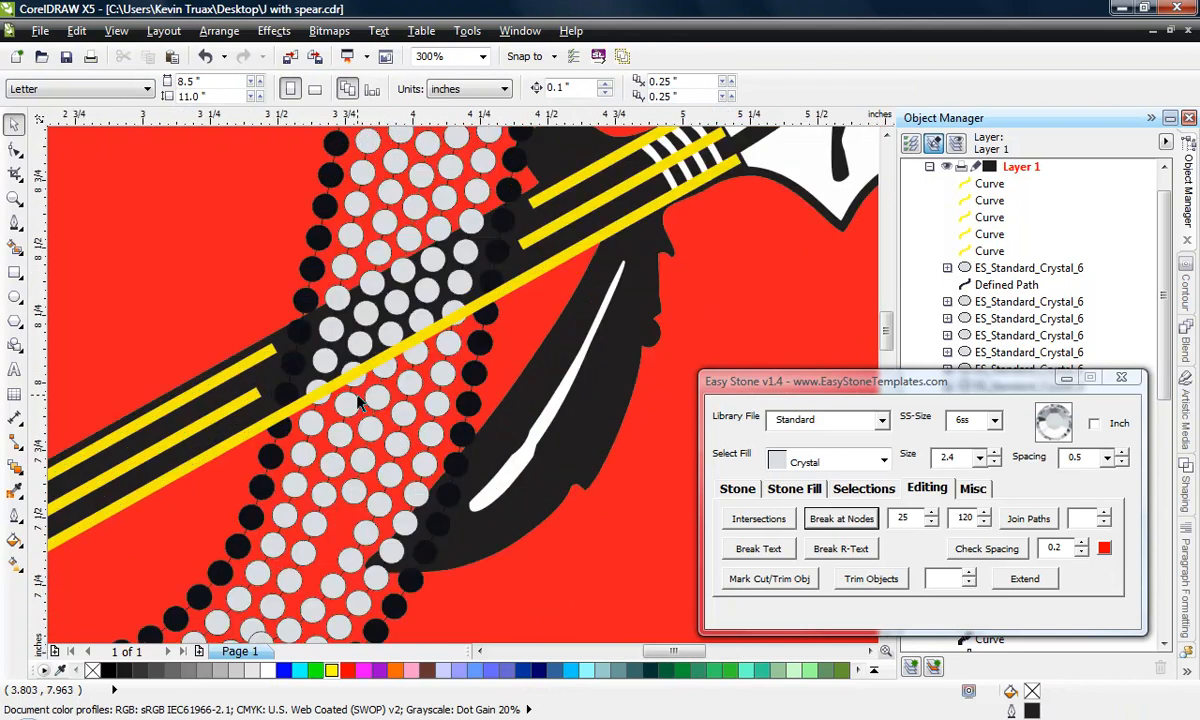
{"action": "left_click", "coordinate": [14, 149]}
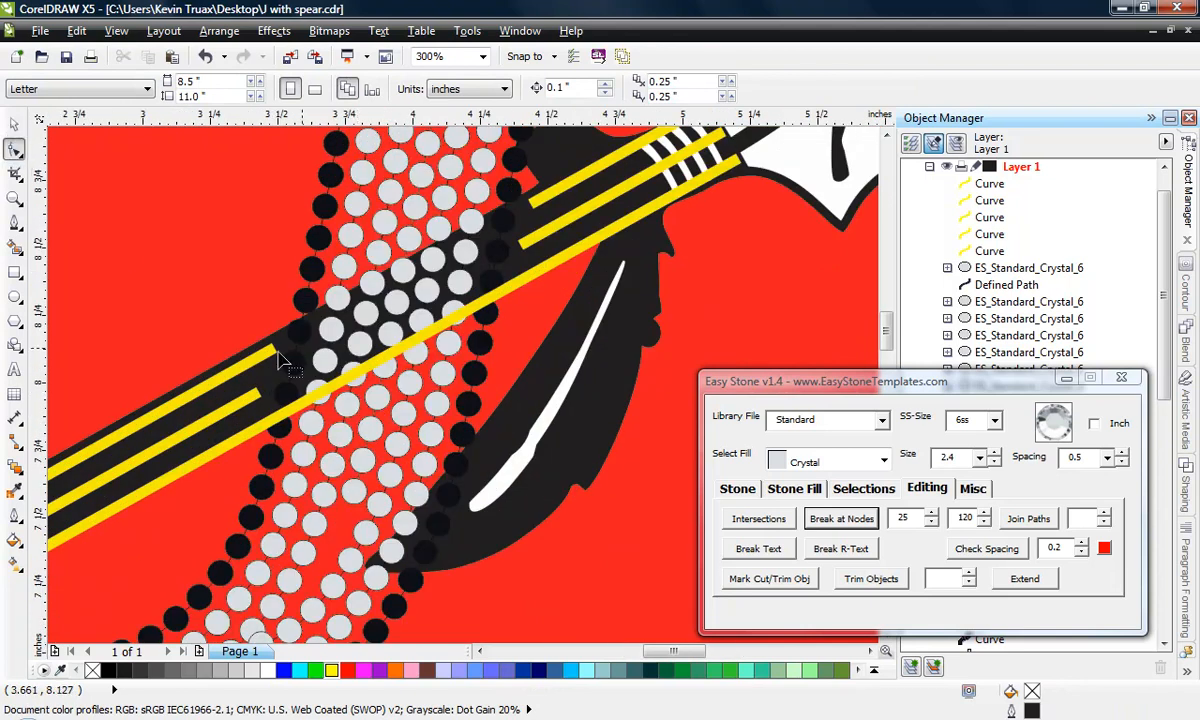
{"action": "left_click", "coordinate": [248, 445]}
{"action": "double_click", "coordinate": [249, 434]}
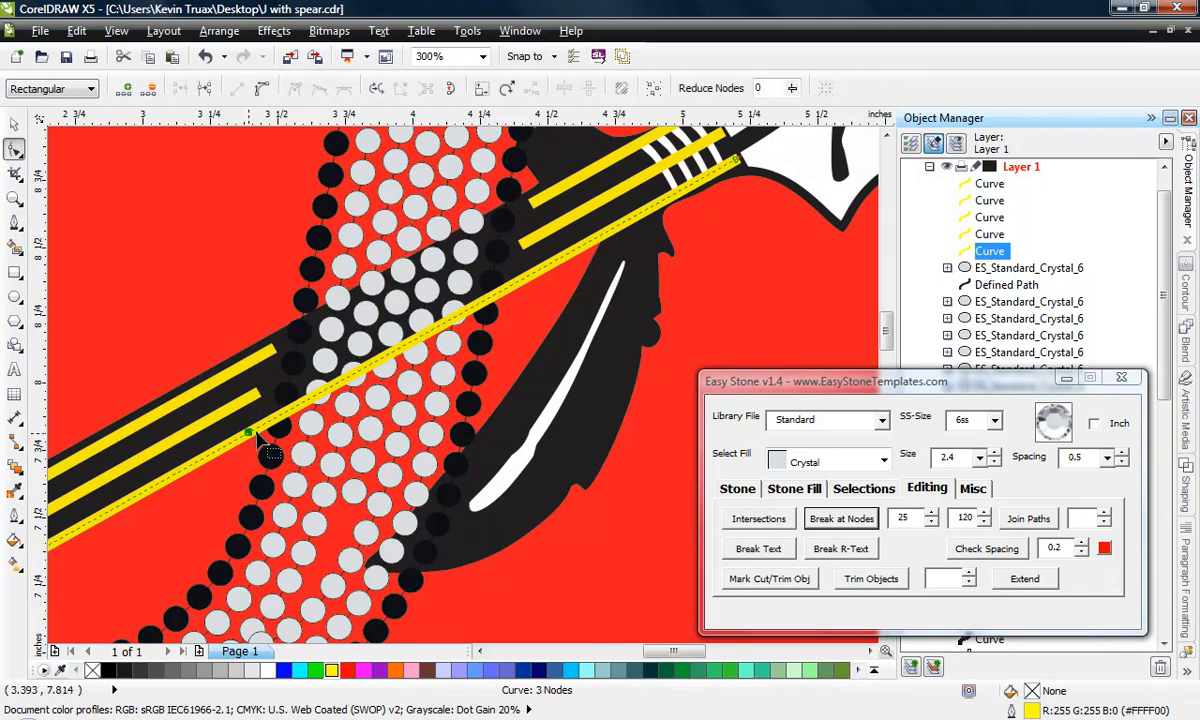
{"action": "double_click", "coordinate": [400, 346]}
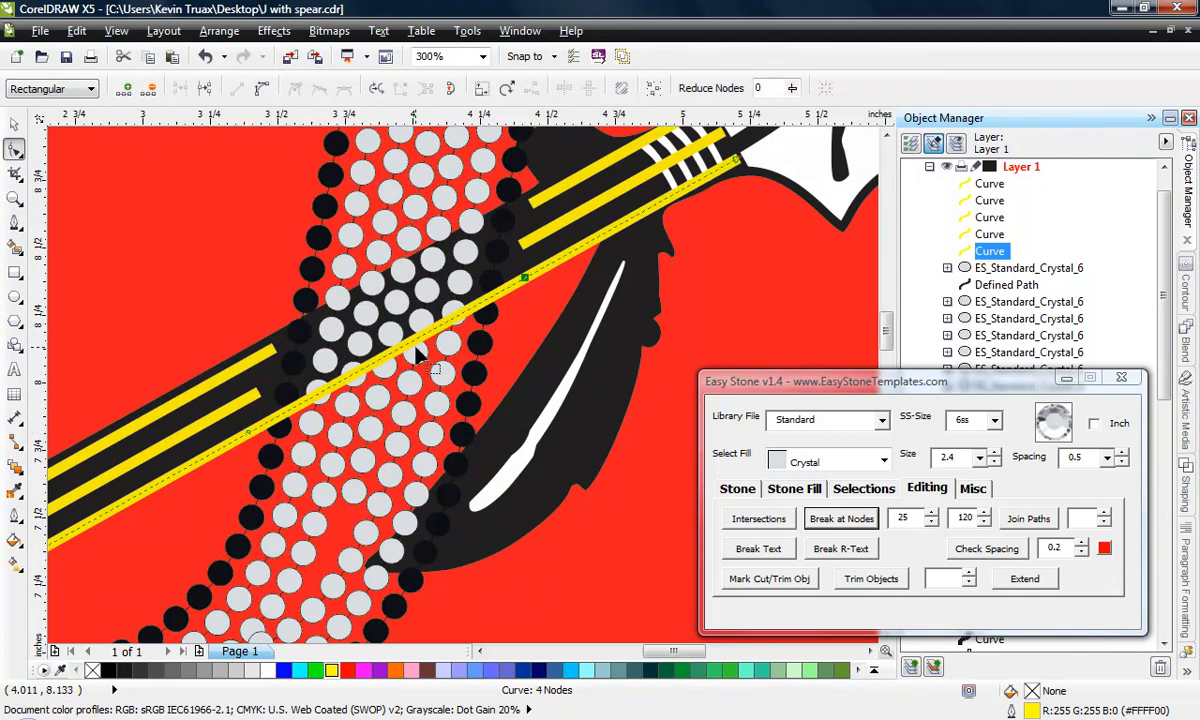
{"action": "double_click", "coordinate": [401, 348]}
Step: Split the lowest line at its middle node with Break at Nodes, remove the ends inside the J, and deselect the halves
{"action": "left_click", "coordinate": [843, 519]}
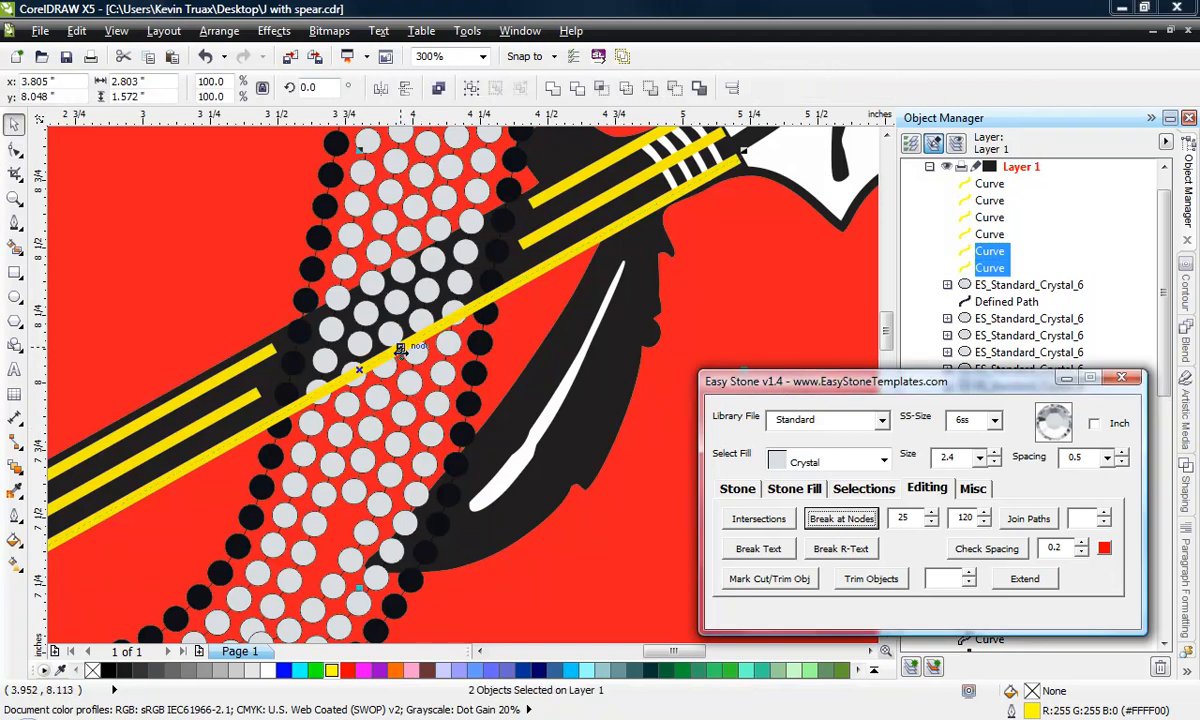
{"action": "left_click", "coordinate": [12, 148]}
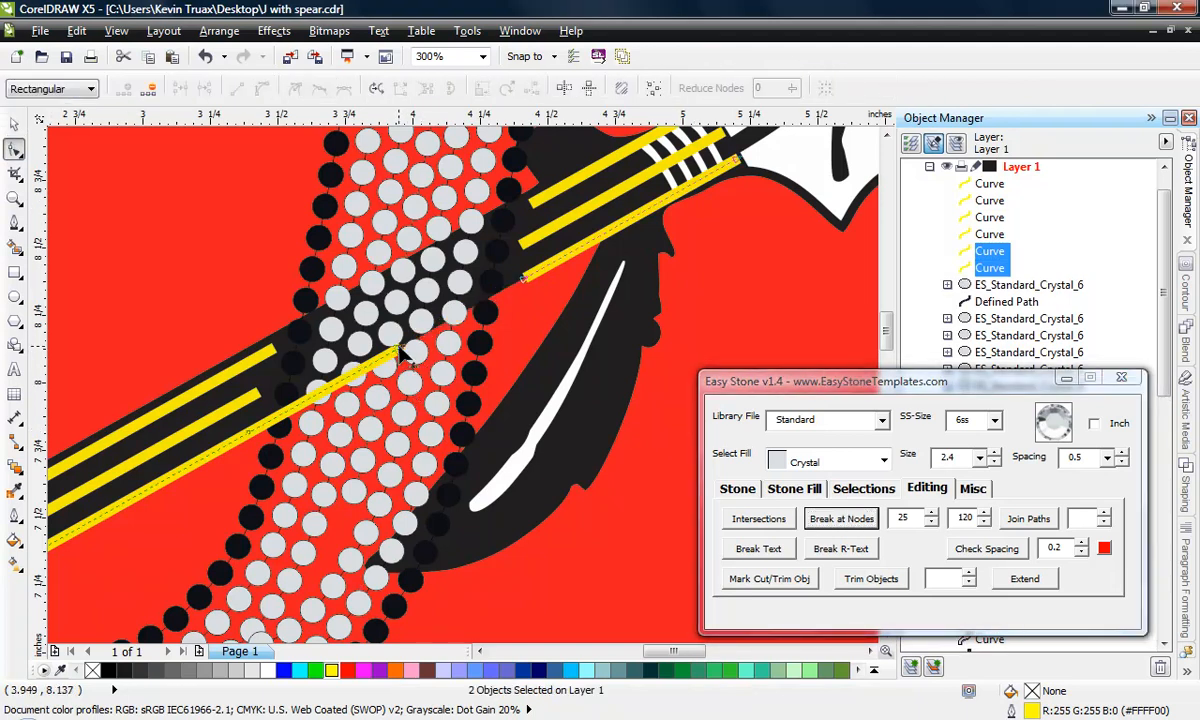
{"action": "left_click_drag", "start_coordinate": [401, 352], "coordinate": [246, 435]}
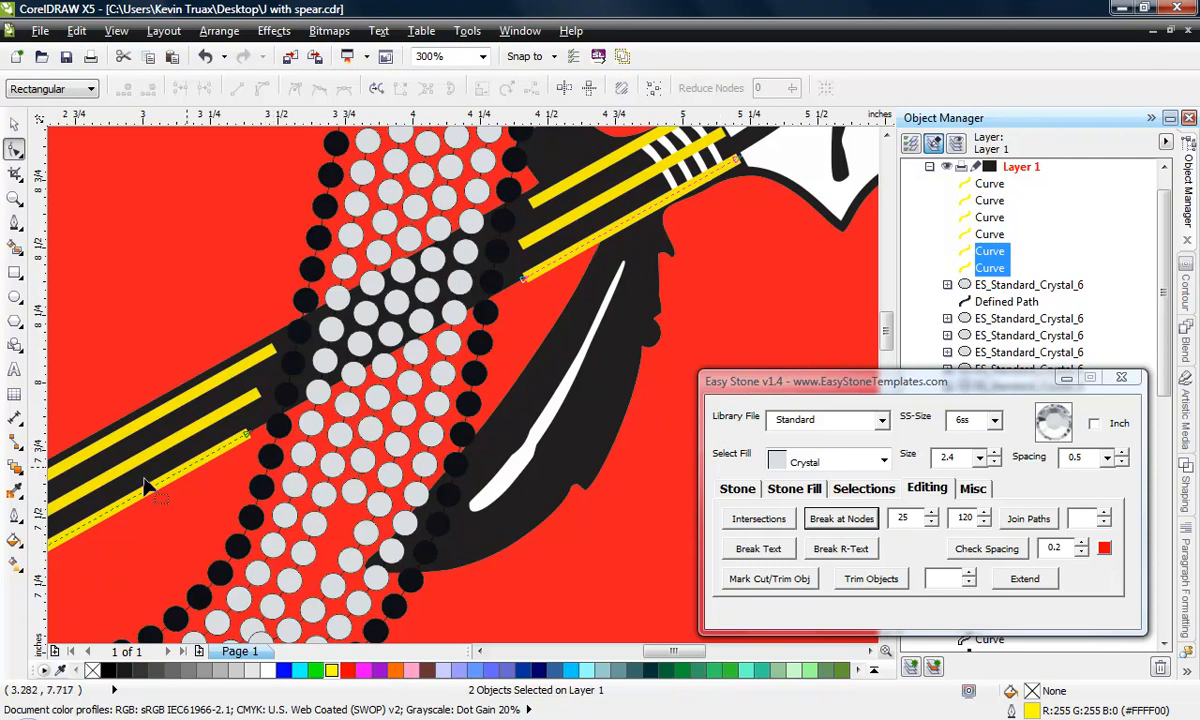
{"action": "left_click", "coordinate": [14, 122]}
{"action": "left_click", "coordinate": [158, 202]}
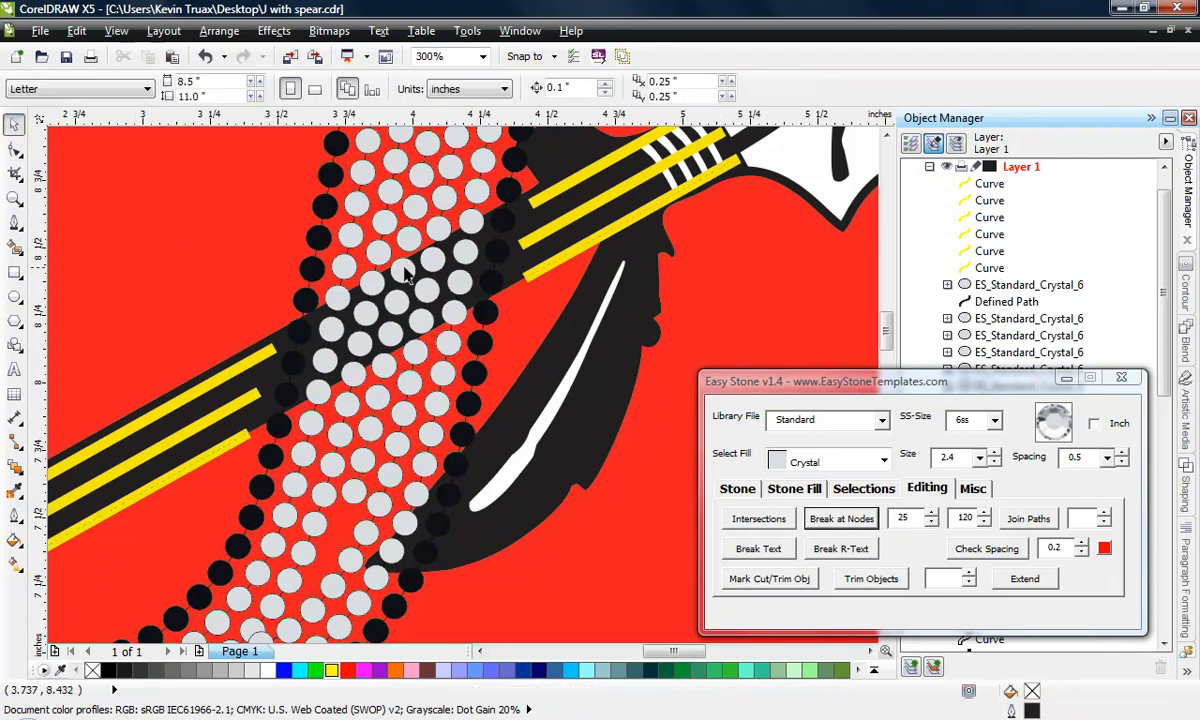
Step: Add Standard Crystal 6ss stones with 0.5 spacing to the three shaft lines on the lower-left side of the J
{"action": "key", "text": "F3"}
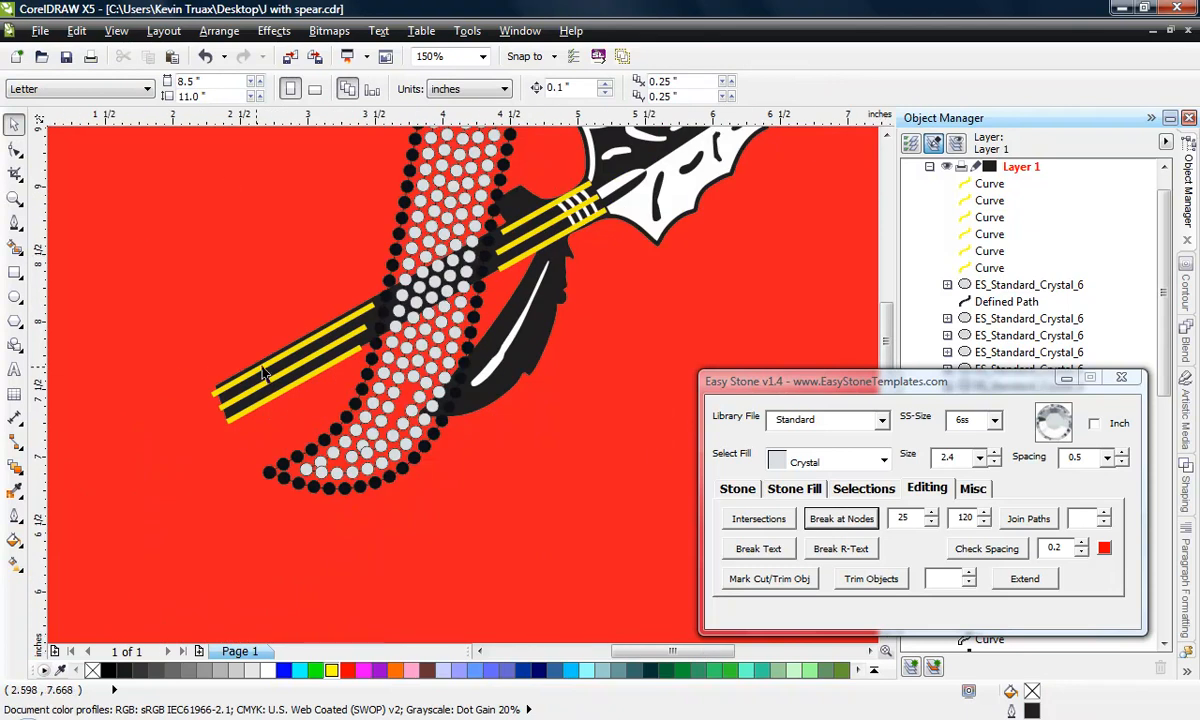
{"action": "scroll", "coordinate": [265, 373], "scroll_direction": "up", "scroll_amount": 1}
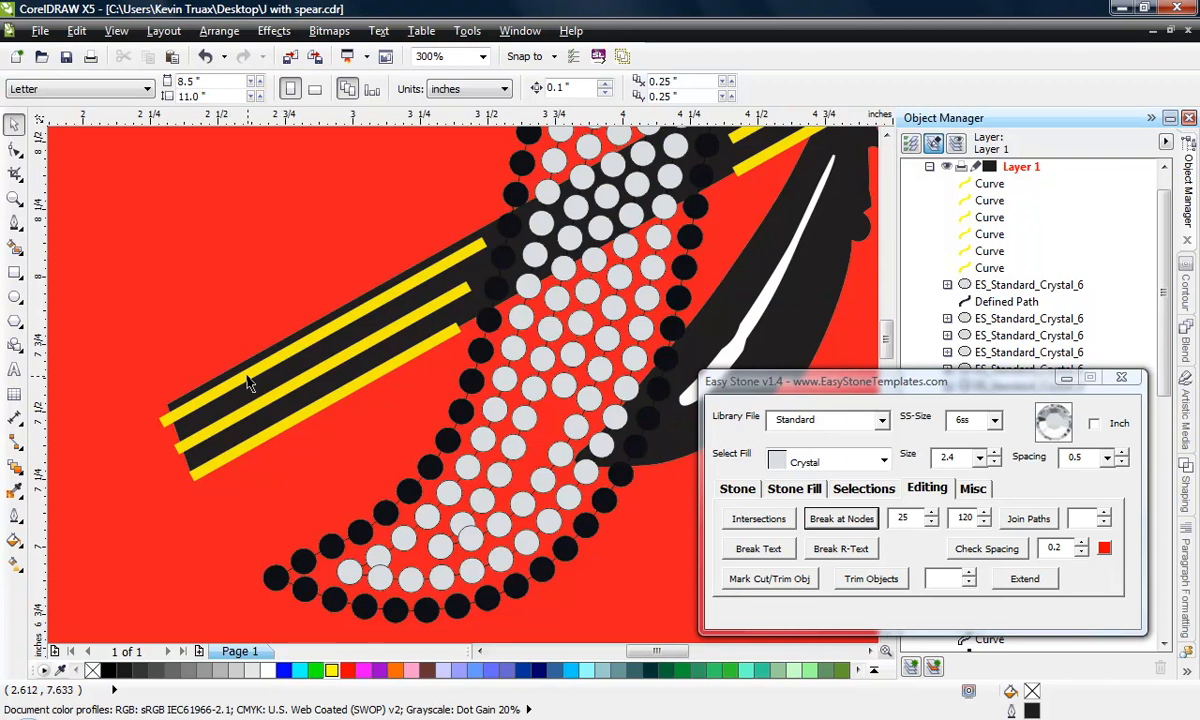
{"action": "left_click", "coordinate": [738, 489]}
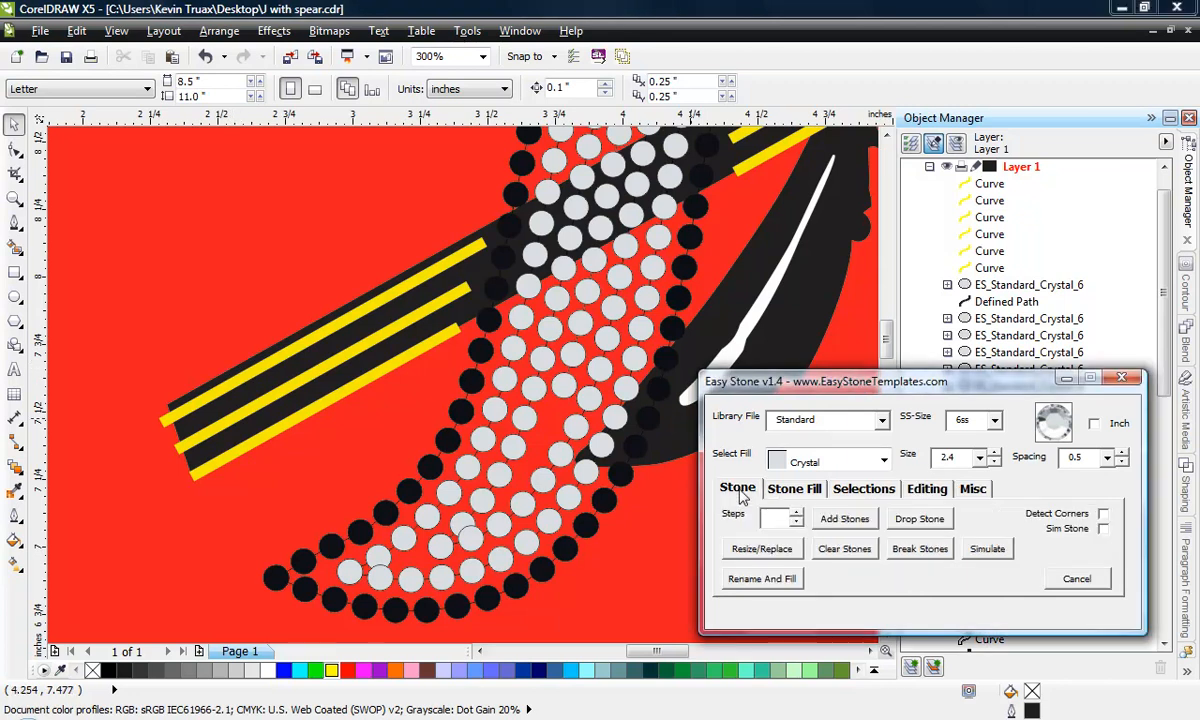
{"action": "left_click", "coordinate": [340, 340]}
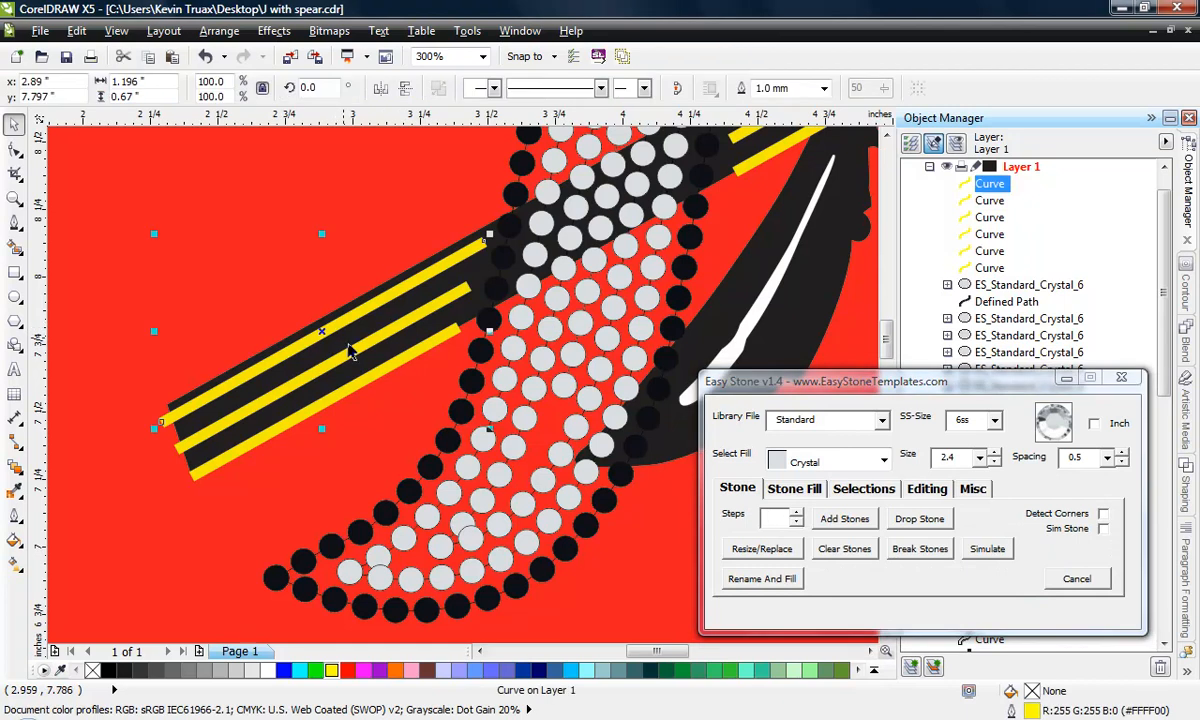
{"action": "left_click", "coordinate": [363, 377], "text": "shift"}
{"action": "left_click", "coordinate": [343, 359], "text": "shift"}
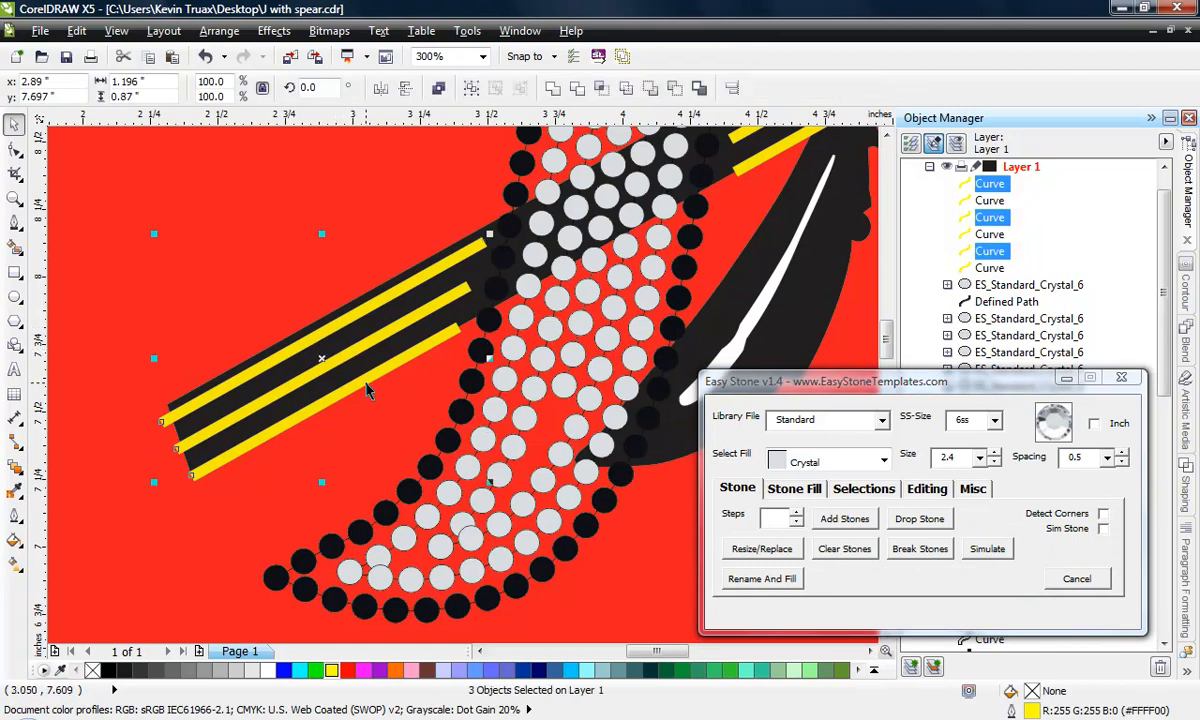
{"action": "left_click", "coordinate": [845, 519]}
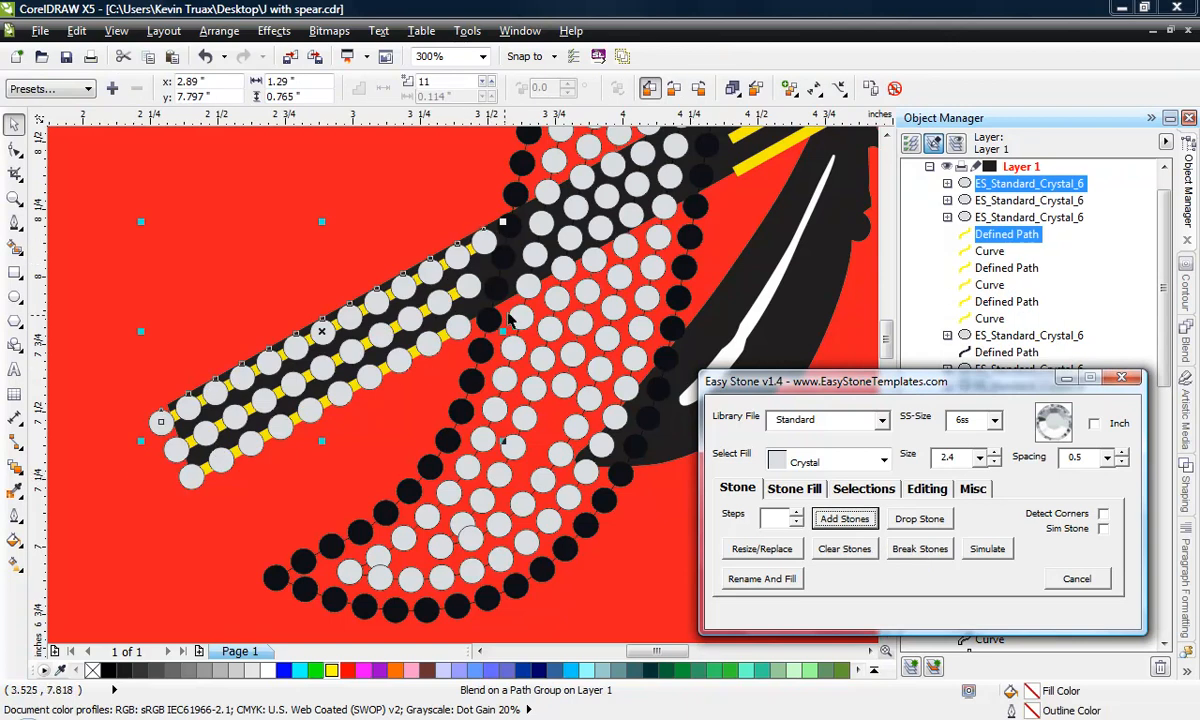
Step: Switch the drawing to Wireframe view around the crossing of the lower-left shaft lines and the J's outline
{"action": "scroll", "coordinate": [482, 340], "scroll_direction": "up", "scroll_amount": 2}
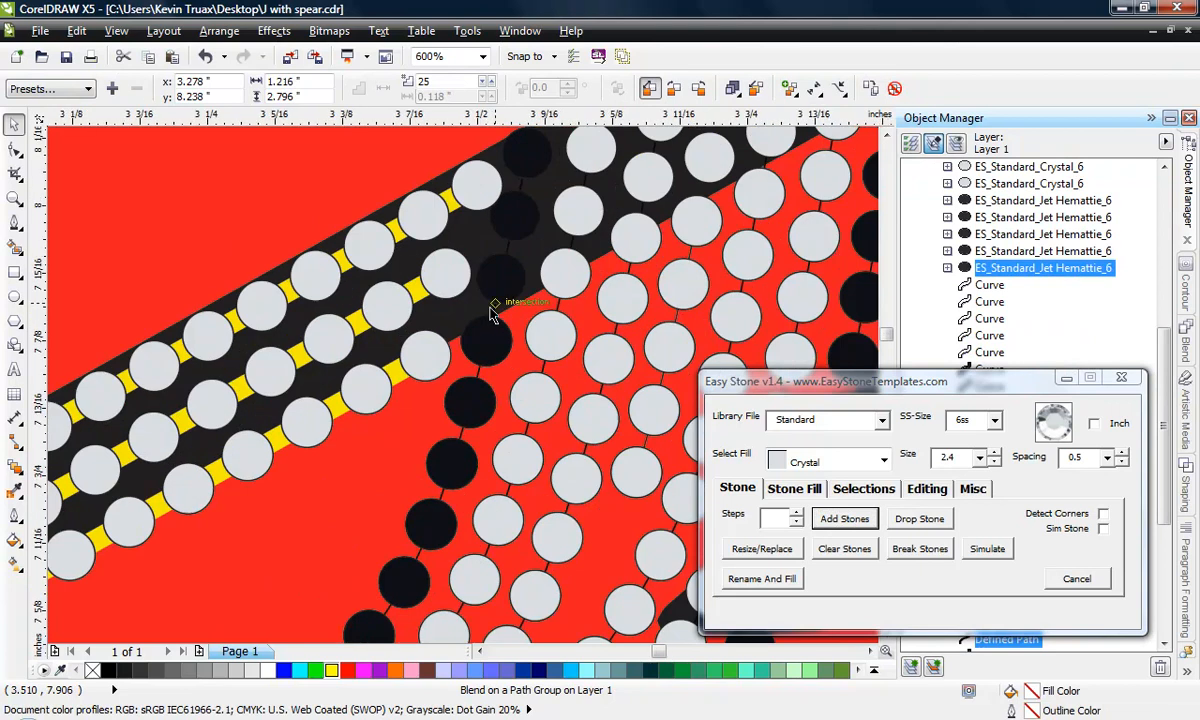
{"action": "scroll", "coordinate": [490, 314], "scroll_direction": "up", "scroll_amount": 1}
{"action": "left_click", "coordinate": [116, 31]}
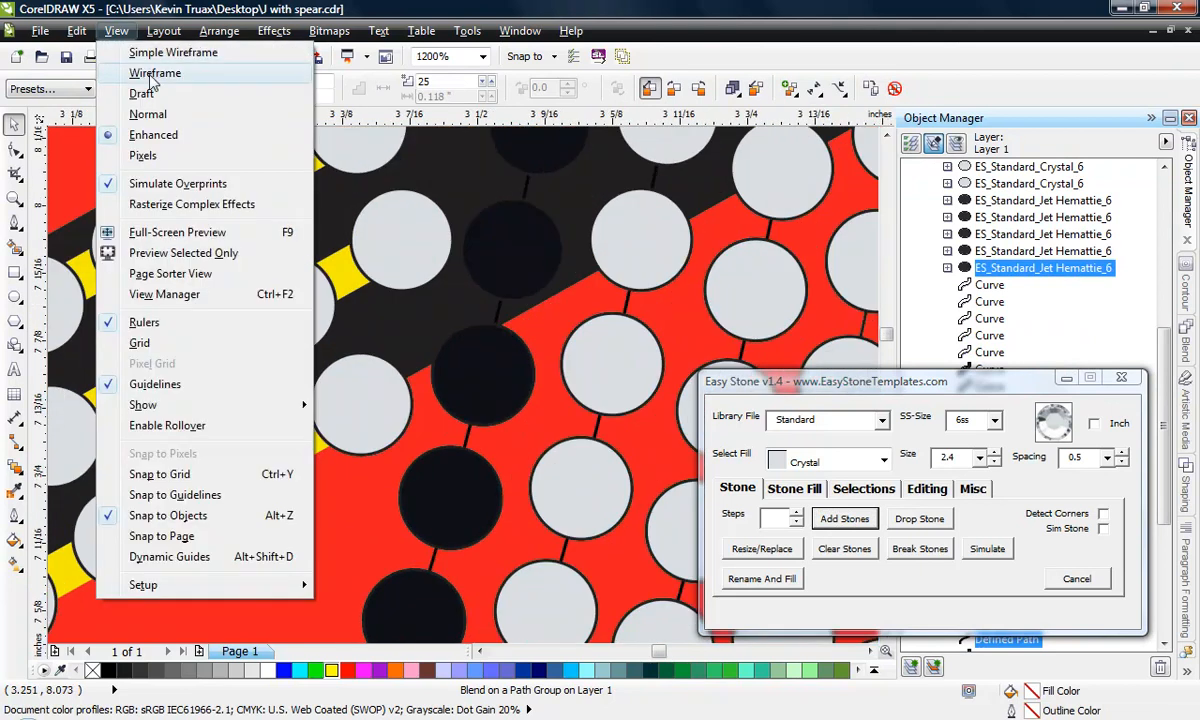
{"action": "left_click", "coordinate": [152, 75]}
{"action": "scroll", "coordinate": [450, 395], "scroll_direction": "down", "scroll_amount": 1}
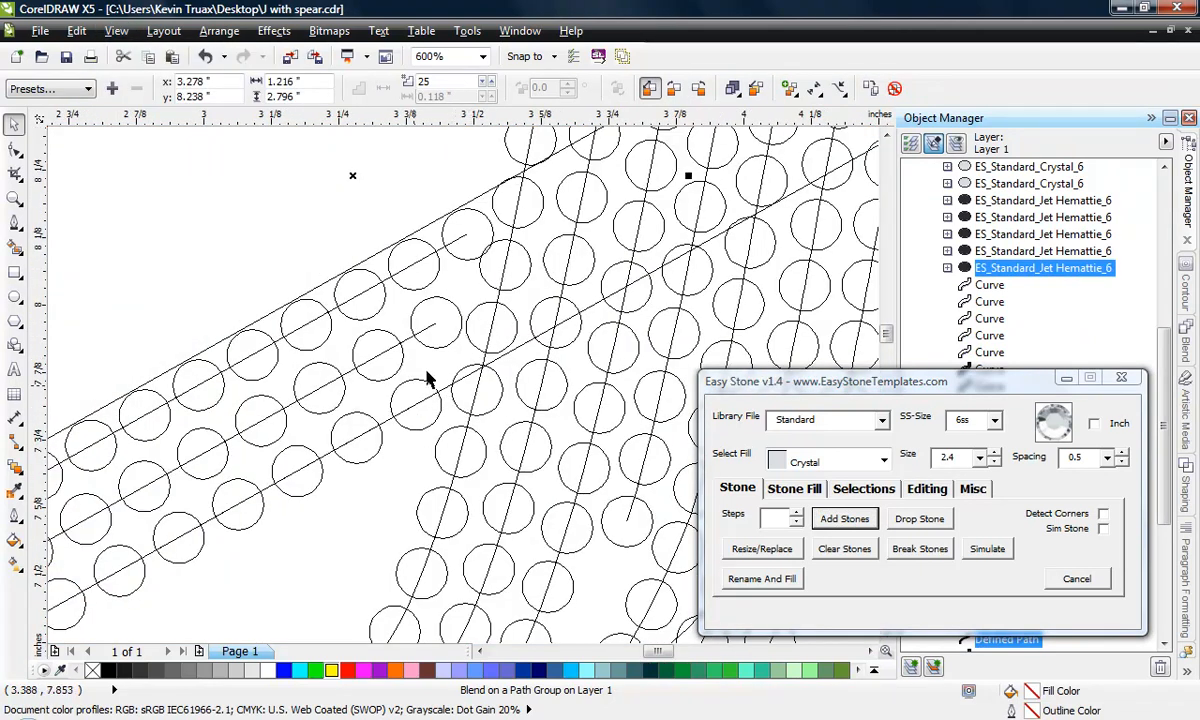
Step: Pull the inner end nodes of the upper and middle lower-left shaft lines back along their paths, away from the J's outline stones
{"action": "left_click", "coordinate": [14, 148]}
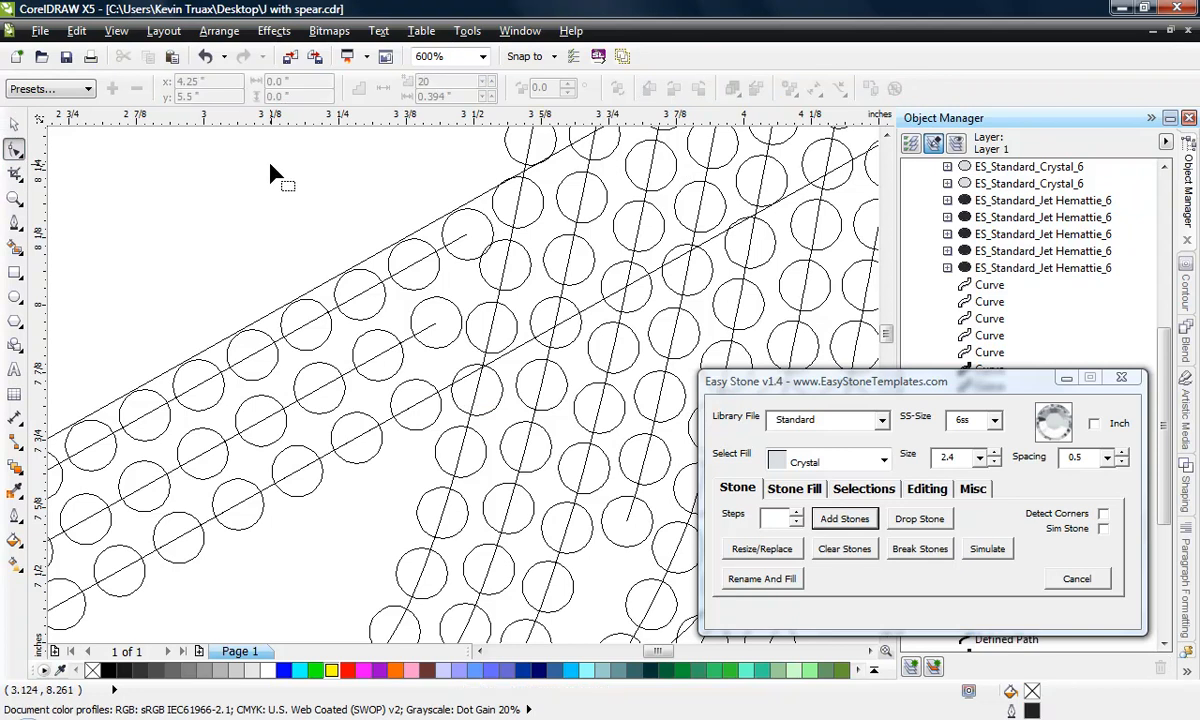
{"action": "left_click", "coordinate": [463, 244]}
{"action": "scroll", "coordinate": [457, 229], "scroll_direction": "up", "scroll_amount": 1}
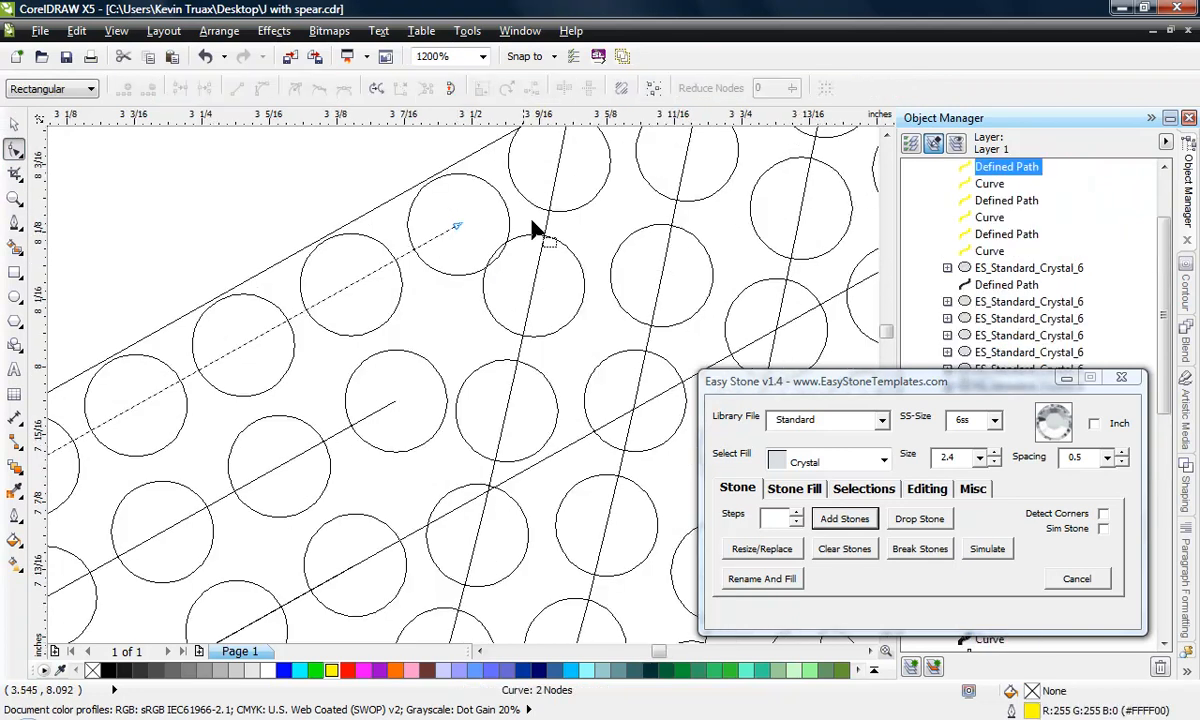
{"action": "left_click_drag", "start_coordinate": [458, 232], "coordinate": [406, 258]}
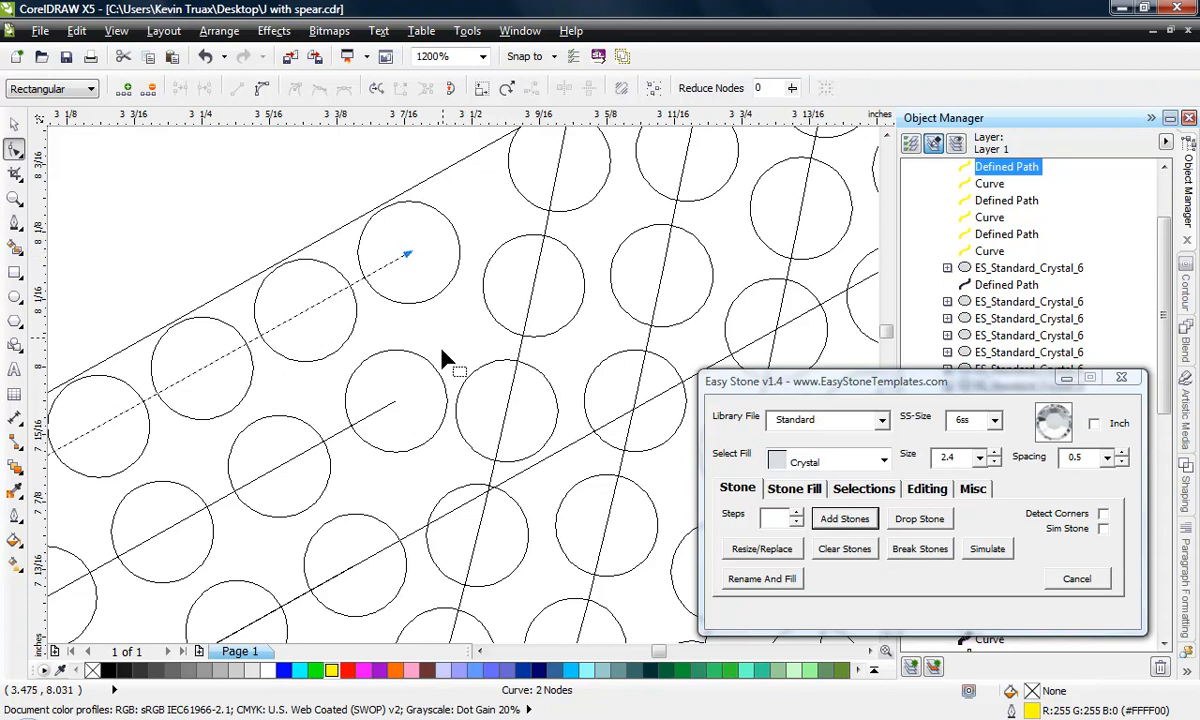
{"action": "left_click", "coordinate": [396, 421]}
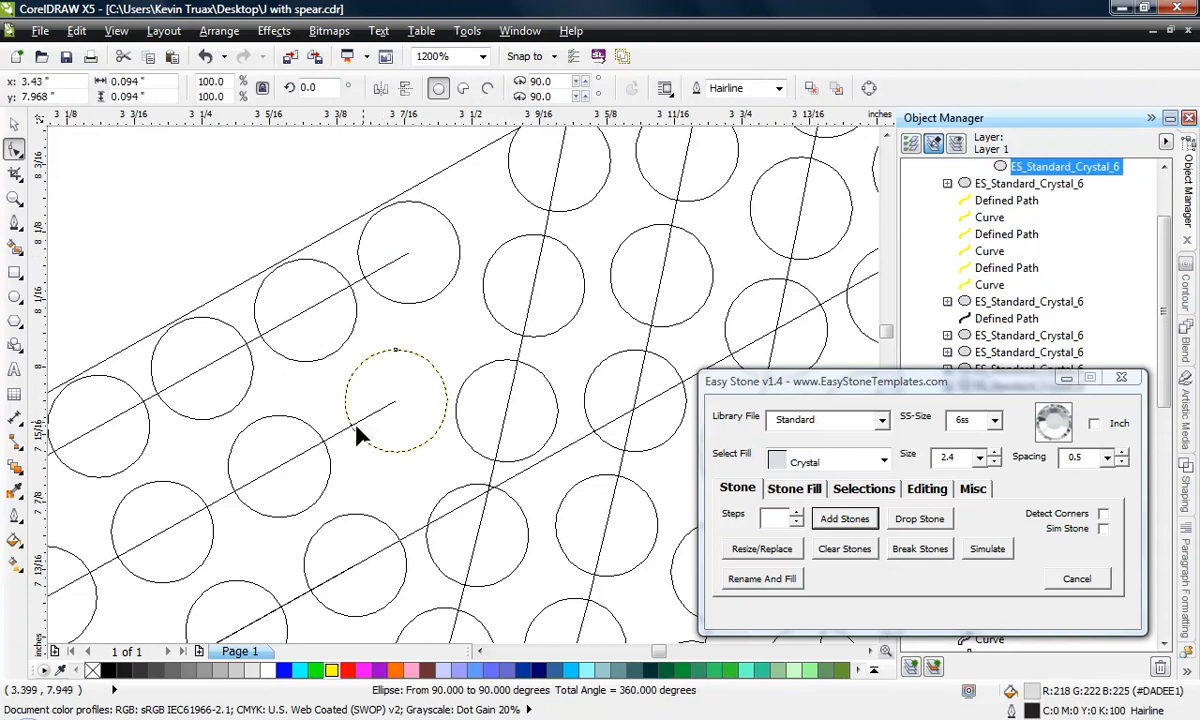
{"action": "left_click", "coordinate": [342, 430]}
{"action": "left_click_drag", "start_coordinate": [394, 402], "coordinate": [386, 410]}
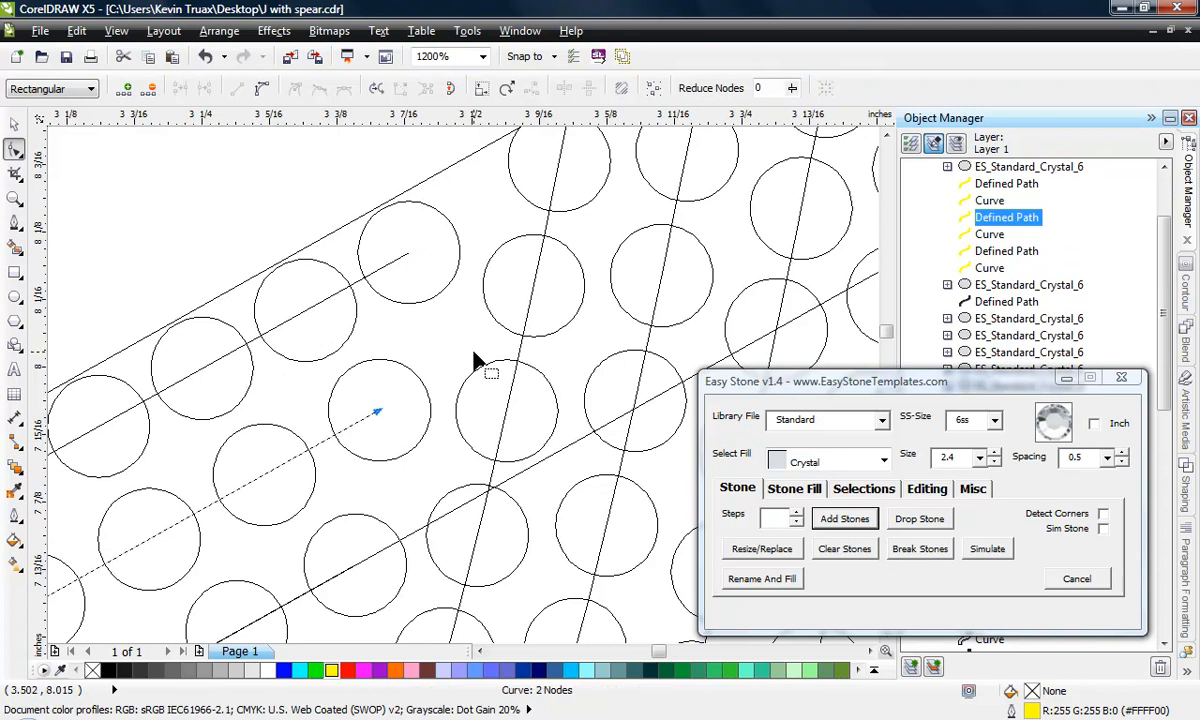
Step: Pull the inner end node of the lowest lower-left shaft line slightly away from the J's outline stones, and deselect the line
{"action": "scroll", "coordinate": [470, 358], "scroll_direction": "down", "scroll_amount": 2}
{"action": "scroll", "coordinate": [465, 296], "scroll_direction": "down", "scroll_amount": 1}
{"action": "scroll", "coordinate": [424, 379], "scroll_direction": "up", "scroll_amount": 2}
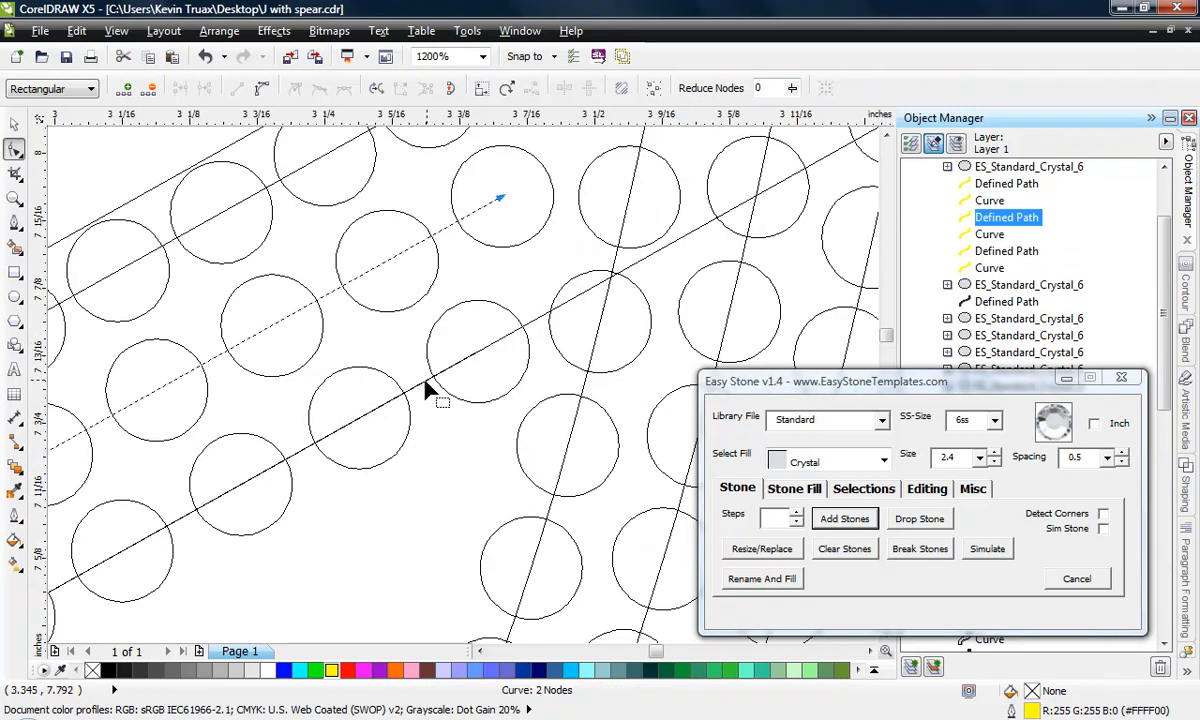
{"action": "left_click", "coordinate": [449, 370]}
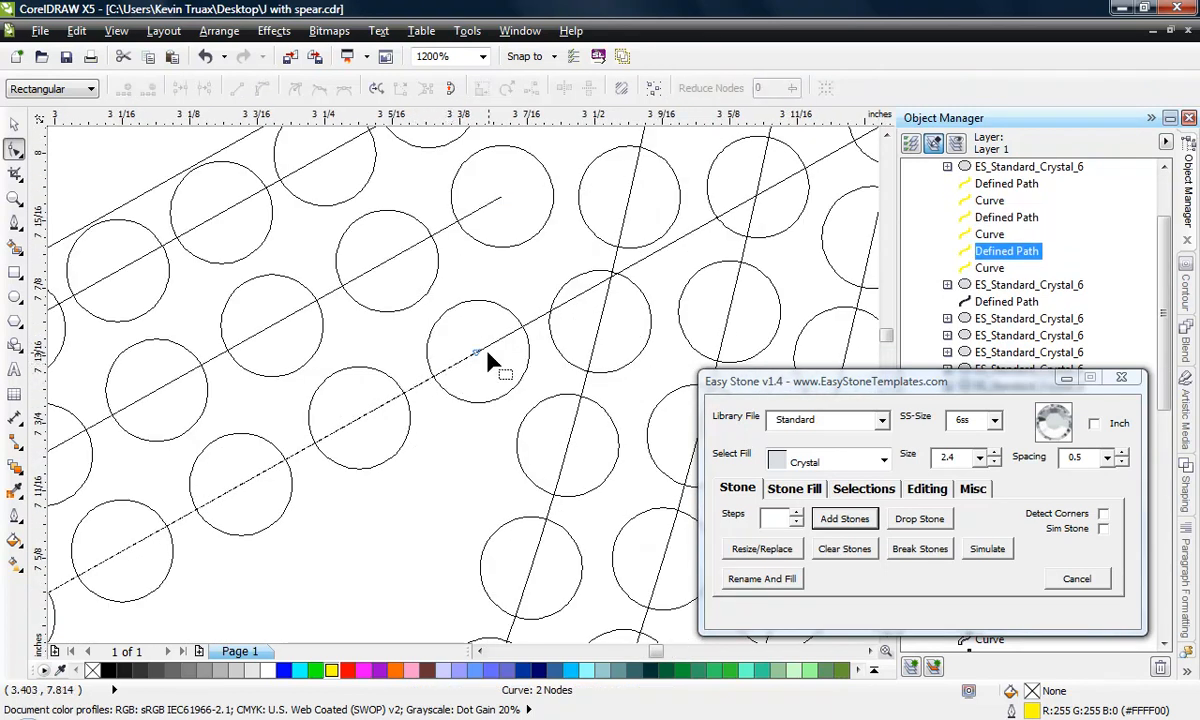
{"action": "left_click_drag", "start_coordinate": [477, 352], "coordinate": [464, 362]}
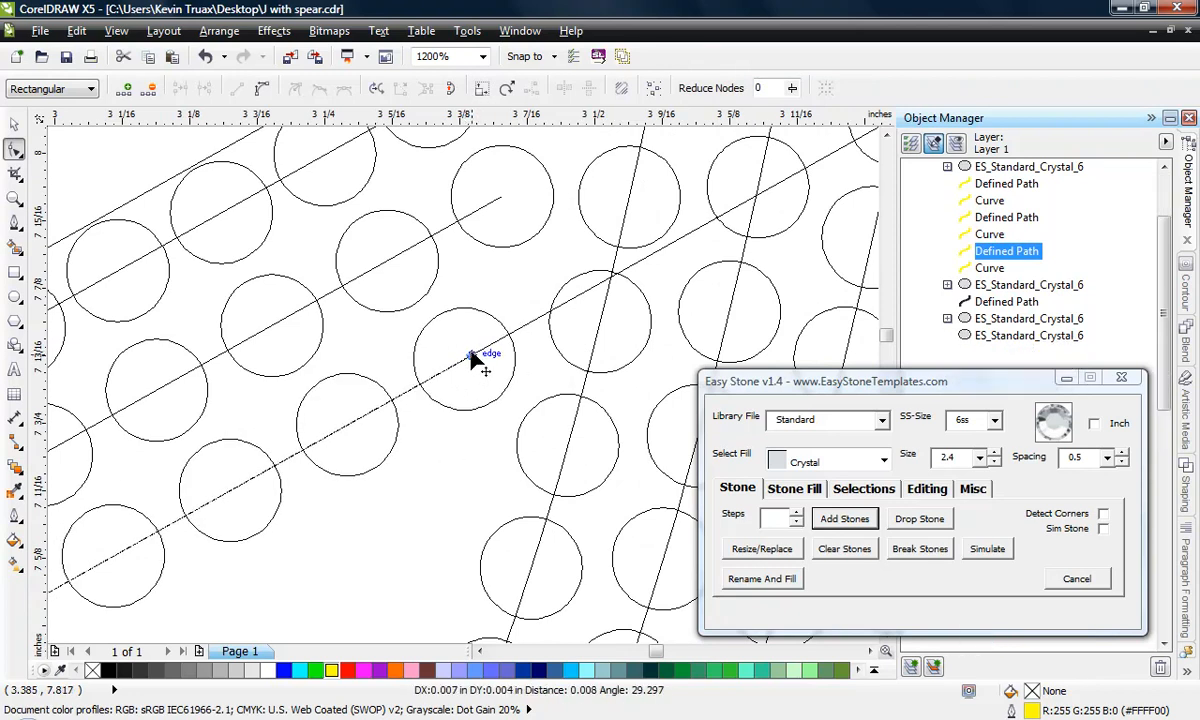
{"action": "scroll", "coordinate": [373, 228], "scroll_direction": "down", "scroll_amount": 1}
{"action": "scroll", "coordinate": [373, 233], "scroll_direction": "down", "scroll_amount": 1}
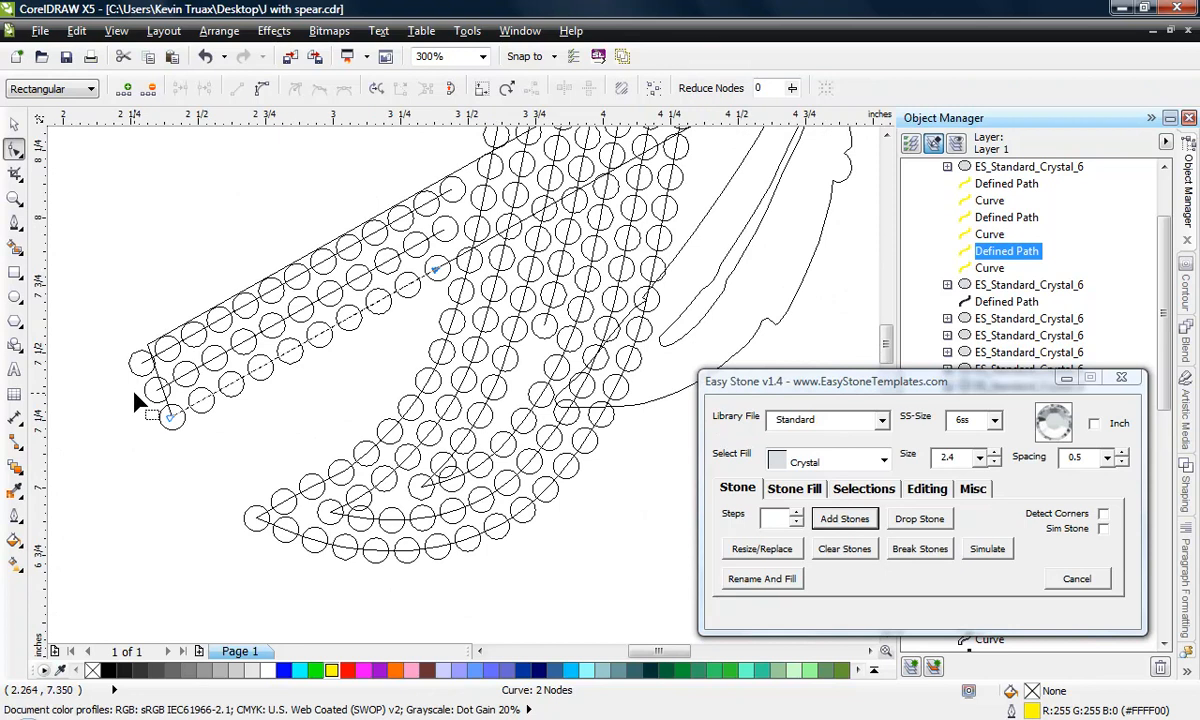
{"action": "left_click", "coordinate": [15, 125]}
{"action": "left_click", "coordinate": [176, 178]}
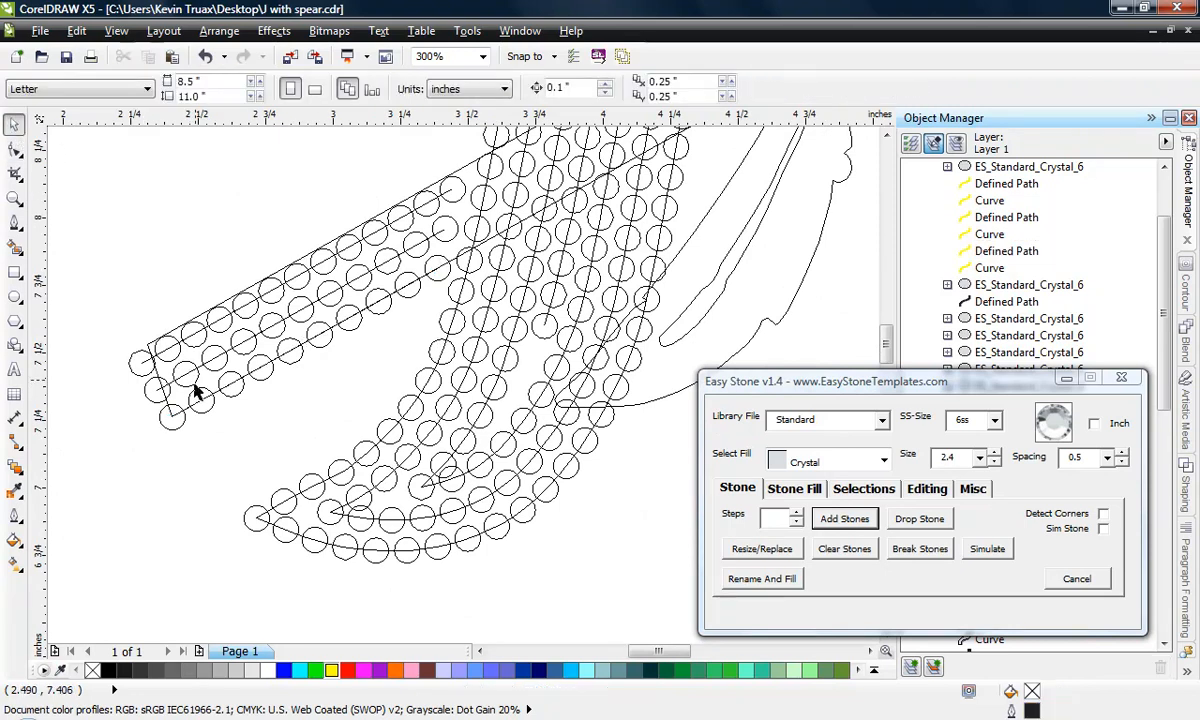
Step: Add Standard Crystal 6ss stones with 0.5 spacing to the three shaft lines between the J and the spearhead
{"action": "scroll", "coordinate": [180, 400], "scroll_direction": "down", "scroll_amount": 1}
{"action": "scroll", "coordinate": [474, 252], "scroll_direction": "up", "scroll_amount": 2}
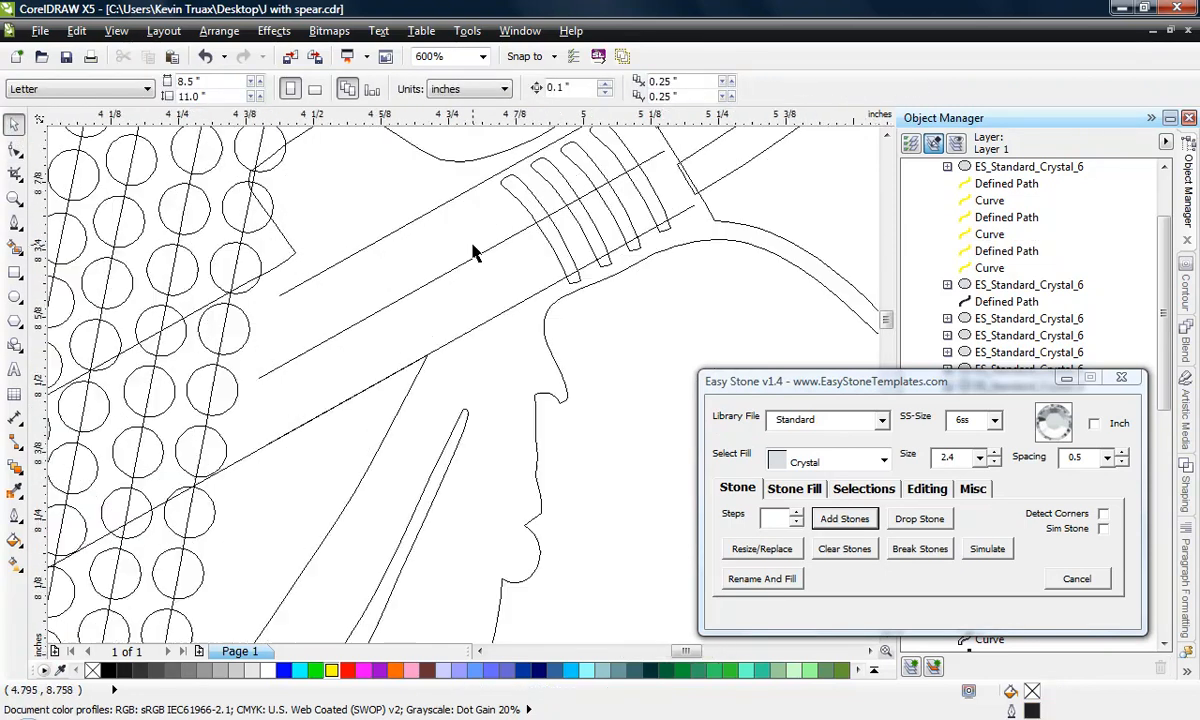
{"action": "left_click", "coordinate": [443, 280]}
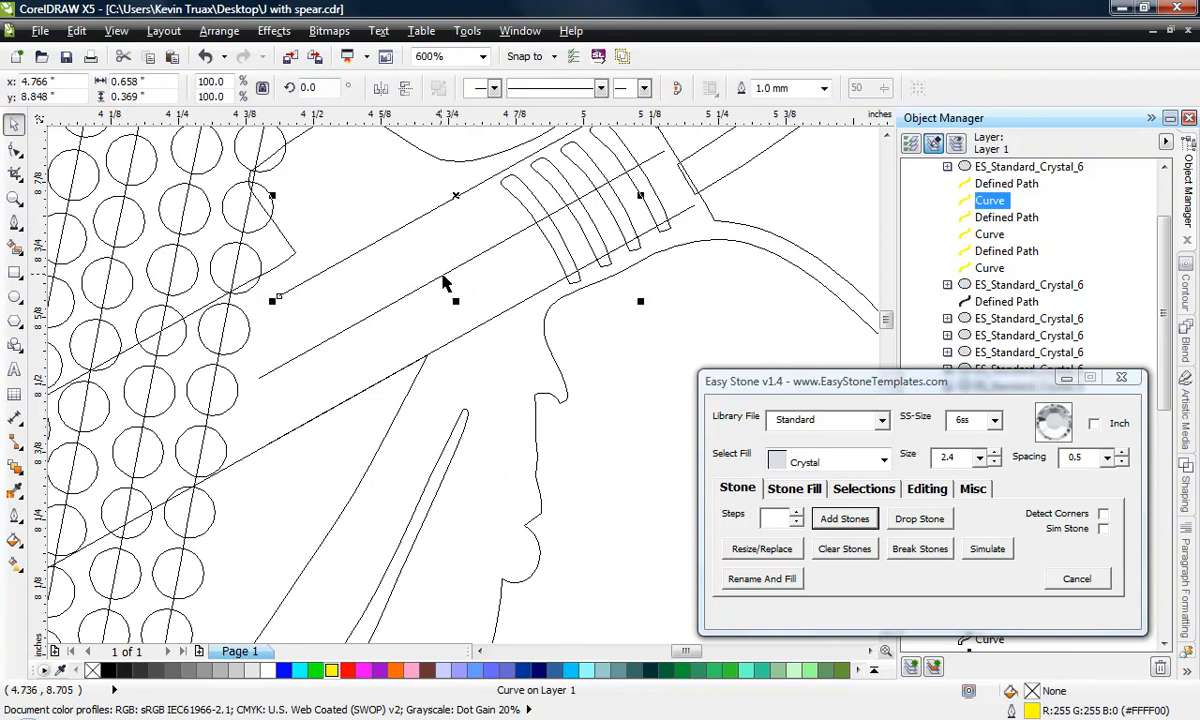
{"action": "left_click", "coordinate": [420, 258], "text": "shift"}
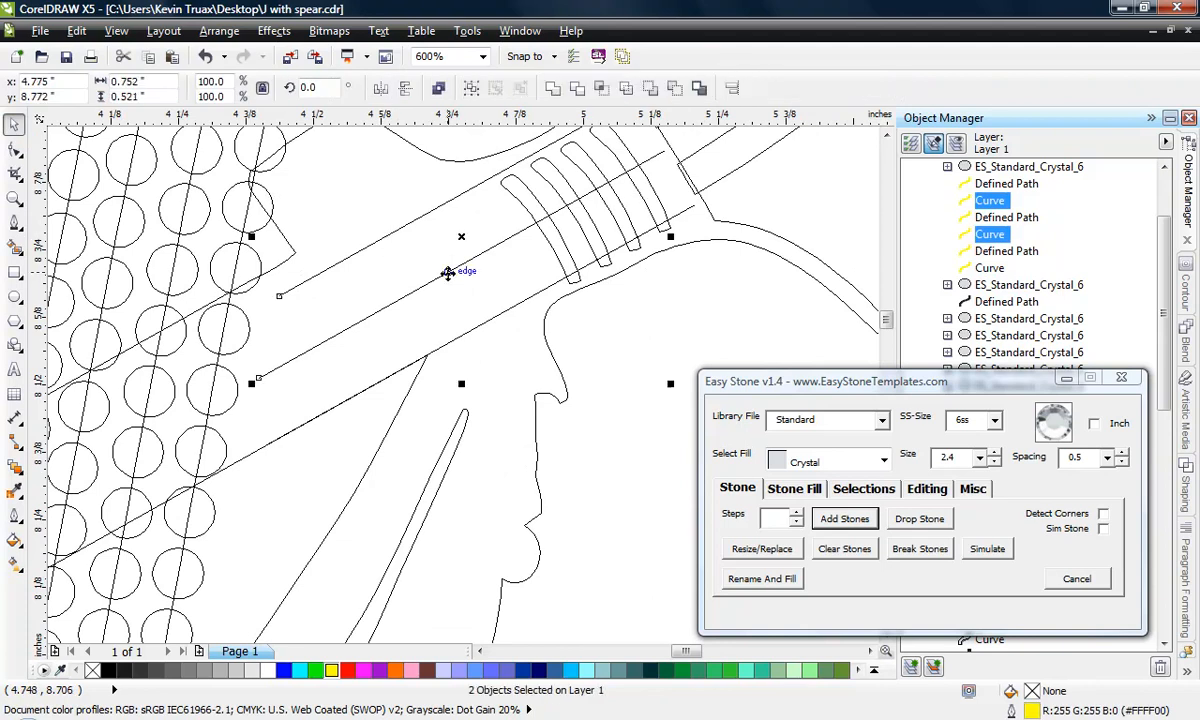
{"action": "left_click", "coordinate": [487, 328], "text": "shift"}
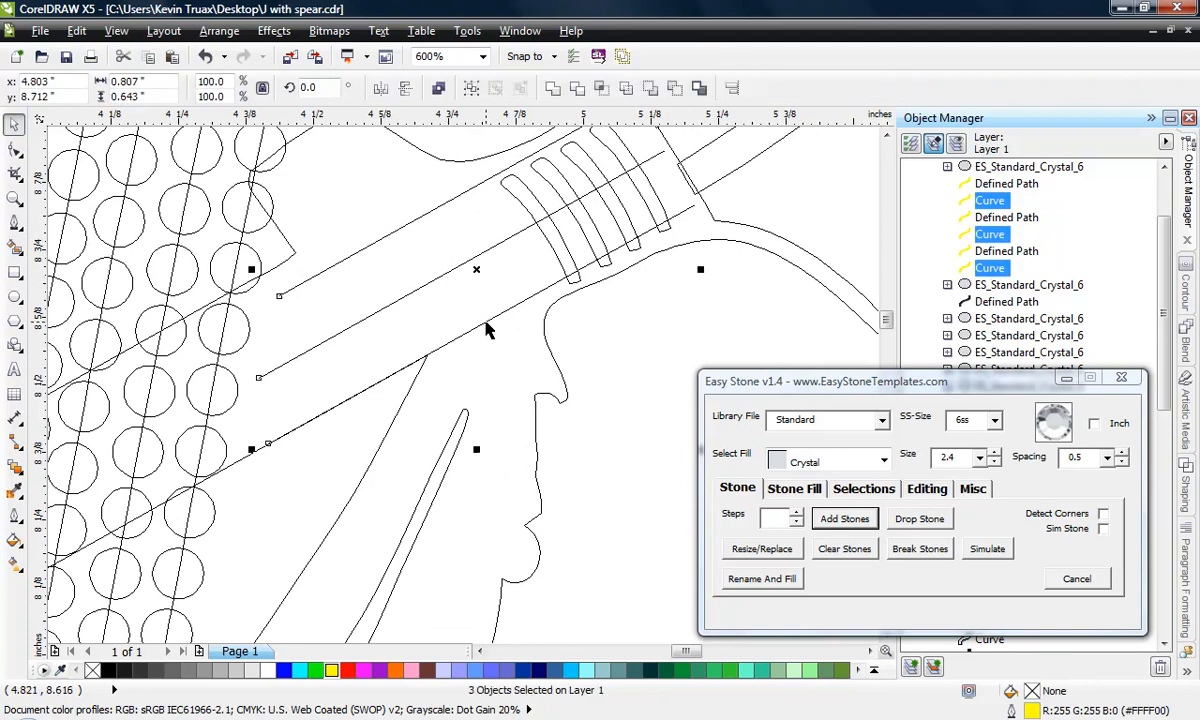
{"action": "left_click", "coordinate": [844, 518]}
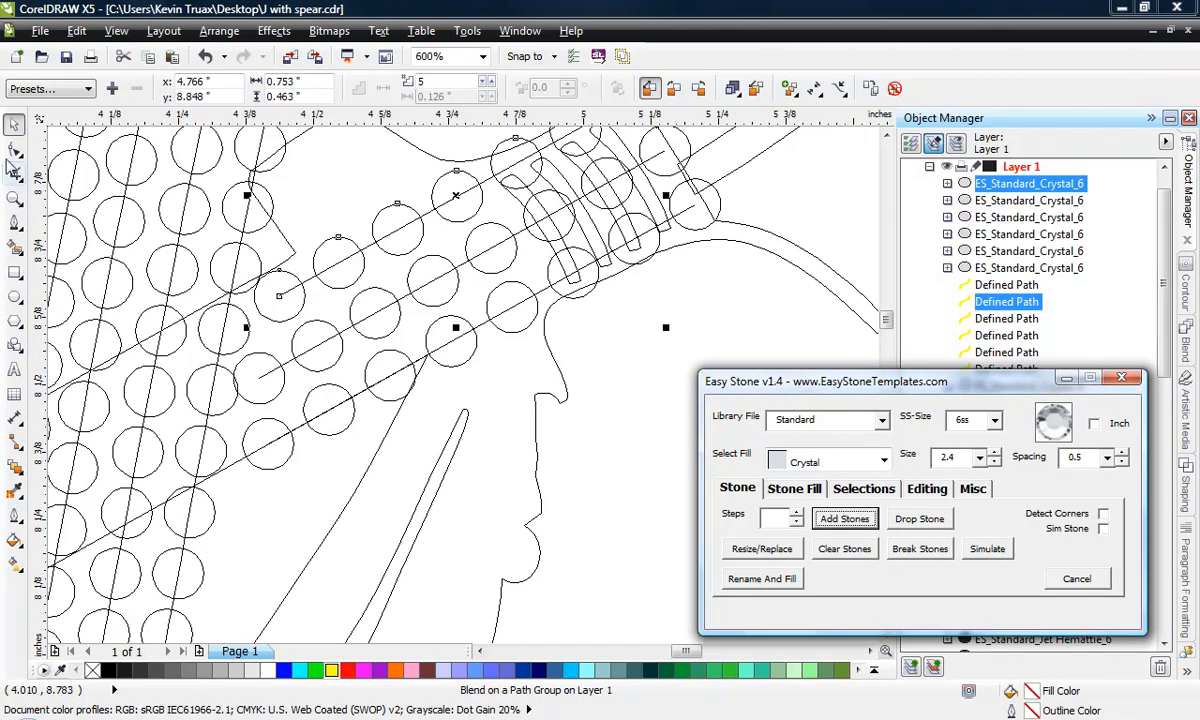
Step: Move the J-side end nodes of the upper and middle spearhead-side shaft lines along their paths, away from the J's outline stones
{"action": "left_click", "coordinate": [14, 150]}
{"action": "left_click", "coordinate": [284, 299]}
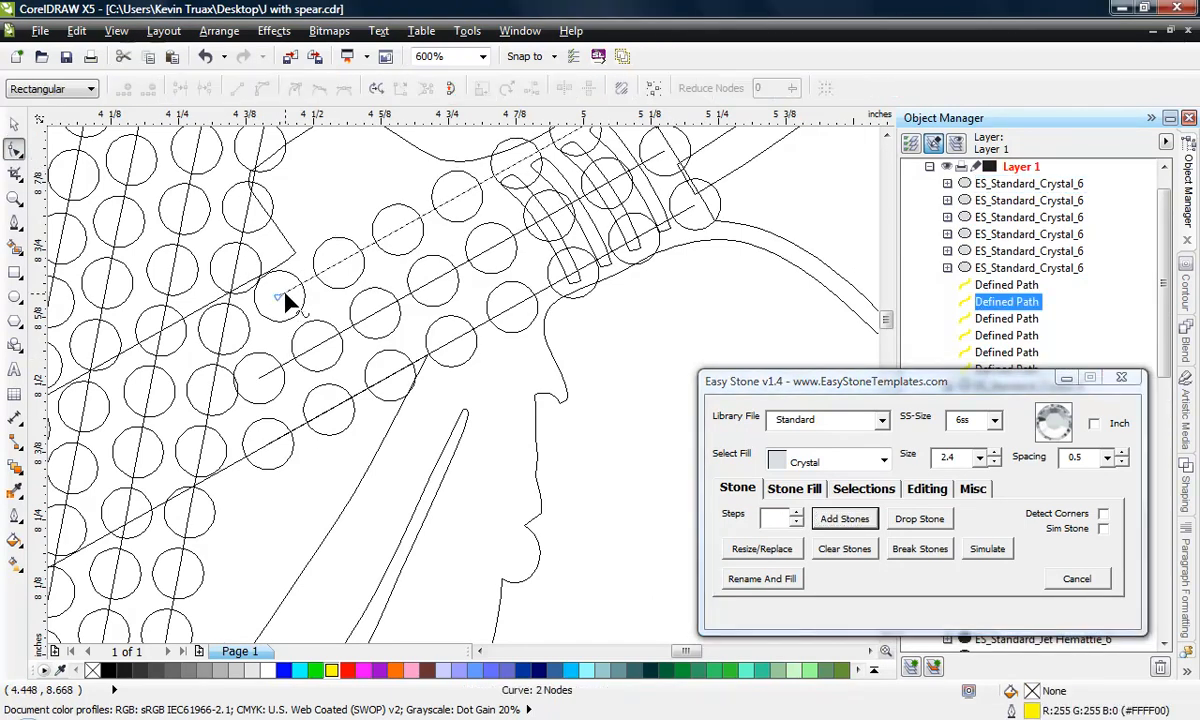
{"action": "scroll", "coordinate": [283, 299], "scroll_direction": "up", "scroll_amount": 1}
{"action": "left_click_drag", "start_coordinate": [279, 302], "coordinate": [300, 287]}
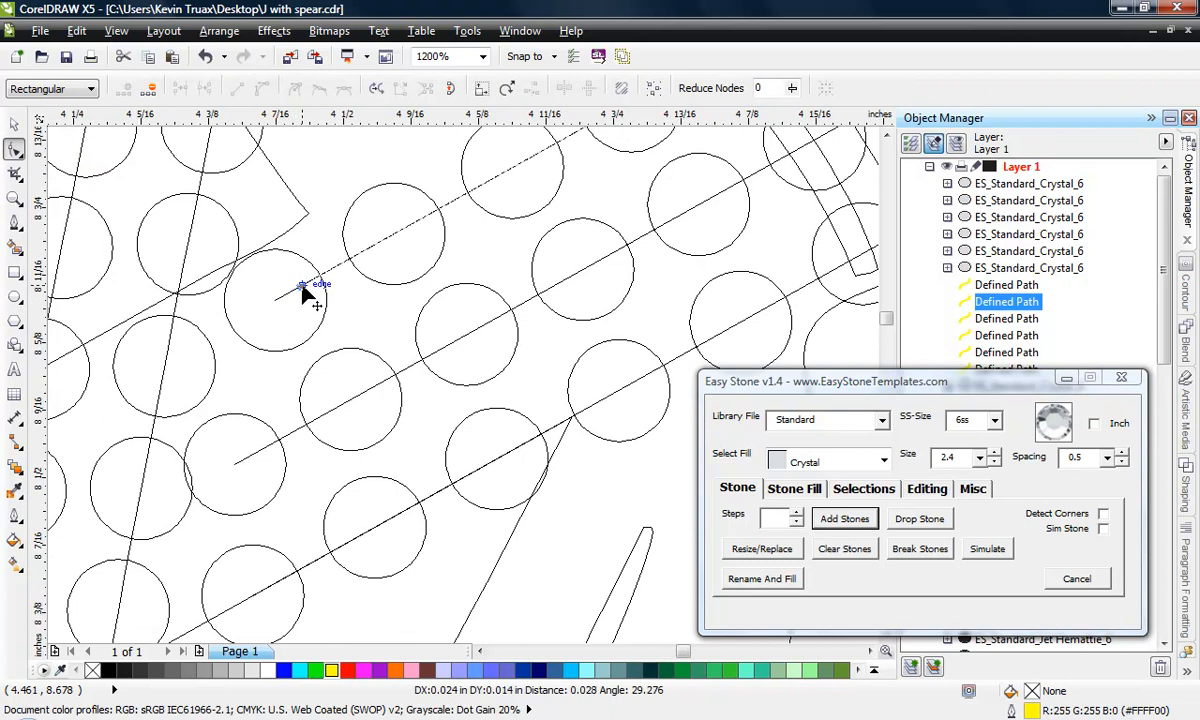
{"action": "left_click", "coordinate": [287, 436]}
{"action": "left_click", "coordinate": [234, 466]}
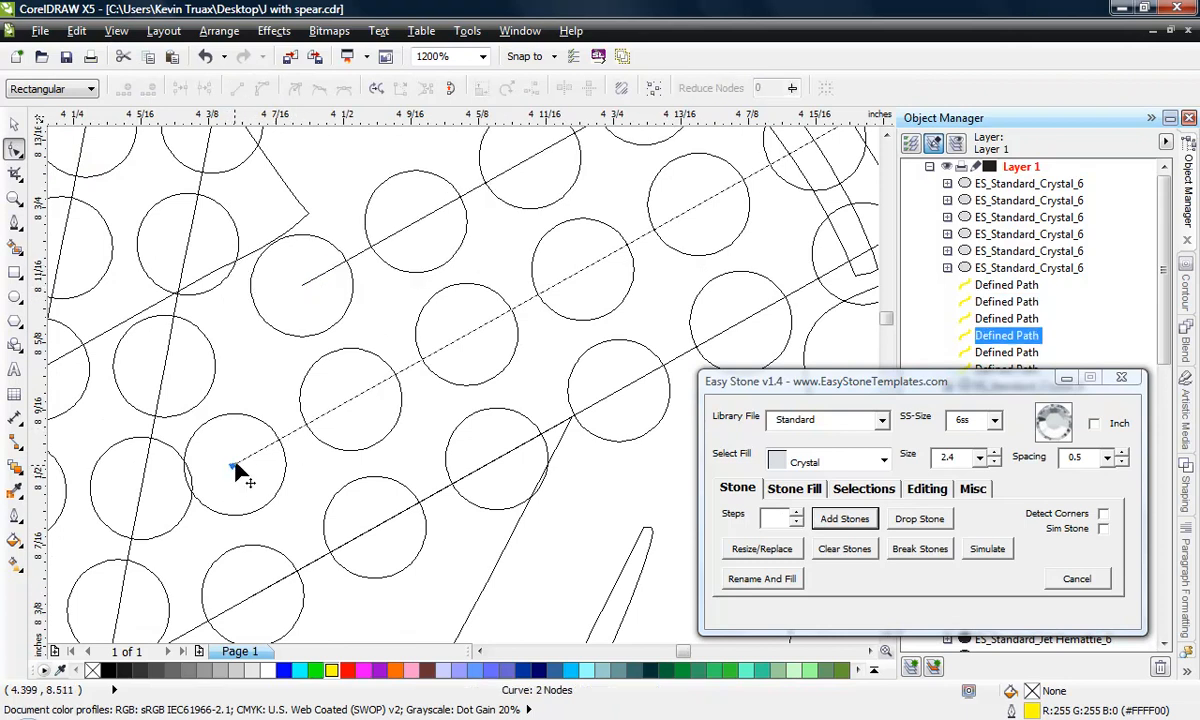
{"action": "left_click_drag", "start_coordinate": [238, 473], "coordinate": [262, 460]}
{"action": "scroll", "coordinate": [338, 398], "scroll_direction": "down", "scroll_amount": 1}
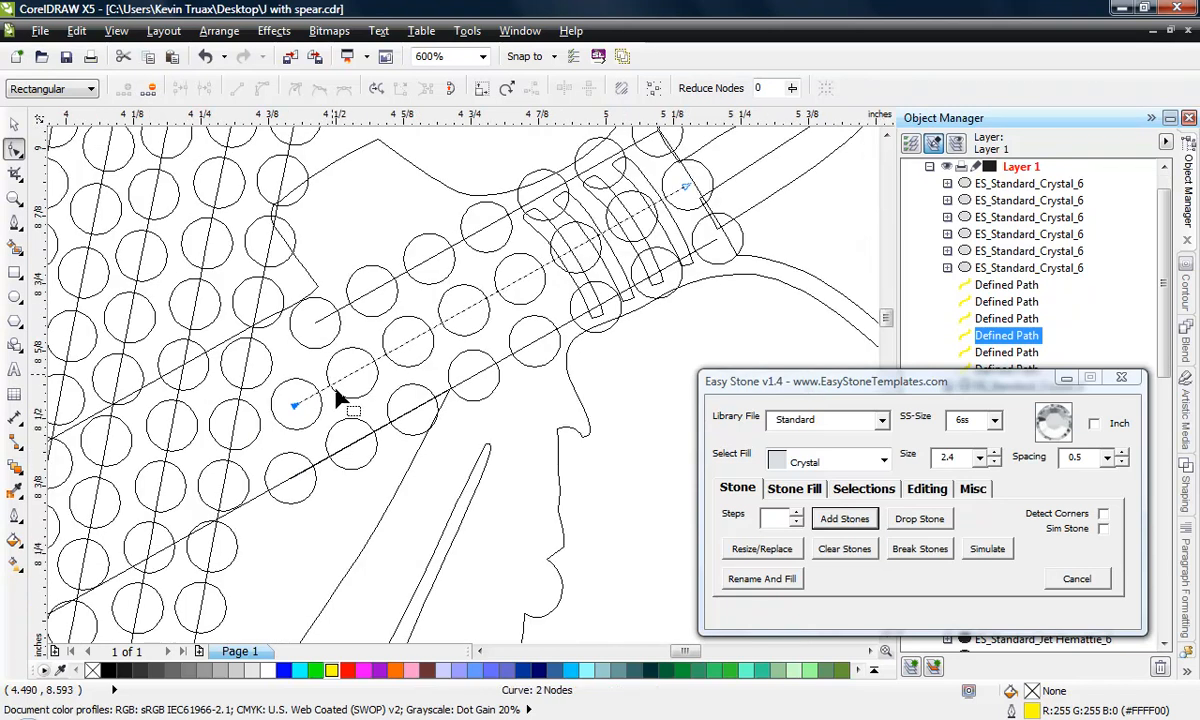
Step: Extend the J-side end node of the lowest spearhead-side shaft line slightly toward the J
{"action": "scroll", "coordinate": [257, 495], "scroll_direction": "up", "scroll_amount": 1}
{"action": "left_click", "coordinate": [355, 447]}
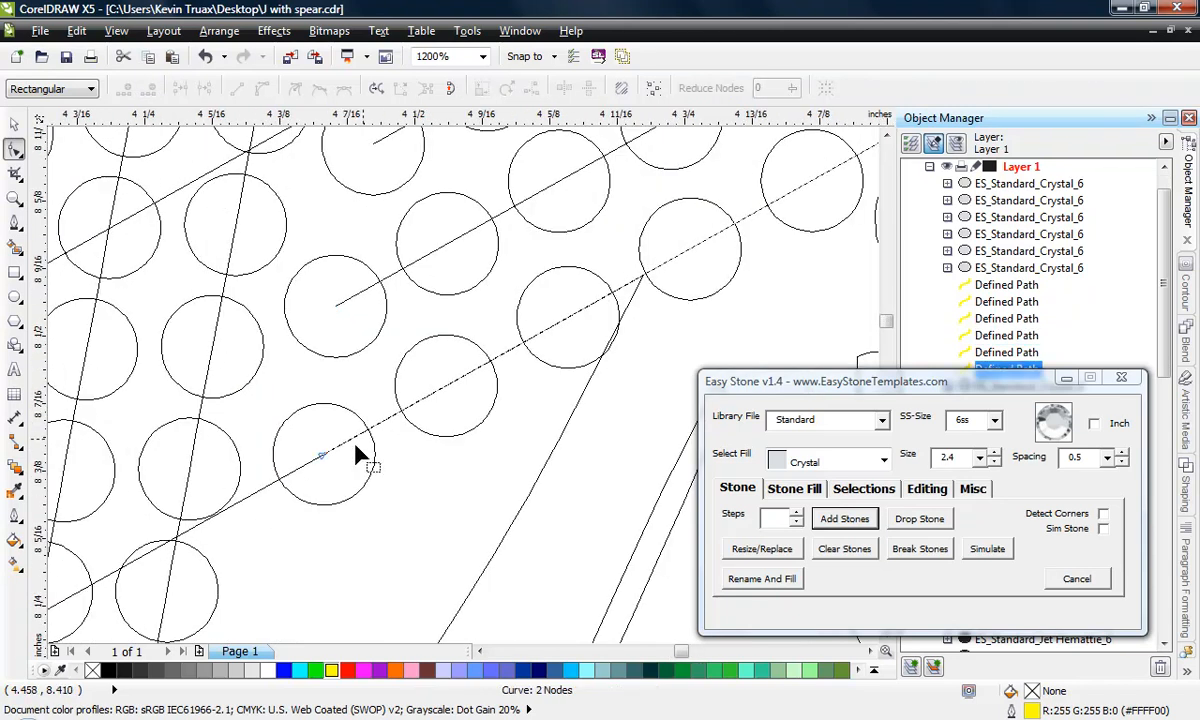
{"action": "mouse_move", "coordinate": [322, 461]}
{"action": "left_mouse_down"}
{"action": "mouse_move", "coordinate": [313, 474]}
{"action": "mouse_move", "coordinate": [316, 464]}
{"action": "left_mouse_up"}
{"action": "scroll", "coordinate": [316, 463], "scroll_direction": "down", "scroll_amount": 1}
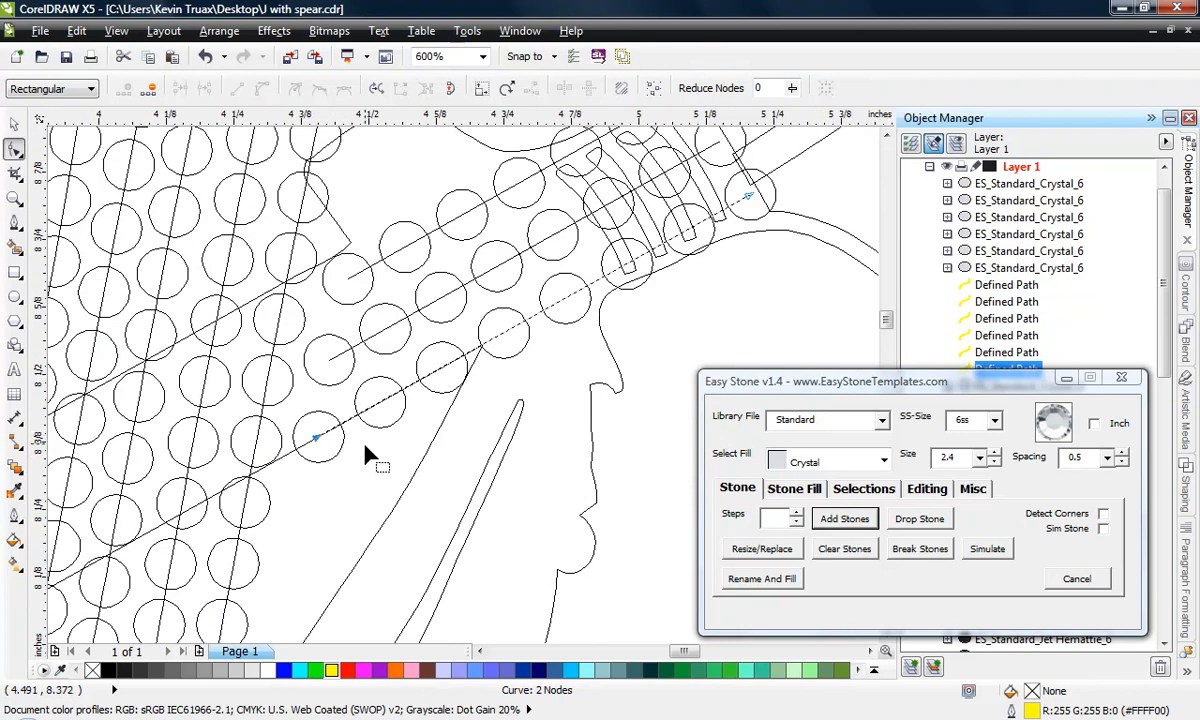
Step: Return the drawing to Enhanced view around the base of the spearhead
{"action": "scroll", "coordinate": [396, 423], "scroll_direction": "down", "scroll_amount": 1}
{"action": "scroll", "coordinate": [536, 287], "scroll_direction": "up", "scroll_amount": 1}
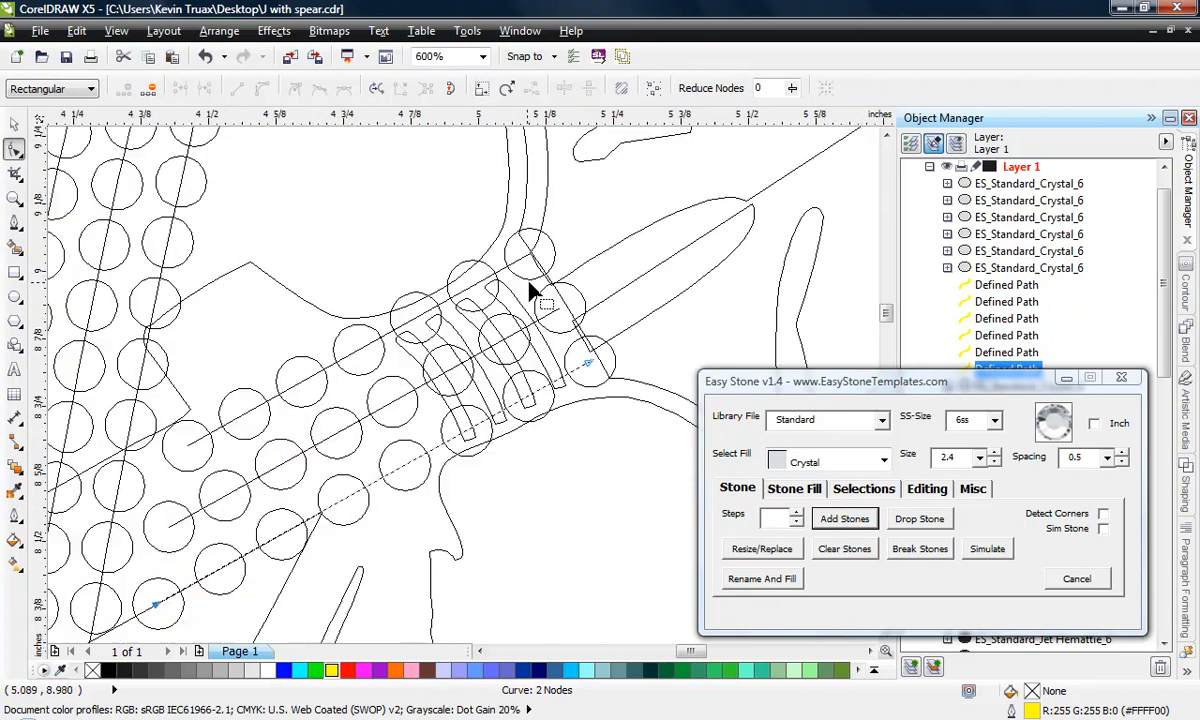
{"action": "left_click", "coordinate": [116, 31]}
{"action": "left_click", "coordinate": [150, 132]}
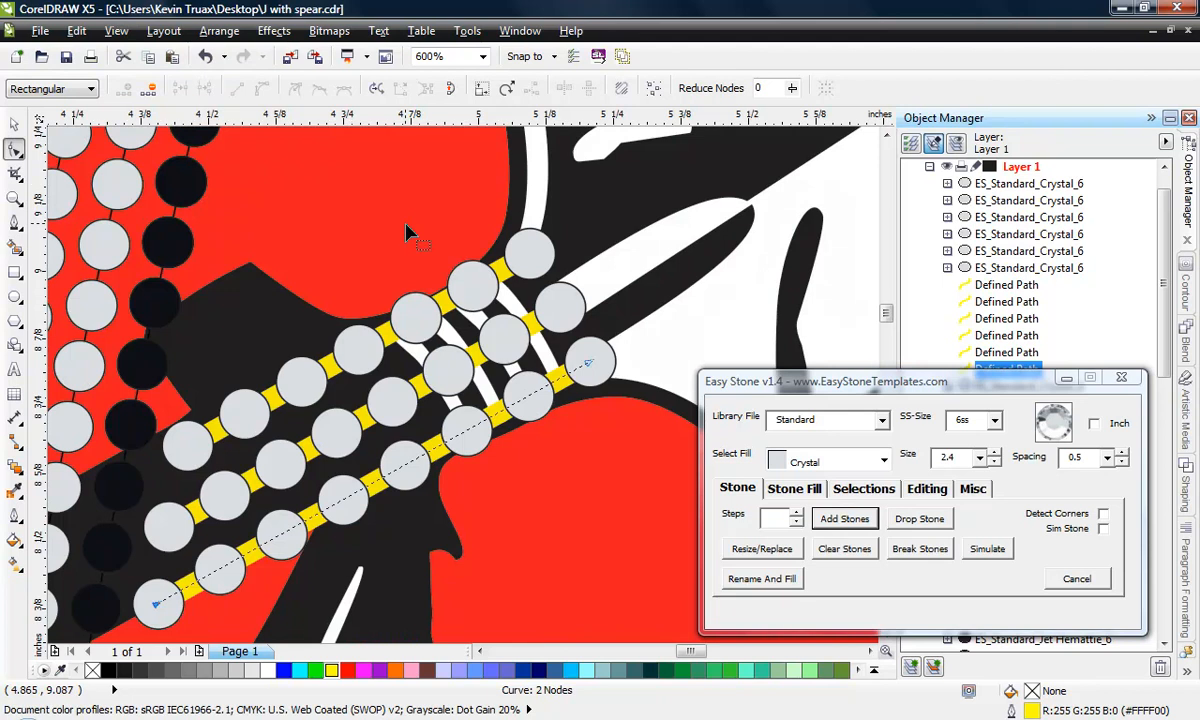
Step: Examine the stone rows along the whole spear shaft, especially where they meet the J and the spearhead
{"action": "scroll", "coordinate": [472, 235], "scroll_direction": "down", "scroll_amount": 1}
{"action": "scroll", "coordinate": [499, 424], "scroll_direction": "down", "scroll_amount": 1}
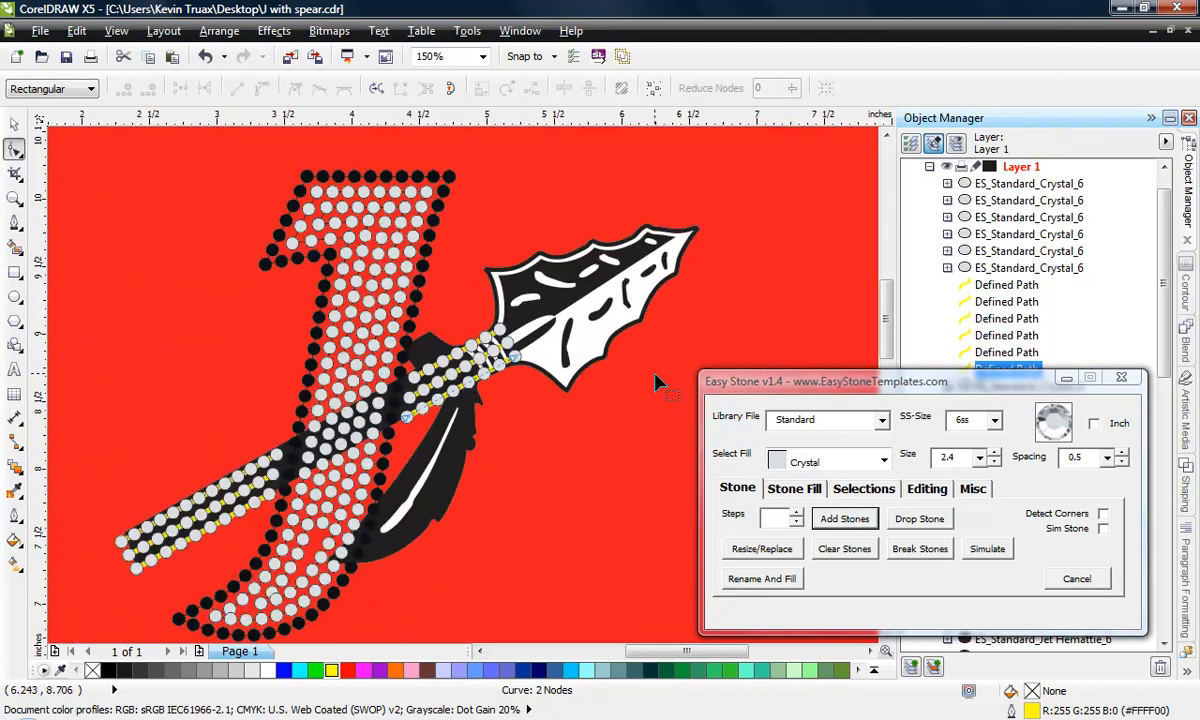
{"action": "scroll", "coordinate": [440, 356], "scroll_direction": "up", "scroll_amount": 2}
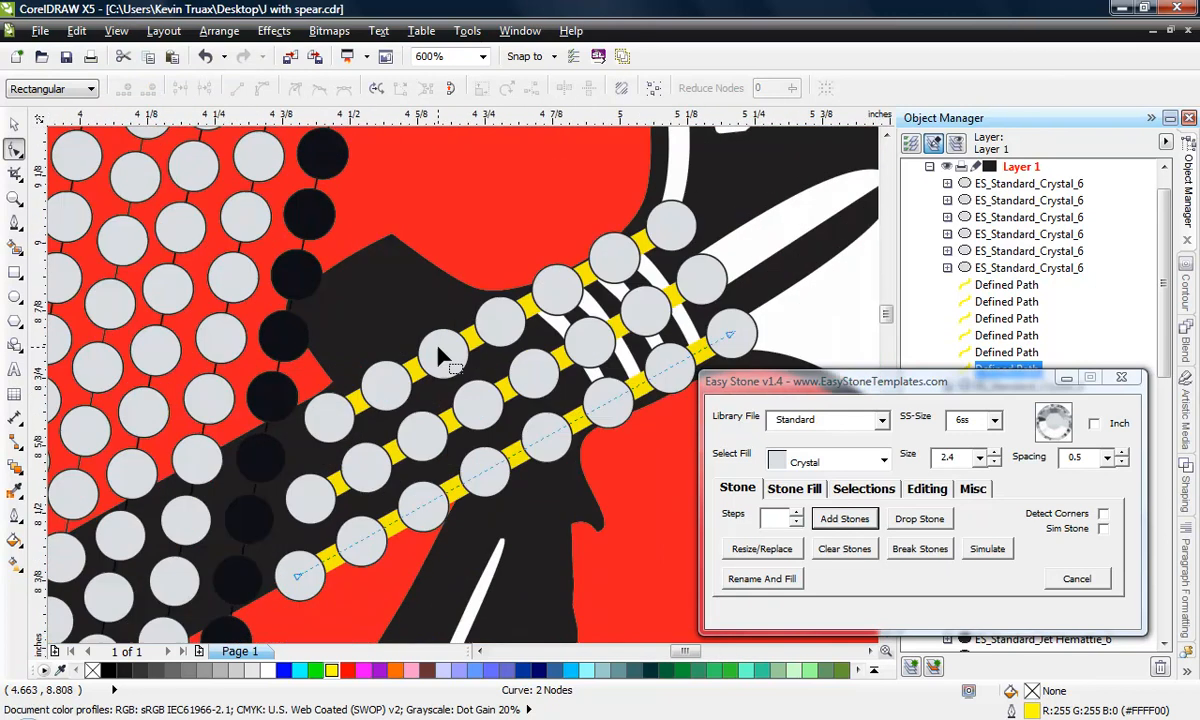
{"action": "scroll", "coordinate": [496, 313], "scroll_direction": "down", "scroll_amount": 1}
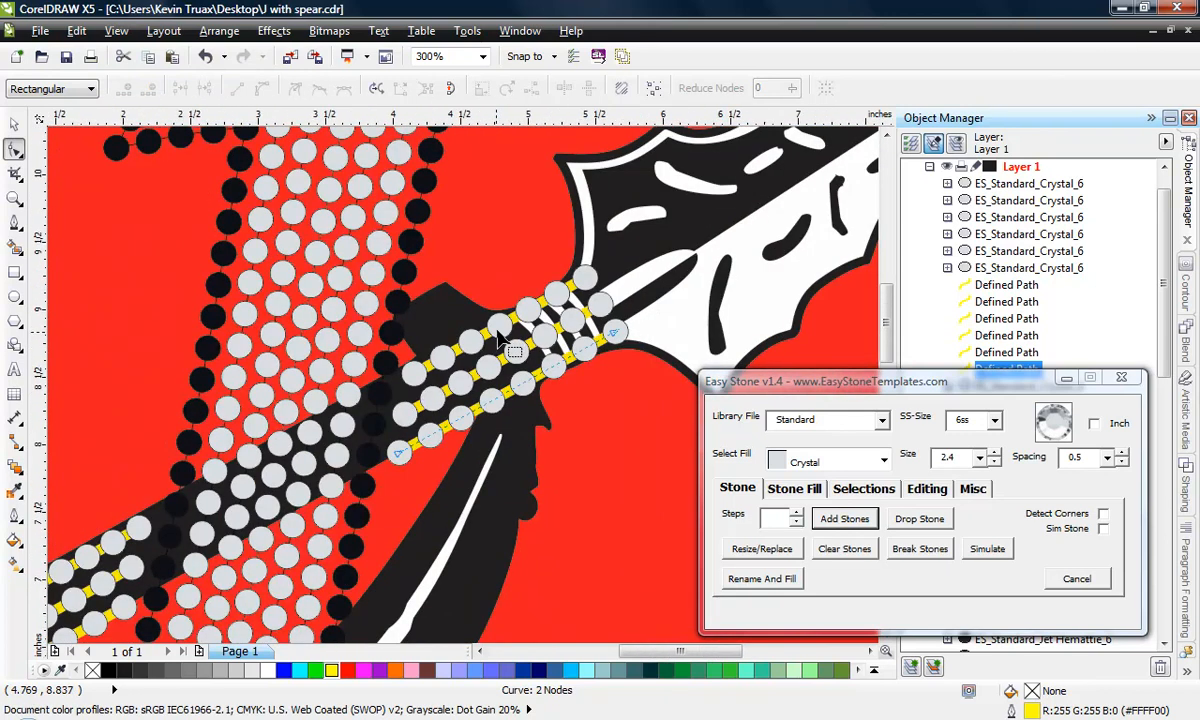
{"action": "scroll", "coordinate": [501, 322], "scroll_direction": "down", "scroll_amount": 1}
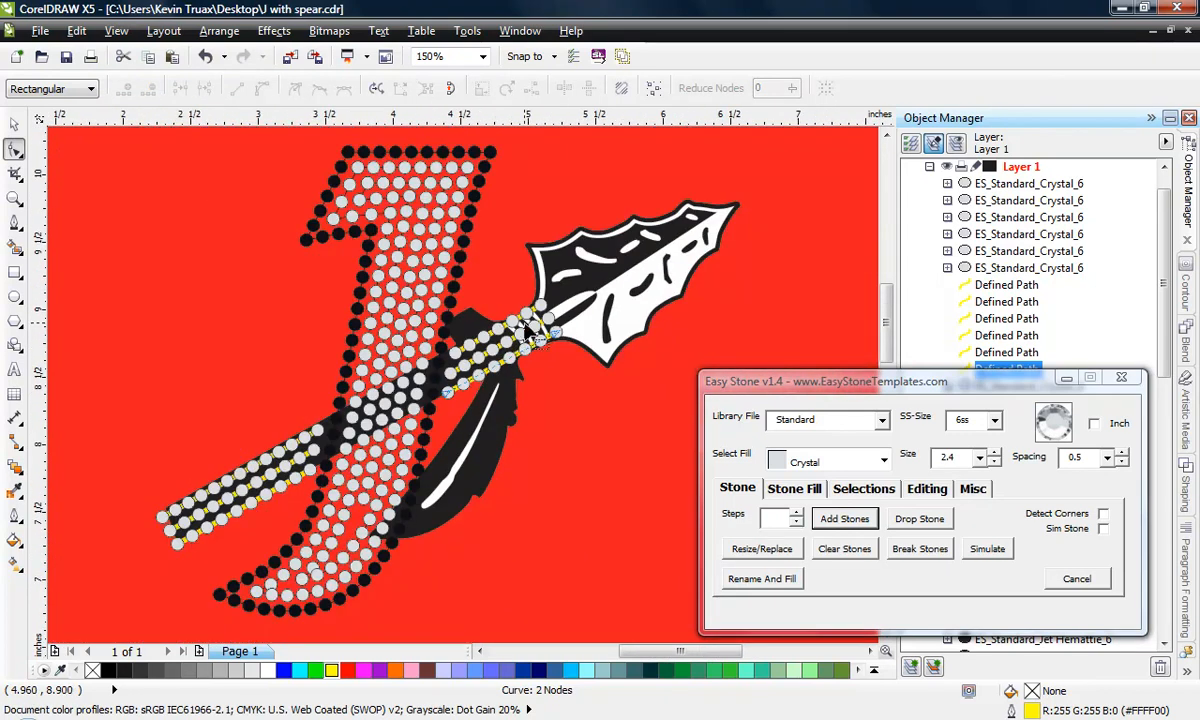
{"action": "scroll", "coordinate": [509, 326], "scroll_direction": "up", "scroll_amount": 1}
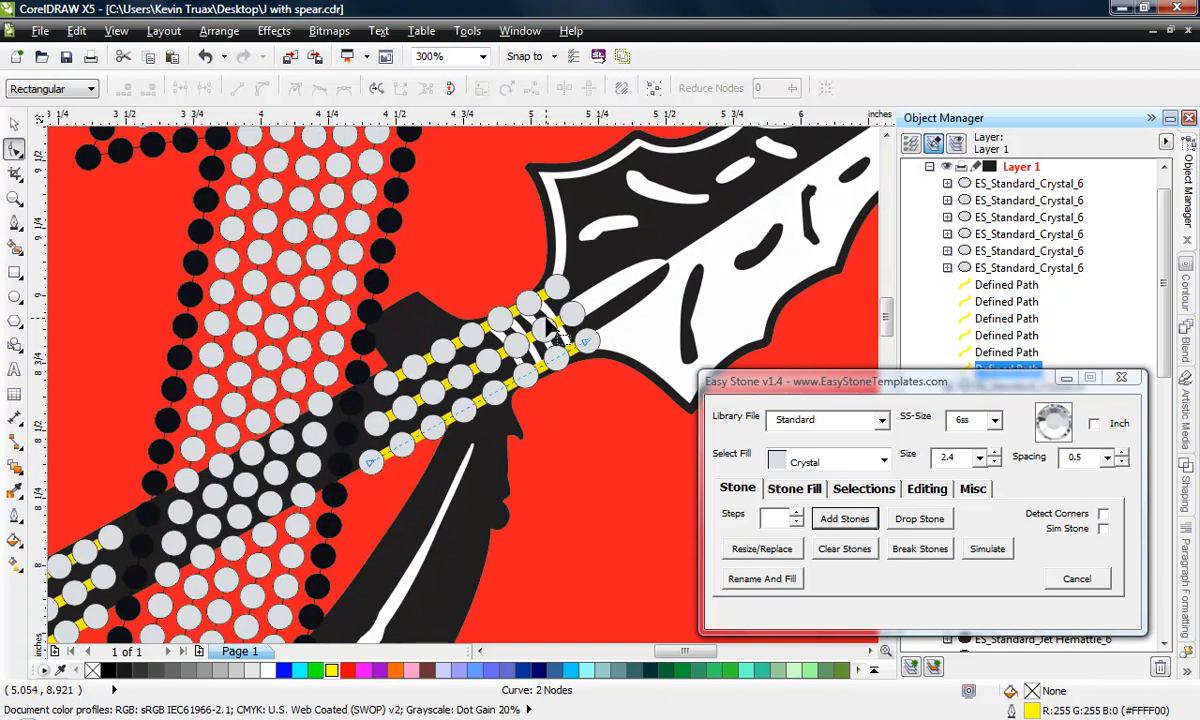
{"action": "scroll", "coordinate": [545, 316], "scroll_direction": "down", "scroll_amount": 1}
{"action": "scroll", "coordinate": [510, 388], "scroll_direction": "up", "scroll_amount": 1}
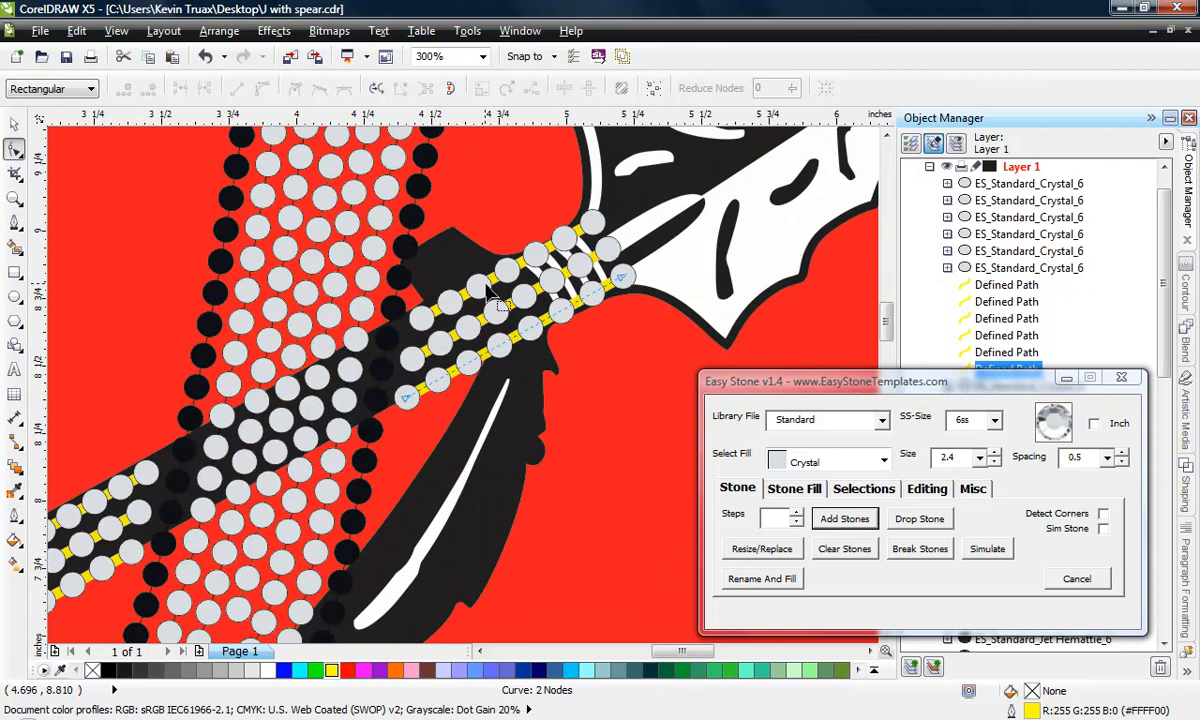
Step: Break the uppermost spearhead-side shaft row apart into individual stones with Break Stones
{"action": "key", "text": "space"}
{"action": "scroll", "coordinate": [465, 386], "scroll_direction": "up", "scroll_amount": 1}
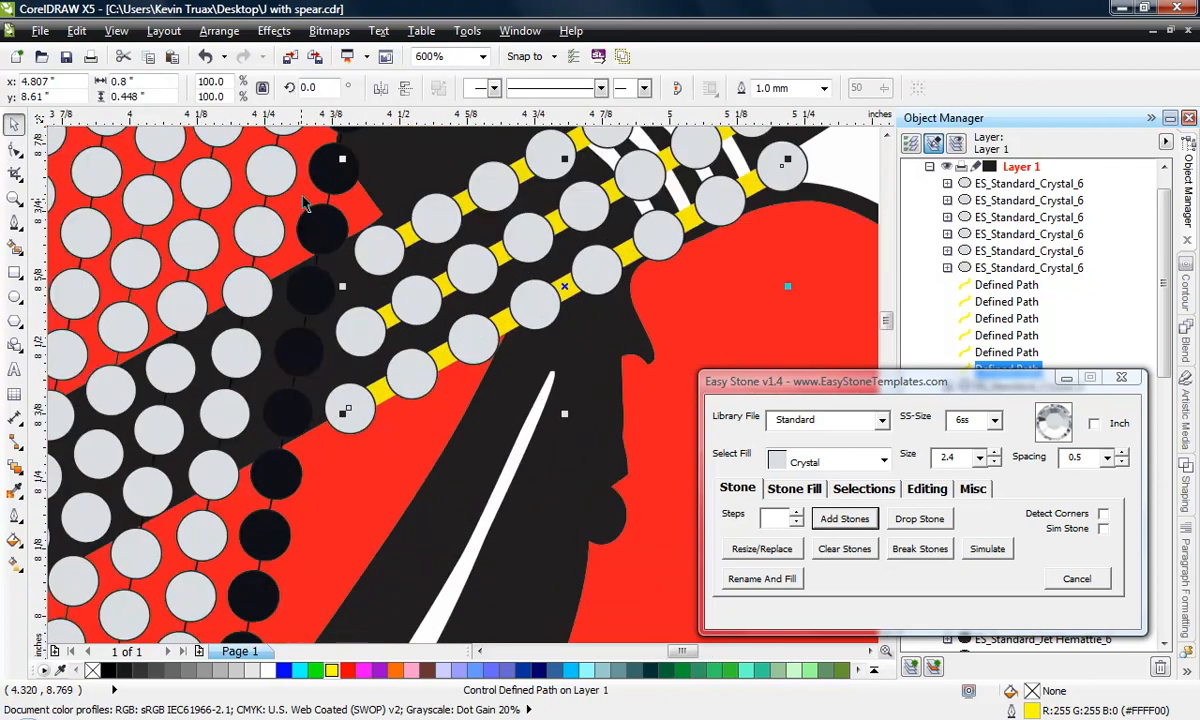
{"action": "key", "text": "Escape"}
{"action": "scroll", "coordinate": [595, 395], "scroll_direction": "down", "scroll_amount": 1}
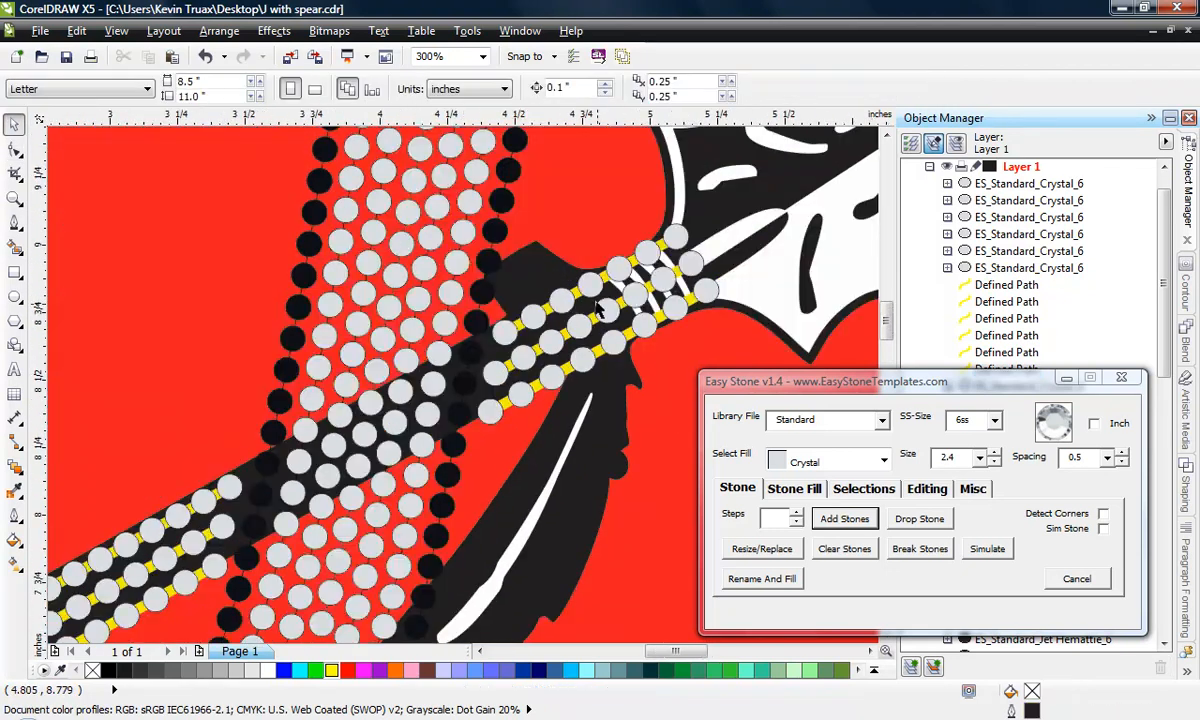
{"action": "scroll", "coordinate": [545, 330], "scroll_direction": "up", "scroll_amount": 1}
{"action": "left_click", "coordinate": [598, 265]}
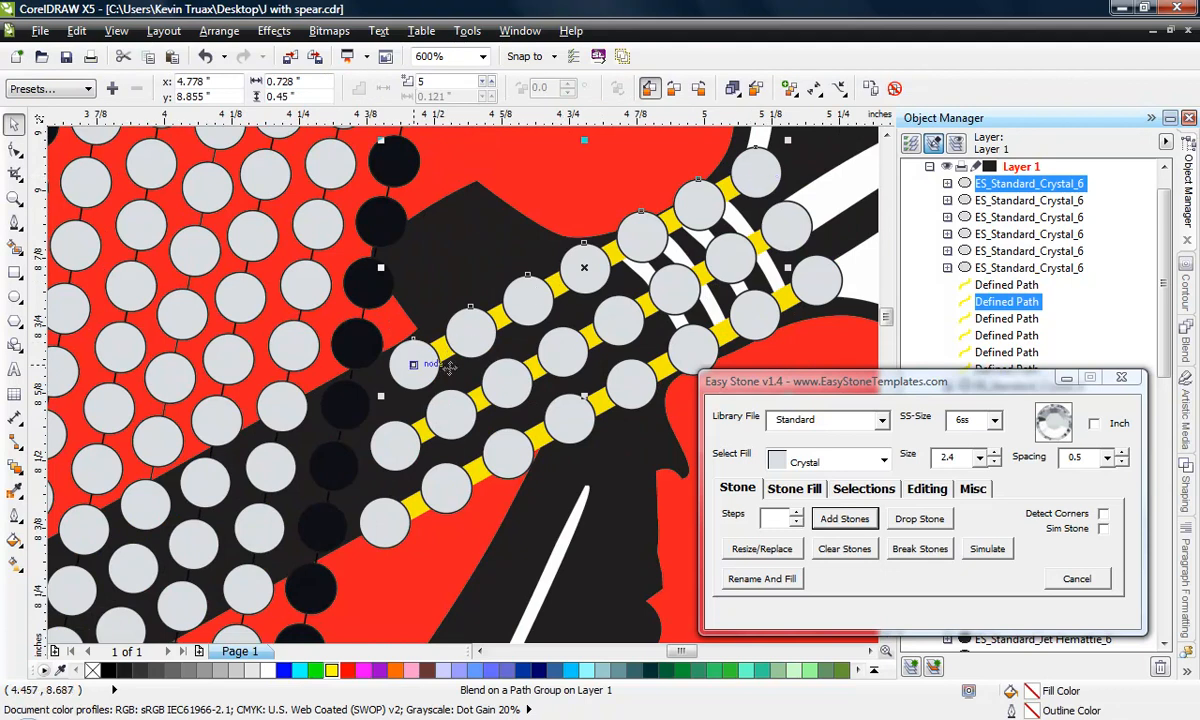
{"action": "left_click", "coordinate": [922, 553]}
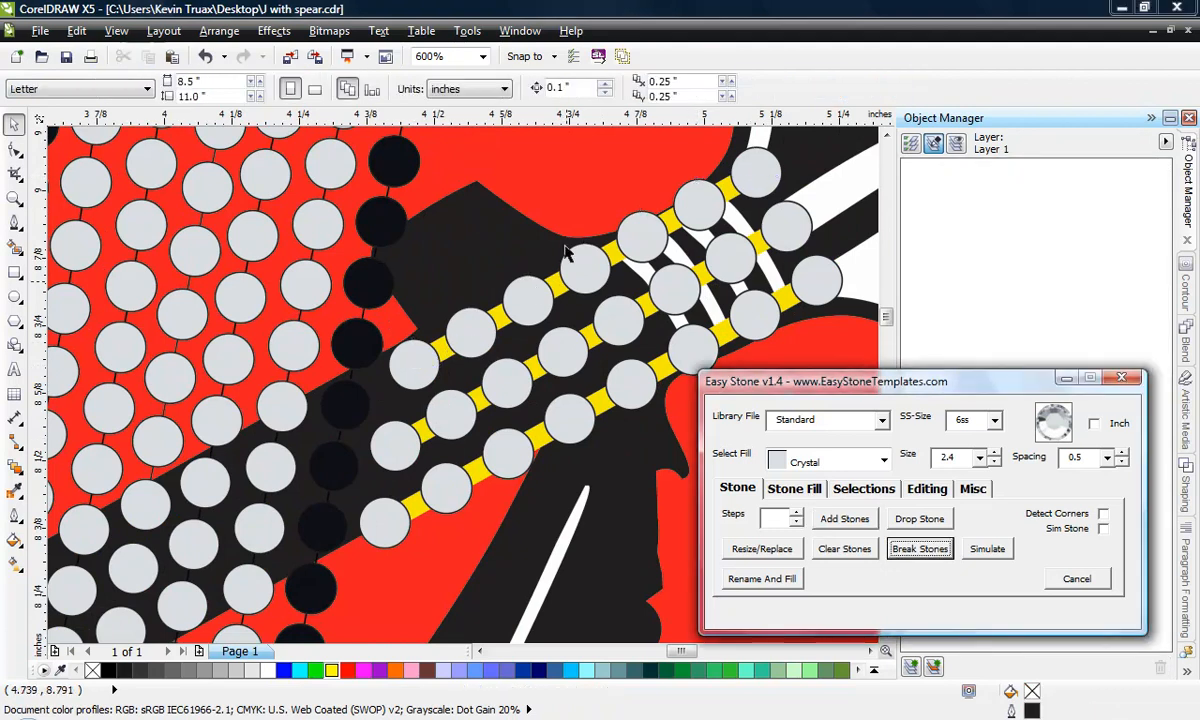
Step: Copy three stones from the uppermost shaft row into the black bump above it, forming a parallel row
{"action": "left_click", "coordinate": [585, 268]}
{"action": "left_click_drag", "start_coordinate": [585, 268], "coordinate": [531, 234]}
{"action": "scroll", "coordinate": [517, 308], "scroll_direction": "up", "scroll_amount": 2}
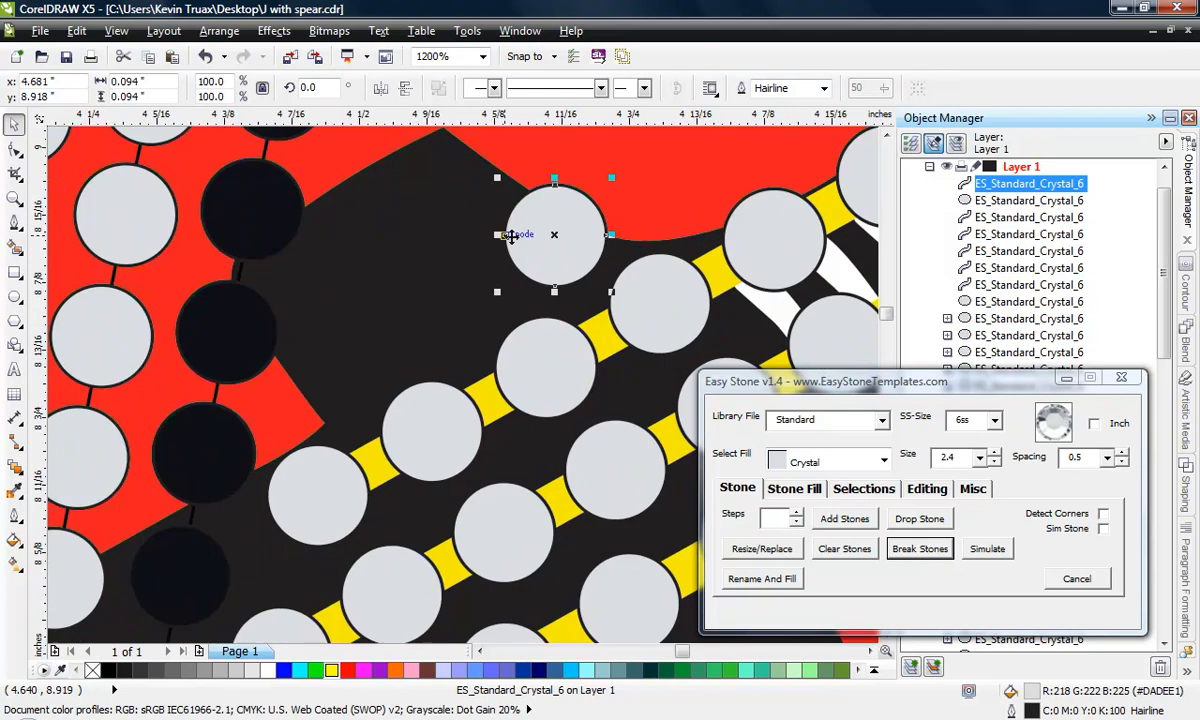
{"action": "left_click_drag", "start_coordinate": [555, 348], "coordinate": [456, 277]}
{"action": "left_click_drag", "start_coordinate": [433, 422], "coordinate": [350, 340]}
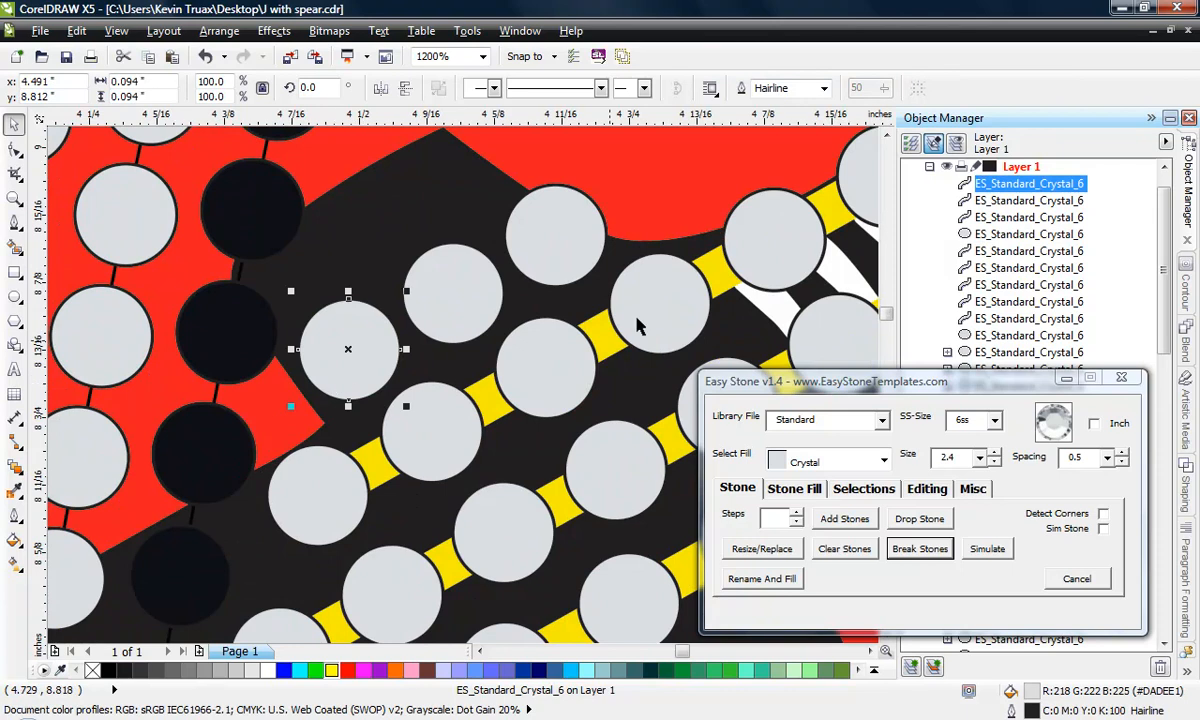
Step: Add further copied stones along the upper edge of the black bump, beside the J's outline
{"action": "left_click_drag", "start_coordinate": [667, 313], "coordinate": [662, 186]}
{"action": "scroll", "coordinate": [611, 236], "scroll_direction": "down", "scroll_amount": 2}
{"action": "scroll", "coordinate": [613, 228], "scroll_direction": "up", "scroll_amount": 2}
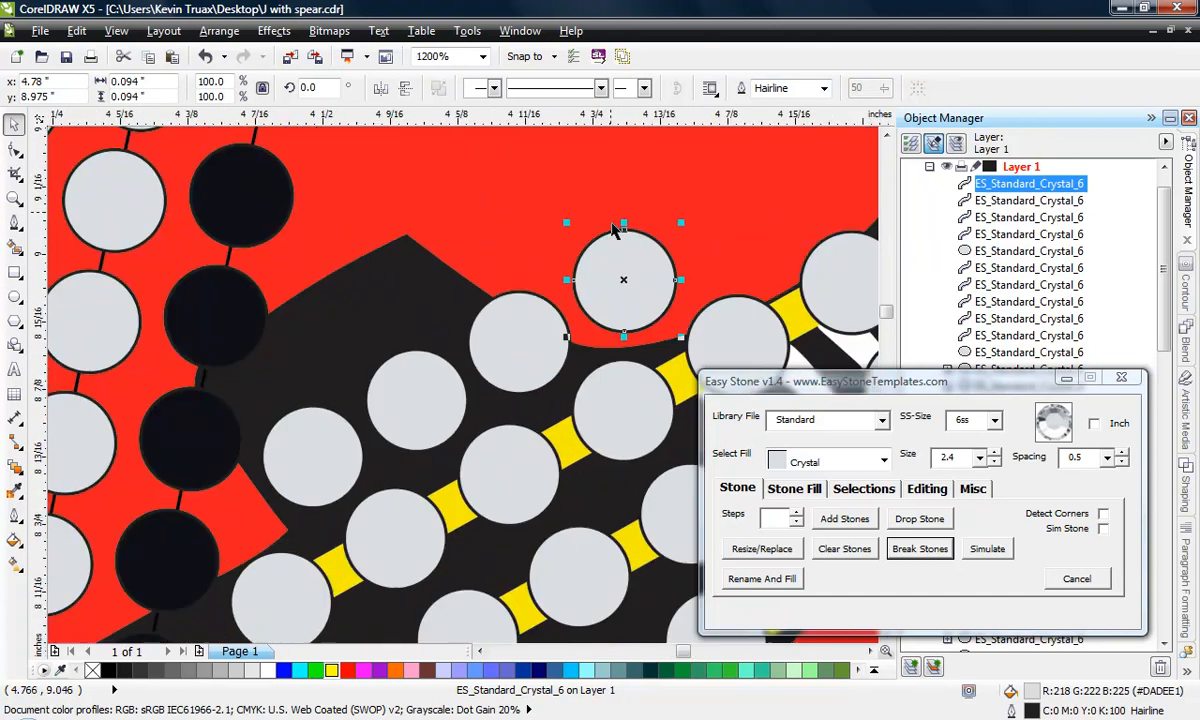
{"action": "left_click_drag", "start_coordinate": [621, 240], "coordinate": [318, 317]}
Step: Nudge the five copied stones in the bump to space them evenly and clear the J's outline stones
{"action": "left_click_drag", "start_coordinate": [418, 281], "coordinate": [431, 276]}
{"action": "left_click_drag", "start_coordinate": [532, 343], "coordinate": [545, 335]}
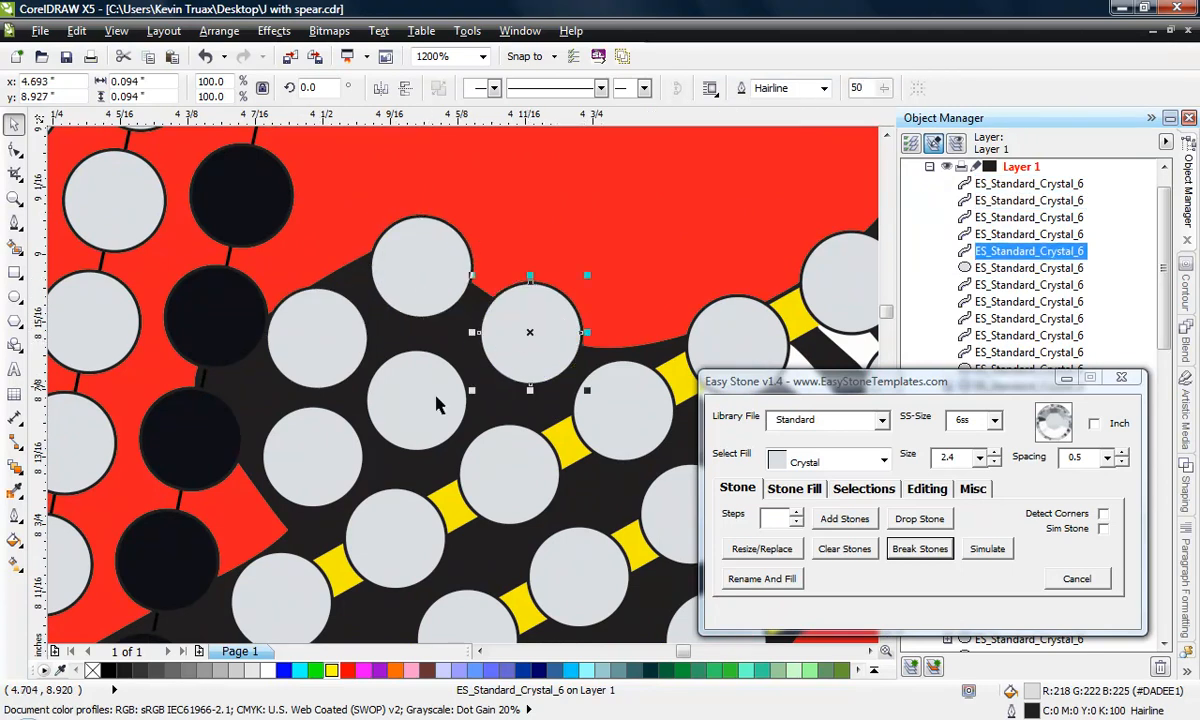
{"action": "left_click_drag", "start_coordinate": [431, 392], "coordinate": [440, 389]}
{"action": "left_click_drag", "start_coordinate": [341, 467], "coordinate": [348, 465]}
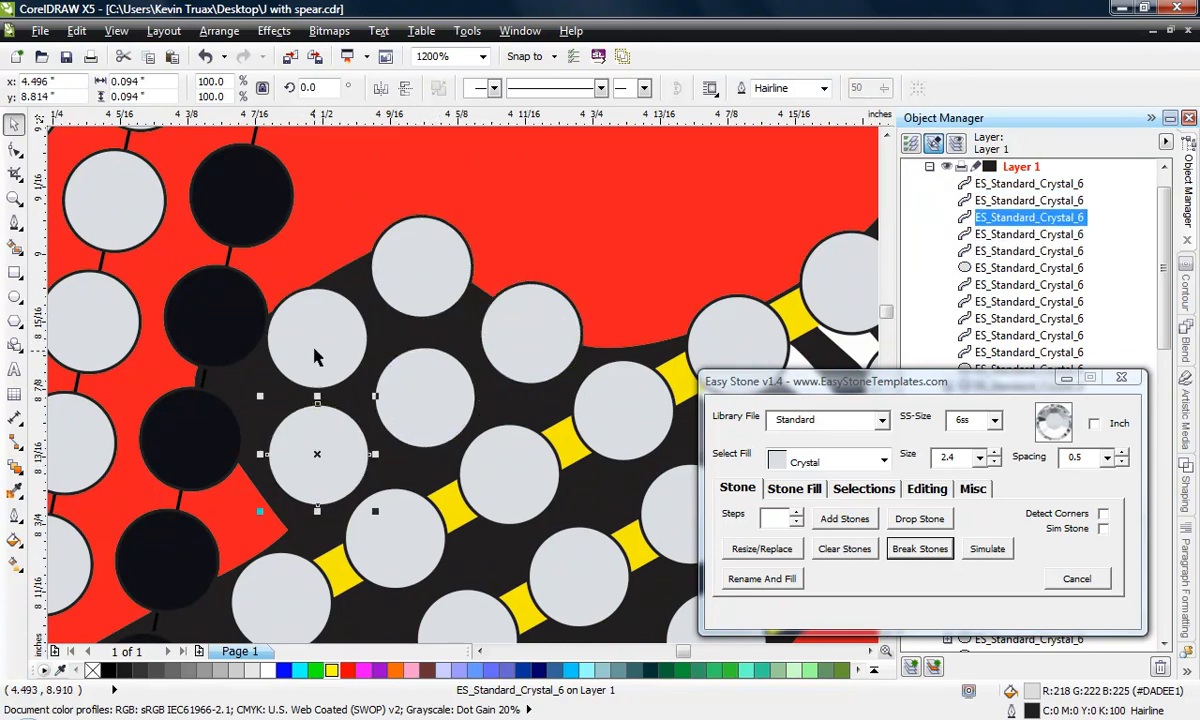
{"action": "left_click_drag", "start_coordinate": [319, 353], "coordinate": [330, 344]}
{"action": "mouse_move", "coordinate": [425, 293]}
{"action": "left_mouse_down"}
{"action": "mouse_move", "coordinate": [442, 278]}
{"action": "mouse_move", "coordinate": [450, 289]}
{"action": "mouse_move", "coordinate": [442, 278]}
{"action": "left_mouse_up"}
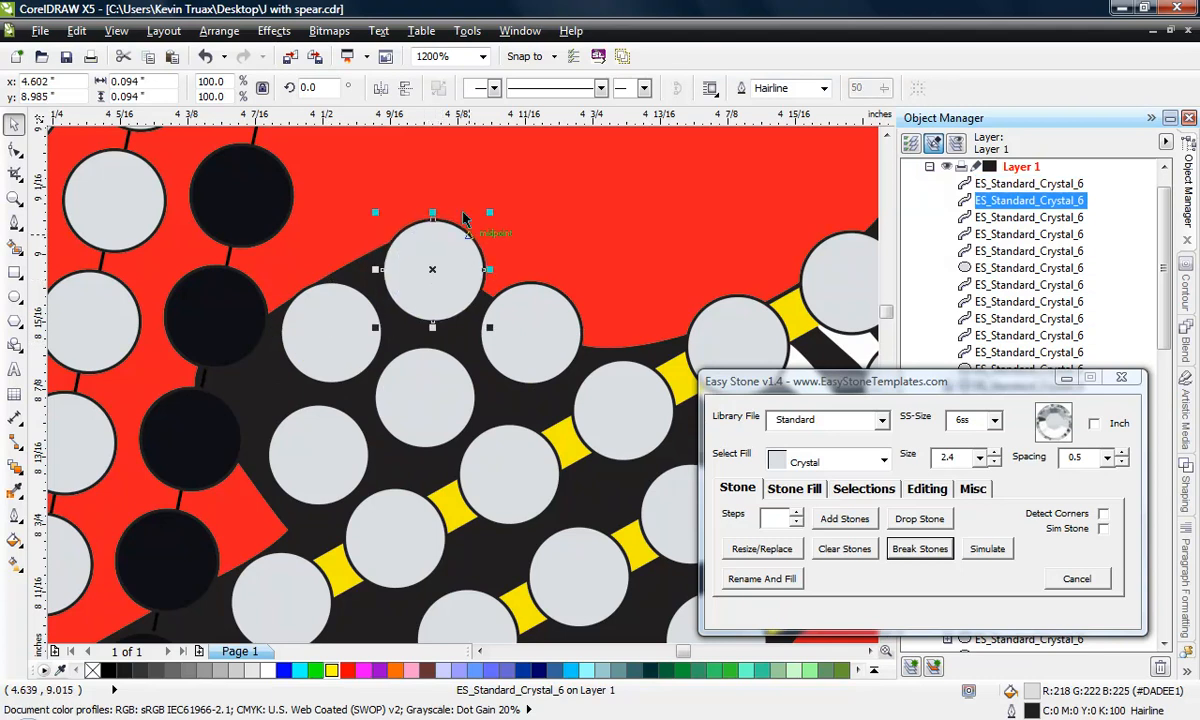
Step: Examine the added bump stones against the whole design and the feather hanging below the spear shaft
{"action": "scroll", "coordinate": [445, 215], "scroll_direction": "down", "scroll_amount": 1}
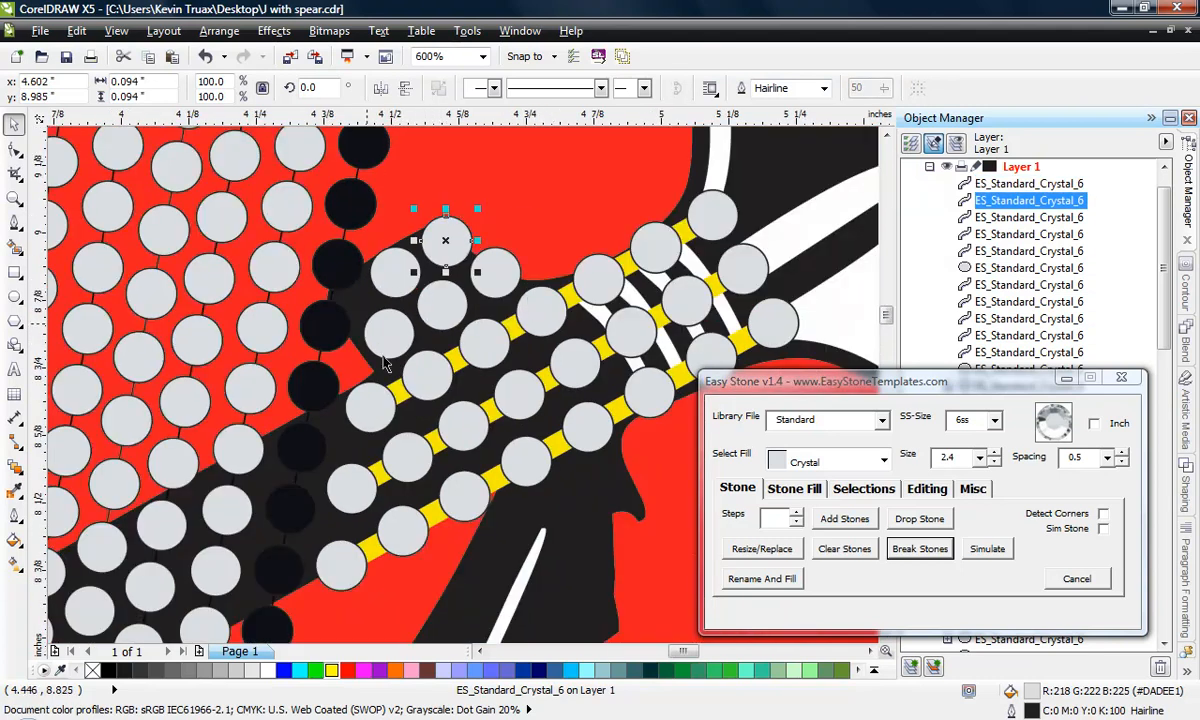
{"action": "scroll", "coordinate": [535, 297], "scroll_direction": "down", "scroll_amount": 1}
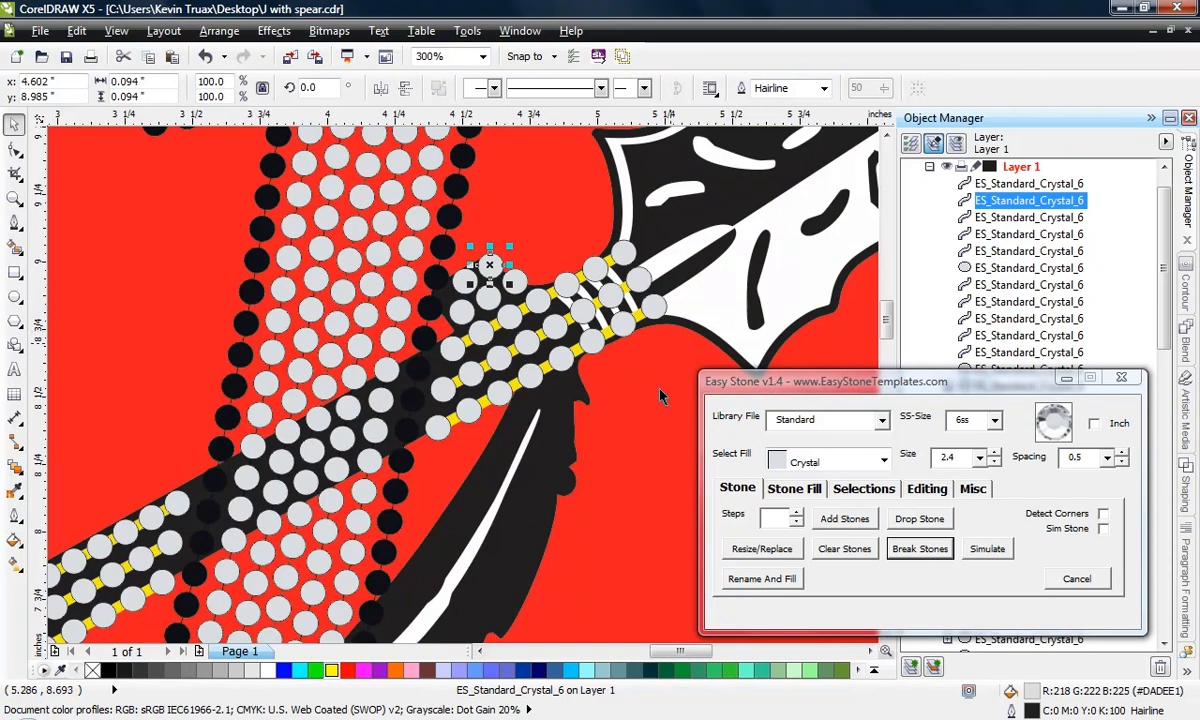
{"action": "key", "text": "Escape"}
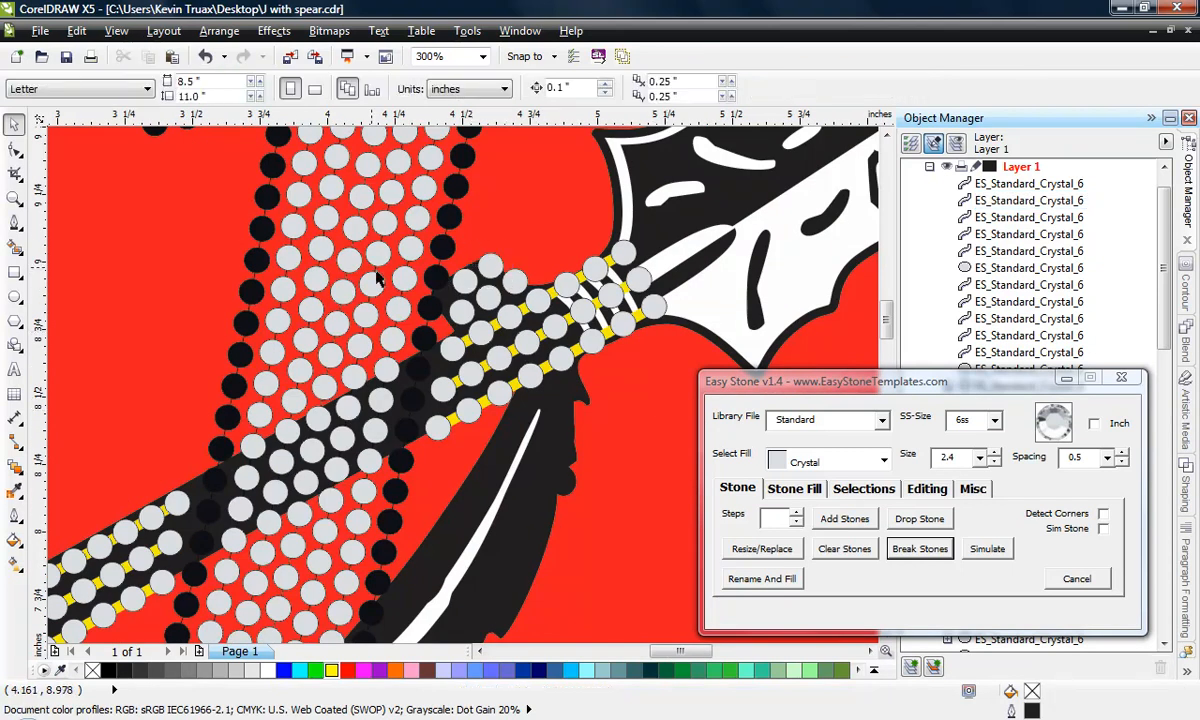
{"action": "scroll", "coordinate": [378, 280], "scroll_direction": "down", "scroll_amount": 1}
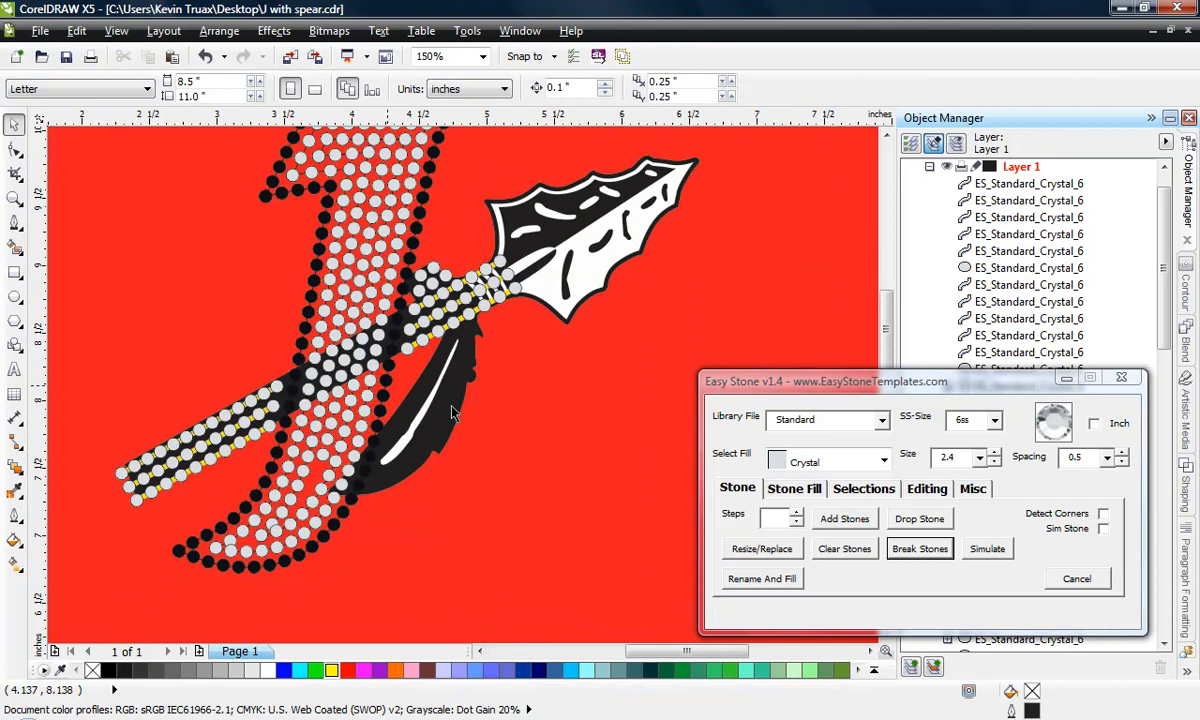
{"action": "scroll", "coordinate": [428, 432], "scroll_direction": "up", "scroll_amount": 1}
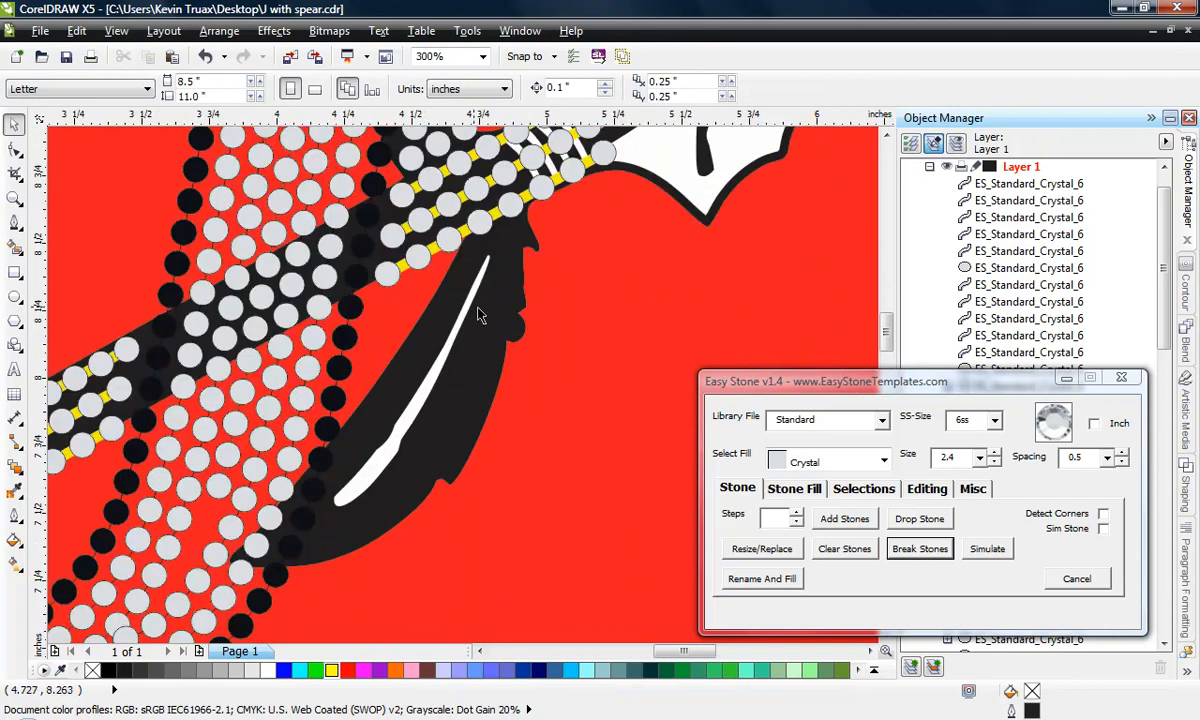
{"action": "scroll", "coordinate": [507, 260], "scroll_direction": "down", "scroll_amount": 1}
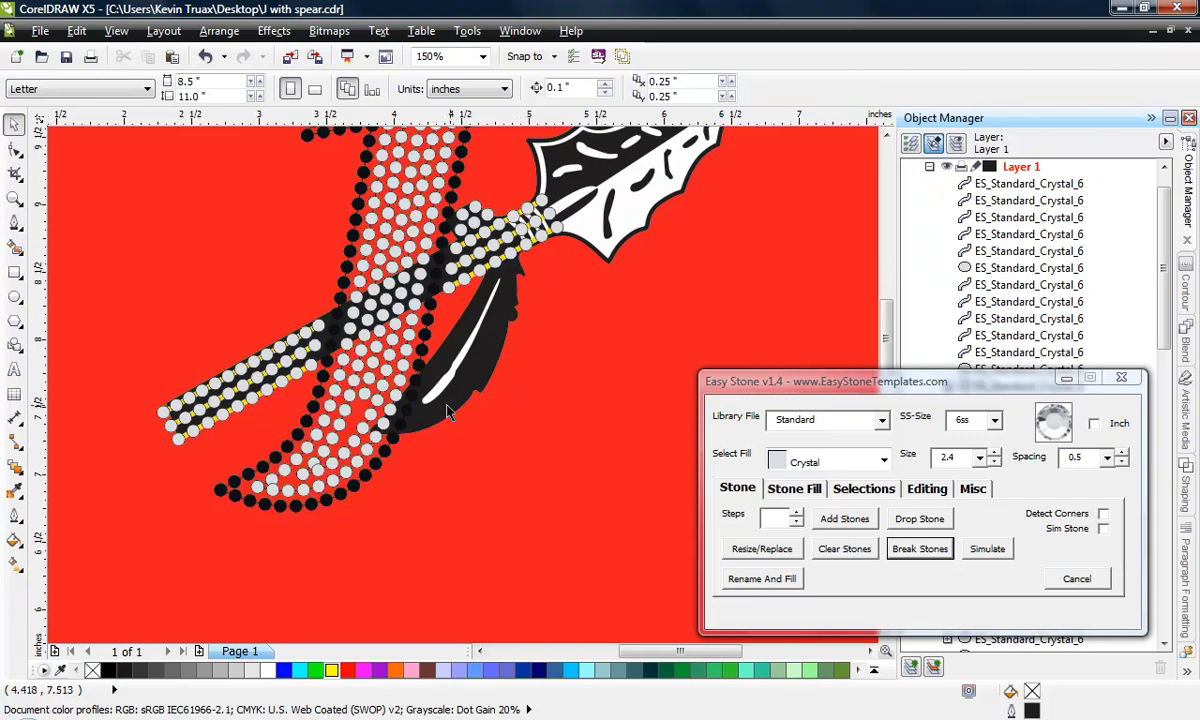
{"action": "scroll", "coordinate": [420, 421], "scroll_direction": "up", "scroll_amount": 1}
{"action": "scroll", "coordinate": [421, 426], "scroll_direction": "down", "scroll_amount": 1}
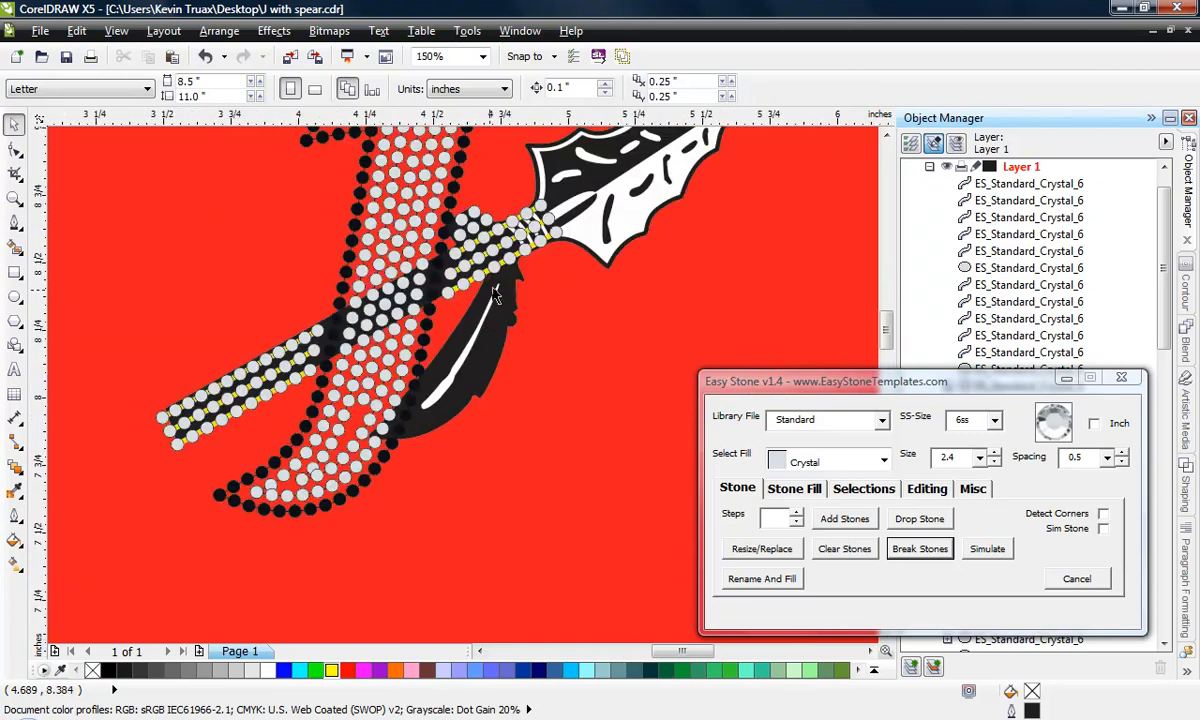
Step: Break the black artwork curve at the feather's inner-edge node just below the shaft and give the curve a black outline
{"action": "scroll", "coordinate": [514, 415], "scroll_direction": "up", "scroll_amount": 1}
{"action": "scroll", "coordinate": [517, 268], "scroll_direction": "up", "scroll_amount": 1}
{"action": "left_click", "coordinate": [518, 267]}
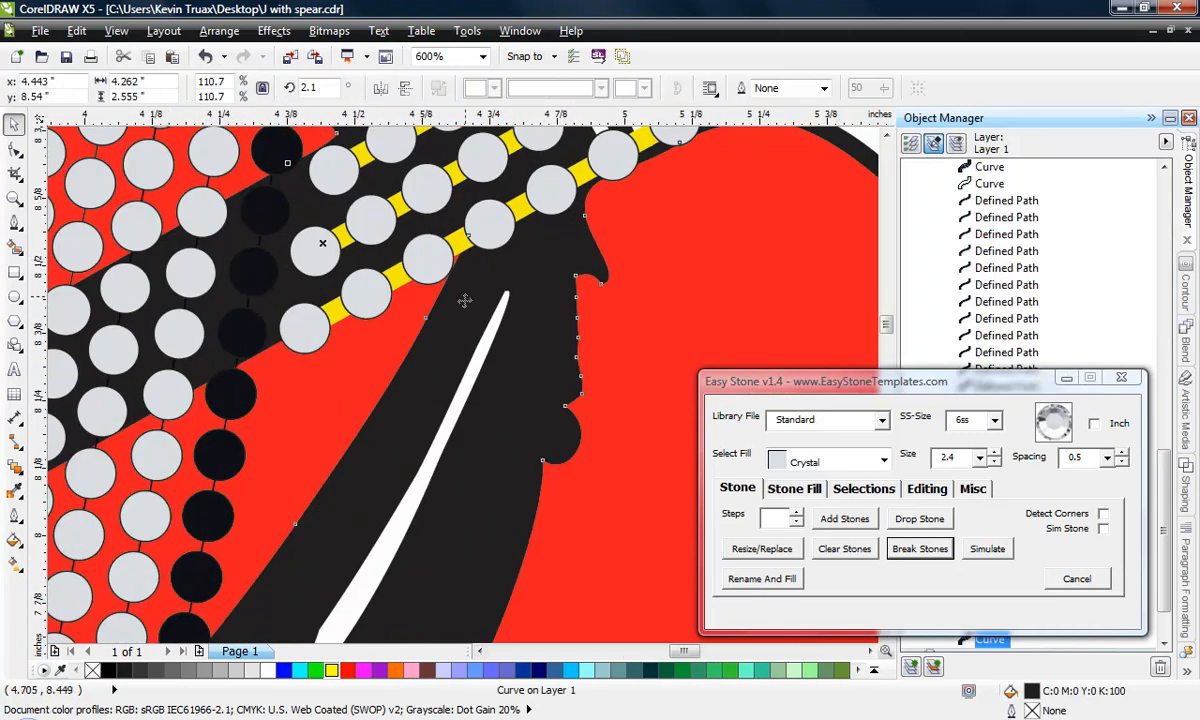
{"action": "scroll", "coordinate": [518, 290], "scroll_direction": "down", "scroll_amount": 1}
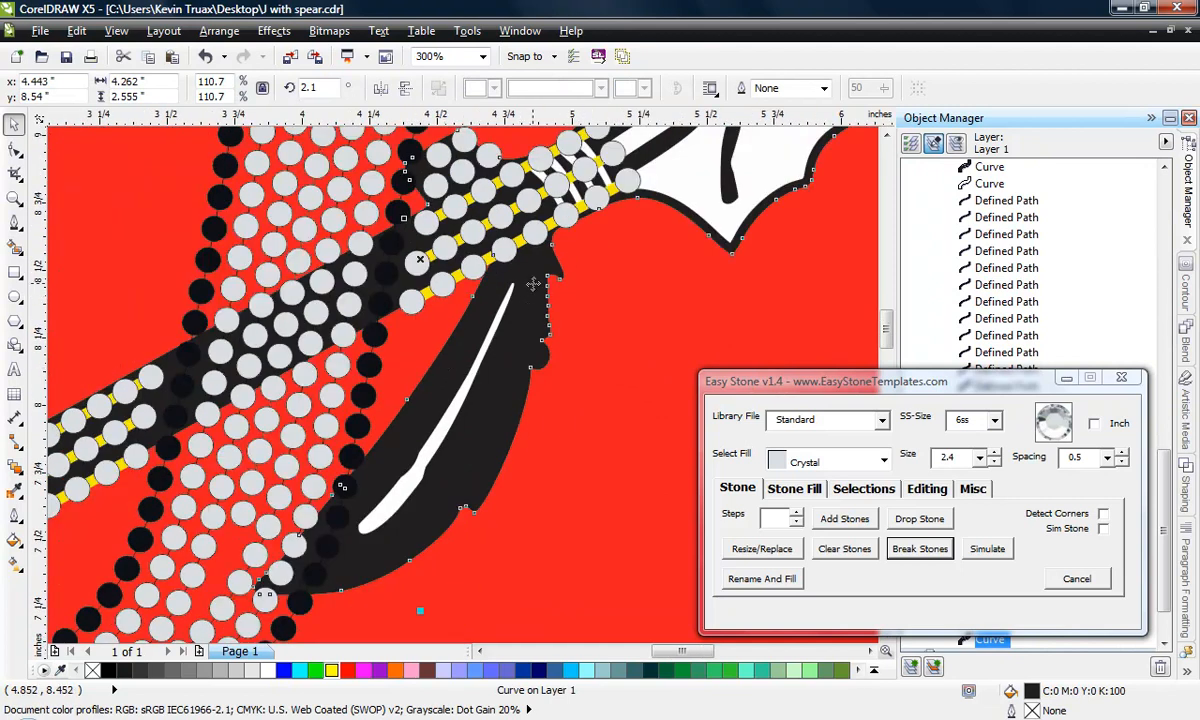
{"action": "scroll", "coordinate": [535, 262], "scroll_direction": "up", "scroll_amount": 1}
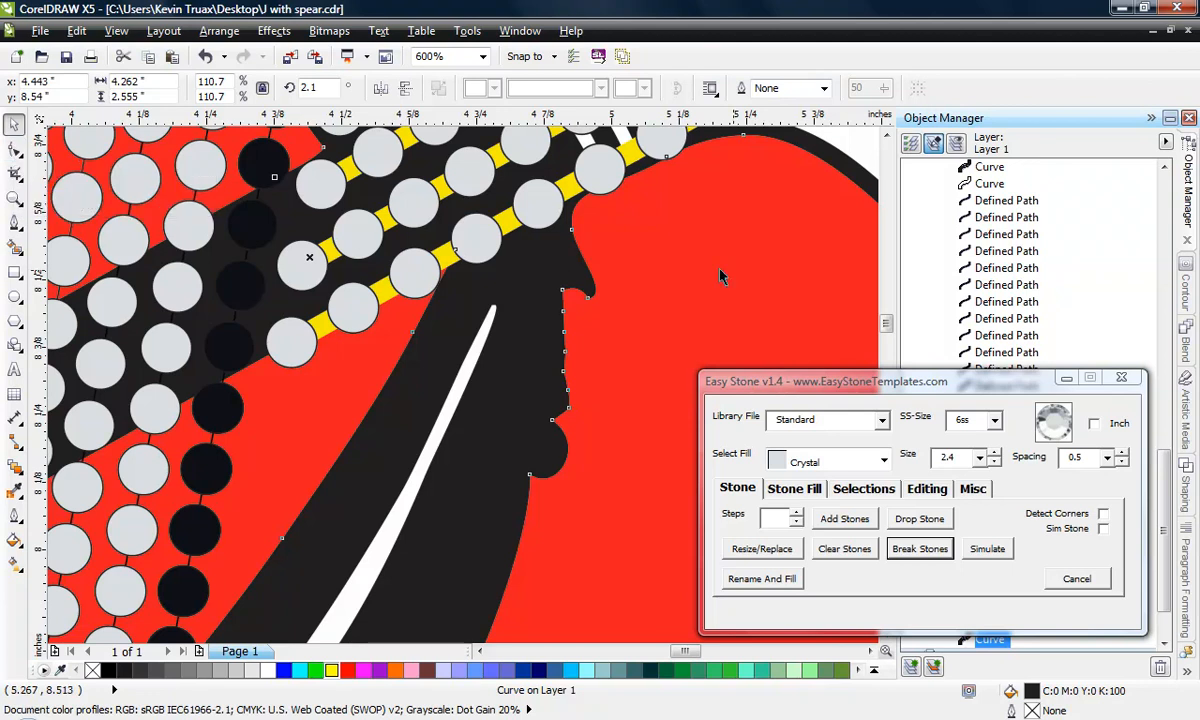
{"action": "left_click", "coordinate": [14, 150]}
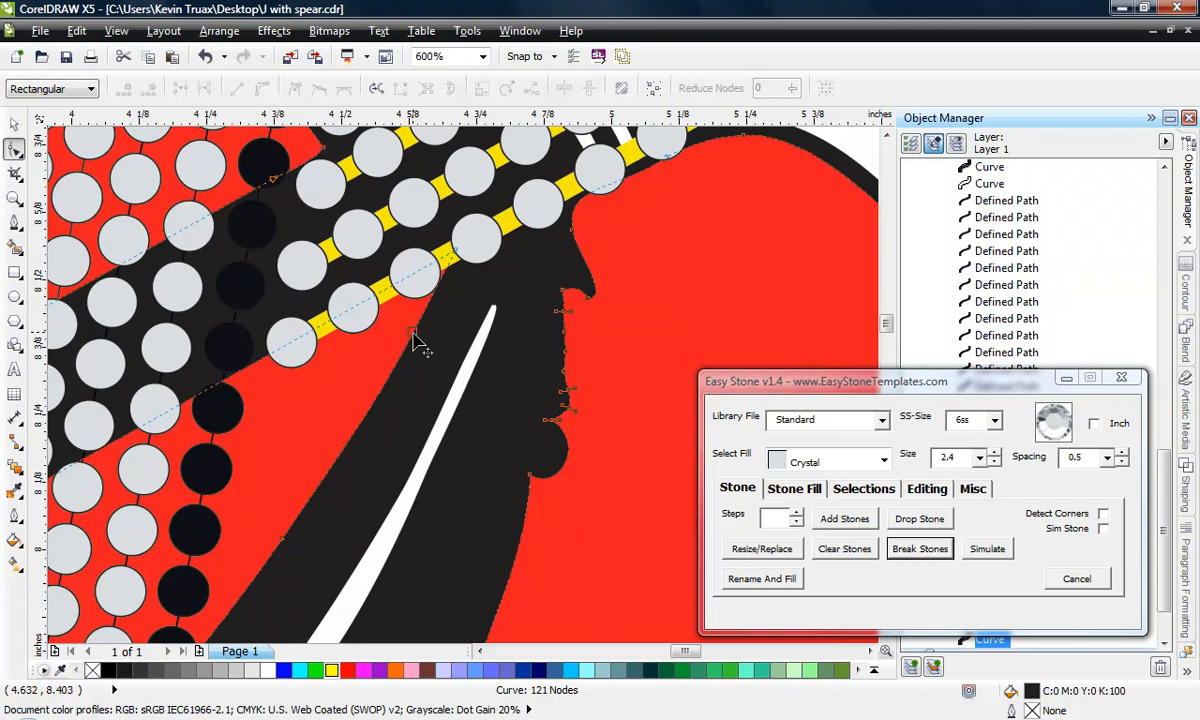
{"action": "right_click", "coordinate": [413, 333]}
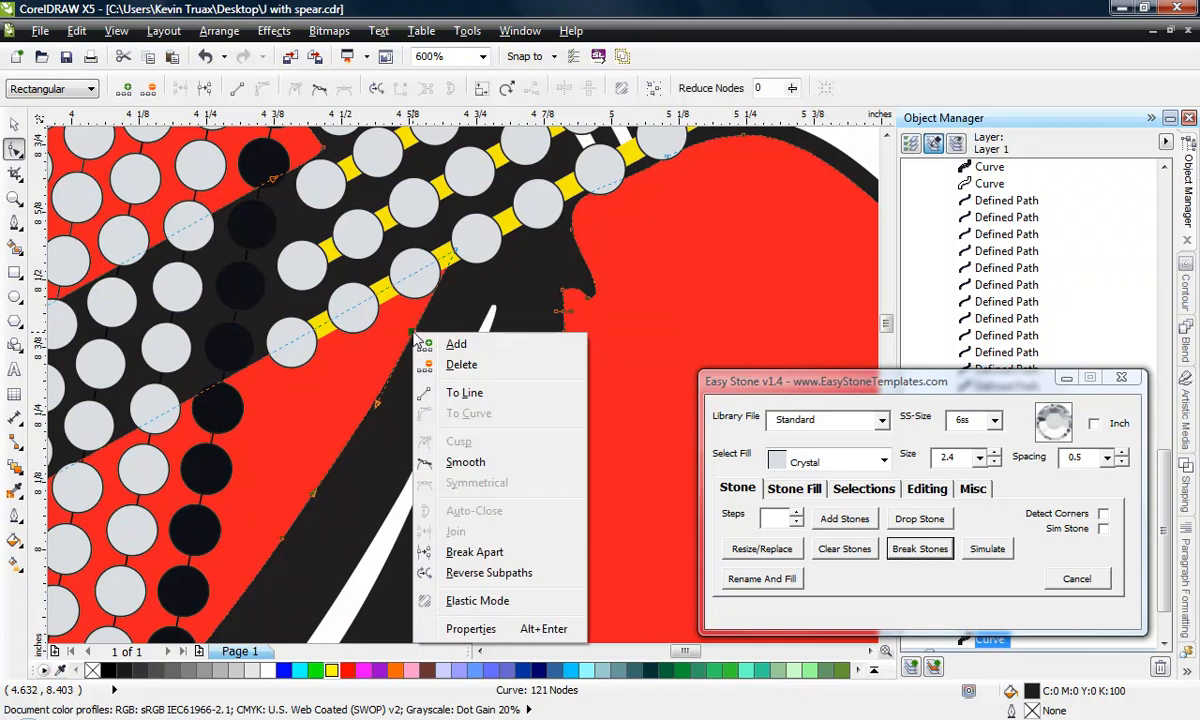
{"action": "left_click", "coordinate": [474, 552]}
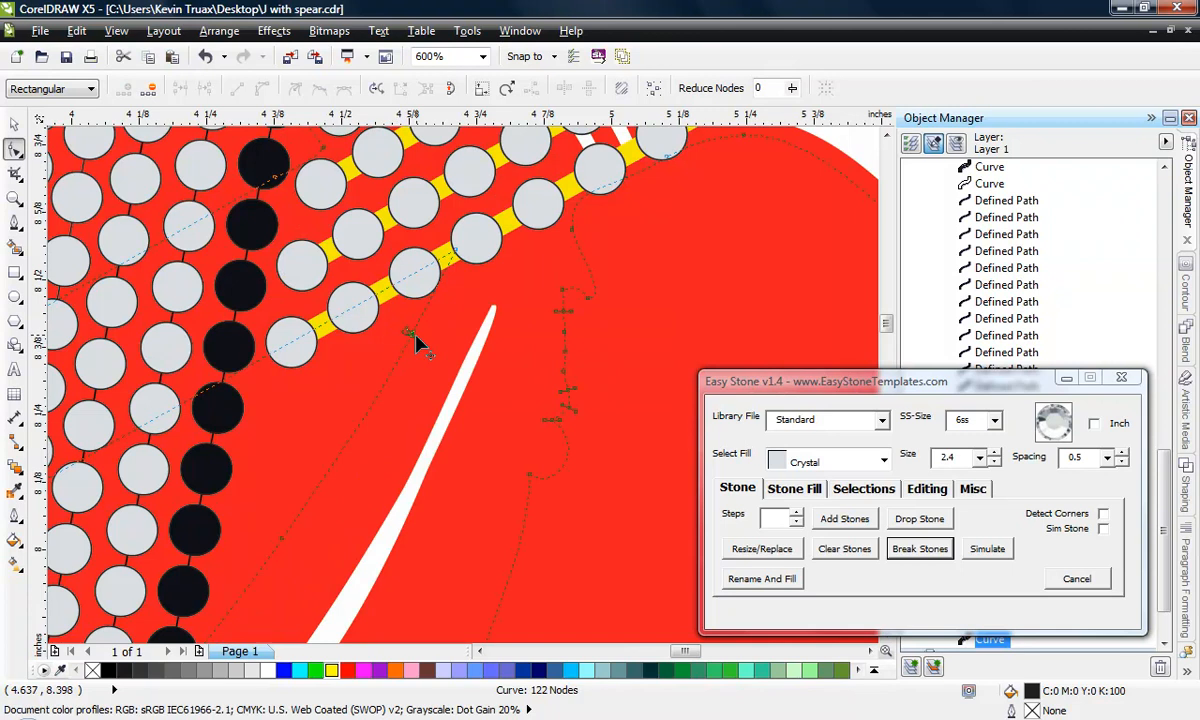
{"action": "right_click", "coordinate": [109, 671]}
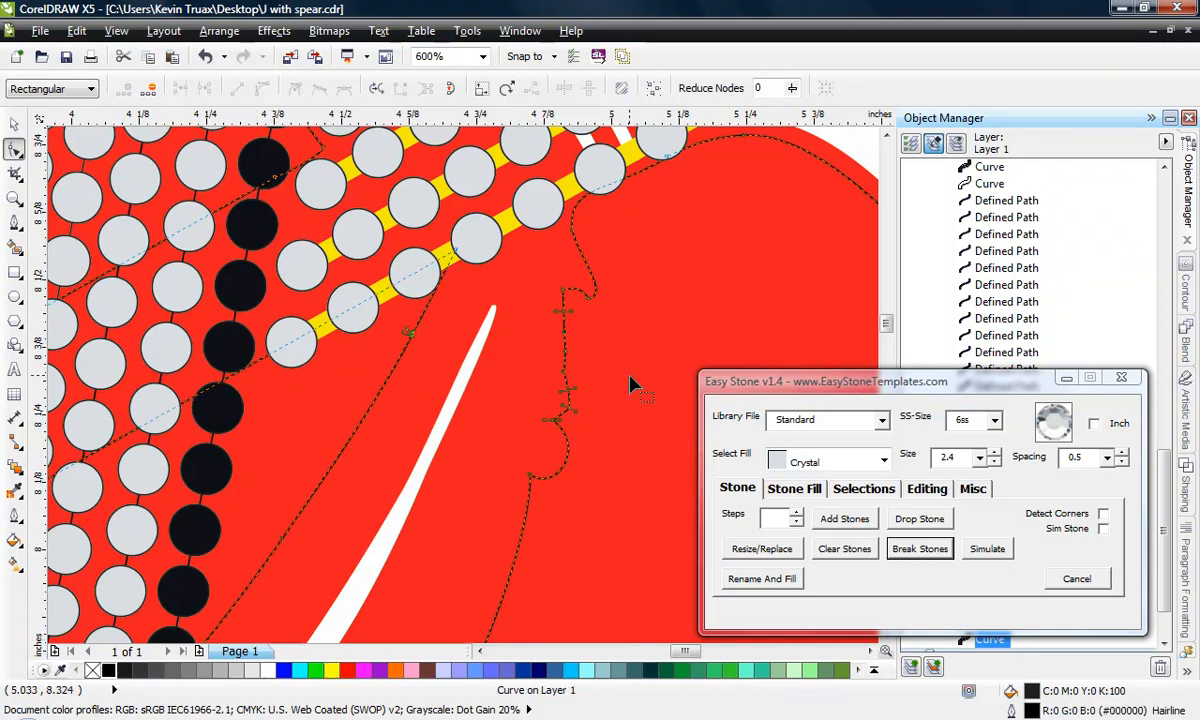
{"action": "left_click", "coordinate": [629, 376]}
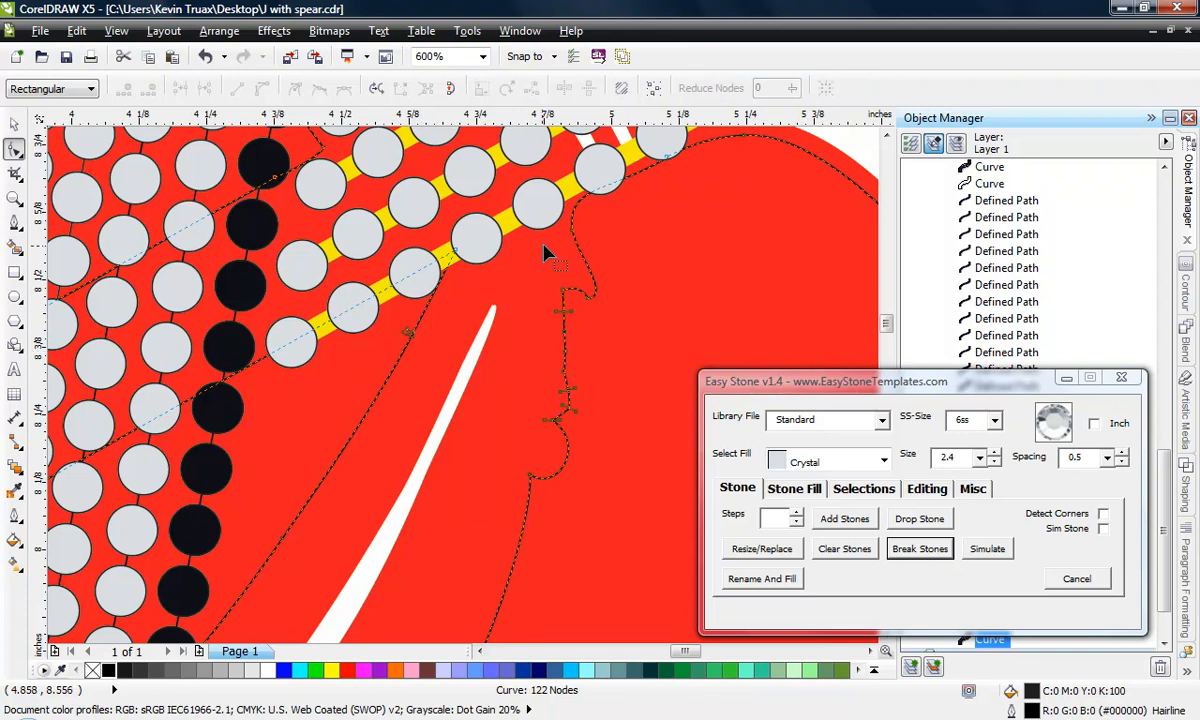
Step: Break the curve at the feather's outer-edge node just below the shaft and pull the two ends apart
{"action": "scroll", "coordinate": [543, 255], "scroll_direction": "up", "scroll_amount": 1}
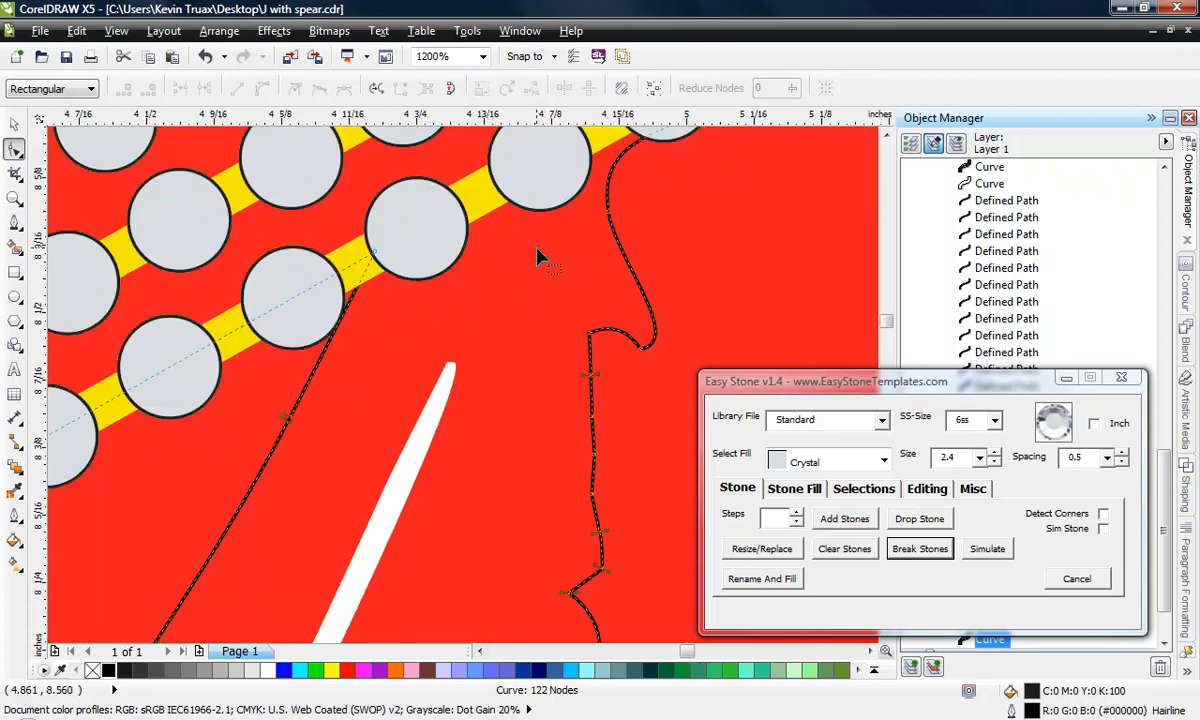
{"action": "right_click", "coordinate": [612, 221]}
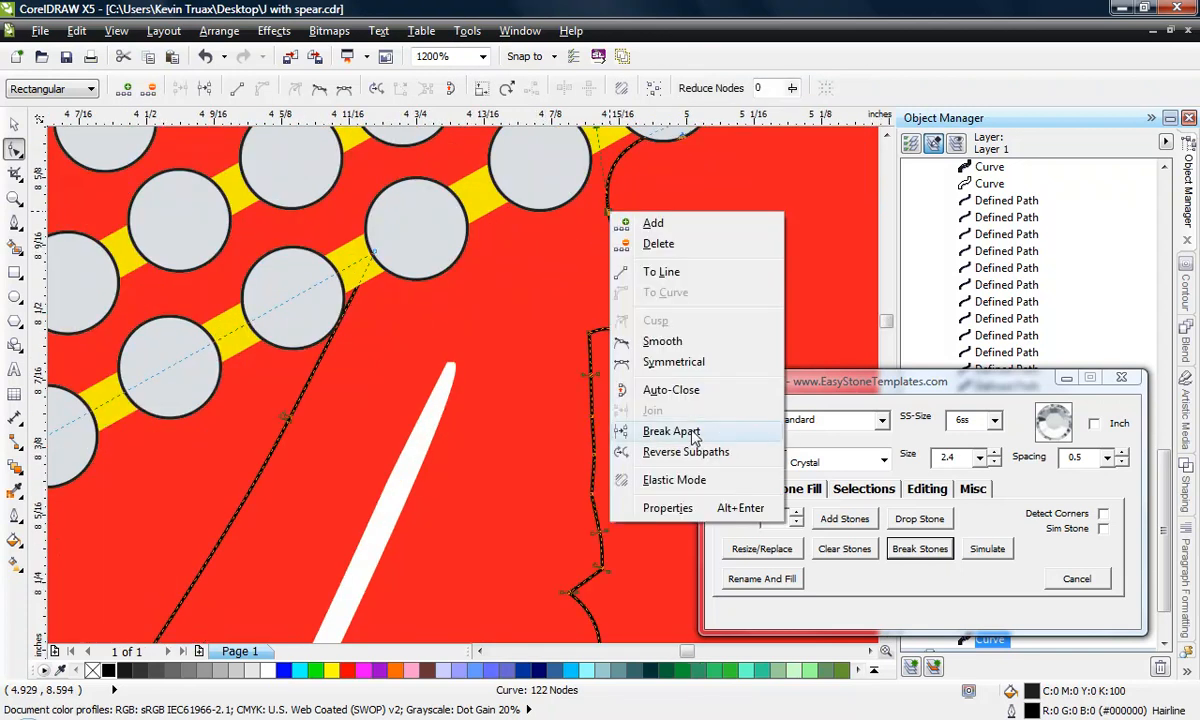
{"action": "left_click", "coordinate": [665, 431]}
{"action": "scroll", "coordinate": [617, 215], "scroll_direction": "up", "scroll_amount": 1}
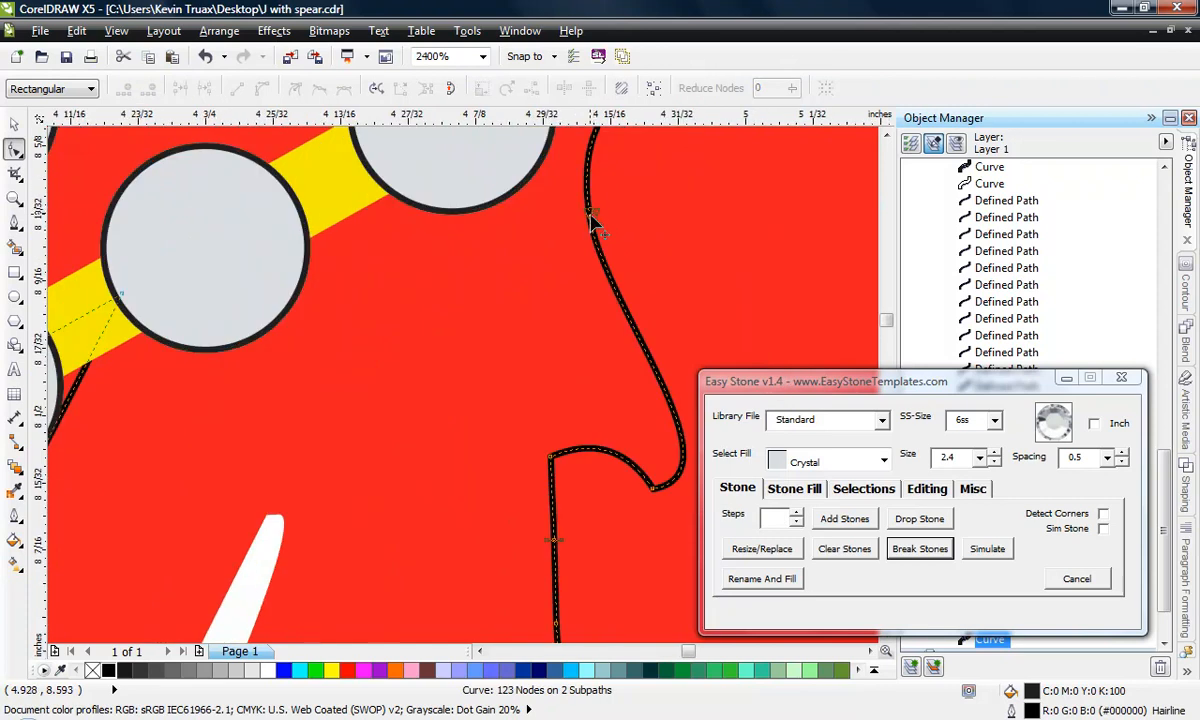
{"action": "left_click_drag", "start_coordinate": [590, 213], "coordinate": [588, 186]}
{"action": "scroll", "coordinate": [668, 238], "scroll_direction": "down", "scroll_amount": 1}
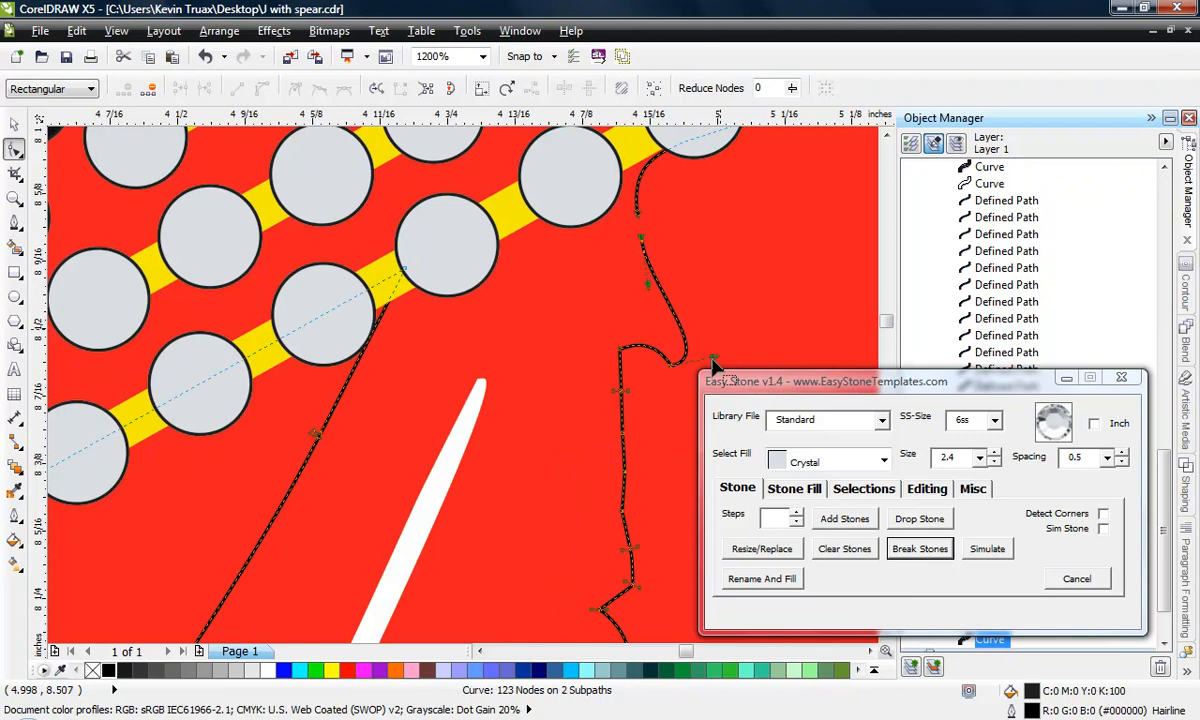
Step: Separate the two end nodes at the feather's inner edge and break the curve apart into independent objects
{"action": "left_click_drag", "start_coordinate": [317, 438], "coordinate": [344, 386]}
{"action": "scroll", "coordinate": [658, 215], "scroll_direction": "down", "scroll_amount": 1}
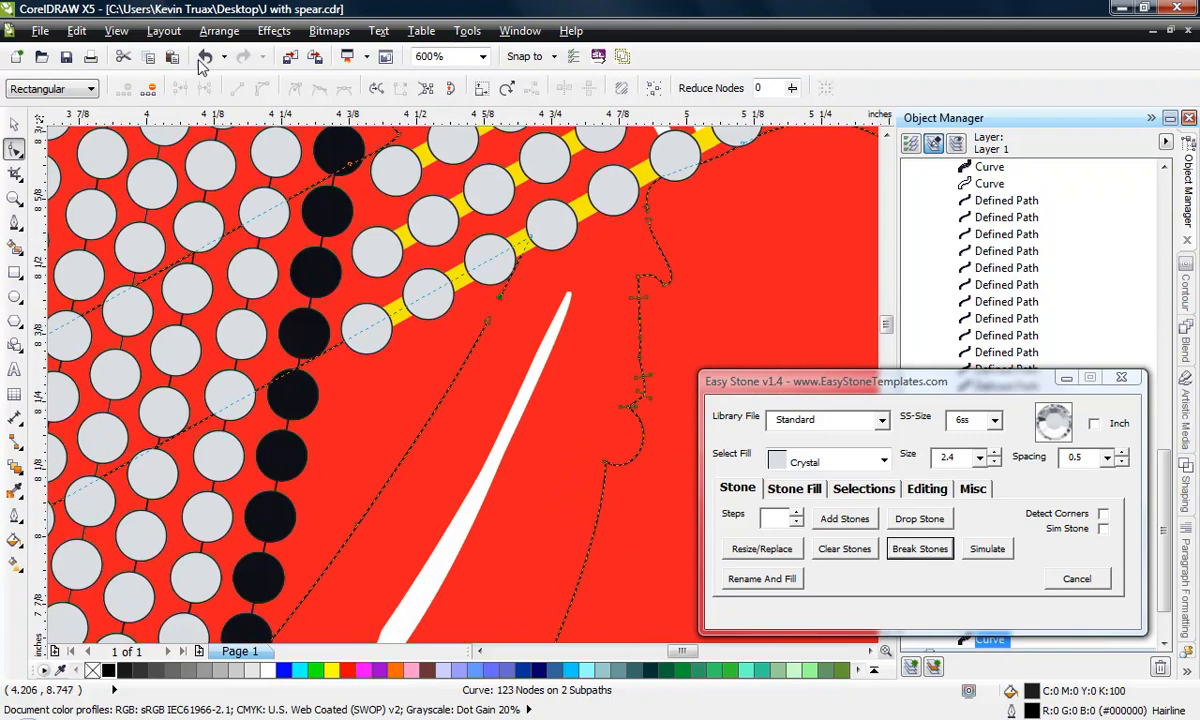
{"action": "left_click", "coordinate": [219, 31]}
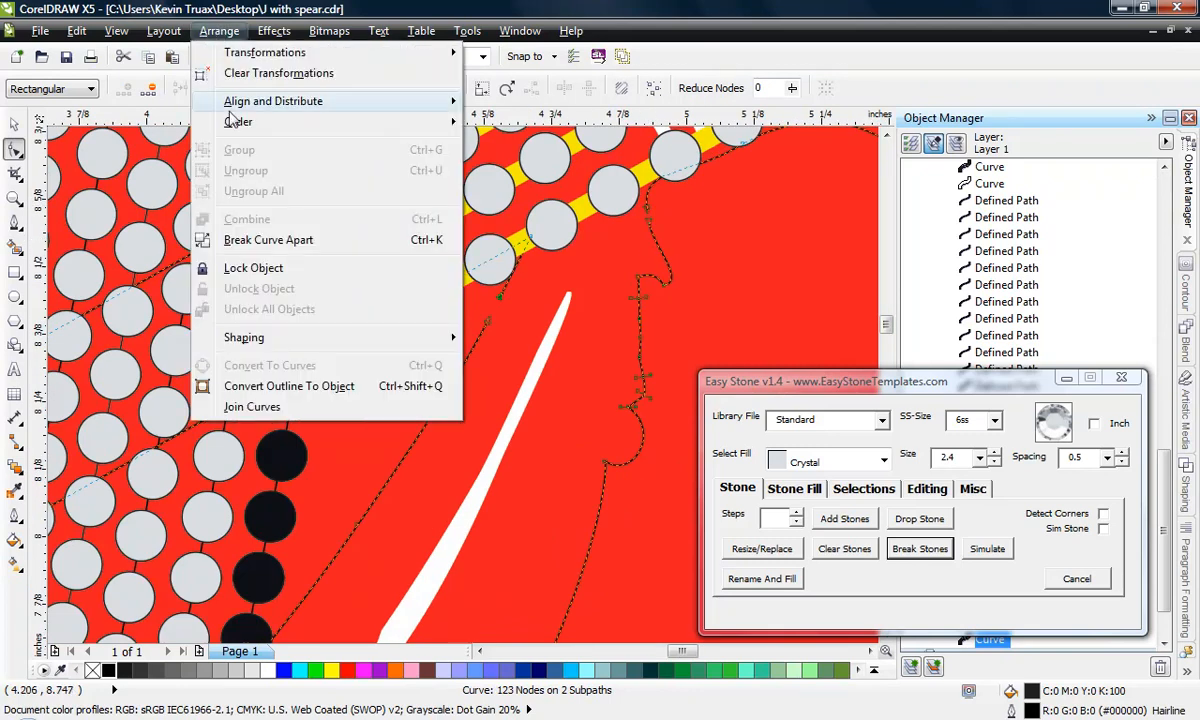
{"action": "left_click", "coordinate": [297, 246]}
Step: Select the detached feather curve and add a node on its inner edge beside the J's outline stones
{"action": "key", "text": "space"}
{"action": "left_click", "coordinate": [720, 228]}
{"action": "left_click", "coordinate": [670, 273]}
{"action": "scroll", "coordinate": [672, 273], "scroll_direction": "down", "scroll_amount": 1}
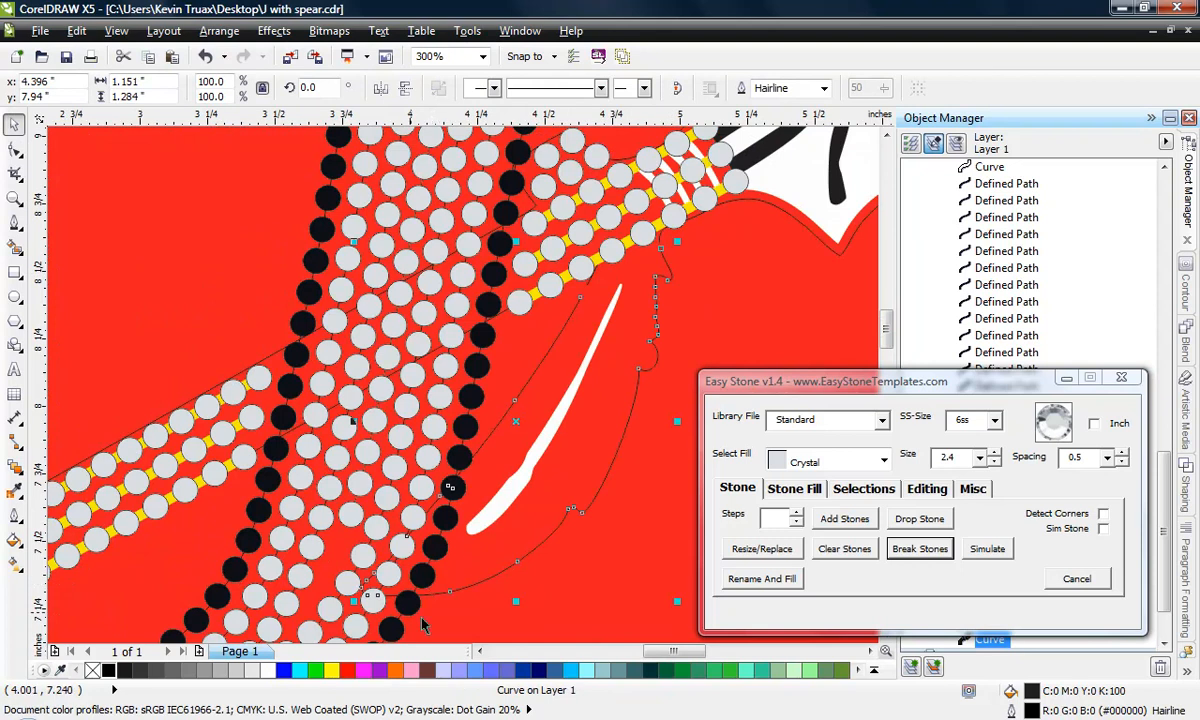
{"action": "scroll", "coordinate": [422, 625], "scroll_direction": "up", "scroll_amount": 1}
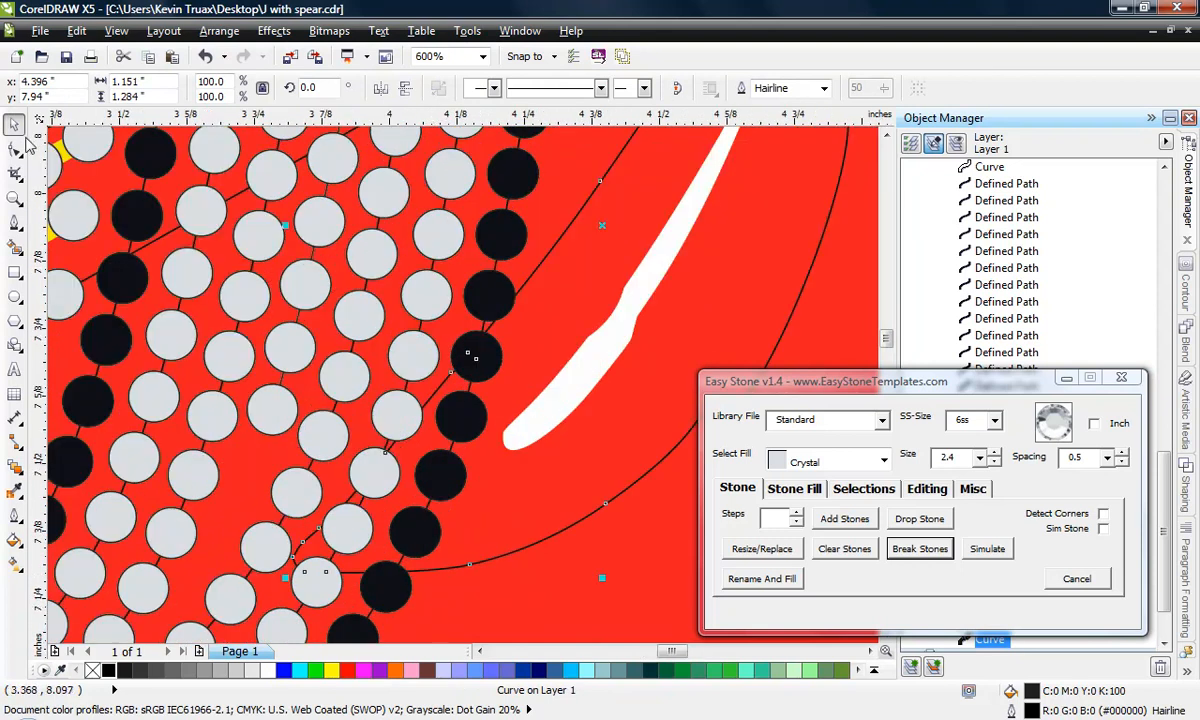
{"action": "left_click", "coordinate": [14, 148]}
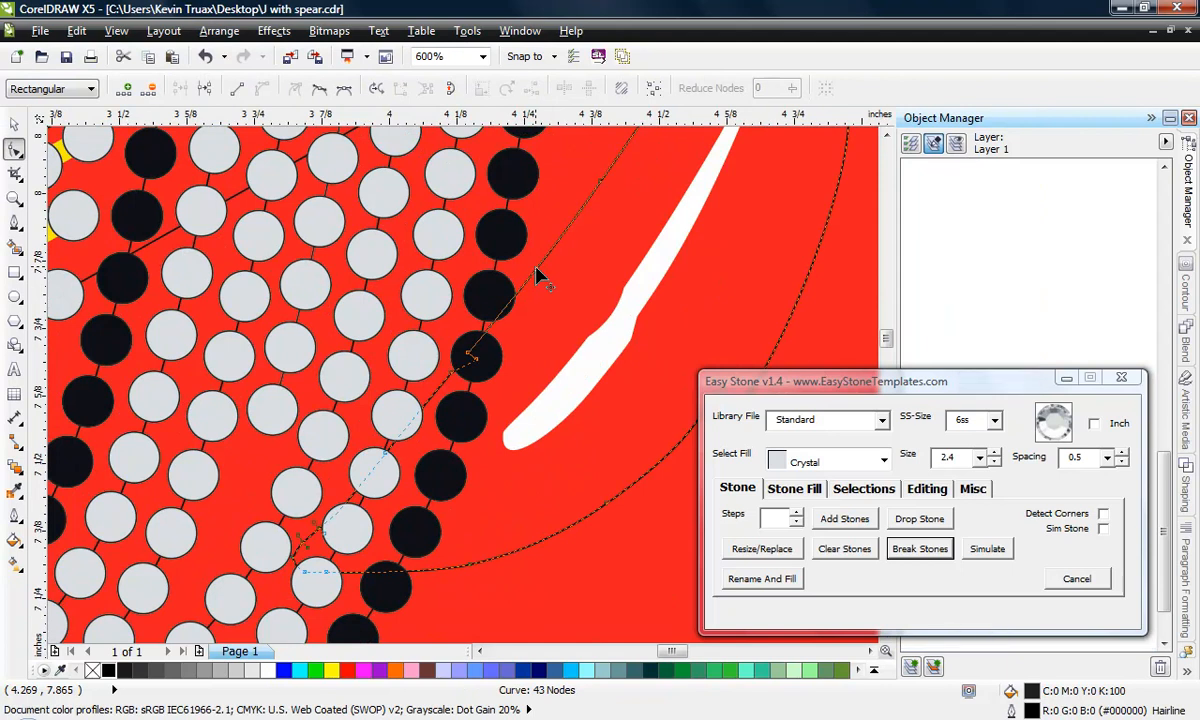
{"action": "double_click", "coordinate": [537, 275]}
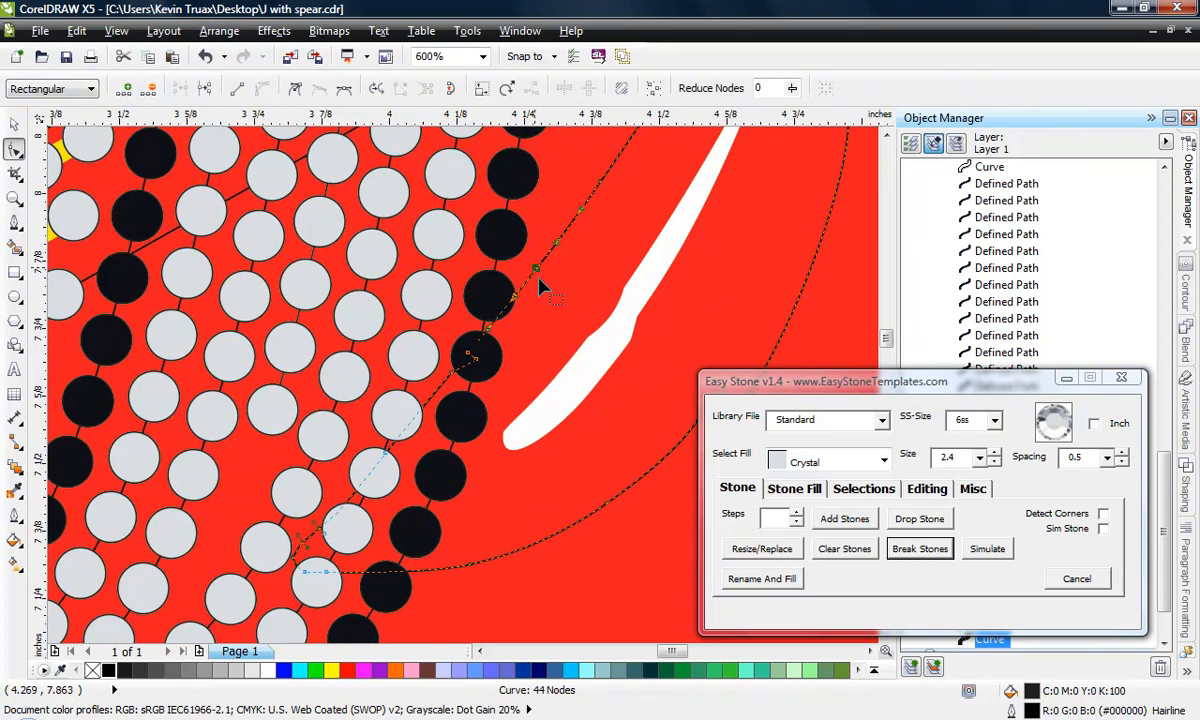
Step: Add a node on the feather's outer edge beside the J's outline stones and break the curve at both the outer and inner nodes
{"action": "double_click", "coordinate": [458, 572]}
{"action": "right_click", "coordinate": [456, 572]}
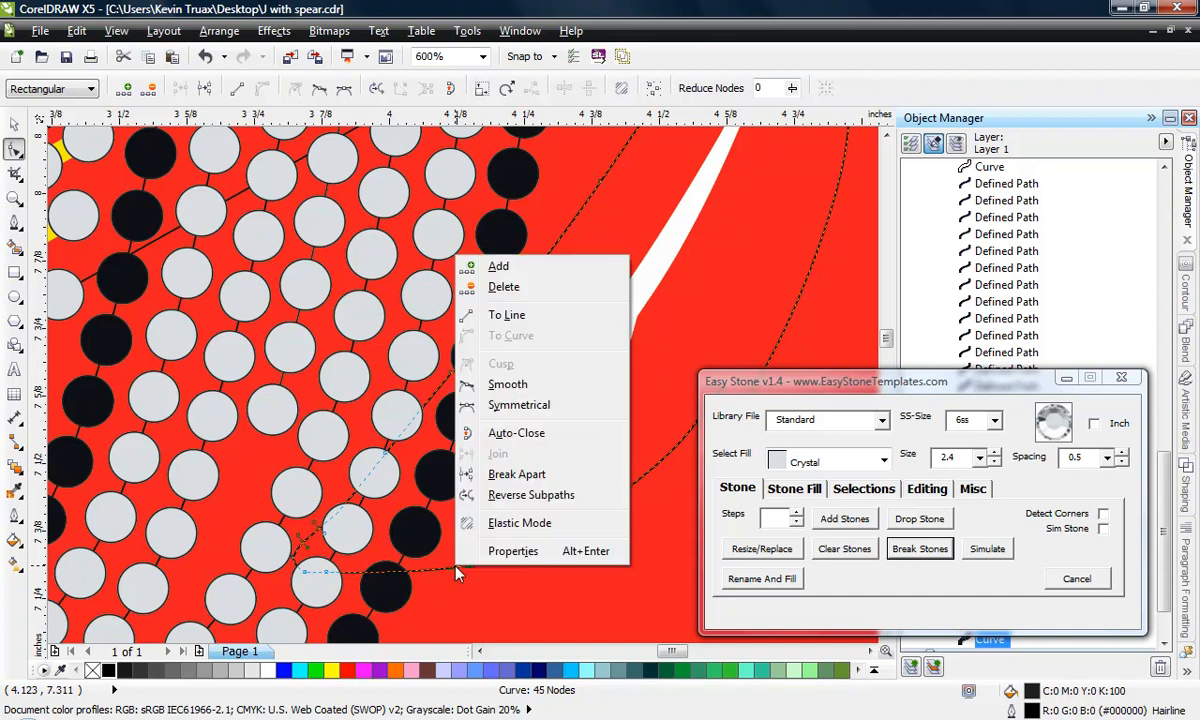
{"action": "left_click", "coordinate": [512, 474]}
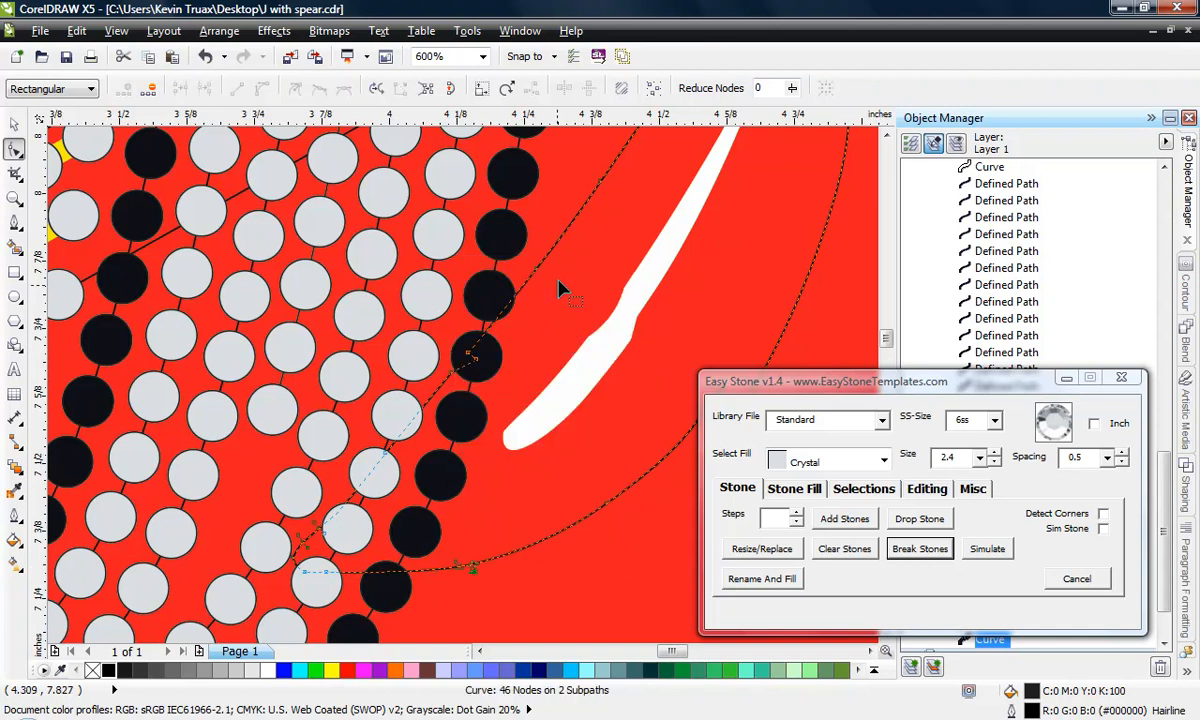
{"action": "right_click", "coordinate": [500, 249]}
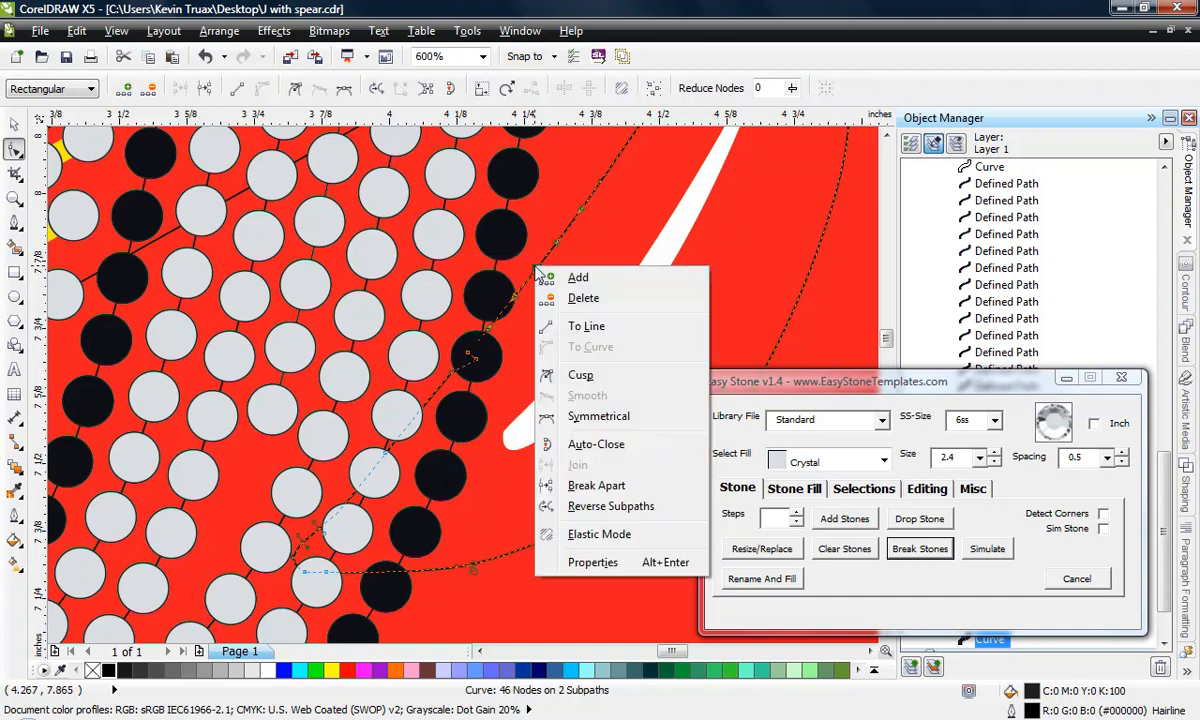
{"action": "left_click", "coordinate": [525, 478]}
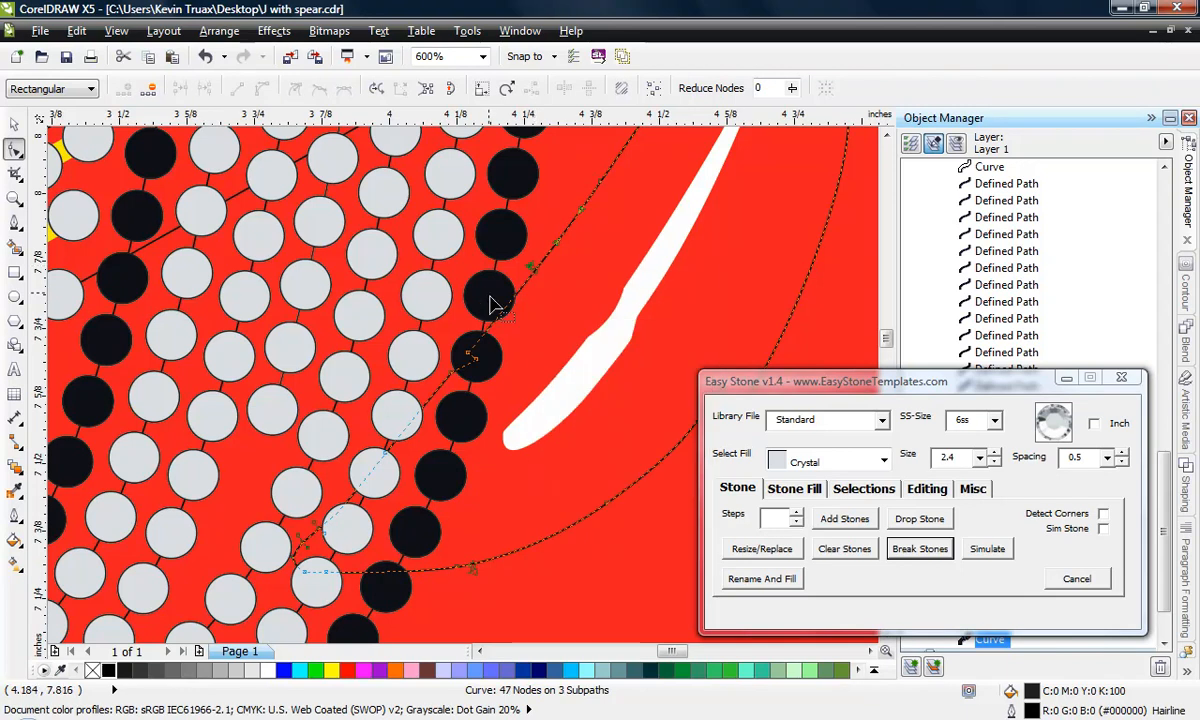
Step: Delete the feather curve's nodes between the two breaks, removing the section that overlaps the J's stones
{"action": "scroll", "coordinate": [477, 348], "scroll_direction": "down", "scroll_amount": 1}
{"action": "scroll", "coordinate": [440, 400], "scroll_direction": "up", "scroll_amount": 1}
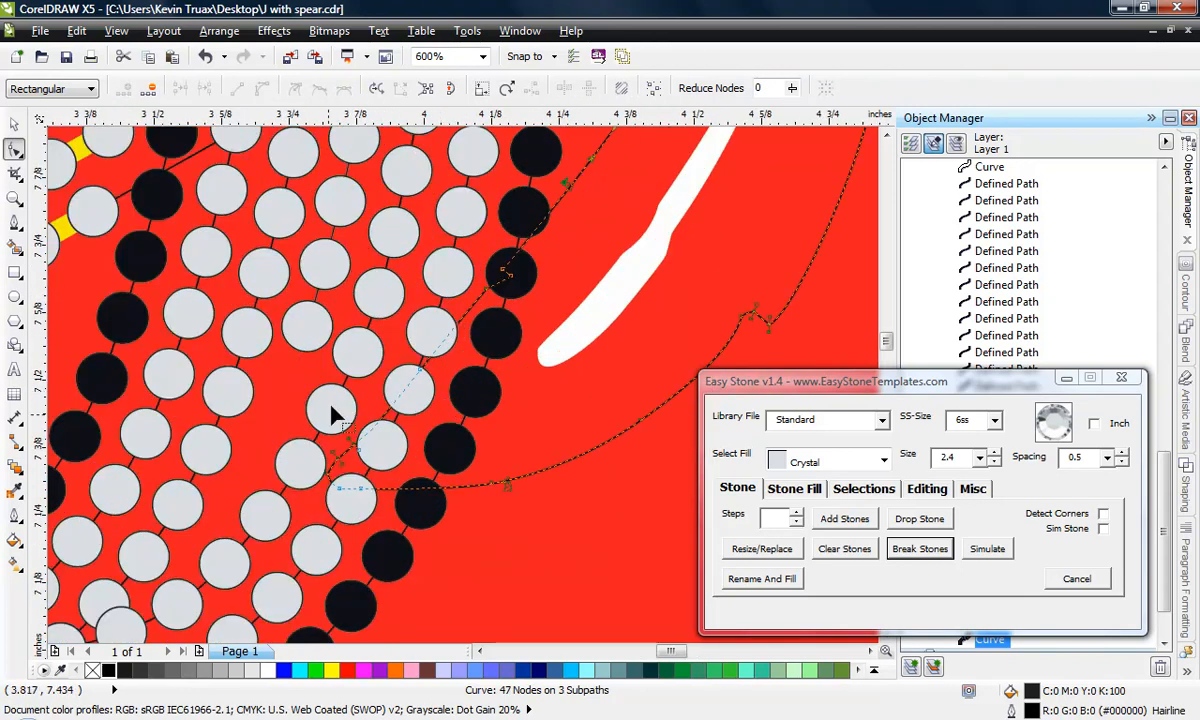
{"action": "left_click_drag", "start_coordinate": [326, 400], "coordinate": [417, 505]}
{"action": "key", "text": "Delete"}
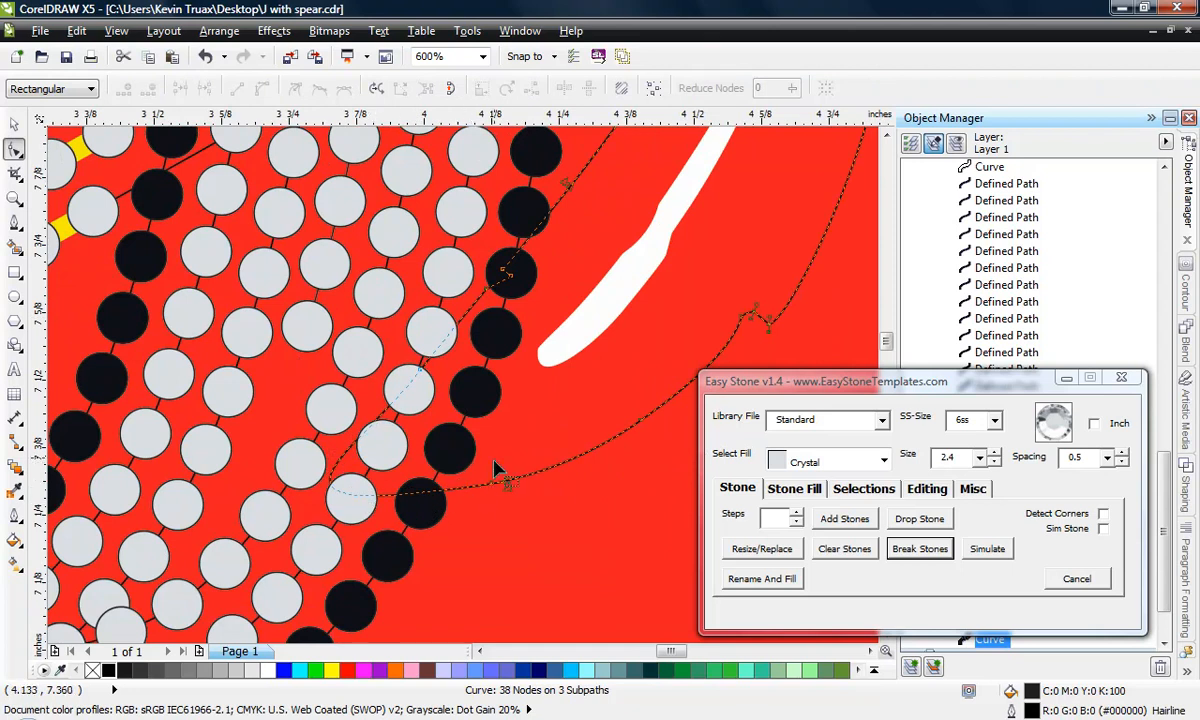
{"action": "mouse_move", "coordinate": [489, 492]}
{"action": "left_mouse_down"}
{"action": "mouse_move", "coordinate": [499, 503]}
{"action": "mouse_move", "coordinate": [474, 492]}
{"action": "mouse_move", "coordinate": [515, 478]}
{"action": "mouse_move", "coordinate": [482, 506]}
{"action": "left_mouse_up"}
{"action": "key", "text": "Delete"}
{"action": "key", "text": "Delete"}
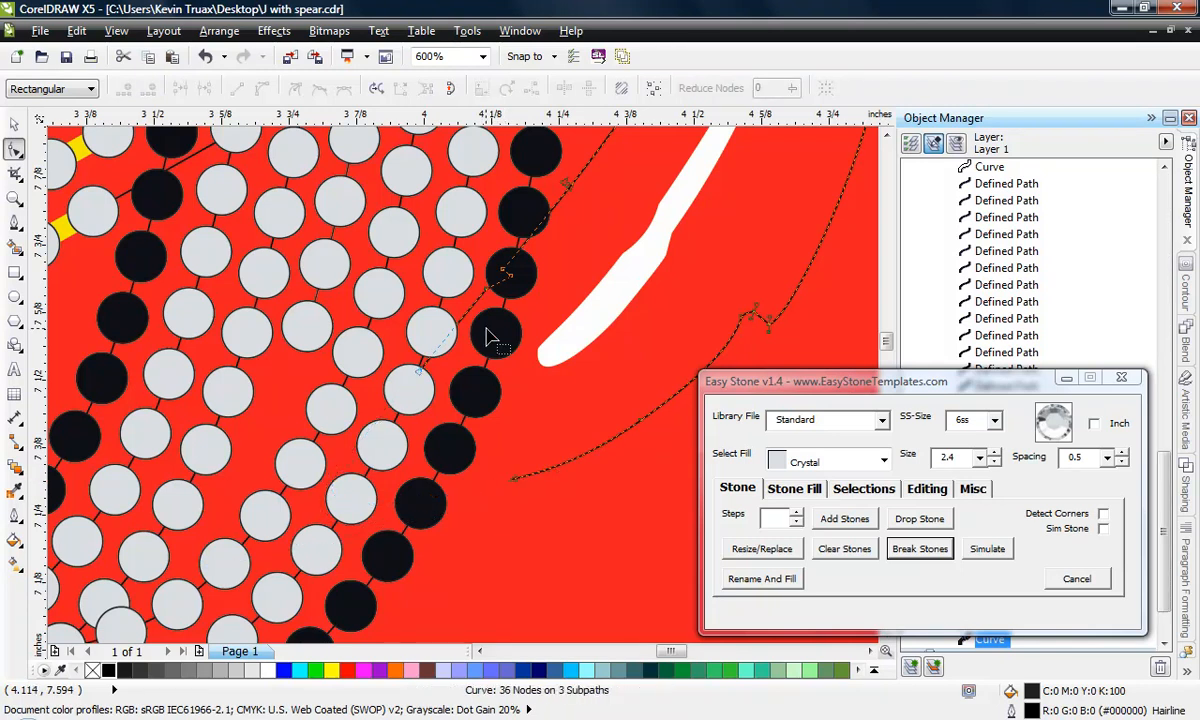
{"action": "left_click", "coordinate": [418, 372]}
{"action": "key", "text": "Delete"}
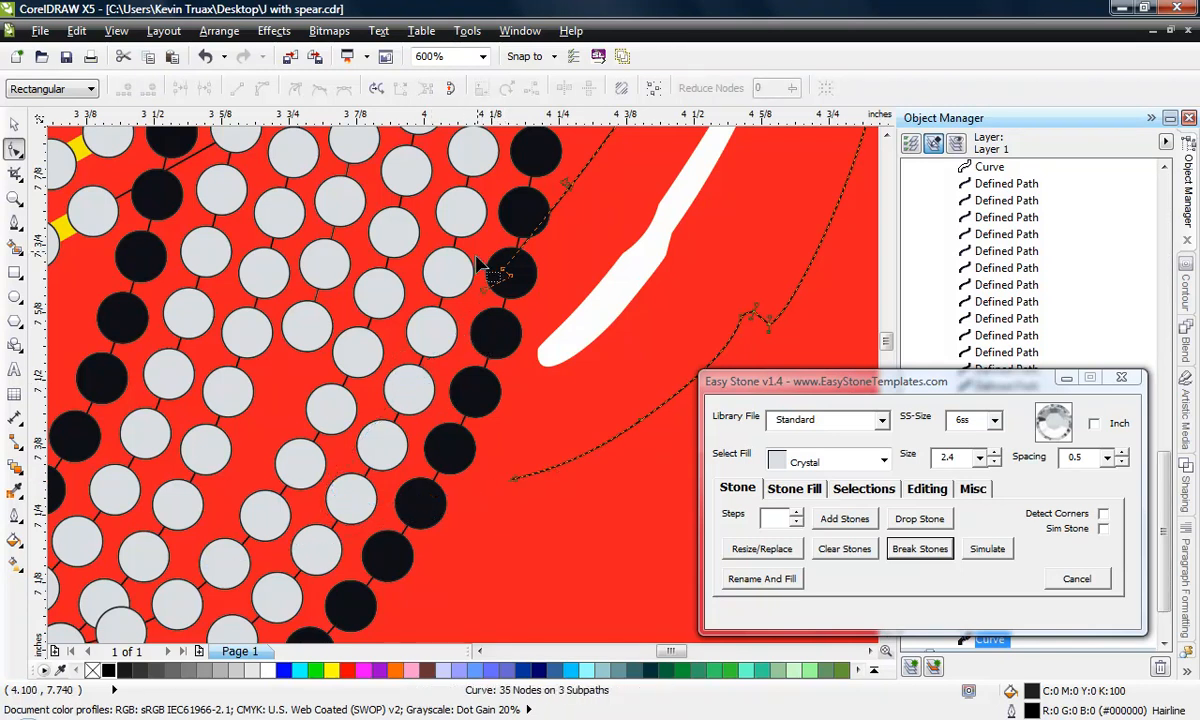
{"action": "key", "text": "Delete"}
{"action": "scroll", "coordinate": [520, 420], "scroll_direction": "down", "scroll_amount": 3}
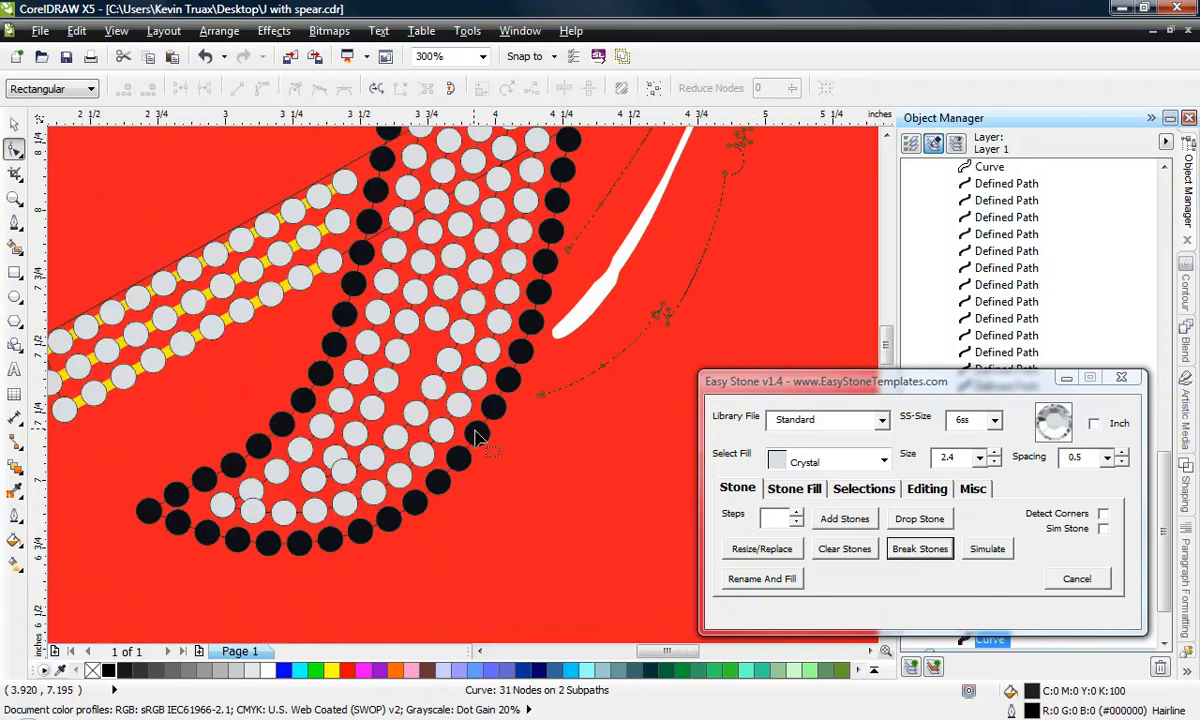
Step: Select the black spear curve and join its two open end nodes below the shaft to close the shape
{"action": "scroll", "coordinate": [596, 290], "scroll_direction": "up", "scroll_amount": 2}
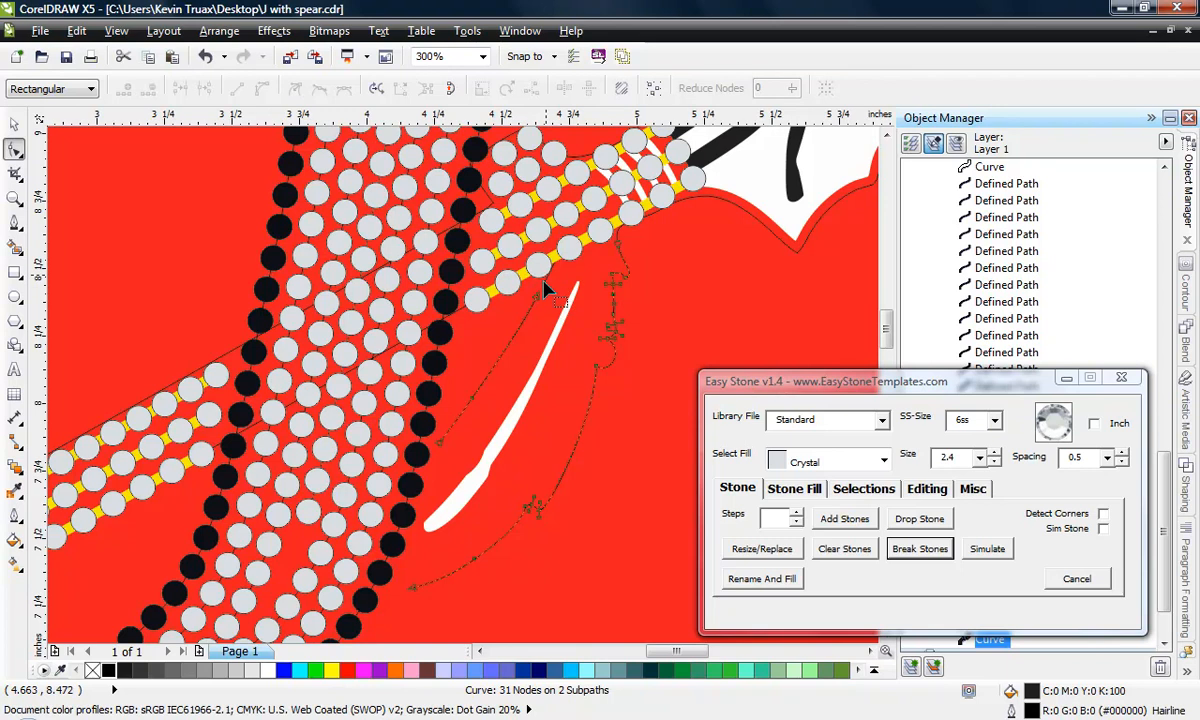
{"action": "scroll", "coordinate": [513, 398], "scroll_direction": "down", "scroll_amount": 1}
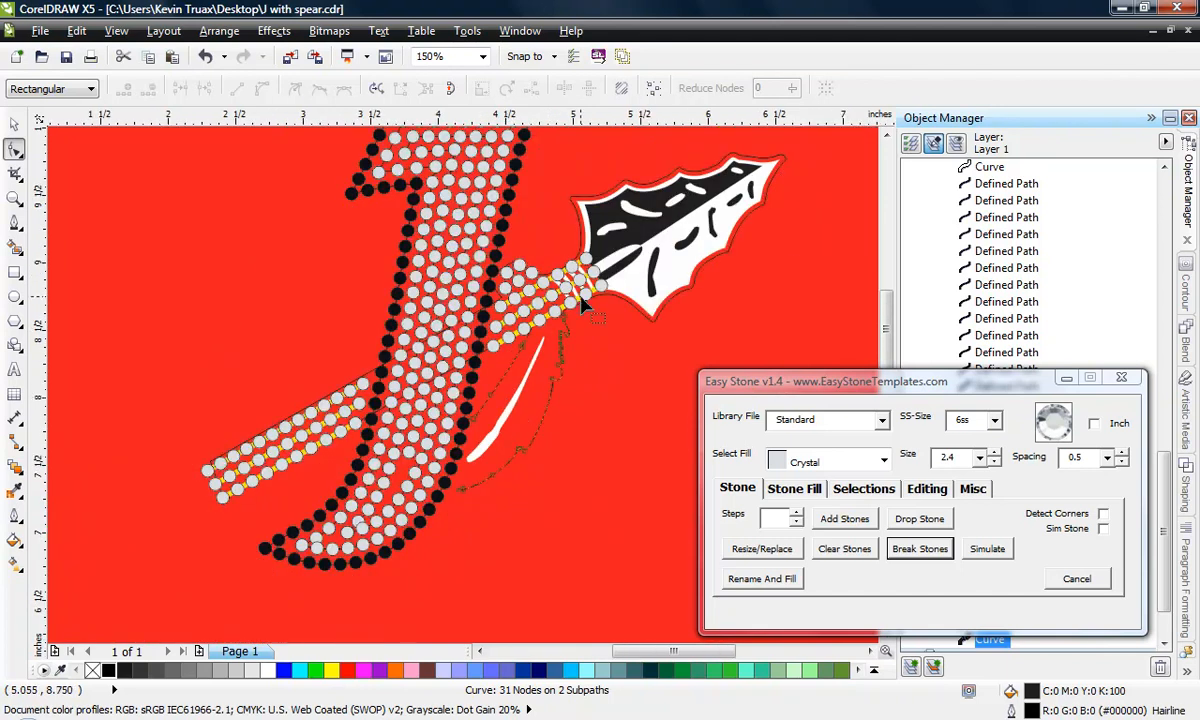
{"action": "scroll", "coordinate": [549, 287], "scroll_direction": "up", "scroll_amount": 1}
{"action": "scroll", "coordinate": [520, 370], "scroll_direction": "up", "scroll_amount": 1}
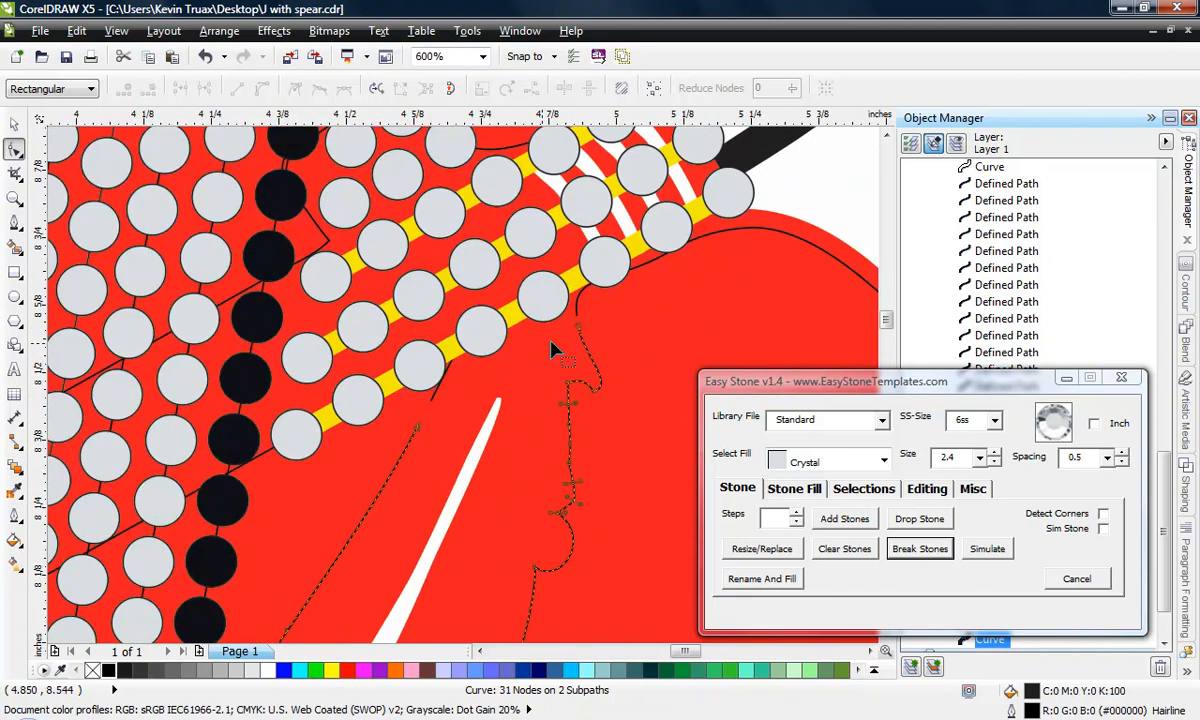
{"action": "left_click", "coordinate": [313, 228]}
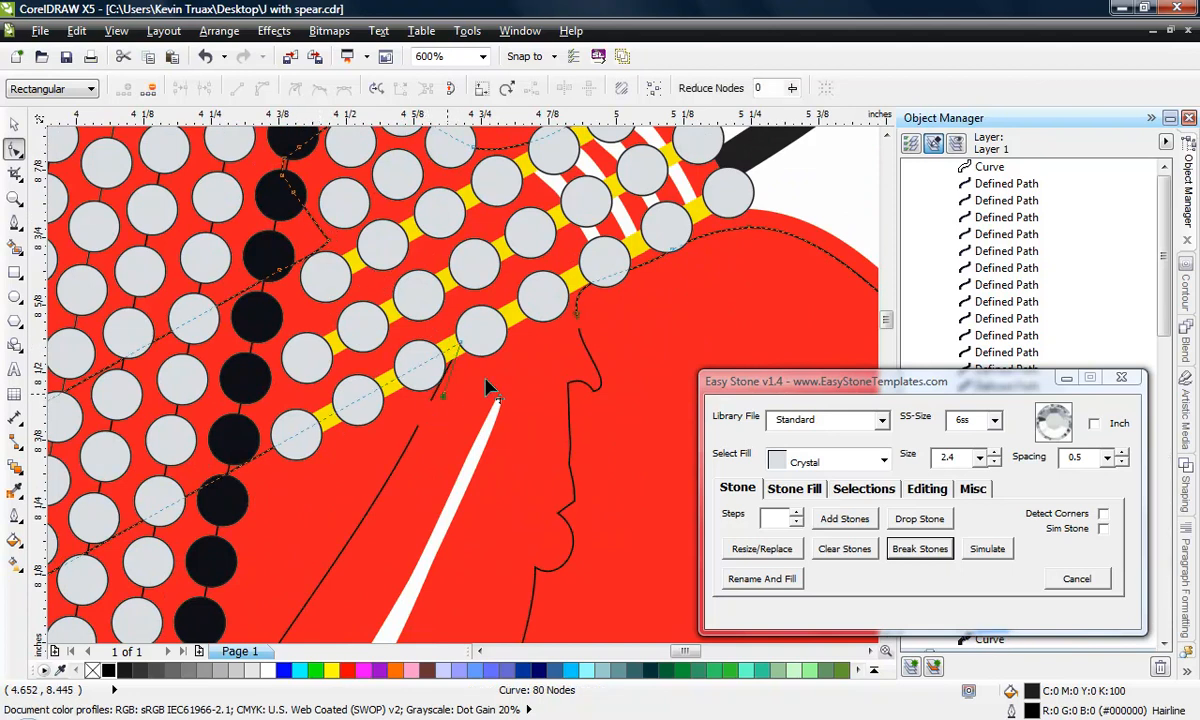
{"action": "left_click_drag", "start_coordinate": [432, 402], "coordinate": [576, 316]}
{"action": "scroll", "coordinate": [465, 332], "scroll_direction": "down", "scroll_amount": 2}
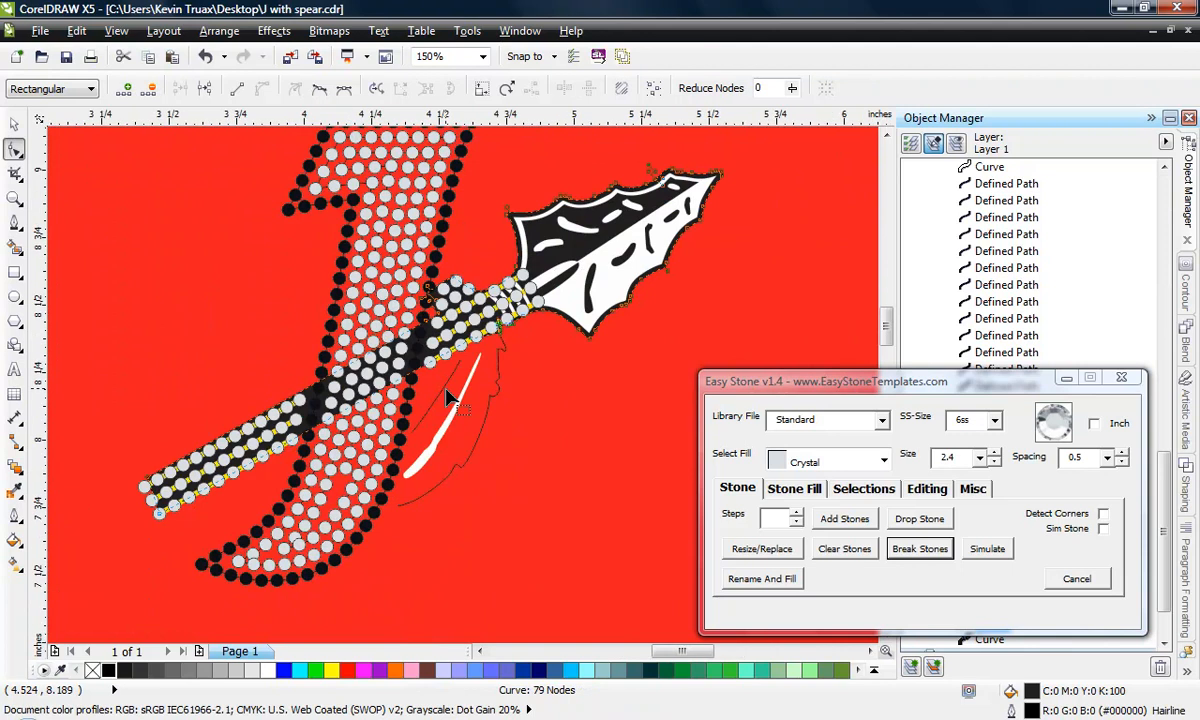
{"action": "scroll", "coordinate": [485, 398], "scroll_direction": "up", "scroll_amount": 1}
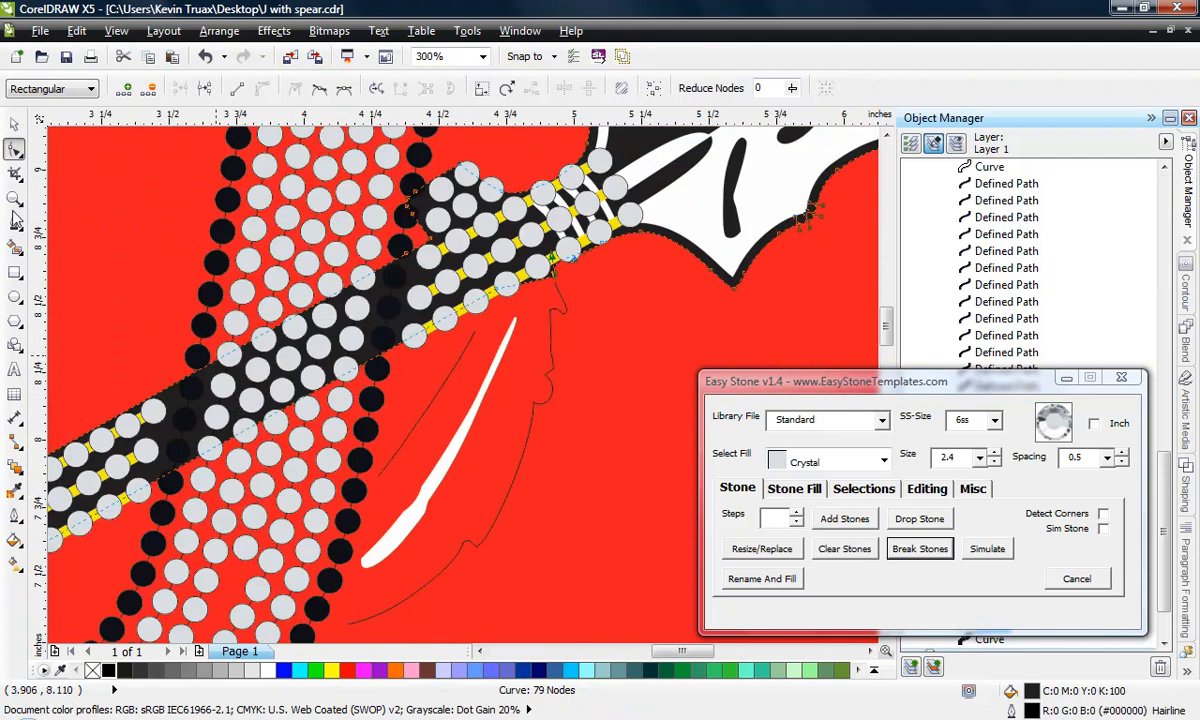
Step: Select the remaining feather curve and break it apart into separate inner-edge and outer-edge lines
{"action": "left_click", "coordinate": [14, 123]}
{"action": "key", "text": "Escape"}
{"action": "left_click", "coordinate": [533, 405]}
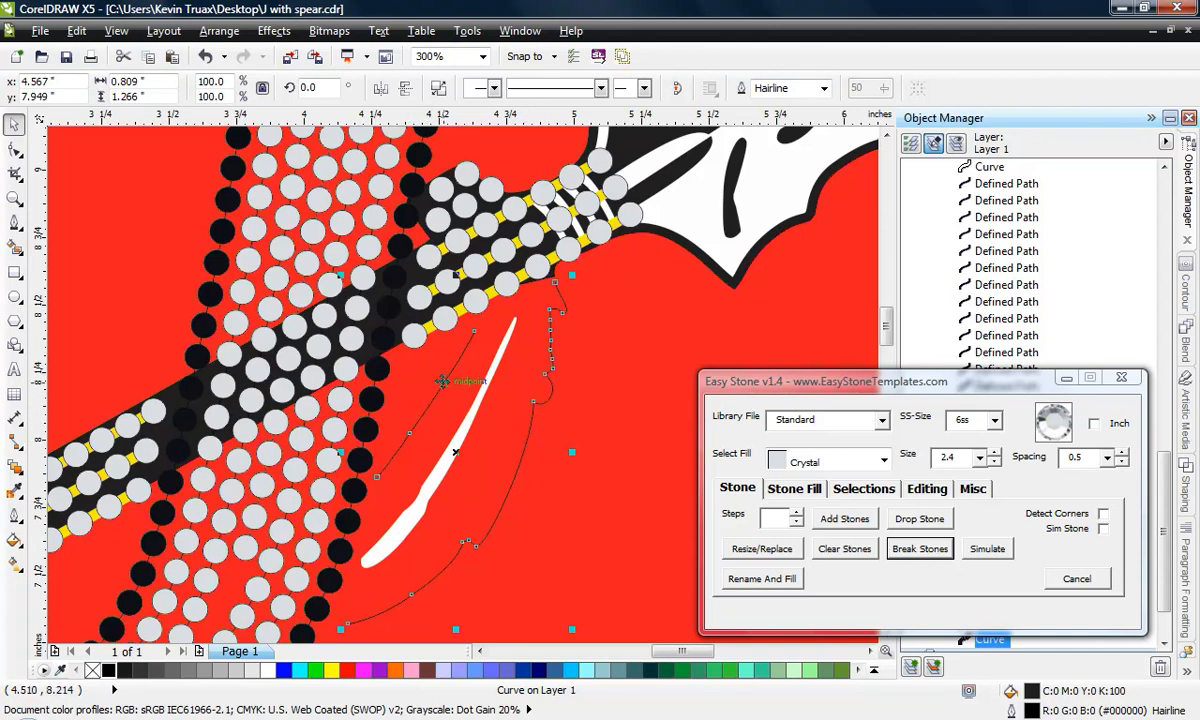
{"action": "left_click", "coordinate": [222, 31]}
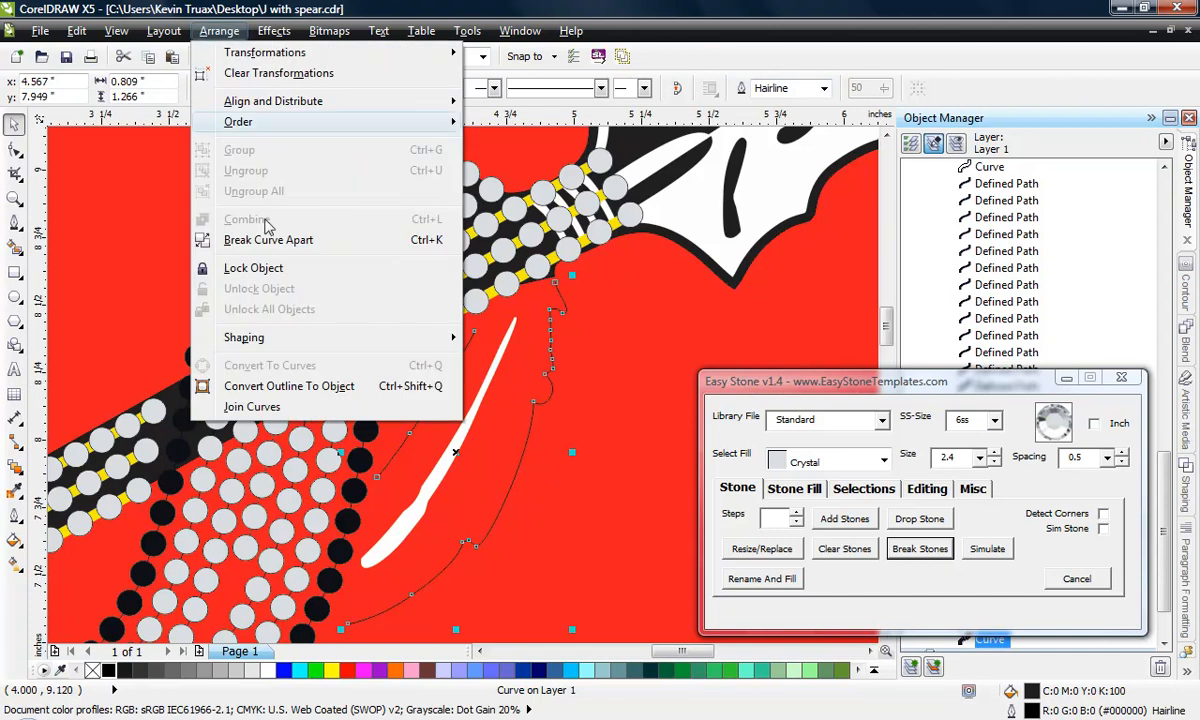
{"action": "left_click", "coordinate": [268, 240]}
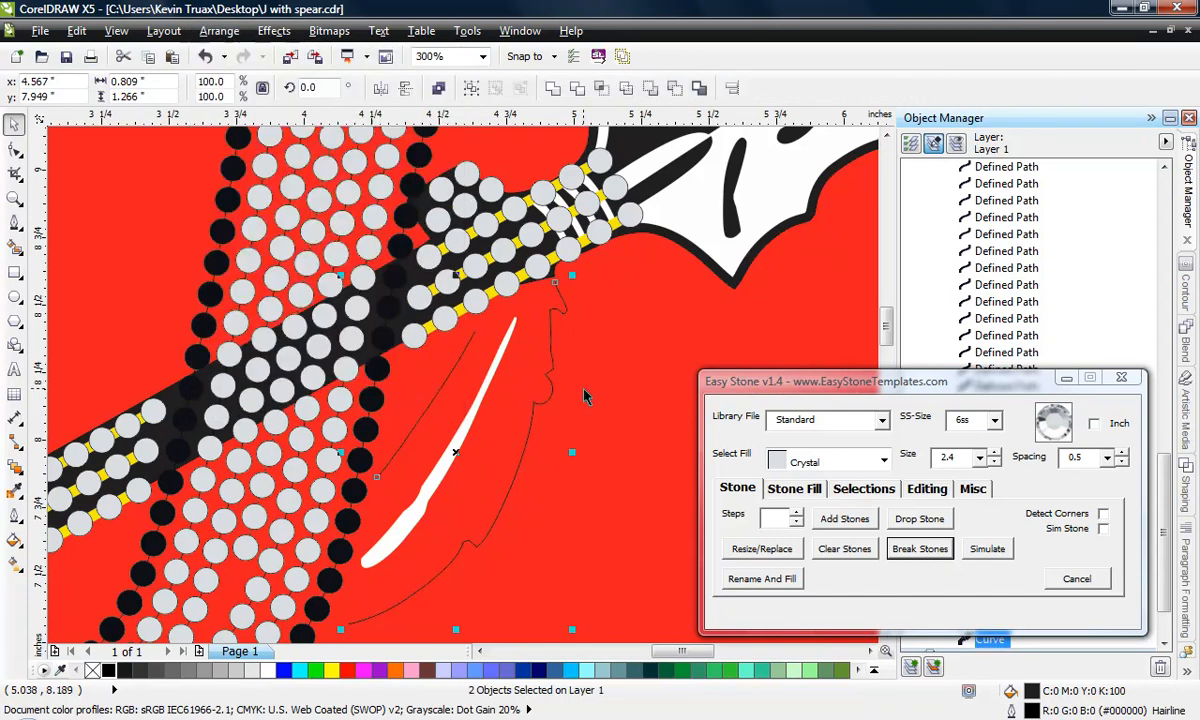
Step: Select only the feather's inner-edge line and add 6ss Crystal stones along it
{"action": "key", "text": "Escape"}
{"action": "left_click", "coordinate": [433, 398]}
{"action": "left_click", "coordinate": [438, 396]}
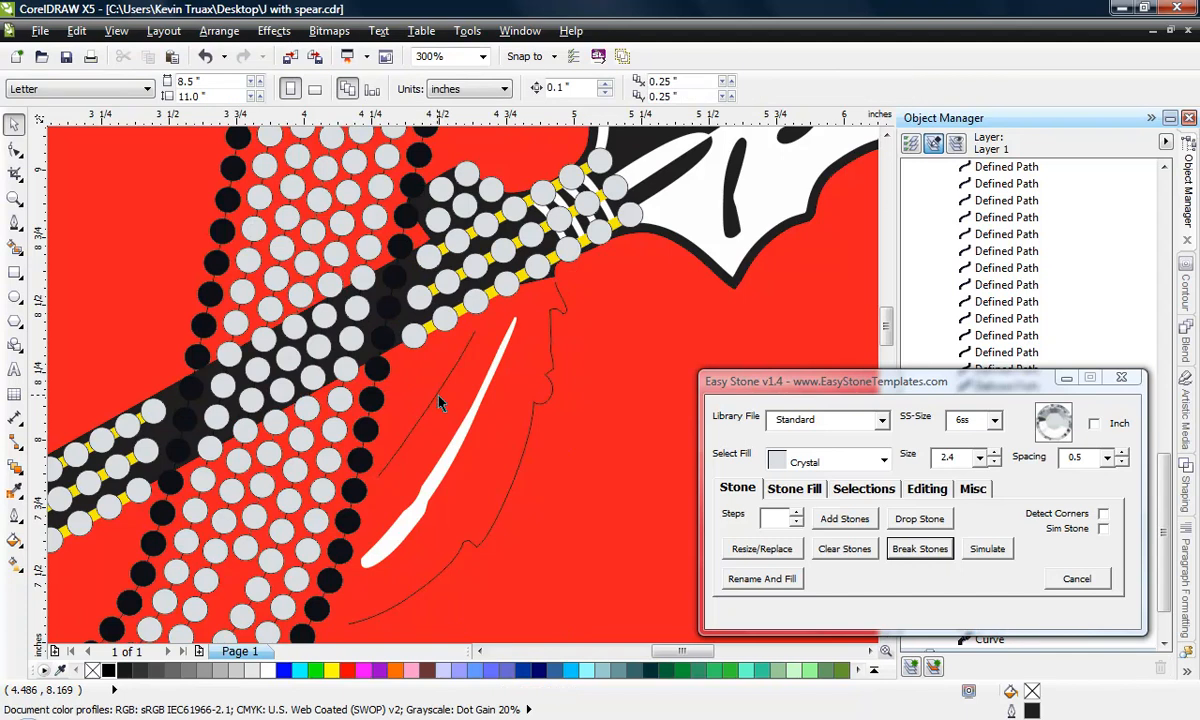
{"action": "left_click", "coordinate": [438, 396]}
{"action": "left_click", "coordinate": [587, 436]}
{"action": "left_click", "coordinate": [427, 405]}
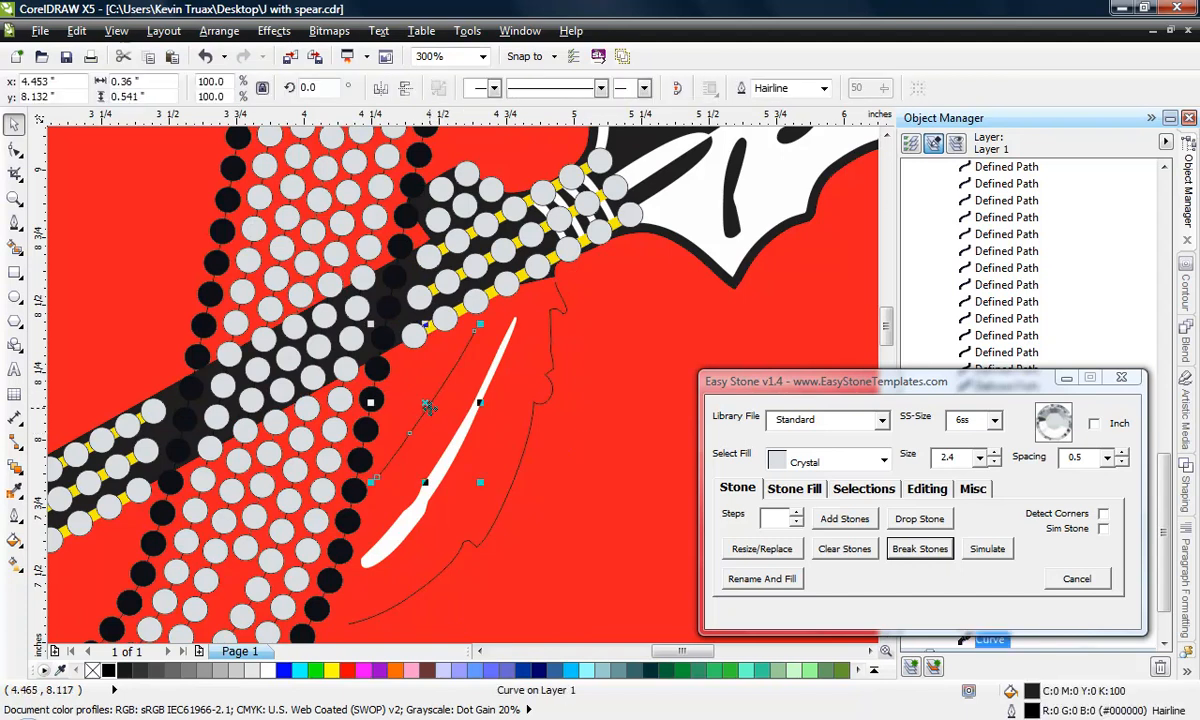
{"action": "left_click", "coordinate": [846, 520]}
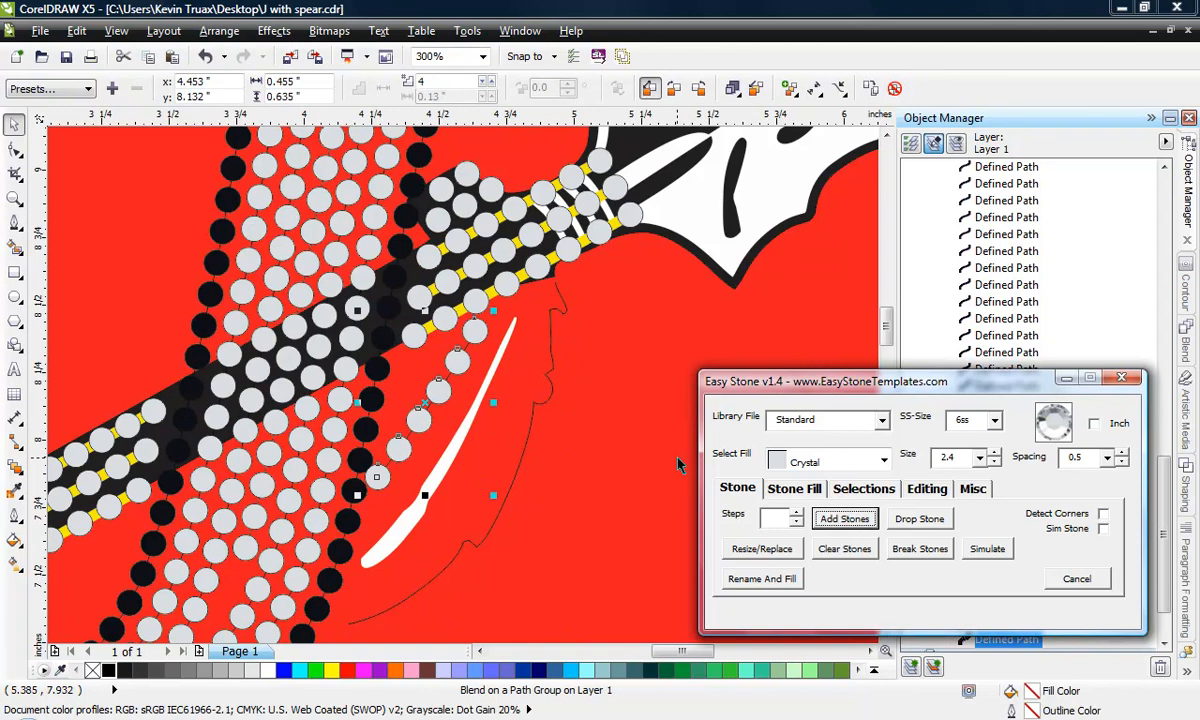
Step: Move the lower end node of the feather's inner-edge stone path up along the line, clear of the J's black outline stones
{"action": "scroll", "coordinate": [362, 507], "scroll_direction": "up", "scroll_amount": 2}
{"action": "left_click", "coordinate": [412, 430]}
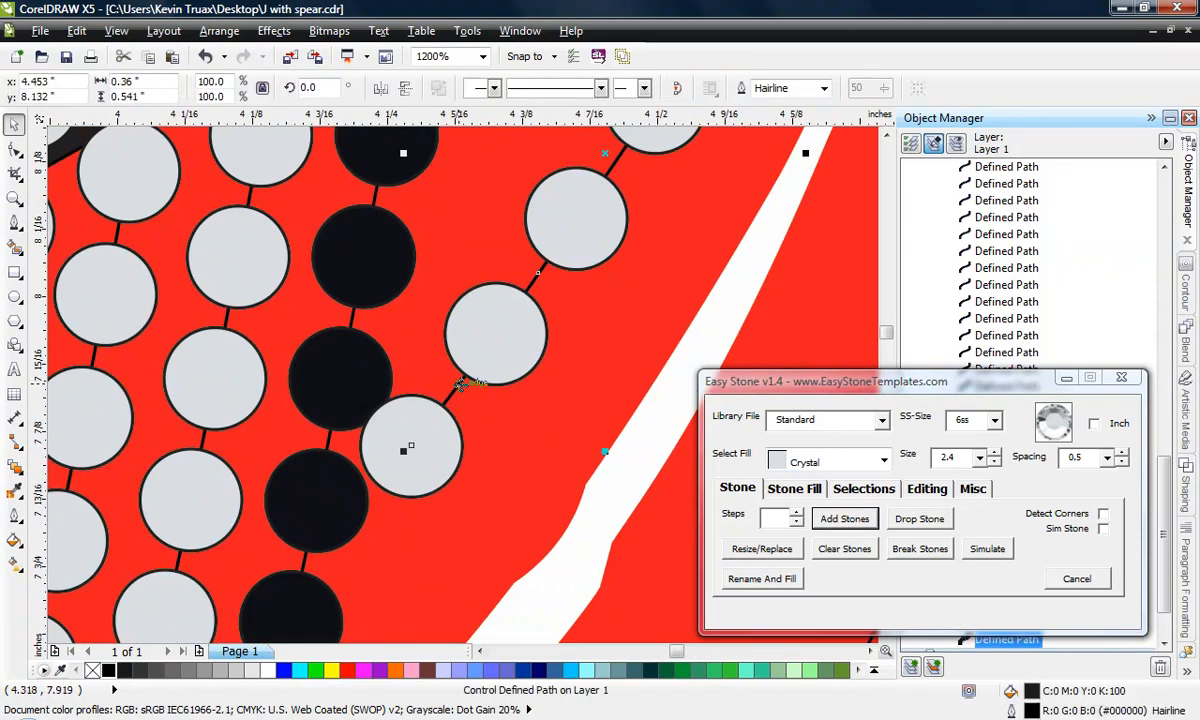
{"action": "left_click", "coordinate": [14, 148]}
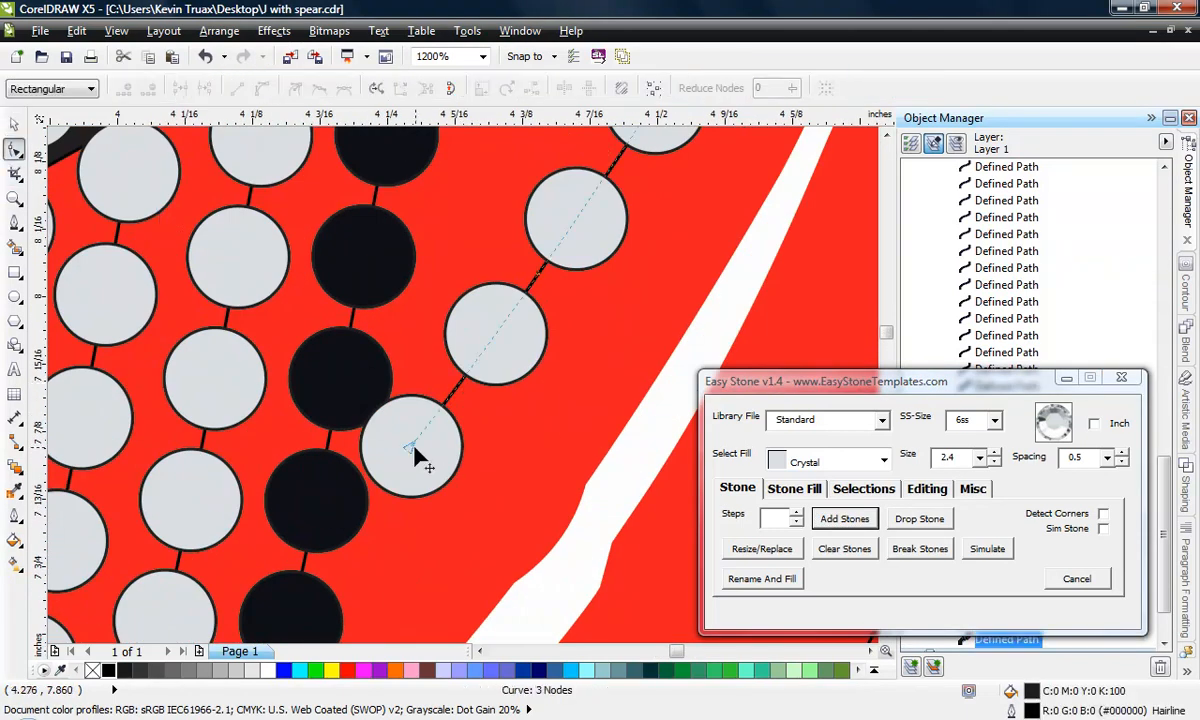
{"action": "left_click_drag", "start_coordinate": [414, 446], "coordinate": [463, 387]}
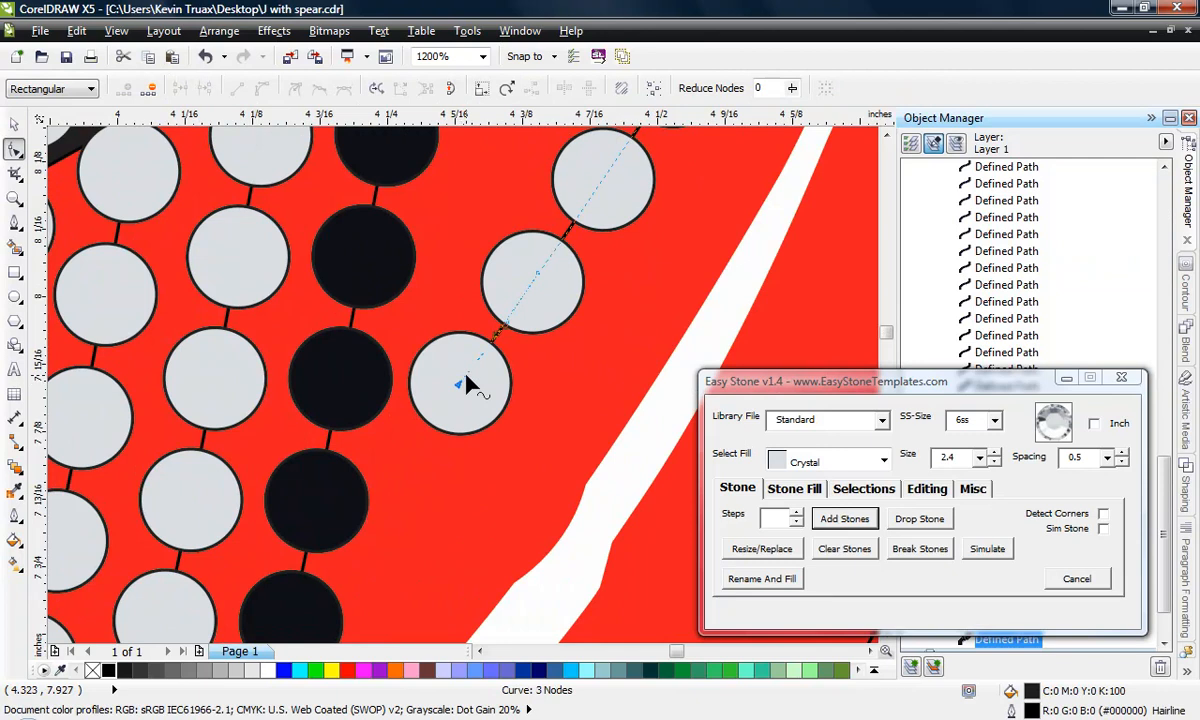
{"action": "scroll", "coordinate": [466, 383], "scroll_direction": "down", "scroll_amount": 2}
{"action": "scroll", "coordinate": [530, 305], "scroll_direction": "up", "scroll_amount": 1}
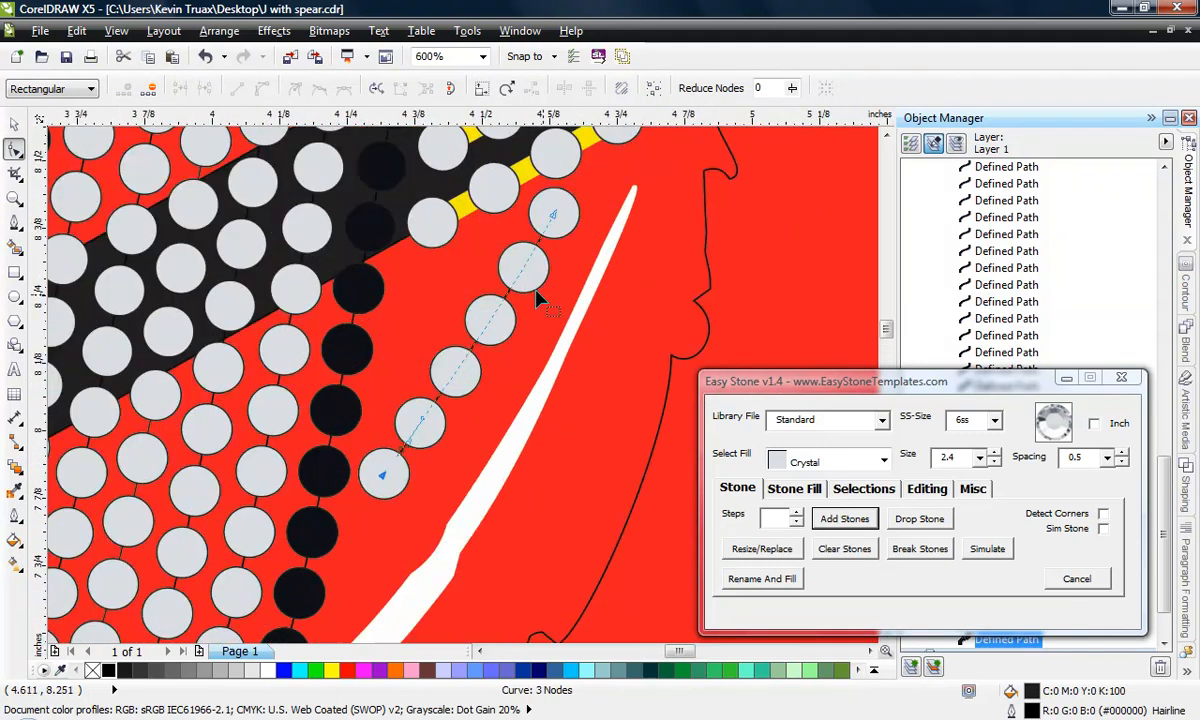
Step: Try one stone fewer along the feather's inner edge and restore the step count to 4
{"action": "left_click", "coordinate": [16, 124]}
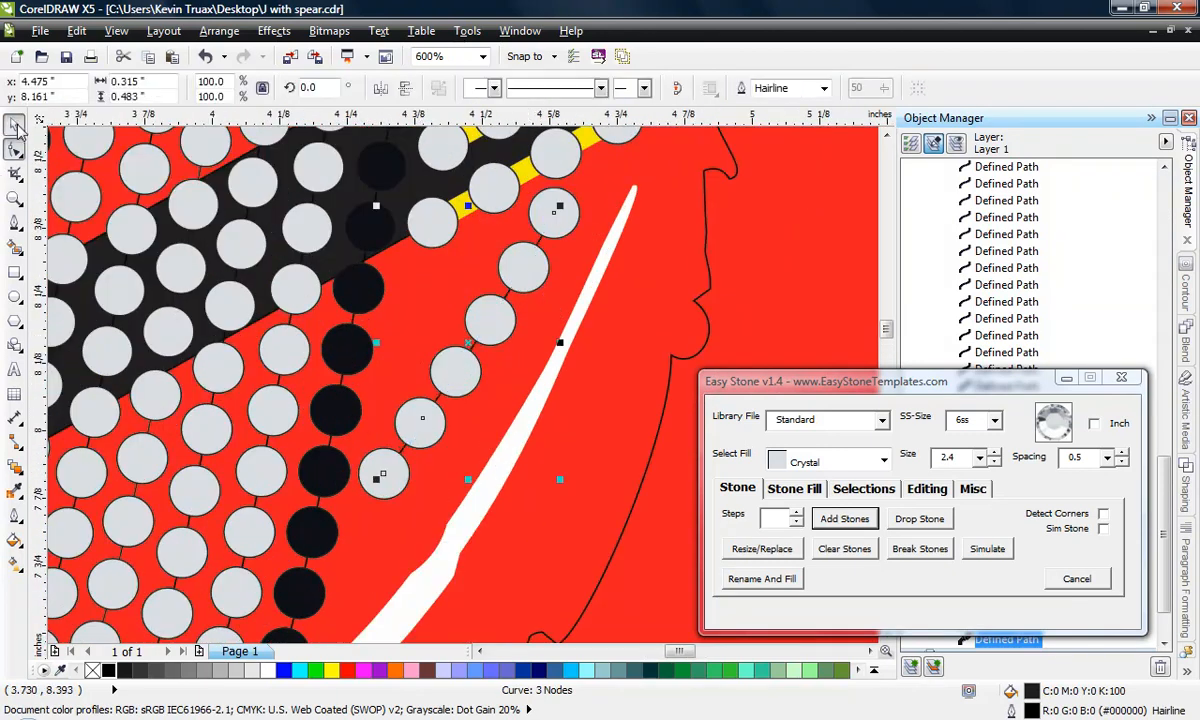
{"action": "left_click", "coordinate": [418, 276]}
{"action": "left_click", "coordinate": [477, 316]}
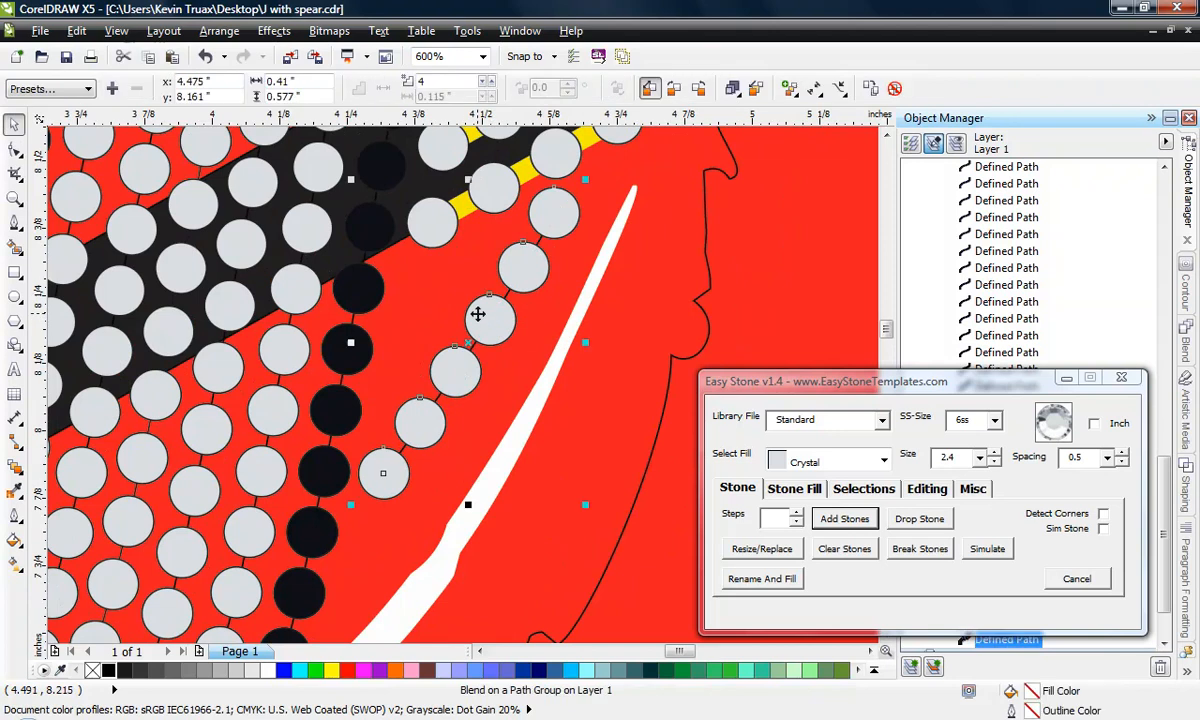
{"action": "left_click", "coordinate": [797, 524]}
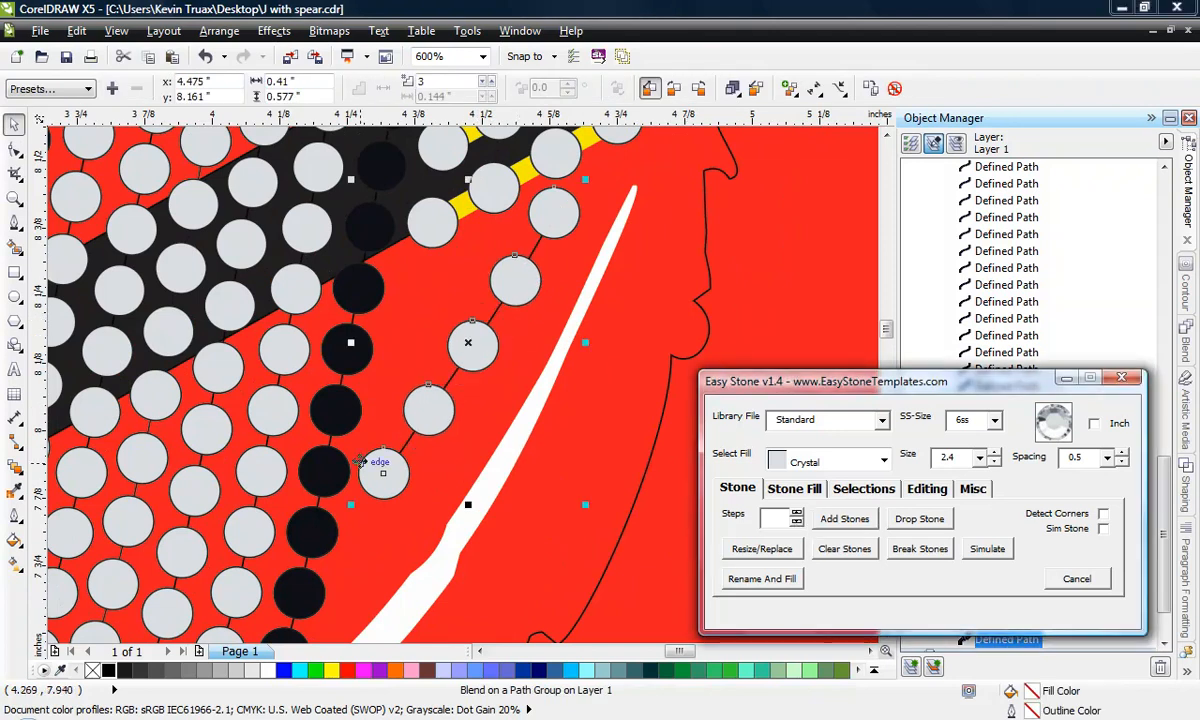
{"action": "left_click", "coordinate": [797, 514]}
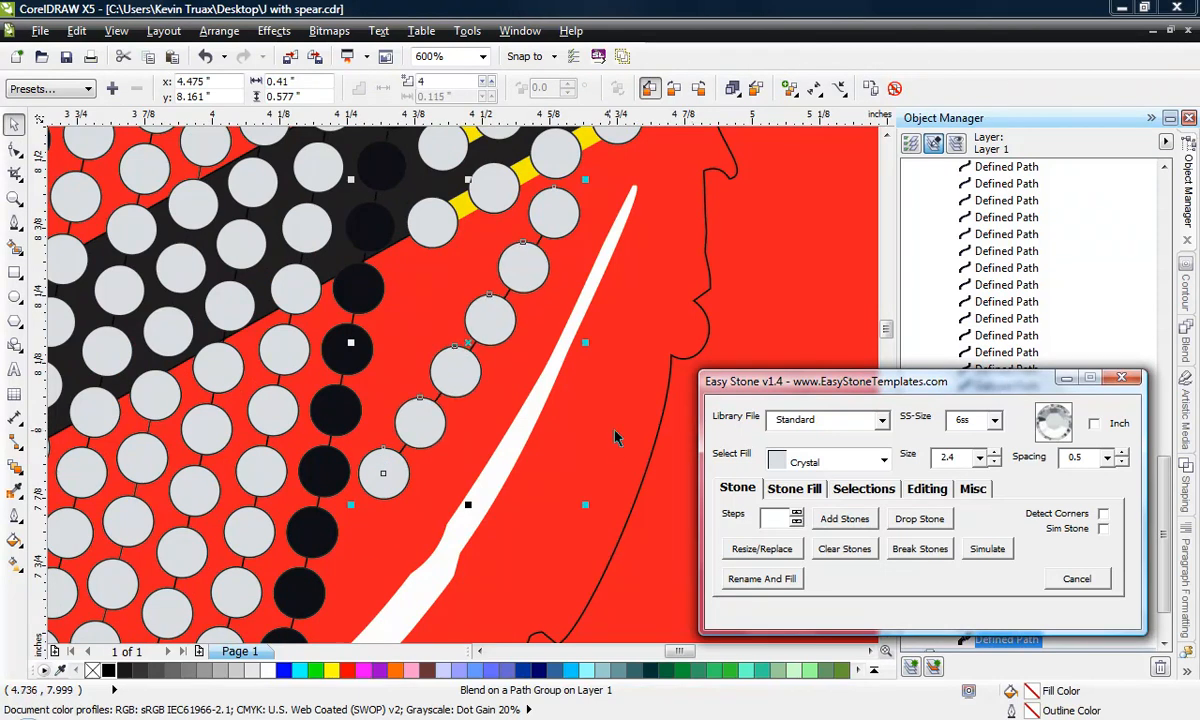
Step: Select the feather's outer-edge line and add 6ss Crystal stones along it
{"action": "left_click", "coordinate": [660, 396]}
{"action": "scroll", "coordinate": [652, 396], "scroll_direction": "down", "scroll_amount": 1}
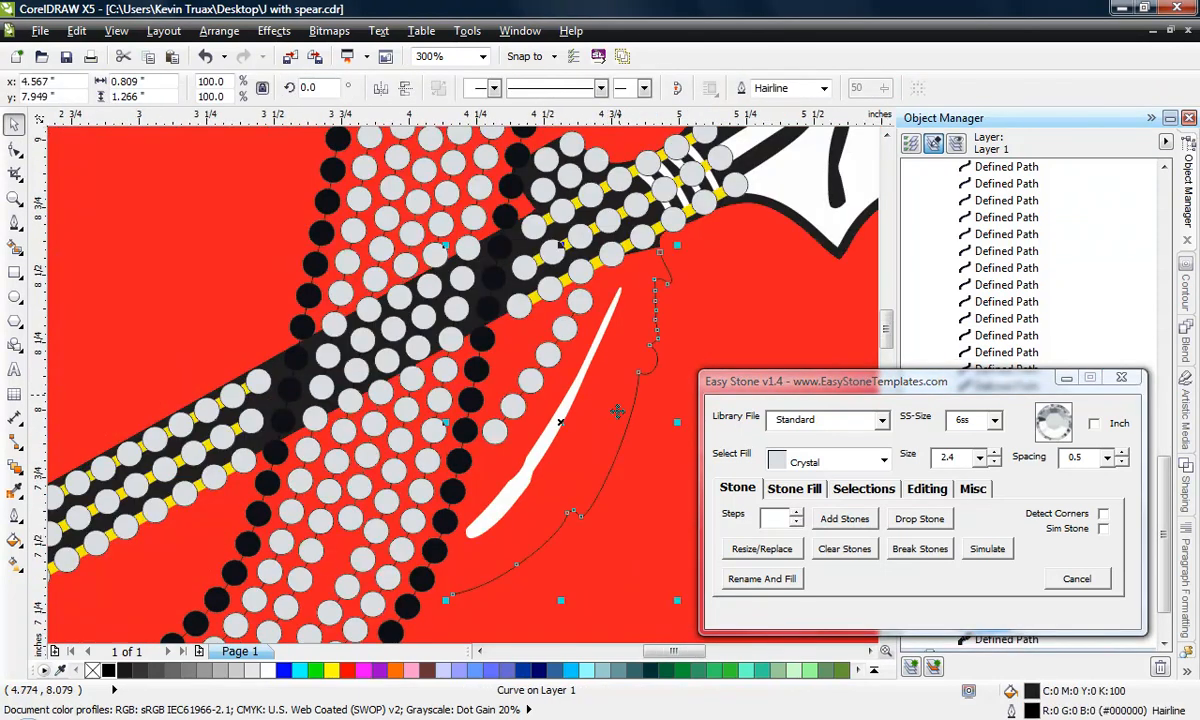
{"action": "left_click", "coordinate": [850, 520]}
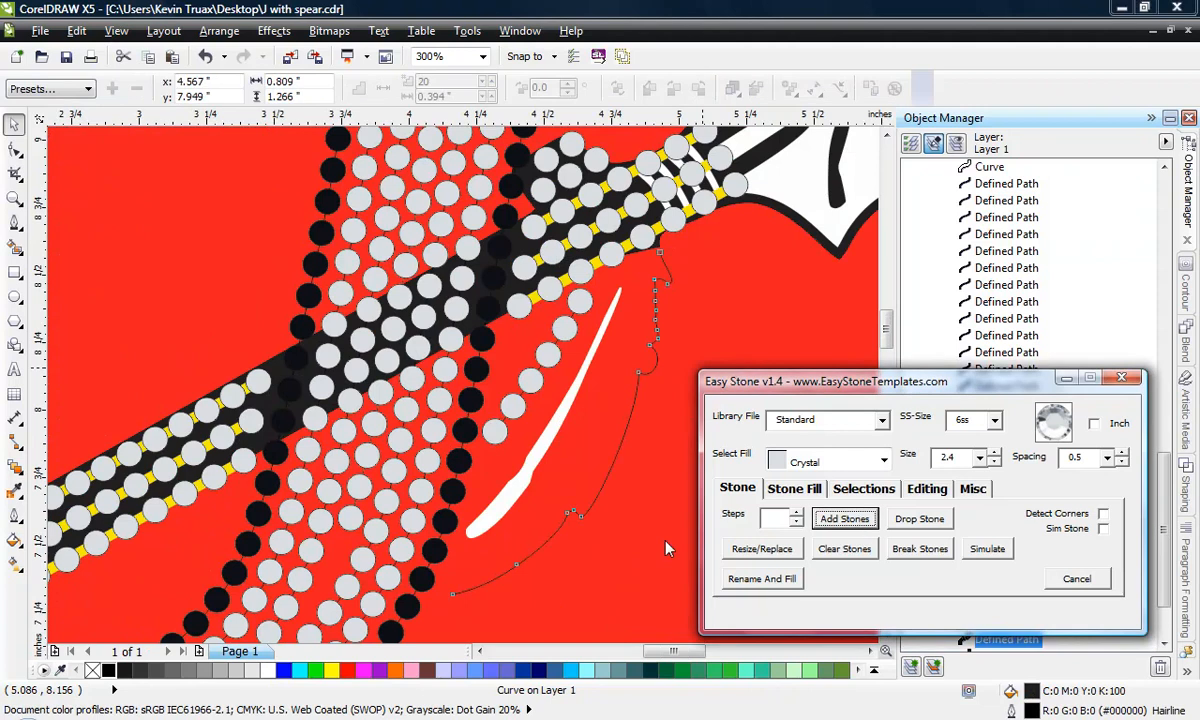
Step: Move the top end node of the feather's outer-edge stone path slightly down, away from the shaft's stones
{"action": "scroll", "coordinate": [663, 258], "scroll_direction": "up", "scroll_amount": 2}
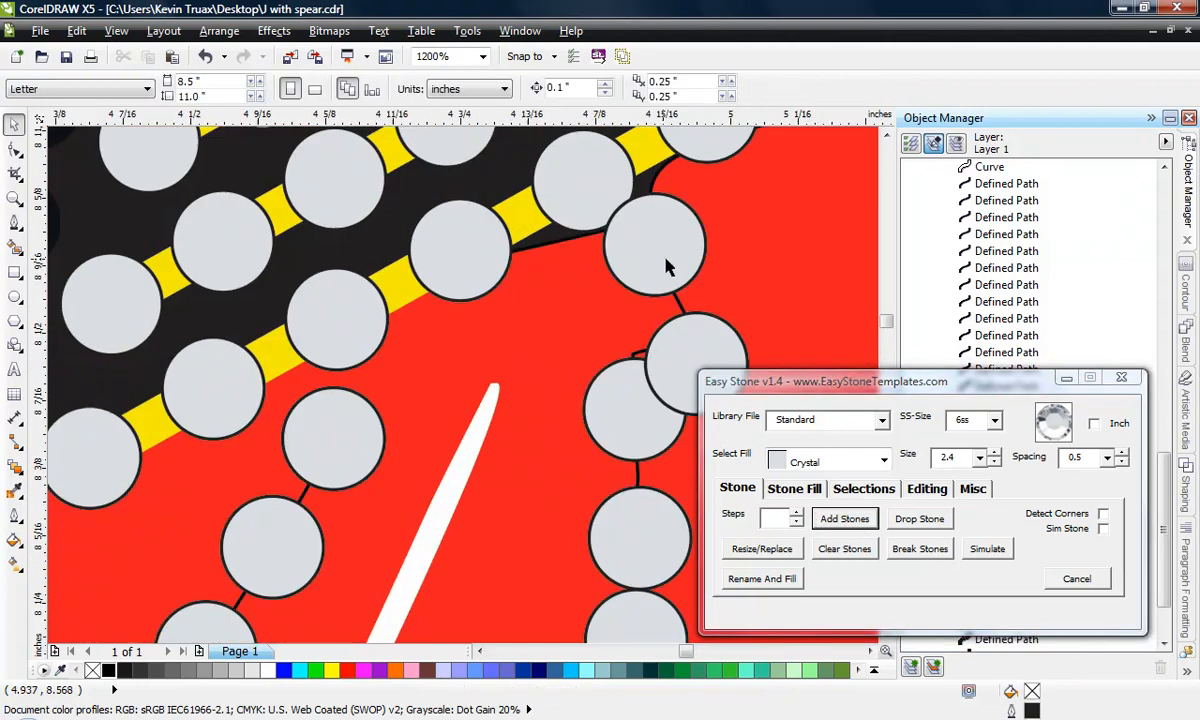
{"action": "left_click", "coordinate": [640, 290]}
{"action": "left_click", "coordinate": [15, 149]}
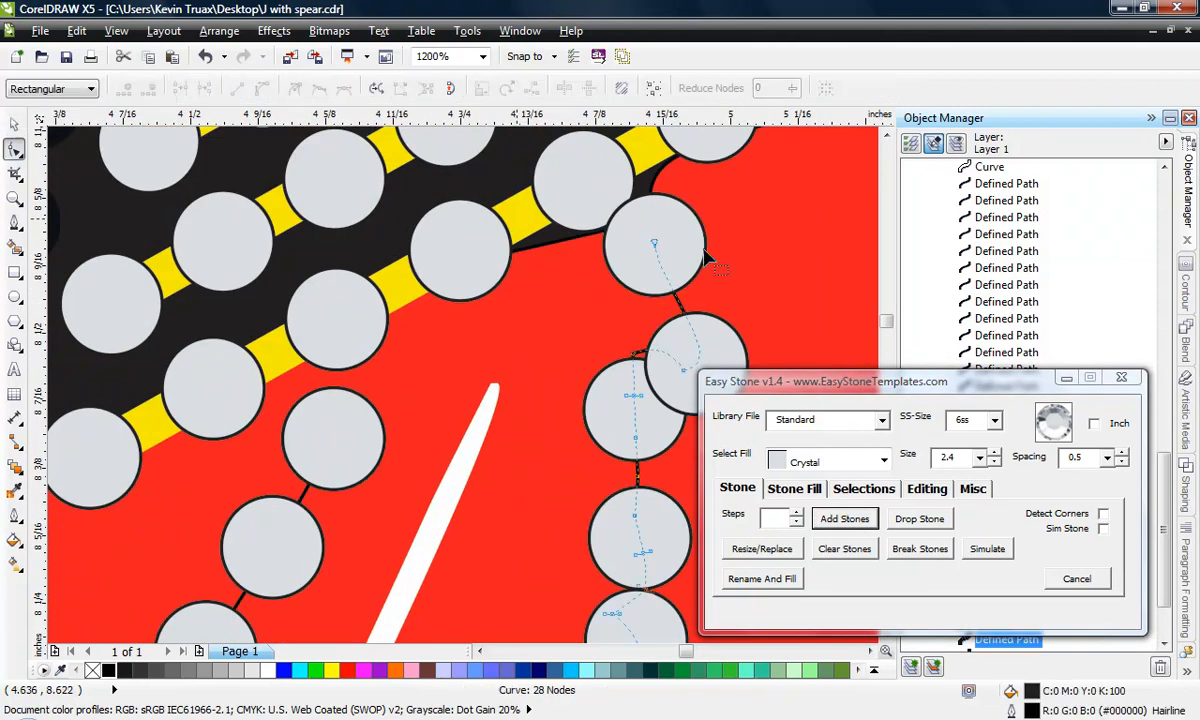
{"action": "left_click_drag", "start_coordinate": [654, 250], "coordinate": [664, 273]}
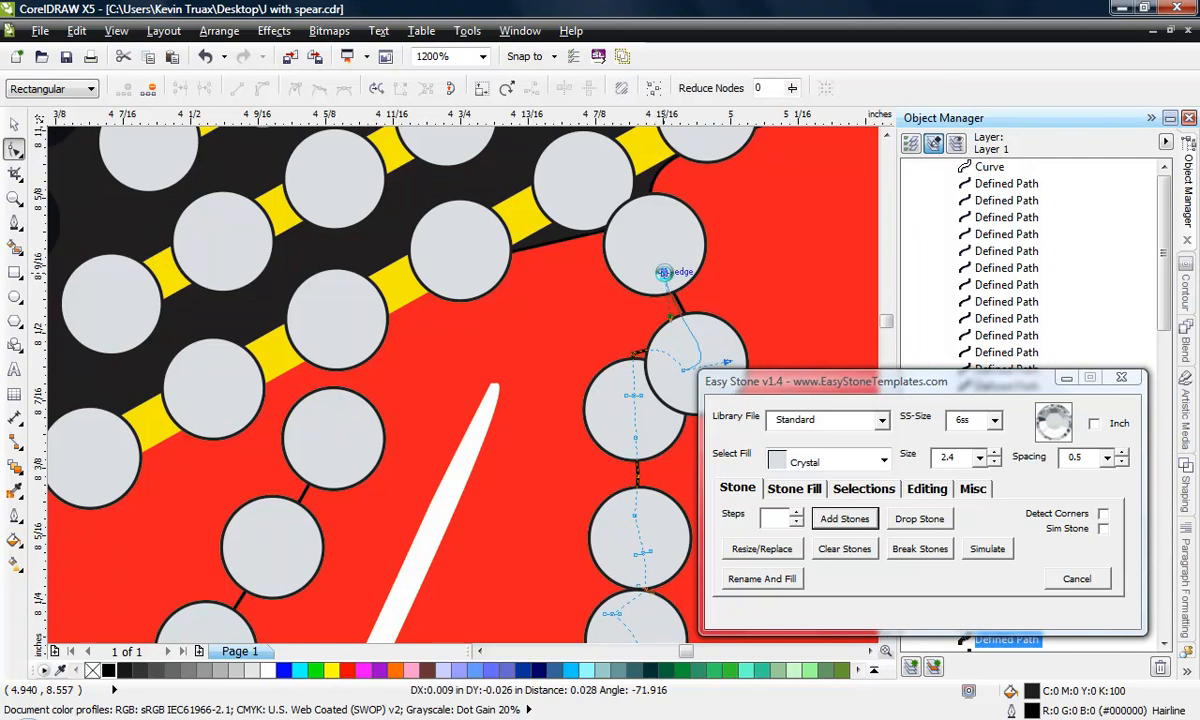
{"action": "scroll", "coordinate": [630, 262], "scroll_direction": "down", "scroll_amount": 1}
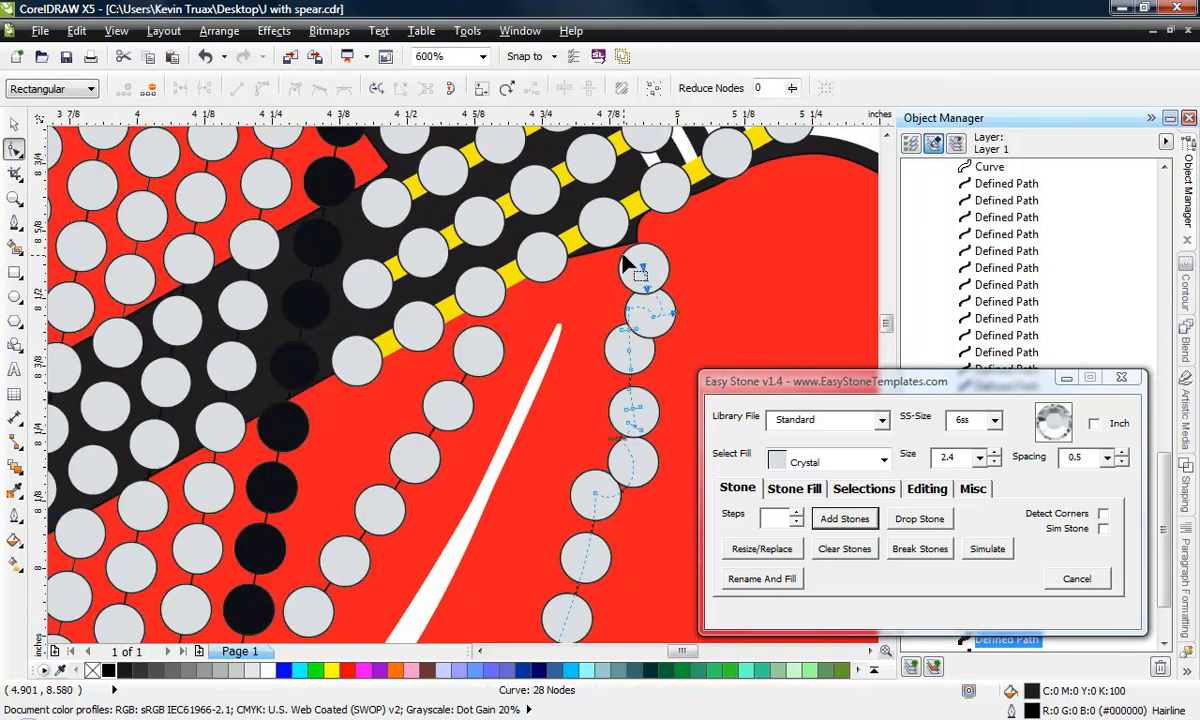
Step: Move the lower end node of the feather's outer-edge stone path slightly outward, closer to the J's black outline stones
{"action": "scroll", "coordinate": [658, 294], "scroll_direction": "down", "scroll_amount": 1}
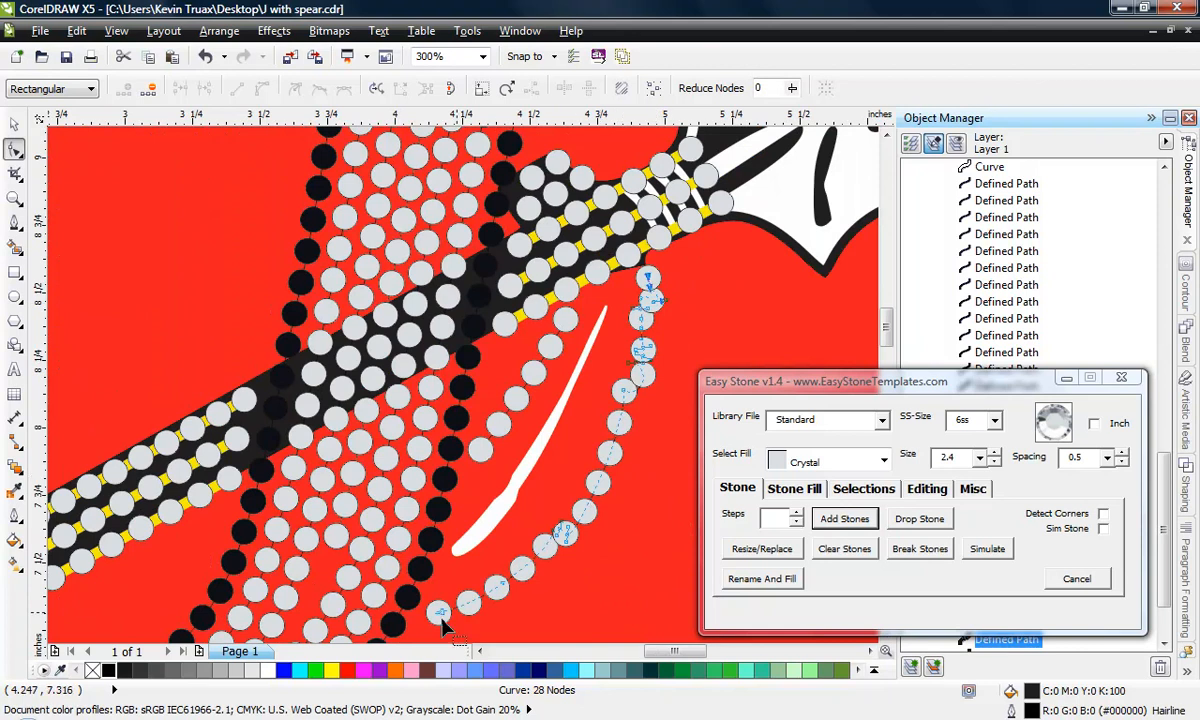
{"action": "scroll", "coordinate": [440, 625], "scroll_direction": "up", "scroll_amount": 3}
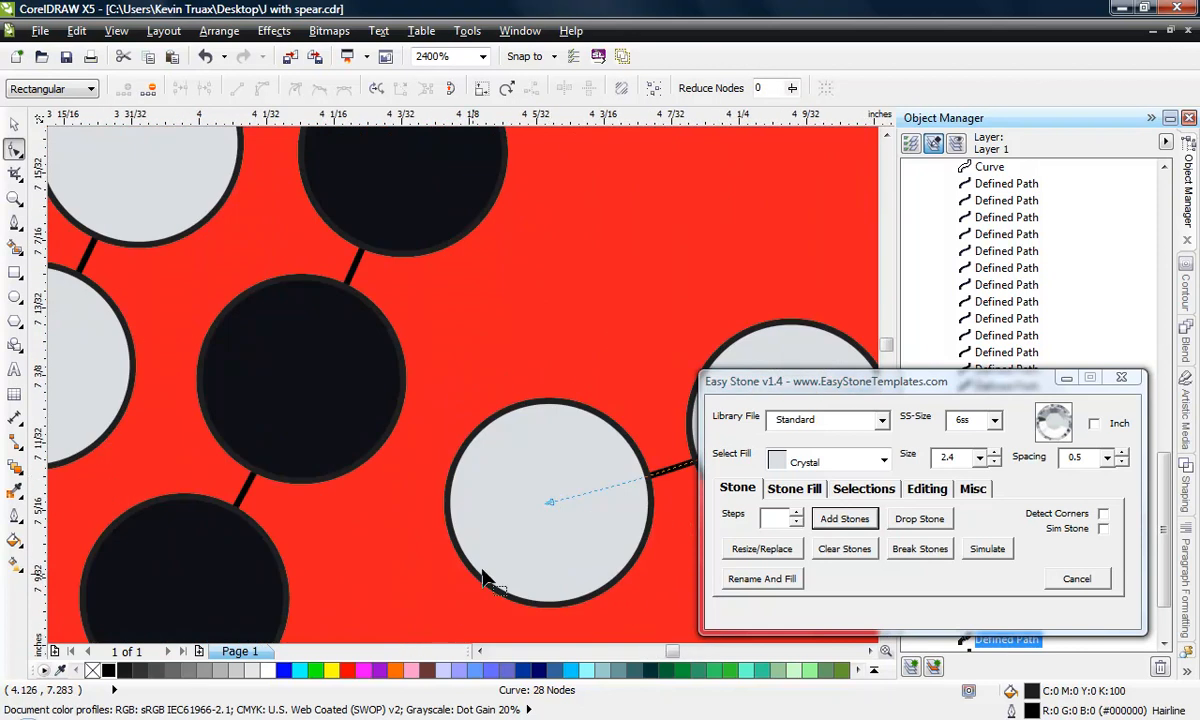
{"action": "left_click_drag", "start_coordinate": [550, 488], "coordinate": [515, 510]}
{"action": "scroll", "coordinate": [402, 444], "scroll_direction": "down", "scroll_amount": 3}
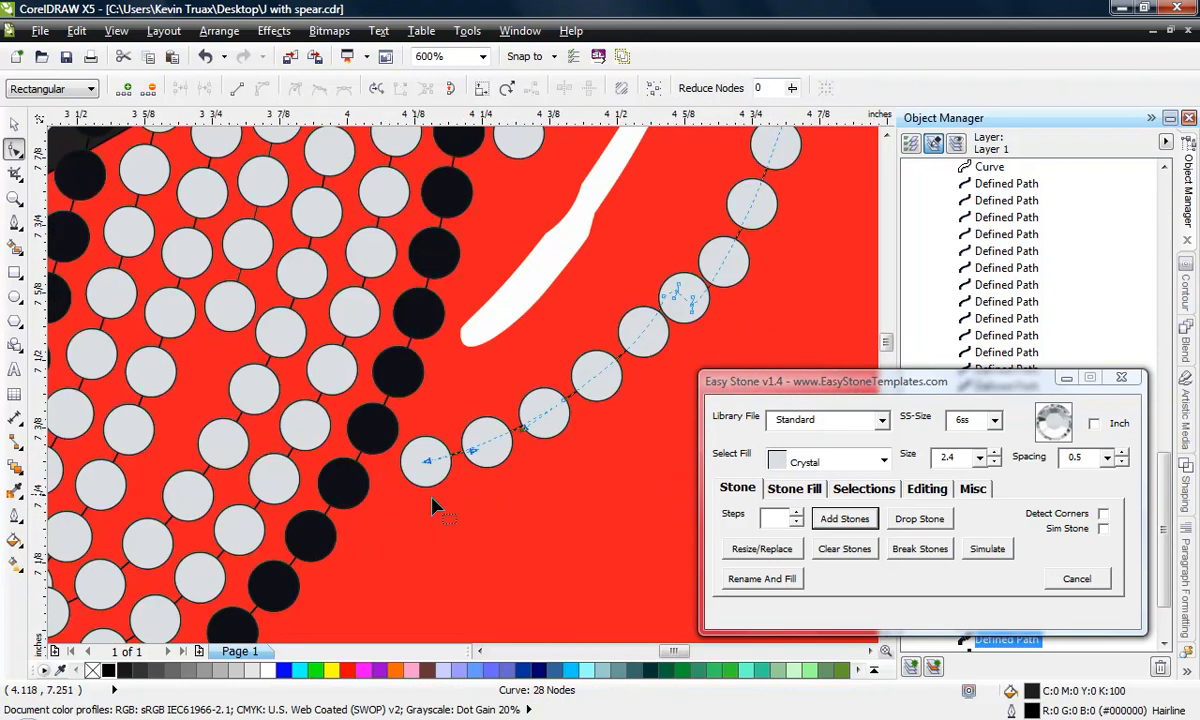
{"action": "scroll", "coordinate": [515, 448], "scroll_direction": "down", "scroll_amount": 1}
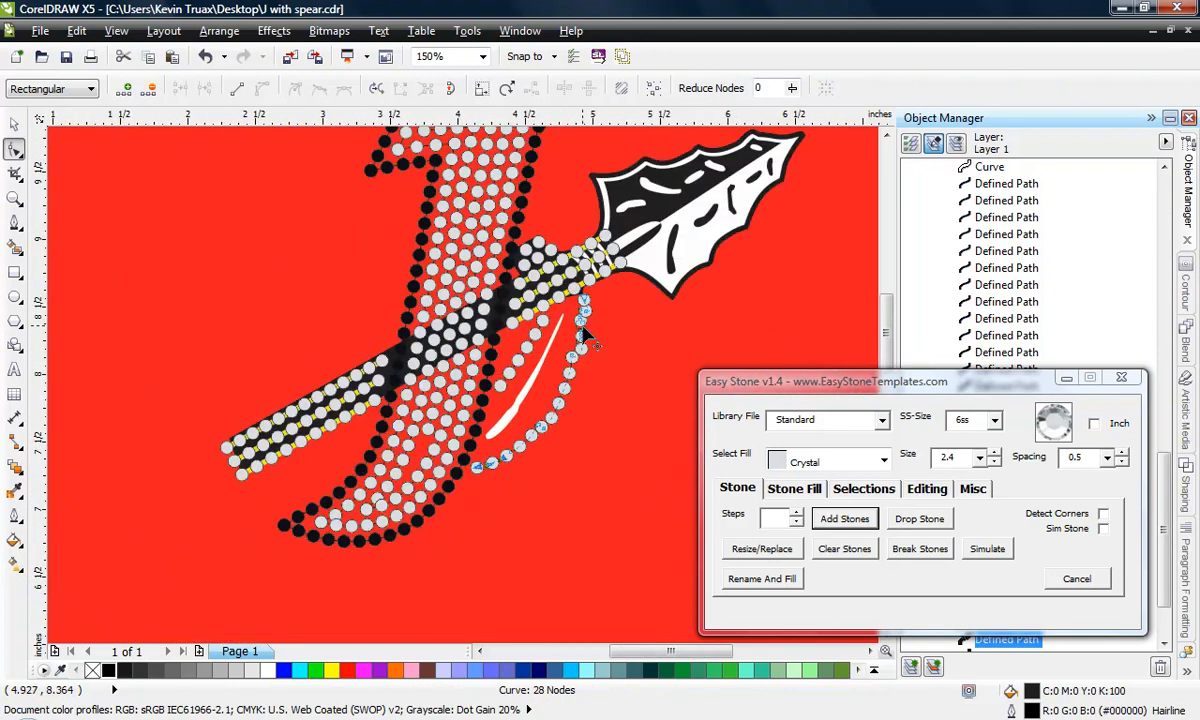
{"action": "scroll", "coordinate": [580, 345], "scroll_direction": "up", "scroll_amount": 1}
{"action": "left_click", "coordinate": [14, 124]}
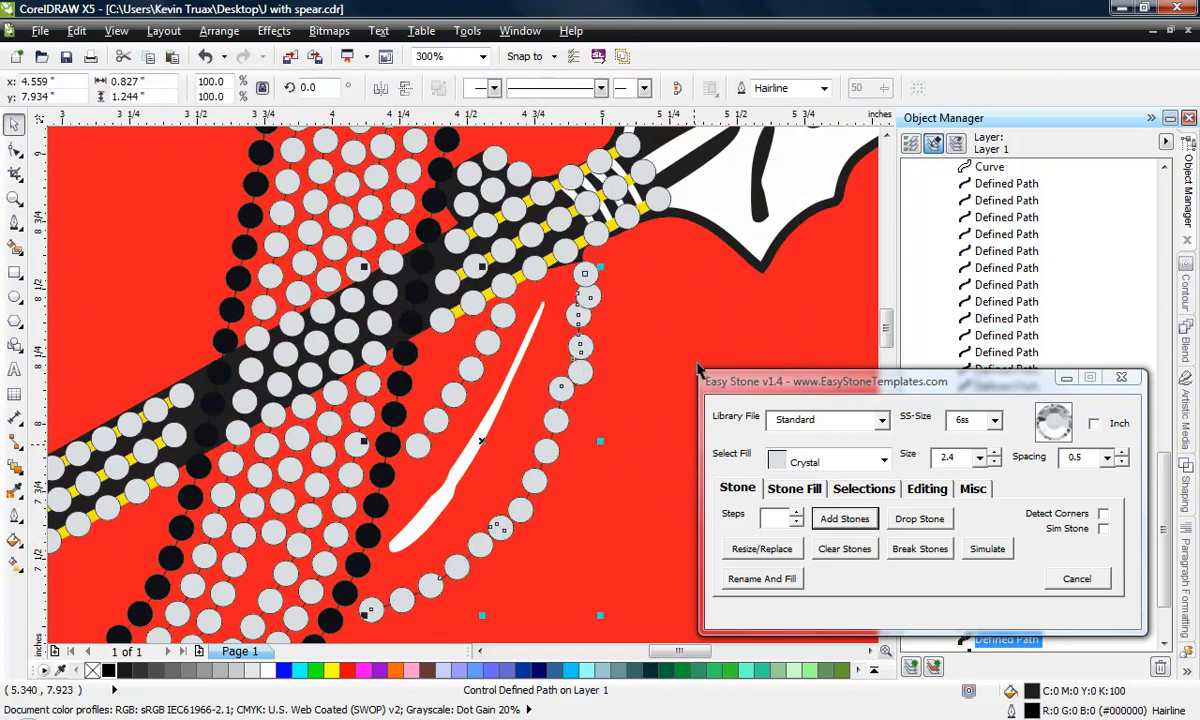
{"action": "key", "text": "Escape"}
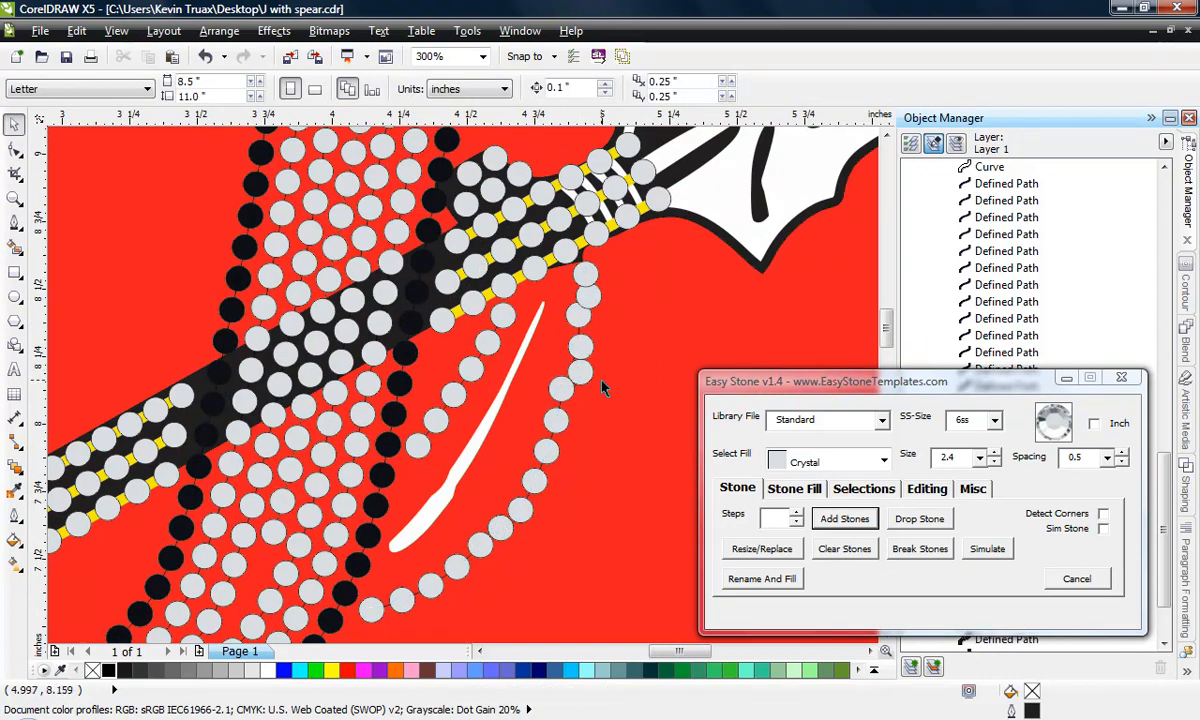
Step: Break the feather's outer-edge stones apart and reposition the crowded stones at its lower bend for more even spacing
{"action": "left_click", "coordinate": [595, 296]}
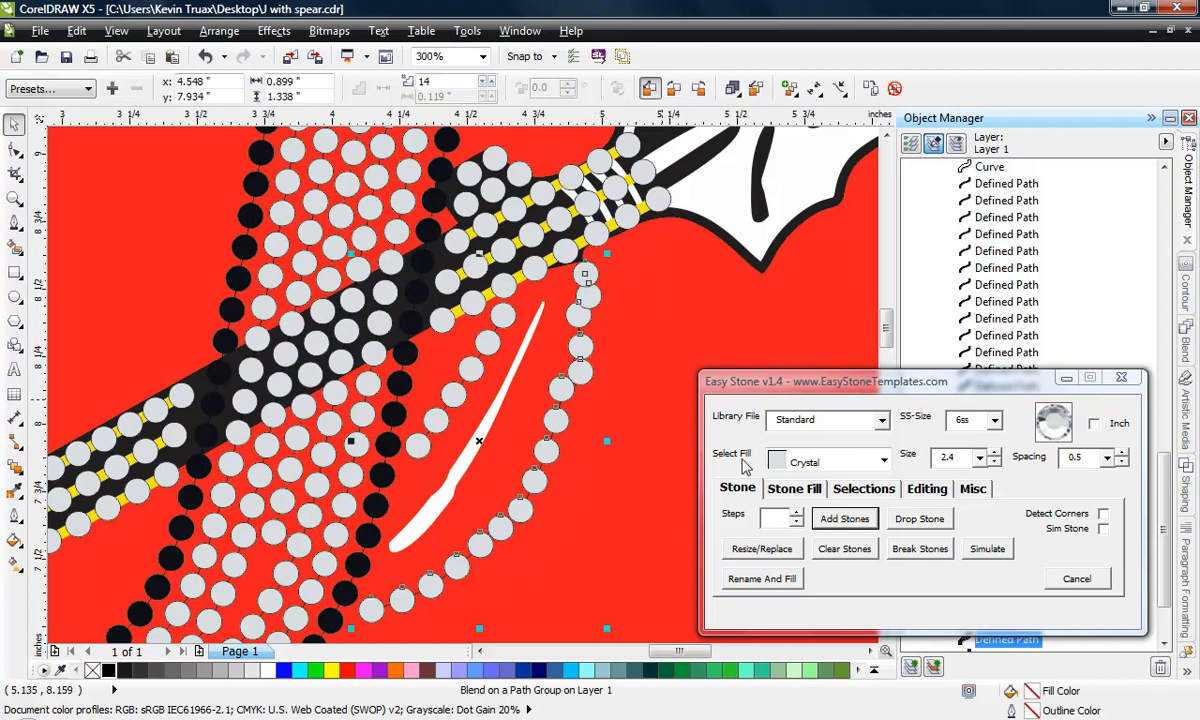
{"action": "left_click", "coordinate": [924, 552]}
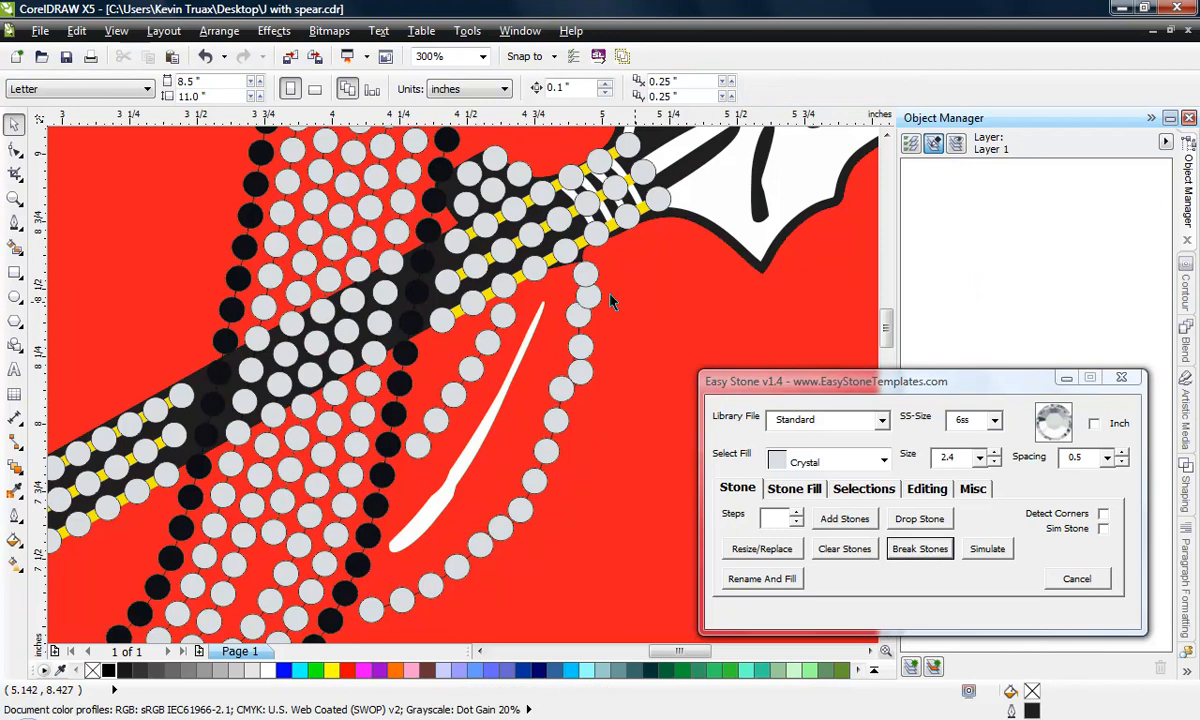
{"action": "scroll", "coordinate": [518, 505], "scroll_direction": "up", "scroll_amount": 1}
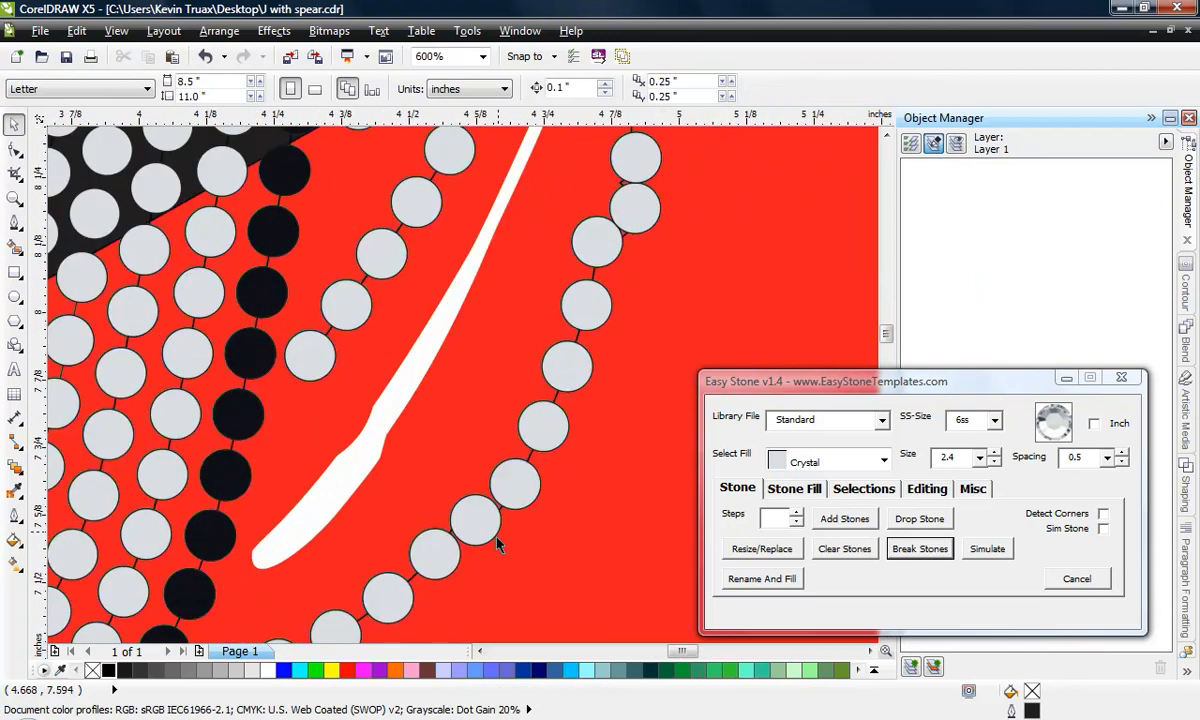
{"action": "scroll", "coordinate": [453, 565], "scroll_direction": "down", "scroll_amount": 1}
{"action": "scroll", "coordinate": [383, 562], "scroll_direction": "up", "scroll_amount": 1}
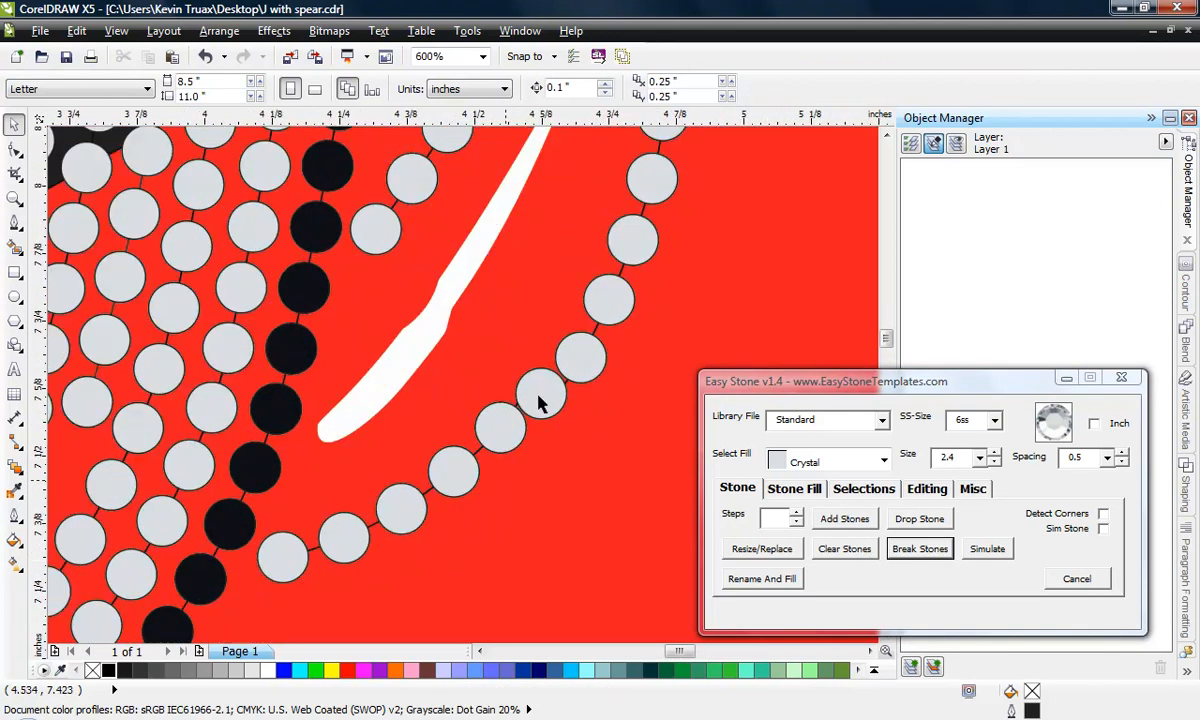
{"action": "scroll", "coordinate": [532, 400], "scroll_direction": "up", "scroll_amount": 1}
{"action": "left_click_drag", "start_coordinate": [560, 421], "coordinate": [577, 437]}
{"action": "left_click_drag", "start_coordinate": [627, 347], "coordinate": [663, 355]}
{"action": "left_click_drag", "start_coordinate": [557, 410], "coordinate": [541, 369]}
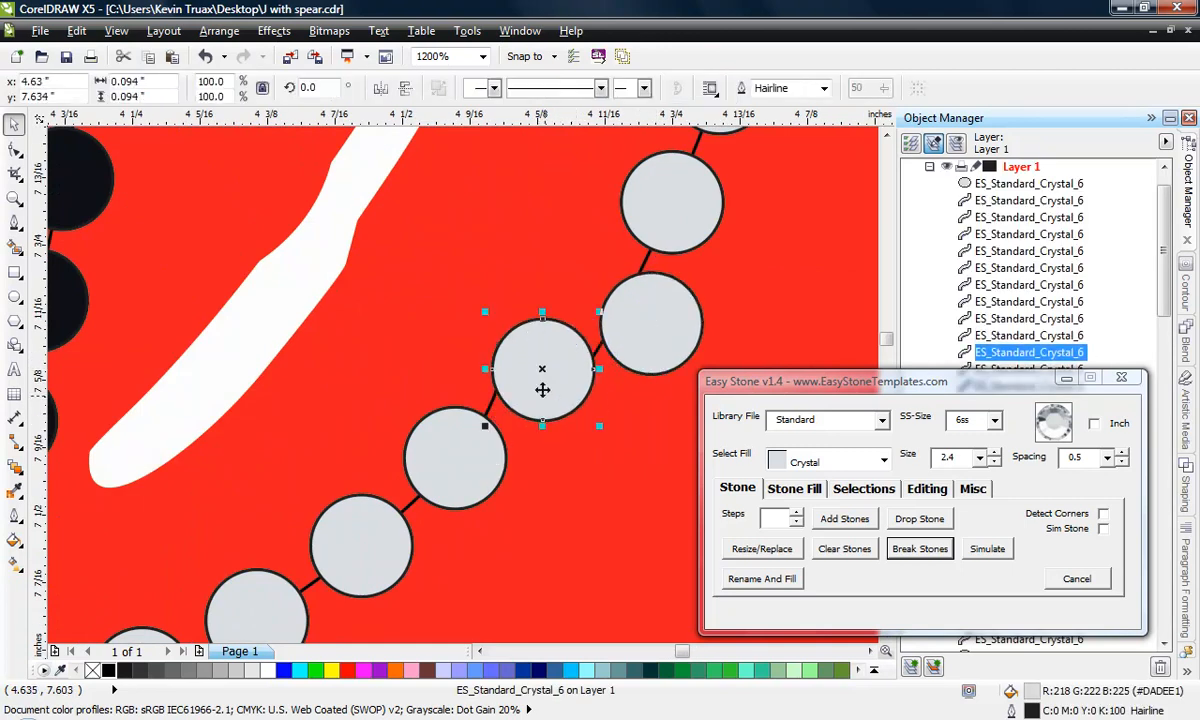
{"action": "left_click", "coordinate": [605, 425]}
Step: Shift the crowded crystal stone at the outer edge's upper bend outward, clear of the neighbouring stones
{"action": "scroll", "coordinate": [500, 430], "scroll_direction": "down", "scroll_amount": 2}
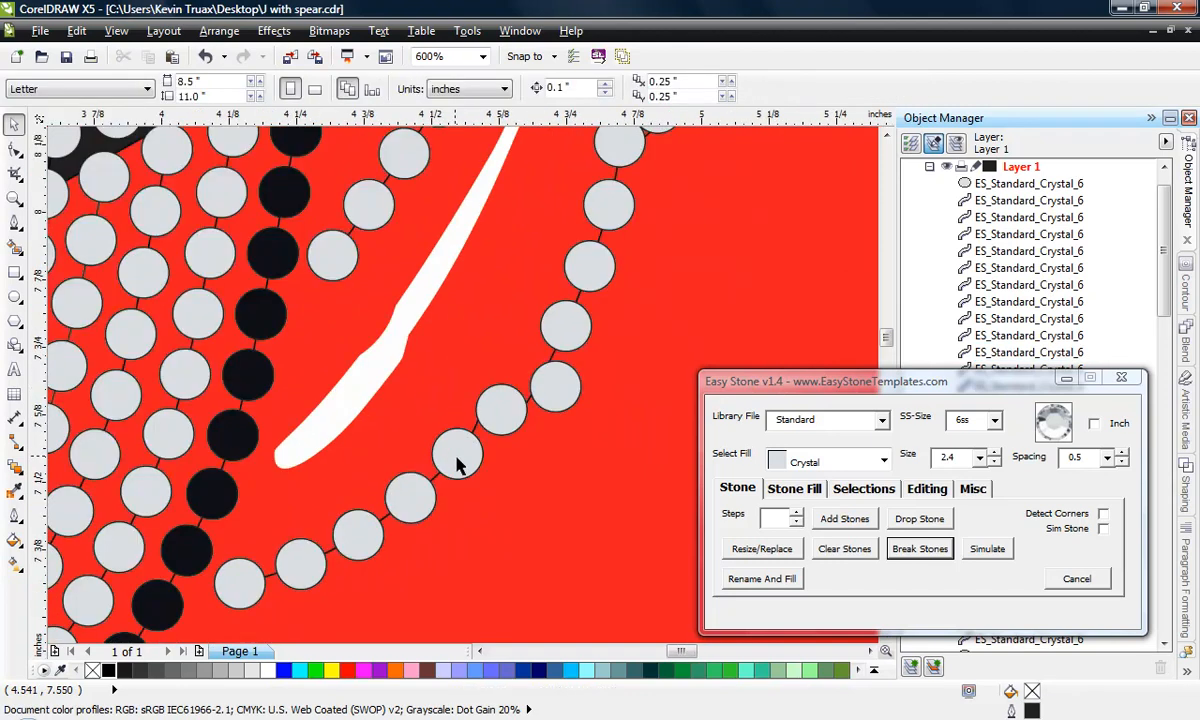
{"action": "scroll", "coordinate": [455, 477], "scroll_direction": "up", "scroll_amount": 1}
{"action": "scroll", "coordinate": [550, 318], "scroll_direction": "up", "scroll_amount": 1}
{"action": "left_click", "coordinate": [620, 242]}
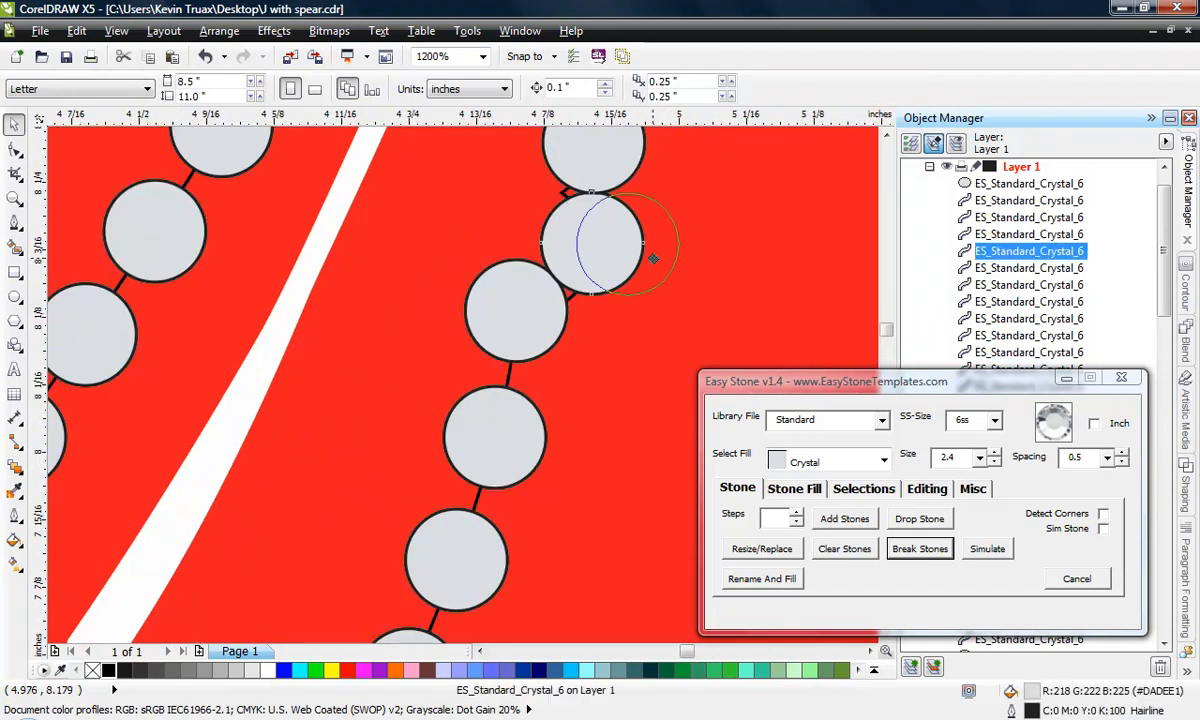
{"action": "scroll", "coordinate": [490, 355], "scroll_direction": "down", "scroll_amount": 1}
{"action": "scroll", "coordinate": [535, 240], "scroll_direction": "up", "scroll_amount": 1}
{"action": "left_click_drag", "start_coordinate": [557, 240], "coordinate": [543, 229]}
{"action": "left_click_drag", "start_coordinate": [575, 337], "coordinate": [557, 342]}
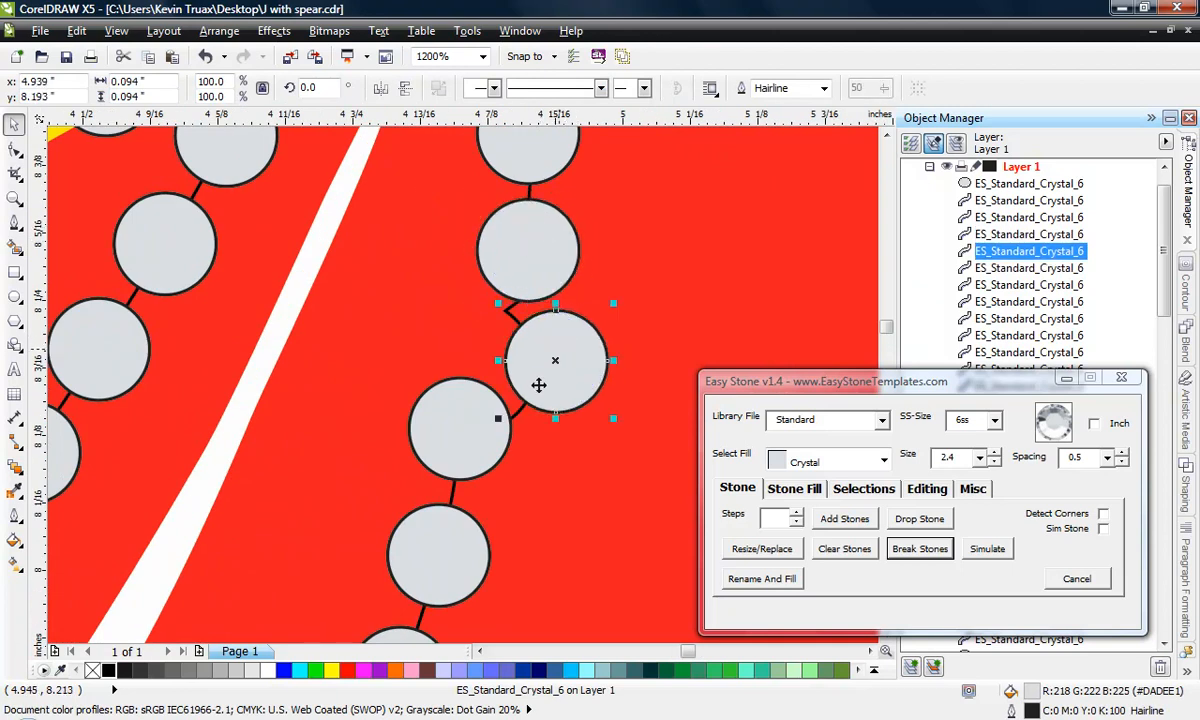
Step: Delete one overlapping stone near the top of the feather's outer edge and space the remaining upper stones evenly
{"action": "scroll", "coordinate": [540, 382], "scroll_direction": "down", "scroll_amount": 1}
{"action": "scroll", "coordinate": [566, 268], "scroll_direction": "up", "scroll_amount": 1}
{"action": "left_click", "coordinate": [559, 224]}
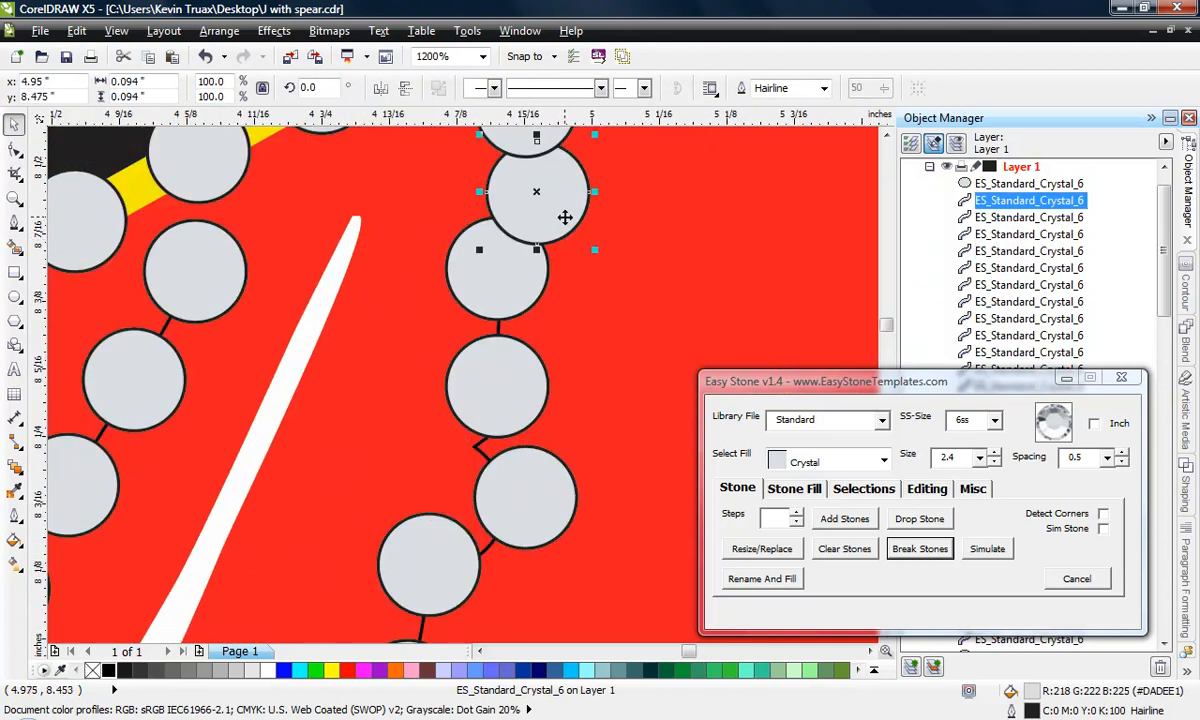
{"action": "left_click_drag", "start_coordinate": [565, 217], "coordinate": [522, 263]}
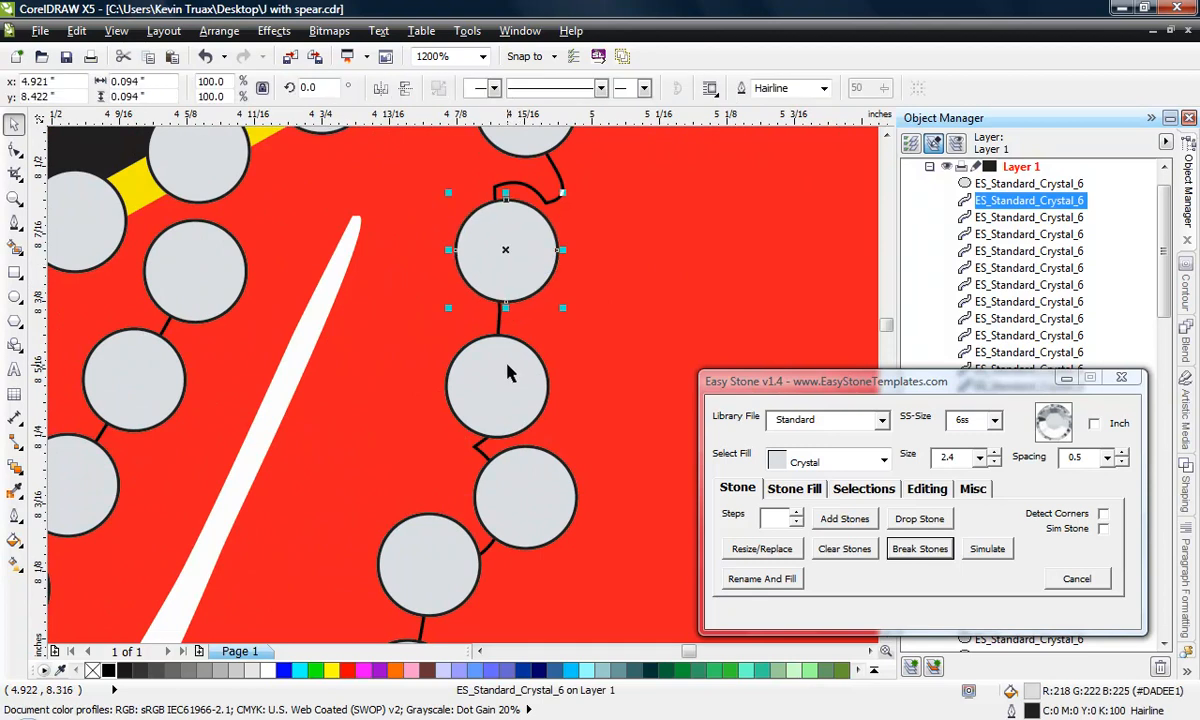
{"action": "left_click", "coordinate": [510, 370]}
{"action": "scroll", "coordinate": [515, 300], "scroll_direction": "down", "scroll_amount": 1}
{"action": "scroll", "coordinate": [512, 215], "scroll_direction": "up", "scroll_amount": 1}
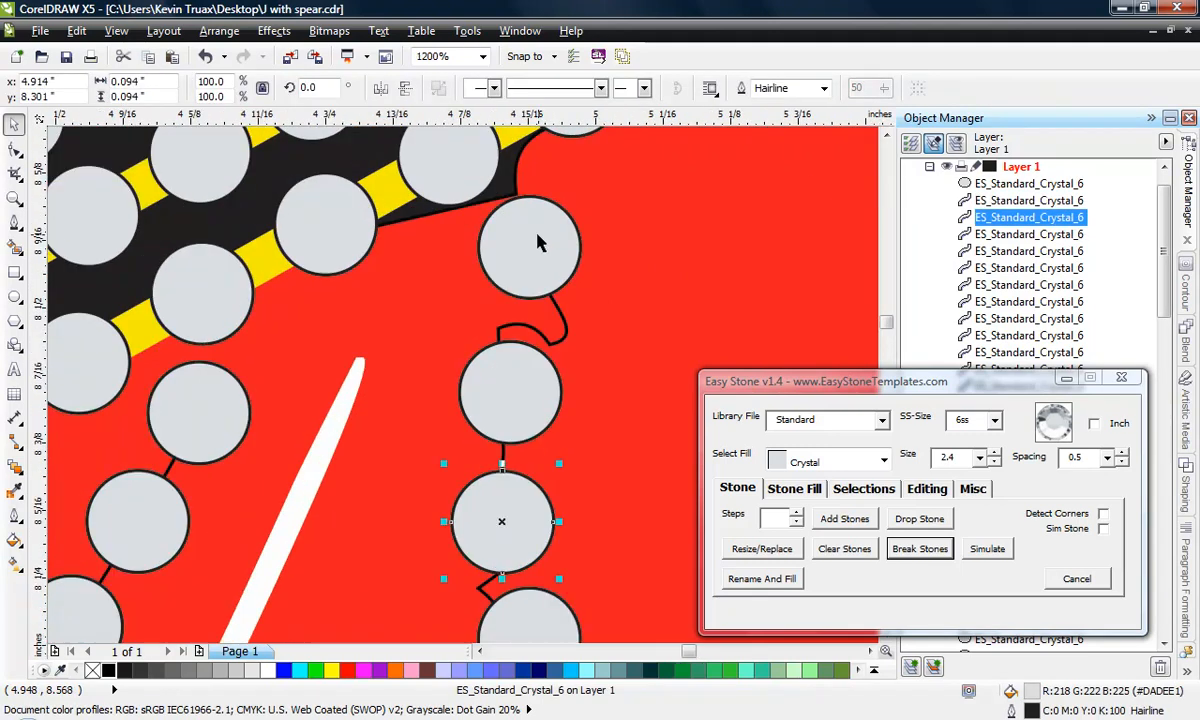
{"action": "left_click_drag", "start_coordinate": [505, 218], "coordinate": [527, 255]}
{"action": "key", "text": "Escape"}
{"action": "scroll", "coordinate": [586, 216], "scroll_direction": "down", "scroll_amount": 1}
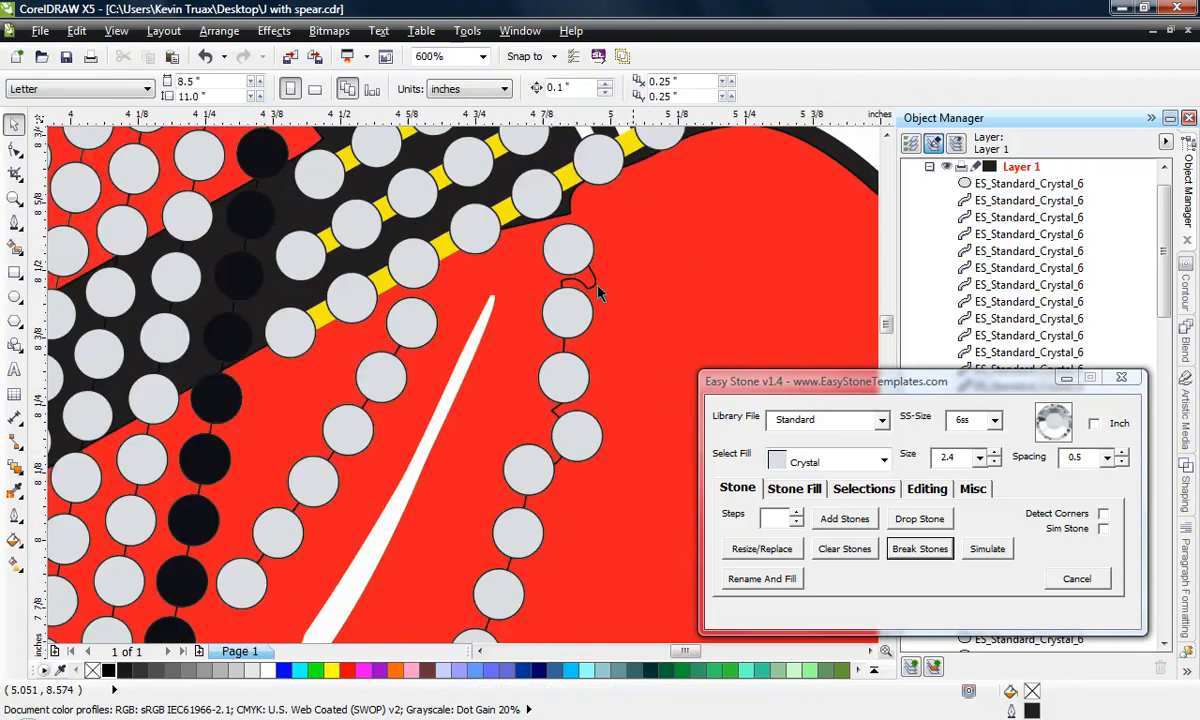
Step: Drop a single 6ss Jet Hemattie stone and move it onto the lower part of the feather's white center slit
{"action": "scroll", "coordinate": [563, 285], "scroll_direction": "down", "scroll_amount": 1}
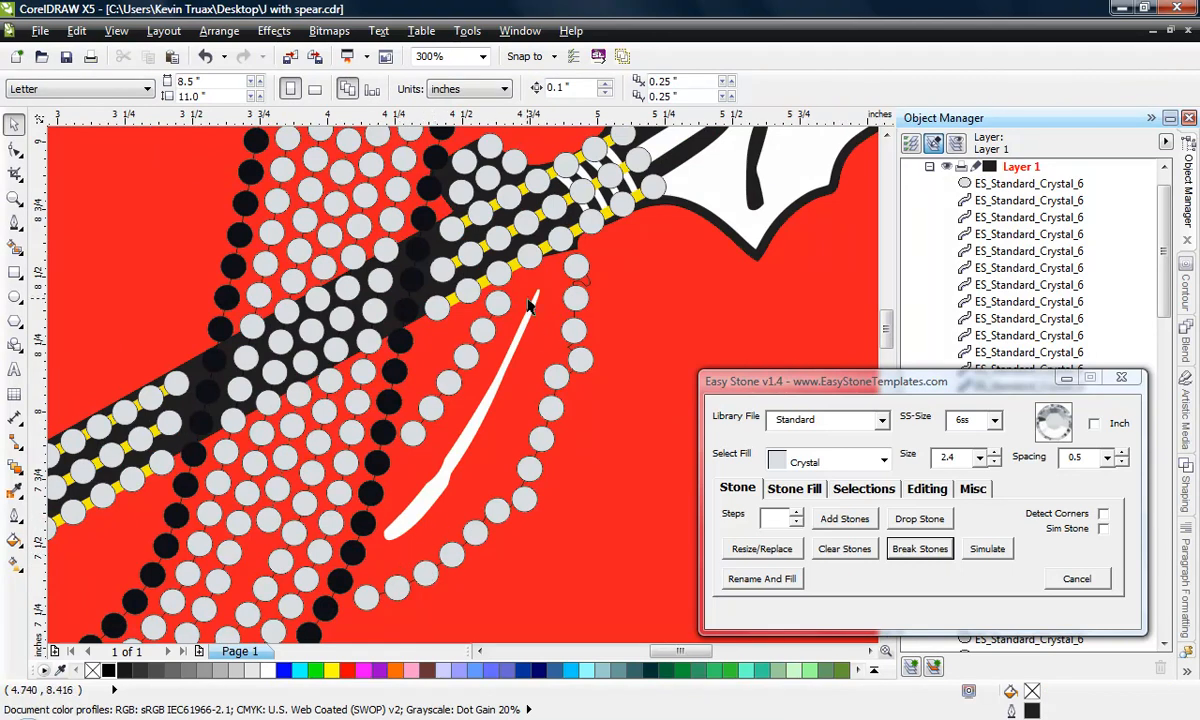
{"action": "scroll", "coordinate": [545, 304], "scroll_direction": "up", "scroll_amount": 2}
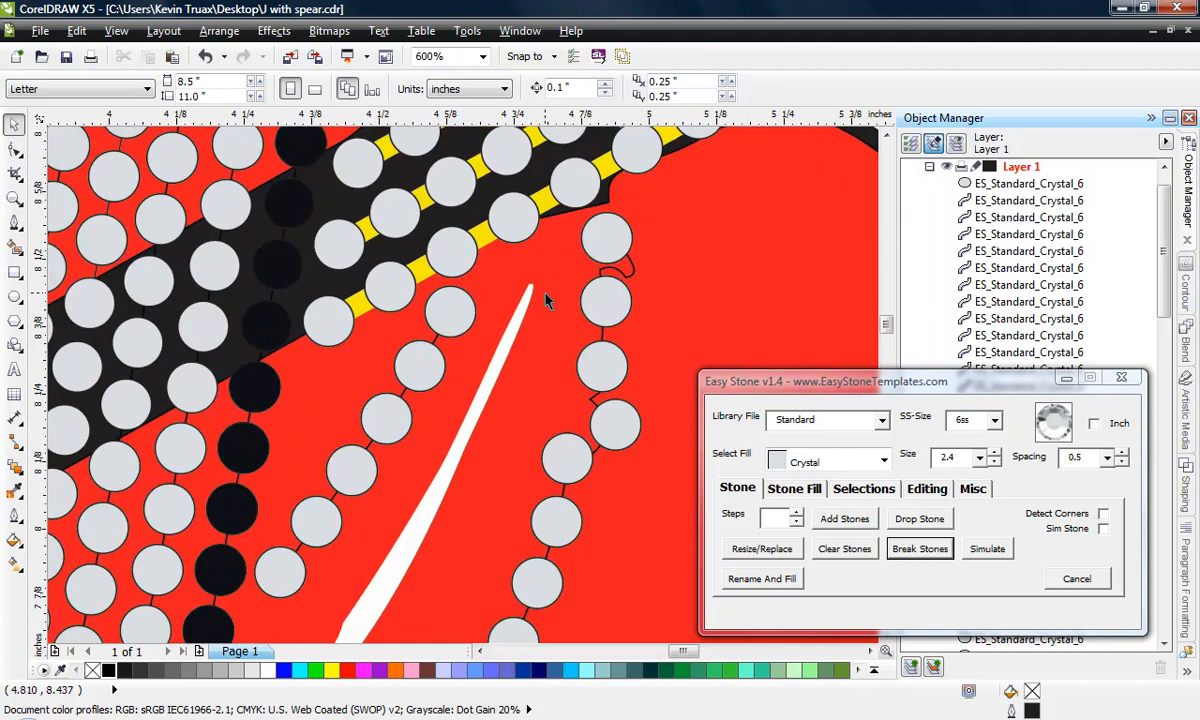
{"action": "scroll", "coordinate": [509, 290], "scroll_direction": "down", "scroll_amount": 2}
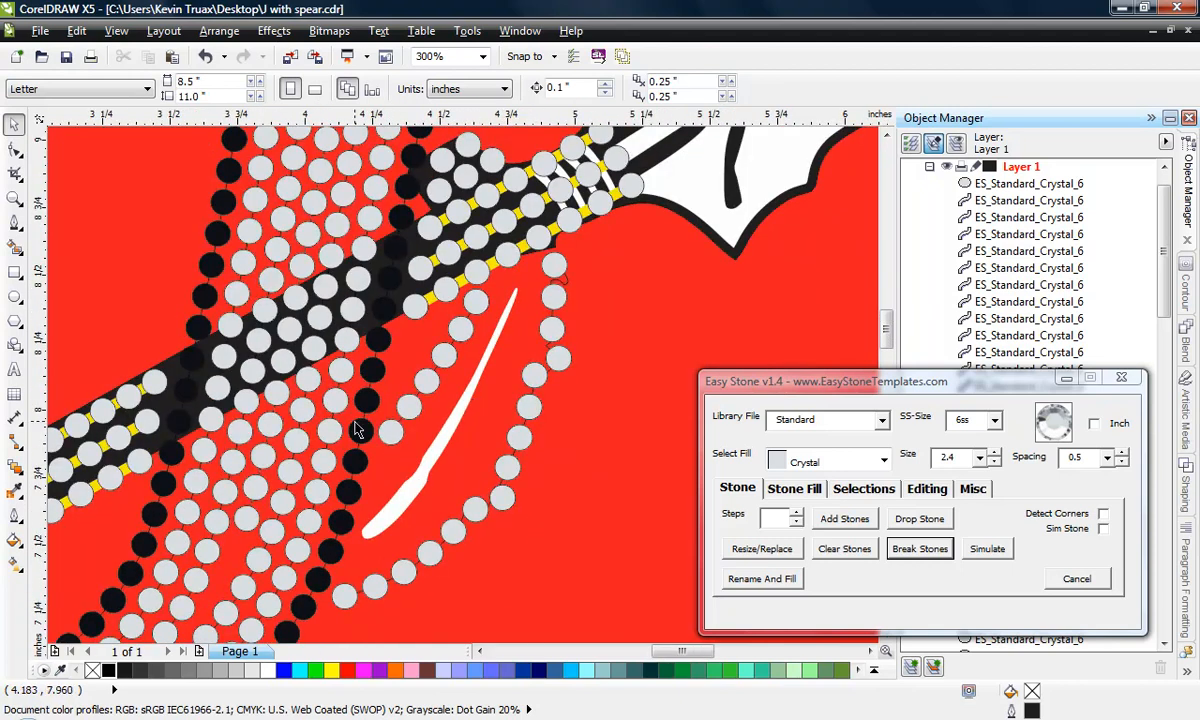
{"action": "left_click", "coordinate": [840, 462]}
{"action": "scroll", "coordinate": [822, 545], "scroll_direction": "down", "scroll_amount": 5}
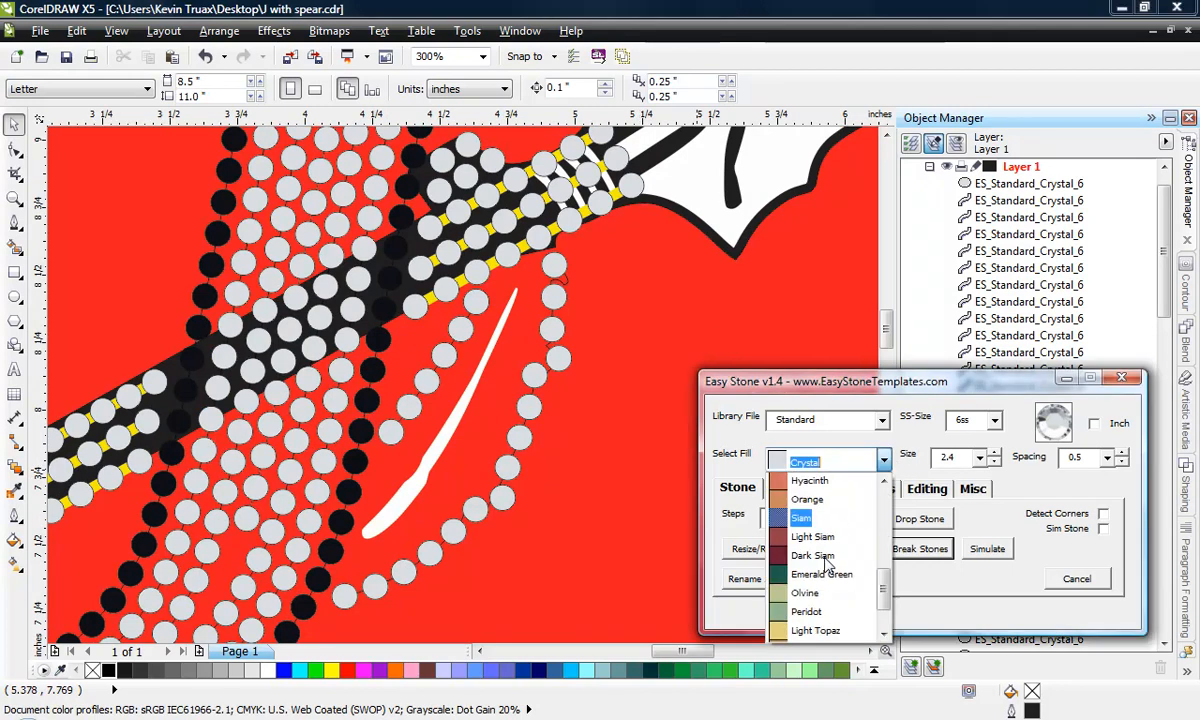
{"action": "left_click", "coordinate": [815, 632]}
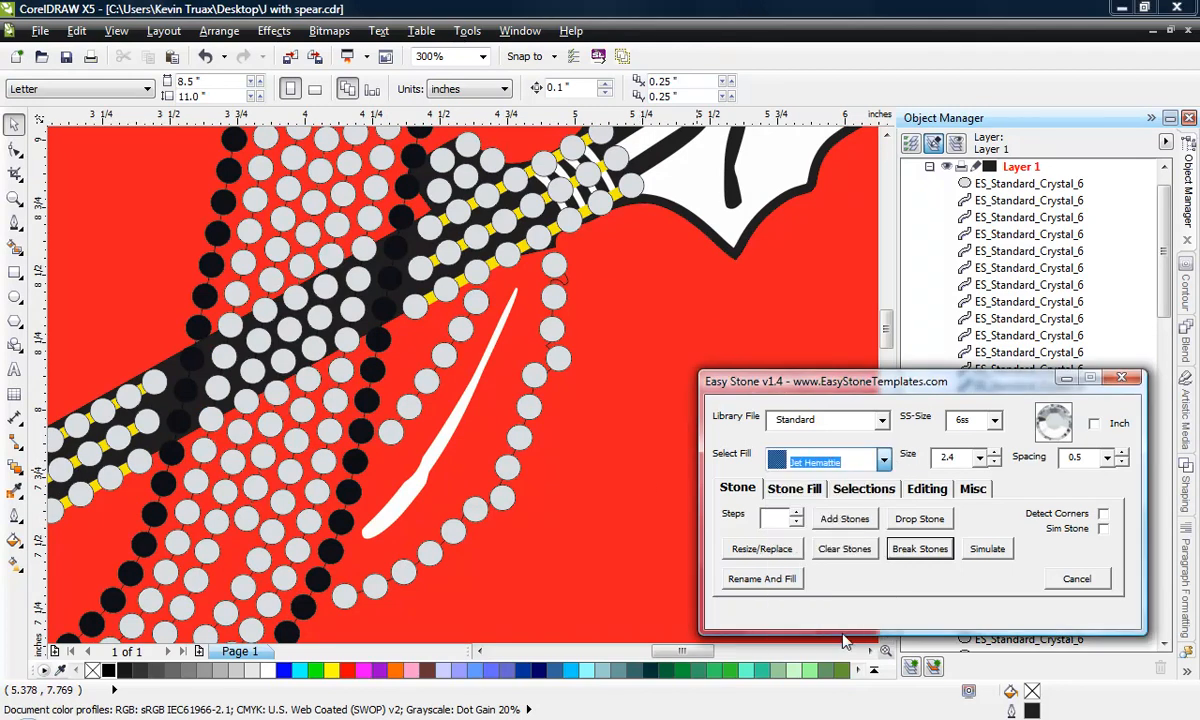
{"action": "left_click", "coordinate": [912, 521]}
{"action": "scroll", "coordinate": [500, 360], "scroll_direction": "down", "scroll_amount": 2}
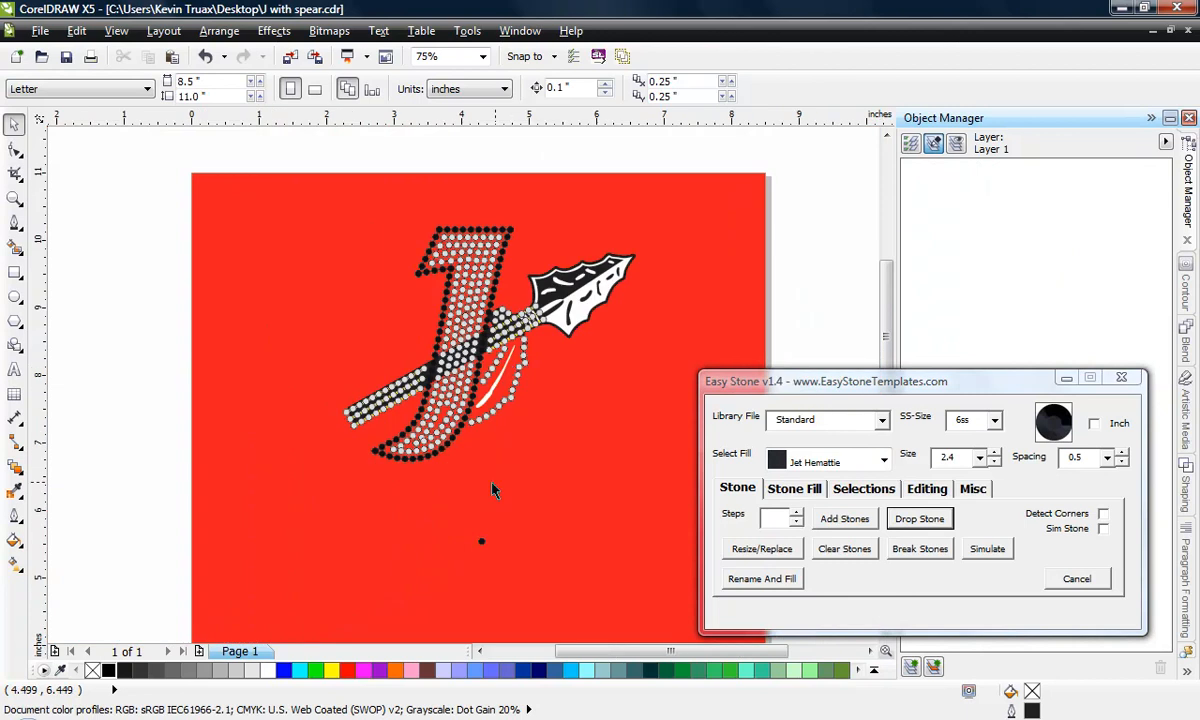
{"action": "scroll", "coordinate": [483, 504], "scroll_direction": "up", "scroll_amount": 1}
{"action": "left_click", "coordinate": [483, 588]}
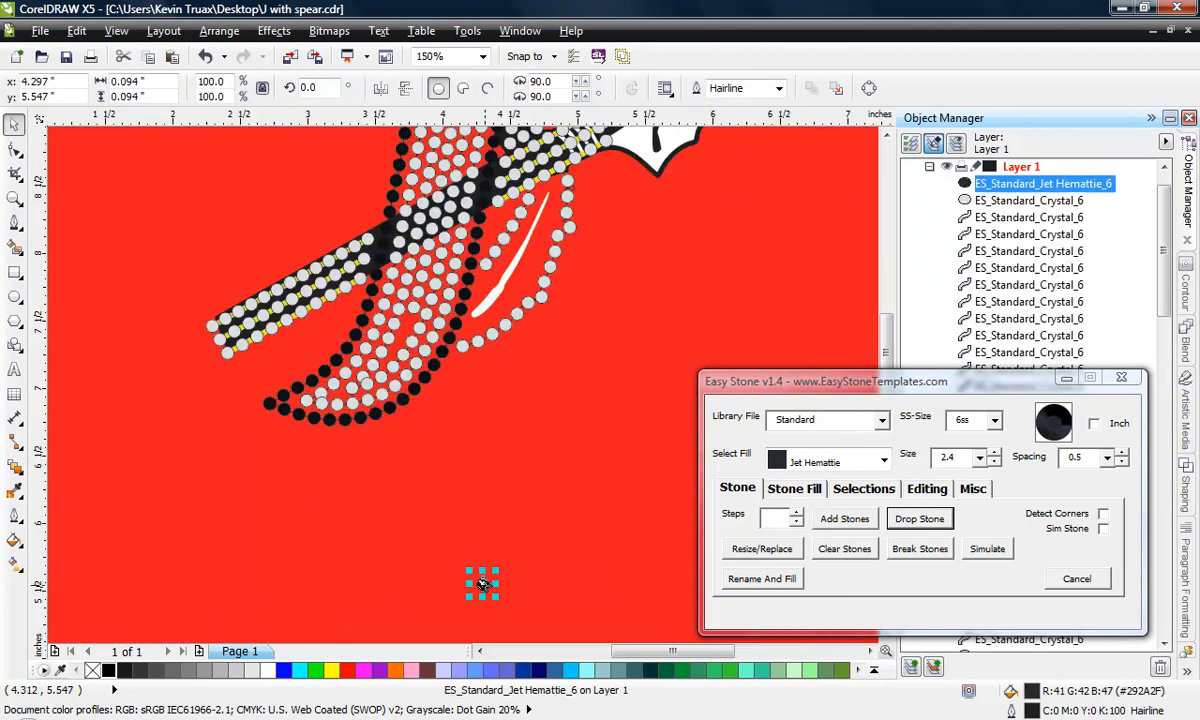
{"action": "left_click_drag", "start_coordinate": [483, 575], "coordinate": [499, 284]}
Step: Break the stones along the feather's inner edge apart into individual stones
{"action": "scroll", "coordinate": [485, 307], "scroll_direction": "up", "scroll_amount": 2}
{"action": "left_click", "coordinate": [450, 440]}
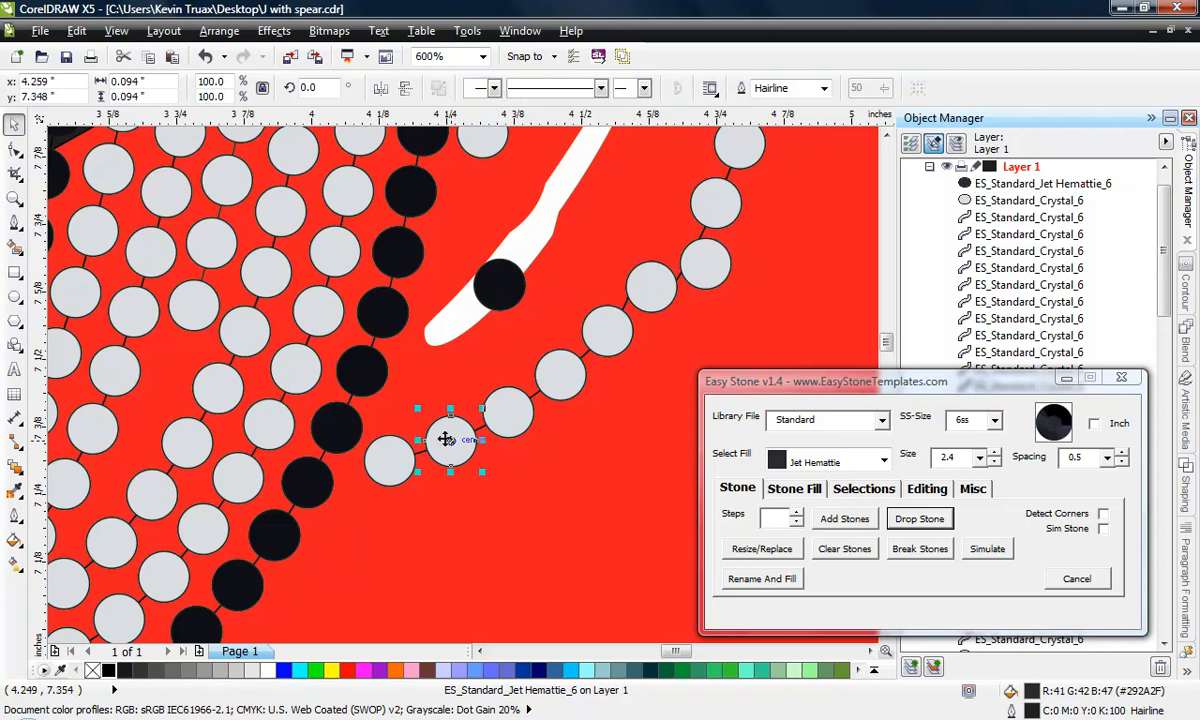
{"action": "scroll", "coordinate": [405, 572], "scroll_direction": "down", "scroll_amount": 1}
{"action": "left_click", "coordinate": [464, 329]}
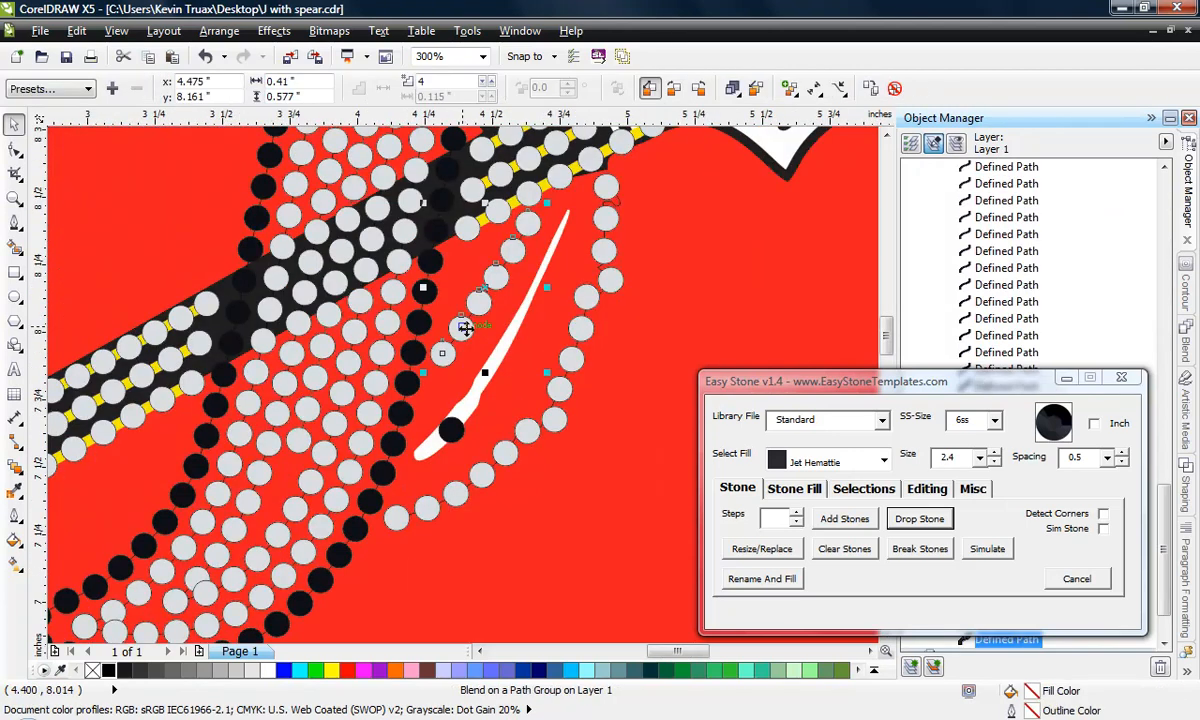
{"action": "left_click", "coordinate": [920, 548]}
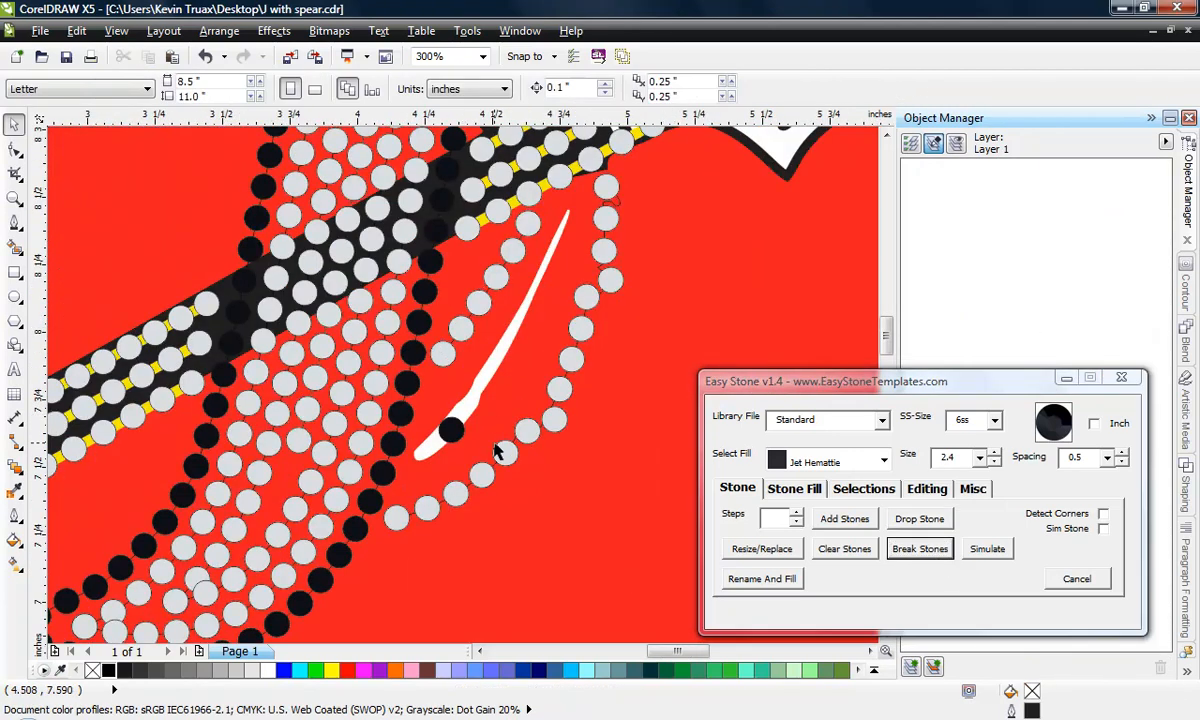
Step: Extend the feather's inner edge with four copies of its lowest crystal stone, down to the lower end of the outer edge
{"action": "scroll", "coordinate": [479, 366], "scroll_direction": "up", "scroll_amount": 1}
{"action": "left_click", "coordinate": [430, 360]}
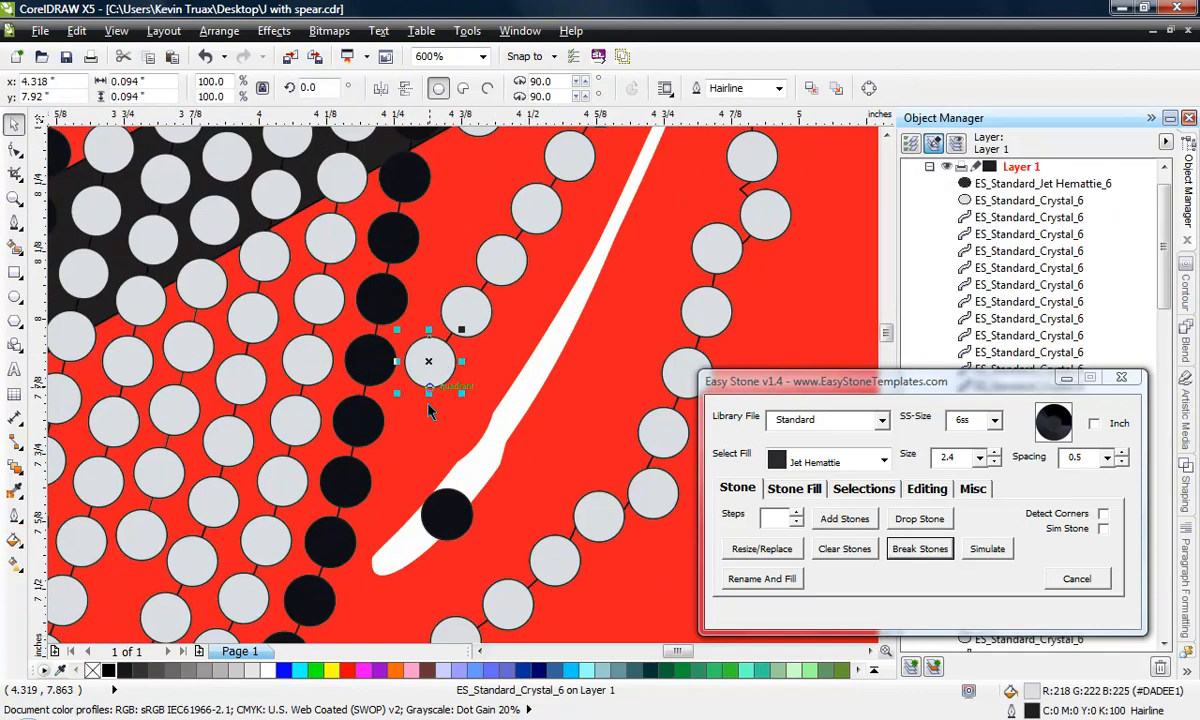
{"action": "left_click_drag", "start_coordinate": [430, 362], "coordinate": [414, 480]}
{"action": "right_click", "coordinate": [424, 429]}
{"action": "right_click", "coordinate": [414, 480]}
{"action": "scroll", "coordinate": [463, 401], "scroll_direction": "down", "scroll_amount": 1}
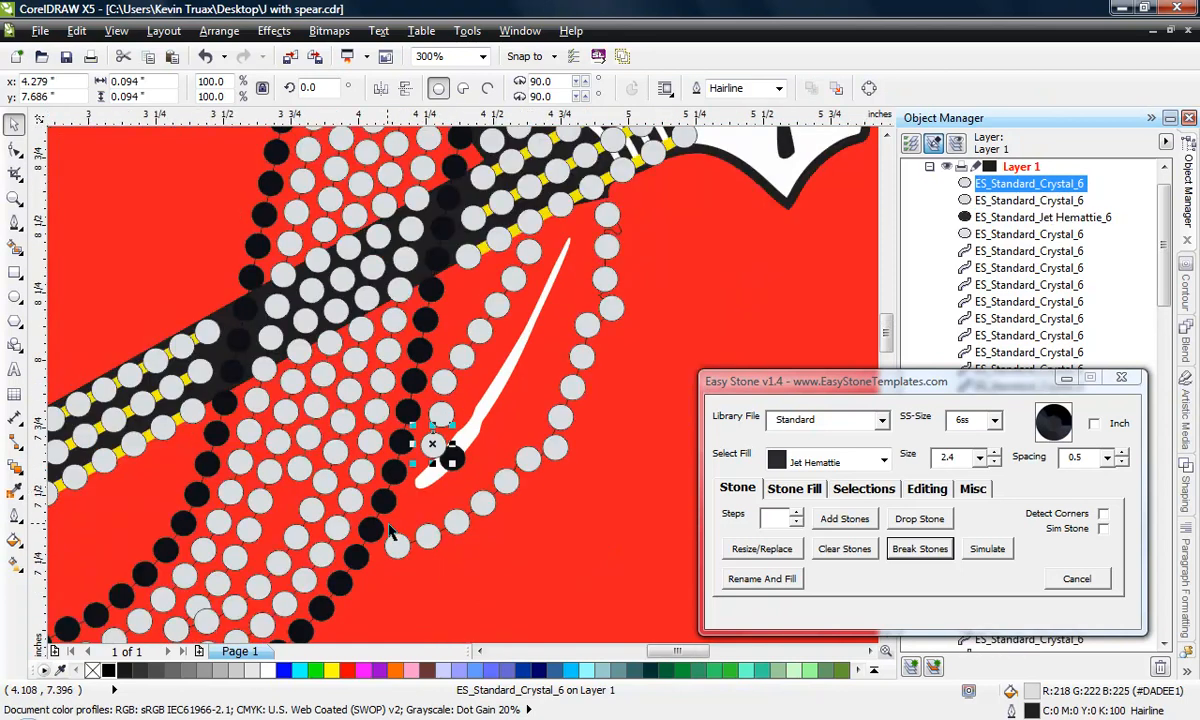
{"action": "scroll", "coordinate": [392, 523], "scroll_direction": "up", "scroll_amount": 1}
{"action": "left_click_drag", "start_coordinate": [459, 374], "coordinate": [482, 360]}
{"action": "right_click", "coordinate": [452, 430]}
{"action": "right_click", "coordinate": [434, 496]}
{"action": "scroll", "coordinate": [433, 500], "scroll_direction": "up", "scroll_amount": 1}
{"action": "left_click", "coordinate": [509, 233]}
{"action": "scroll", "coordinate": [470, 280], "scroll_direction": "down", "scroll_amount": 1}
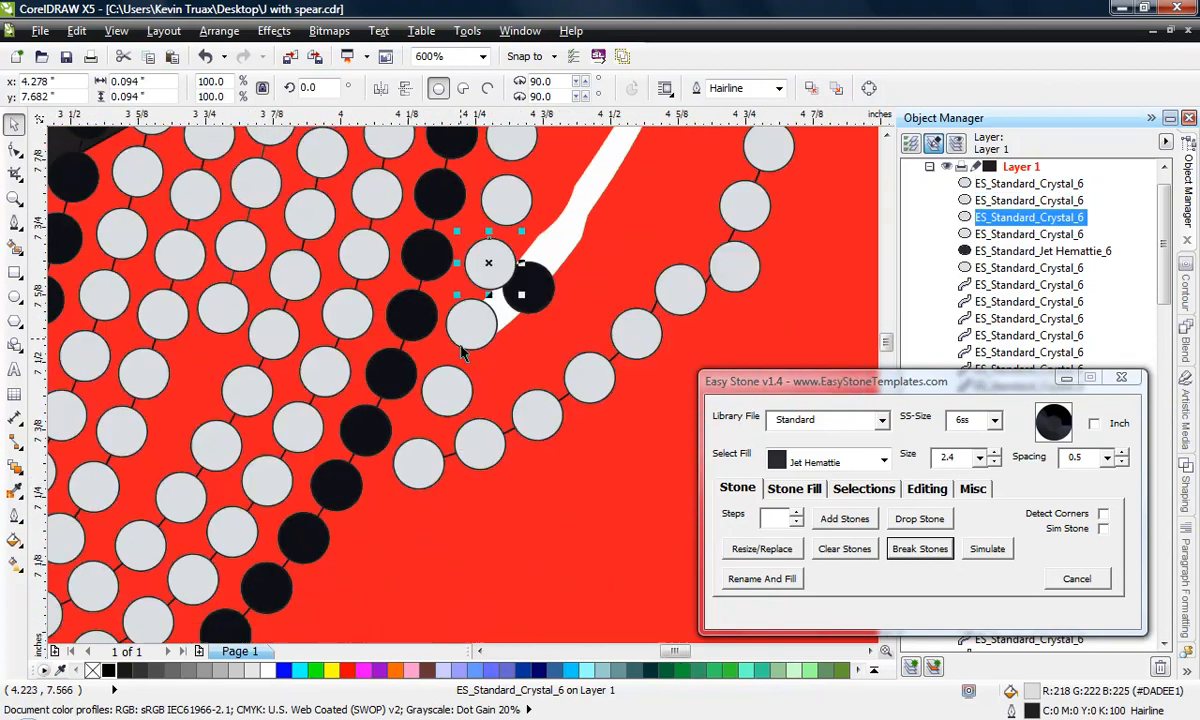
Step: Move the Jet Hemattie stone slightly up along the white slit, clear of the inner-edge crystals
{"action": "scroll", "coordinate": [529, 285], "scroll_direction": "up", "scroll_amount": 1}
{"action": "left_click", "coordinate": [529, 285]}
{"action": "left_click_drag", "start_coordinate": [529, 285], "coordinate": [569, 240]}
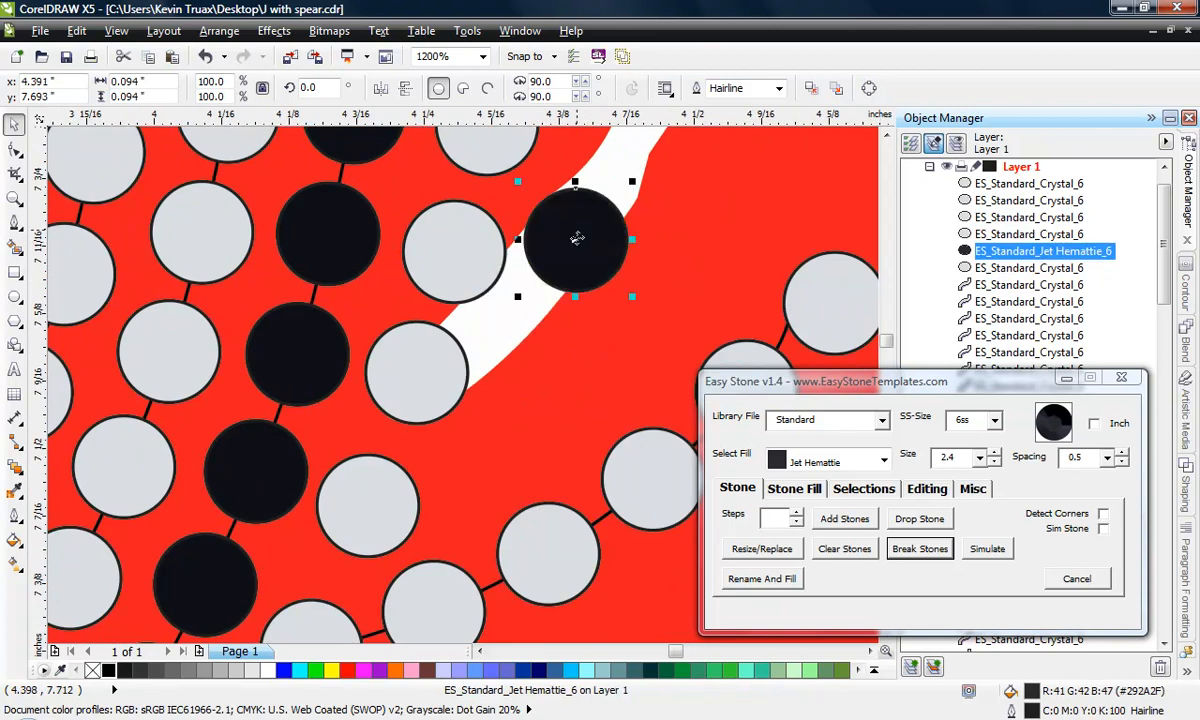
Step: Copy two crystal stones into the gap between the white slit and the lower outer edge, and even out their spacing
{"action": "left_click_drag", "start_coordinate": [447, 364], "coordinate": [567, 344]}
{"action": "right_click", "coordinate": [567, 344]}
{"action": "left_click_drag", "start_coordinate": [563, 350], "coordinate": [509, 460]}
{"action": "right_click", "coordinate": [508, 461]}
{"action": "left_click", "coordinate": [442, 356]}
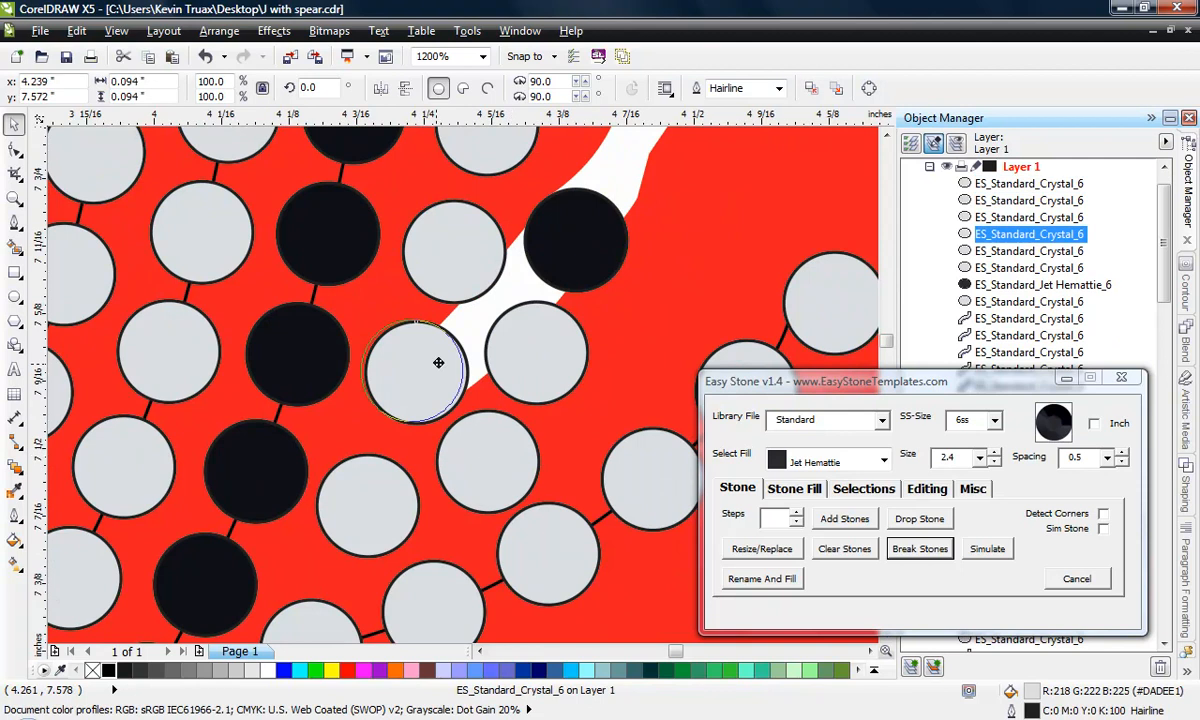
{"action": "left_click_drag", "start_coordinate": [442, 356], "coordinate": [438, 350]}
{"action": "left_click_drag", "start_coordinate": [522, 356], "coordinate": [562, 381]}
{"action": "left_click", "coordinate": [500, 453]}
{"action": "left_click_drag", "start_coordinate": [500, 453], "coordinate": [502, 452]}
{"action": "left_click_drag", "start_coordinate": [583, 375], "coordinate": [575, 369]}
Step: Continue the crystal row just inside the feather's outer edge upward with three more copied stones
{"action": "scroll", "coordinate": [450, 290], "scroll_direction": "down", "scroll_amount": 4}
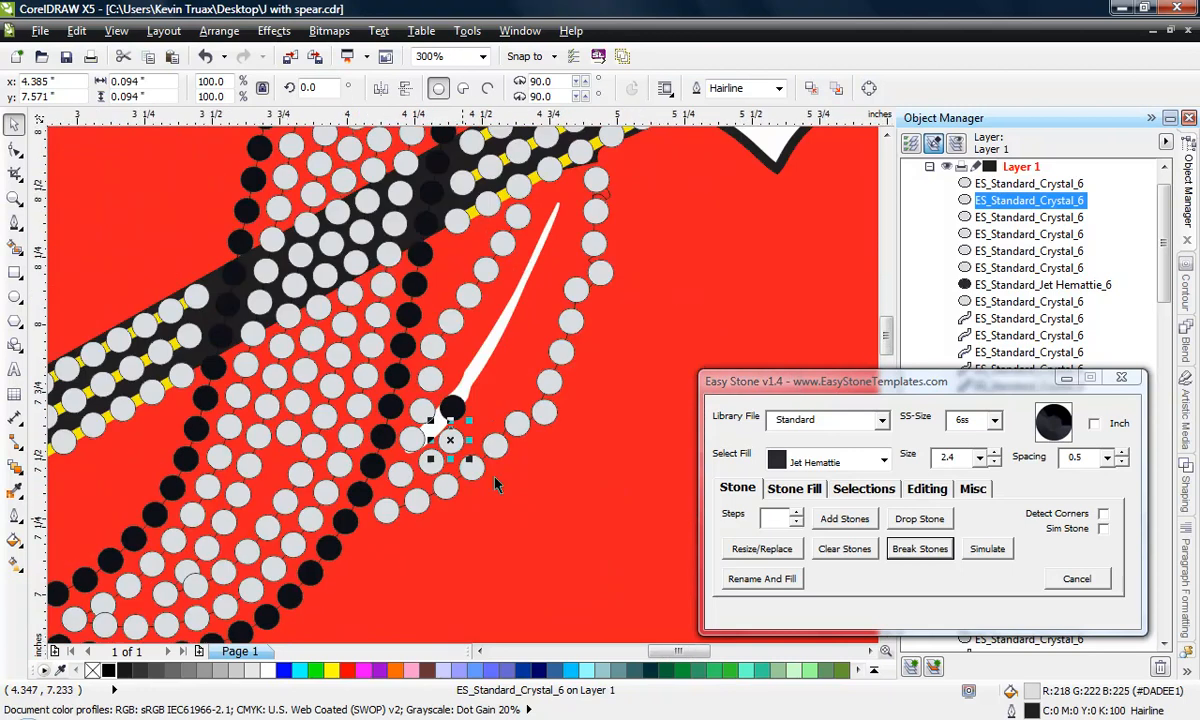
{"action": "scroll", "coordinate": [397, 437], "scroll_direction": "up", "scroll_amount": 4}
{"action": "scroll", "coordinate": [397, 403], "scroll_direction": "down", "scroll_amount": 1}
{"action": "scroll", "coordinate": [352, 537], "scroll_direction": "up", "scroll_amount": 2}
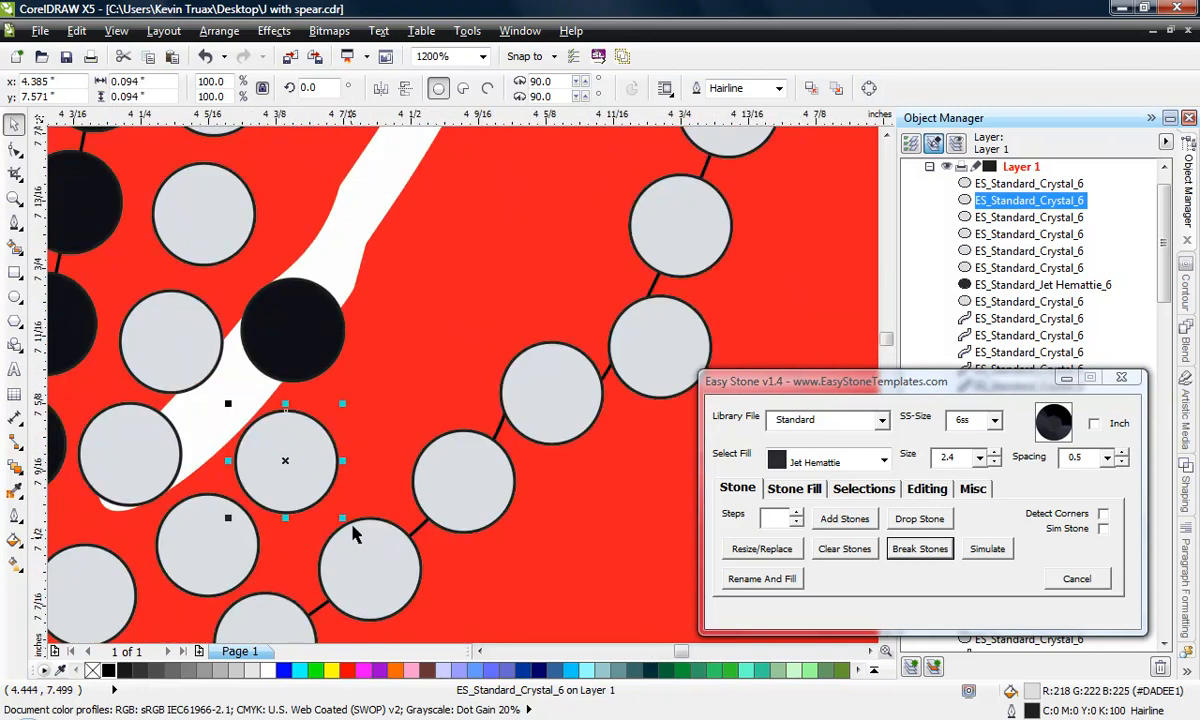
{"action": "left_click_drag", "start_coordinate": [300, 420], "coordinate": [467, 273]}
{"action": "right_click", "coordinate": [471, 289]}
{"action": "scroll", "coordinate": [413, 348], "scroll_direction": "down", "scroll_amount": 1}
{"action": "scroll", "coordinate": [397, 382], "scroll_direction": "up", "scroll_amount": 1}
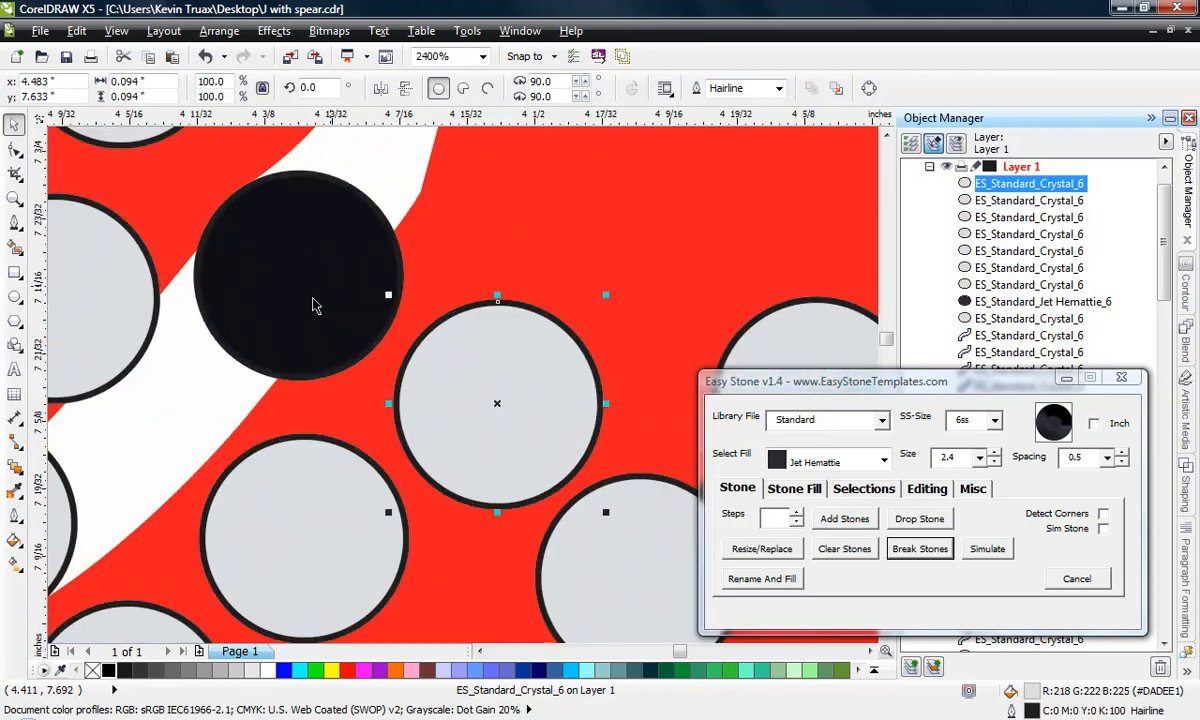
{"action": "left_click", "coordinate": [313, 295]}
{"action": "scroll", "coordinate": [400, 331], "scroll_direction": "down", "scroll_amount": 1}
{"action": "left_click", "coordinate": [520, 270]}
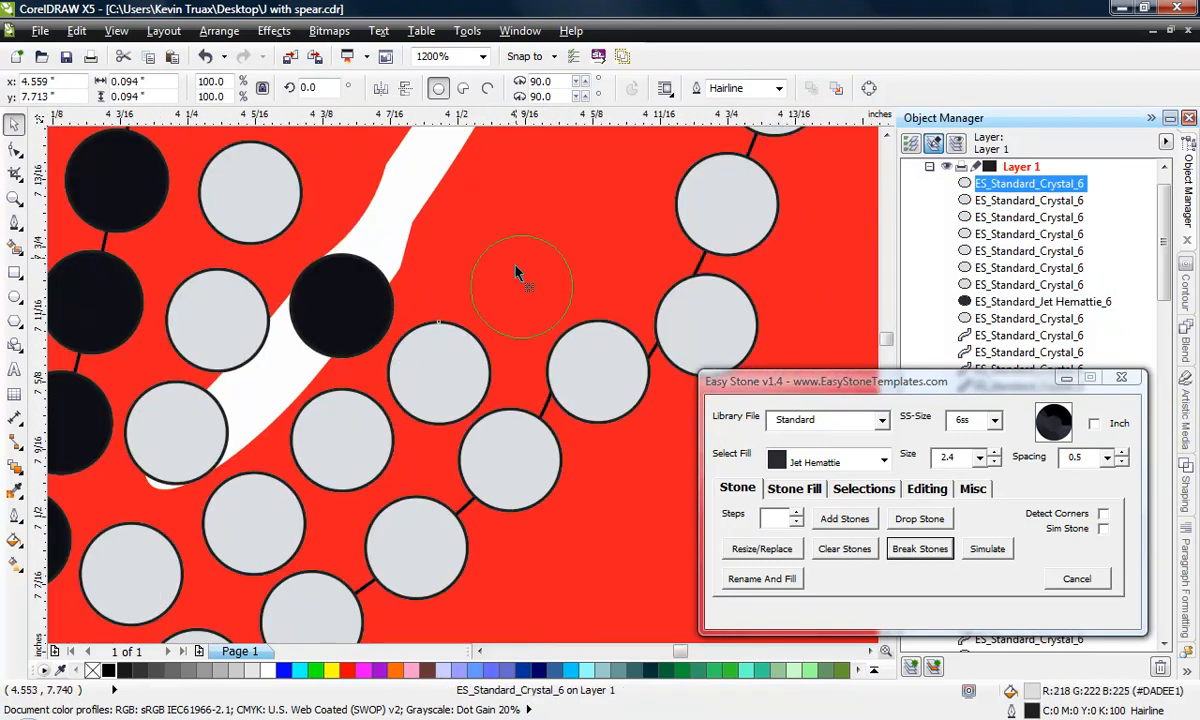
{"action": "left_click_drag", "start_coordinate": [535, 234], "coordinate": [598, 178]}
{"action": "right_click", "coordinate": [598, 178]}
Step: Copy the Jet Hemattie stone one position further up along the feather's white center slit
{"action": "scroll", "coordinate": [553, 265], "scroll_direction": "down", "scroll_amount": 2}
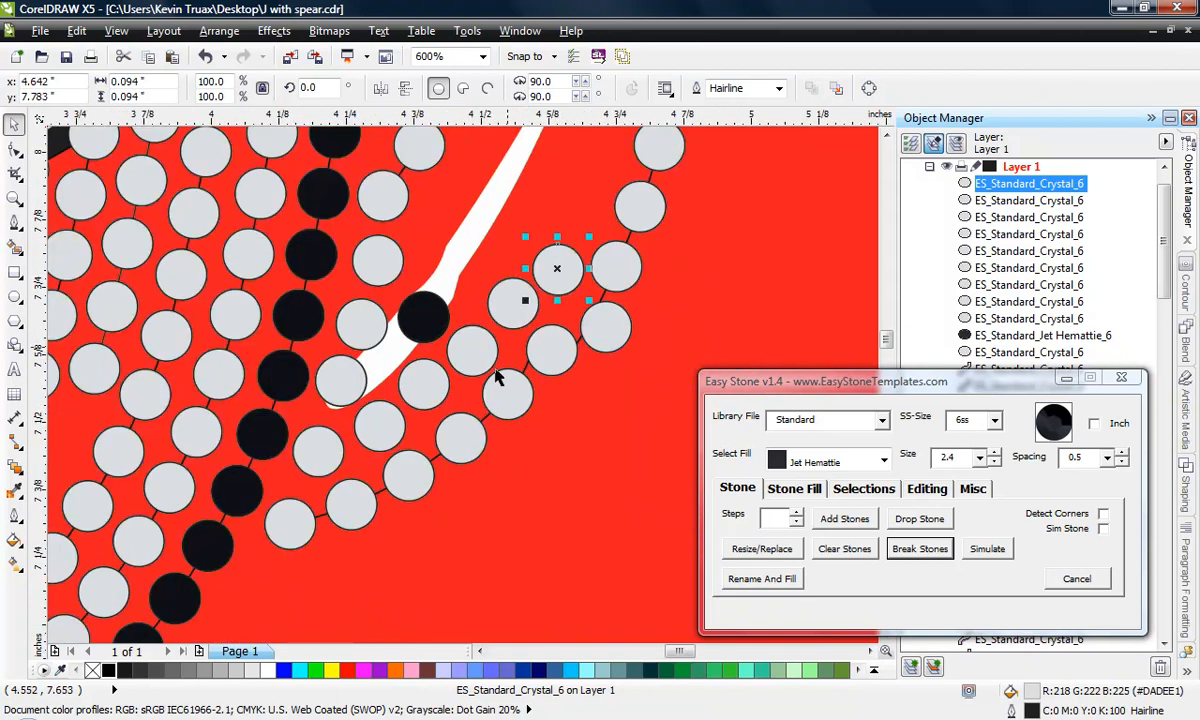
{"action": "scroll", "coordinate": [533, 302], "scroll_direction": "up", "scroll_amount": 1}
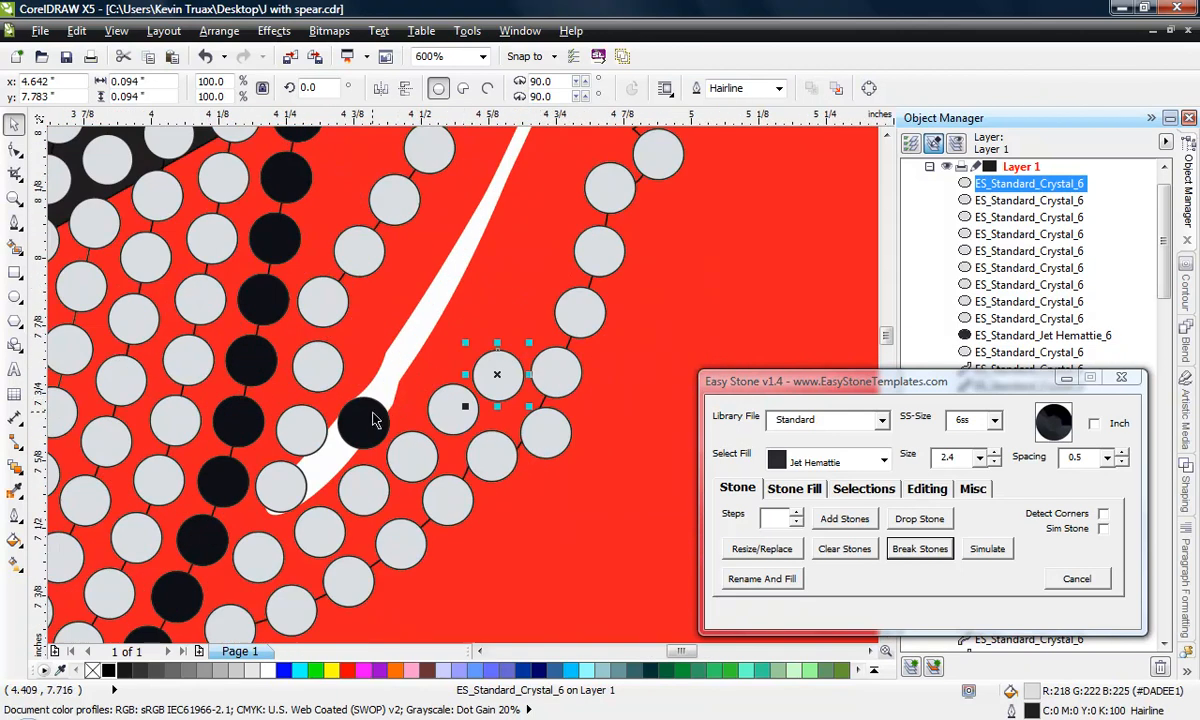
{"action": "left_click_drag", "start_coordinate": [374, 420], "coordinate": [404, 372]}
{"action": "scroll", "coordinate": [417, 380], "scroll_direction": "up", "scroll_amount": 1}
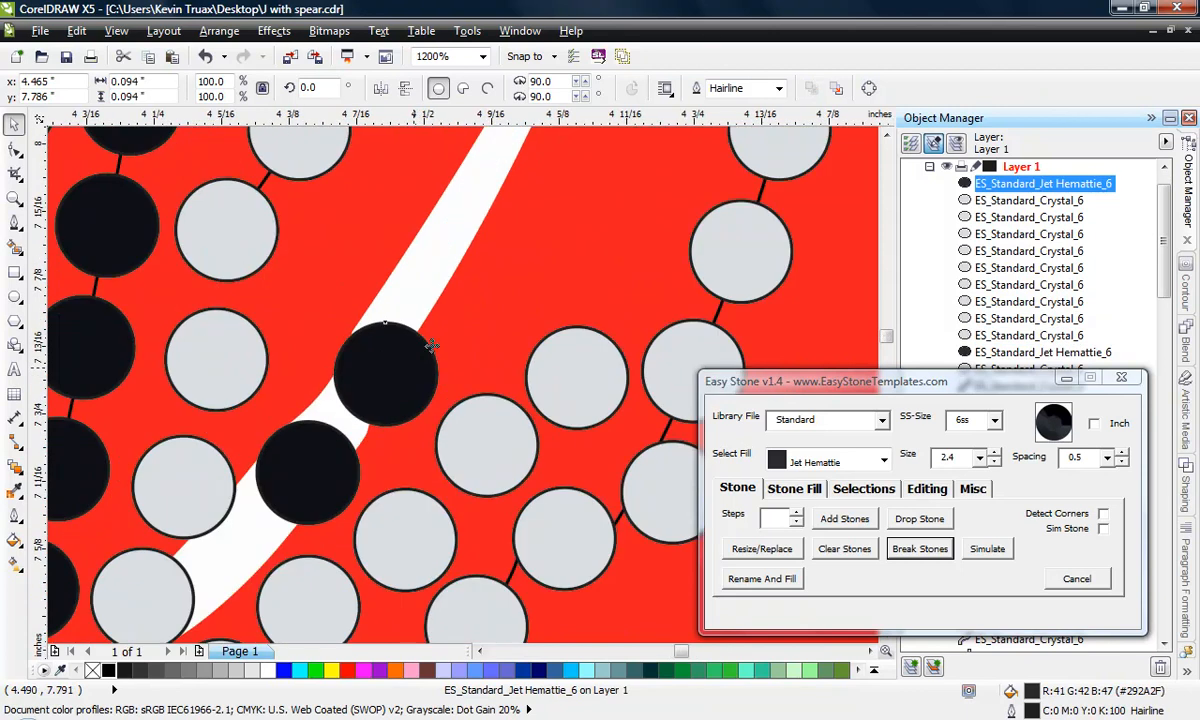
Step: Copy a Jet Hemattie stone further up the white stripe and a crystal stone into the gap on the stripe's left side
{"action": "scroll", "coordinate": [447, 348], "scroll_direction": "down", "scroll_amount": 1}
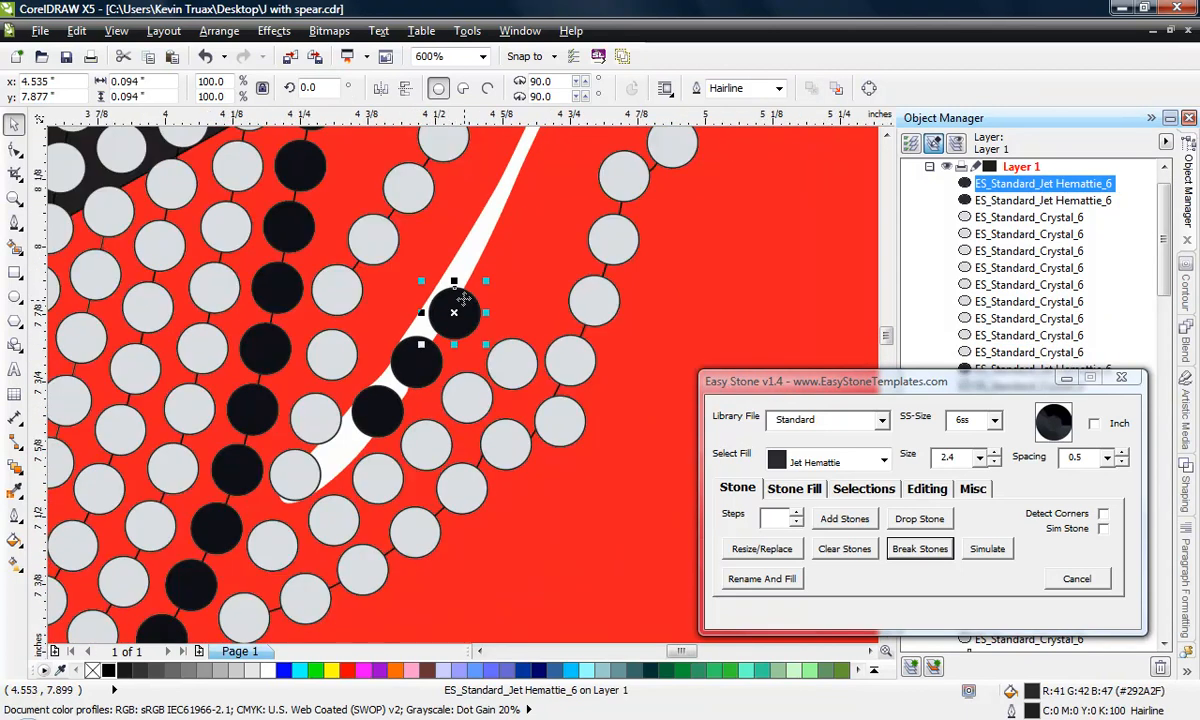
{"action": "left_click", "coordinate": [490, 258]}
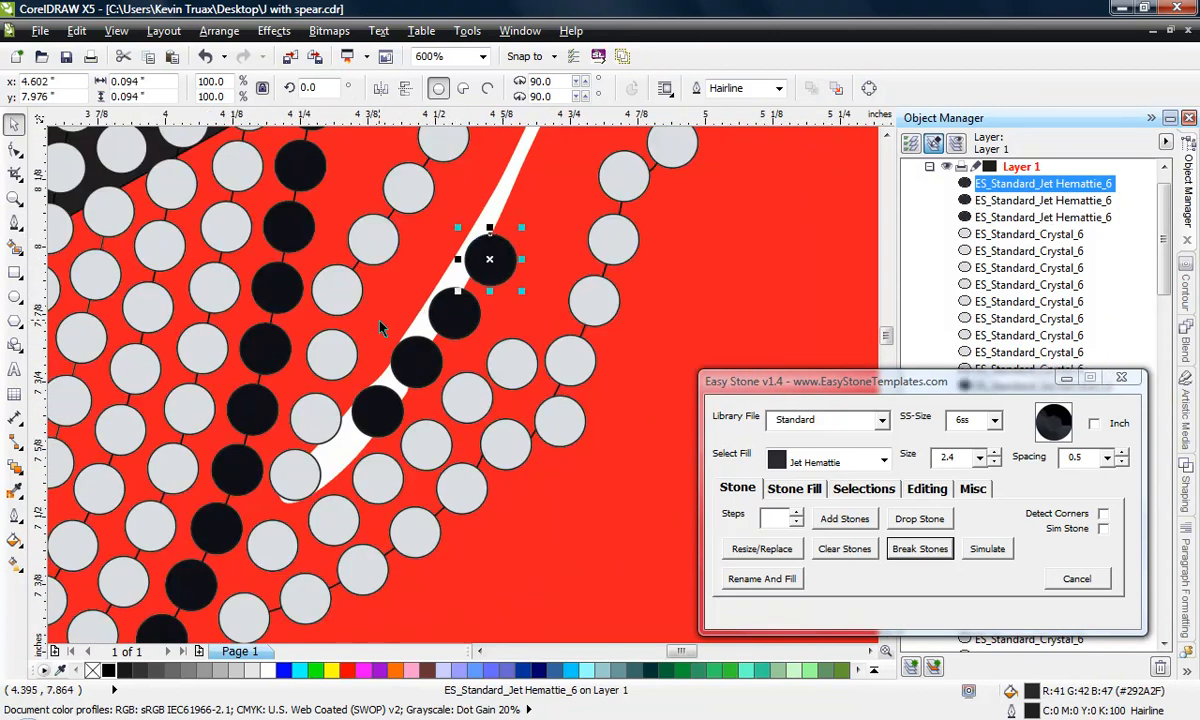
{"action": "scroll", "coordinate": [362, 310], "scroll_direction": "up", "scroll_amount": 1}
{"action": "left_click", "coordinate": [336, 300]}
{"action": "left_click", "coordinate": [429, 300]}
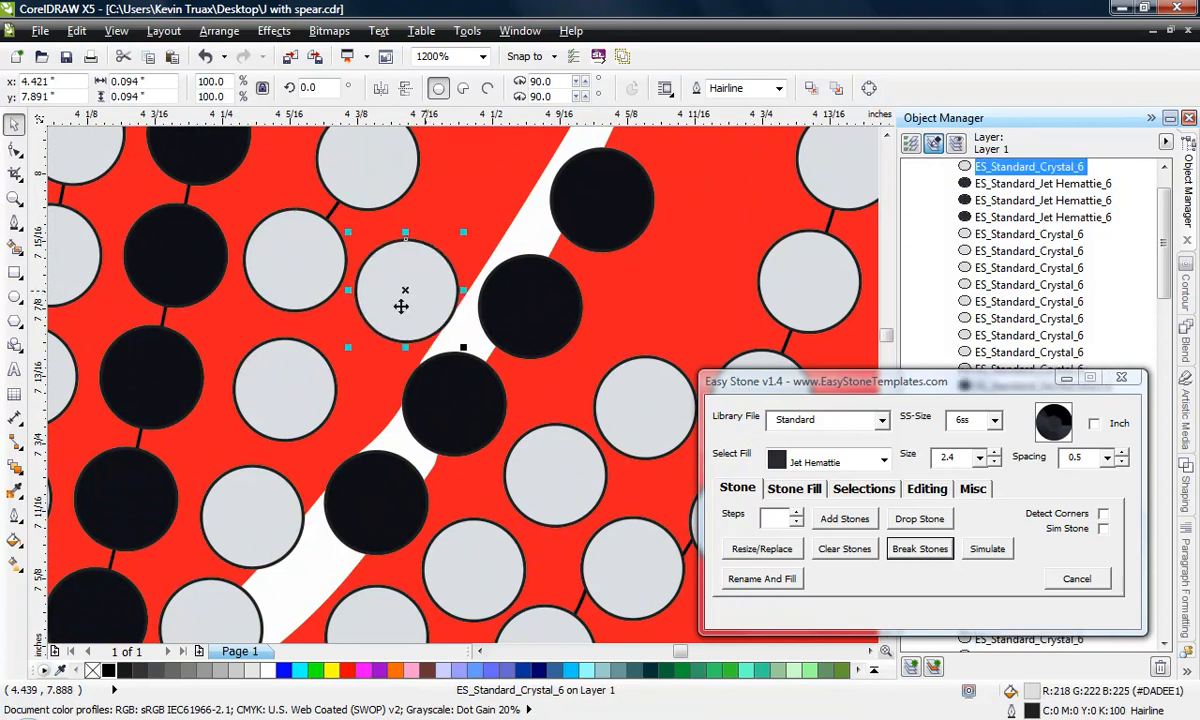
Step: Copy two more crystal stones upward along the left side of the white stripe, between the stripe and the outlined stone row
{"action": "scroll", "coordinate": [322, 344], "scroll_direction": "down", "scroll_amount": 2}
{"action": "scroll", "coordinate": [351, 343], "scroll_direction": "up", "scroll_amount": 1}
{"action": "scroll", "coordinate": [397, 283], "scroll_direction": "up", "scroll_amount": 1}
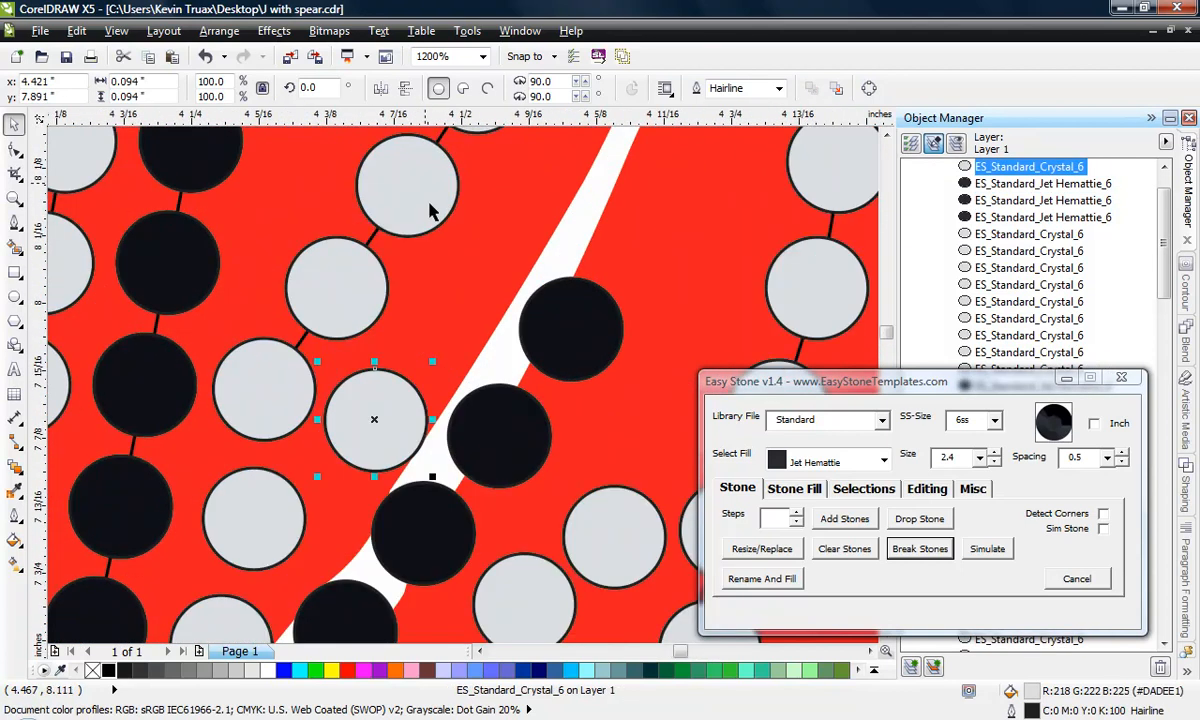
{"action": "left_click", "coordinate": [455, 305]}
{"action": "scroll", "coordinate": [393, 407], "scroll_direction": "down", "scroll_amount": 1}
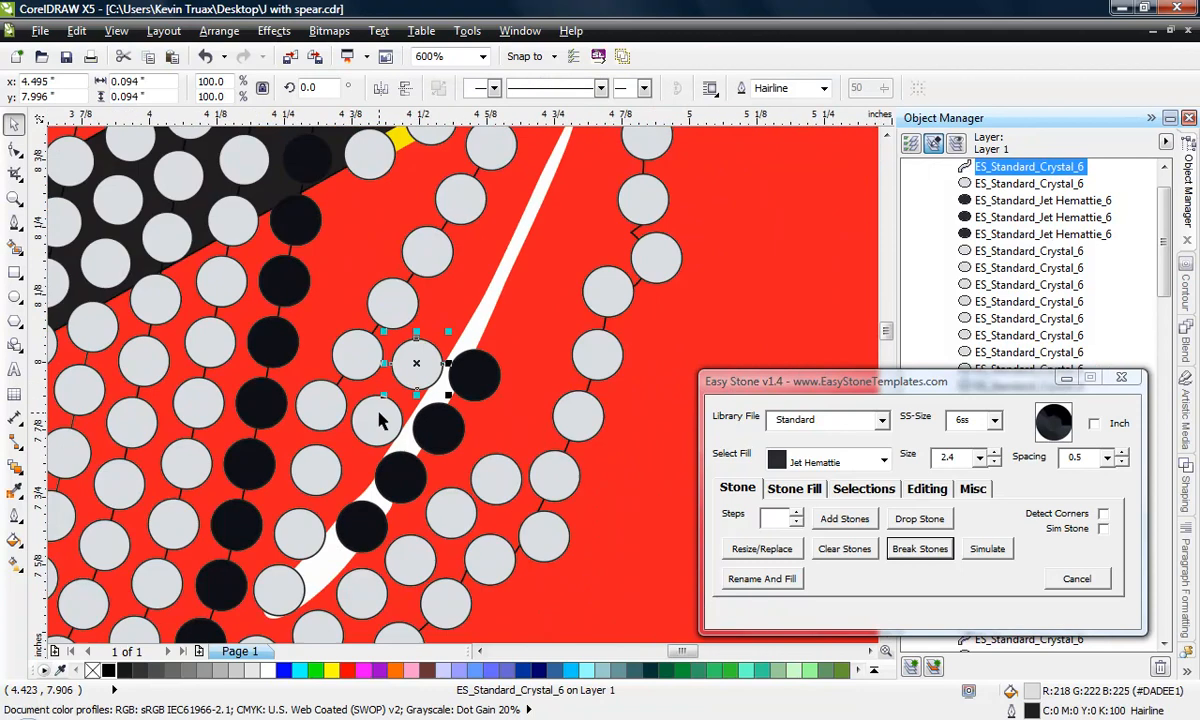
{"action": "scroll", "coordinate": [423, 259], "scroll_direction": "up", "scroll_amount": 1}
{"action": "key", "text": "ctrl+z"}
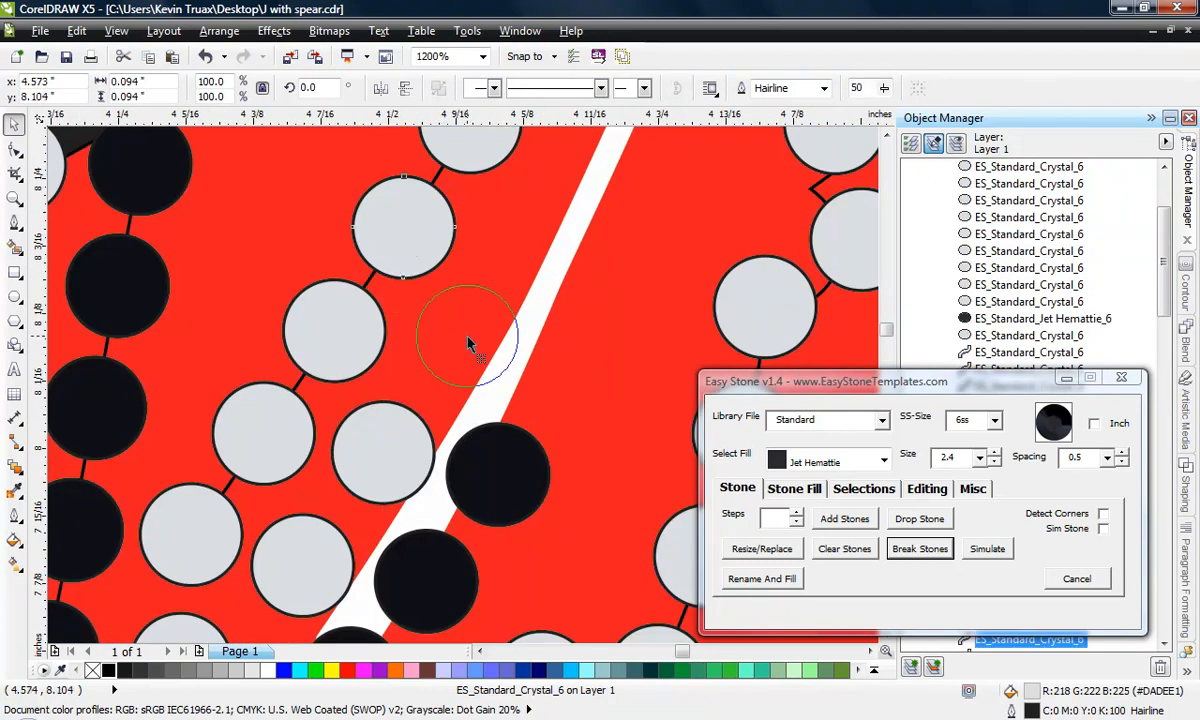
{"action": "left_click", "coordinate": [468, 340]}
Step: Copy another Jet Hemattie stone up the white stripe and crystal stones into the gaps on both sides of it
{"action": "scroll", "coordinate": [455, 325], "scroll_direction": "down", "scroll_amount": 1}
{"action": "left_click_drag", "start_coordinate": [467, 246], "coordinate": [486, 254]}
{"action": "right_click", "coordinate": [486, 254]}
{"action": "left_click_drag", "start_coordinate": [464, 366], "coordinate": [505, 309]}
{"action": "right_click", "coordinate": [505, 309]}
{"action": "scroll", "coordinate": [522, 451], "scroll_direction": "up", "scroll_amount": 1}
{"action": "left_click_drag", "start_coordinate": [455, 530], "coordinate": [500, 412]}
{"action": "right_click", "coordinate": [500, 412]}
{"action": "left_click", "coordinate": [500, 210]}
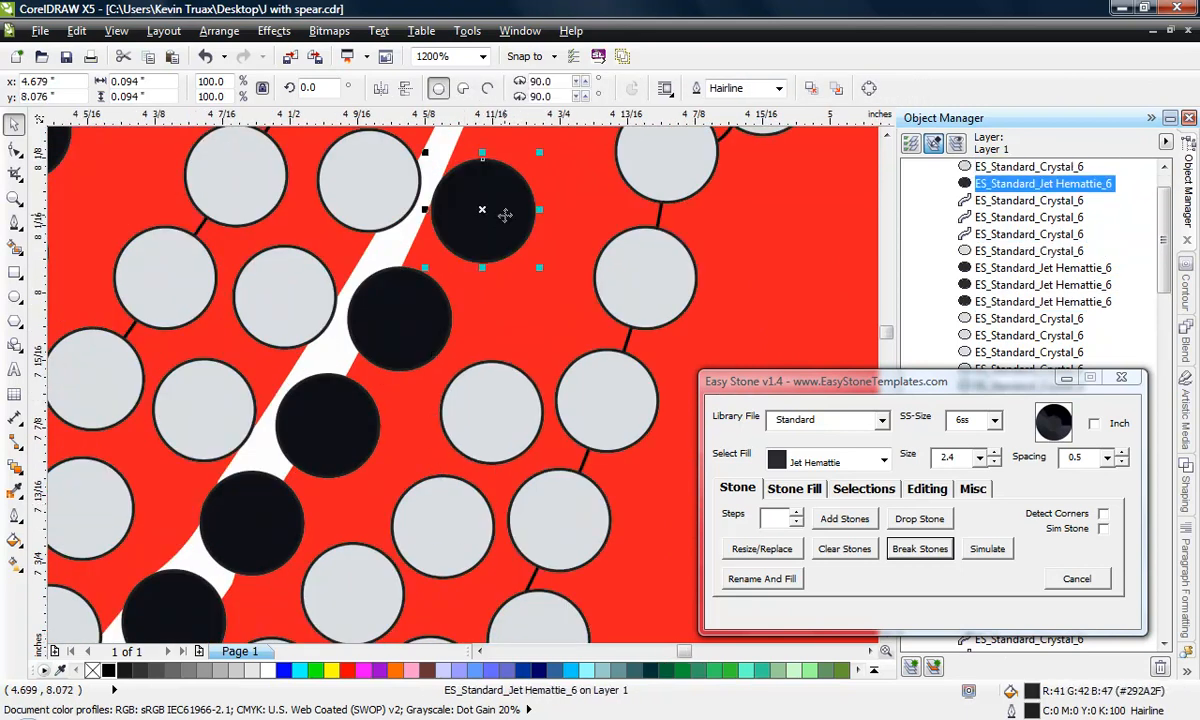
Step: Reposition the upper three Jet Hemattie stones on the white stripe to even out their spacing
{"action": "scroll", "coordinate": [480, 245], "scroll_direction": "down", "scroll_amount": 1}
{"action": "scroll", "coordinate": [480, 235], "scroll_direction": "up", "scroll_amount": 1}
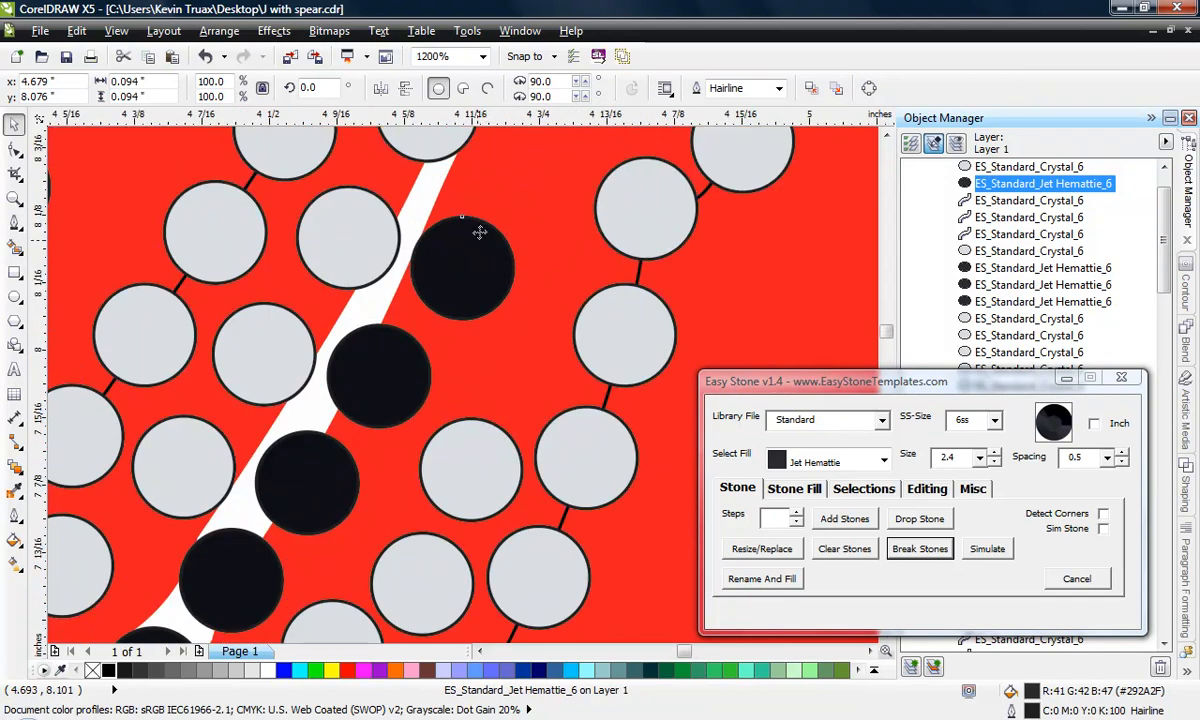
{"action": "left_click_drag", "start_coordinate": [479, 233], "coordinate": [488, 195]}
{"action": "left_click_drag", "start_coordinate": [390, 340], "coordinate": [406, 320]}
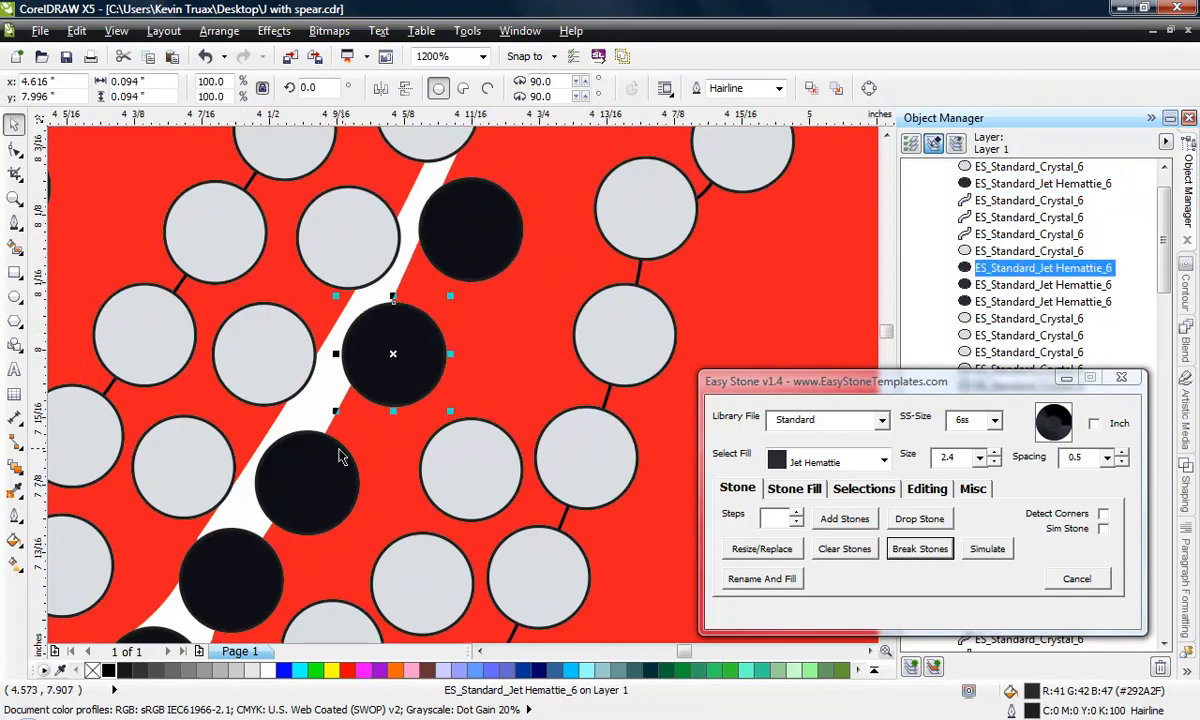
{"action": "left_click_drag", "start_coordinate": [335, 452], "coordinate": [328, 478]}
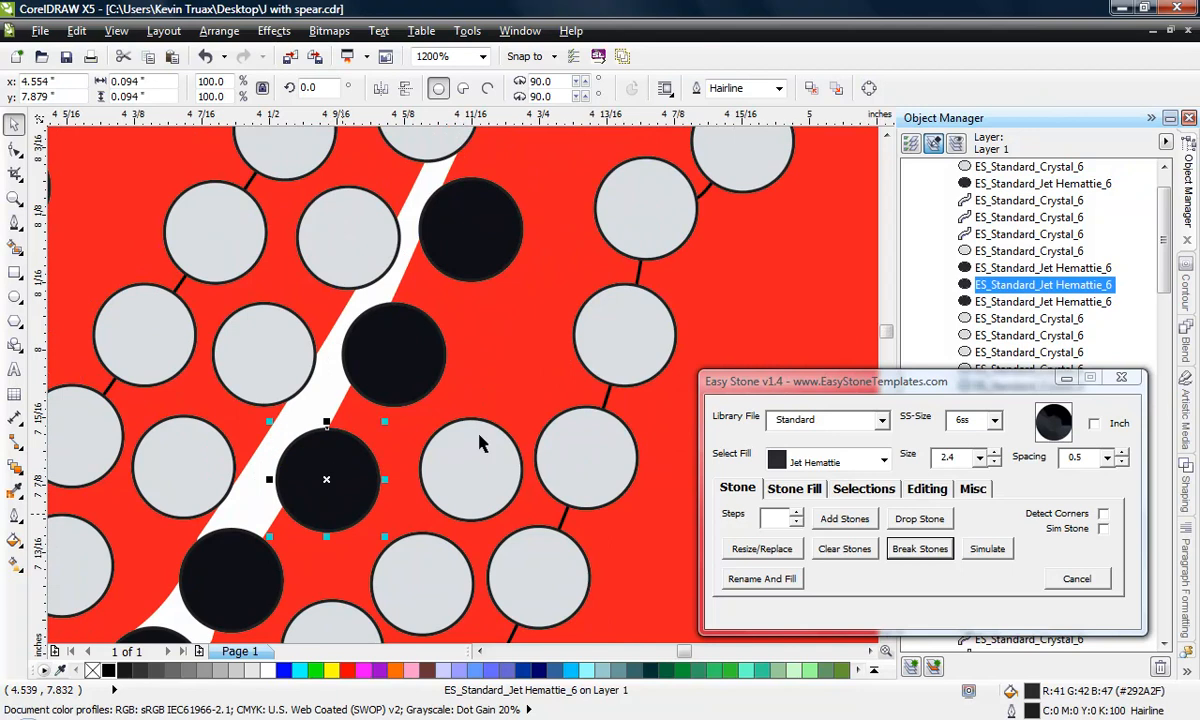
Step: Copy two crystal stones upward into the gap between the Jet Hemattie stones and the feather's right edge row
{"action": "left_click_drag", "start_coordinate": [488, 444], "coordinate": [528, 320]}
{"action": "right_click", "coordinate": [528, 320]}
{"action": "scroll", "coordinate": [514, 398], "scroll_direction": "down", "scroll_amount": 1}
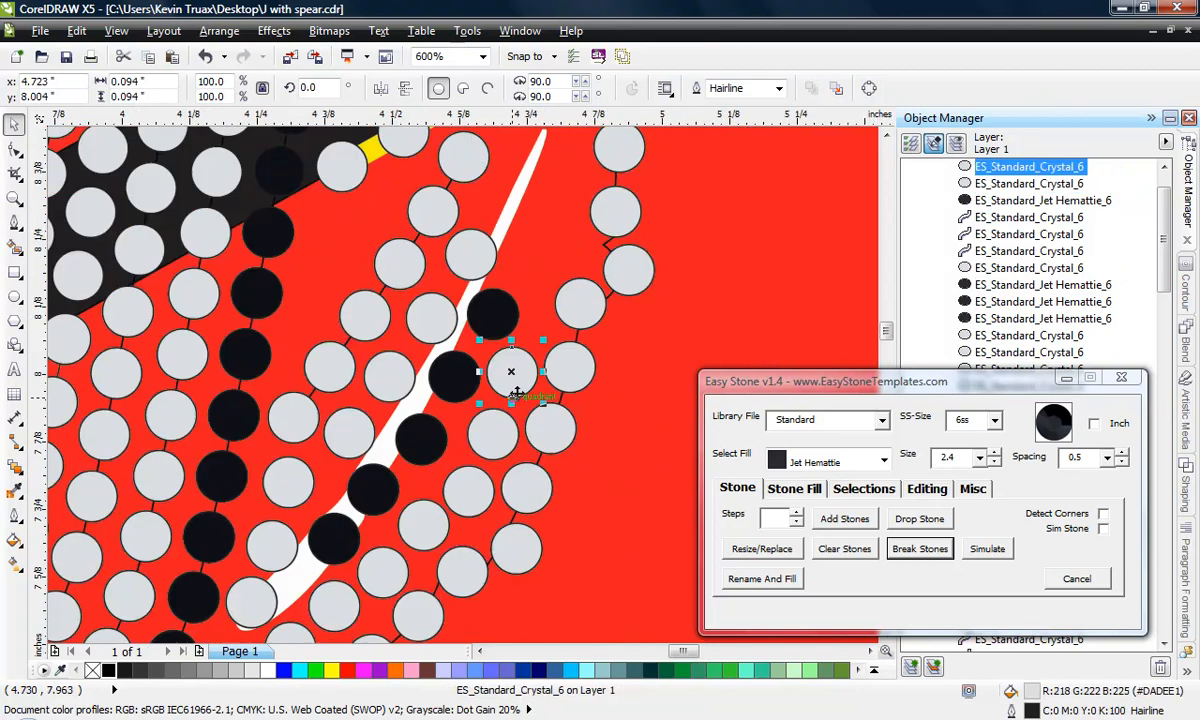
{"action": "left_click_drag", "start_coordinate": [519, 381], "coordinate": [548, 262]}
{"action": "right_click", "coordinate": [548, 262]}
{"action": "scroll", "coordinate": [555, 256], "scroll_direction": "up", "scroll_amount": 1}
{"action": "scroll", "coordinate": [438, 417], "scroll_direction": "down", "scroll_amount": 1}
{"action": "scroll", "coordinate": [488, 324], "scroll_direction": "up", "scroll_amount": 1}
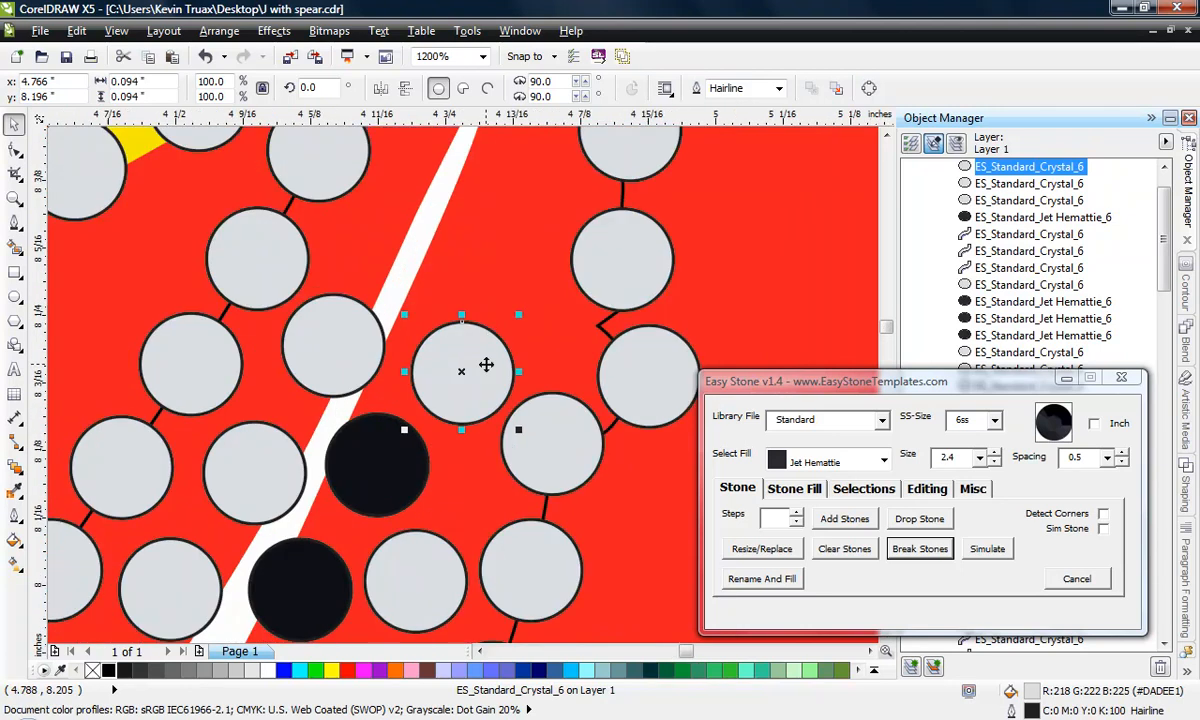
Step: Copy one crystal stone further up the right side of the white stripe and another across to the stripe's left side
{"action": "left_click_drag", "start_coordinate": [486, 365], "coordinate": [532, 263]}
{"action": "right_click", "coordinate": [532, 263]}
{"action": "left_click_drag", "start_coordinate": [524, 267], "coordinate": [414, 240]}
{"action": "right_click", "coordinate": [414, 240]}
{"action": "scroll", "coordinate": [415, 375], "scroll_direction": "down", "scroll_amount": 2}
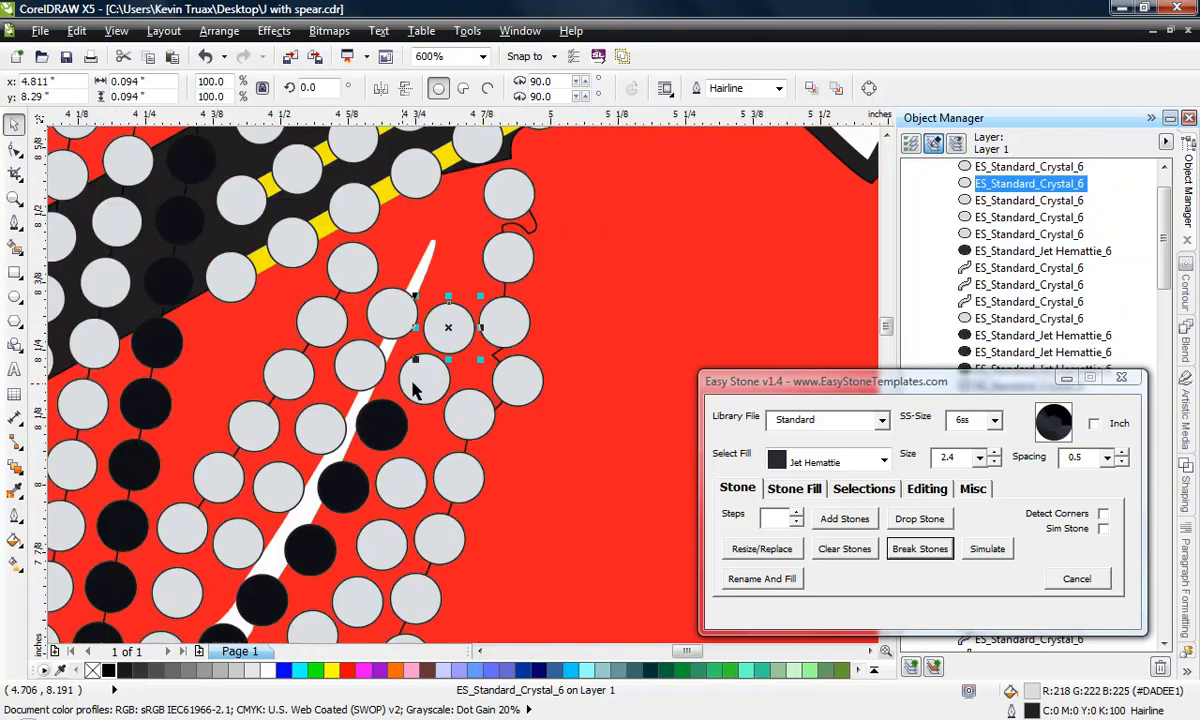
Step: Copy crystal stones around the upper tip of the white stripe to fill the space below the spear shaft
{"action": "scroll", "coordinate": [450, 265], "scroll_direction": "up", "scroll_amount": 1}
{"action": "left_click_drag", "start_coordinate": [447, 370], "coordinate": [450, 255]}
{"action": "right_click", "coordinate": [452, 249]}
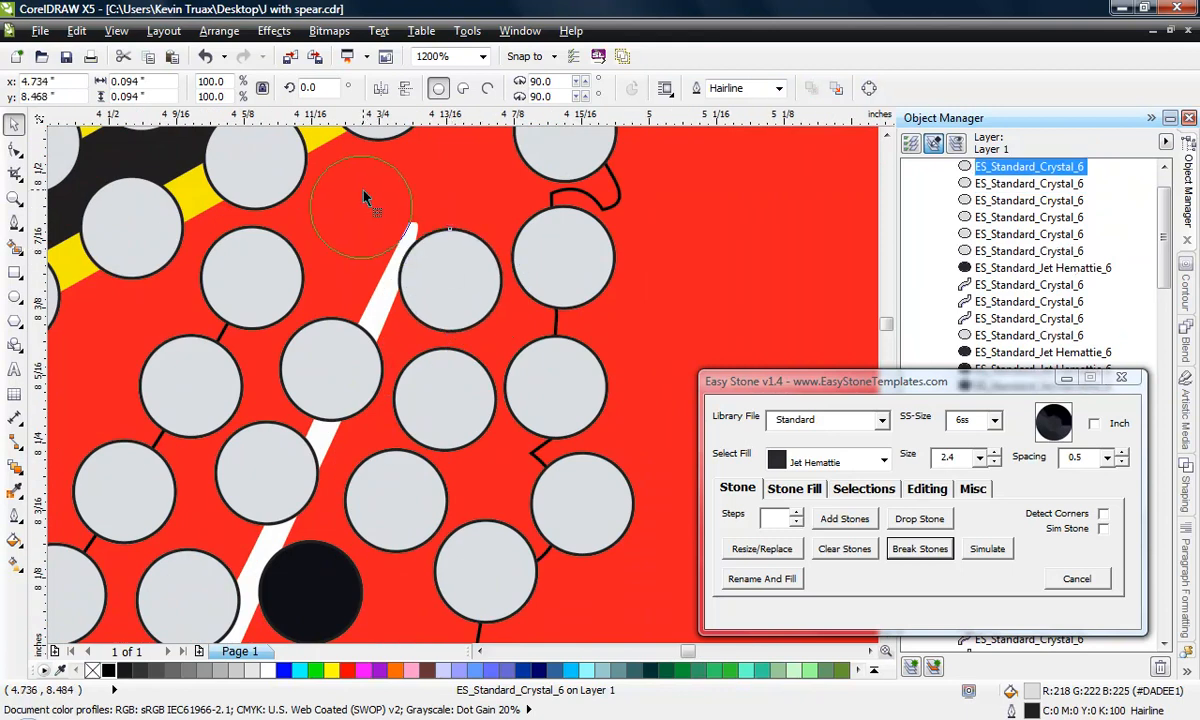
{"action": "left_click_drag", "start_coordinate": [362, 189], "coordinate": [465, 150]}
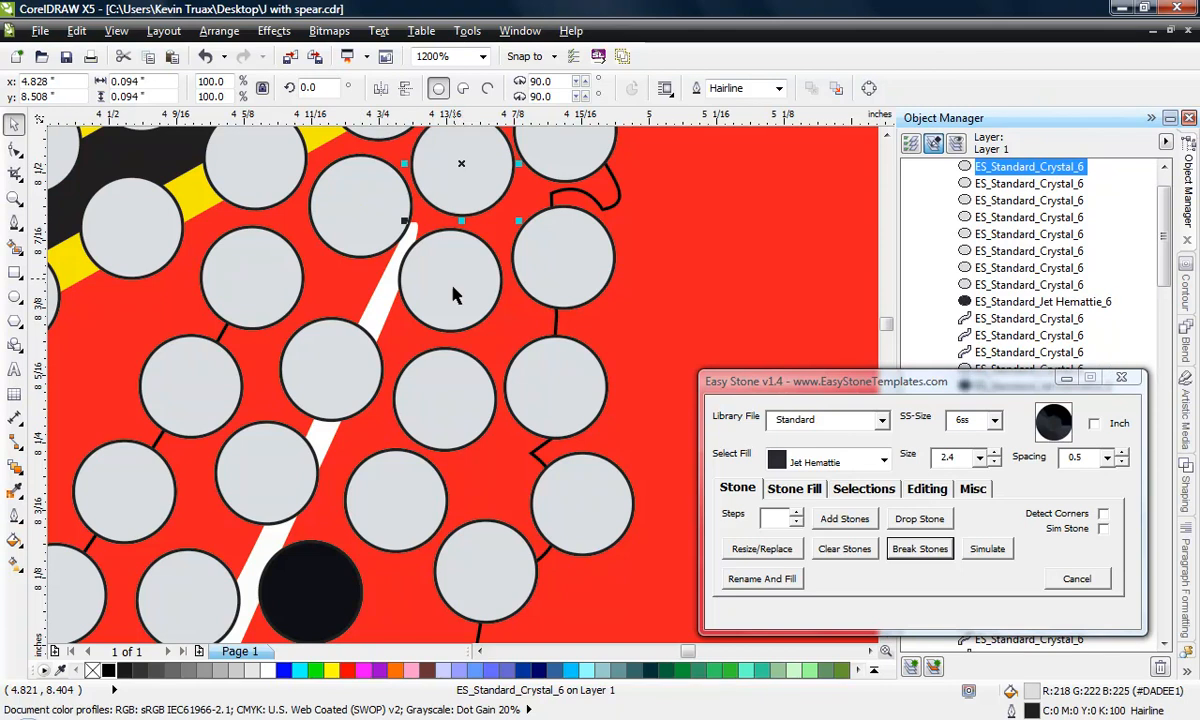
Step: Adjust the crystal stones near the feather's upper right corner for even spacing and check the filled feather
{"action": "scroll", "coordinate": [458, 295], "scroll_direction": "down", "scroll_amount": 1}
{"action": "scroll", "coordinate": [478, 222], "scroll_direction": "up", "scroll_amount": 1}
{"action": "left_click_drag", "start_coordinate": [528, 211], "coordinate": [415, 270]}
{"action": "left_click_drag", "start_coordinate": [555, 214], "coordinate": [557, 222]}
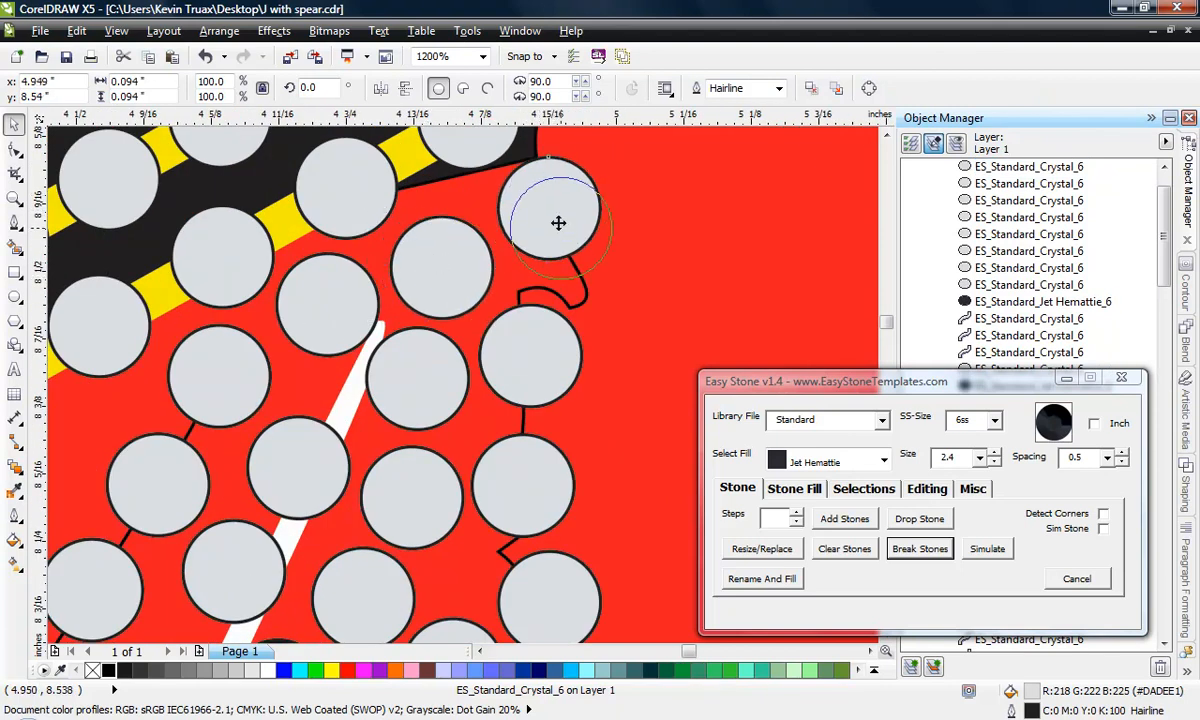
{"action": "scroll", "coordinate": [551, 197], "scroll_direction": "down", "scroll_amount": 1}
{"action": "scroll", "coordinate": [497, 311], "scroll_direction": "down", "scroll_amount": 1}
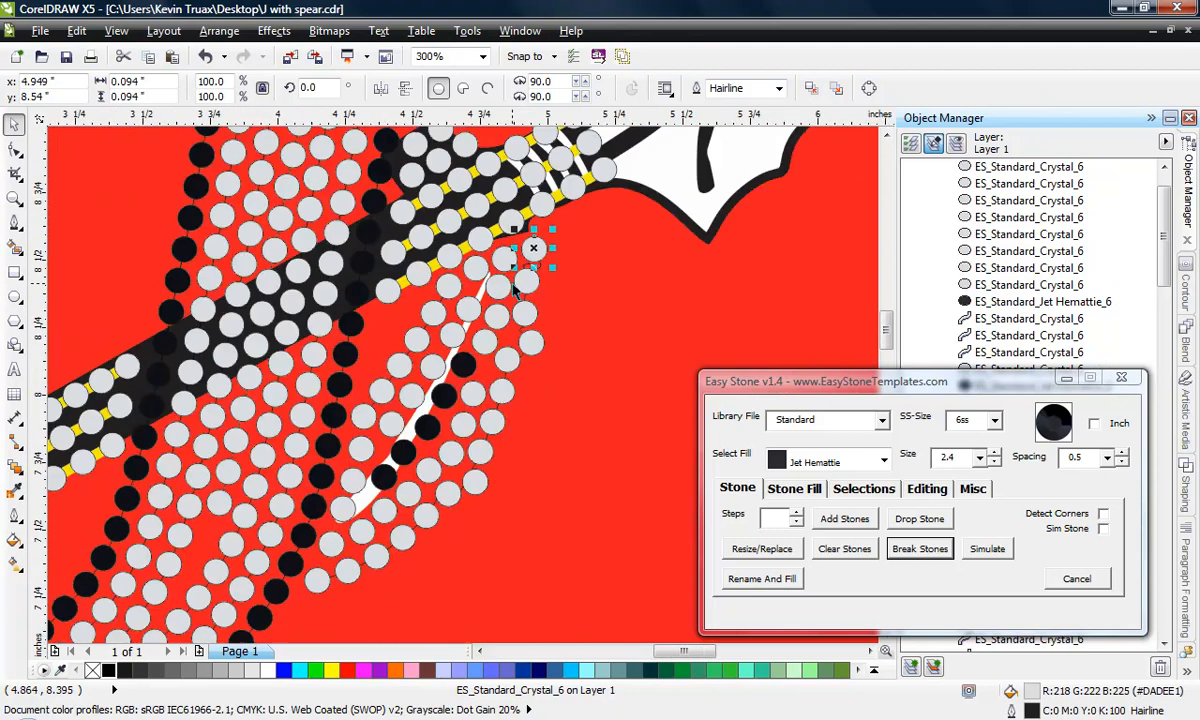
{"action": "left_click", "coordinate": [591, 377]}
{"action": "scroll", "coordinate": [490, 368], "scroll_direction": "up", "scroll_amount": 1}
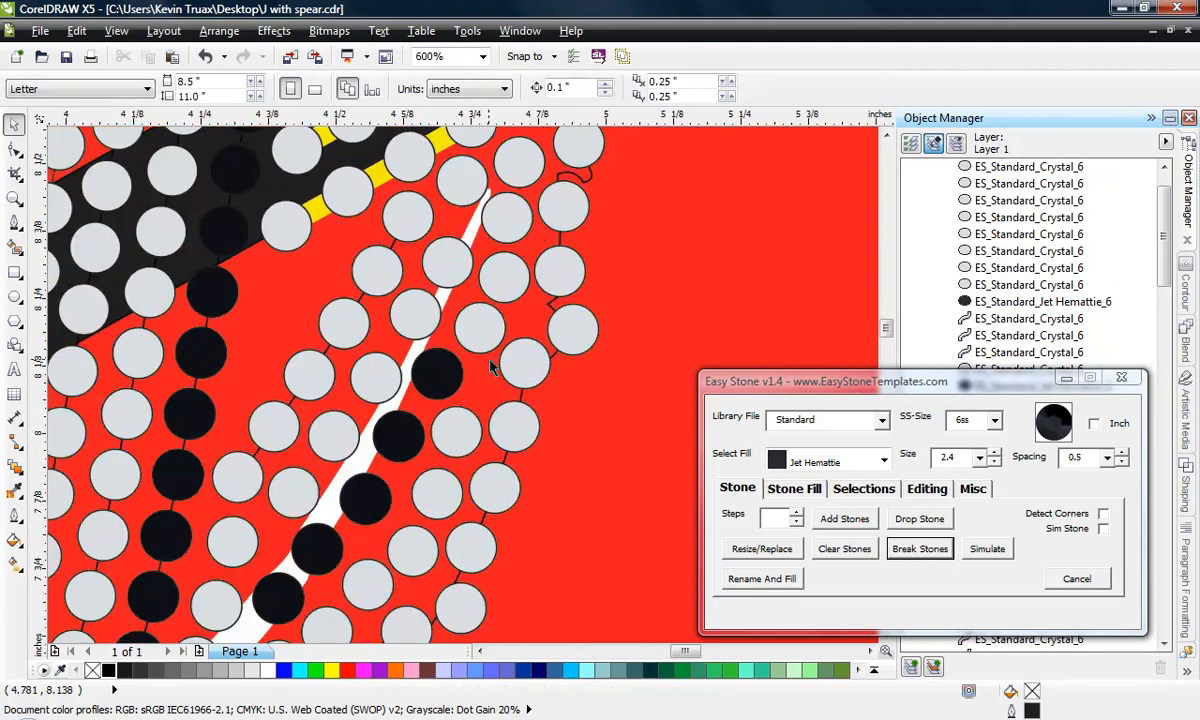
{"action": "scroll", "coordinate": [537, 387], "scroll_direction": "down", "scroll_amount": 2}
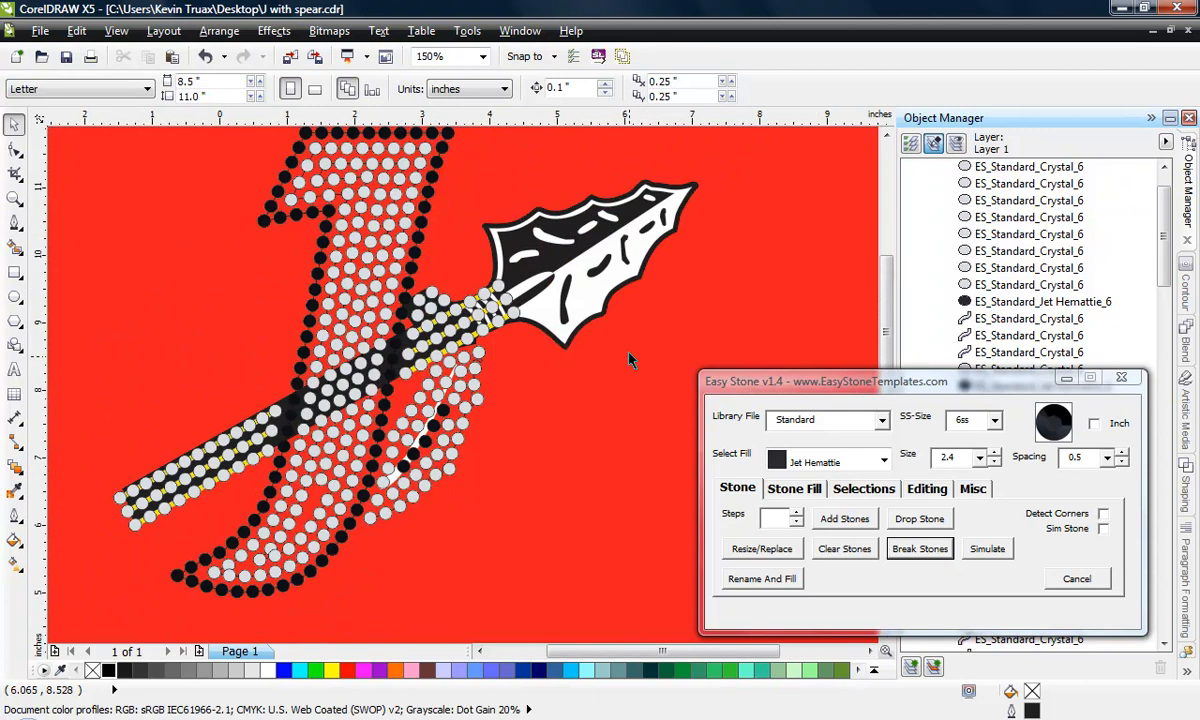
Step: Duplicate the entire J and spear design onto the empty lower part of the red page
{"action": "scroll", "coordinate": [628, 357], "scroll_direction": "down", "scroll_amount": 1}
{"action": "left_click_drag", "start_coordinate": [298, 160], "coordinate": [643, 477]}
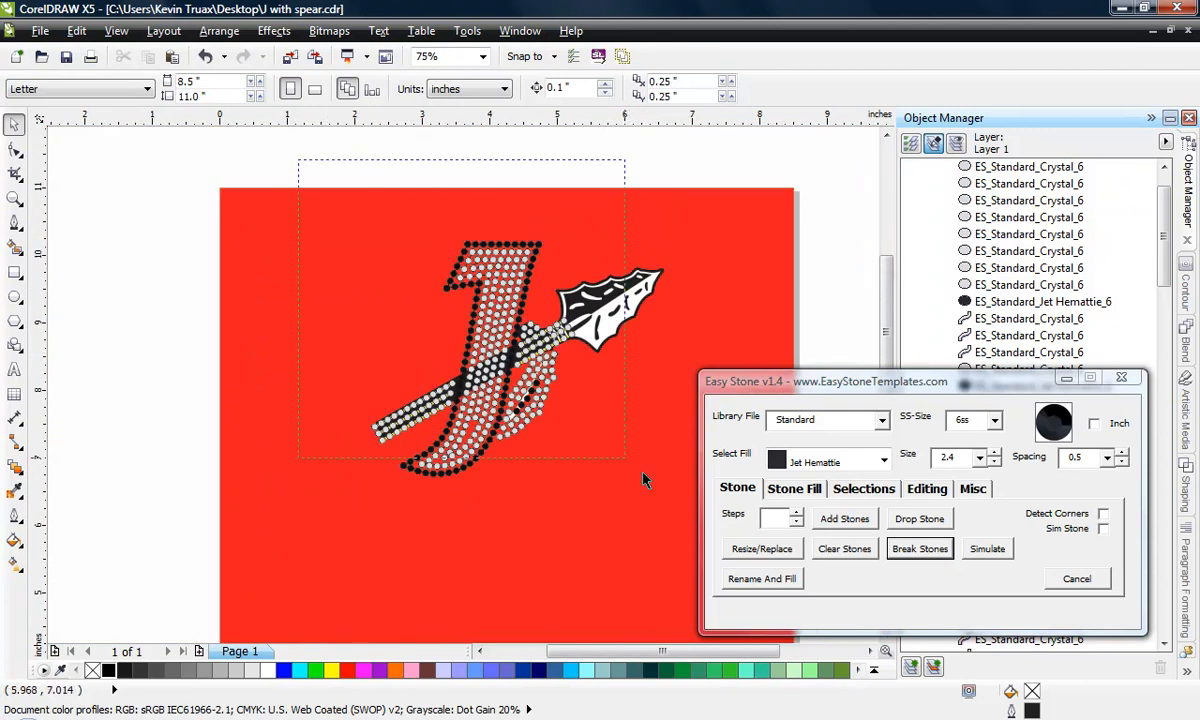
{"action": "left_click_drag", "start_coordinate": [708, 520], "coordinate": [708, 518]}
{"action": "scroll", "coordinate": [790, 341], "scroll_direction": "down", "scroll_amount": 1}
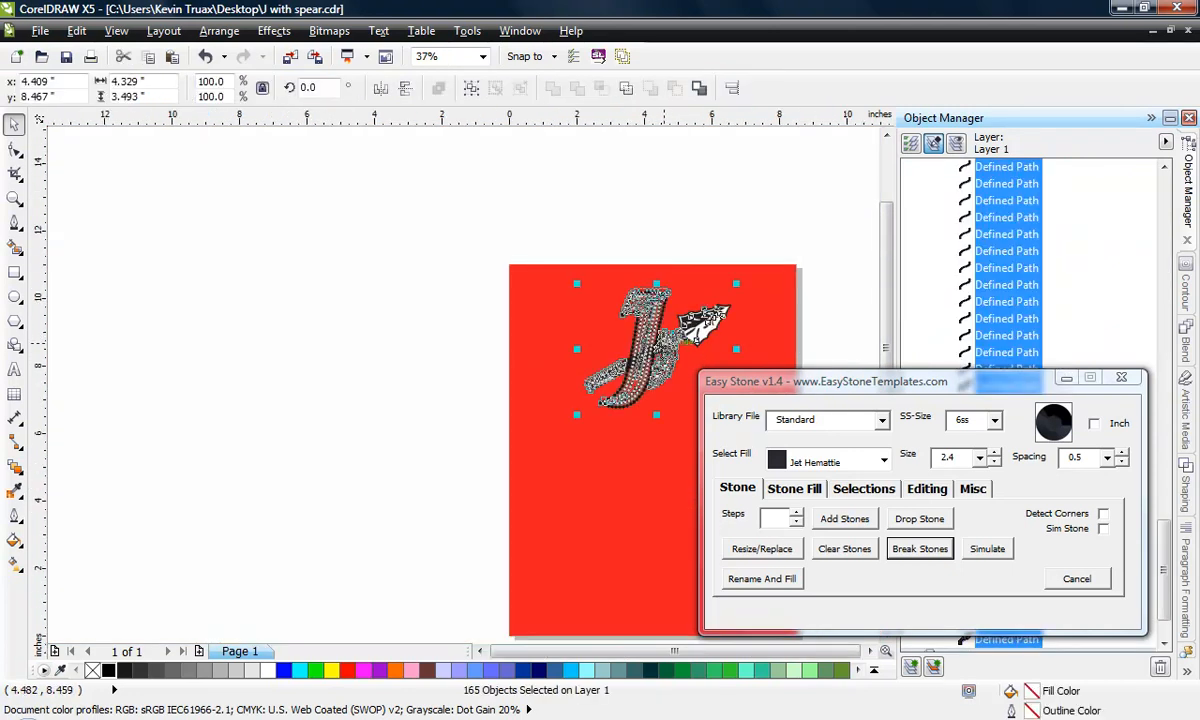
{"action": "left_click_drag", "start_coordinate": [612, 330], "coordinate": [640, 545]}
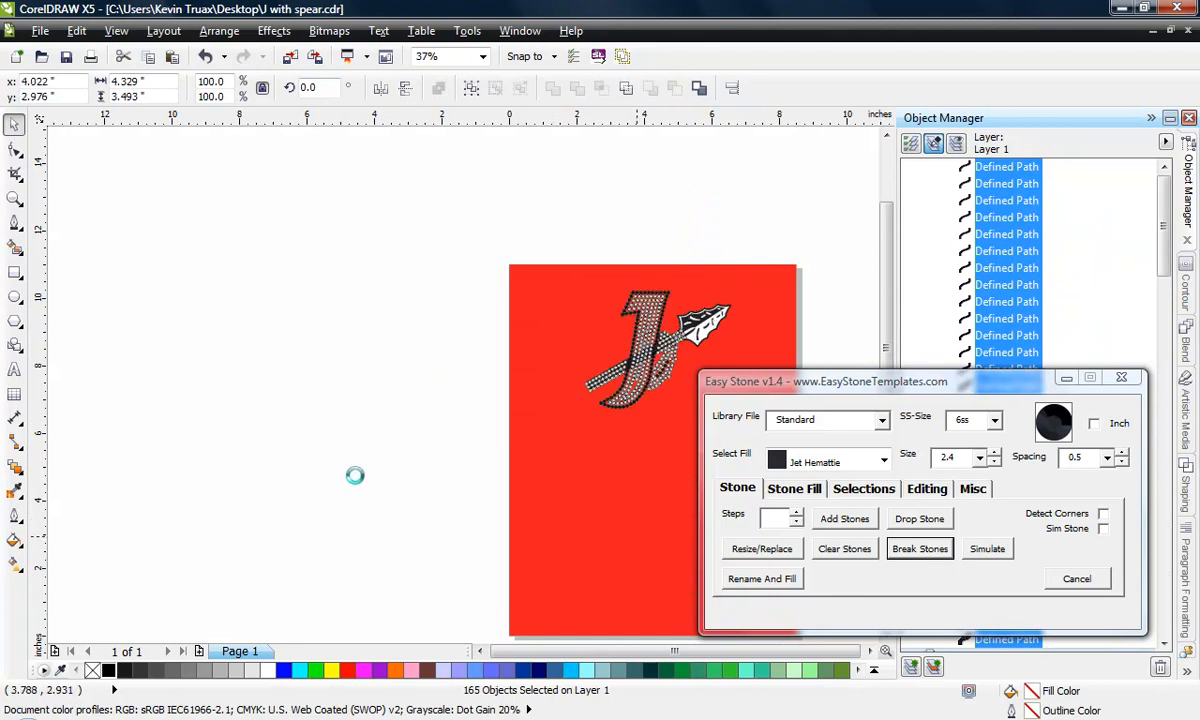
{"action": "scroll", "coordinate": [250, 423], "scroll_direction": "down", "scroll_amount": 1}
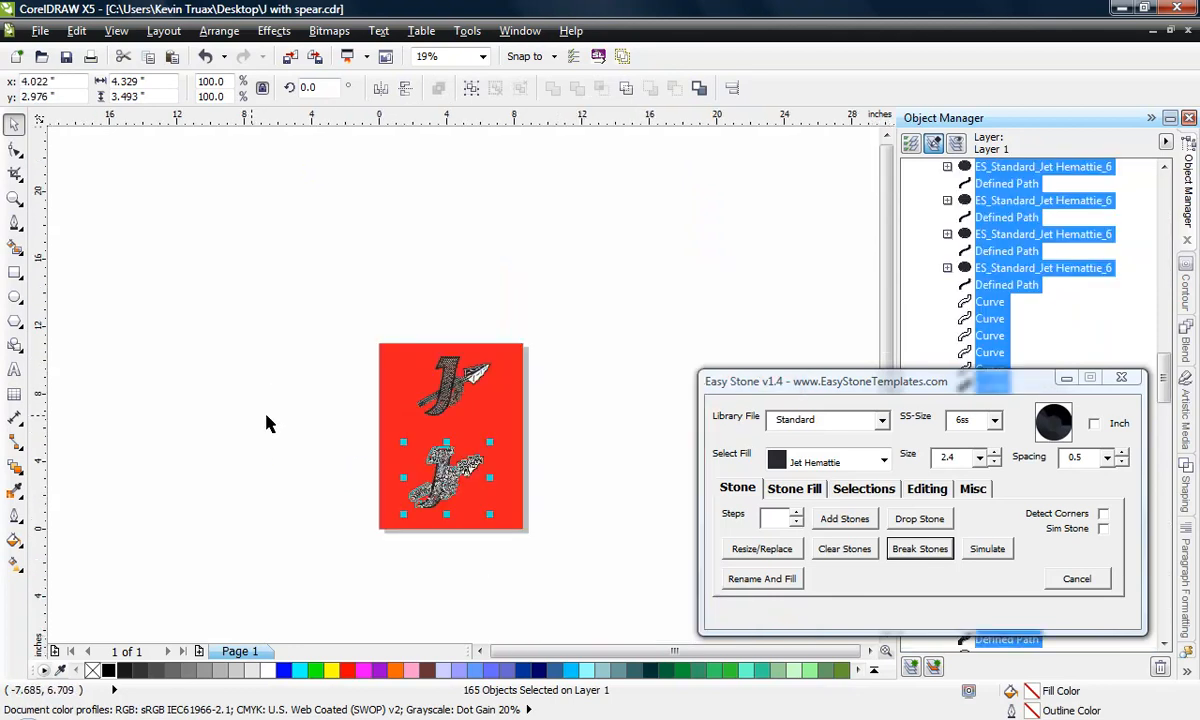
{"action": "scroll", "coordinate": [441, 472], "scroll_direction": "up", "scroll_amount": 2}
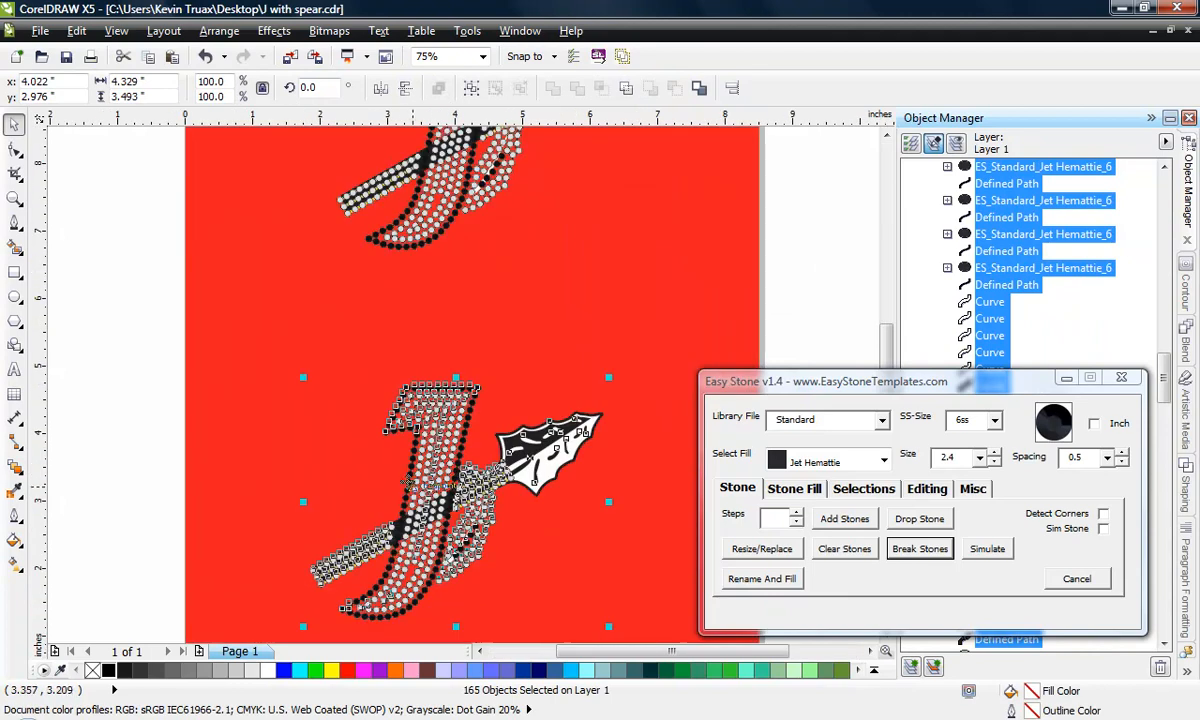
{"action": "scroll", "coordinate": [400, 380], "scroll_direction": "down", "scroll_amount": 1}
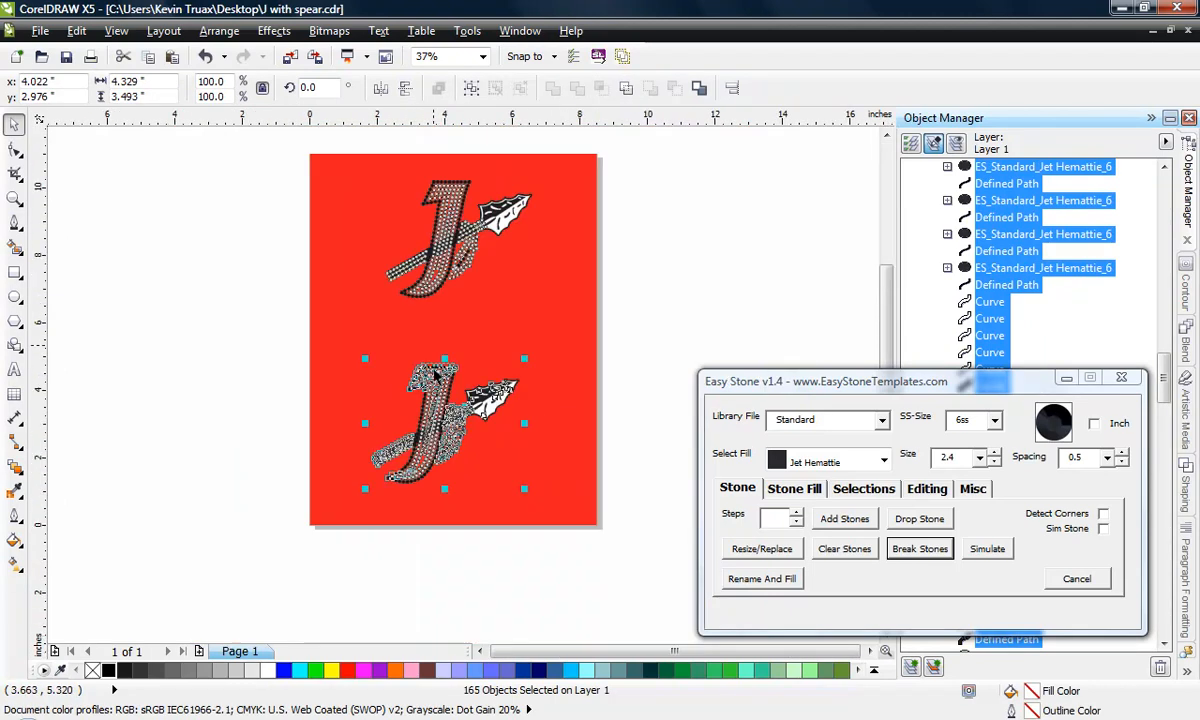
{"action": "scroll", "coordinate": [437, 509], "scroll_direction": "up", "scroll_amount": 1}
{"action": "left_click", "coordinate": [460, 578]}
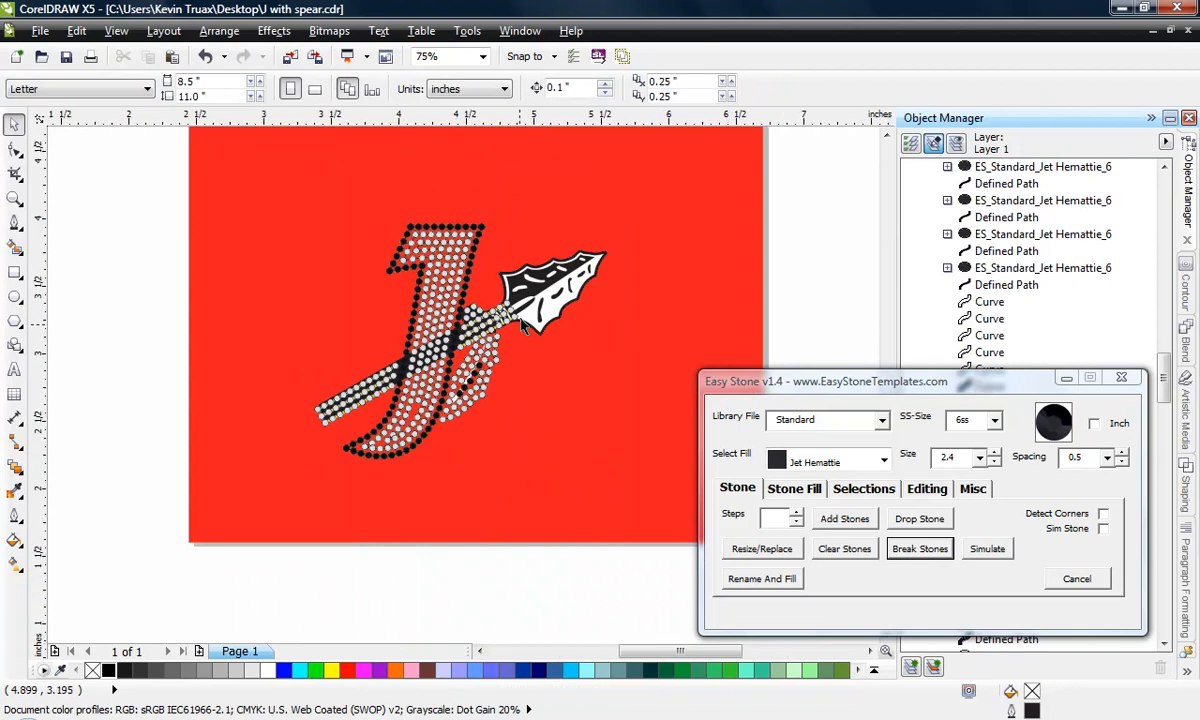
Step: On the lower copy, delete the nodes at the tail end of the black spear curve with the Shape tool
{"action": "scroll", "coordinate": [548, 265], "scroll_direction": "up", "scroll_amount": 1}
{"action": "left_click", "coordinate": [532, 324]}
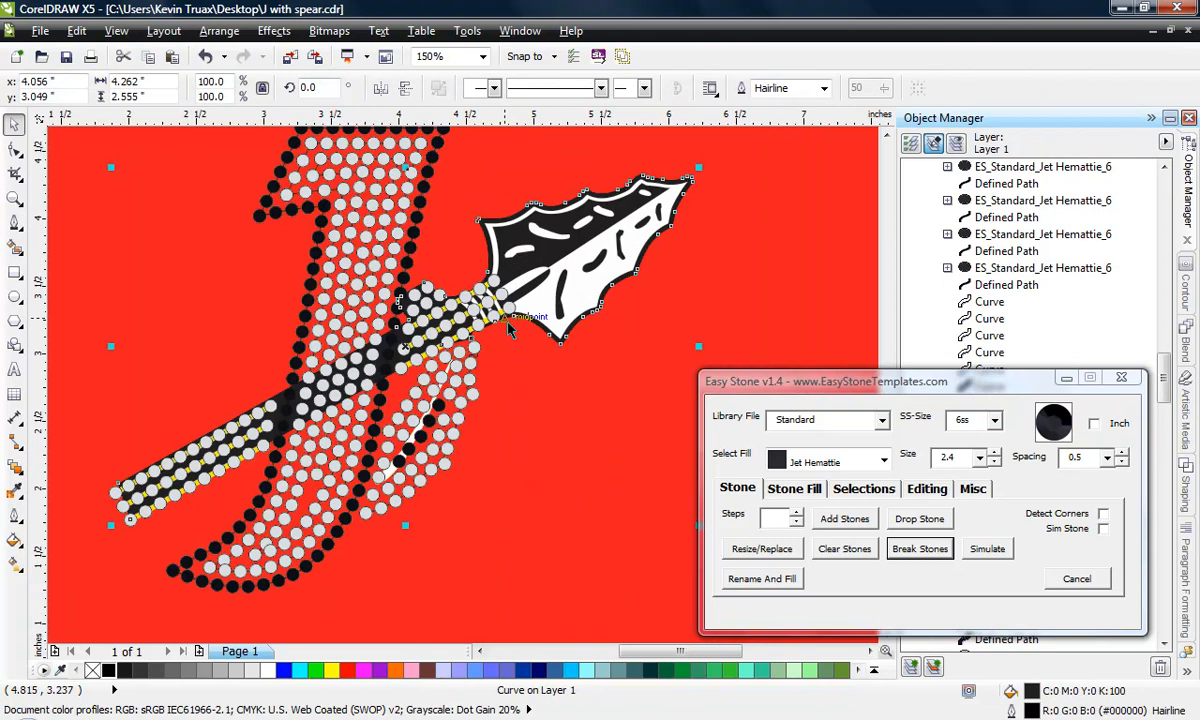
{"action": "left_click", "coordinate": [14, 149]}
{"action": "left_click_drag", "start_coordinate": [172, 550], "coordinate": [176, 551]}
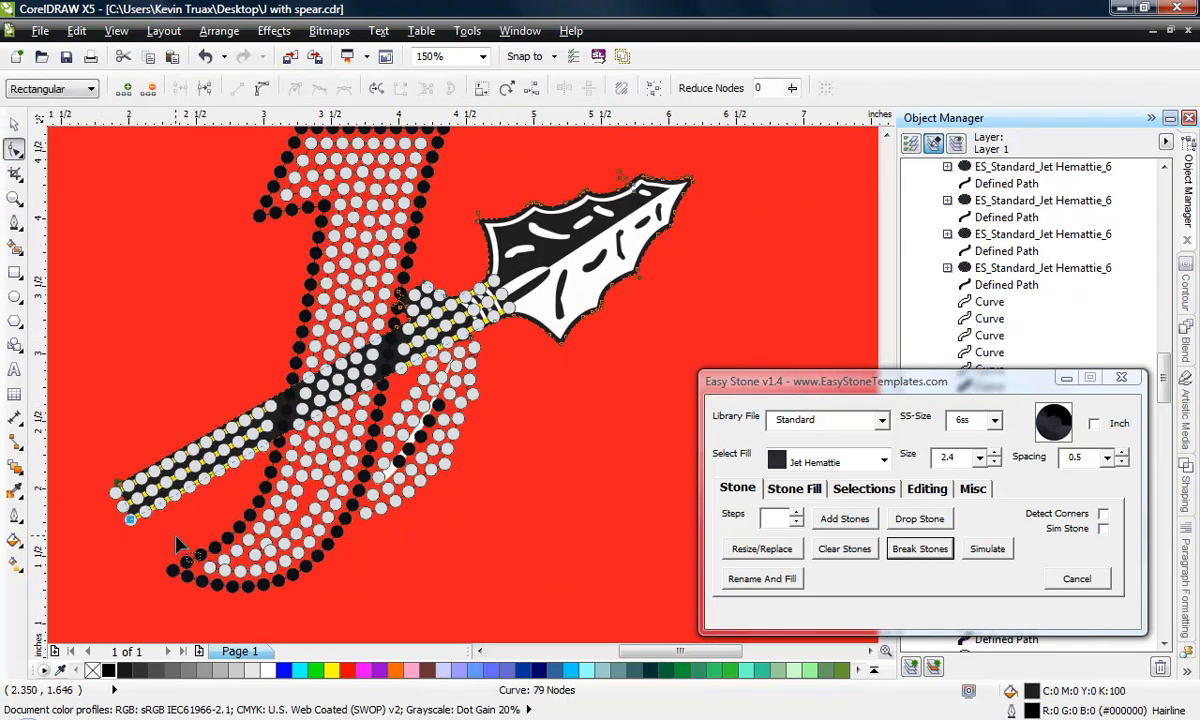
{"action": "key", "text": "Delete"}
Step: Delete the black spear curve's nodes along the shaft behind the J and remove the leftover shaft sliver
{"action": "left_click_drag", "start_coordinate": [322, 478], "coordinate": [322, 476]}
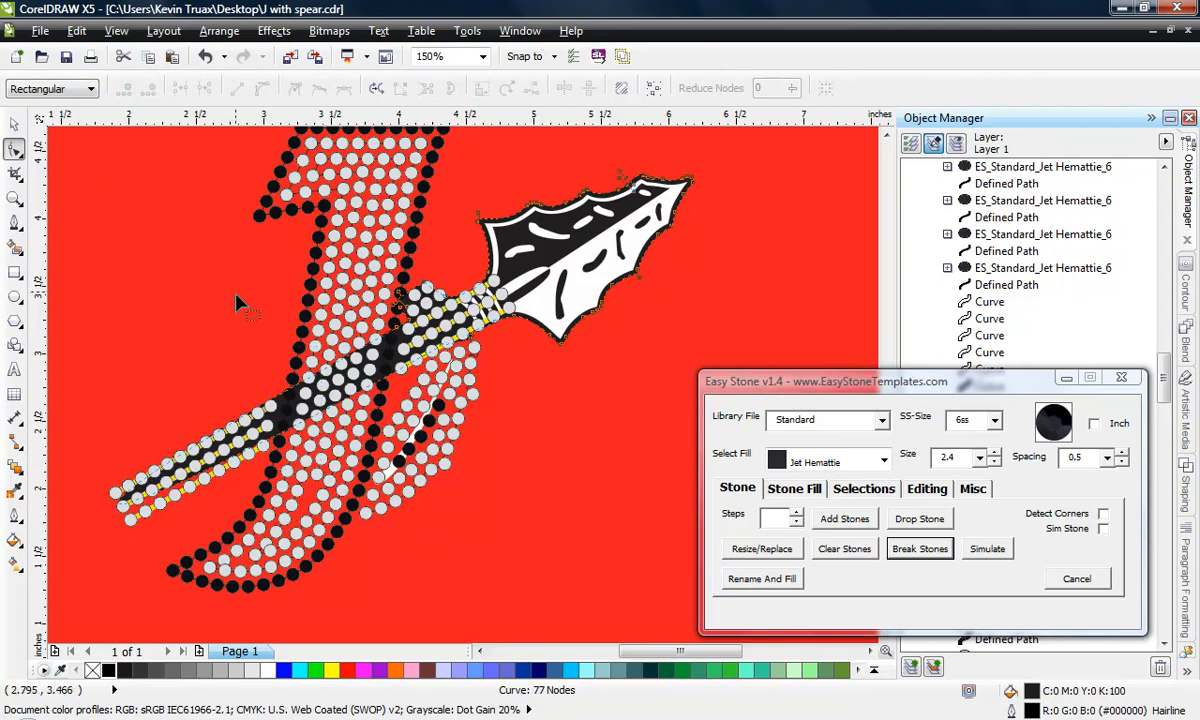
{"action": "left_click_drag", "start_coordinate": [396, 390], "coordinate": [396, 388]}
{"action": "left_click_drag", "start_coordinate": [230, 295], "coordinate": [437, 386]}
{"action": "key", "text": "Delete"}
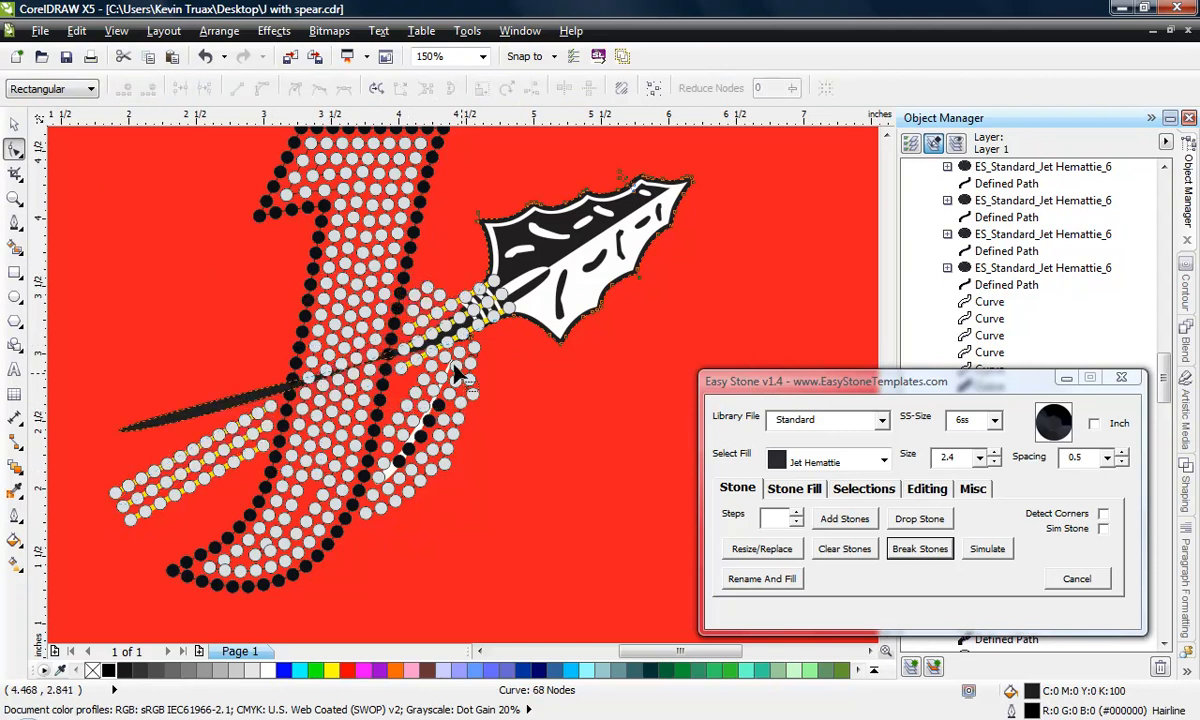
{"action": "right_click", "coordinate": [250, 376]}
{"action": "left_click", "coordinate": [296, 456]}
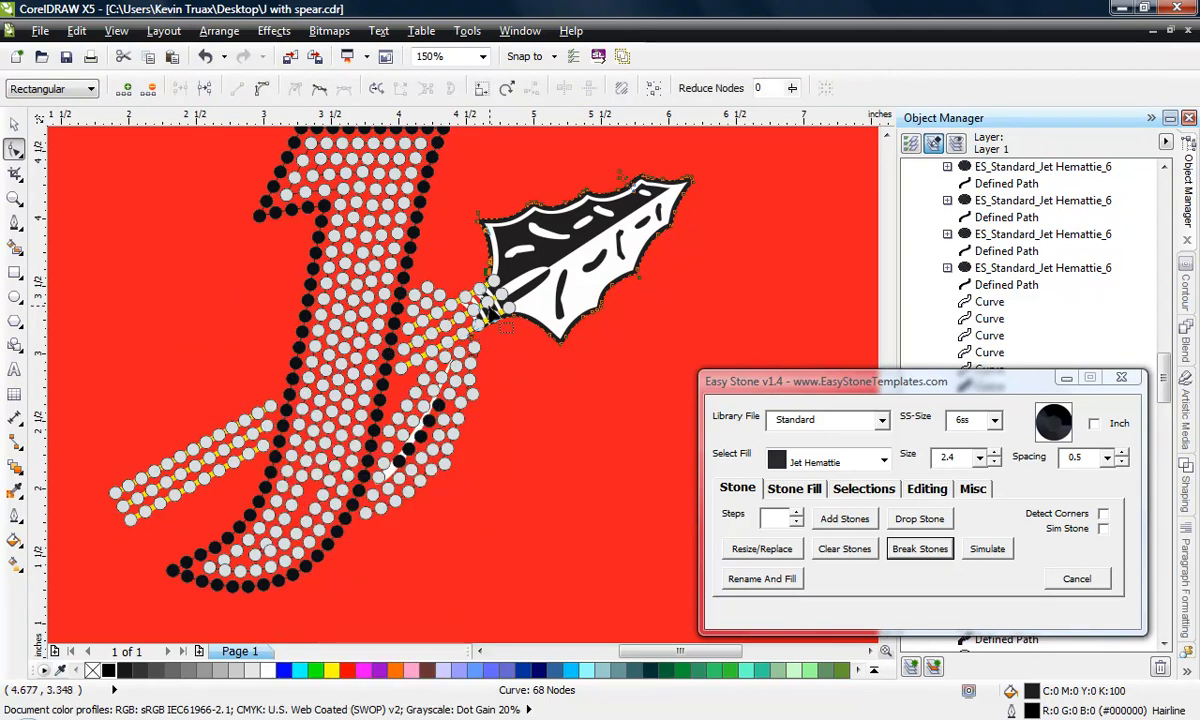
Step: Delete the two leftover nodes of the black spear curve where the shaft meets the base of the spearhead
{"action": "scroll", "coordinate": [500, 322], "scroll_direction": "up", "scroll_amount": 2}
{"action": "double_click", "coordinate": [420, 432]}
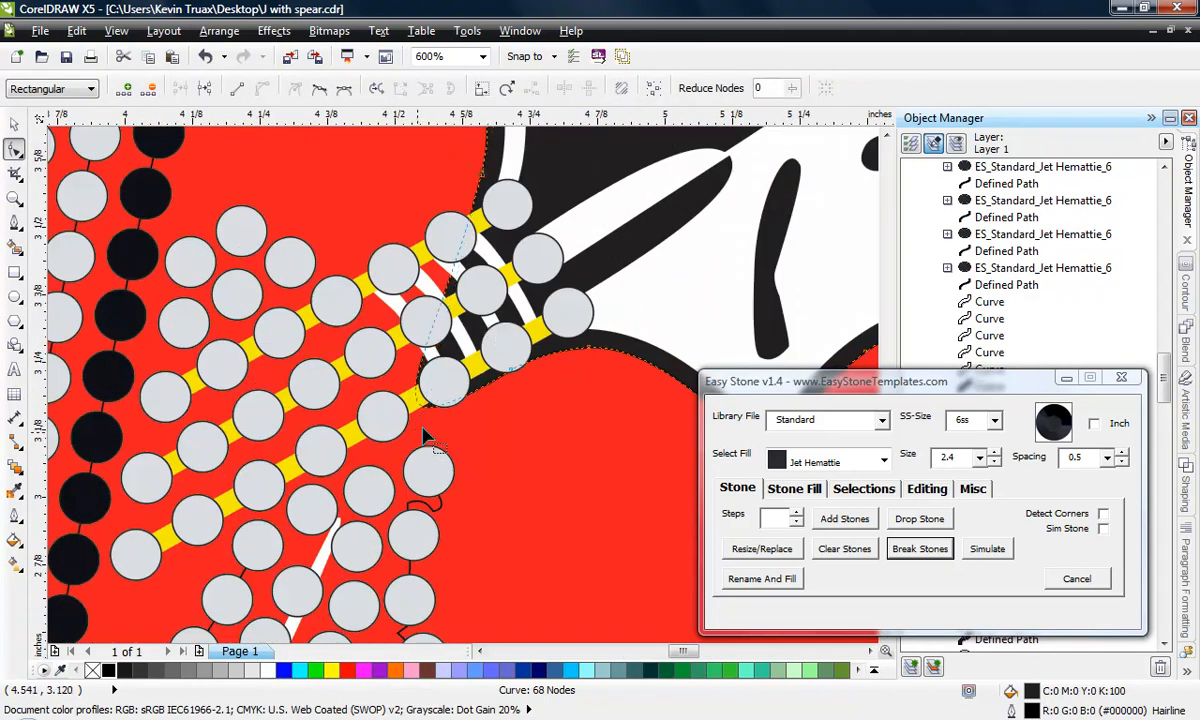
{"action": "right_click", "coordinate": [428, 412]}
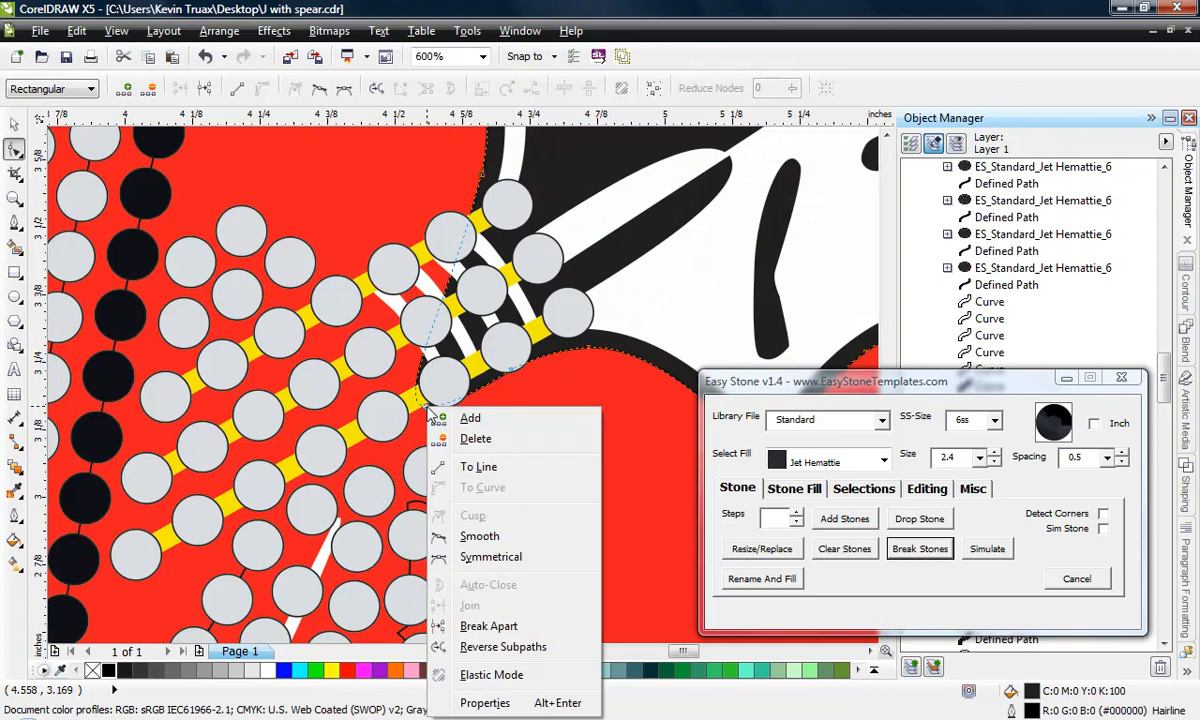
{"action": "left_click", "coordinate": [468, 436]}
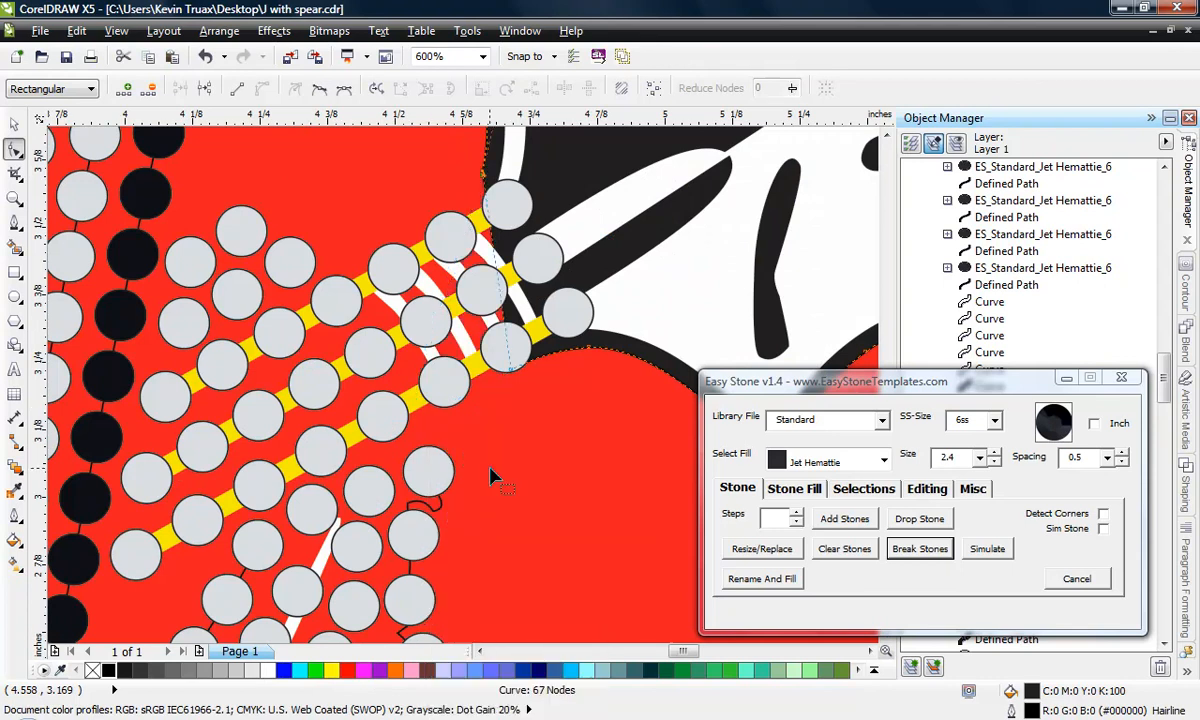
{"action": "double_click", "coordinate": [510, 346]}
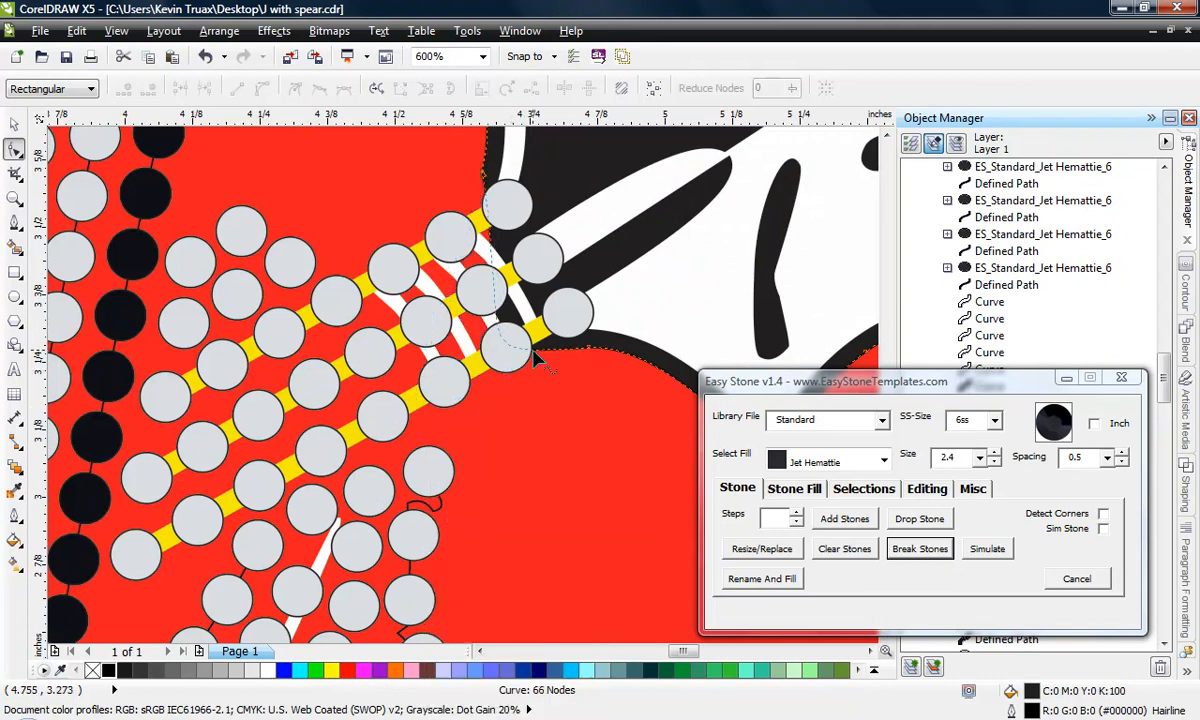
Step: Convert the curved segment closing the black spearhead's base into a straight line and deselect the curve
{"action": "left_click", "coordinate": [537, 355]}
{"action": "right_click", "coordinate": [535, 350]}
{"action": "left_click", "coordinate": [605, 410]}
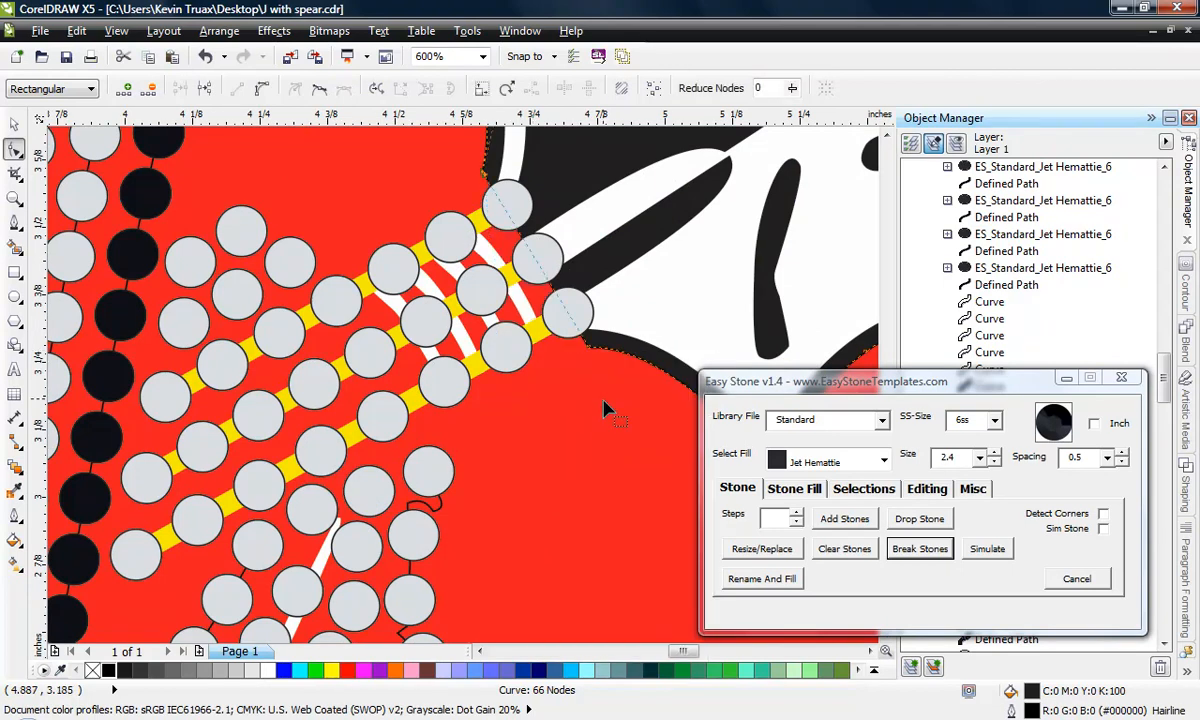
{"action": "scroll", "coordinate": [604, 410], "scroll_direction": "down", "scroll_amount": 2}
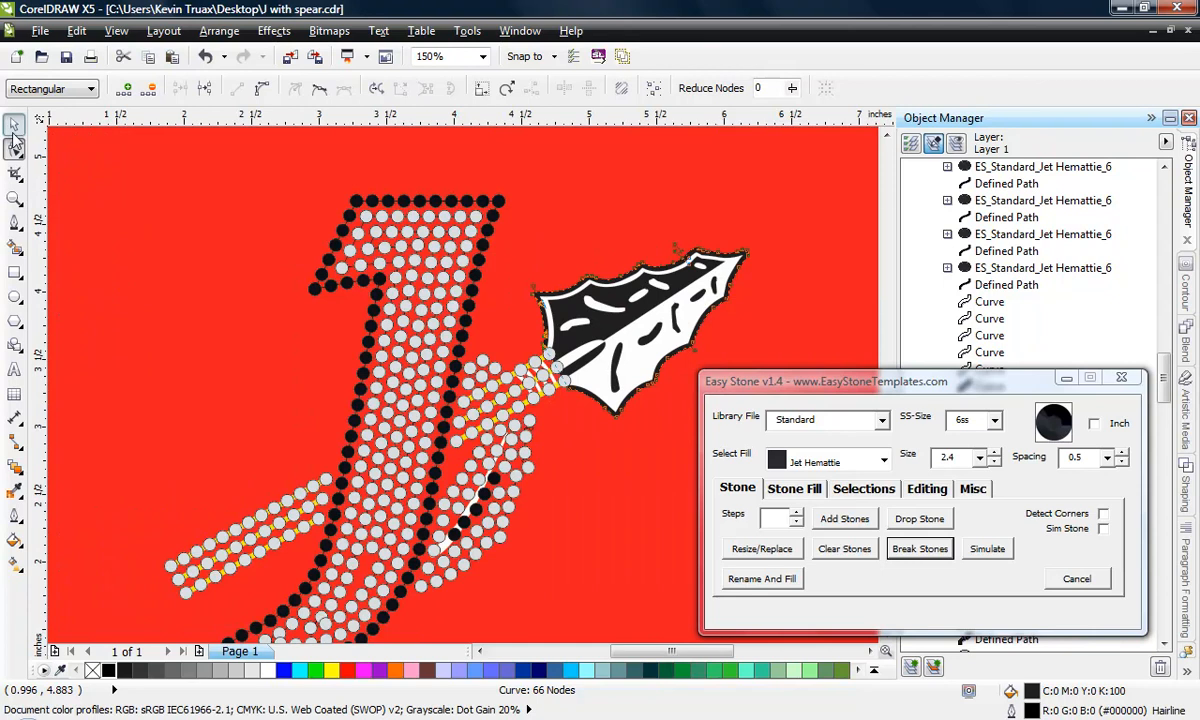
{"action": "left_click", "coordinate": [14, 123]}
{"action": "left_click", "coordinate": [209, 303]}
Step: Remove the outlines from the lower copy's J, shaft and feather stones and break the stones apart
{"action": "scroll", "coordinate": [412, 410], "scroll_direction": "down", "scroll_amount": 1}
{"action": "scroll", "coordinate": [412, 410], "scroll_direction": "up", "scroll_amount": 1}
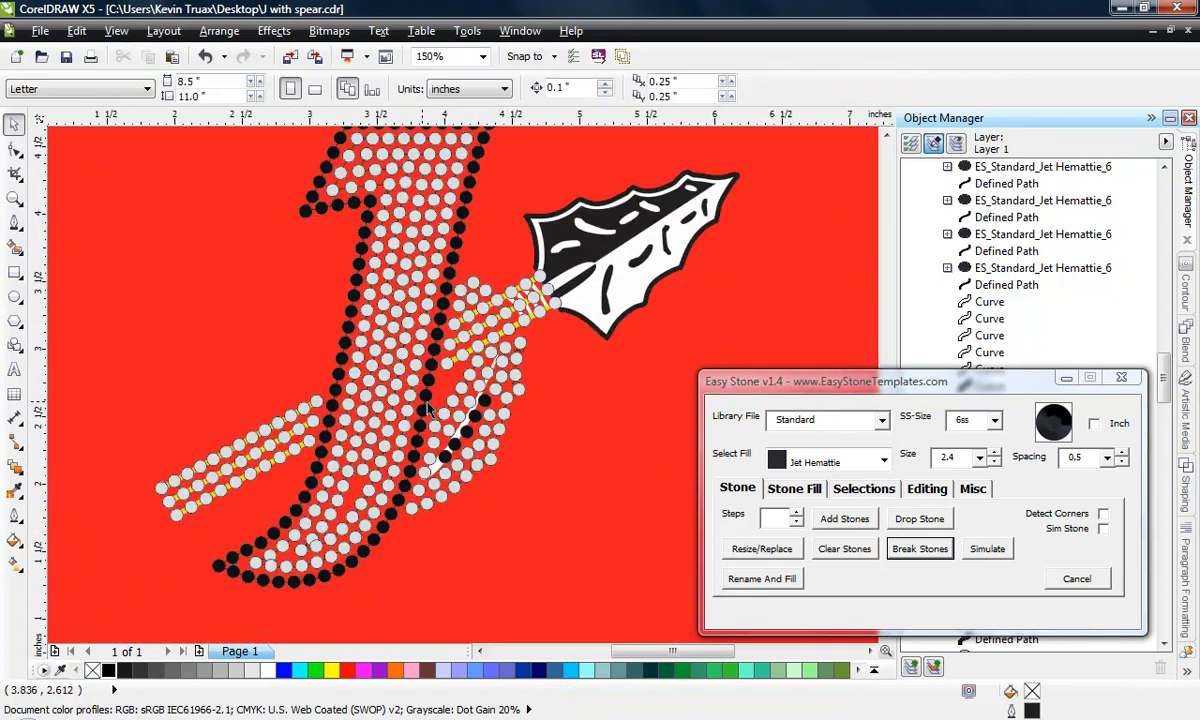
{"action": "scroll", "coordinate": [509, 476], "scroll_direction": "down", "scroll_amount": 1}
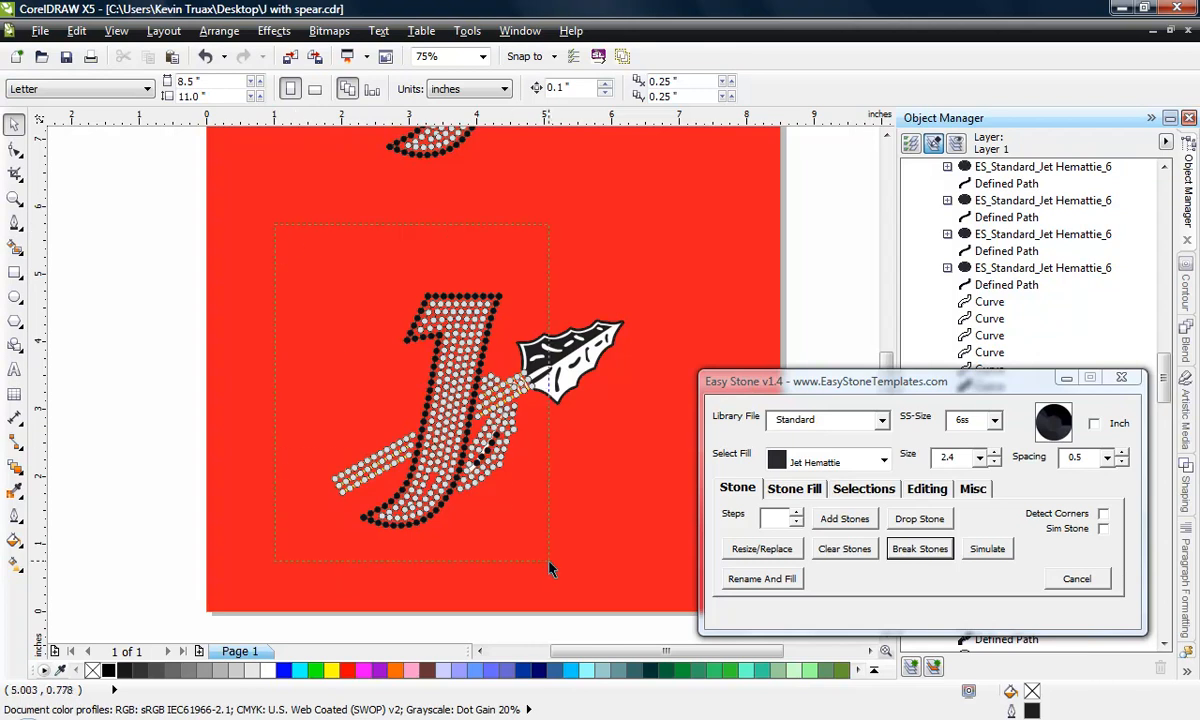
{"action": "left_click_drag", "start_coordinate": [549, 568], "coordinate": [549, 568]}
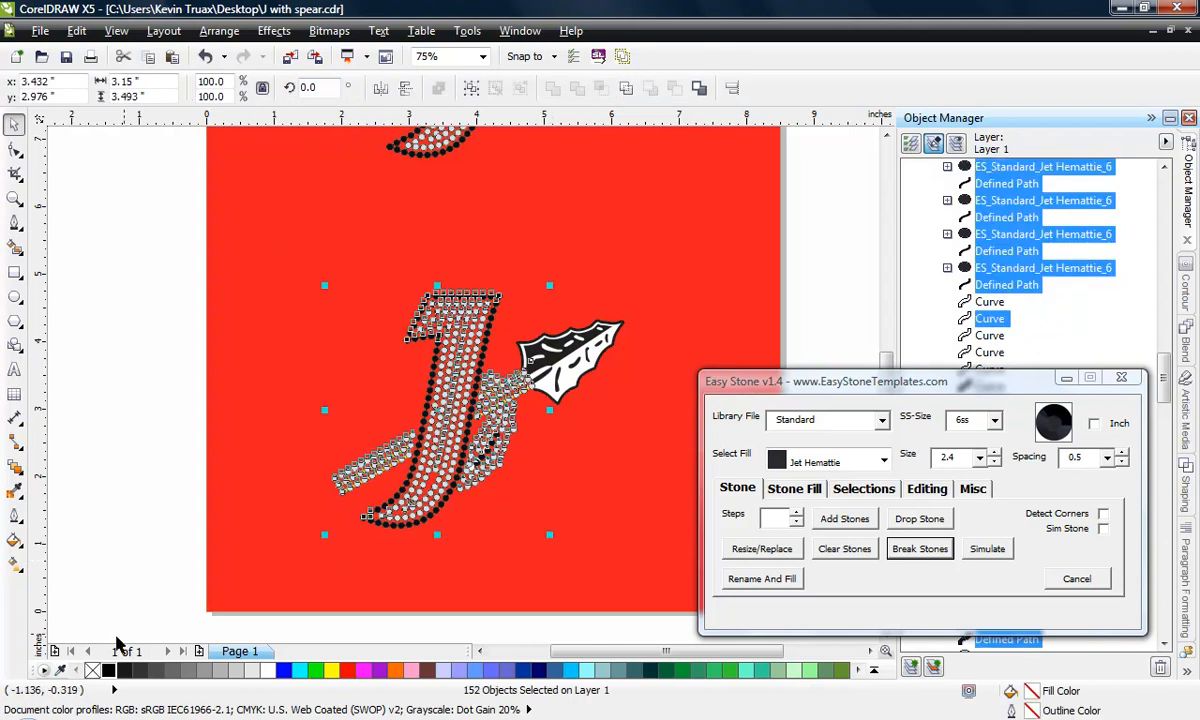
{"action": "right_click", "coordinate": [92, 670]}
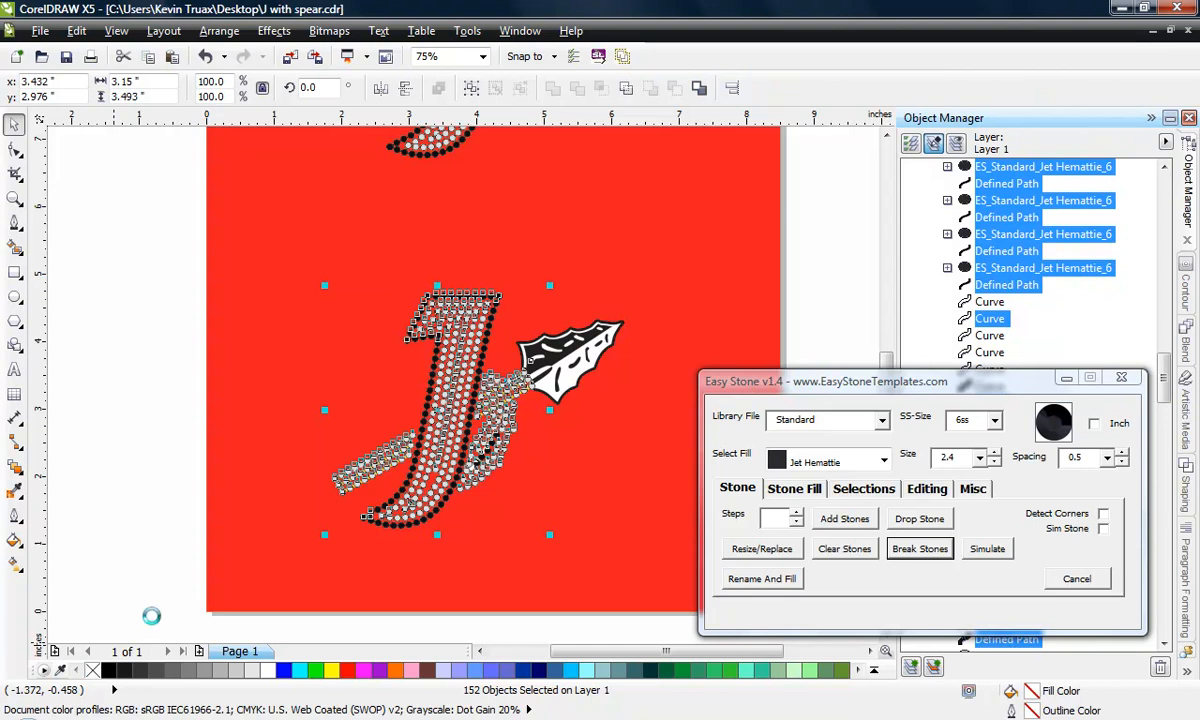
{"action": "left_click", "coordinate": [166, 431]}
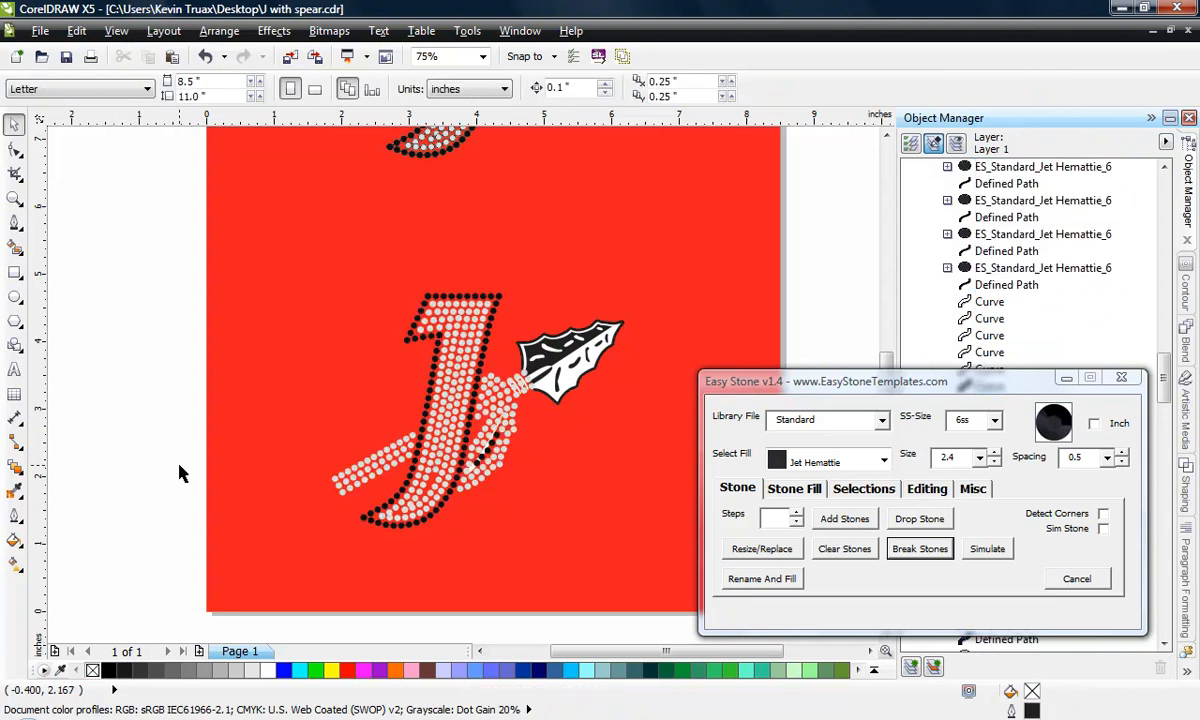
{"action": "left_click_drag", "start_coordinate": [157, 216], "coordinate": [547, 557]}
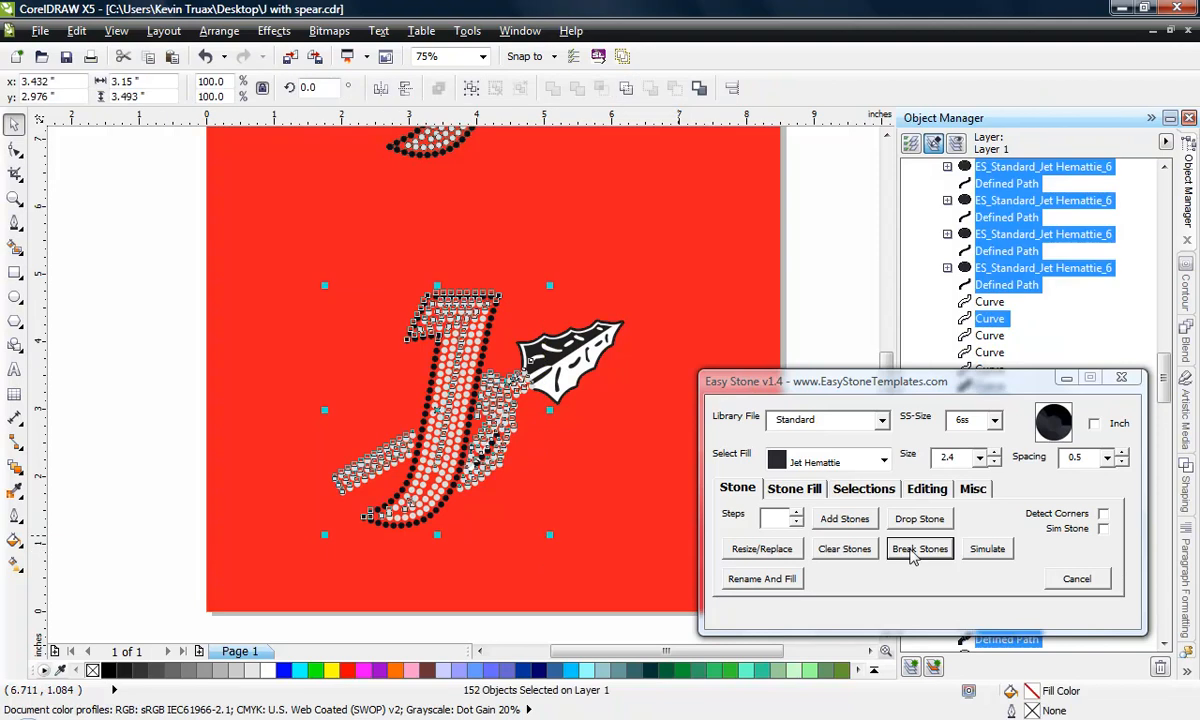
{"action": "left_click", "coordinate": [916, 557]}
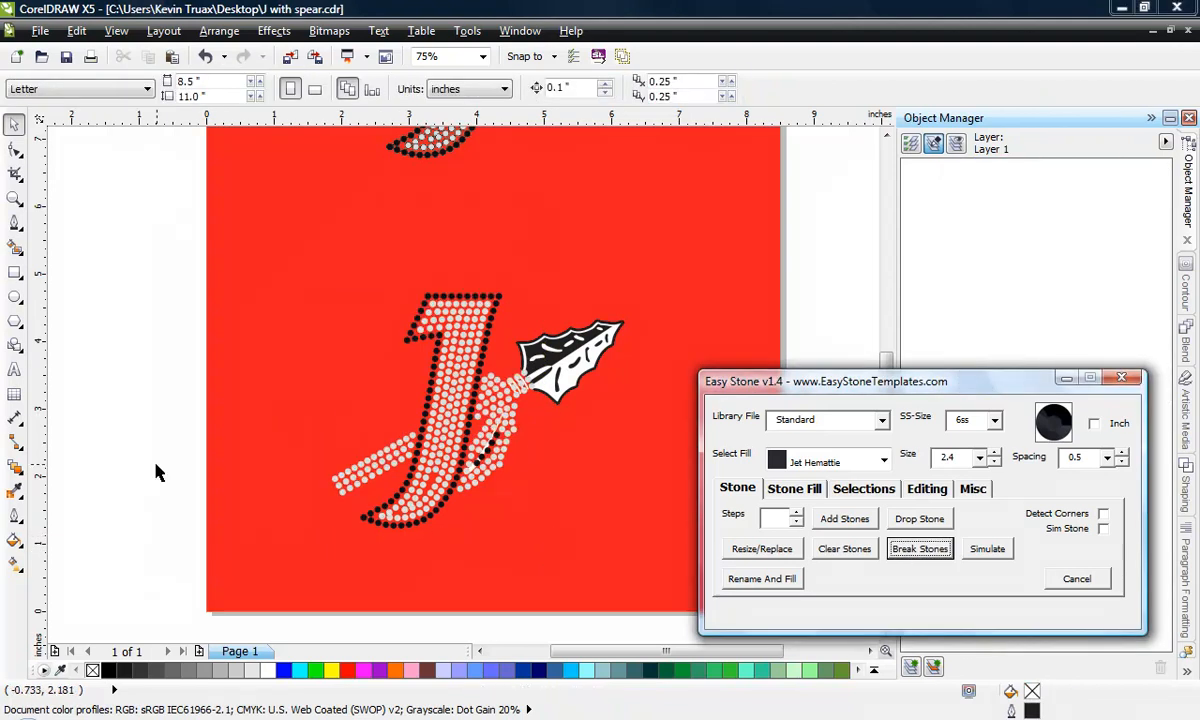
Step: Select only the defined paths among the lower copy's stones and move them off the left side of the page
{"action": "left_click_drag", "start_coordinate": [136, 238], "coordinate": [548, 572]}
{"action": "left_click", "coordinate": [861, 489]}
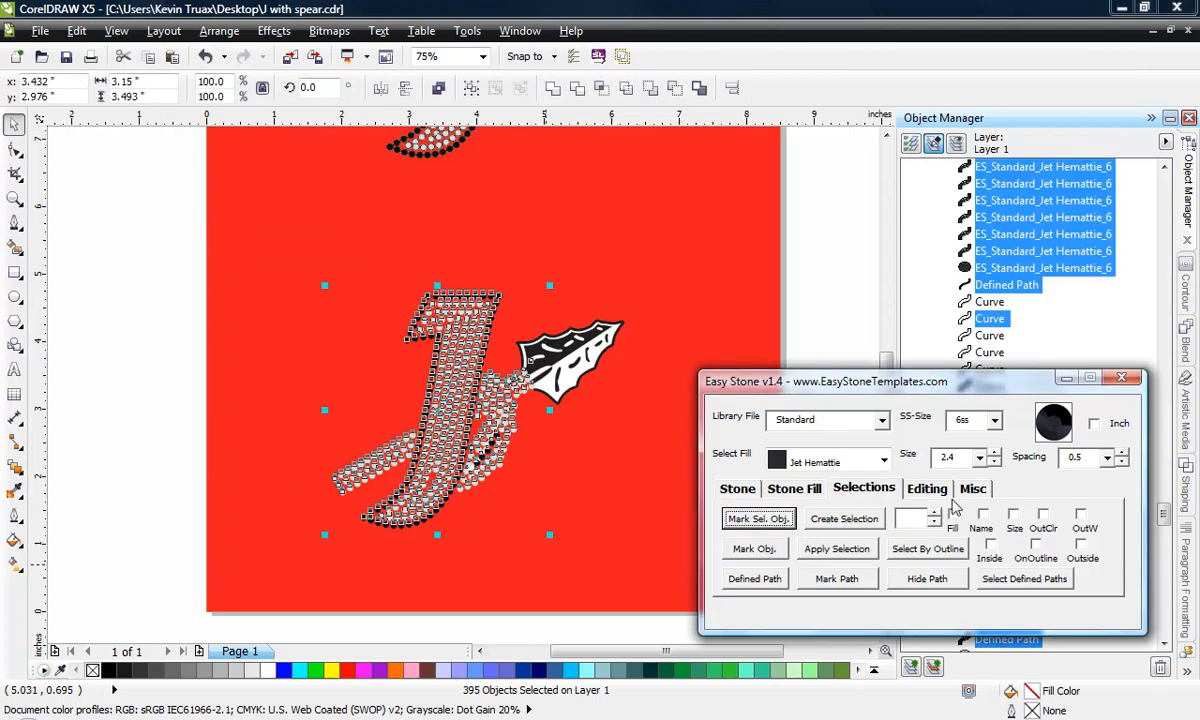
{"action": "left_click", "coordinate": [1012, 582]}
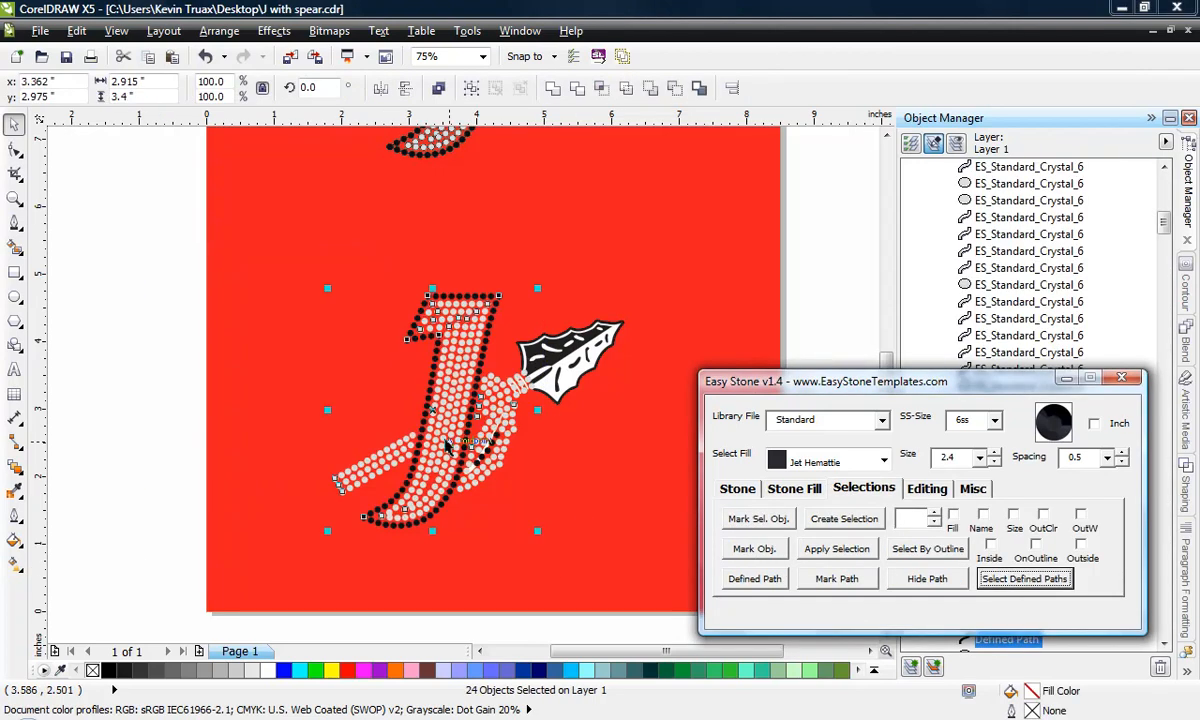
{"action": "left_click_drag", "start_coordinate": [412, 405], "coordinate": [160, 417]}
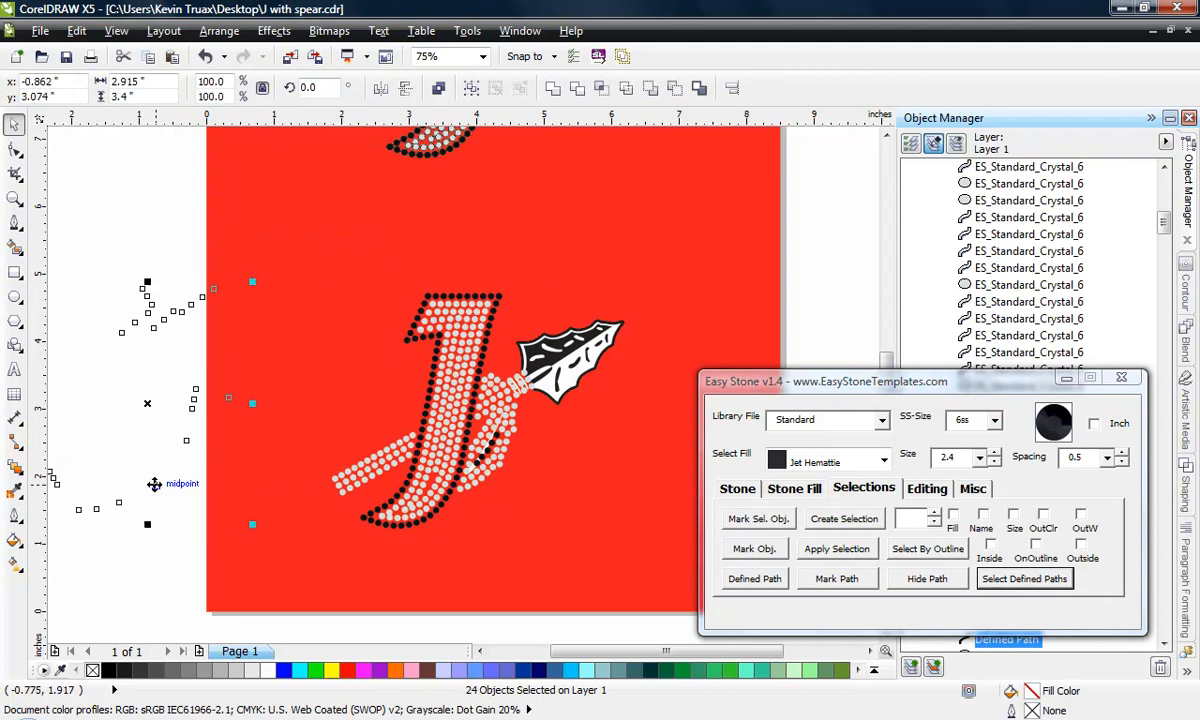
Step: Move the defined paths fully clear of the page and delete them all
{"action": "scroll", "coordinate": [288, 450], "scroll_direction": "down", "scroll_amount": 2}
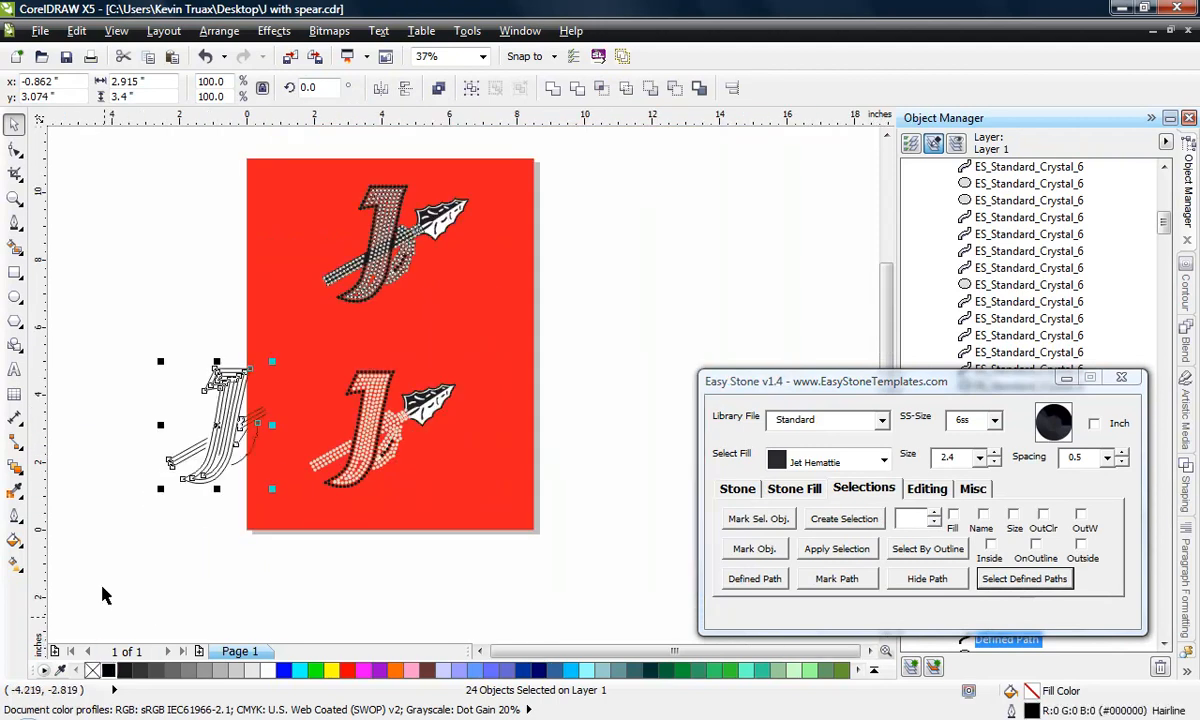
{"action": "scroll", "coordinate": [107, 515], "scroll_direction": "up", "scroll_amount": 2}
{"action": "left_click_drag", "start_coordinate": [325, 342], "coordinate": [235, 417]}
{"action": "left_click", "coordinate": [170, 595]}
{"action": "left_click_drag", "start_coordinate": [81, 203], "coordinate": [362, 572]}
{"action": "key", "text": "Delete"}
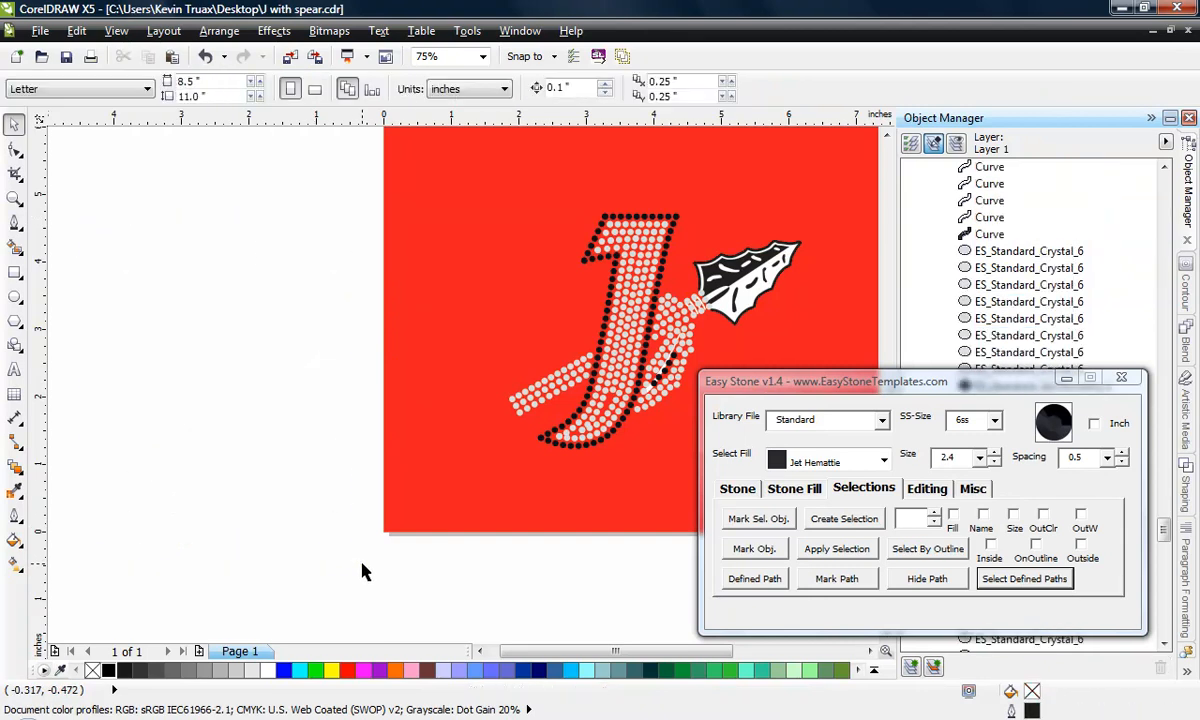
Step: Delete the white vein curve lying beneath the black stones in the lower copy's feather
{"action": "scroll", "coordinate": [670, 378], "scroll_direction": "up", "scroll_amount": 2}
{"action": "scroll", "coordinate": [668, 372], "scroll_direction": "up", "scroll_amount": 2}
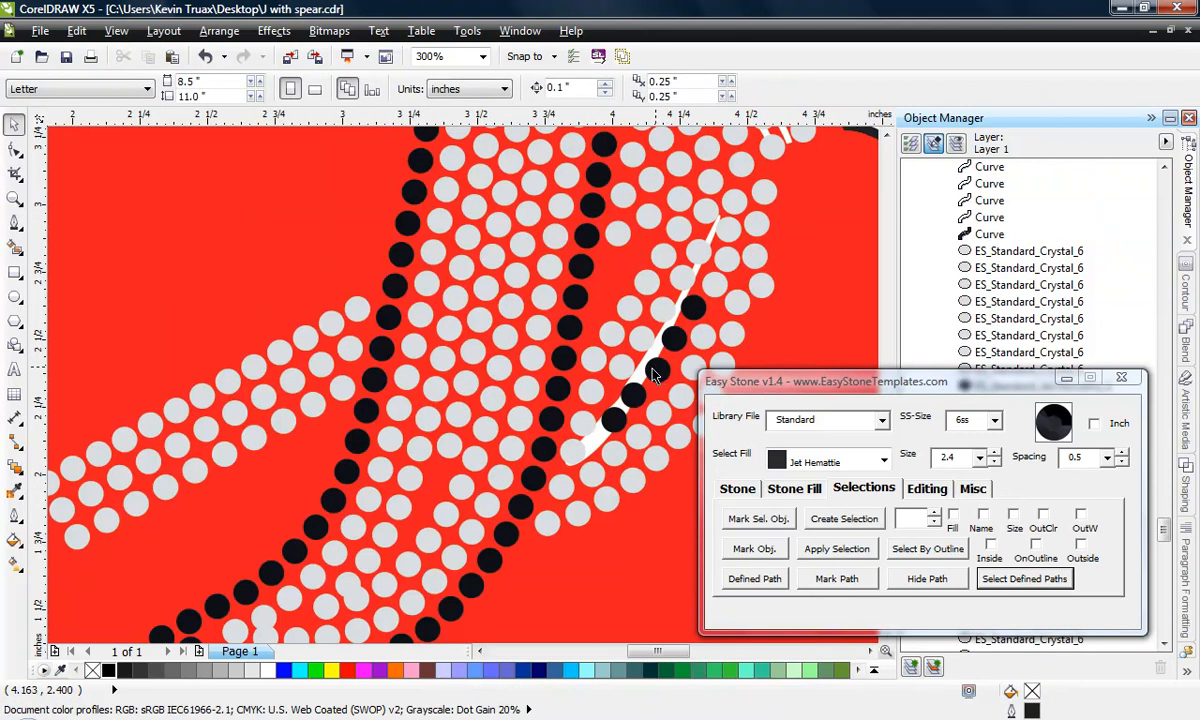
{"action": "scroll", "coordinate": [650, 370], "scroll_direction": "up", "scroll_amount": 2}
{"action": "left_click", "coordinate": [642, 371]}
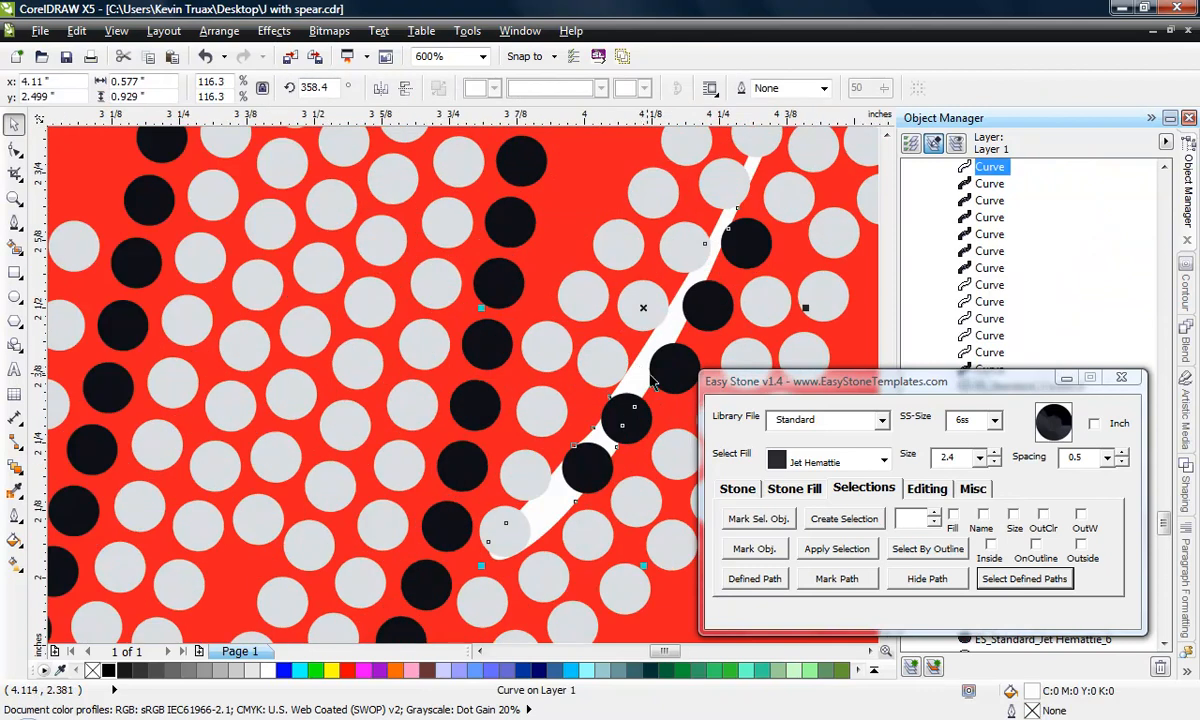
{"action": "key", "text": "Delete"}
Step: Delete the four white band curves crossing the shaft just behind the spearhead
{"action": "scroll", "coordinate": [536, 381], "scroll_direction": "down", "scroll_amount": 4}
{"action": "scroll", "coordinate": [556, 338], "scroll_direction": "up", "scroll_amount": 2}
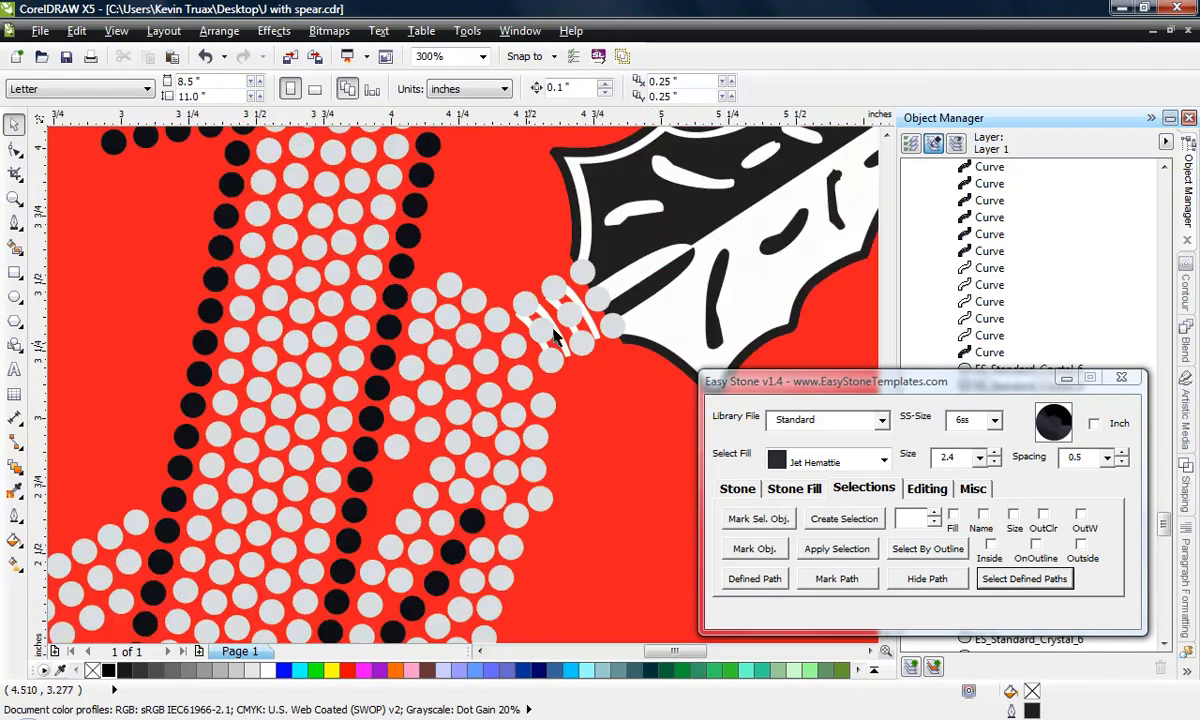
{"action": "scroll", "coordinate": [556, 338], "scroll_direction": "up", "scroll_amount": 1}
{"action": "left_click", "coordinate": [571, 290]}
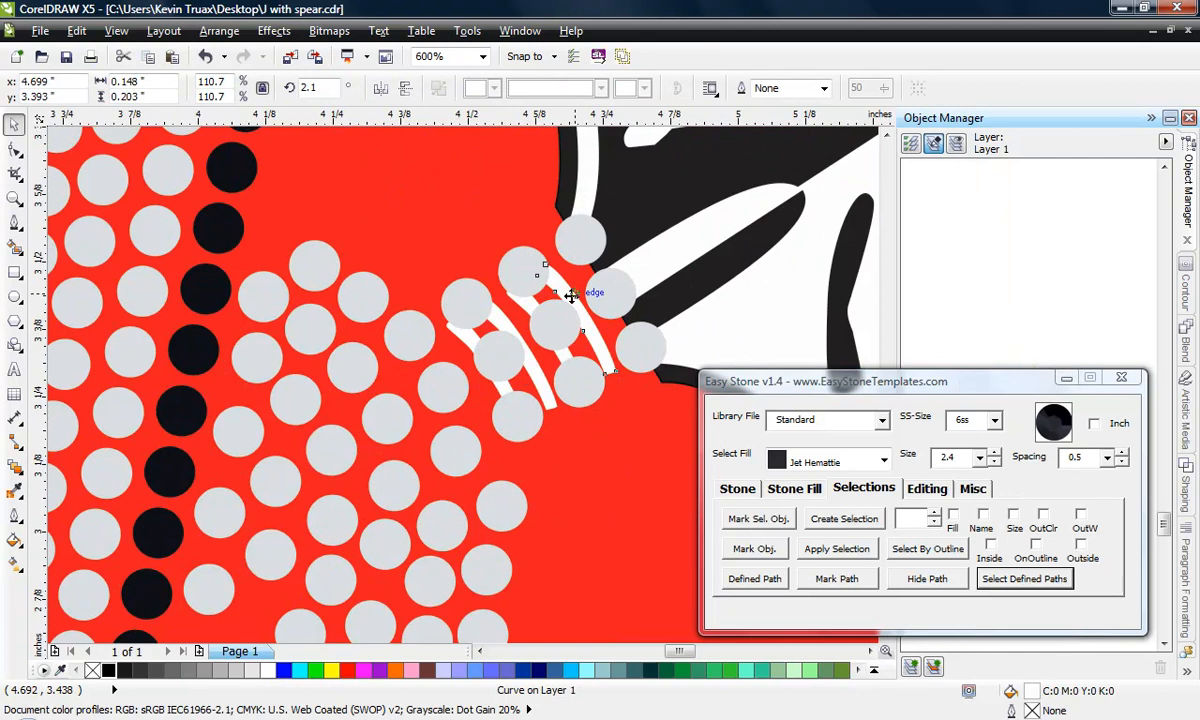
{"action": "key", "text": "Delete"}
{"action": "left_click", "coordinate": [530, 305]}
{"action": "key", "text": "Delete"}
{"action": "left_click", "coordinate": [470, 296]}
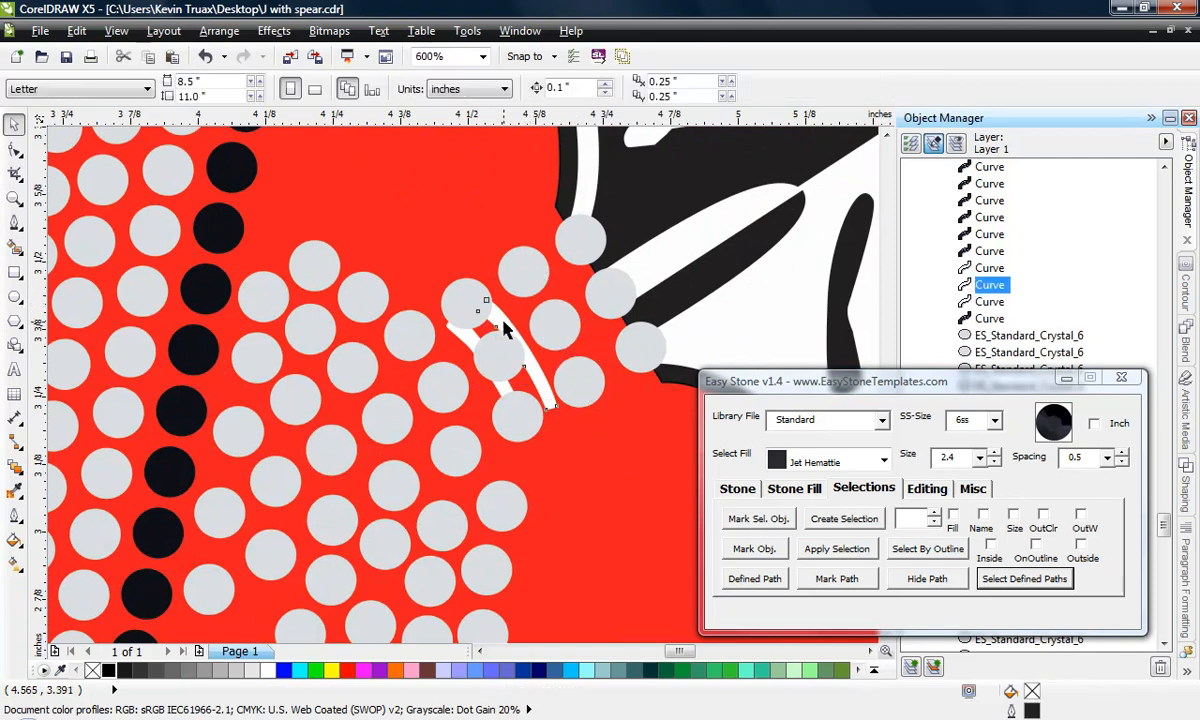
{"action": "key", "text": "Delete"}
{"action": "left_click", "coordinate": [465, 335]}
{"action": "key", "text": "Delete"}
Step: Rename and fill the three crystal stones at the spearhead's base as Jet Hemattie
{"action": "left_click", "coordinate": [572, 243]}
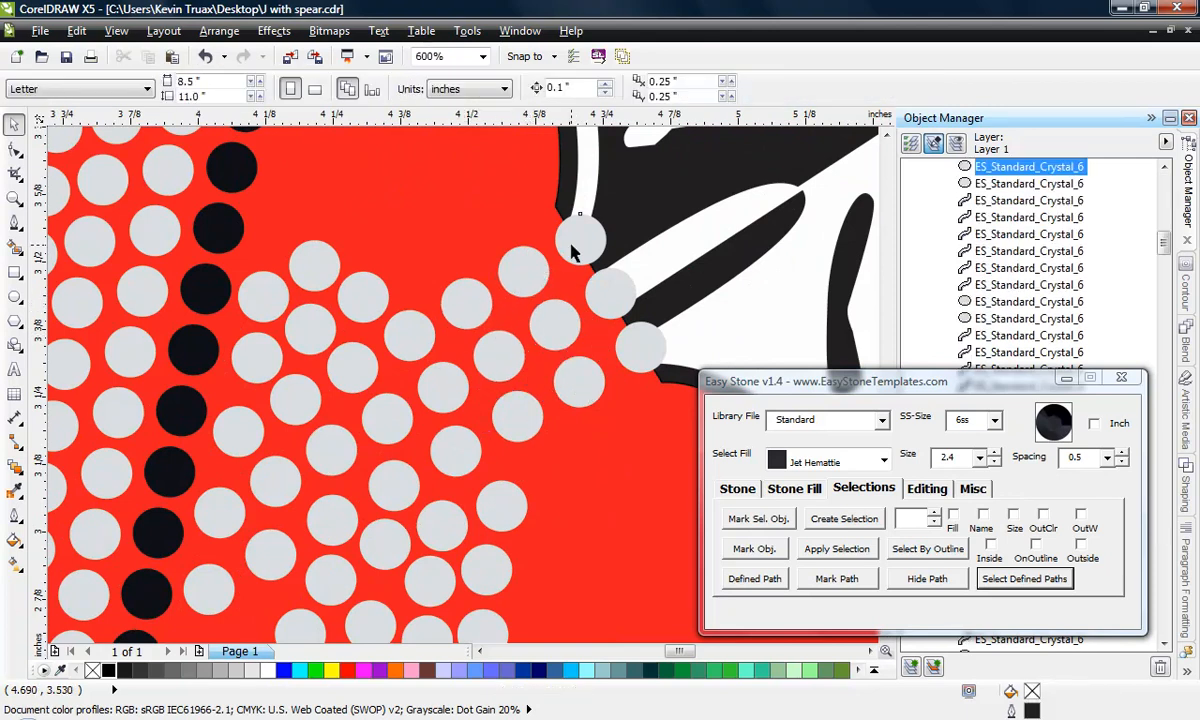
{"action": "left_click", "coordinate": [605, 297], "text": "shift"}
{"action": "left_click", "coordinate": [638, 340], "text": "shift"}
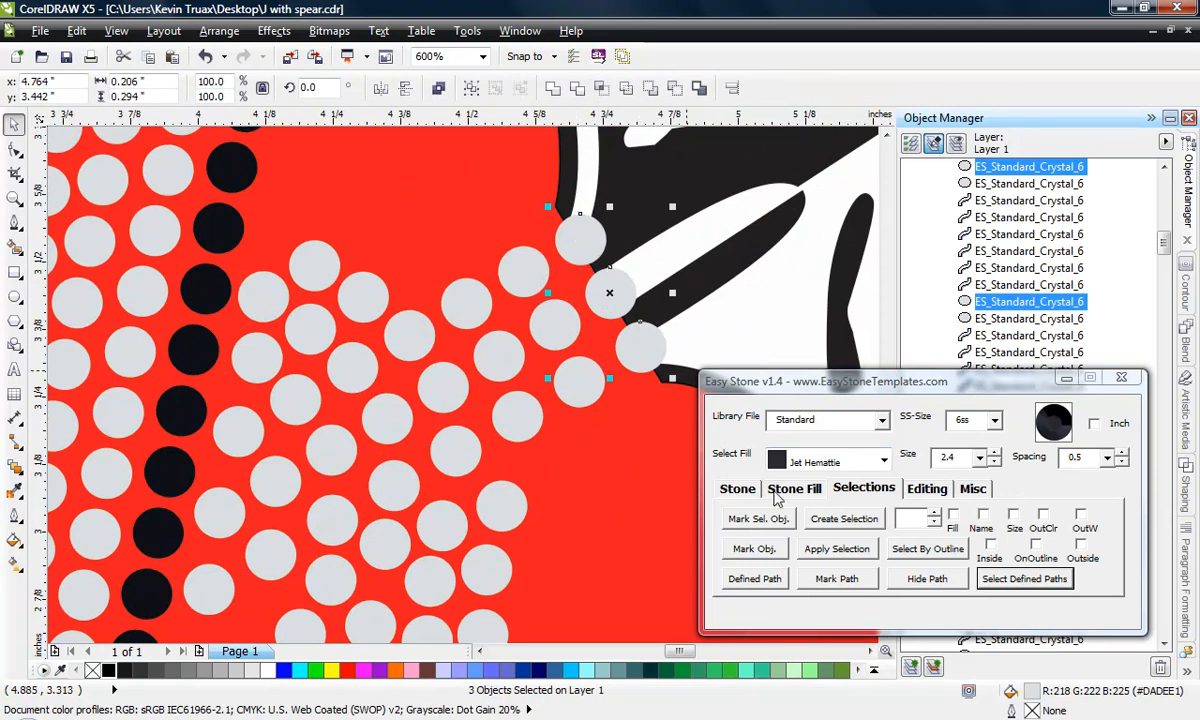
{"action": "left_click", "coordinate": [728, 489]}
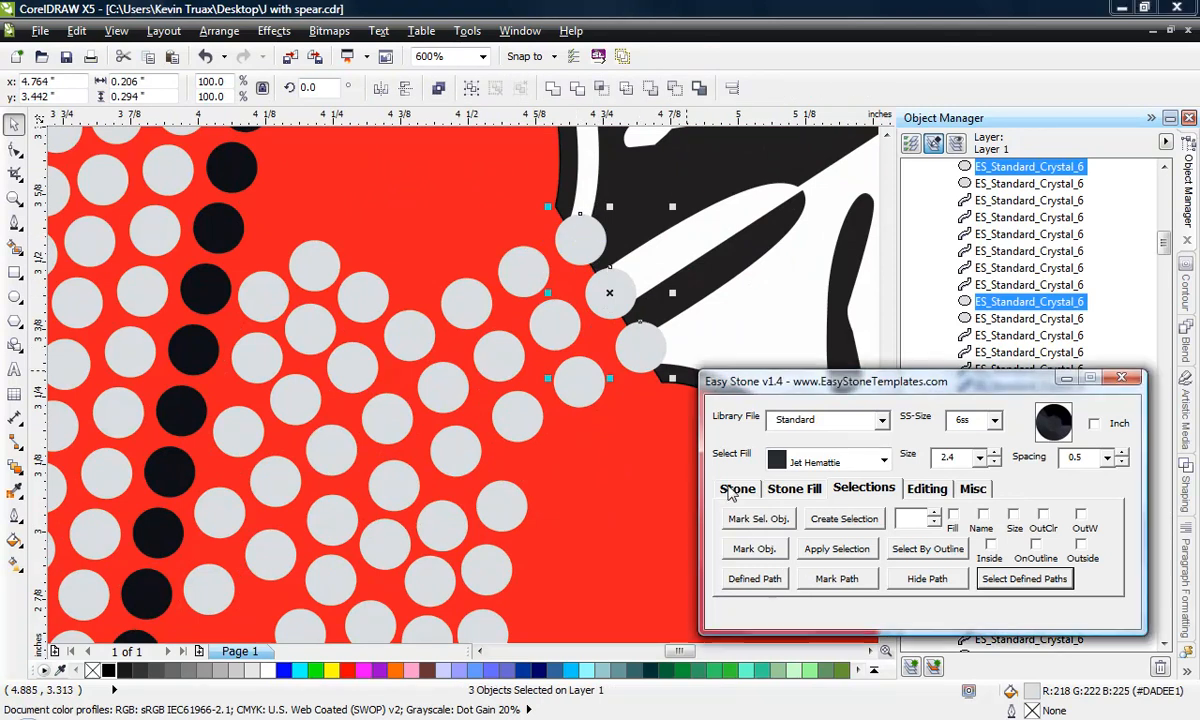
{"action": "left_click", "coordinate": [763, 580]}
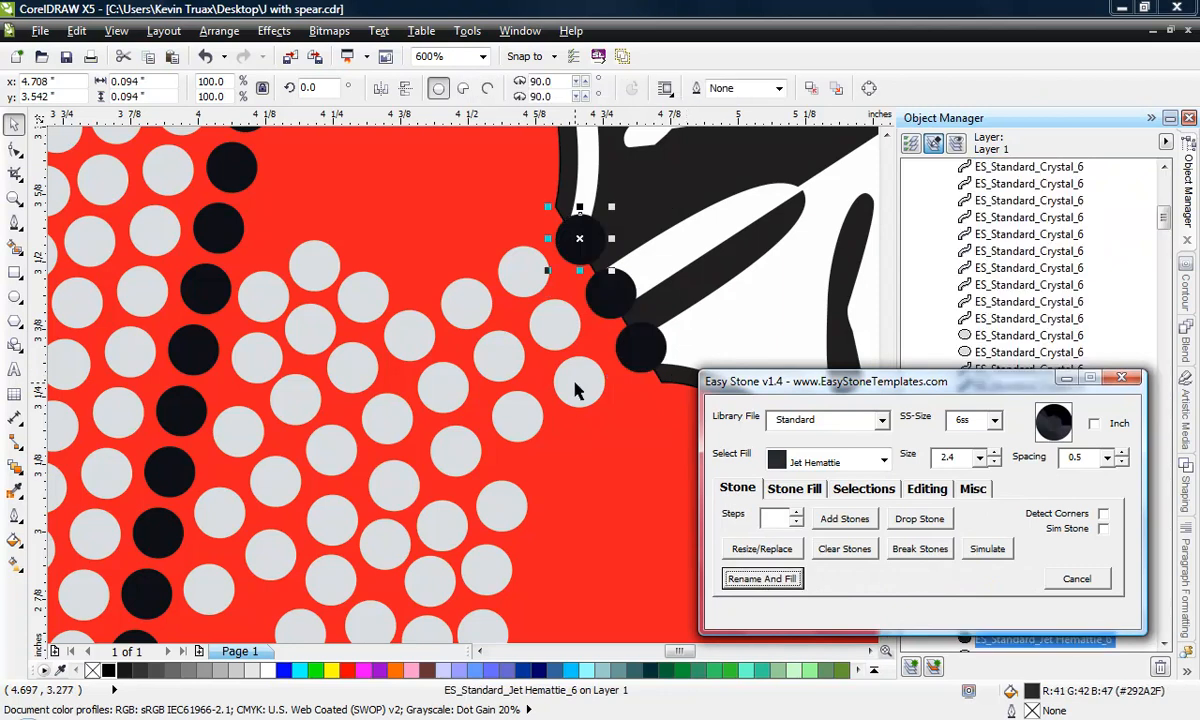
Step: Change the row of three shaft stones where the feather meets the bands to Jet Hemattie
{"action": "left_click", "coordinate": [478, 306]}
{"action": "left_click", "coordinate": [490, 356], "text": "shift"}
{"action": "left_click", "coordinate": [524, 419], "text": "shift"}
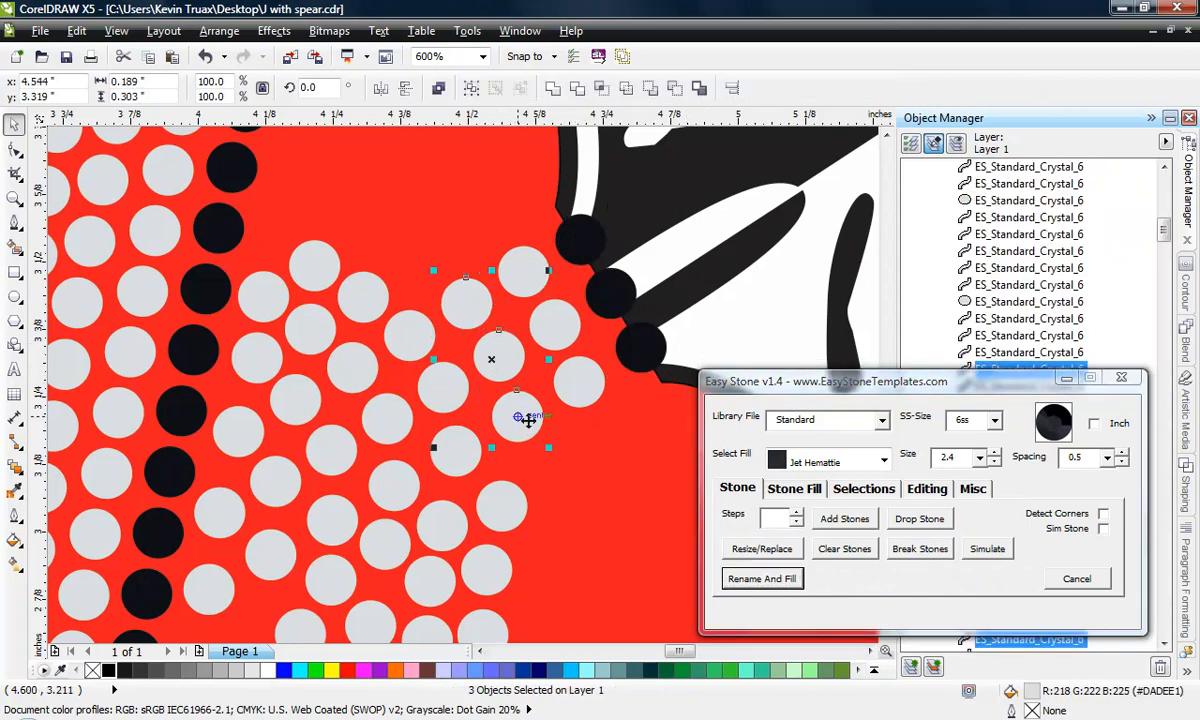
{"action": "left_click", "coordinate": [757, 580]}
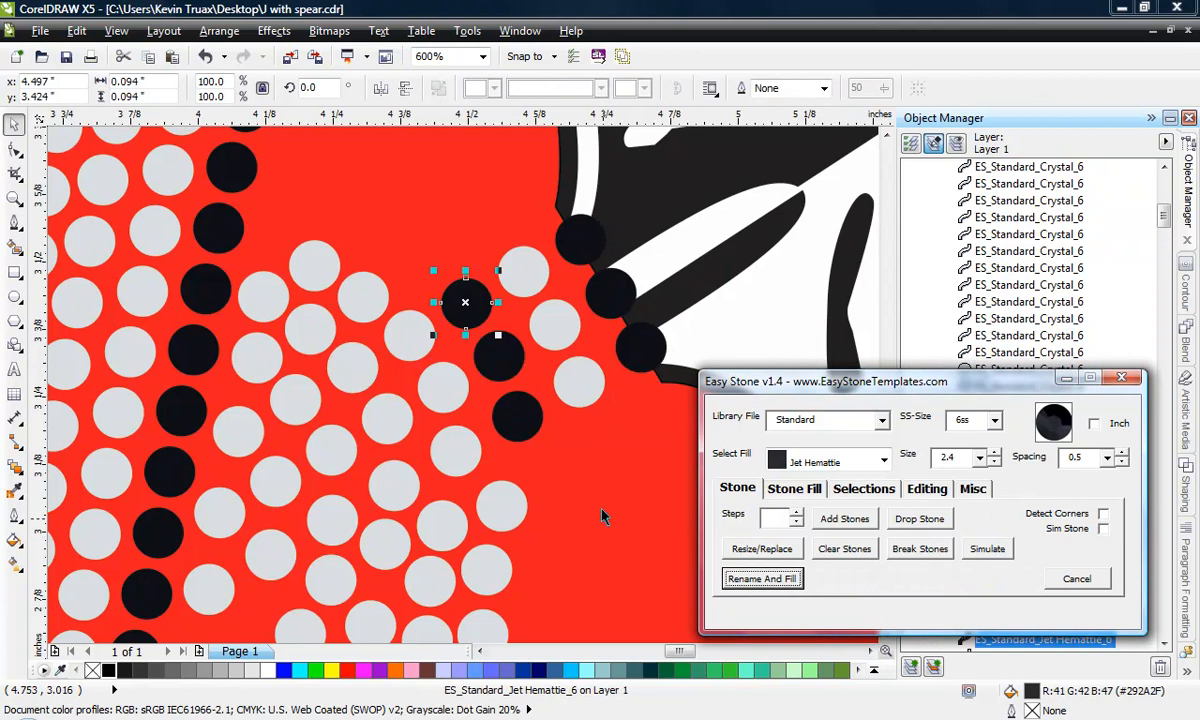
Step: Pull two crystal stones away from the feather's outer edge and fit one back below the neighbouring stones
{"action": "scroll", "coordinate": [583, 413], "scroll_direction": "down", "scroll_amount": 1}
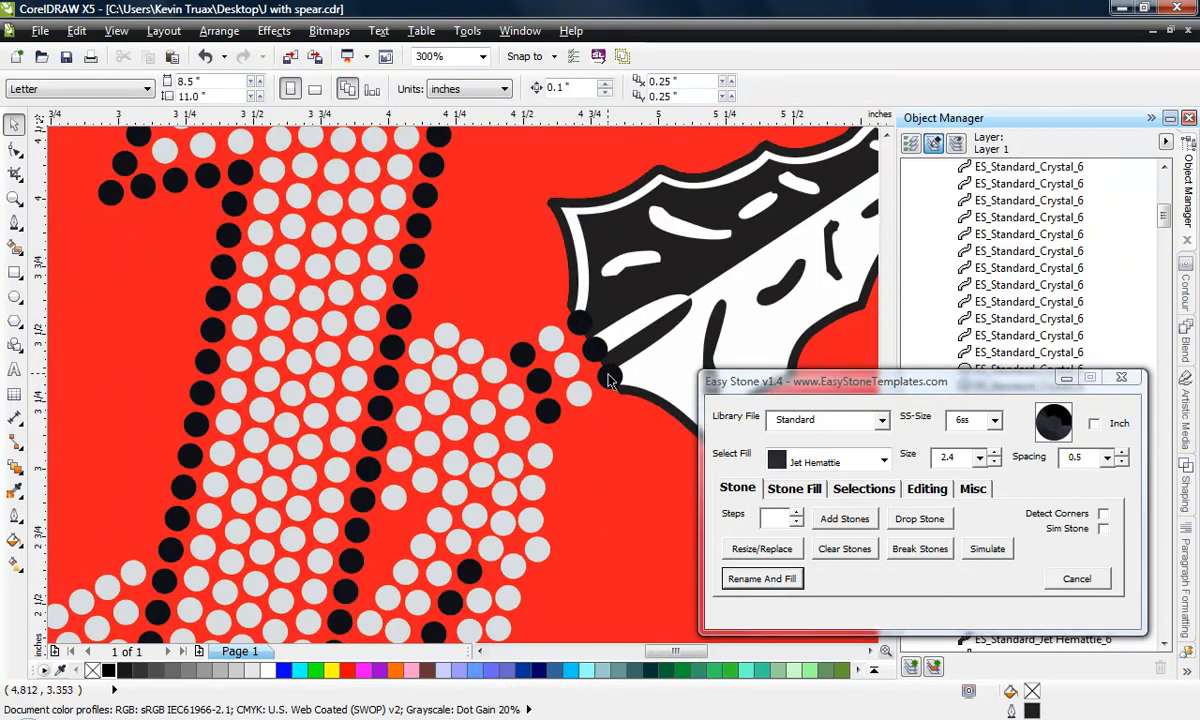
{"action": "scroll", "coordinate": [607, 296], "scroll_direction": "down", "scroll_amount": 1}
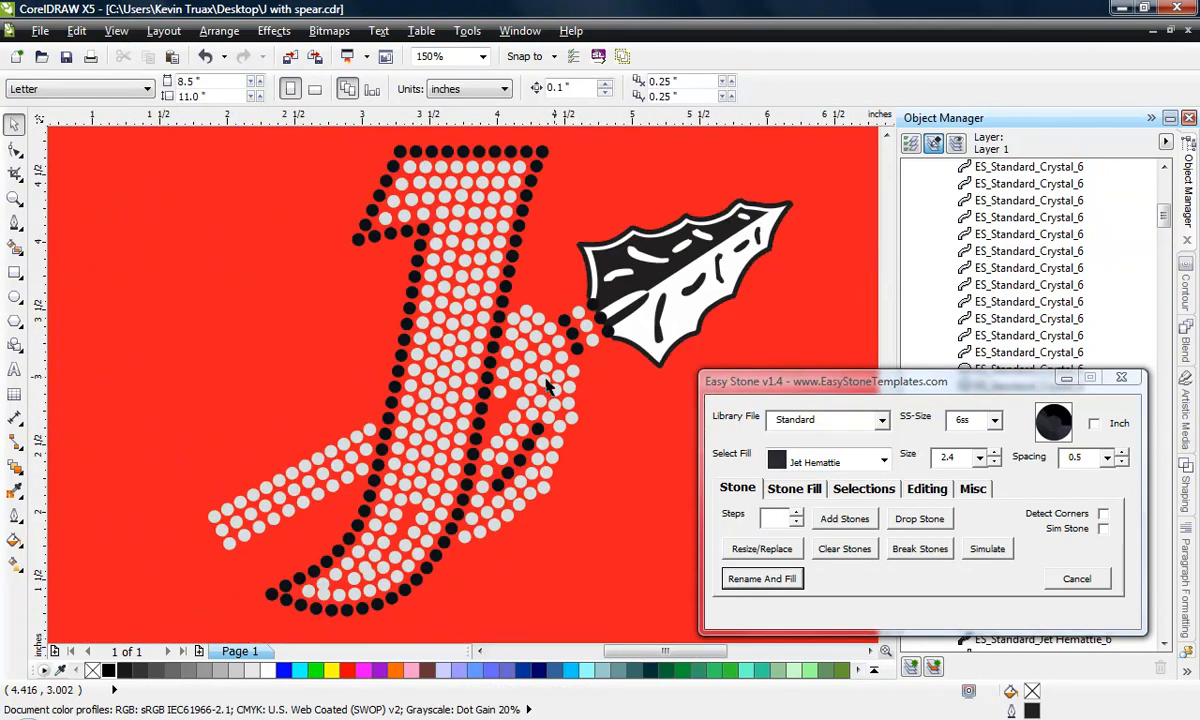
{"action": "scroll", "coordinate": [563, 458], "scroll_direction": "up", "scroll_amount": 3}
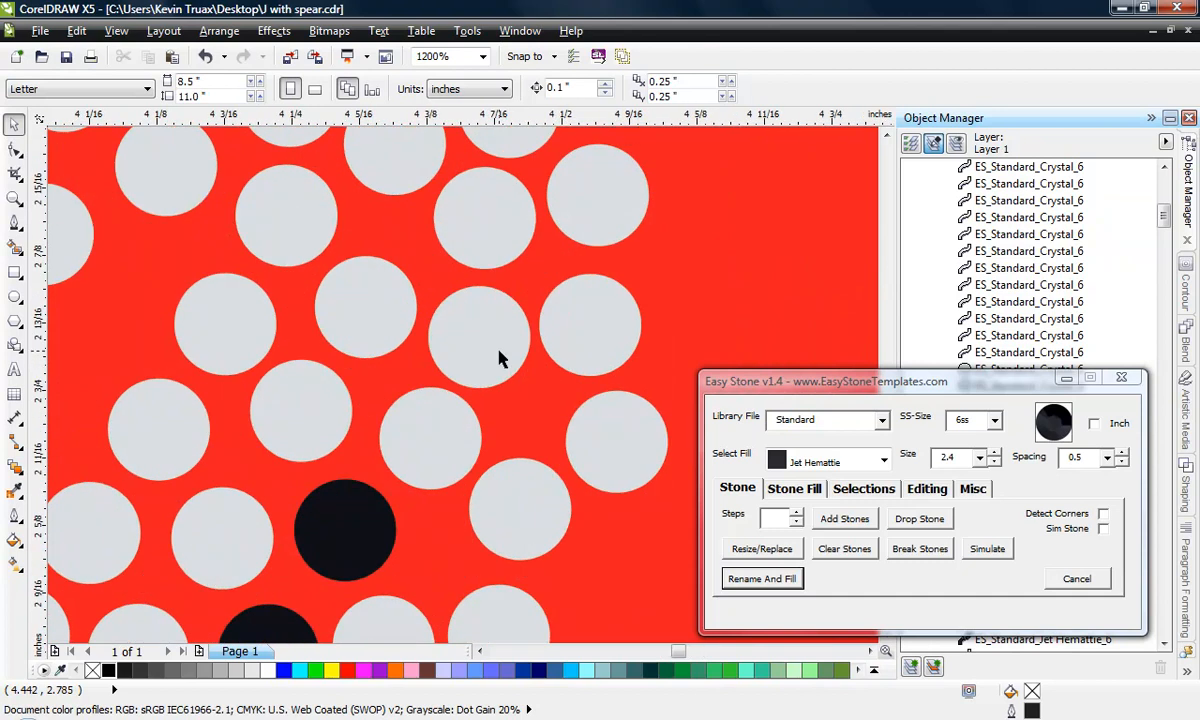
{"action": "left_click_drag", "start_coordinate": [622, 441], "coordinate": [742, 351]}
{"action": "left_click_drag", "start_coordinate": [563, 519], "coordinate": [680, 559]}
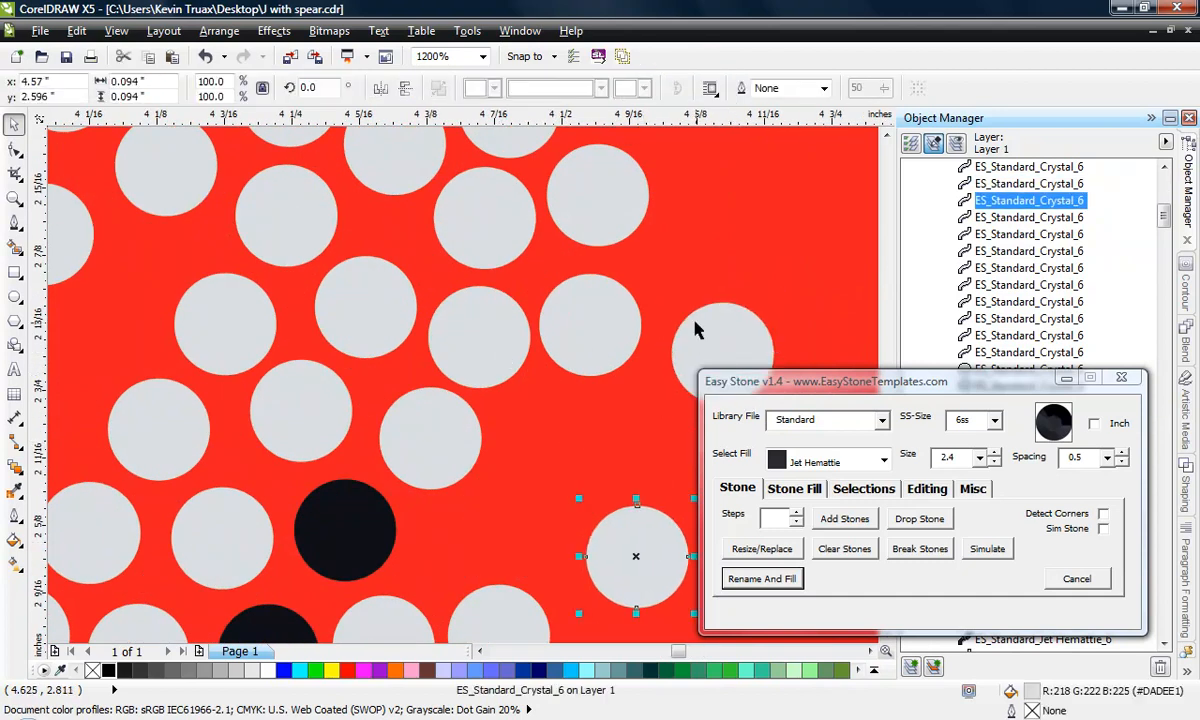
{"action": "left_click_drag", "start_coordinate": [690, 328], "coordinate": [514, 413]}
{"action": "scroll", "coordinate": [525, 400], "scroll_direction": "down", "scroll_amount": 2}
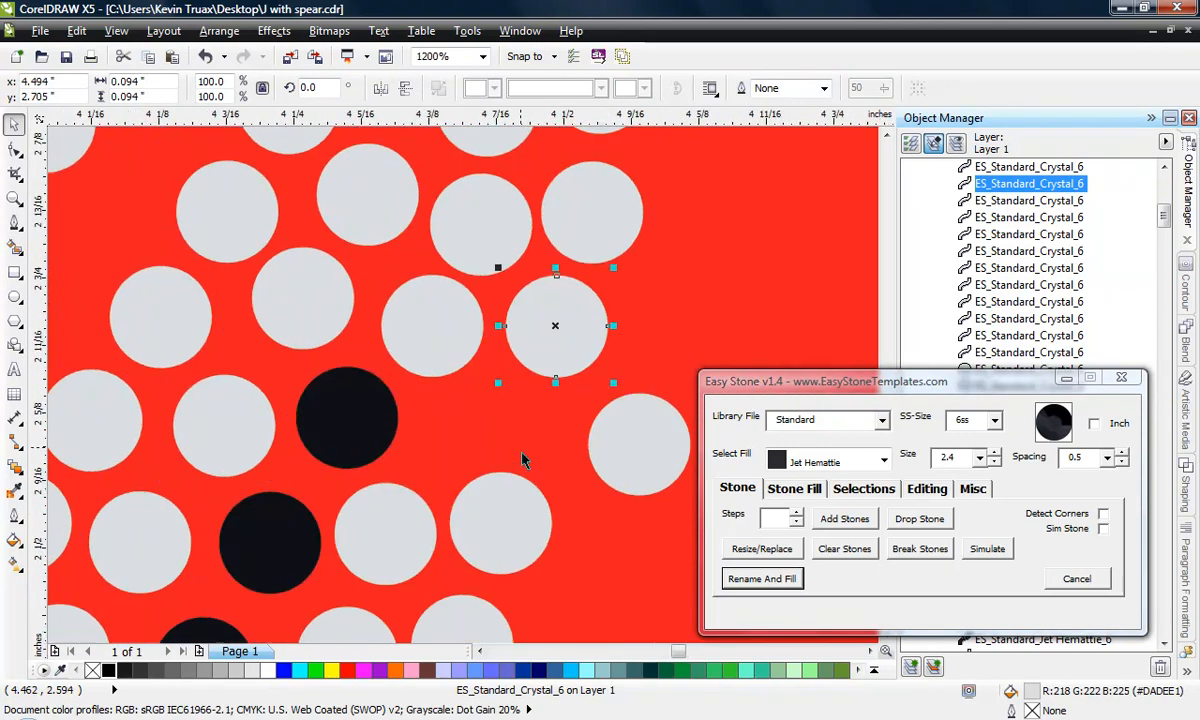
Step: Move a crystal stone beside the top black feather stone, then fill the outer gaps with the spare stone and a duplicate of it
{"action": "left_click_drag", "start_coordinate": [510, 508], "coordinate": [478, 421]}
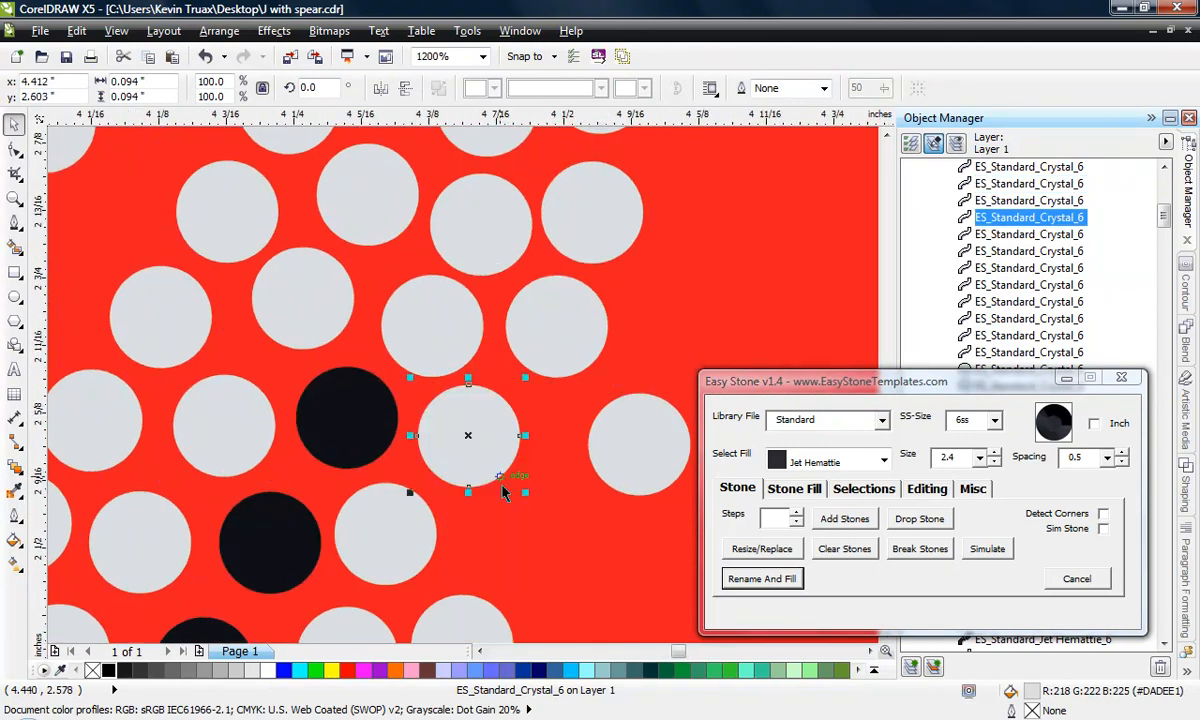
{"action": "left_click_drag", "start_coordinate": [640, 463], "coordinate": [526, 561]}
{"action": "right_click", "coordinate": [526, 561]}
{"action": "scroll", "coordinate": [557, 424], "scroll_direction": "down", "scroll_amount": 1}
{"action": "scroll", "coordinate": [548, 394], "scroll_direction": "up", "scroll_amount": 2}
{"action": "left_click_drag", "start_coordinate": [587, 424], "coordinate": [485, 410]}
{"action": "scroll", "coordinate": [560, 380], "scroll_direction": "down", "scroll_amount": 4}
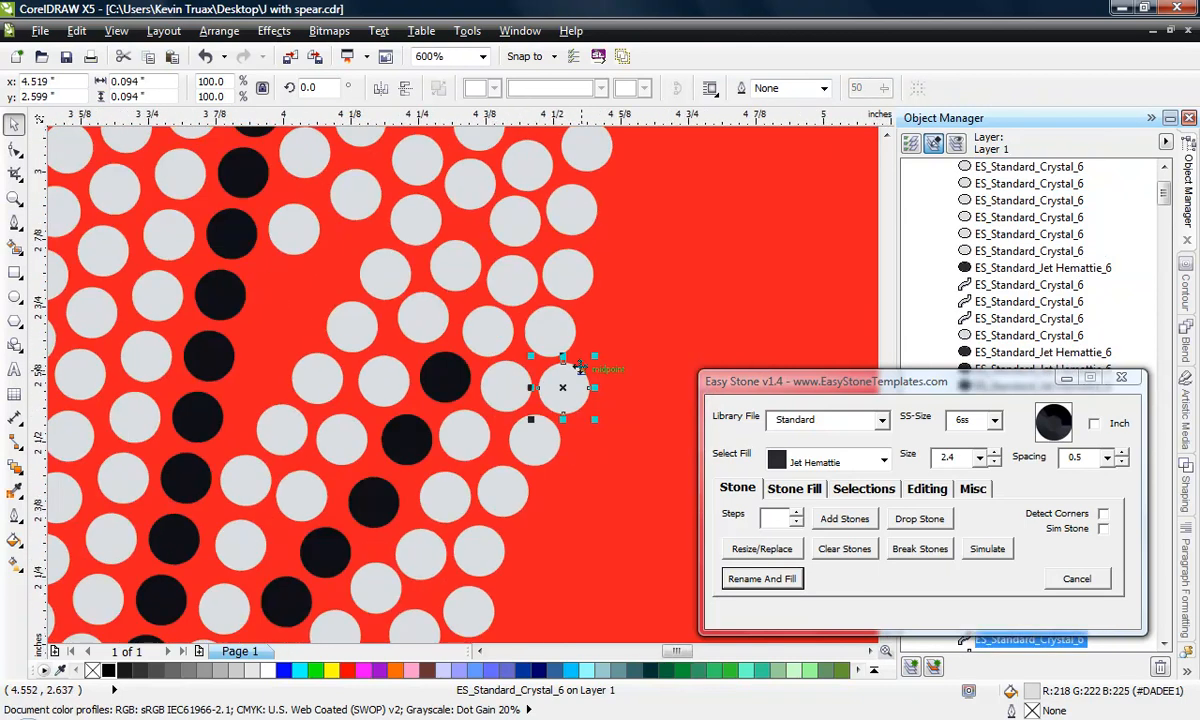
{"action": "left_click", "coordinate": [604, 328]}
{"action": "scroll", "coordinate": [566, 428], "scroll_direction": "up", "scroll_amount": 2}
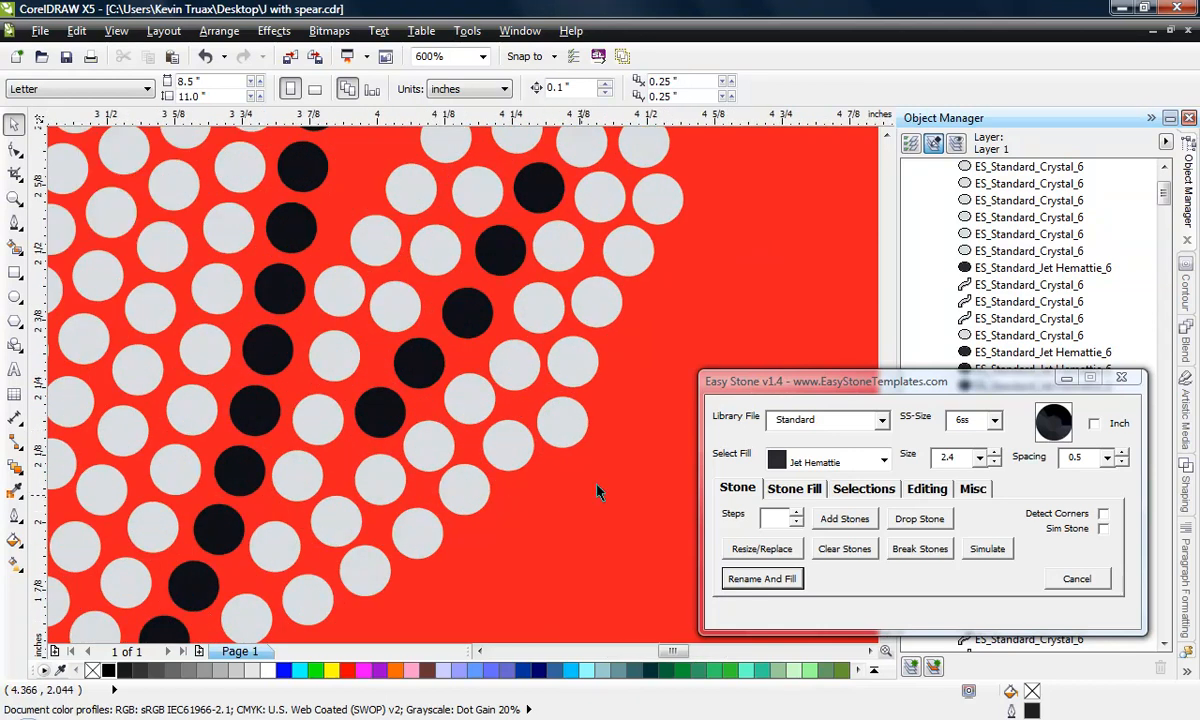
{"action": "scroll", "coordinate": [597, 490], "scroll_direction": "down", "scroll_amount": 1}
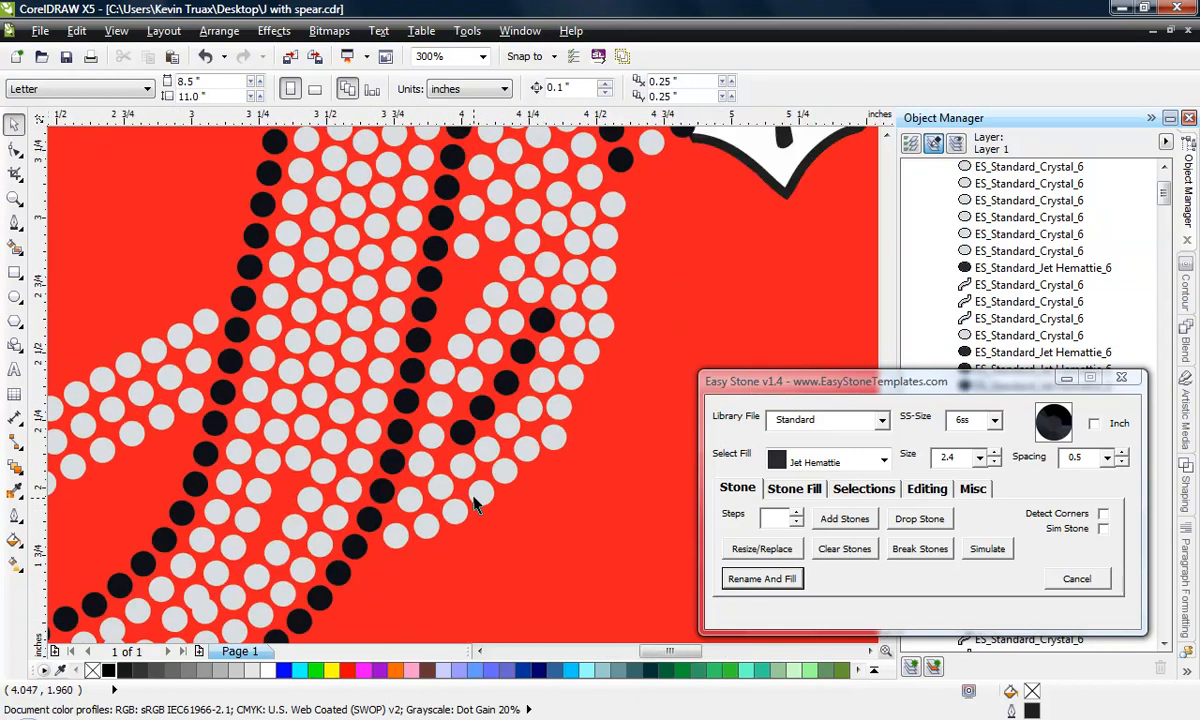
{"action": "scroll", "coordinate": [476, 505], "scroll_direction": "down", "scroll_amount": 1}
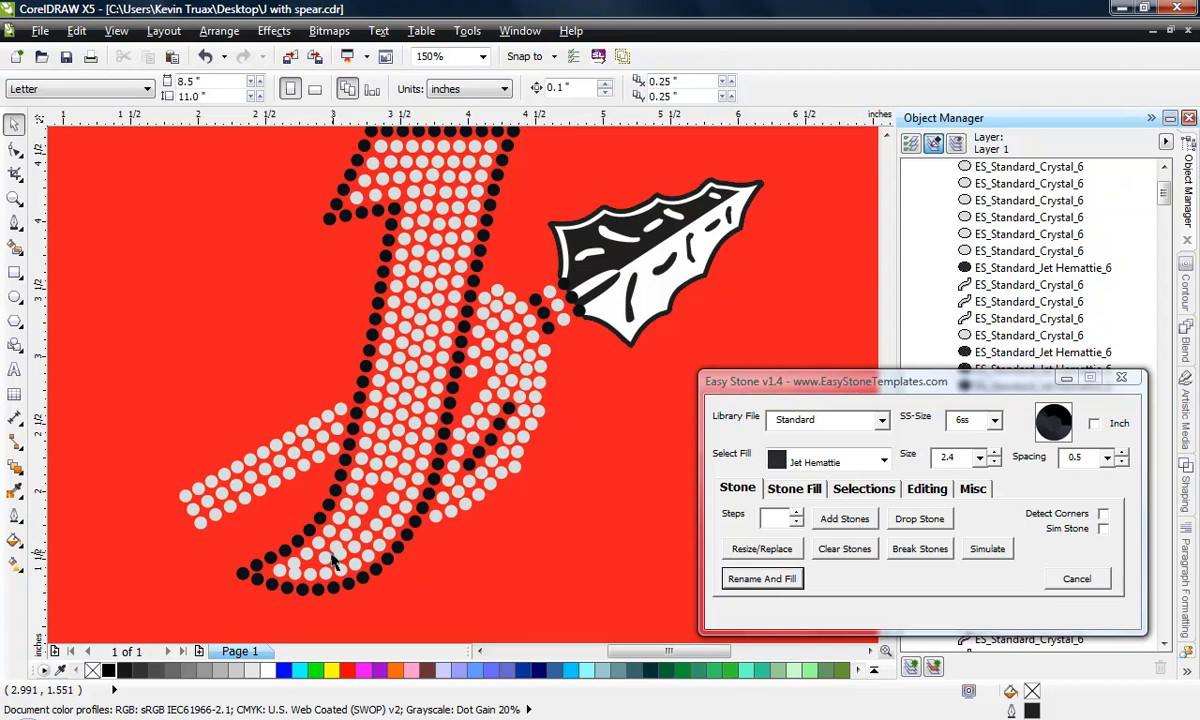
Step: Delete the six uneven crystal stones lining the inner side of the J tail's concave black outline
{"action": "scroll", "coordinate": [333, 562], "scroll_direction": "up", "scroll_amount": 1}
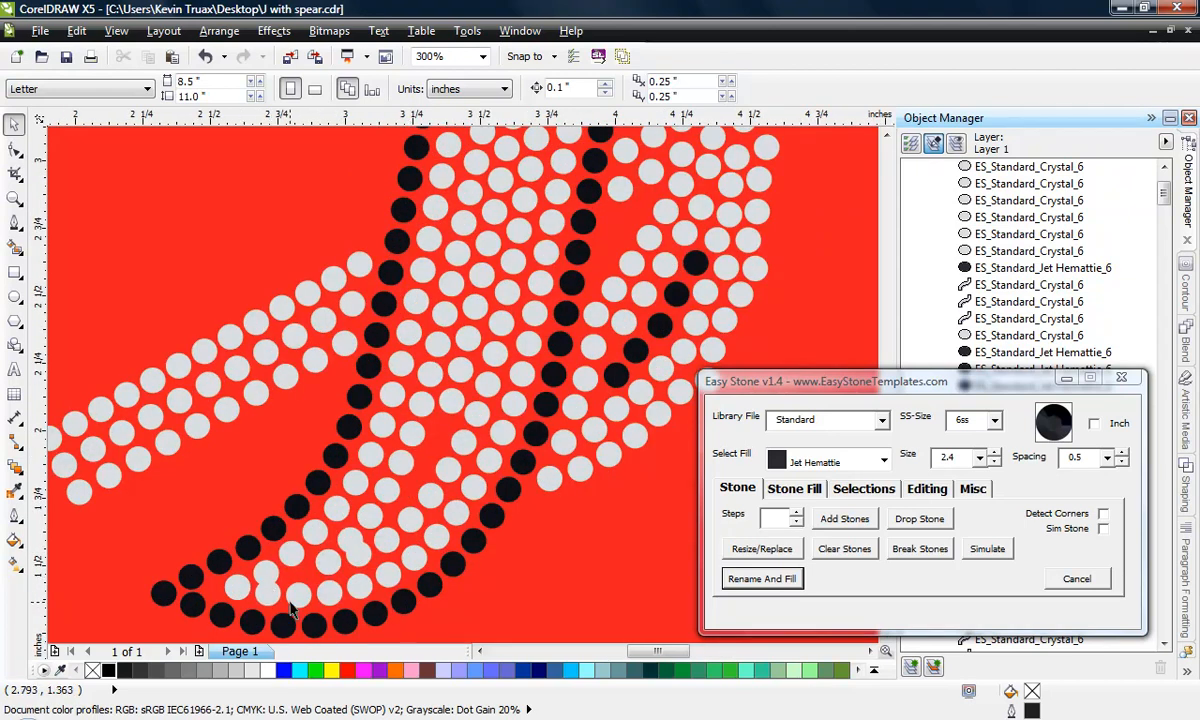
{"action": "scroll", "coordinate": [272, 597], "scroll_direction": "up", "scroll_amount": 1}
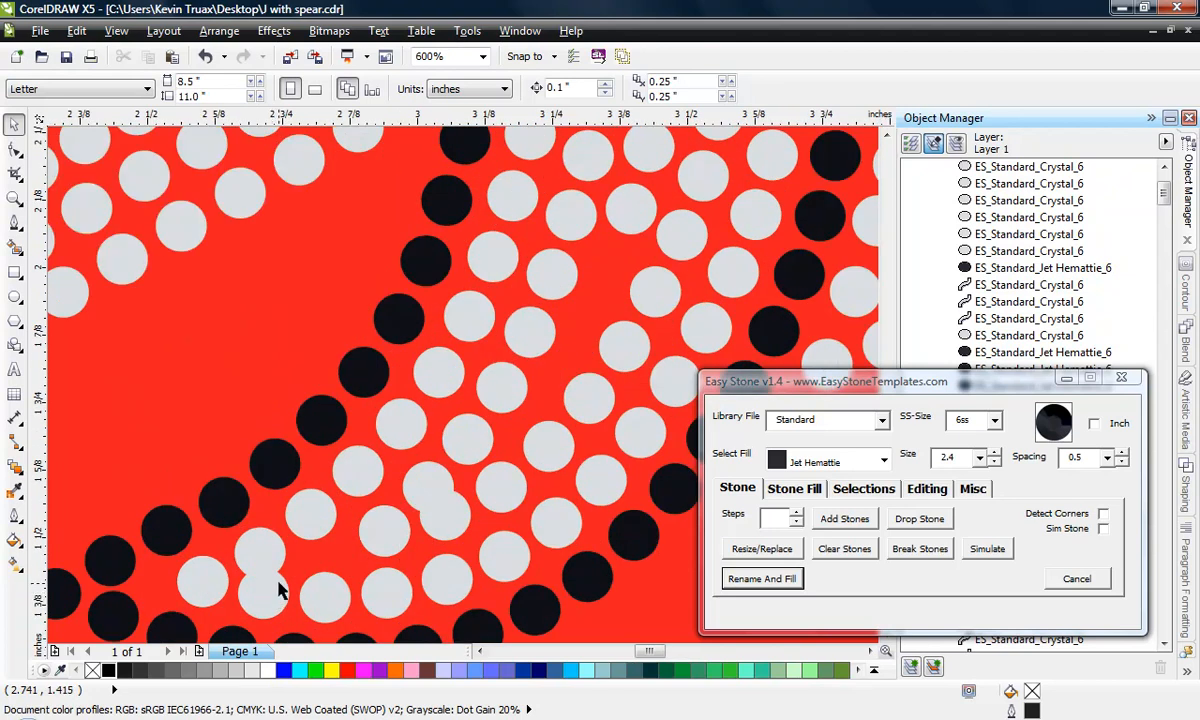
{"action": "left_click", "coordinate": [275, 550]}
{"action": "key", "text": "Delete"}
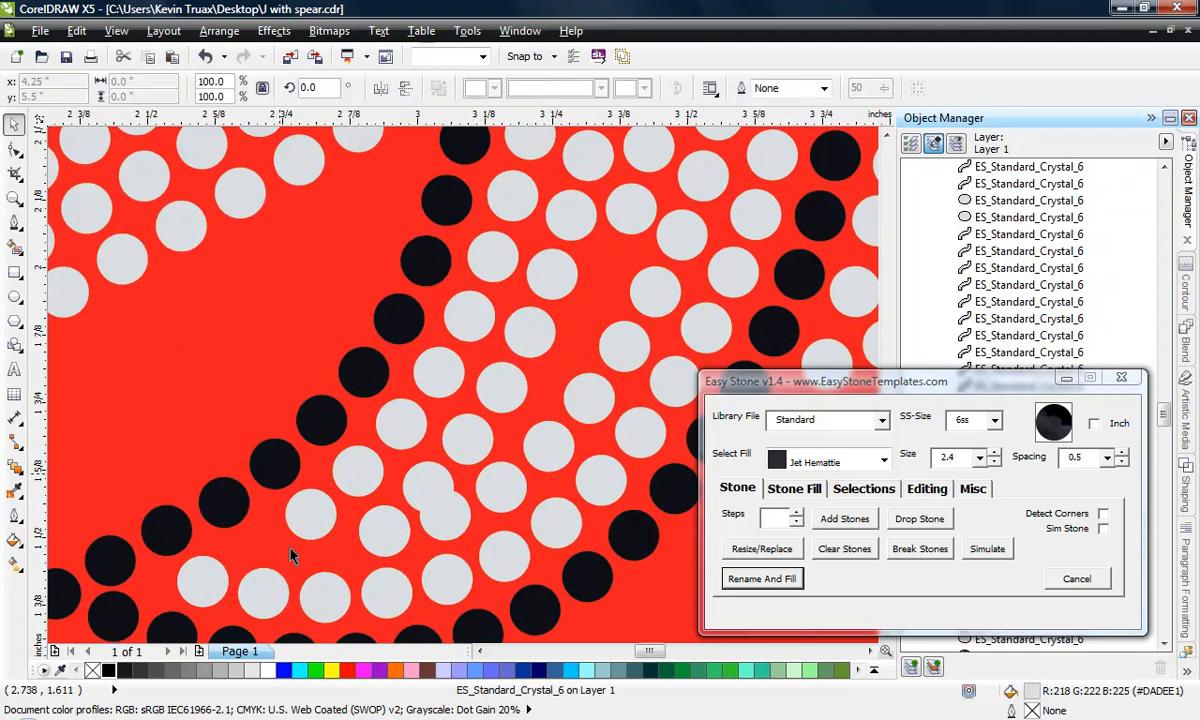
{"action": "left_click", "coordinate": [304, 531]}
{"action": "key", "text": "Delete"}
{"action": "left_click", "coordinate": [365, 475]}
{"action": "key", "text": "Delete"}
{"action": "left_click", "coordinate": [415, 415]}
{"action": "key", "text": "Delete"}
{"action": "left_click", "coordinate": [440, 376]}
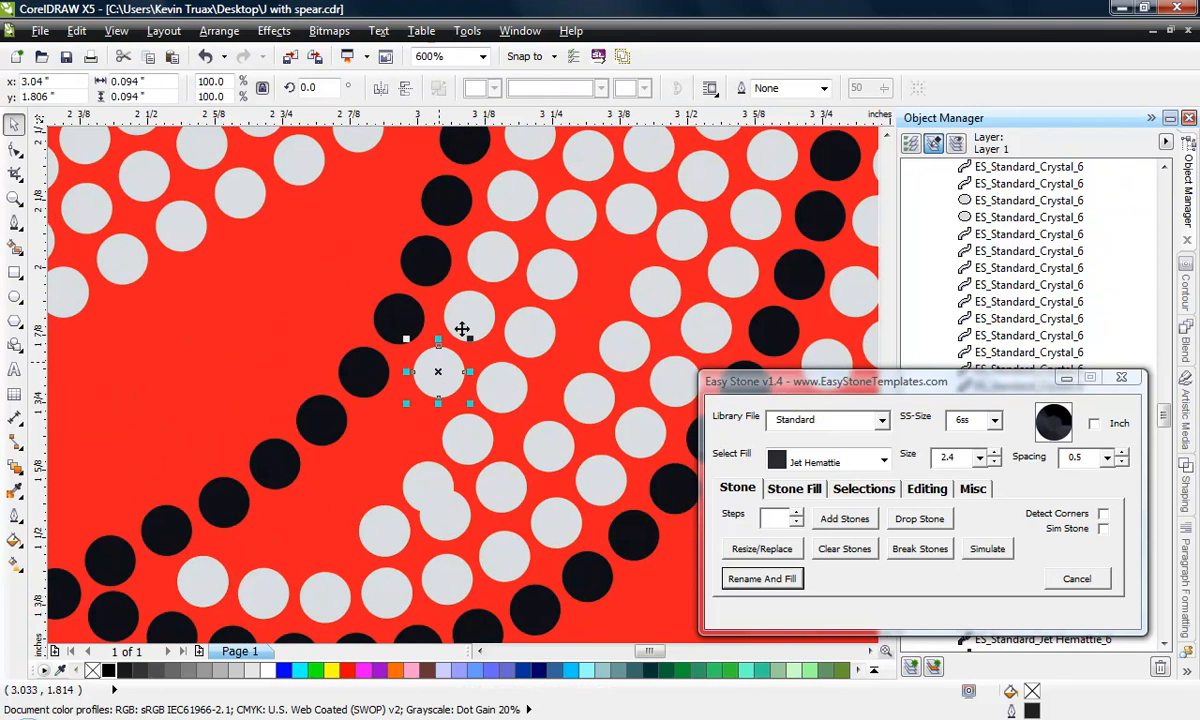
{"action": "key", "text": "Delete"}
{"action": "left_click", "coordinate": [466, 318]}
{"action": "key", "text": "Delete"}
Step: Delete the four crystal stones of the second partial row inside the J's tail, including the overlapping one
{"action": "left_click", "coordinate": [535, 335]}
{"action": "key", "text": "Delete"}
{"action": "left_click", "coordinate": [505, 383]}
{"action": "key", "text": "Delete"}
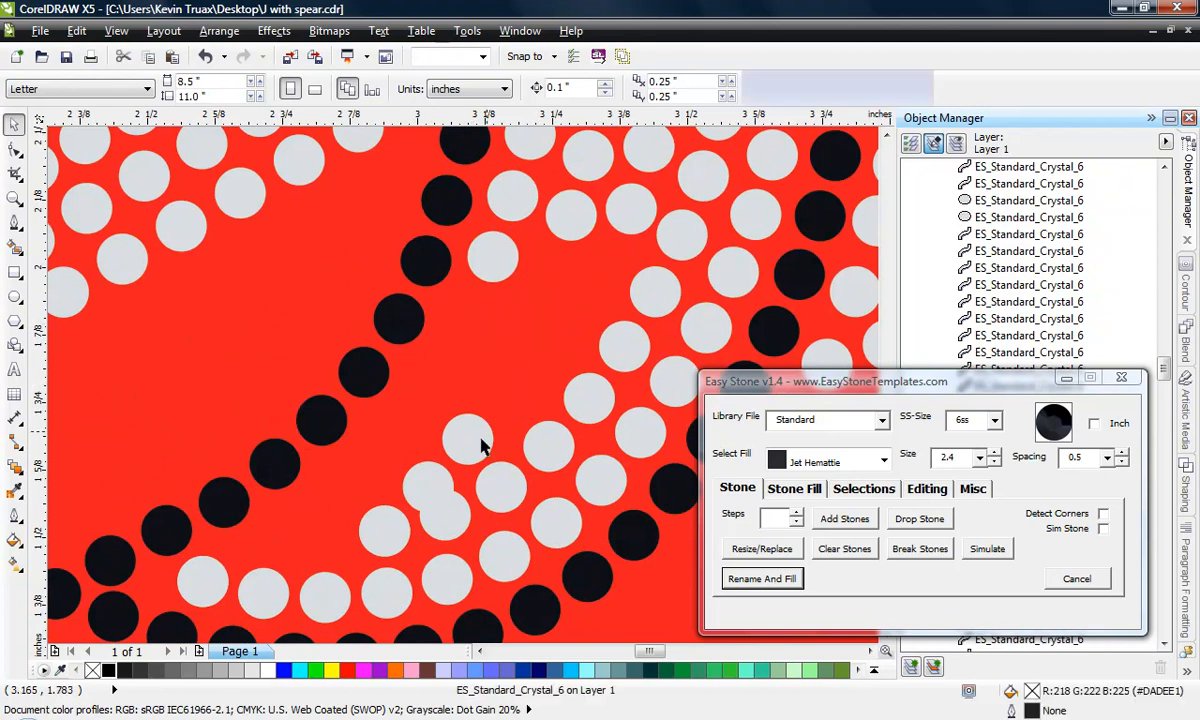
{"action": "left_click", "coordinate": [478, 440]}
{"action": "key", "text": "Delete"}
{"action": "left_click", "coordinate": [445, 488]}
{"action": "key", "text": "Delete"}
{"action": "scroll", "coordinate": [360, 481], "scroll_direction": "down", "scroll_amount": 2}
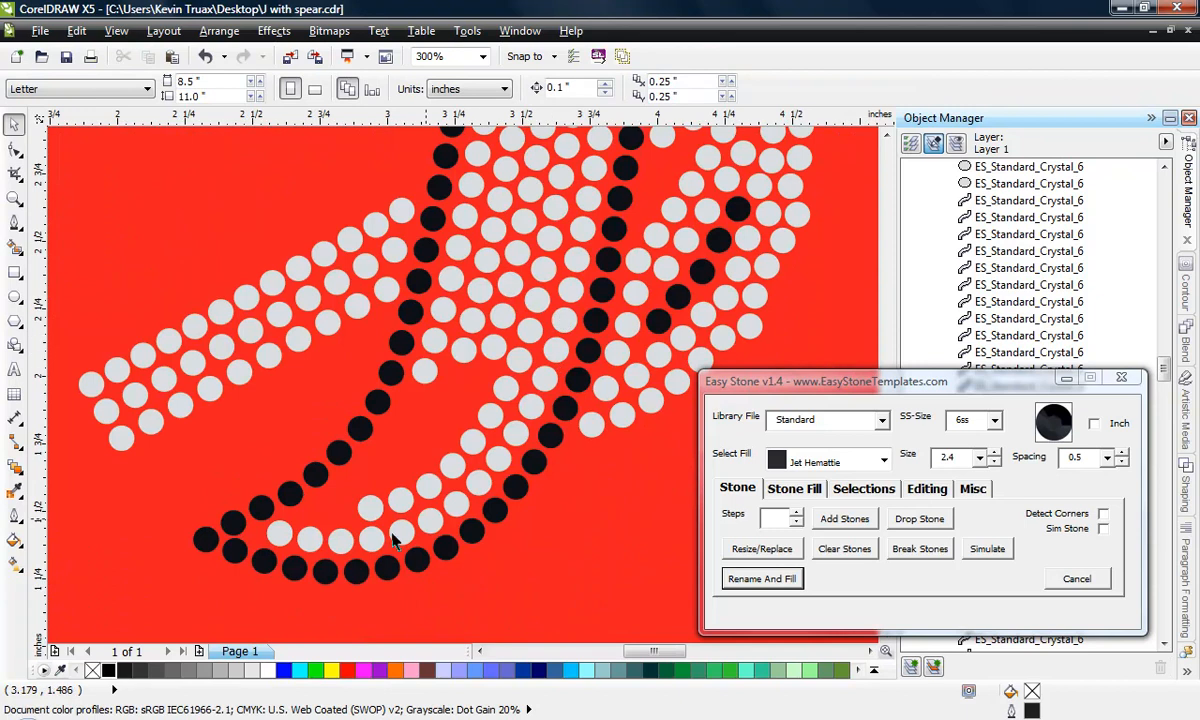
Step: Extend the second crystal row toward the J tail's tip with two duplicated stones
{"action": "scroll", "coordinate": [355, 535], "scroll_direction": "up", "scroll_amount": 2}
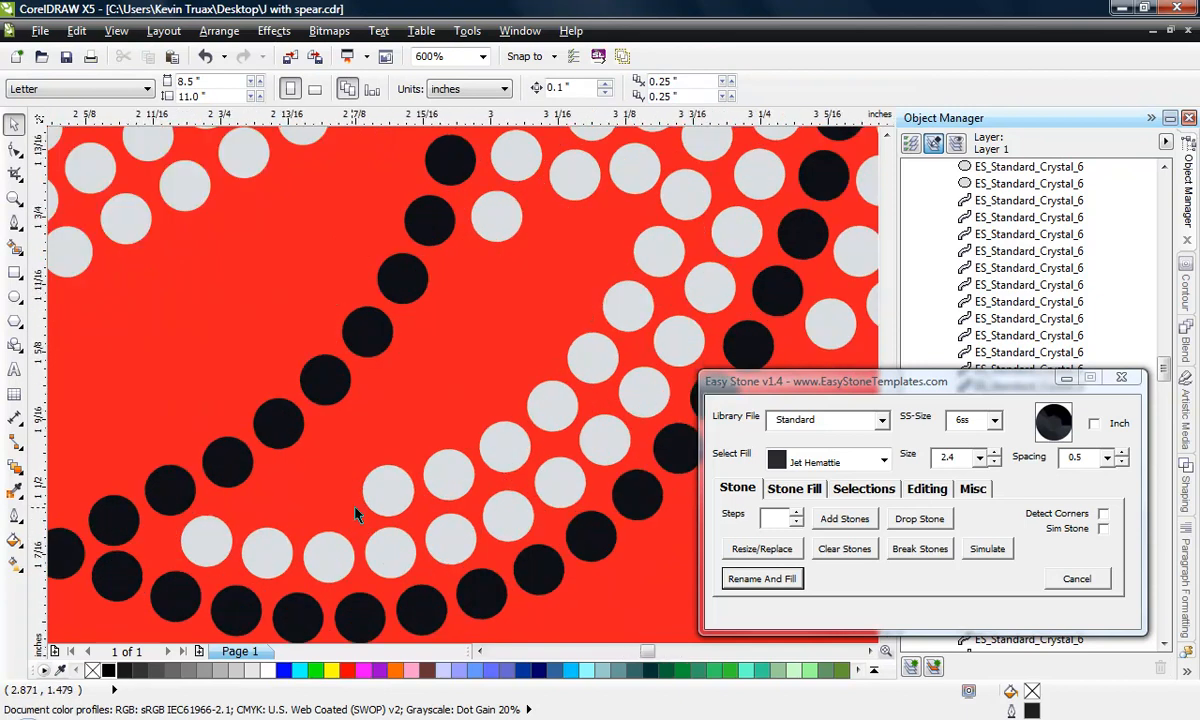
{"action": "left_click", "coordinate": [313, 490]}
{"action": "left_click", "coordinate": [310, 492]}
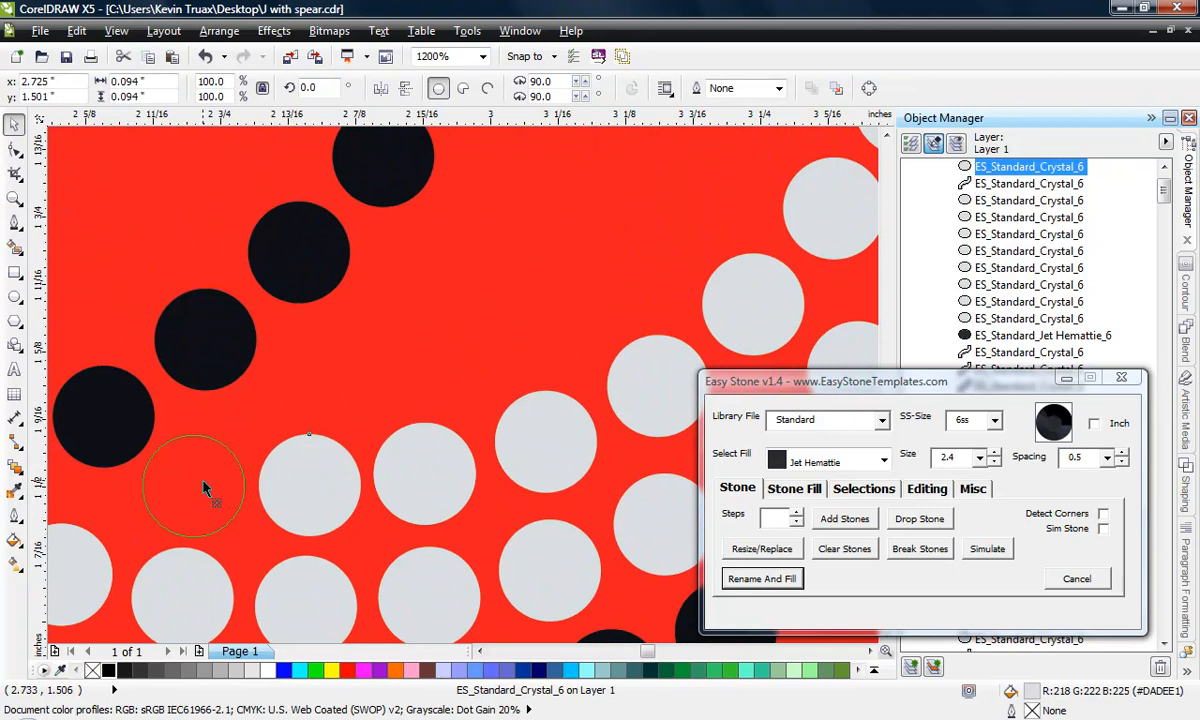
{"action": "left_click", "coordinate": [203, 490]}
{"action": "scroll", "coordinate": [335, 490], "scroll_direction": "down", "scroll_amount": 1}
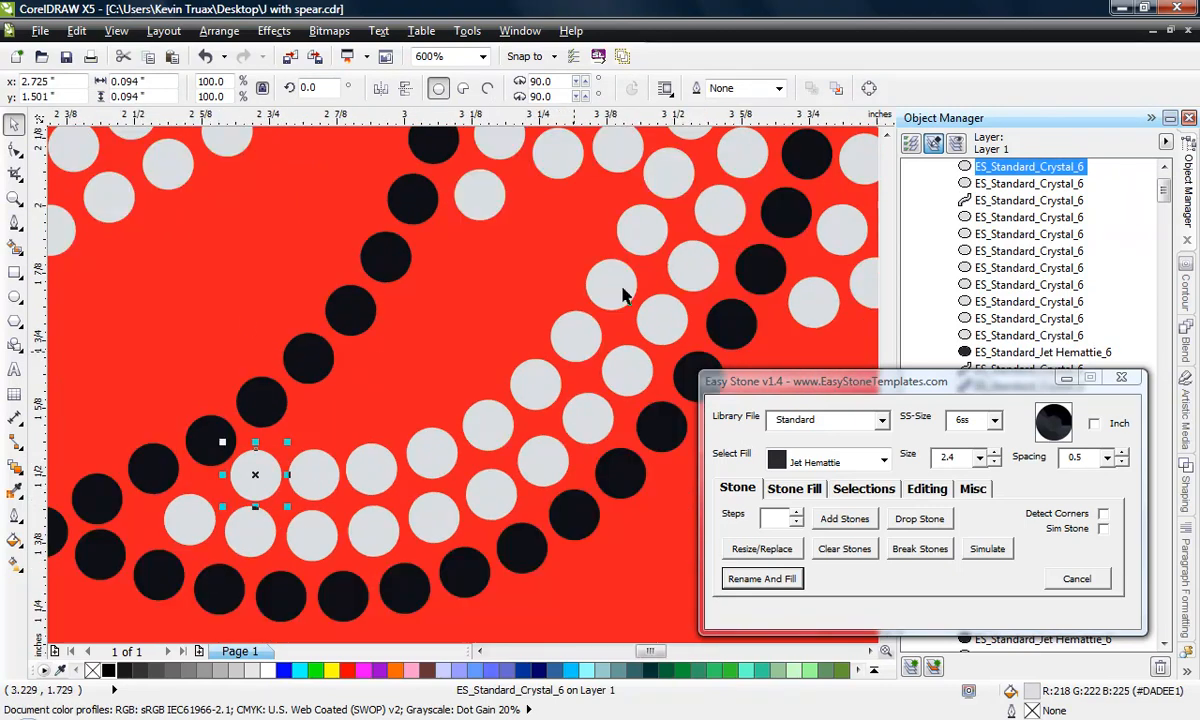
Step: Start a third crystal row at the J tail's upper bend with three duplicated stones following the second row's curve
{"action": "scroll", "coordinate": [544, 356], "scroll_direction": "down", "scroll_amount": 1}
{"action": "scroll", "coordinate": [575, 260], "scroll_direction": "up", "scroll_amount": 1}
{"action": "scroll", "coordinate": [575, 260], "scroll_direction": "up", "scroll_amount": 2}
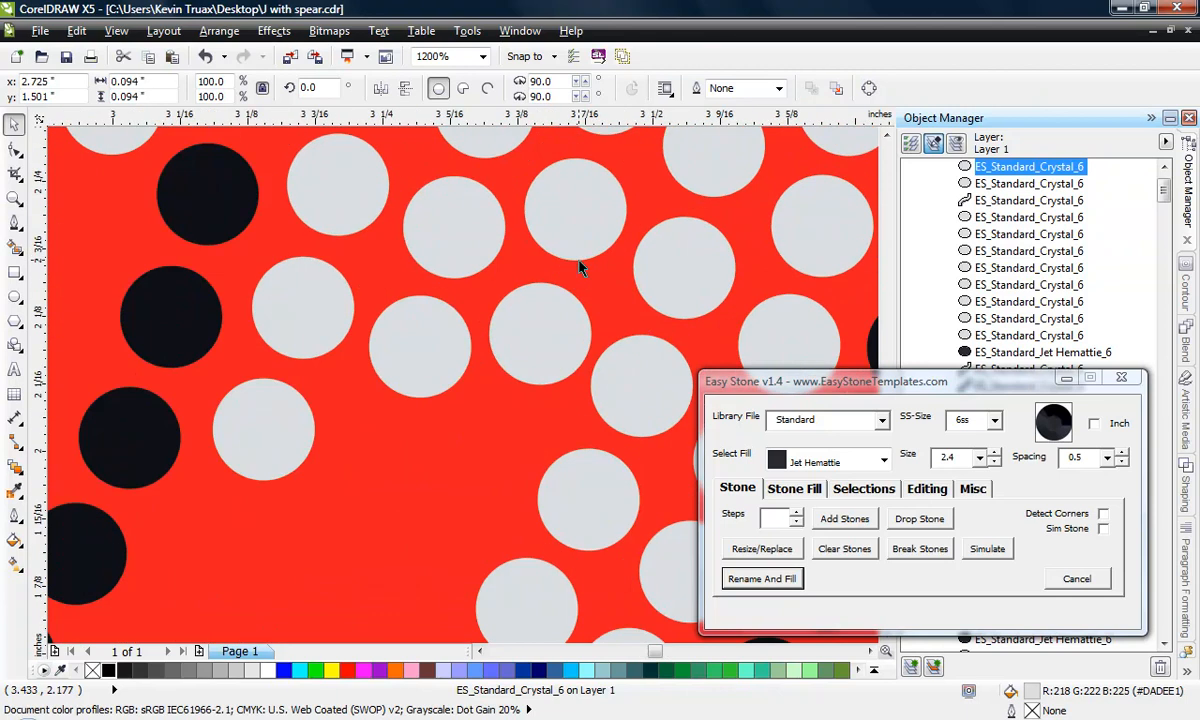
{"action": "left_click", "coordinate": [492, 439]}
{"action": "scroll", "coordinate": [496, 402], "scroll_direction": "down", "scroll_amount": 1}
{"action": "scroll", "coordinate": [496, 396], "scroll_direction": "up", "scroll_amount": 1}
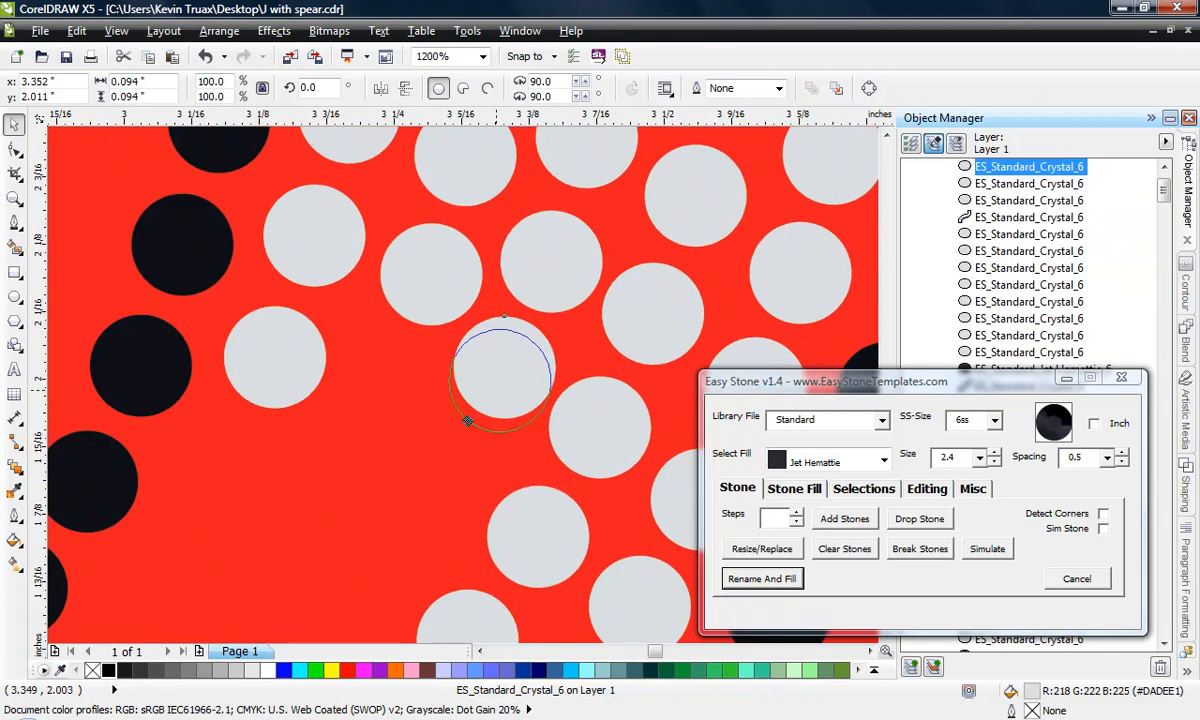
{"action": "left_click", "coordinate": [437, 486]}
{"action": "scroll", "coordinate": [488, 402], "scroll_direction": "down", "scroll_amount": 1}
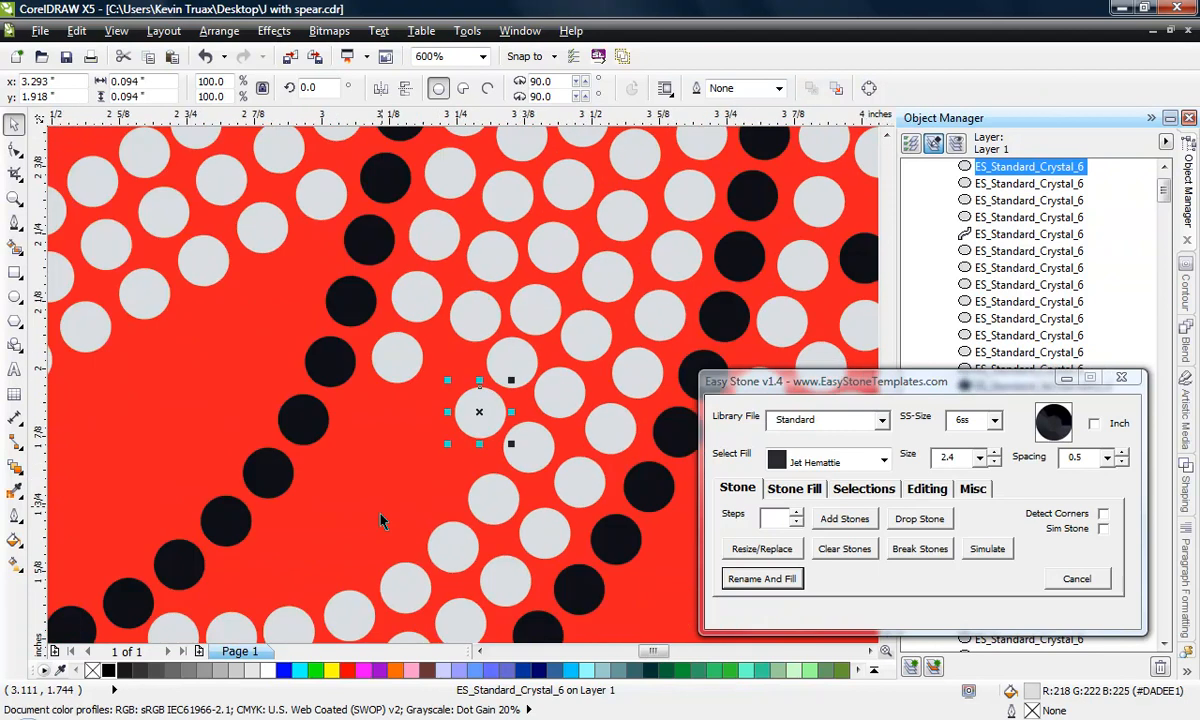
{"action": "scroll", "coordinate": [416, 495], "scroll_direction": "up", "scroll_amount": 1}
{"action": "left_click", "coordinate": [512, 402]}
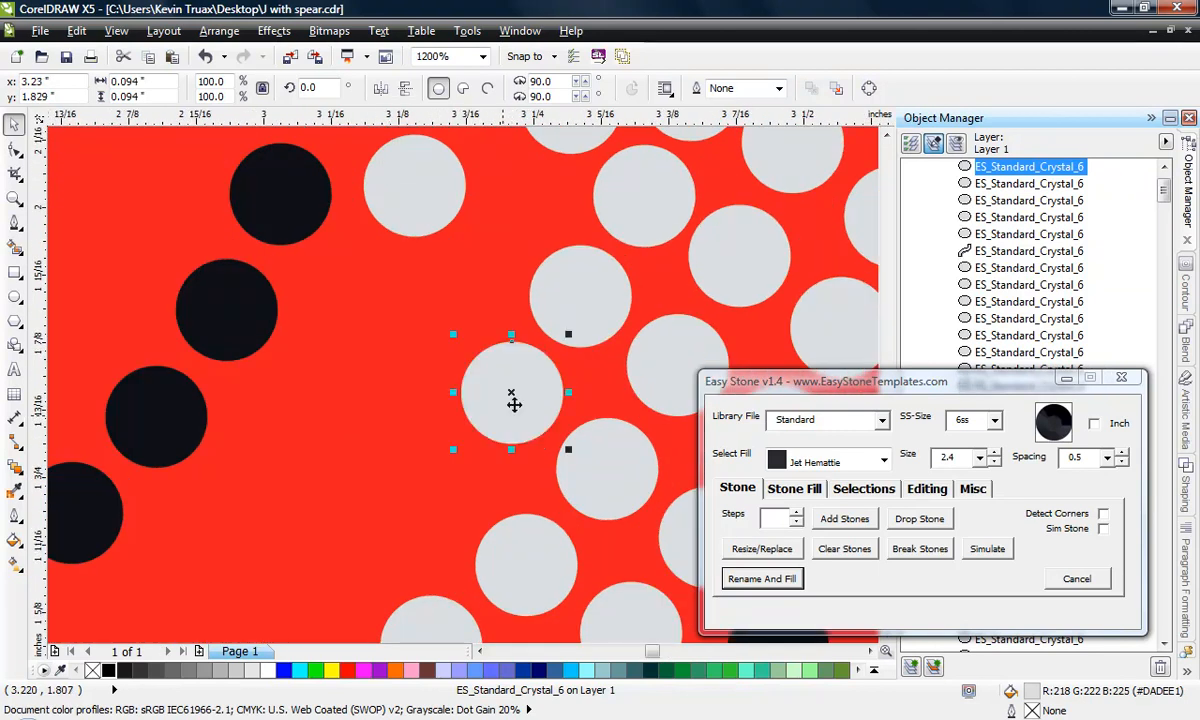
Step: Continue the third crystal row down toward the tail's tip with four more duplicated stones
{"action": "scroll", "coordinate": [550, 325], "scroll_direction": "down", "scroll_amount": 1}
{"action": "scroll", "coordinate": [449, 437], "scroll_direction": "up", "scroll_amount": 1}
{"action": "left_click_drag", "start_coordinate": [605, 282], "coordinate": [530, 393]}
{"action": "left_click", "coordinate": [530, 393]}
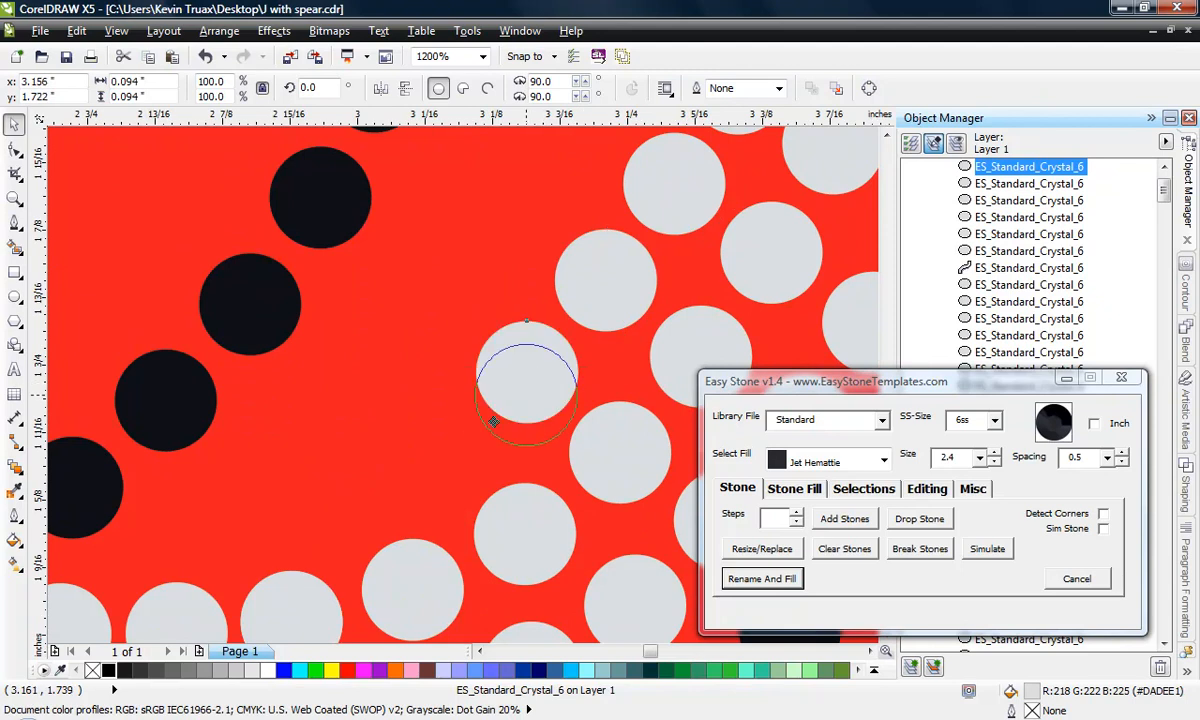
{"action": "left_click", "coordinate": [436, 455]}
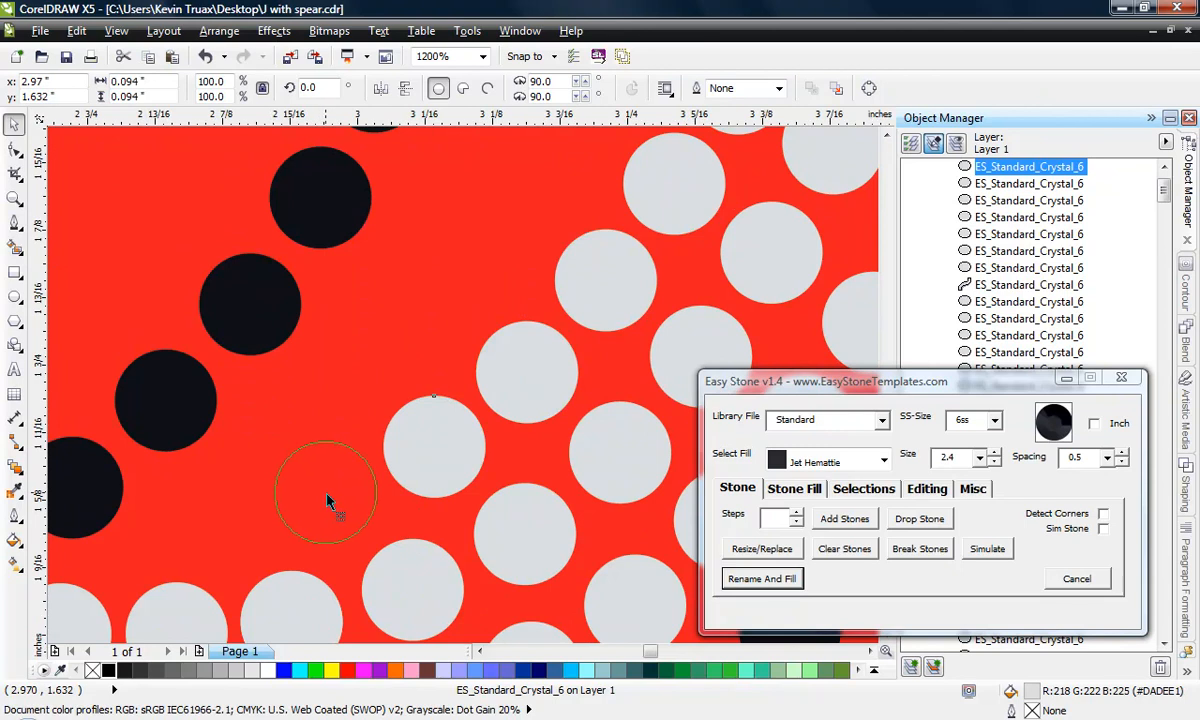
{"action": "left_click", "coordinate": [325, 491]}
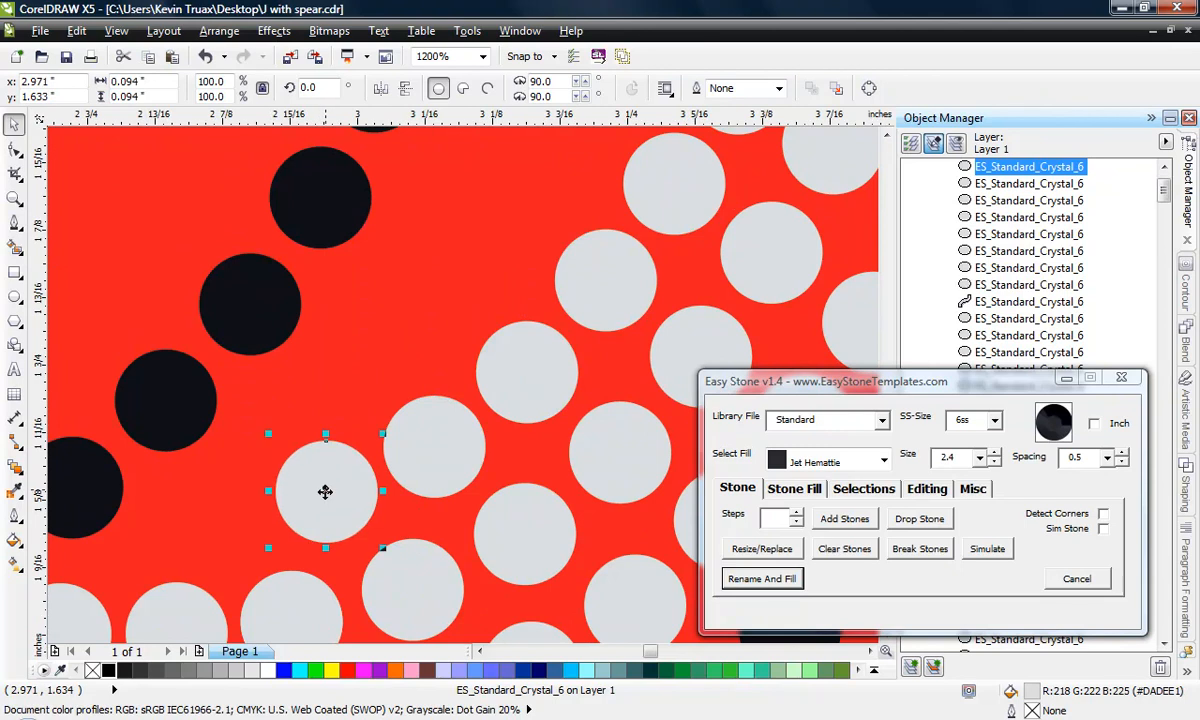
{"action": "left_click", "coordinate": [205, 513]}
Step: Delete the two leftover crystal stones beside the black outline where the J's stem bends into the tail
{"action": "scroll", "coordinate": [229, 484], "scroll_direction": "down", "scroll_amount": 1}
{"action": "scroll", "coordinate": [437, 283], "scroll_direction": "up", "scroll_amount": 1}
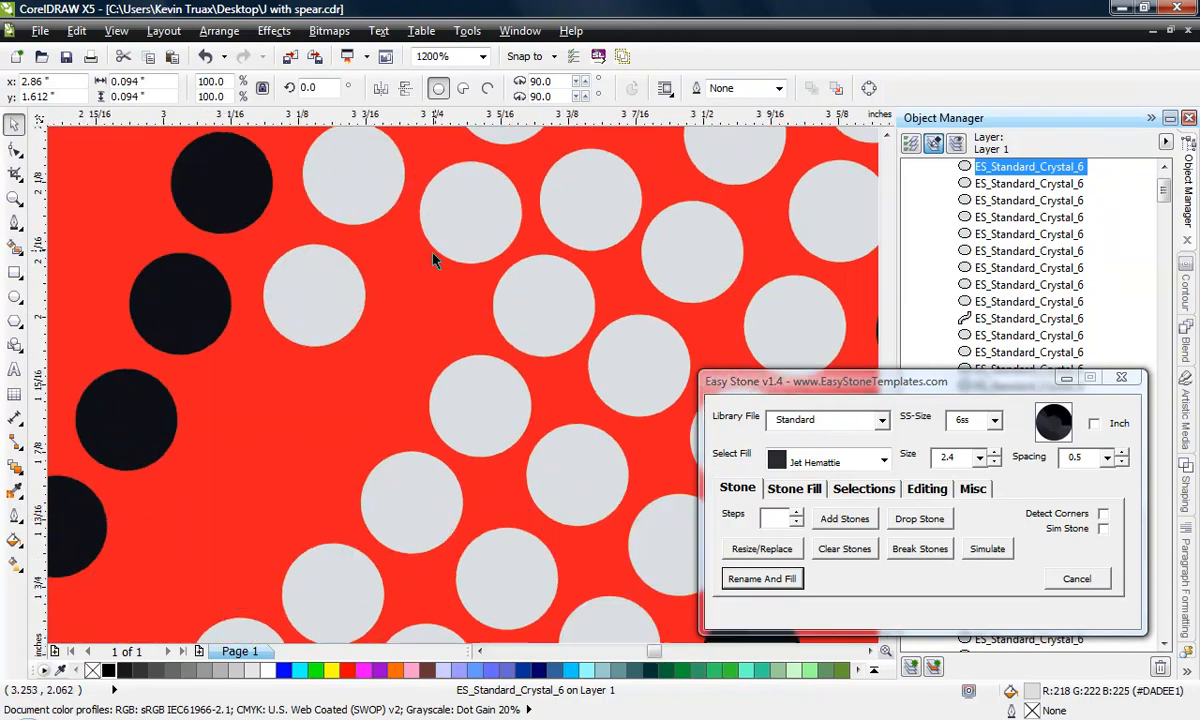
{"action": "left_click", "coordinate": [322, 289]}
{"action": "key", "text": "Delete"}
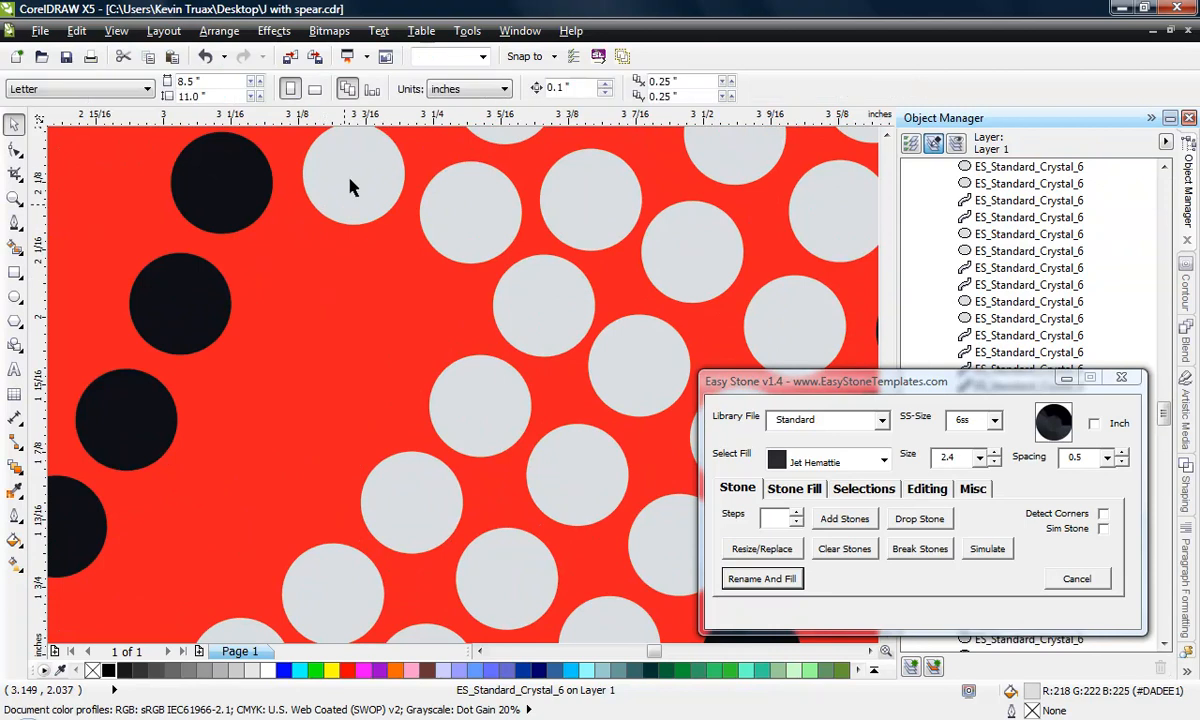
{"action": "left_click", "coordinate": [383, 179]}
{"action": "key", "text": "Delete"}
Step: Shift the crystal stone above the gap and place four duplicates down the tail as a fourth row
{"action": "left_click", "coordinate": [478, 199]}
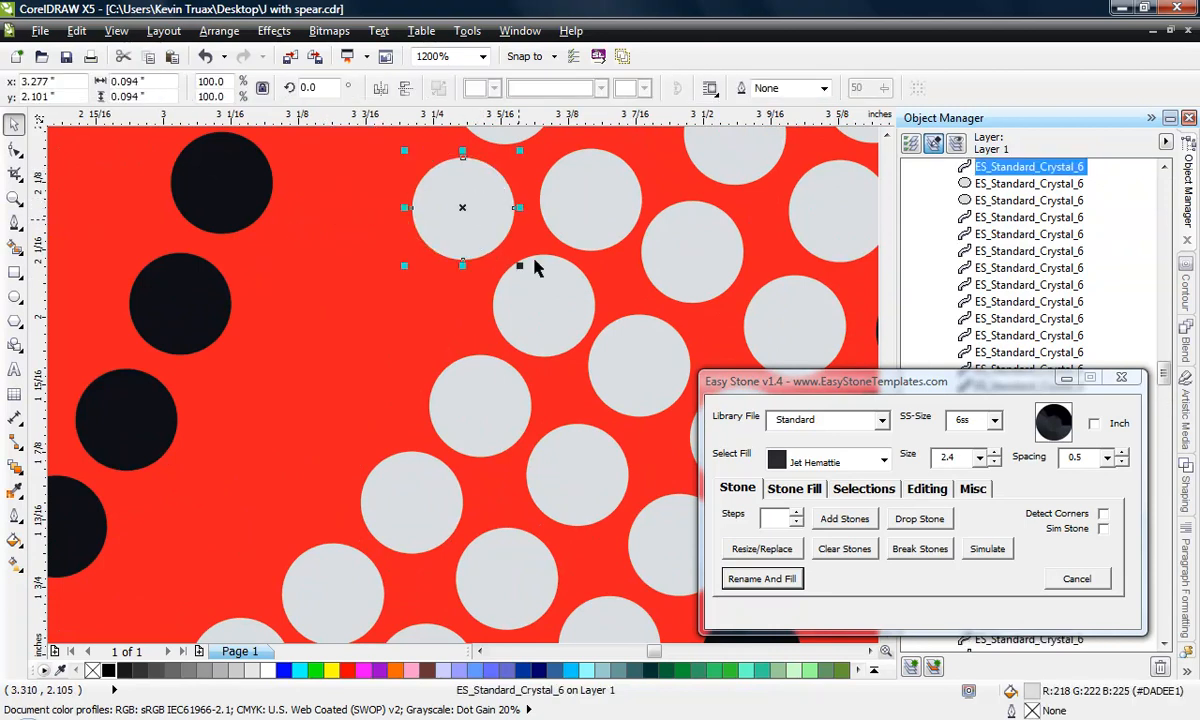
{"action": "scroll", "coordinate": [501, 327], "scroll_direction": "down", "scroll_amount": 1}
{"action": "scroll", "coordinate": [500, 238], "scroll_direction": "up", "scroll_amount": 1}
{"action": "left_click_drag", "start_coordinate": [506, 243], "coordinate": [384, 437]}
{"action": "scroll", "coordinate": [490, 312], "scroll_direction": "down", "scroll_amount": 1}
{"action": "scroll", "coordinate": [371, 437], "scroll_direction": "up", "scroll_amount": 1}
{"action": "left_click_drag", "start_coordinate": [504, 312], "coordinate": [322, 476]}
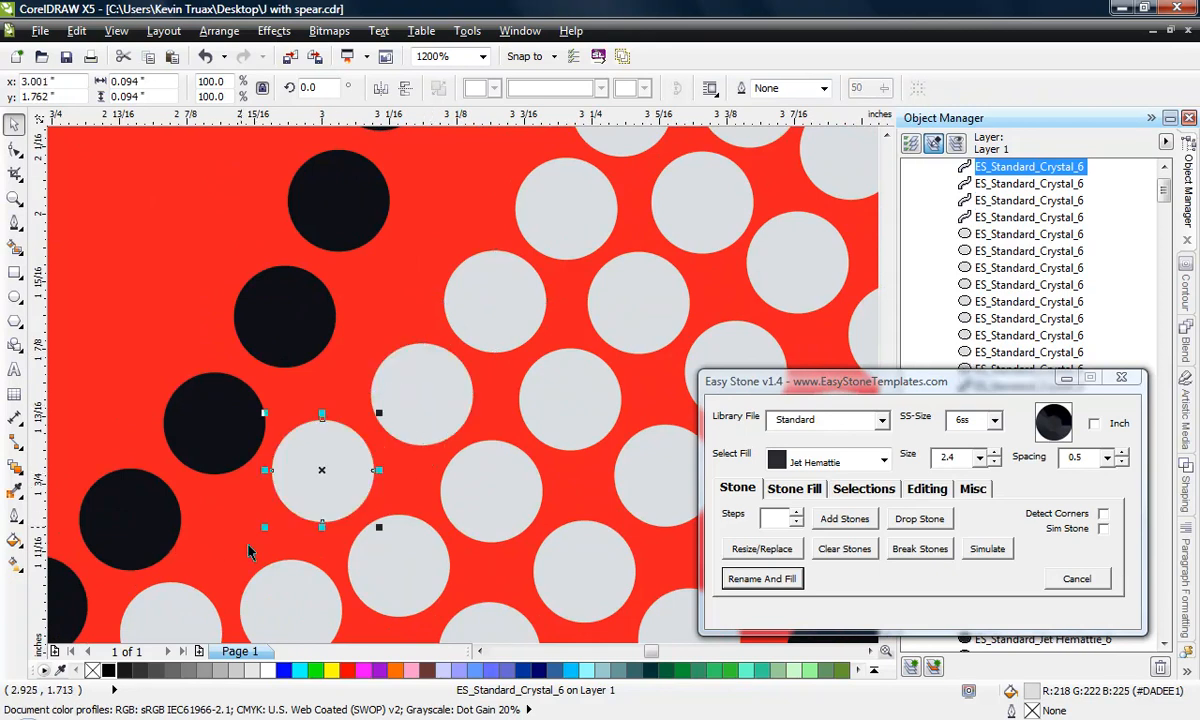
Step: Fill the gap beside the black outline at the tail's bend with two duplicated crystal stones
{"action": "scroll", "coordinate": [270, 545], "scroll_direction": "down", "scroll_amount": 1}
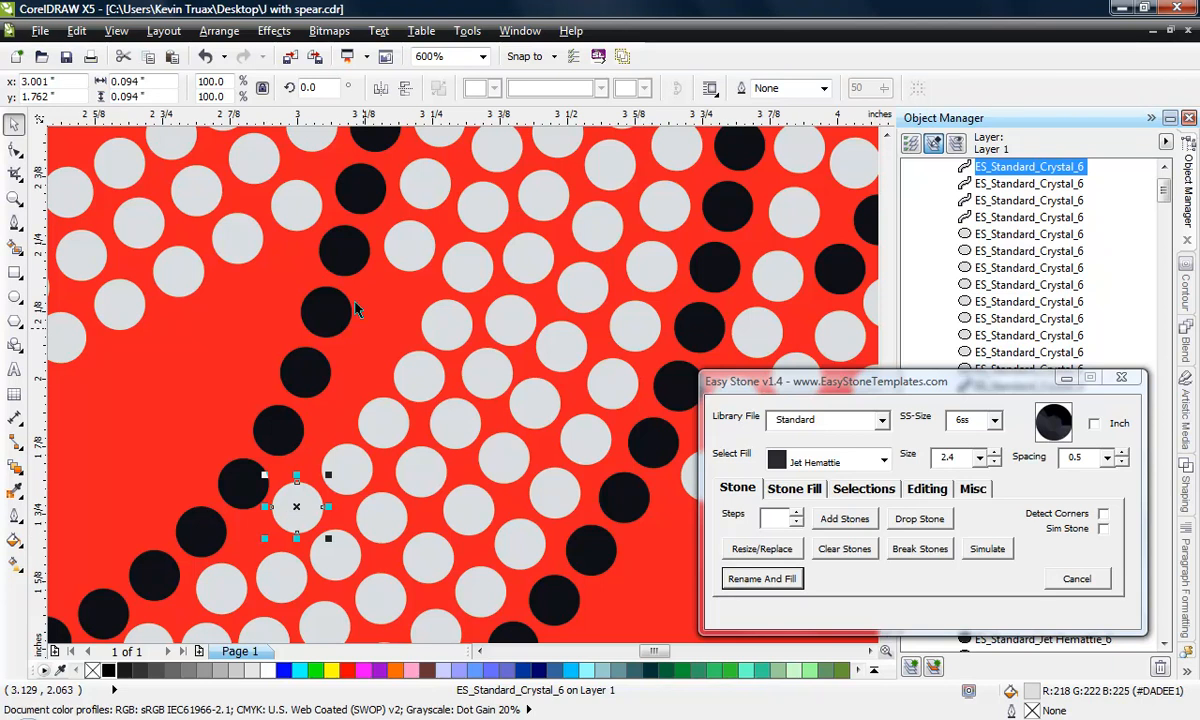
{"action": "scroll", "coordinate": [396, 257], "scroll_direction": "up", "scroll_amount": 1}
{"action": "left_click_drag", "start_coordinate": [421, 250], "coordinate": [389, 362]}
{"action": "left_click_drag", "start_coordinate": [390, 358], "coordinate": [339, 460]}
{"action": "scroll", "coordinate": [454, 303], "scroll_direction": "down", "scroll_amount": 1}
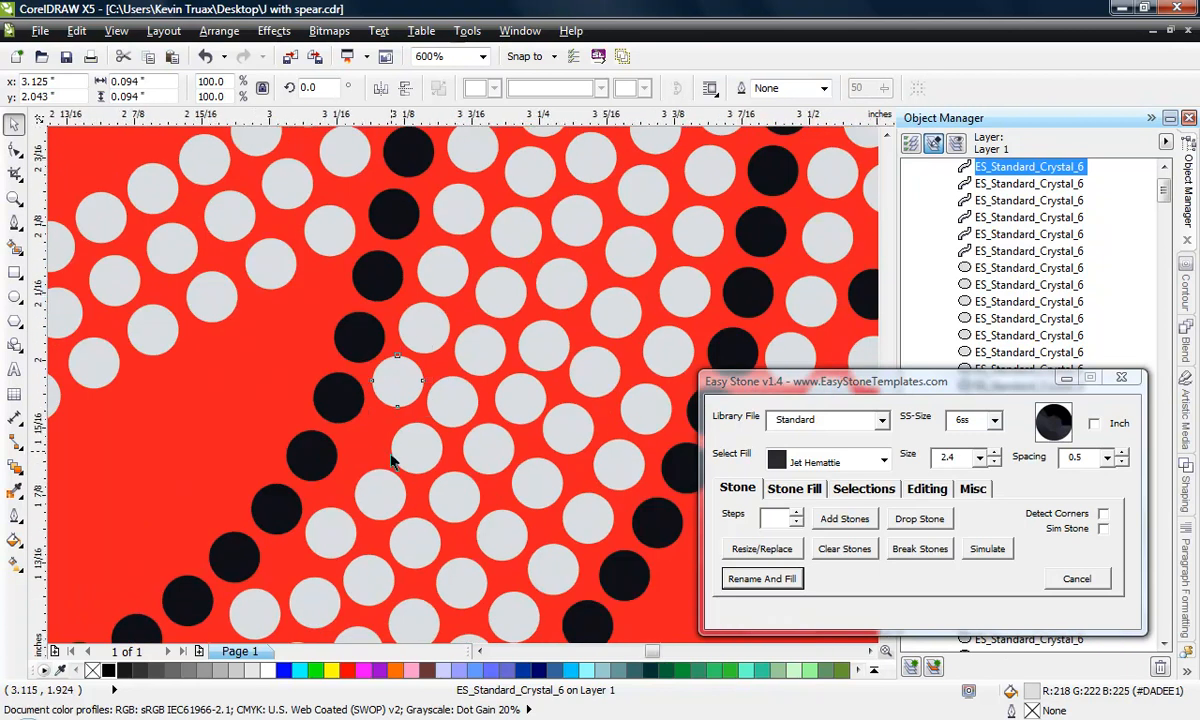
Step: Nudge the crystal stones beside the black outline at the tail's bend to even out their spacing
{"action": "scroll", "coordinate": [395, 460], "scroll_direction": "up", "scroll_amount": 1}
{"action": "scroll", "coordinate": [442, 425], "scroll_direction": "up", "scroll_amount": 1}
{"action": "left_click_drag", "start_coordinate": [447, 457], "coordinate": [397, 433]}
{"action": "scroll", "coordinate": [383, 450], "scroll_direction": "down", "scroll_amount": 1}
{"action": "scroll", "coordinate": [383, 531], "scroll_direction": "up", "scroll_amount": 1}
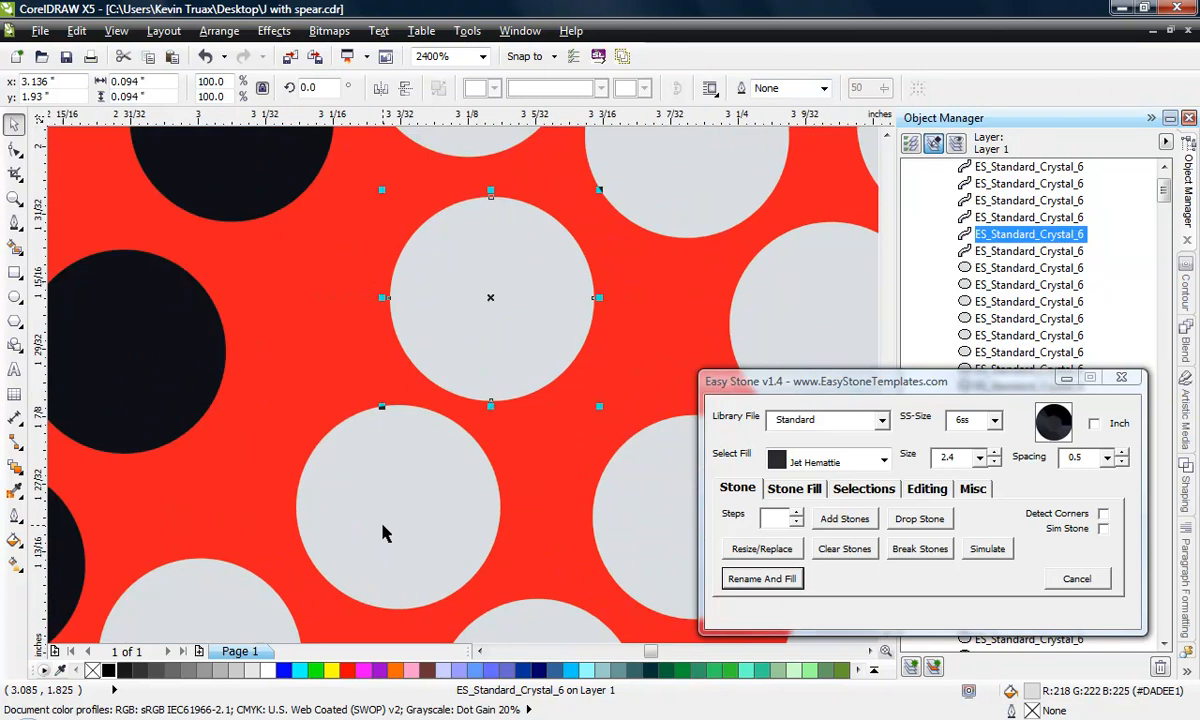
{"action": "left_click_drag", "start_coordinate": [383, 533], "coordinate": [370, 496]}
{"action": "scroll", "coordinate": [548, 330], "scroll_direction": "down", "scroll_amount": 1}
{"action": "left_click_drag", "start_coordinate": [550, 330], "coordinate": [565, 338]}
{"action": "left_click_drag", "start_coordinate": [388, 477], "coordinate": [383, 469]}
{"action": "scroll", "coordinate": [385, 465], "scroll_direction": "down", "scroll_amount": 2}
{"action": "left_click", "coordinate": [463, 520]}
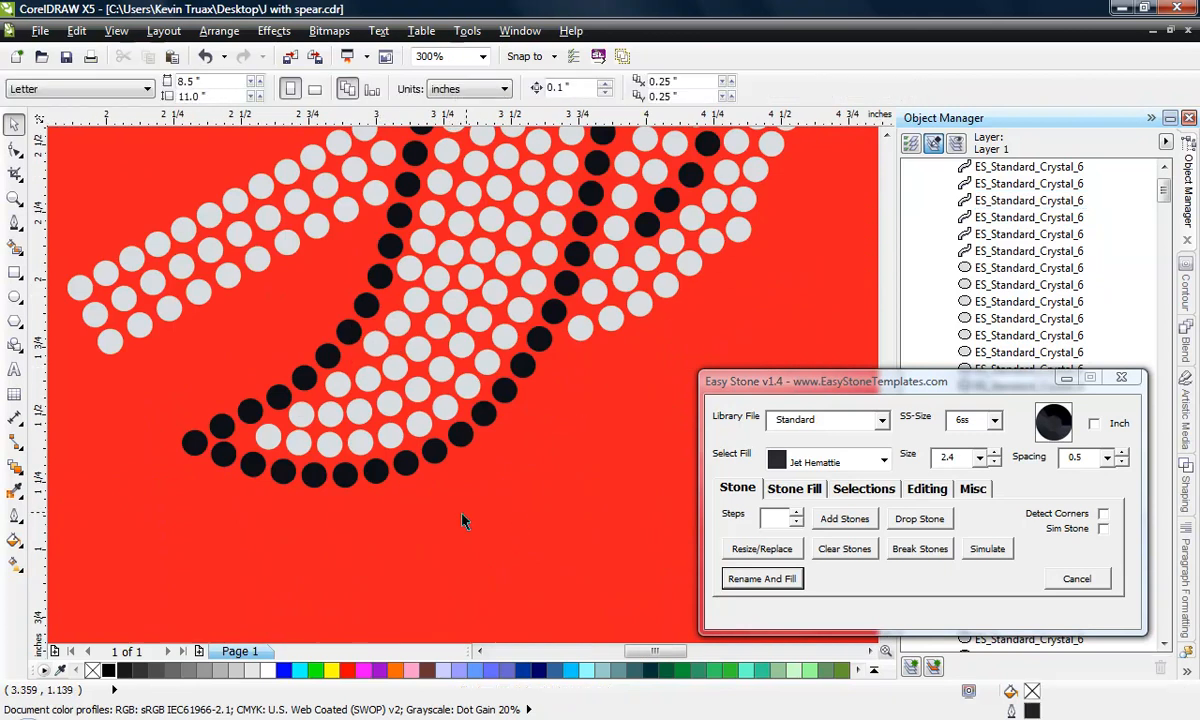
{"action": "scroll", "coordinate": [415, 543], "scroll_direction": "down", "scroll_amount": 2}
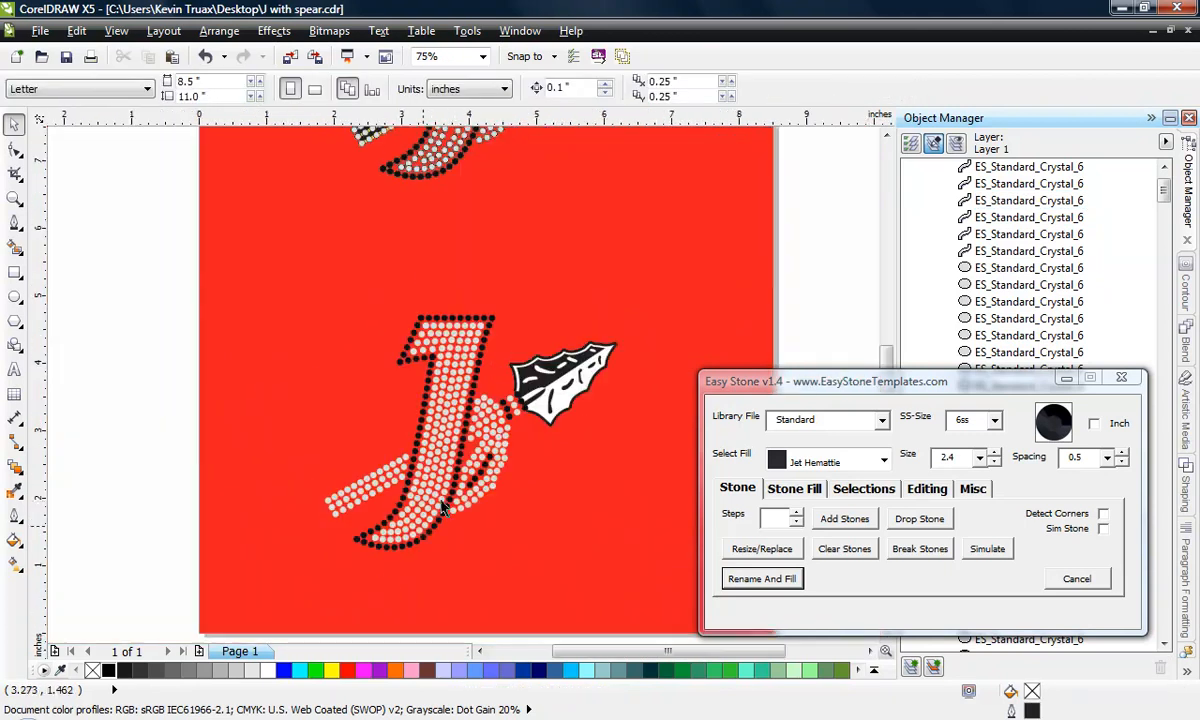
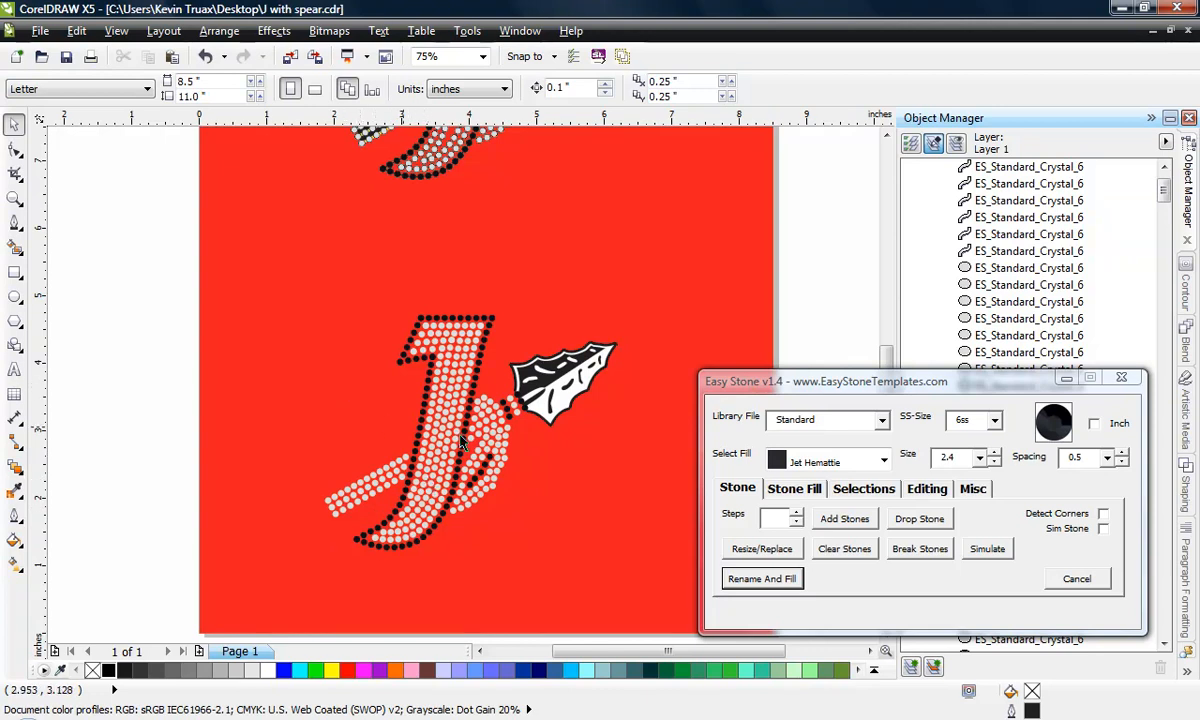
Step: Delete the five black detail marks from the white half of the spearhead
{"action": "scroll", "coordinate": [548, 403], "scroll_direction": "up", "scroll_amount": 2}
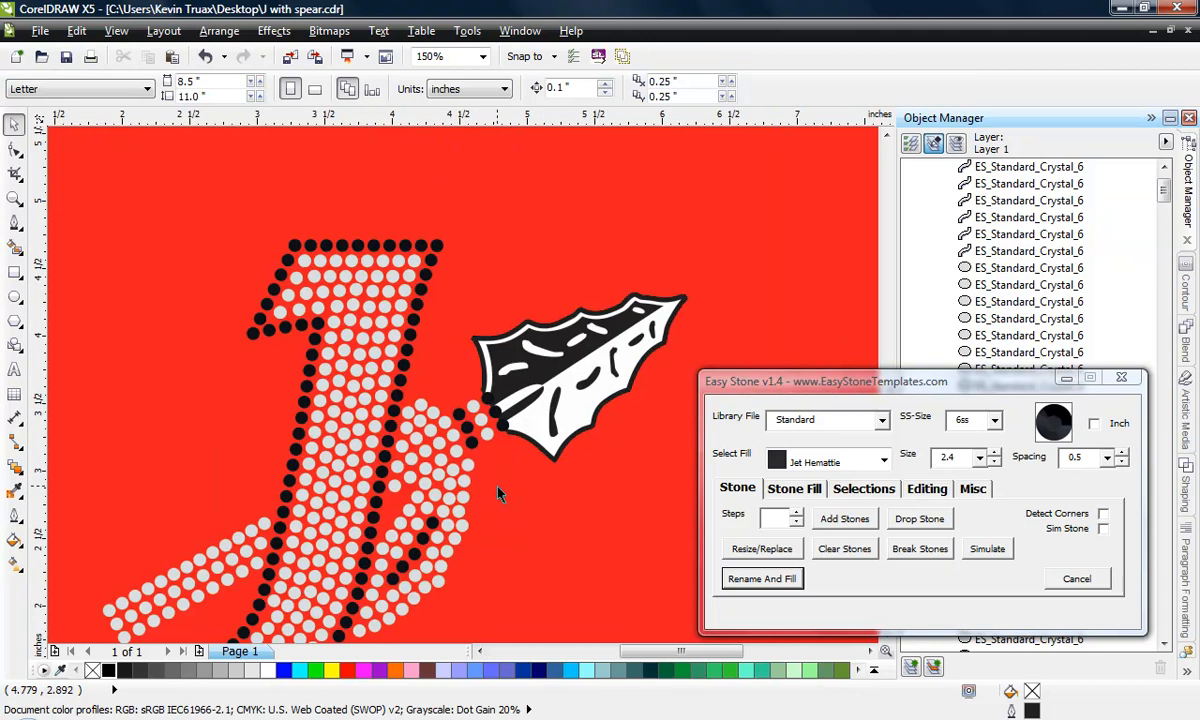
{"action": "scroll", "coordinate": [497, 491], "scroll_direction": "down", "scroll_amount": 1}
{"action": "scroll", "coordinate": [576, 429], "scroll_direction": "up", "scroll_amount": 1}
{"action": "scroll", "coordinate": [568, 440], "scroll_direction": "up", "scroll_amount": 1}
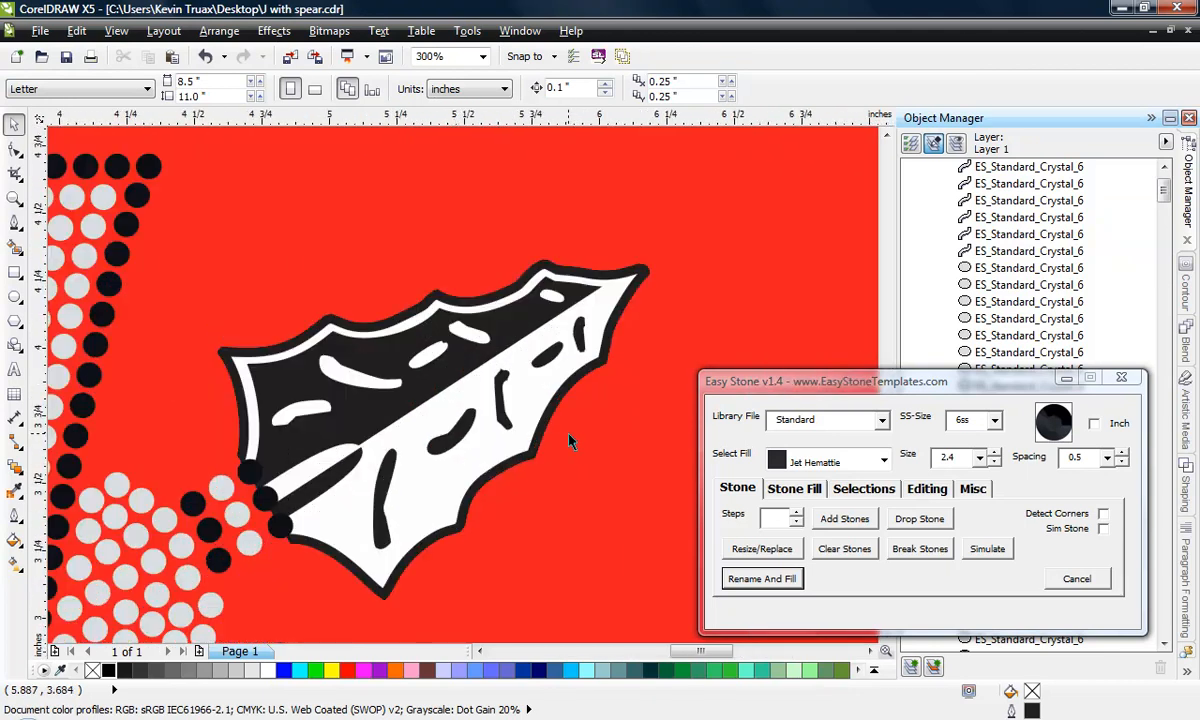
{"action": "left_click", "coordinate": [378, 500]}
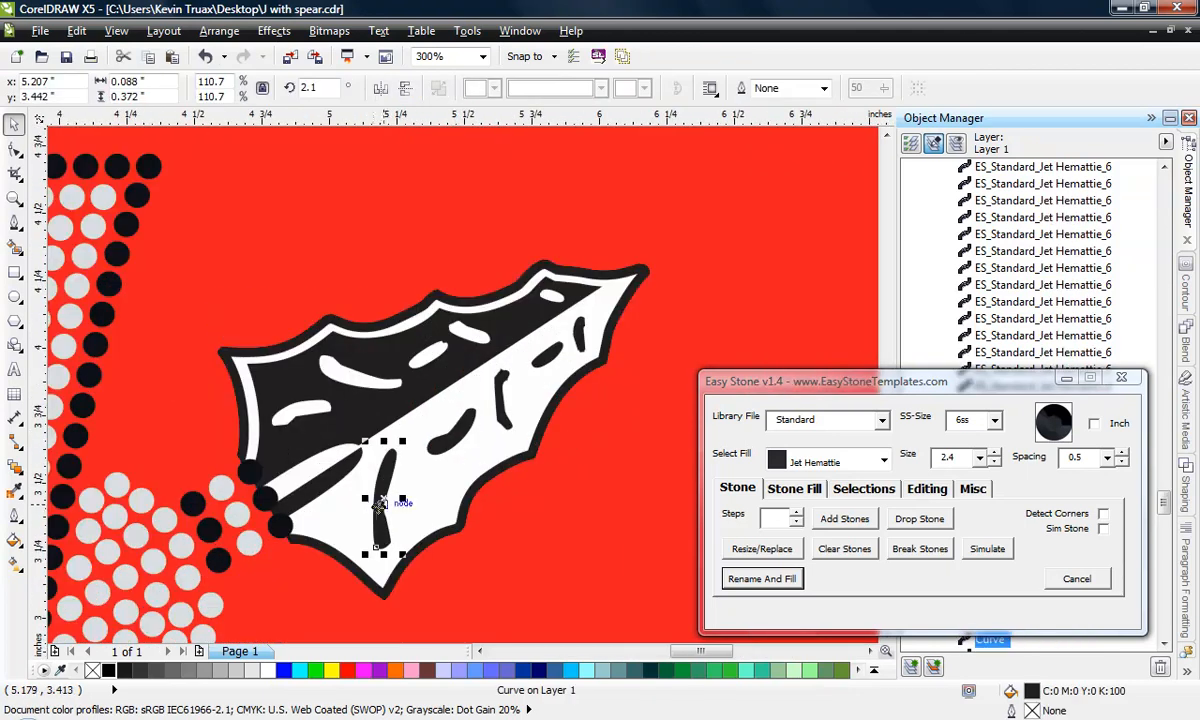
{"action": "key", "text": "Delete"}
{"action": "left_click", "coordinate": [459, 439]}
{"action": "key", "text": "Delete"}
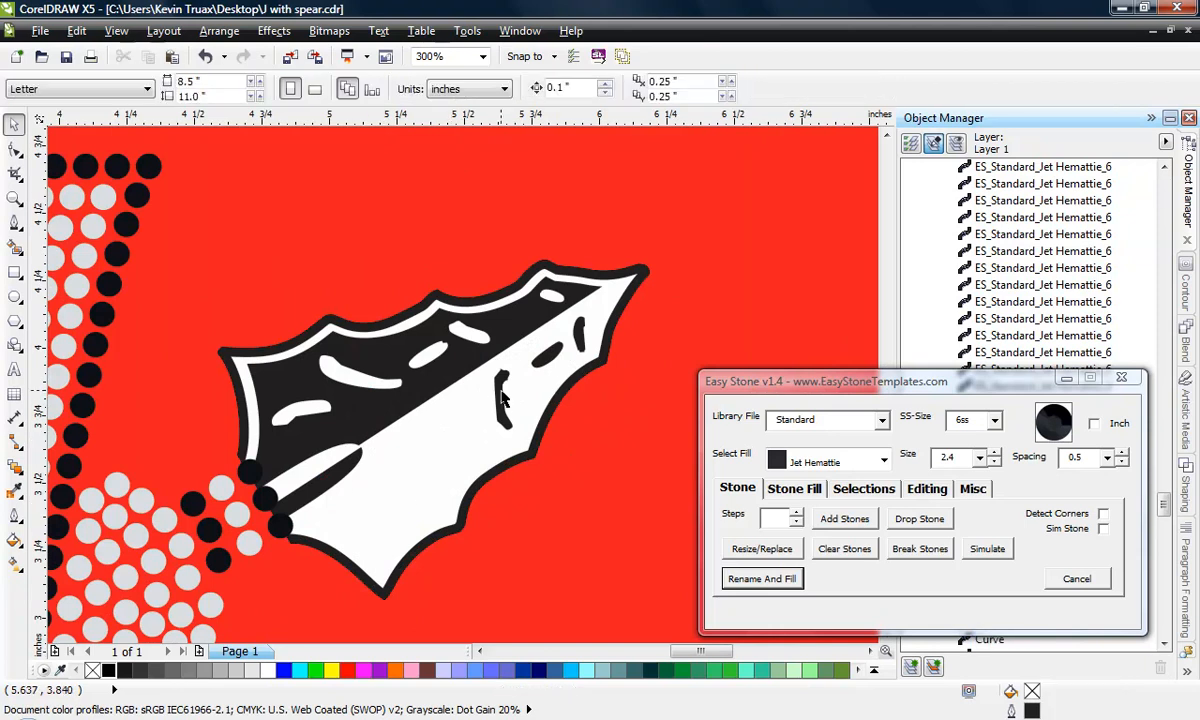
{"action": "left_click", "coordinate": [502, 392]}
{"action": "key", "text": "Delete"}
{"action": "left_click", "coordinate": [547, 358]}
{"action": "key", "text": "Delete"}
{"action": "left_click", "coordinate": [580, 331]}
{"action": "key", "text": "Delete"}
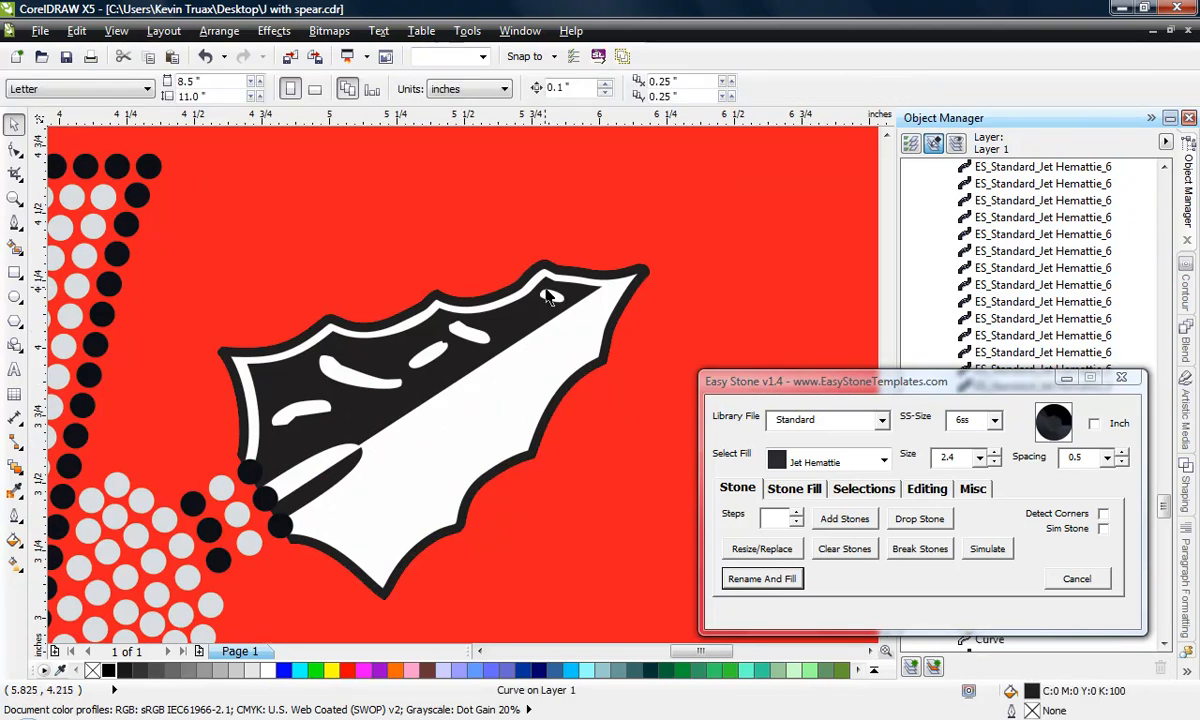
Step: Delete the five white detail marks from the black half of the spearhead
{"action": "left_click", "coordinate": [552, 295]}
{"action": "key", "text": "Delete"}
{"action": "left_click", "coordinate": [462, 329]}
{"action": "key", "text": "Delete"}
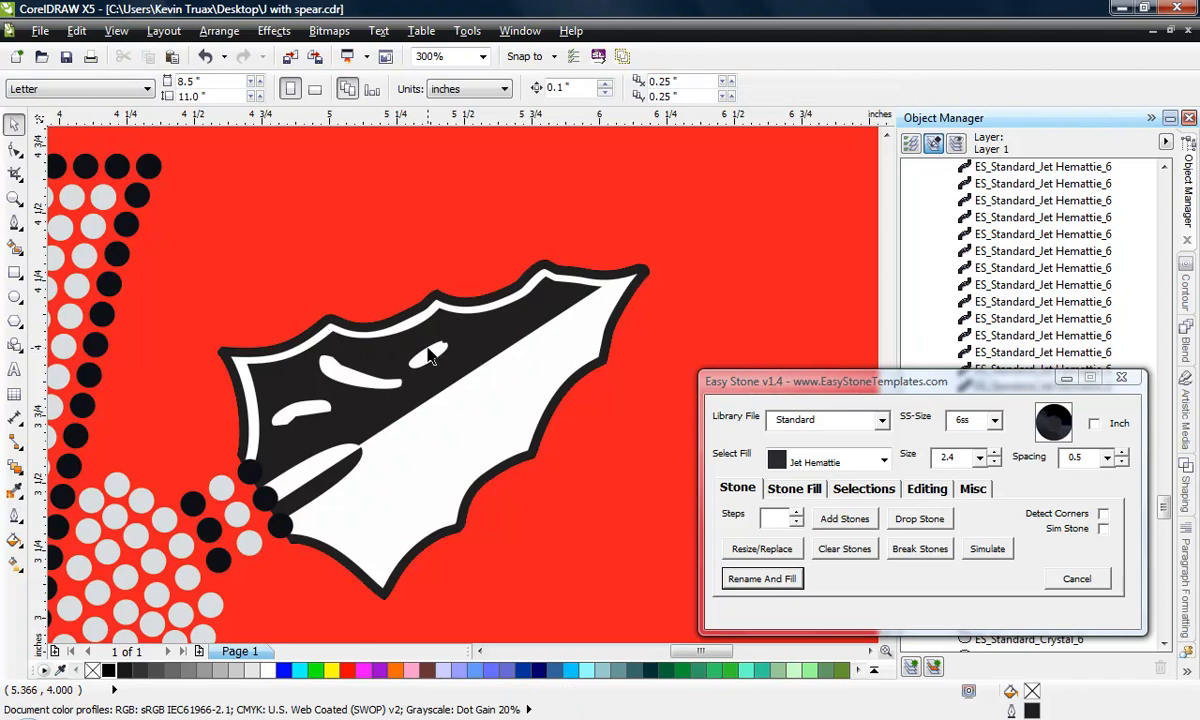
{"action": "left_click", "coordinate": [428, 355]}
{"action": "key", "text": "Delete"}
{"action": "left_click", "coordinate": [352, 372]}
{"action": "key", "text": "Delete"}
{"action": "left_click", "coordinate": [300, 408]}
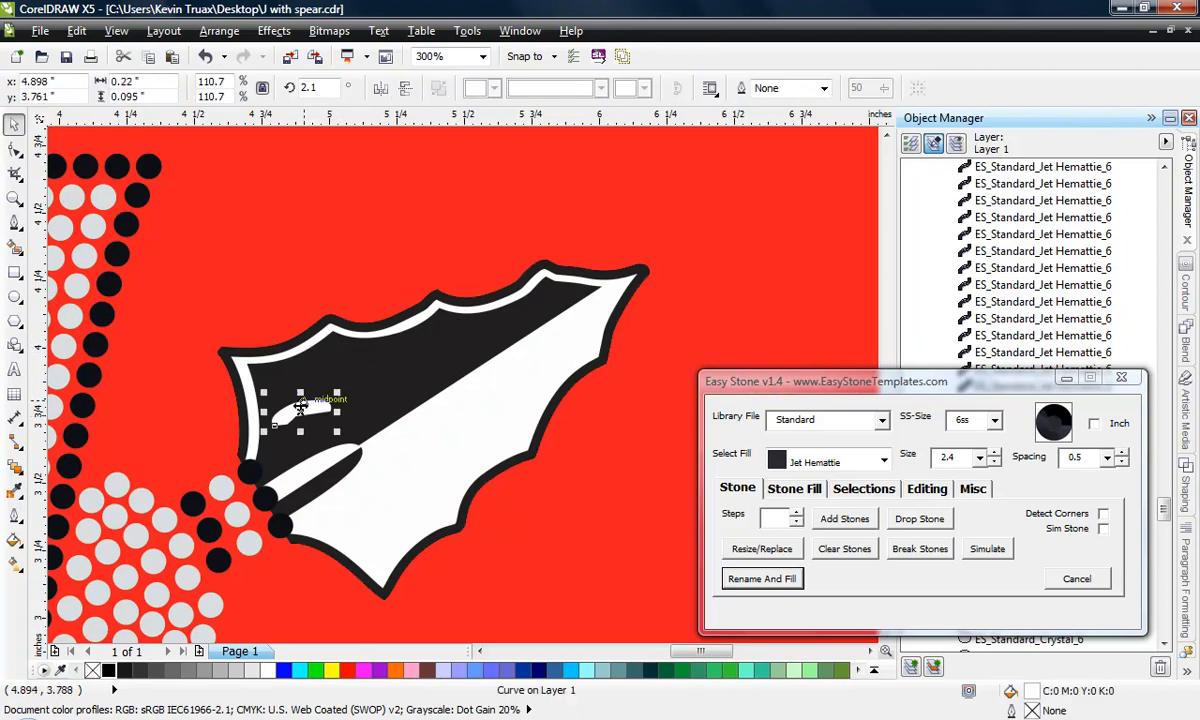
{"action": "key", "text": "Delete"}
{"action": "scroll", "coordinate": [410, 383], "scroll_direction": "down", "scroll_amount": 1}
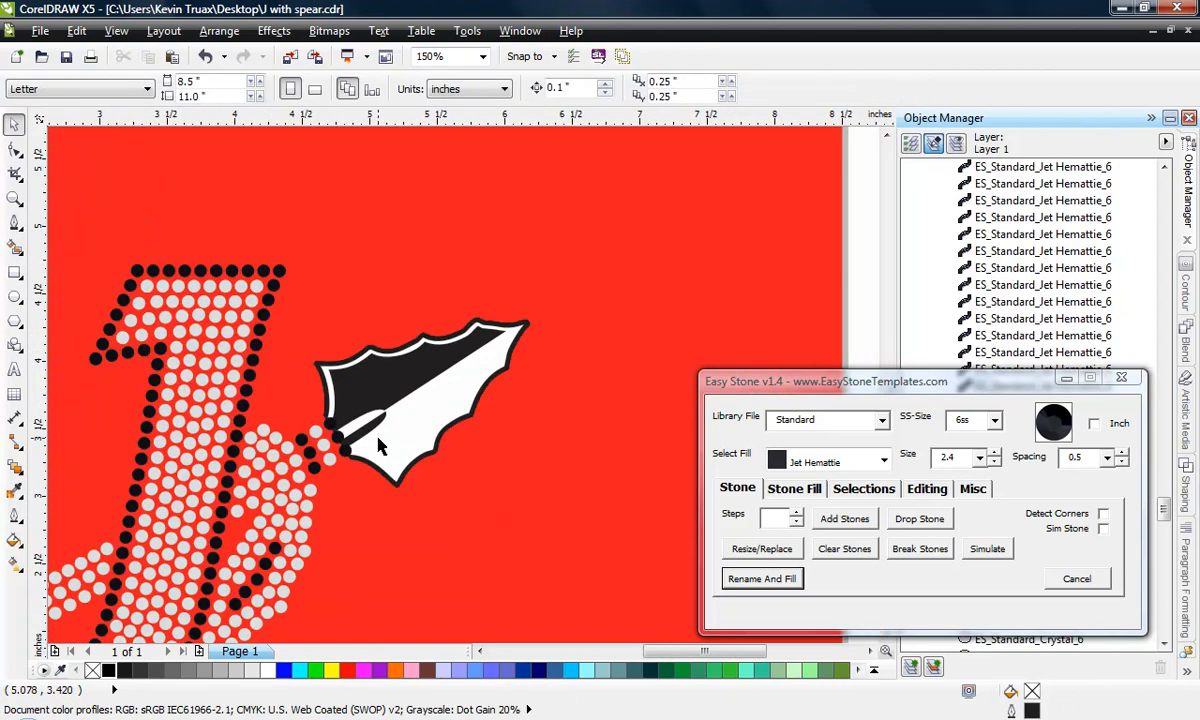
{"action": "scroll", "coordinate": [378, 440], "scroll_direction": "up", "scroll_amount": 1}
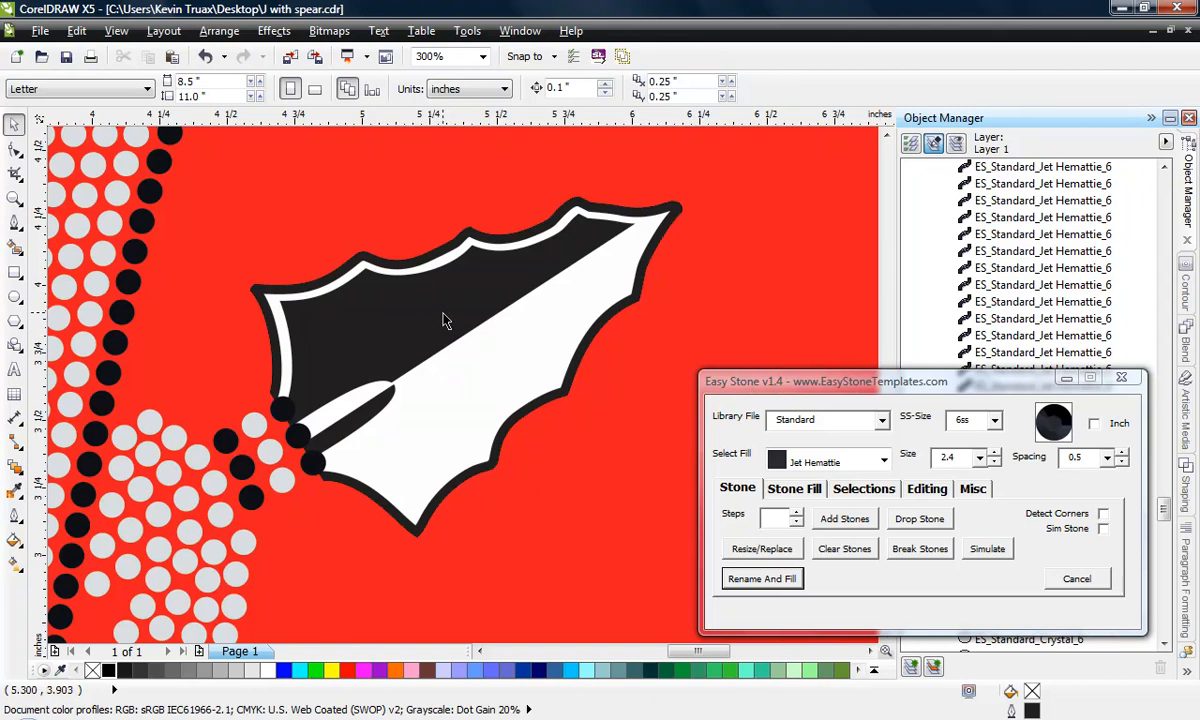
Step: Delete the black half, the black base mark and the white backing shapes from the spearhead
{"action": "left_click", "coordinate": [393, 341]}
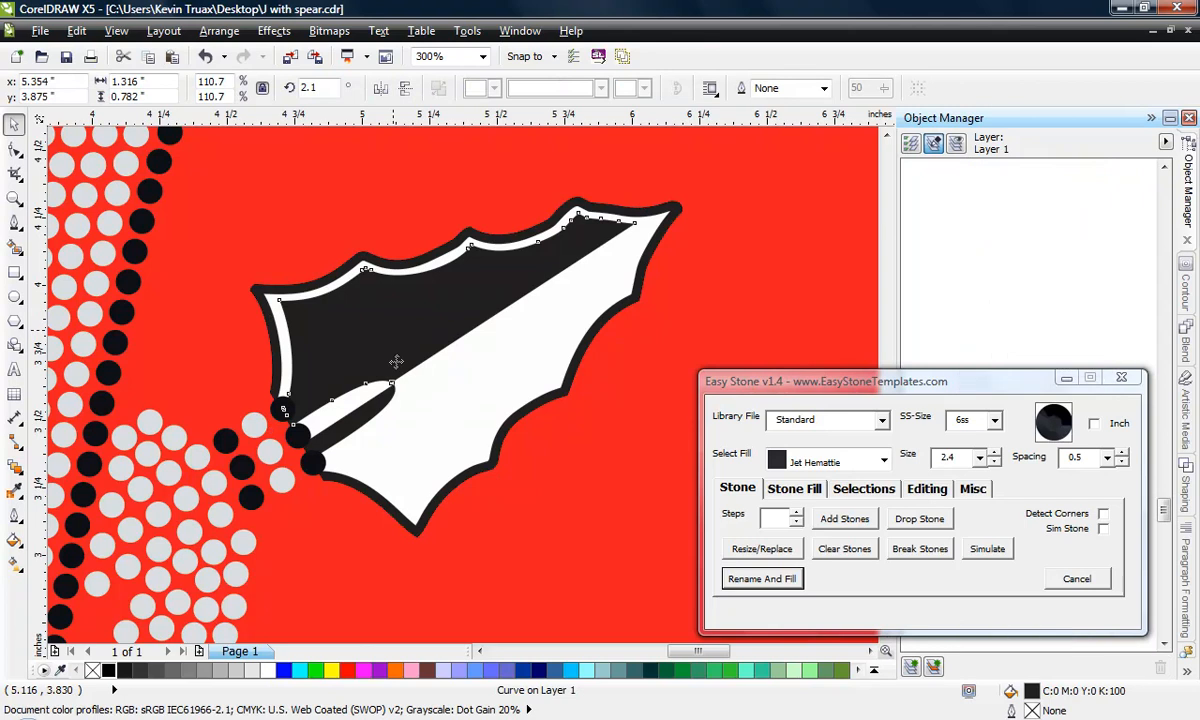
{"action": "key", "text": "Delete"}
{"action": "left_click", "coordinate": [379, 403]}
{"action": "key", "text": "Delete"}
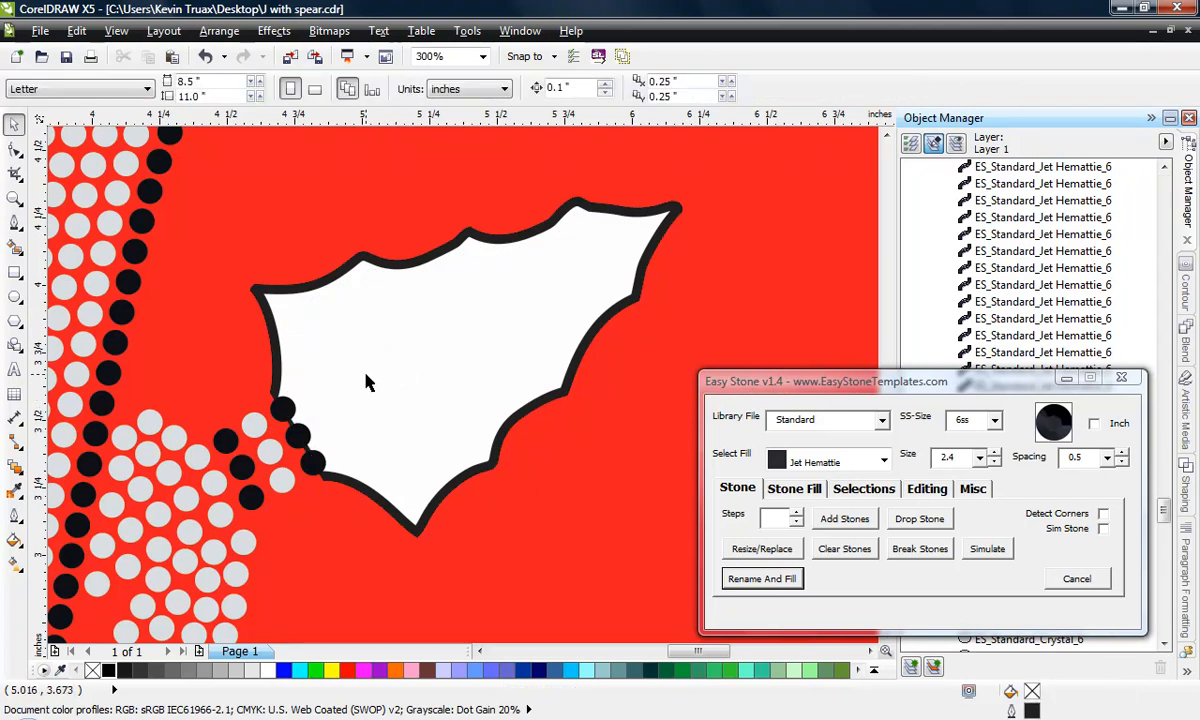
{"action": "left_click", "coordinate": [370, 372]}
{"action": "key", "text": "Delete"}
Step: Remove the fill from the remaining solid black spearhead silhouette, keeping its hairline outline
{"action": "scroll", "coordinate": [444, 322], "scroll_direction": "down", "scroll_amount": 2}
{"action": "left_click", "coordinate": [411, 331]}
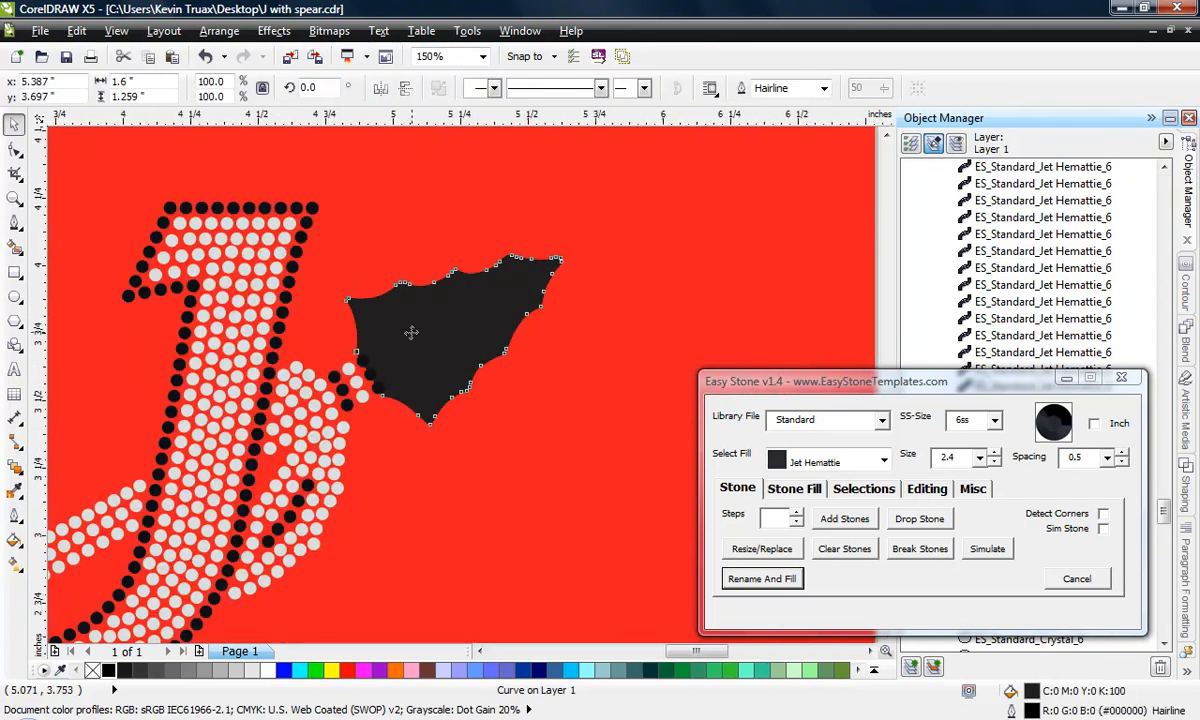
{"action": "scroll", "coordinate": [417, 335], "scroll_direction": "up", "scroll_amount": 2}
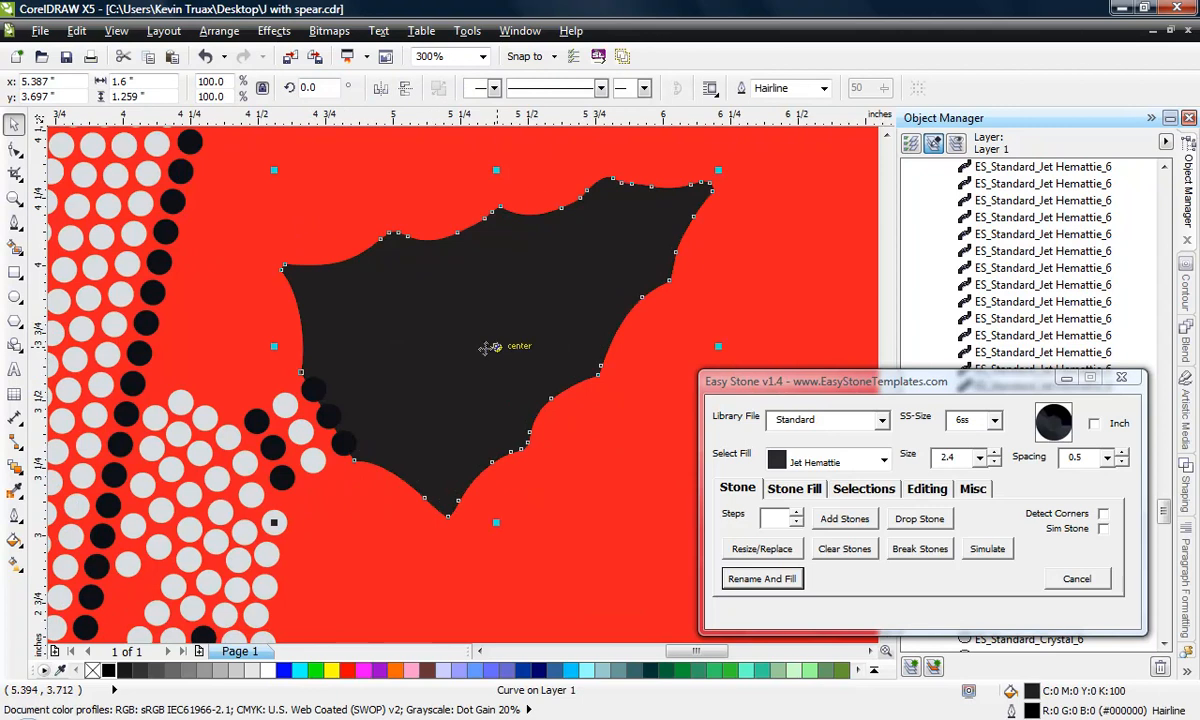
{"action": "left_click", "coordinate": [93, 670]}
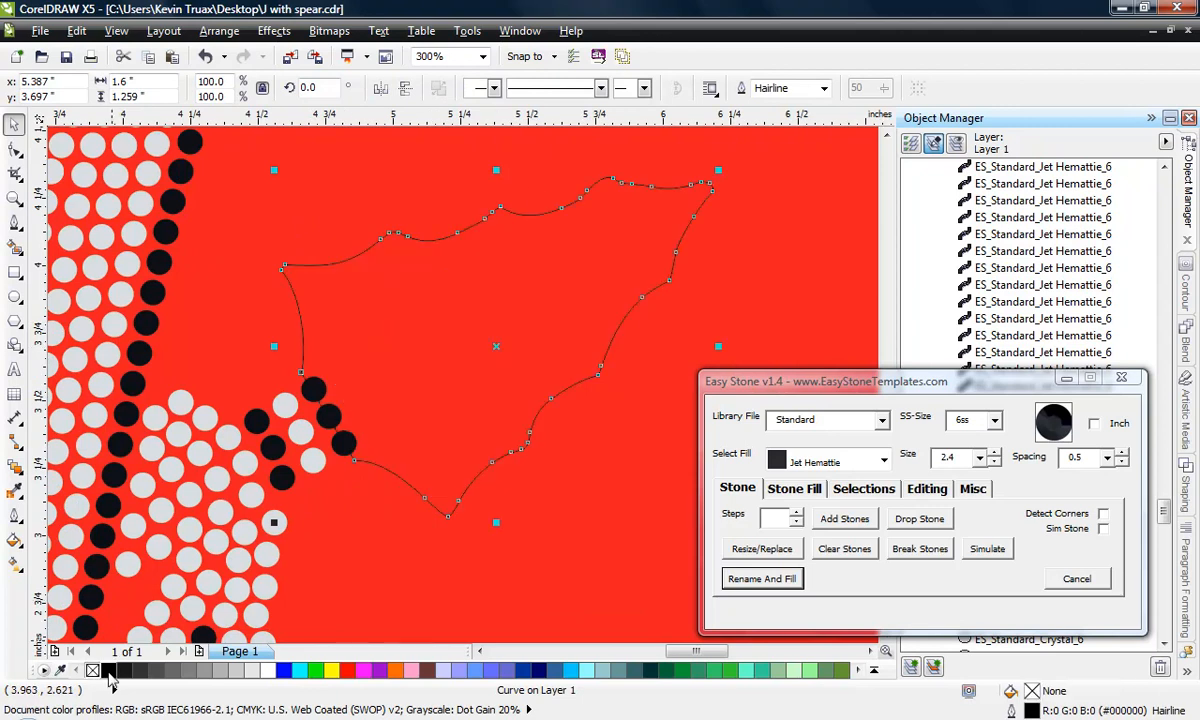
{"action": "left_click", "coordinate": [358, 575]}
{"action": "scroll", "coordinate": [577, 195], "scroll_direction": "down", "scroll_amount": 2}
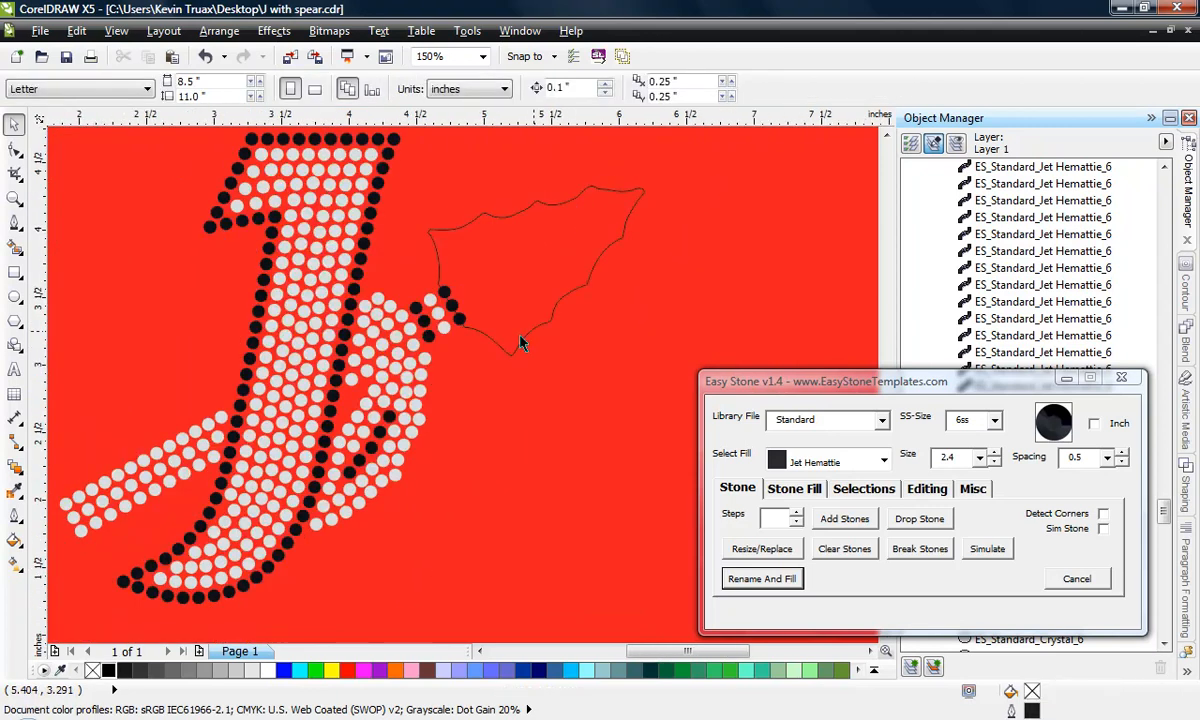
{"action": "scroll", "coordinate": [519, 257], "scroll_direction": "up", "scroll_amount": 2}
{"action": "scroll", "coordinate": [533, 268], "scroll_direction": "down", "scroll_amount": 2}
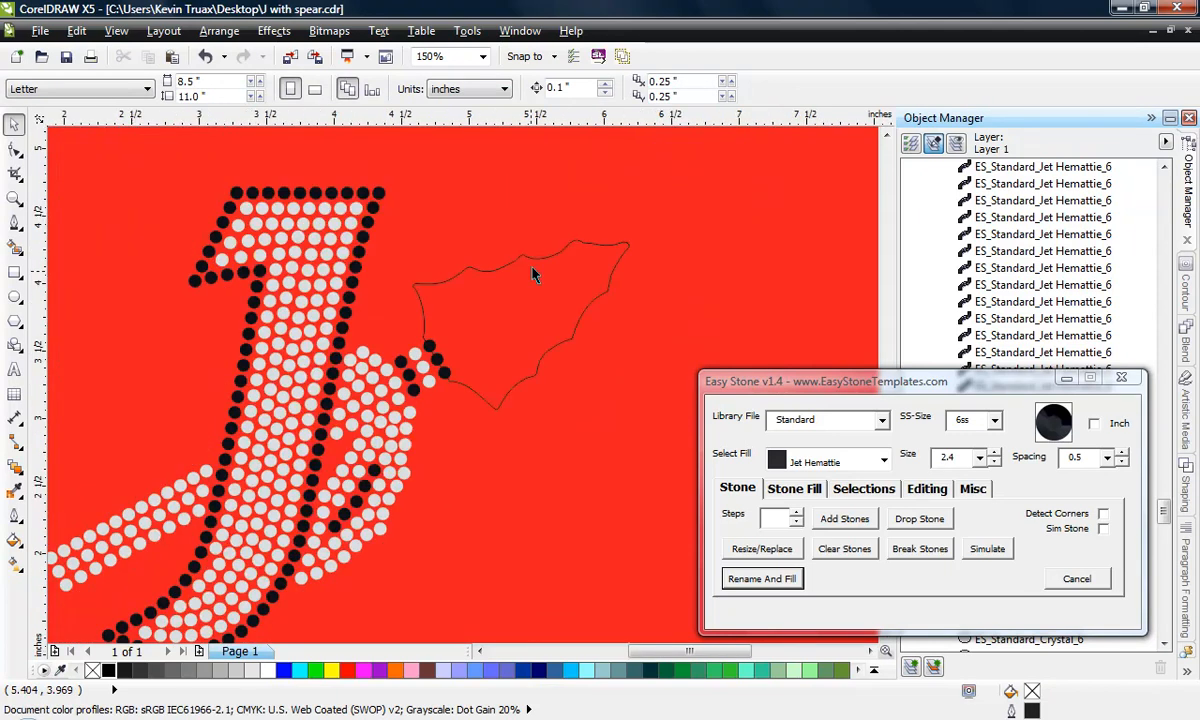
Step: Generate one inner contour inside the spearhead outline with Island Fill at a 2.9 offset
{"action": "scroll", "coordinate": [532, 275], "scroll_direction": "up", "scroll_amount": 2}
{"action": "left_click", "coordinate": [526, 285]}
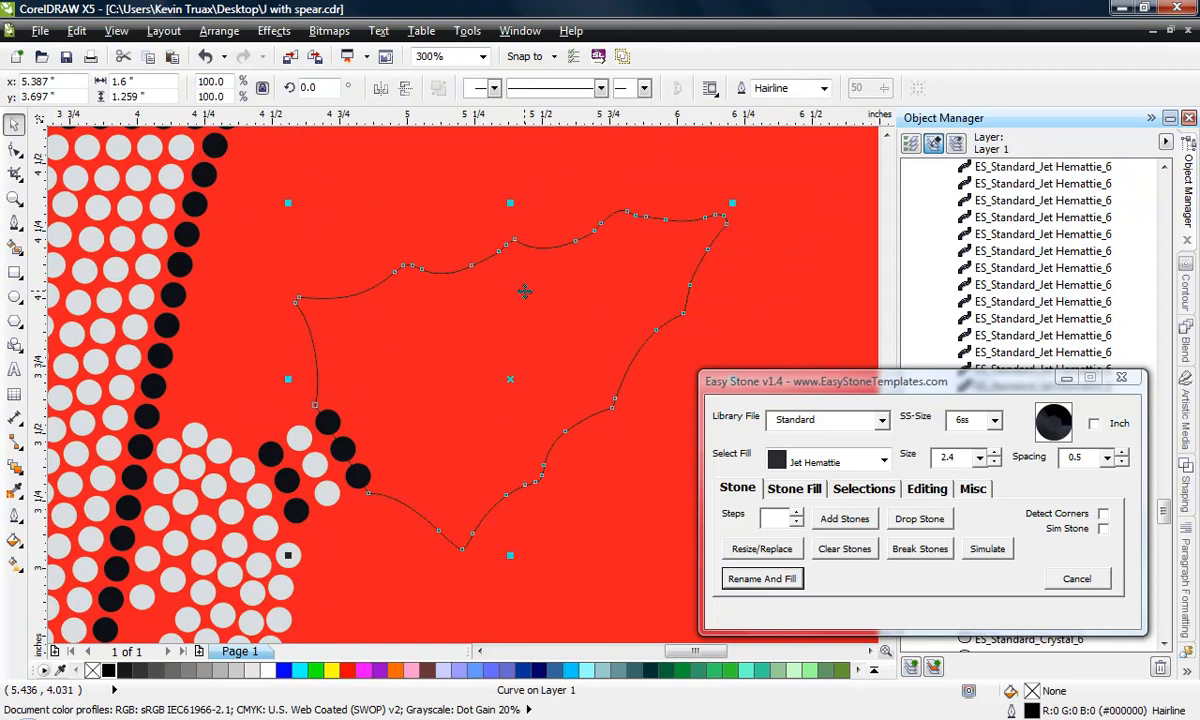
{"action": "left_click", "coordinate": [810, 488]}
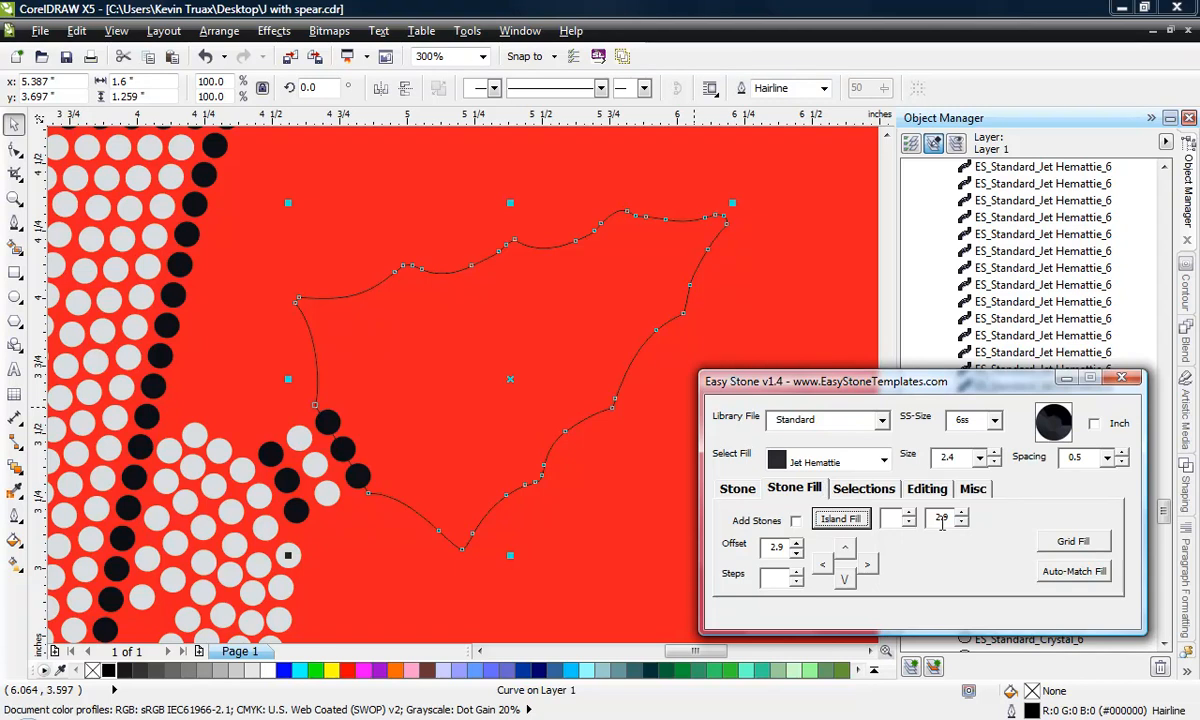
{"action": "left_click", "coordinate": [910, 514]}
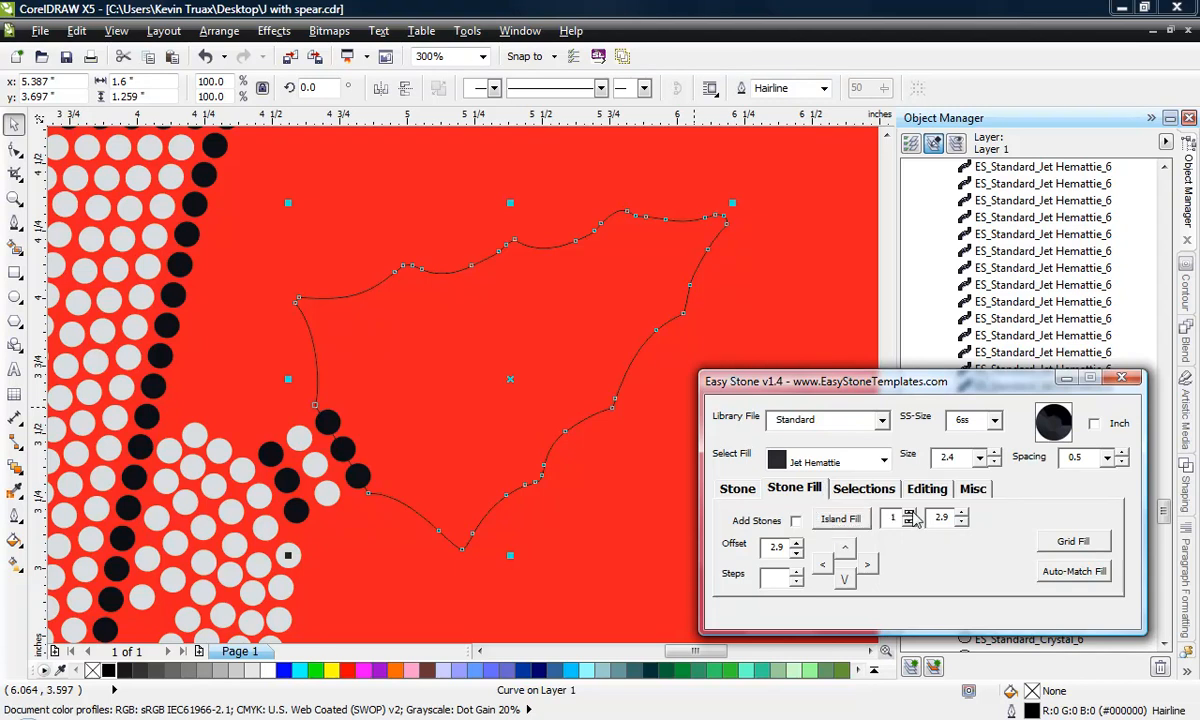
{"action": "left_click", "coordinate": [852, 521]}
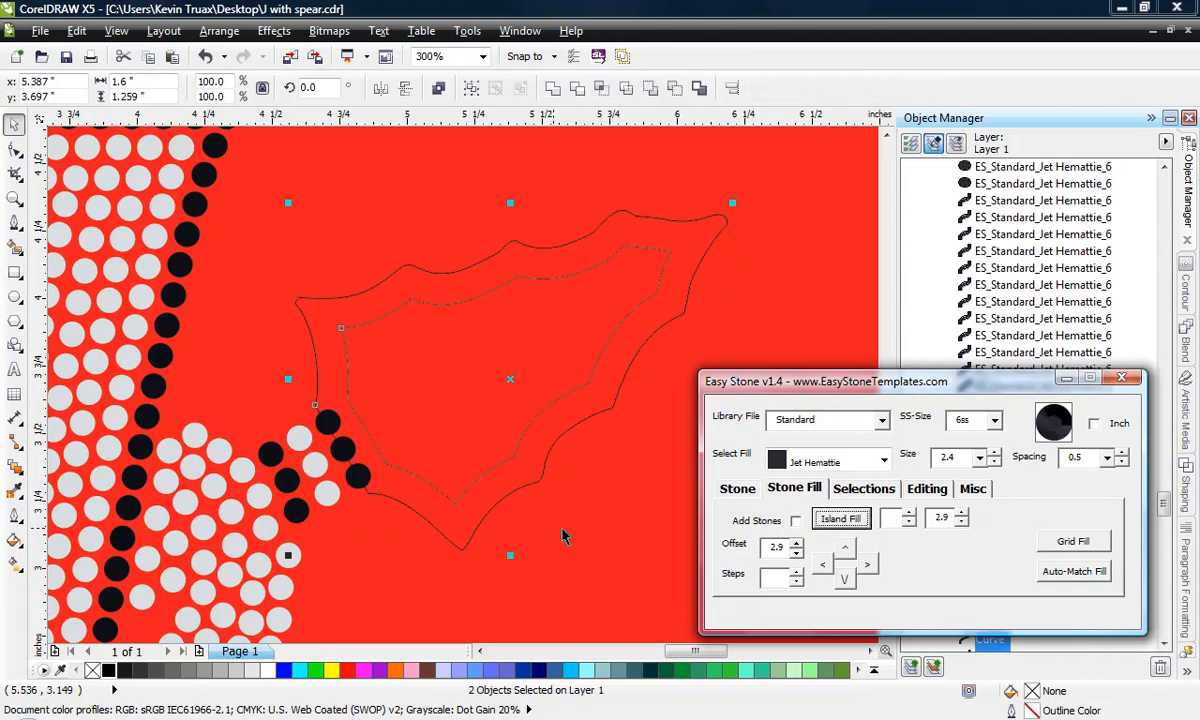
{"action": "left_click", "coordinate": [492, 476]}
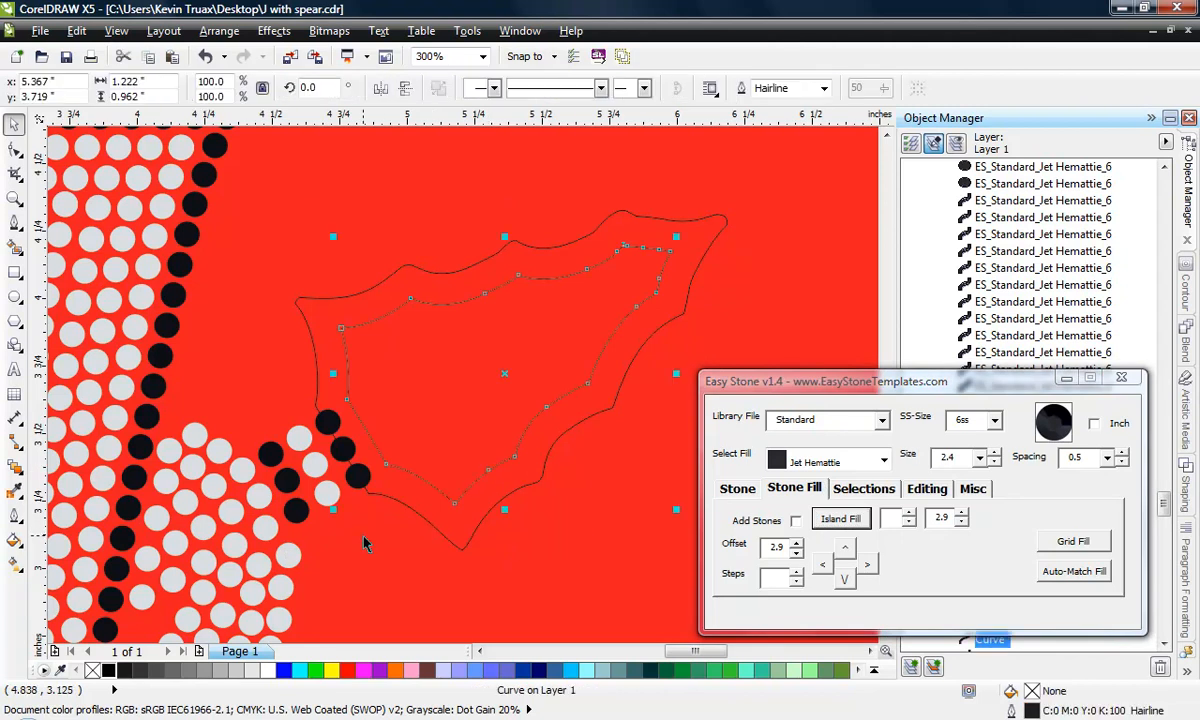
{"action": "key", "text": "Escape"}
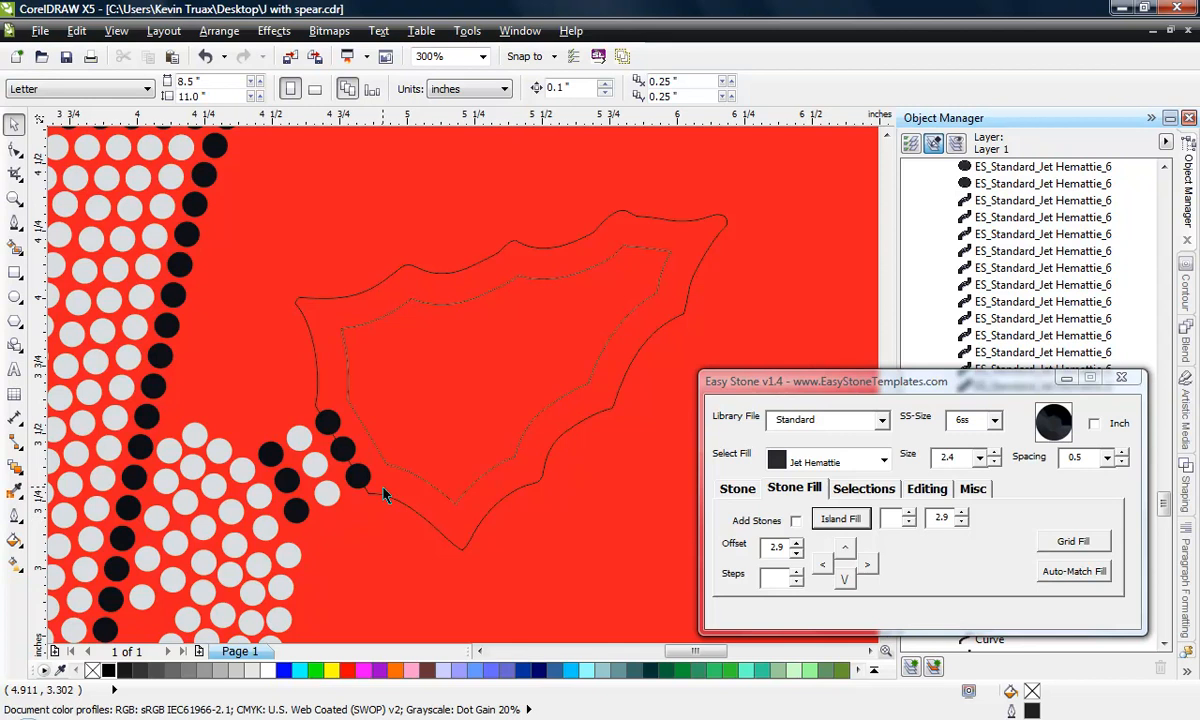
Step: Break the outer spearhead outline at the three black connecting stones and delete the two loose straight segments
{"action": "left_click", "coordinate": [381, 502]}
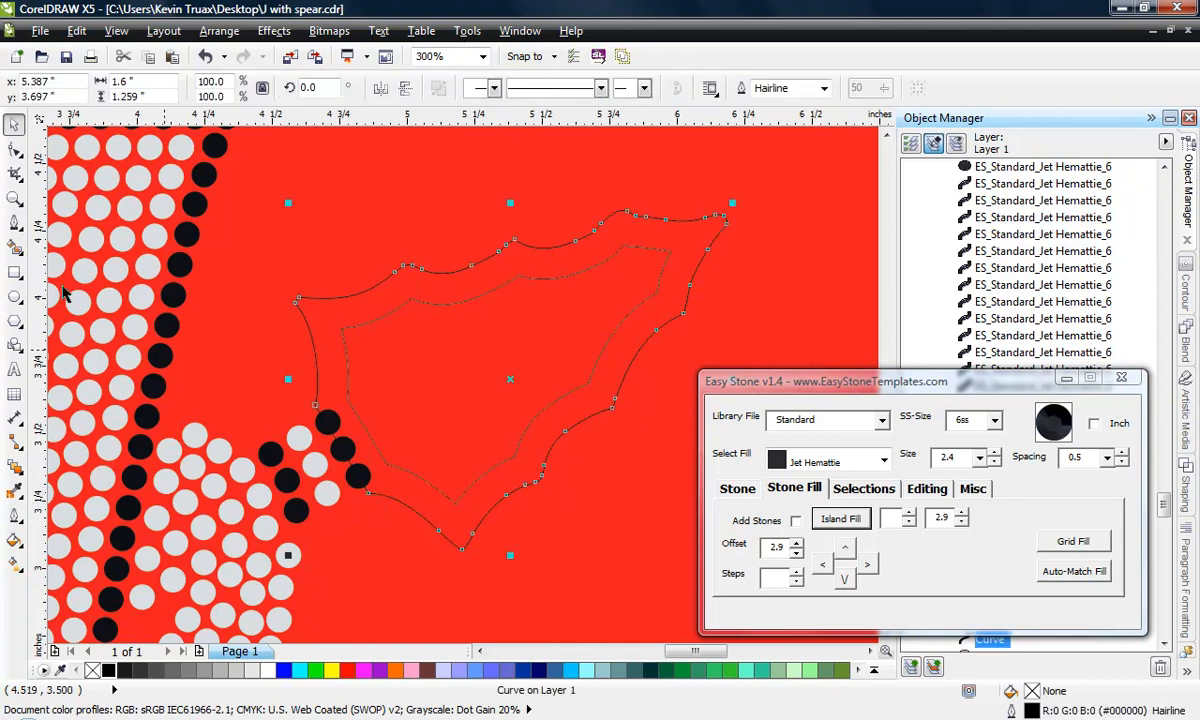
{"action": "left_click", "coordinate": [14, 148]}
{"action": "scroll", "coordinate": [392, 532], "scroll_direction": "up", "scroll_amount": 2}
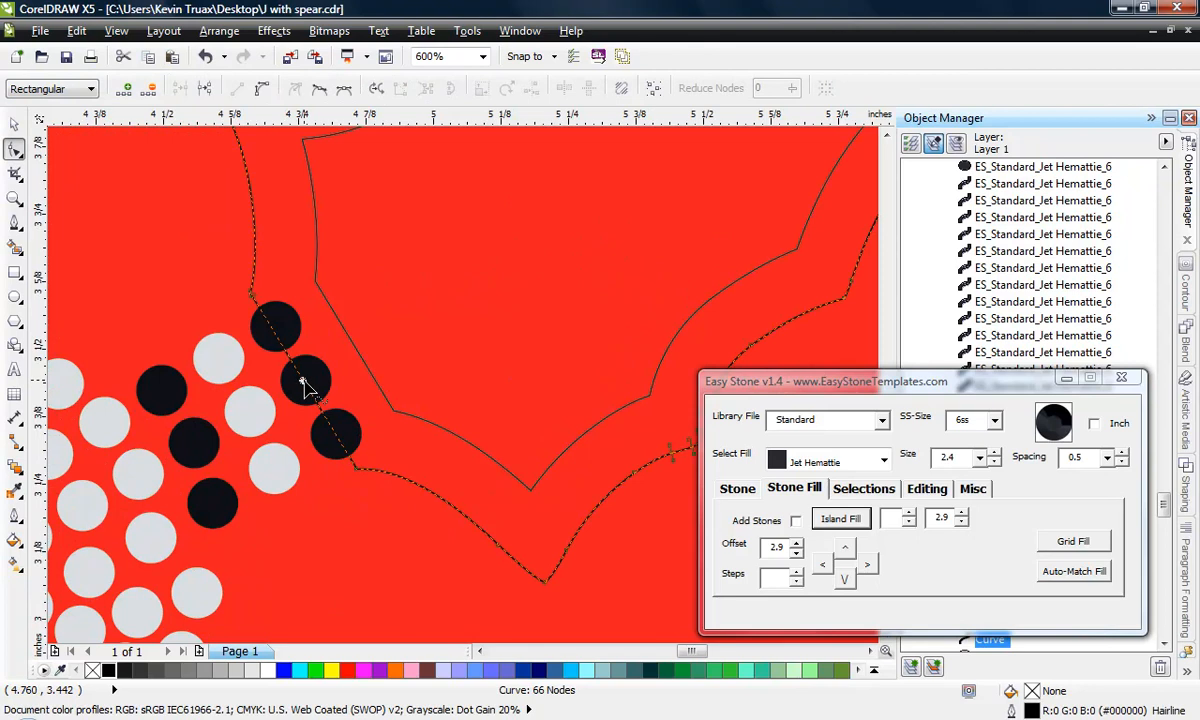
{"action": "double_click", "coordinate": [304, 382]}
{"action": "right_click", "coordinate": [303, 381]}
{"action": "left_click", "coordinate": [415, 600]}
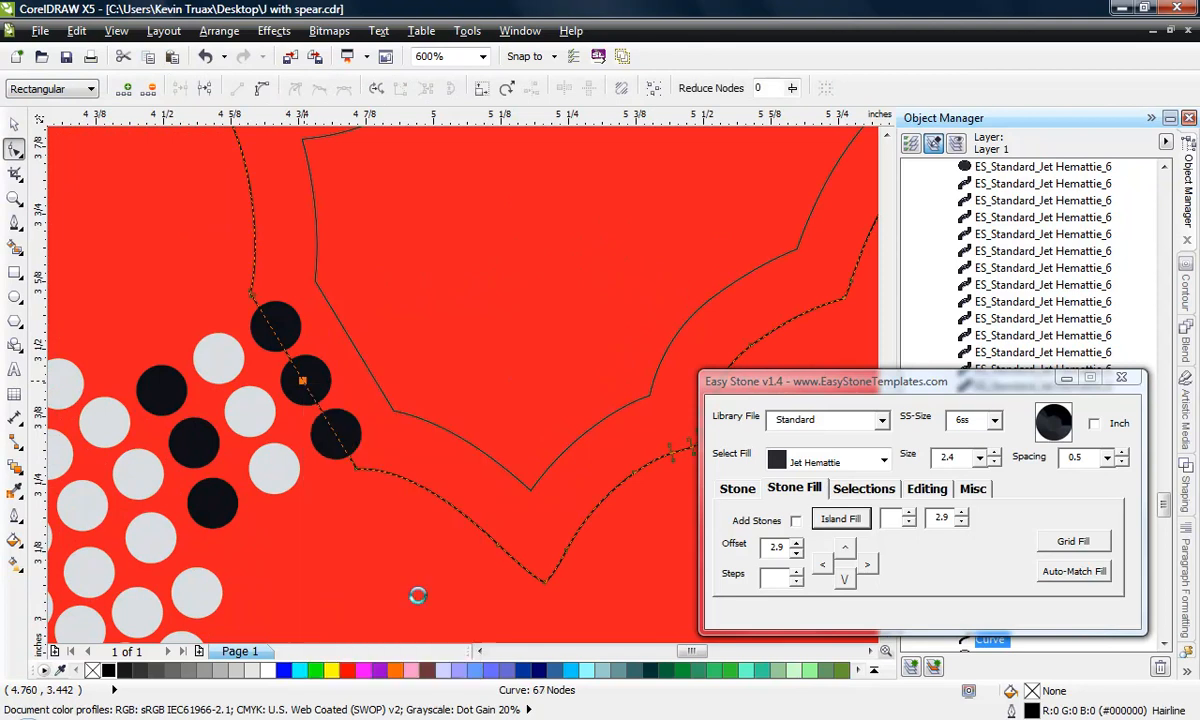
{"action": "key", "text": "Delete"}
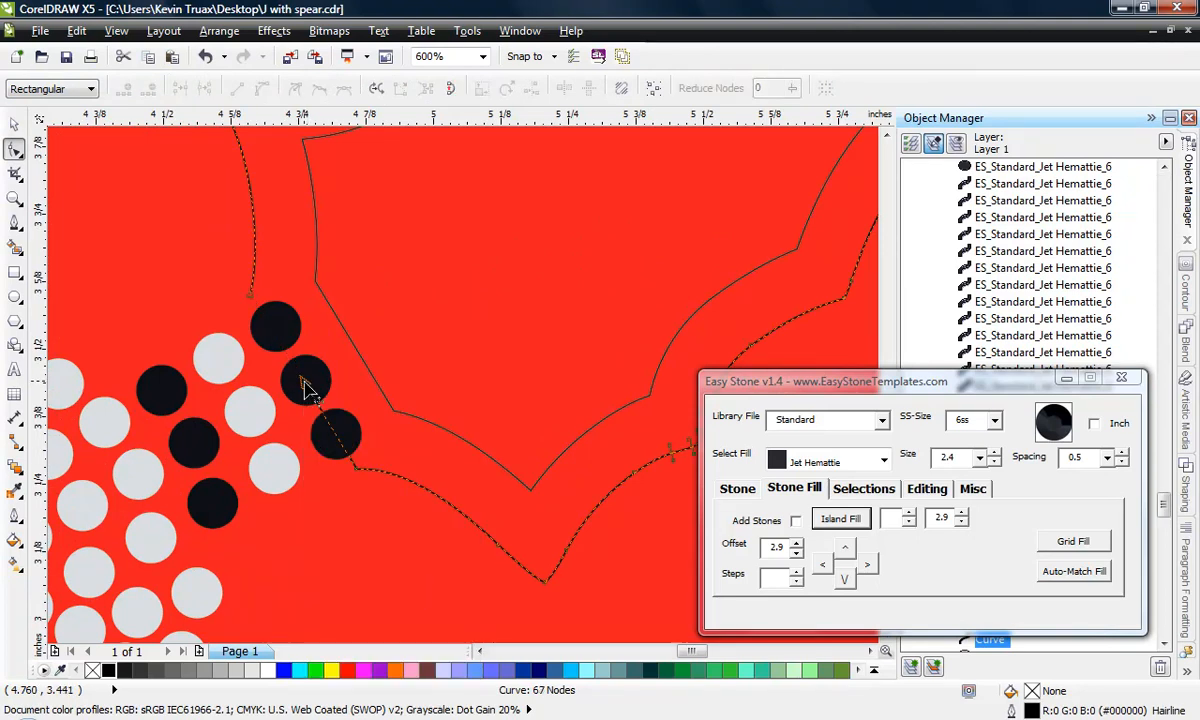
{"action": "left_click", "coordinate": [303, 381]}
{"action": "key", "text": "Delete"}
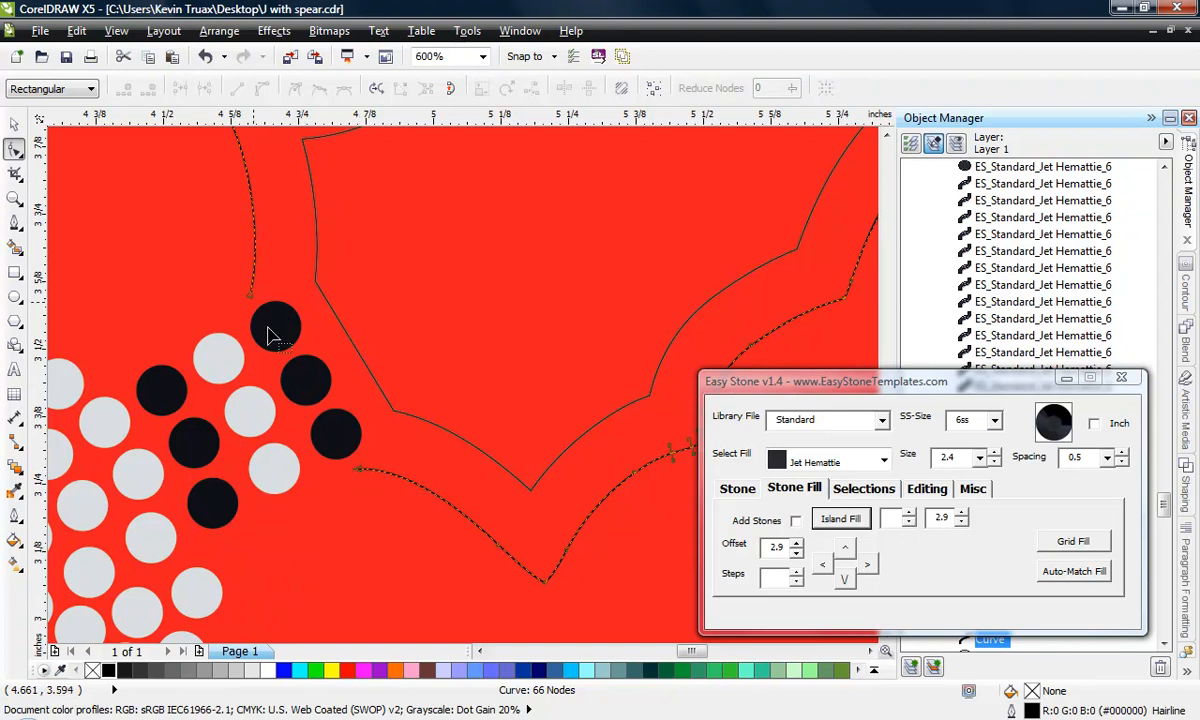
{"action": "scroll", "coordinate": [390, 462], "scroll_direction": "down", "scroll_amount": 1}
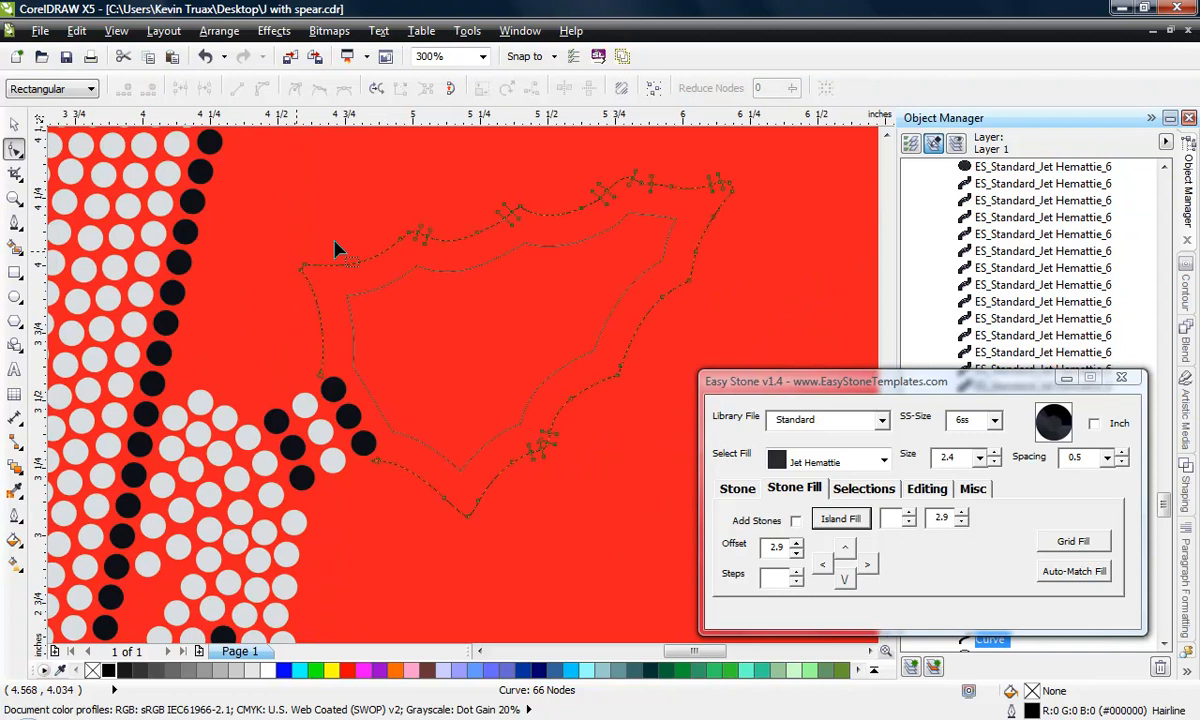
Step: Add 6ss Jet Hemattie stones, size 2.4 with 0.5 spacing, along the open outer spearhead outline
{"action": "left_click", "coordinate": [760, 491]}
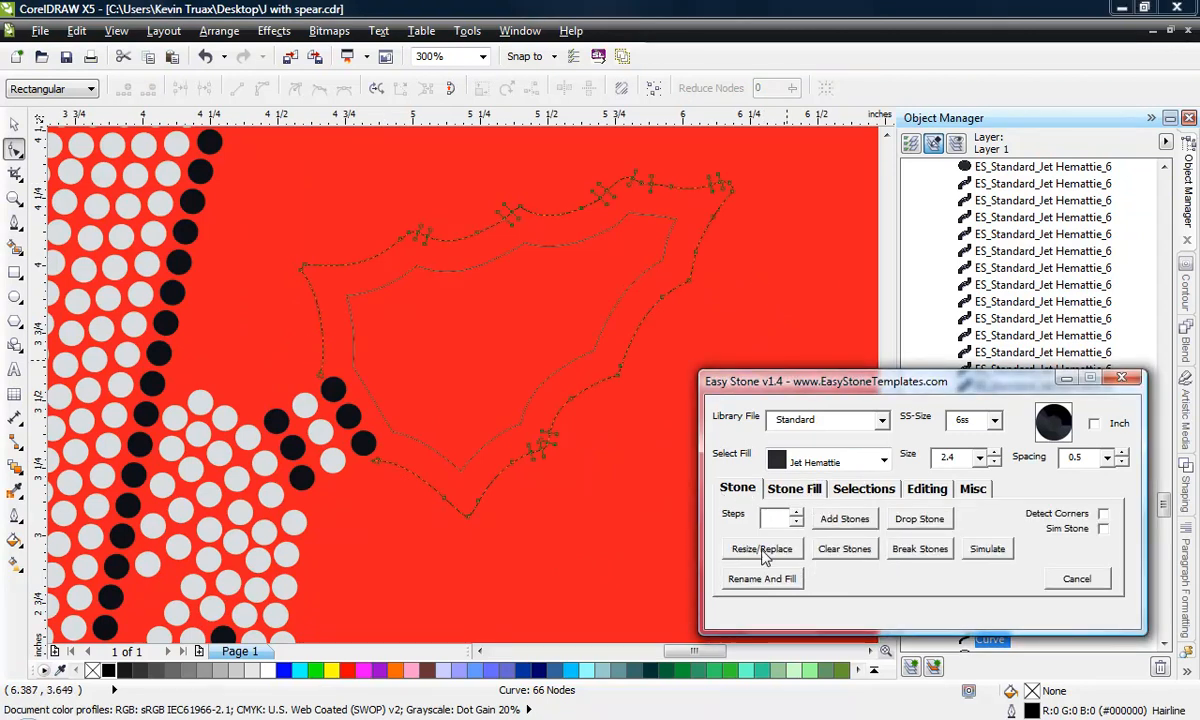
{"action": "left_click", "coordinate": [843, 518]}
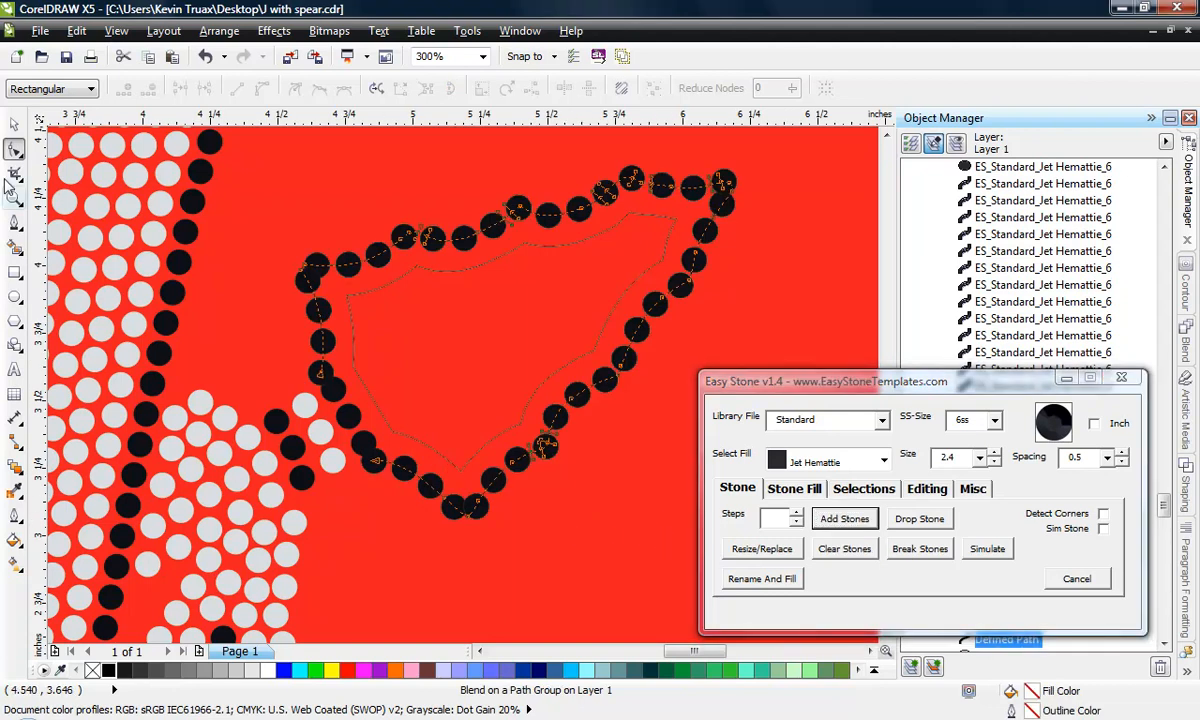
{"action": "key", "text": "space"}
{"action": "left_click", "coordinate": [588, 528]}
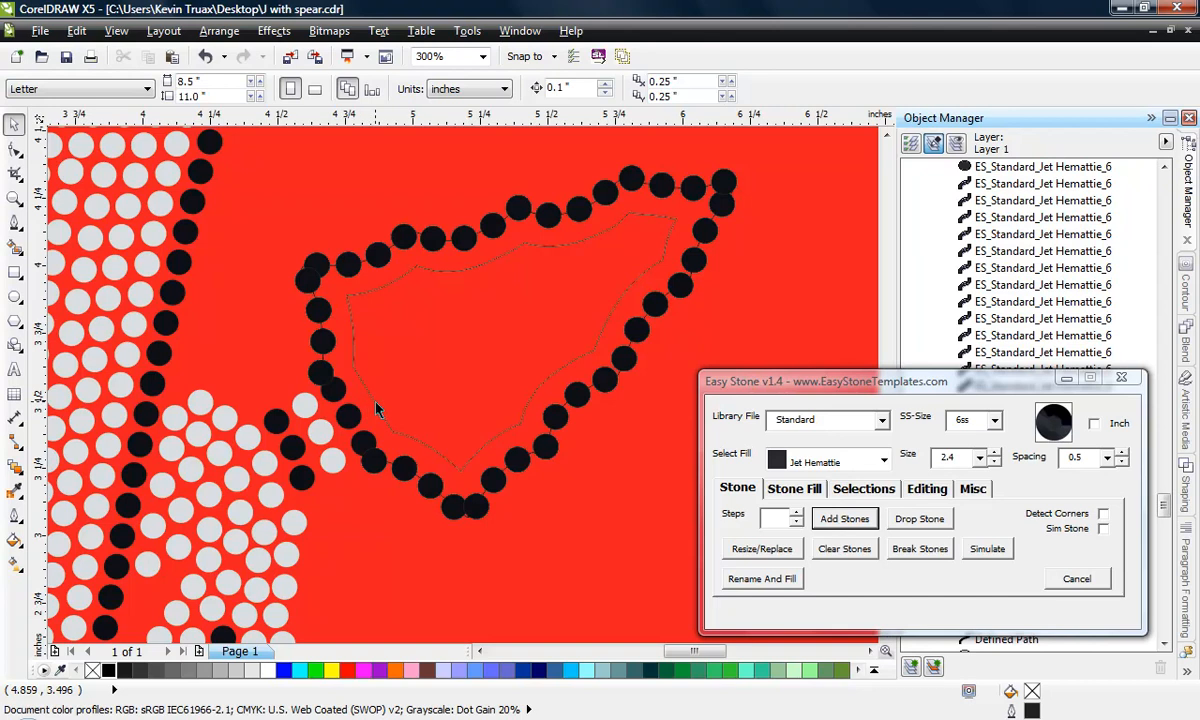
Step: Try breaking the spearhead outline's stones apart and spreading the two overlapping stones at its lower point
{"action": "left_click", "coordinate": [305, 284]}
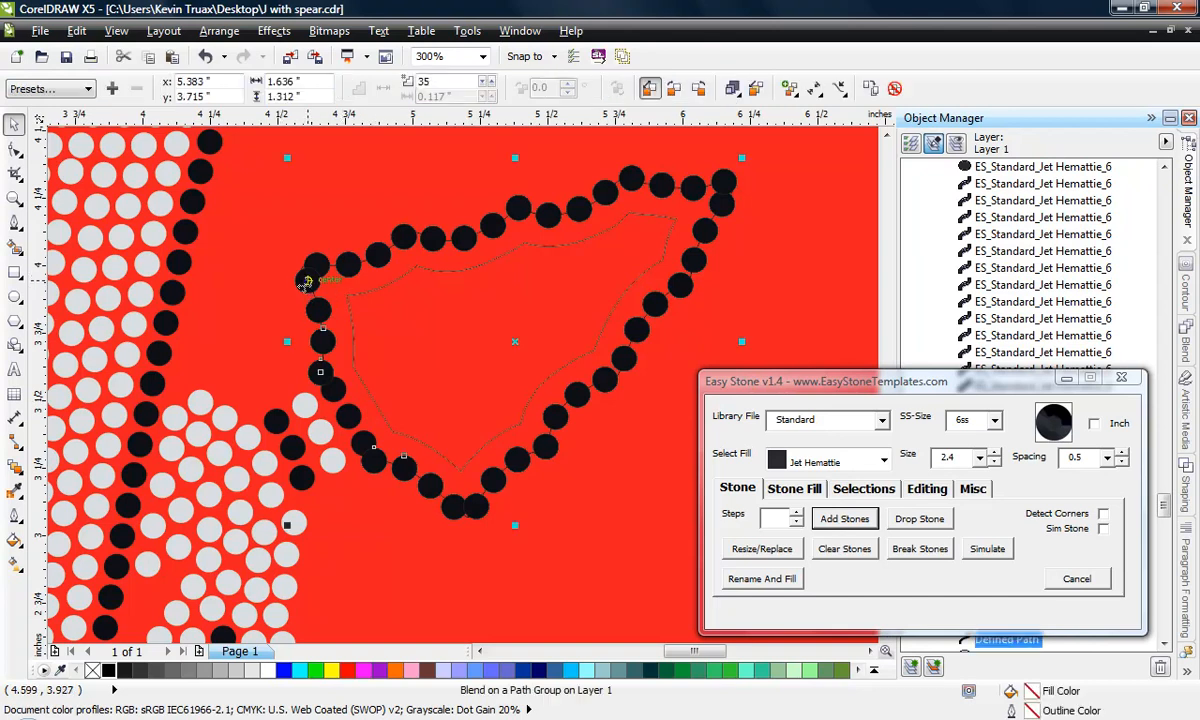
{"action": "left_click", "coordinate": [905, 550]}
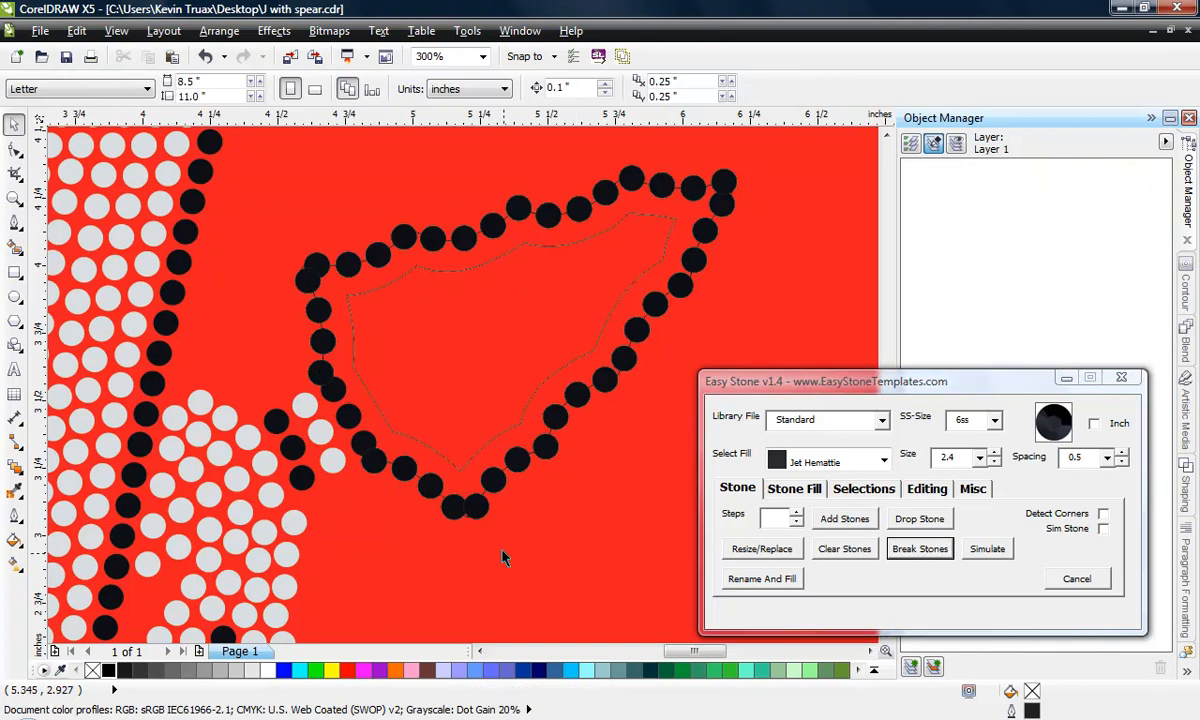
{"action": "scroll", "coordinate": [468, 510], "scroll_direction": "up", "scroll_amount": 2}
{"action": "left_click_drag", "start_coordinate": [461, 460], "coordinate": [501, 490]}
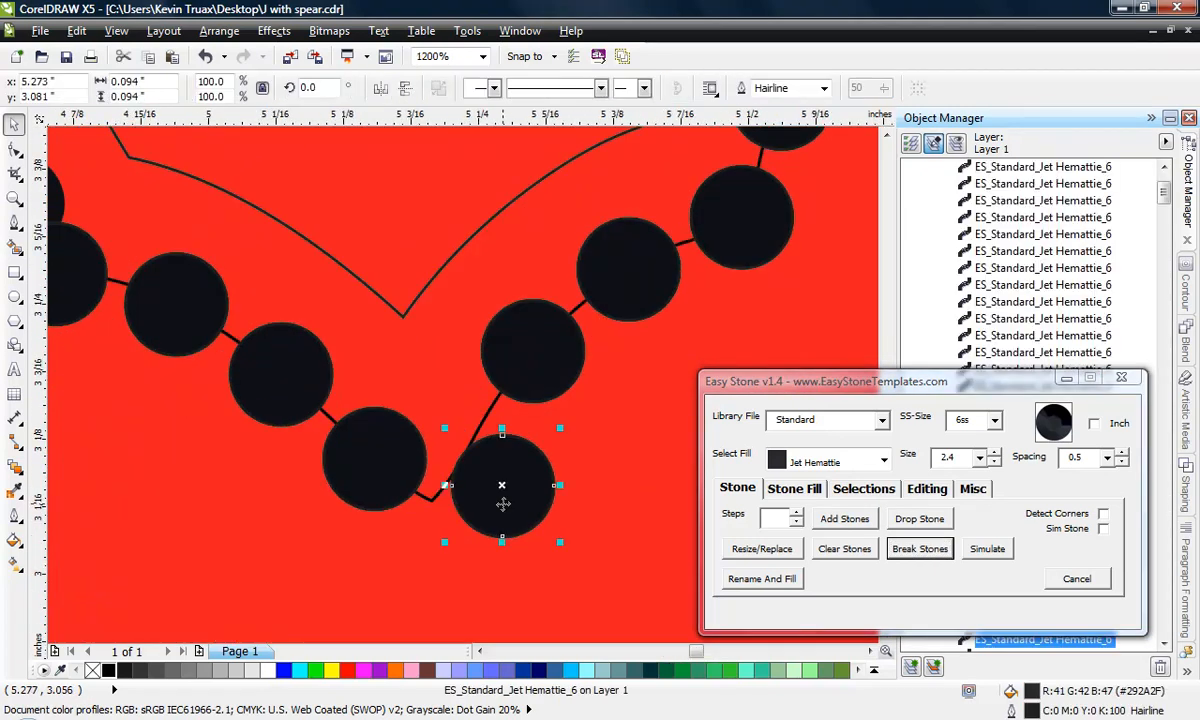
{"action": "left_click_drag", "start_coordinate": [375, 490], "coordinate": [386, 470]}
{"action": "left_click", "coordinate": [486, 466]}
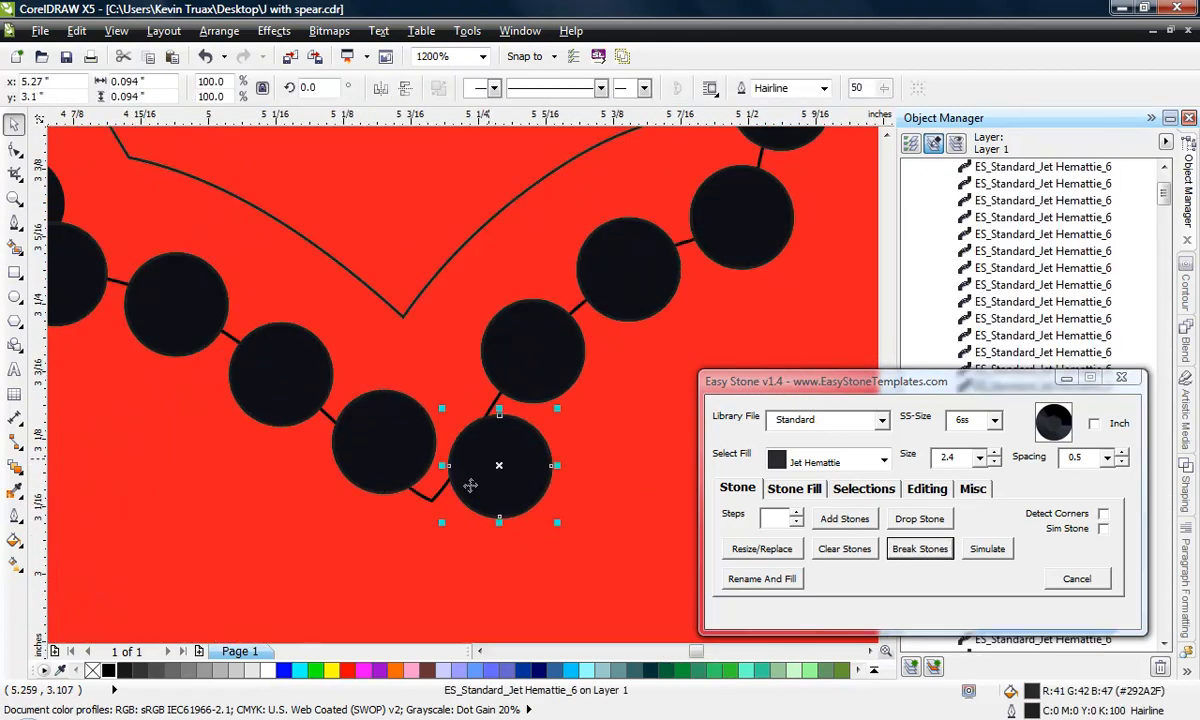
Step: Undo the stone moves at the spearhead's lower point and the breaking apart of the outline's stones
{"action": "scroll", "coordinate": [420, 510], "scroll_direction": "down", "scroll_amount": 4}
{"action": "scroll", "coordinate": [343, 510], "scroll_direction": "up", "scroll_amount": 2}
{"action": "scroll", "coordinate": [343, 510], "scroll_direction": "up", "scroll_amount": 2}
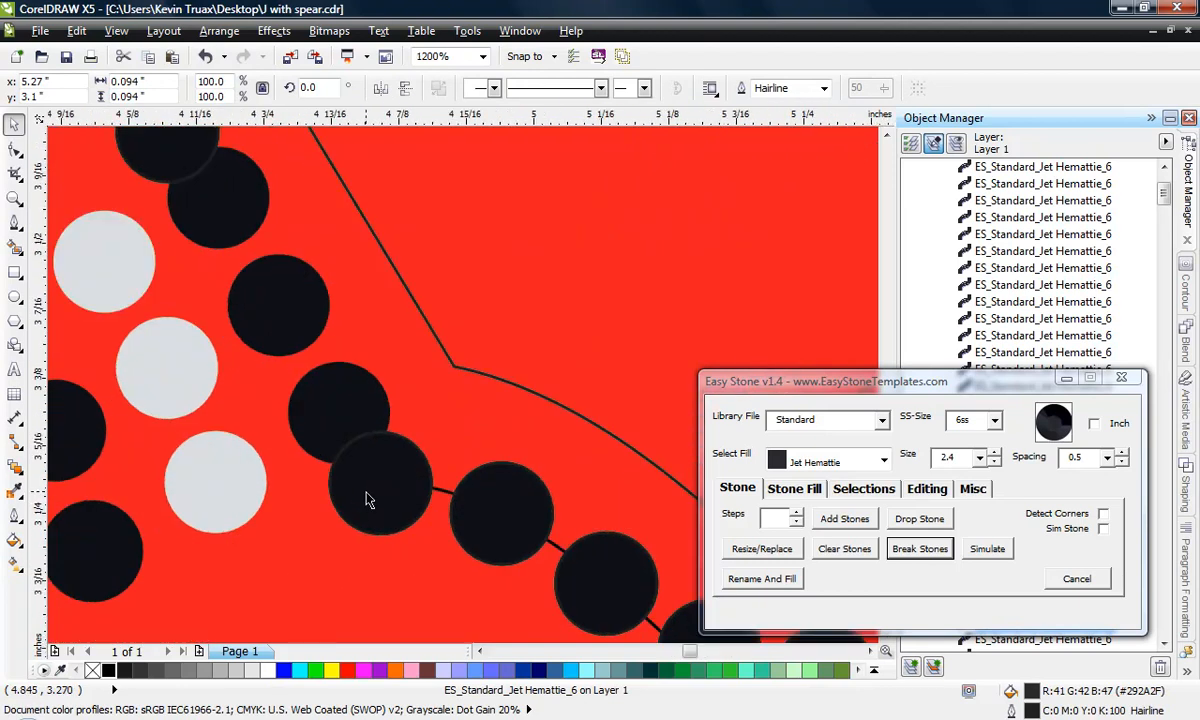
{"action": "left_click", "coordinate": [383, 487]}
{"action": "scroll", "coordinate": [384, 490], "scroll_direction": "down", "scroll_amount": 1}
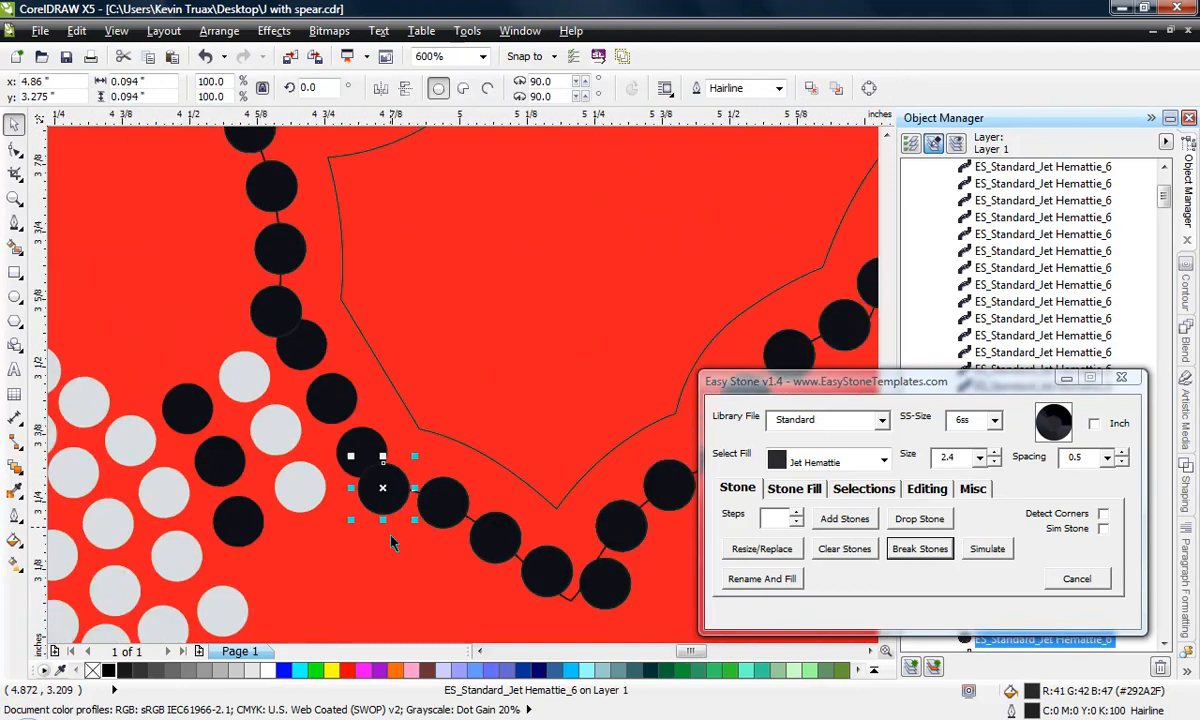
{"action": "key", "text": "ctrl+z"}
{"action": "key", "text": "ctrl+z"}
{"action": "key", "text": "ctrl+z"}
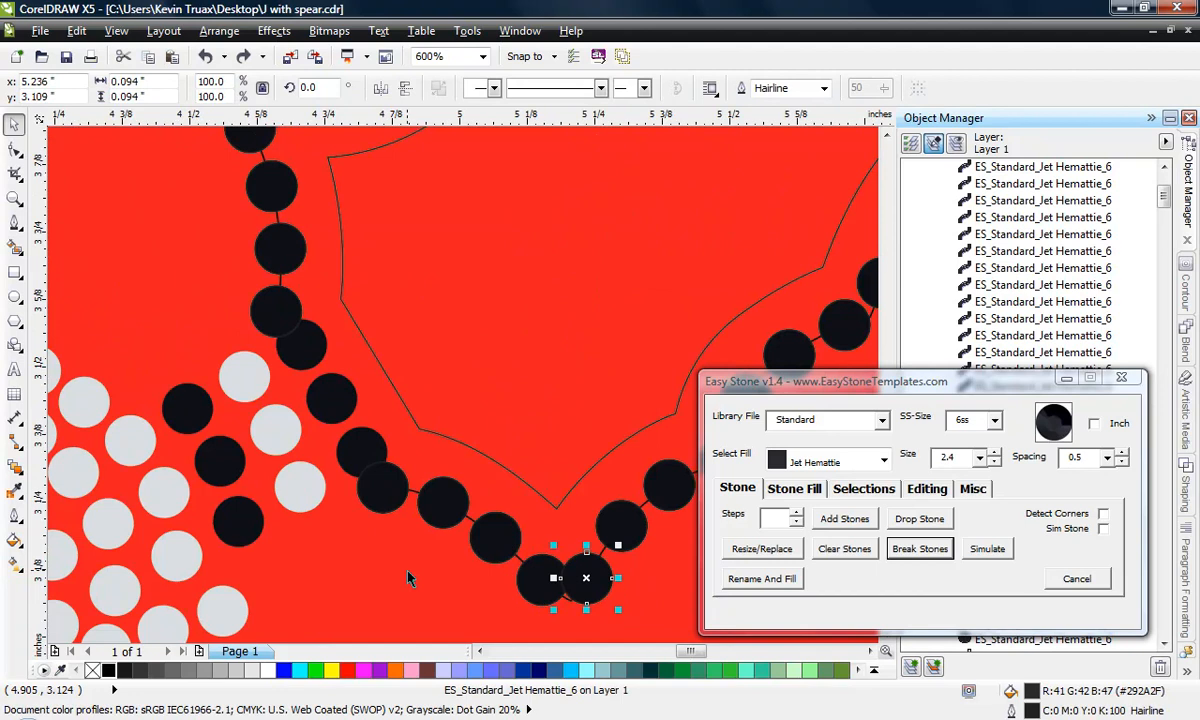
{"action": "key", "text": "Escape"}
Step: Shorten the outline path's lower open end with a new node so its end stone clears the connecting stones
{"action": "scroll", "coordinate": [398, 512], "scroll_direction": "up", "scroll_amount": 1}
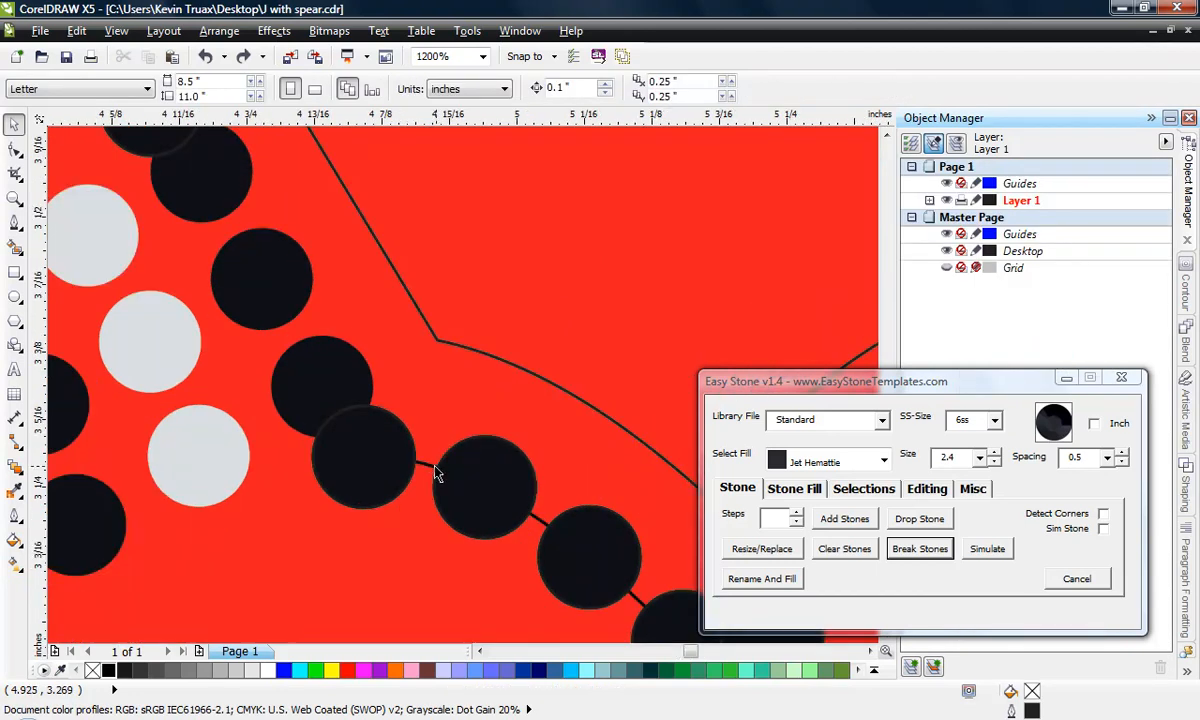
{"action": "left_click", "coordinate": [412, 461]}
{"action": "left_click", "coordinate": [15, 150]}
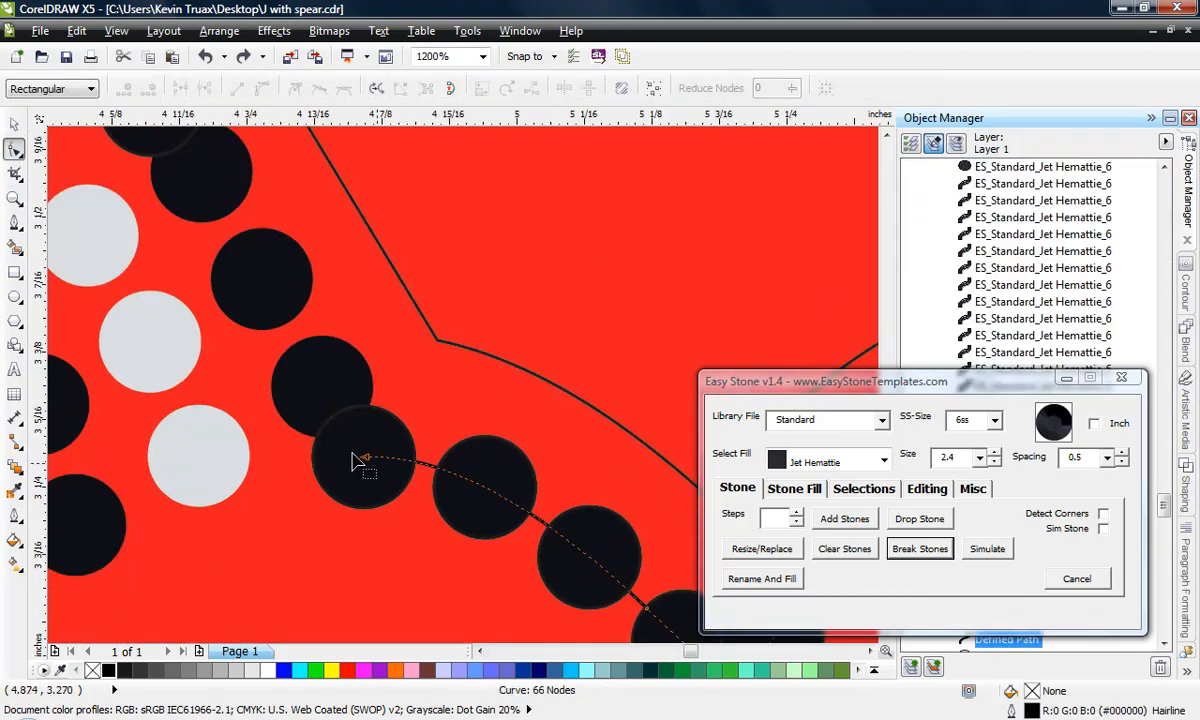
{"action": "double_click", "coordinate": [425, 462]}
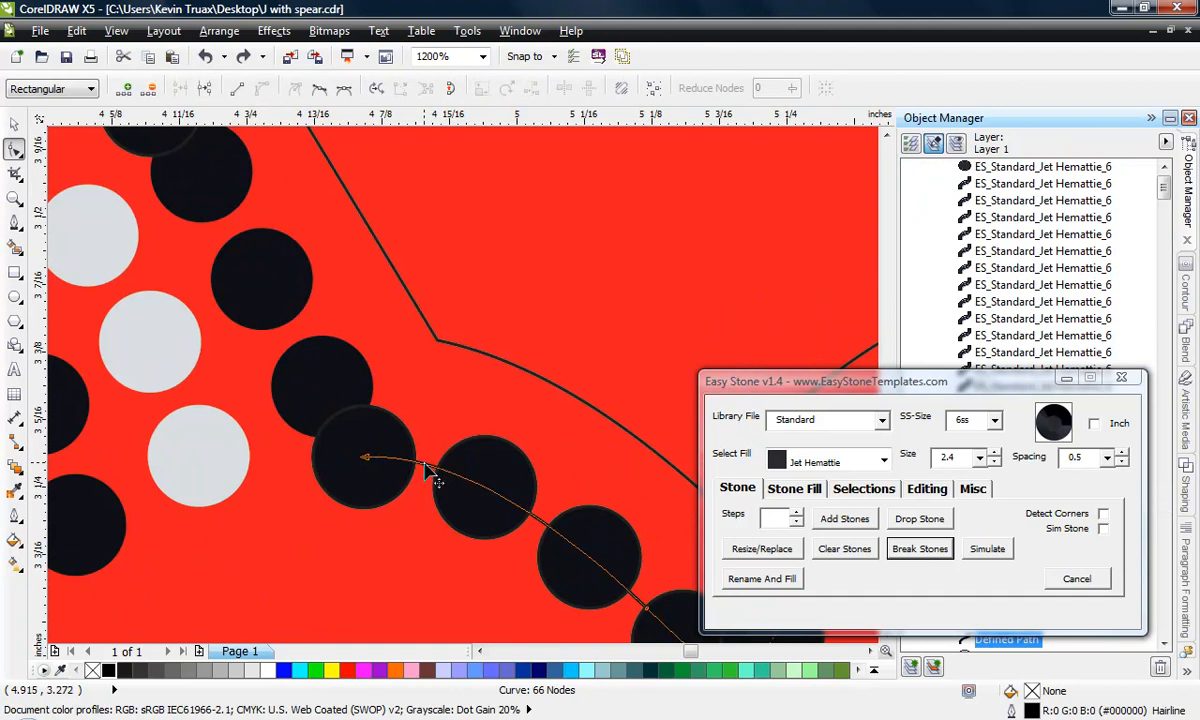
{"action": "double_click", "coordinate": [366, 459]}
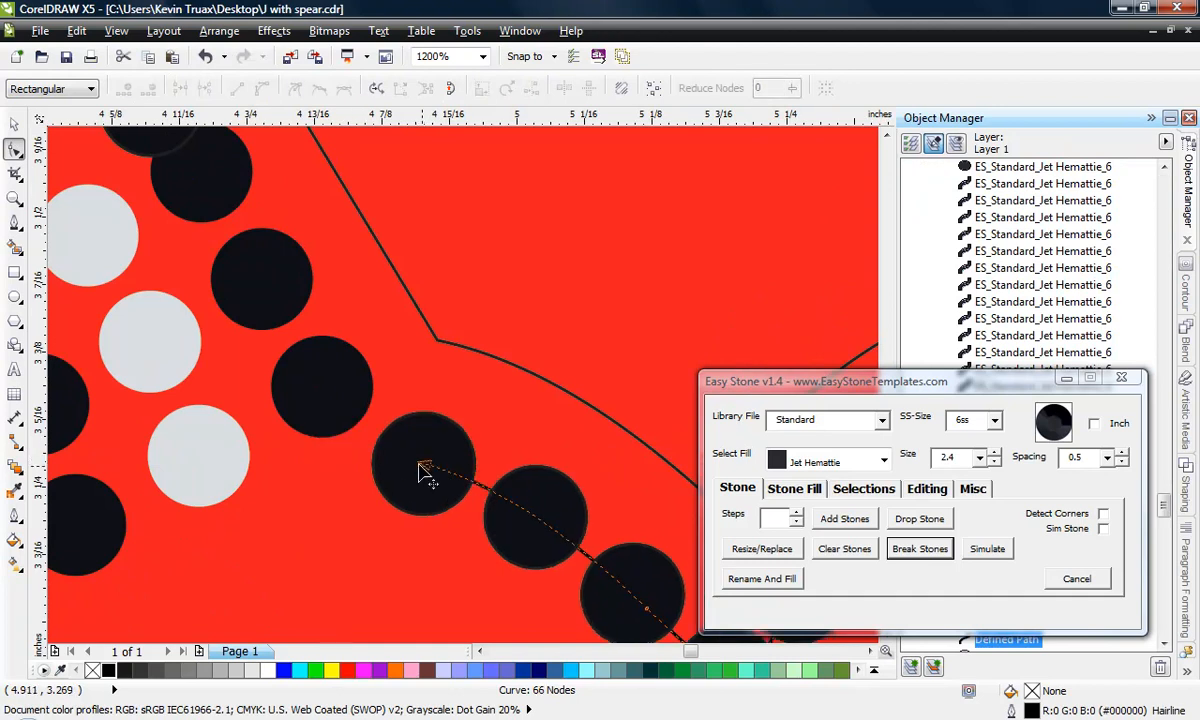
Step: Shorten the outline path's upper open end with a new node so its end stone clears the connecting stones
{"action": "scroll", "coordinate": [428, 535], "scroll_direction": "down", "scroll_amount": 2}
{"action": "scroll", "coordinate": [392, 395], "scroll_direction": "up", "scroll_amount": 2}
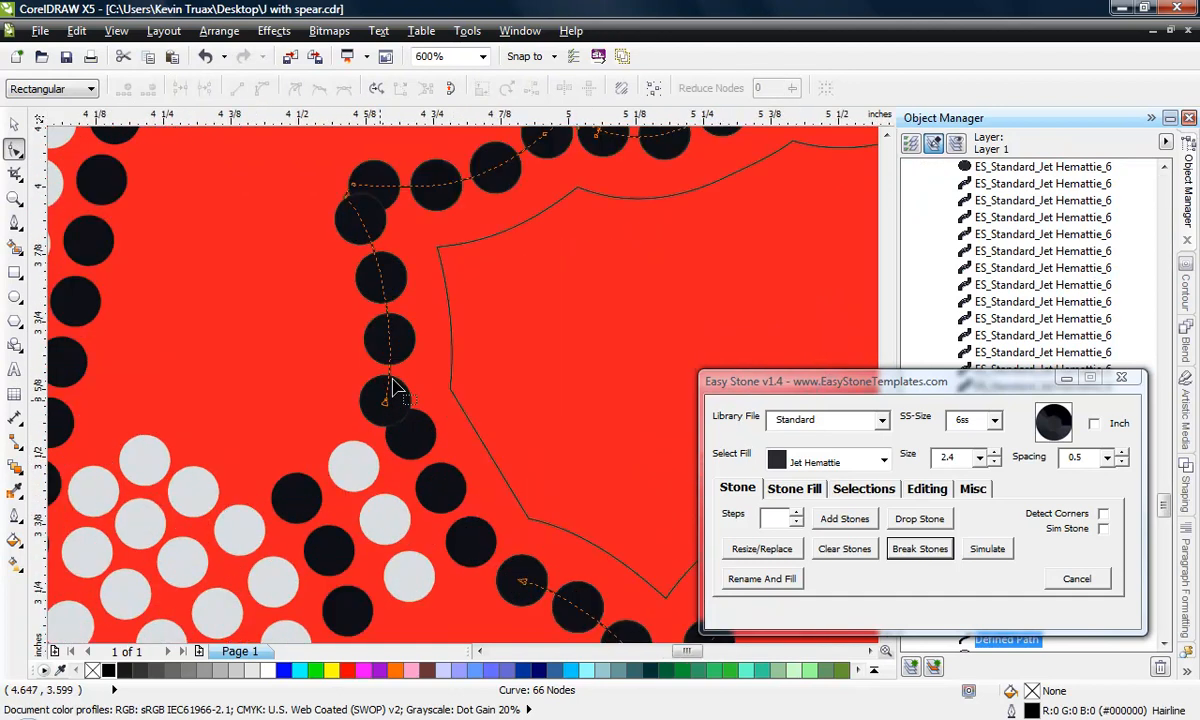
{"action": "double_click", "coordinate": [386, 371]}
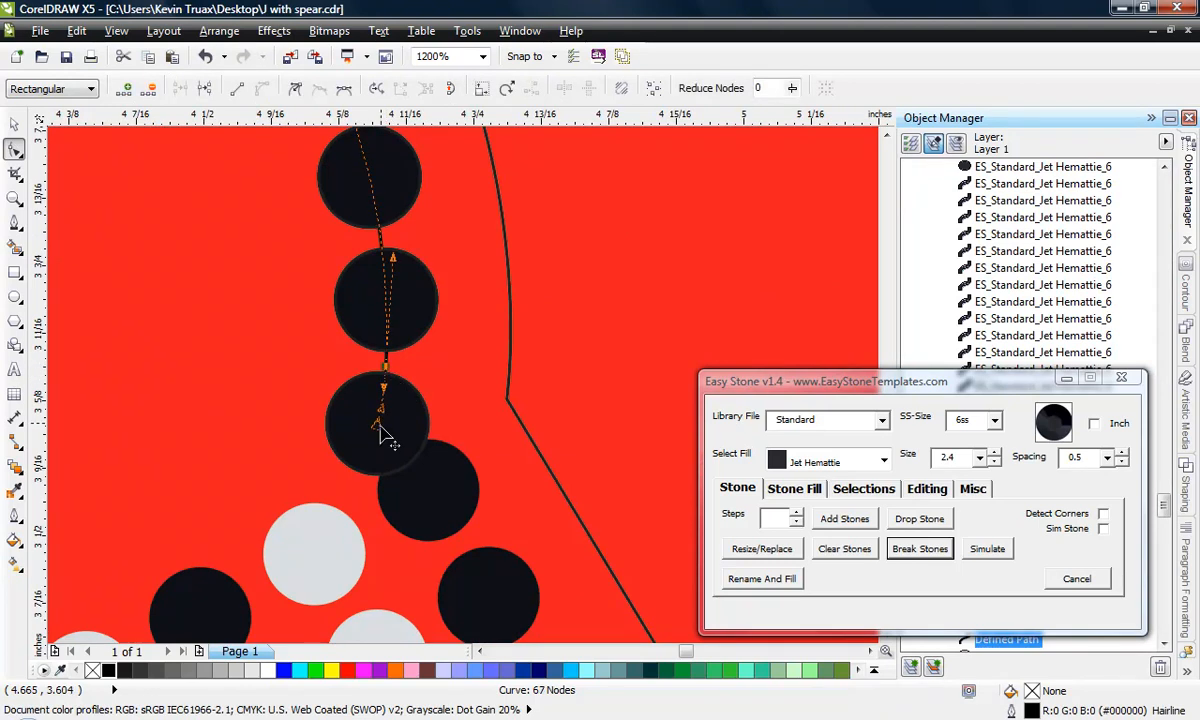
{"action": "double_click", "coordinate": [377, 424]}
{"action": "scroll", "coordinate": [397, 430], "scroll_direction": "down", "scroll_amount": 2}
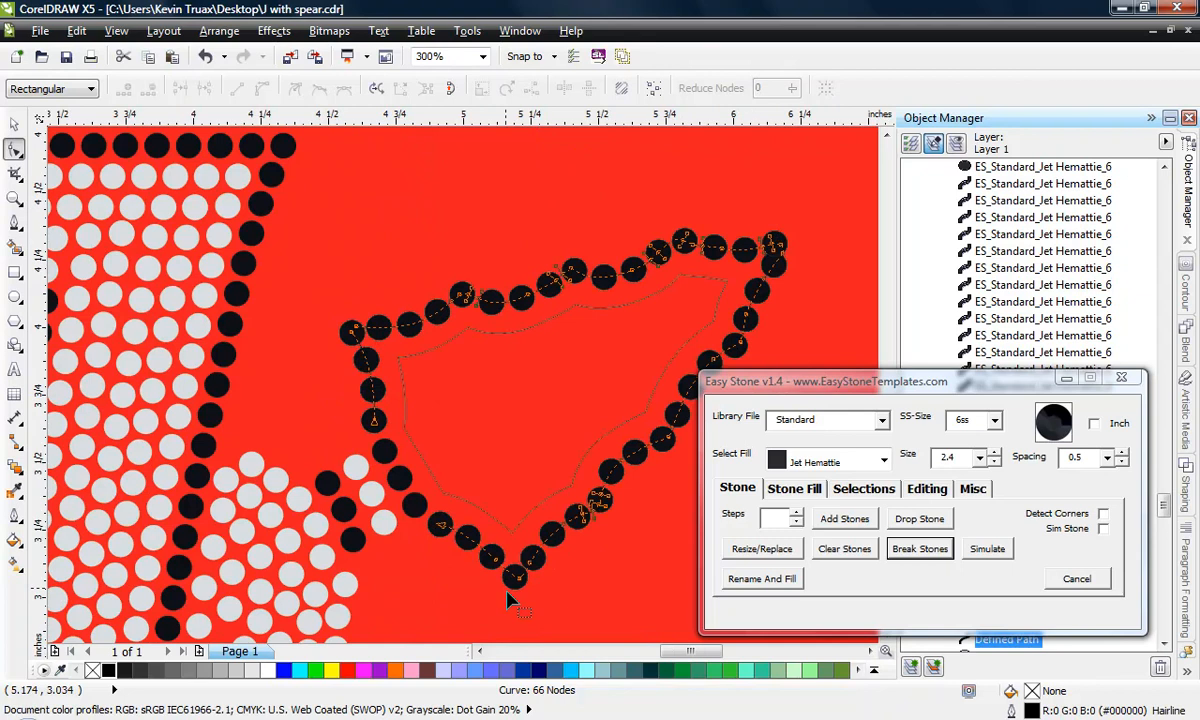
Step: Break the spearhead outline's black stones apart from their path
{"action": "left_click", "coordinate": [15, 126]}
{"action": "left_click", "coordinate": [368, 186]}
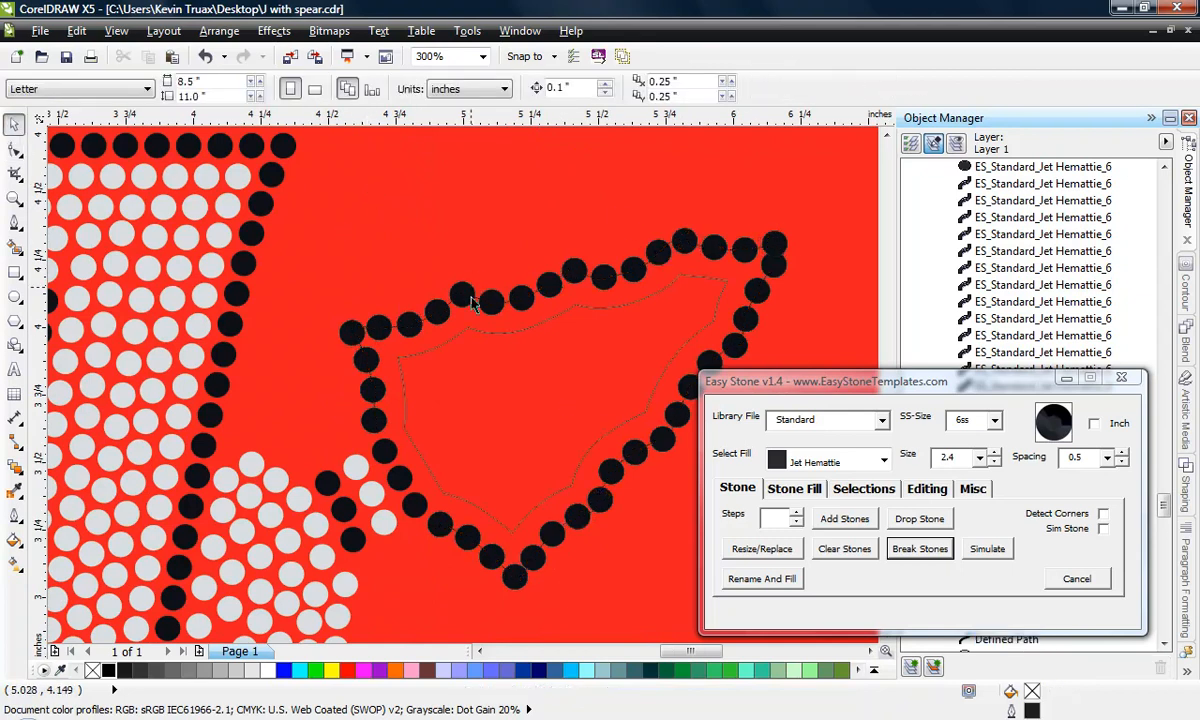
{"action": "left_click", "coordinate": [467, 295]}
{"action": "left_click", "coordinate": [919, 549]}
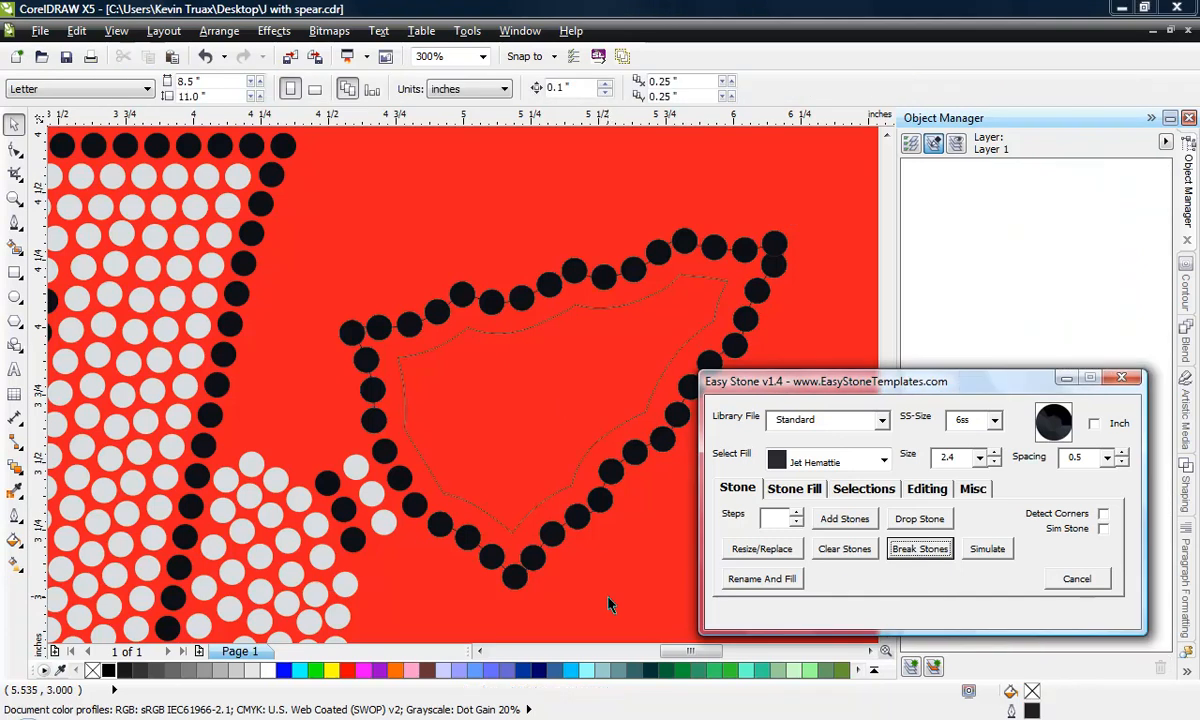
Step: Move the two overlapping stones at the spearhead's upper-right tip apart to leave a gap between them
{"action": "scroll", "coordinate": [398, 372], "scroll_direction": "down", "scroll_amount": 1}
{"action": "scroll", "coordinate": [507, 390], "scroll_direction": "up", "scroll_amount": 2}
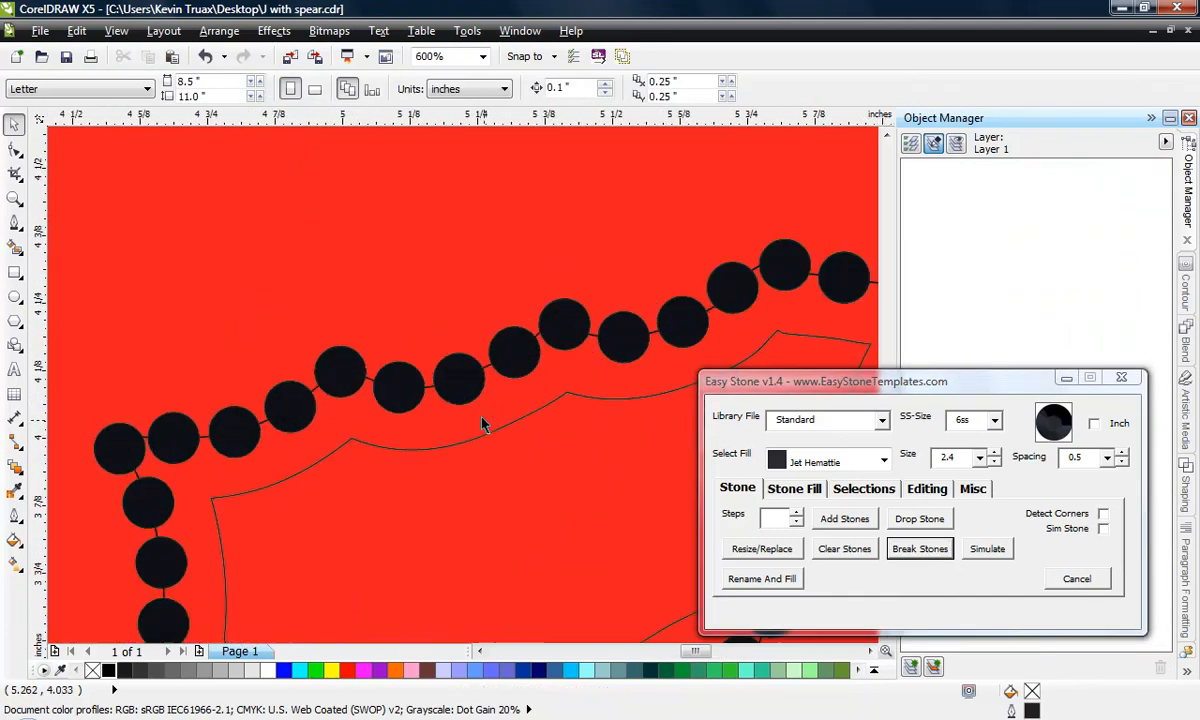
{"action": "scroll", "coordinate": [420, 315], "scroll_direction": "down", "scroll_amount": 1}
{"action": "scroll", "coordinate": [700, 344], "scroll_direction": "up", "scroll_amount": 1}
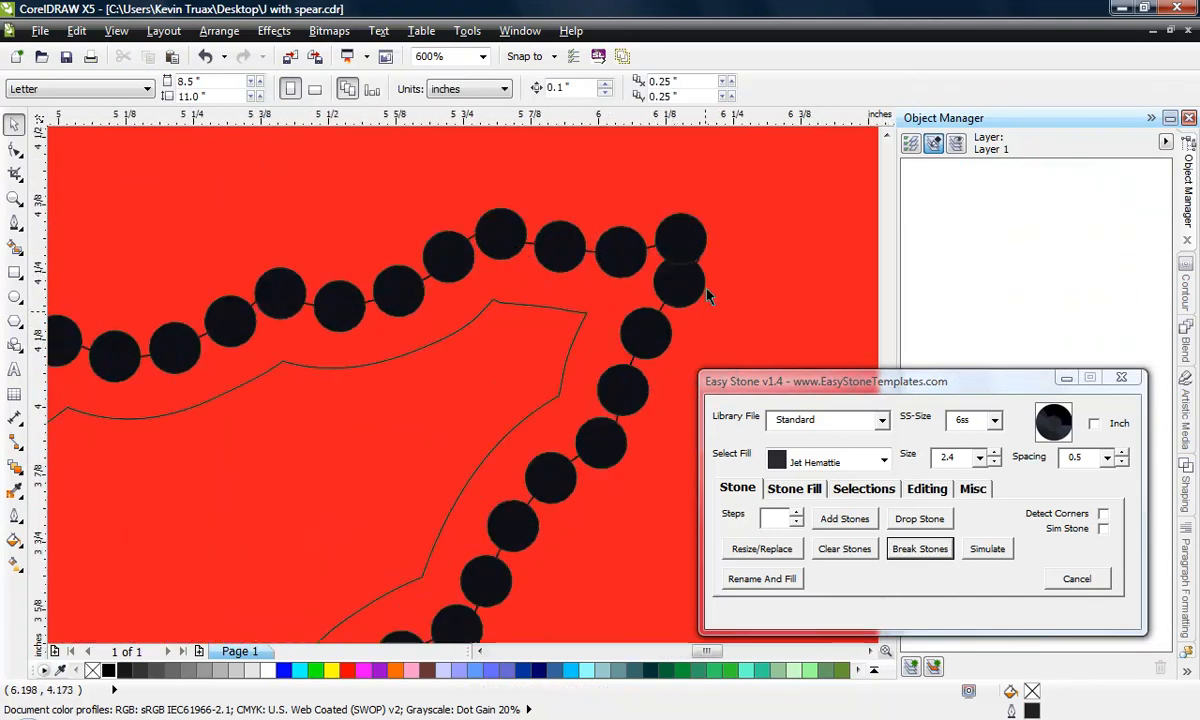
{"action": "scroll", "coordinate": [704, 239], "scroll_direction": "up", "scroll_amount": 1}
{"action": "left_click", "coordinate": [700, 208]}
{"action": "left_click_drag", "start_coordinate": [717, 206], "coordinate": [717, 206]}
{"action": "left_click_drag", "start_coordinate": [664, 336], "coordinate": [659, 339]}
{"action": "left_click_drag", "start_coordinate": [688, 199], "coordinate": [660, 203]}
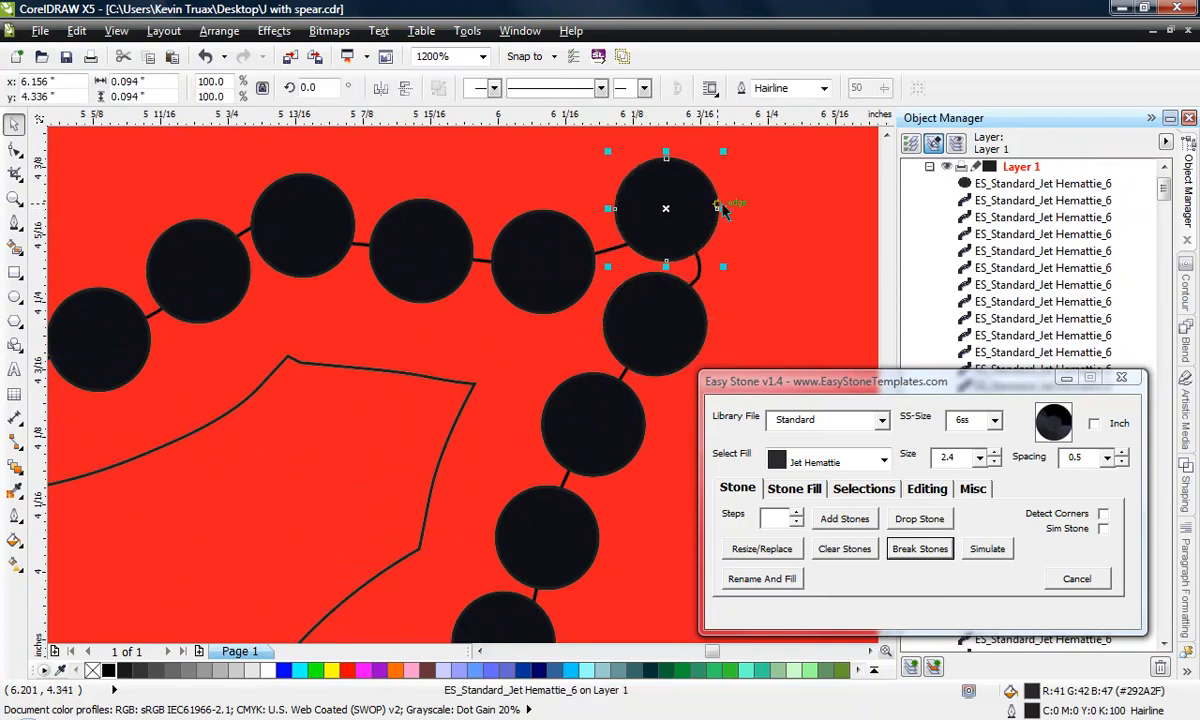
{"action": "left_click", "coordinate": [719, 180]}
{"action": "scroll", "coordinate": [678, 208], "scroll_direction": "down", "scroll_amount": 2}
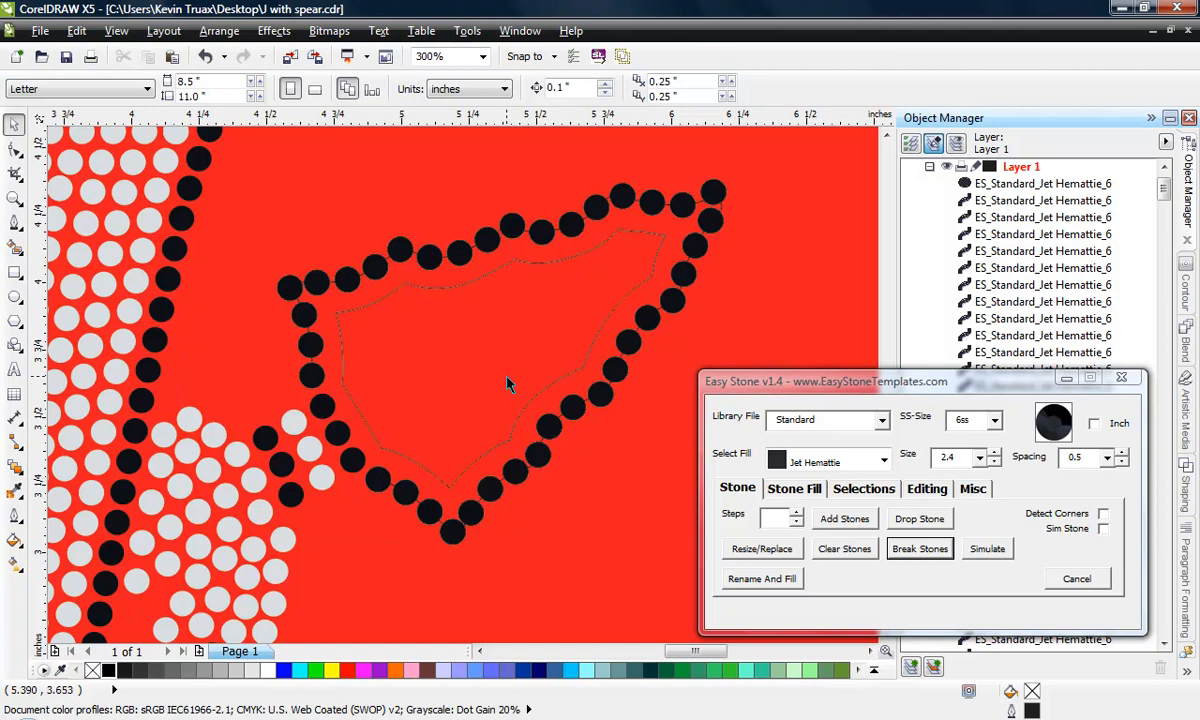
Step: Select the row of eleven black stones along the spearhead's left edge, from its upper-left corner down to its lower point
{"action": "left_click", "coordinate": [300, 292]}
{"action": "scroll", "coordinate": [305, 318], "scroll_direction": "up", "scroll_amount": 1}
{"action": "left_click", "coordinate": [308, 323], "text": "shift"}
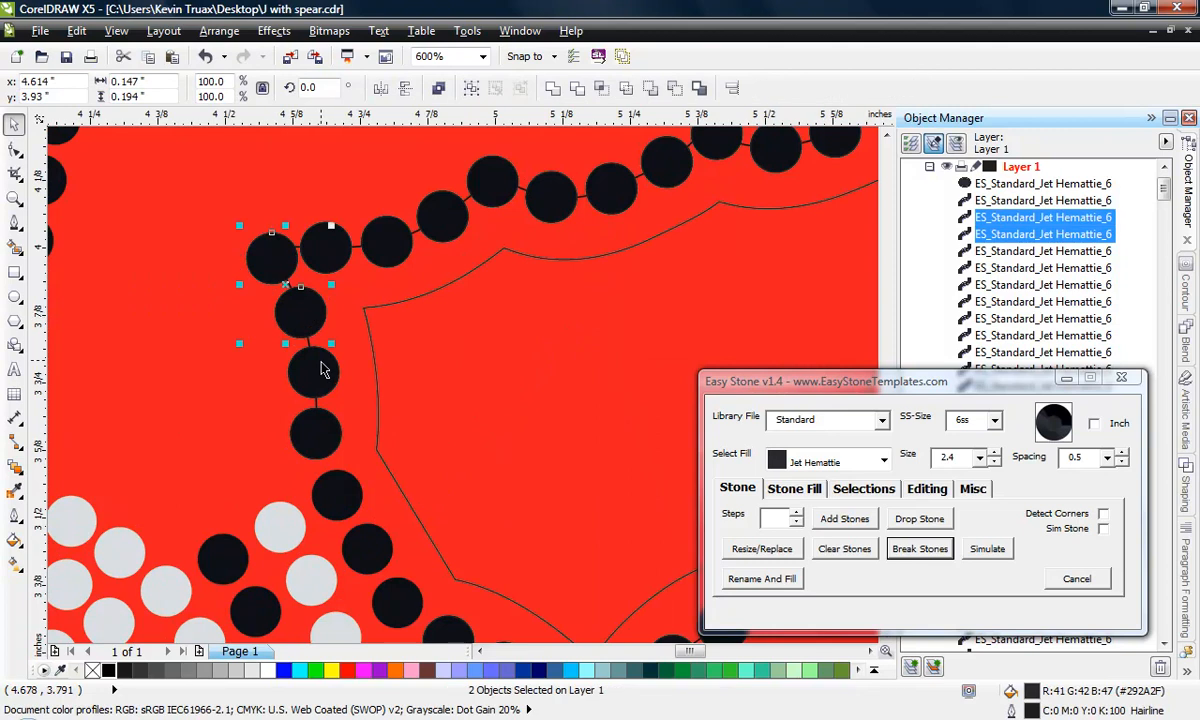
{"action": "left_click", "coordinate": [314, 375], "text": "shift"}
{"action": "left_click", "coordinate": [315, 432], "text": "shift"}
{"action": "left_click", "coordinate": [337, 492], "text": "shift"}
{"action": "left_click", "coordinate": [380, 550], "text": "shift"}
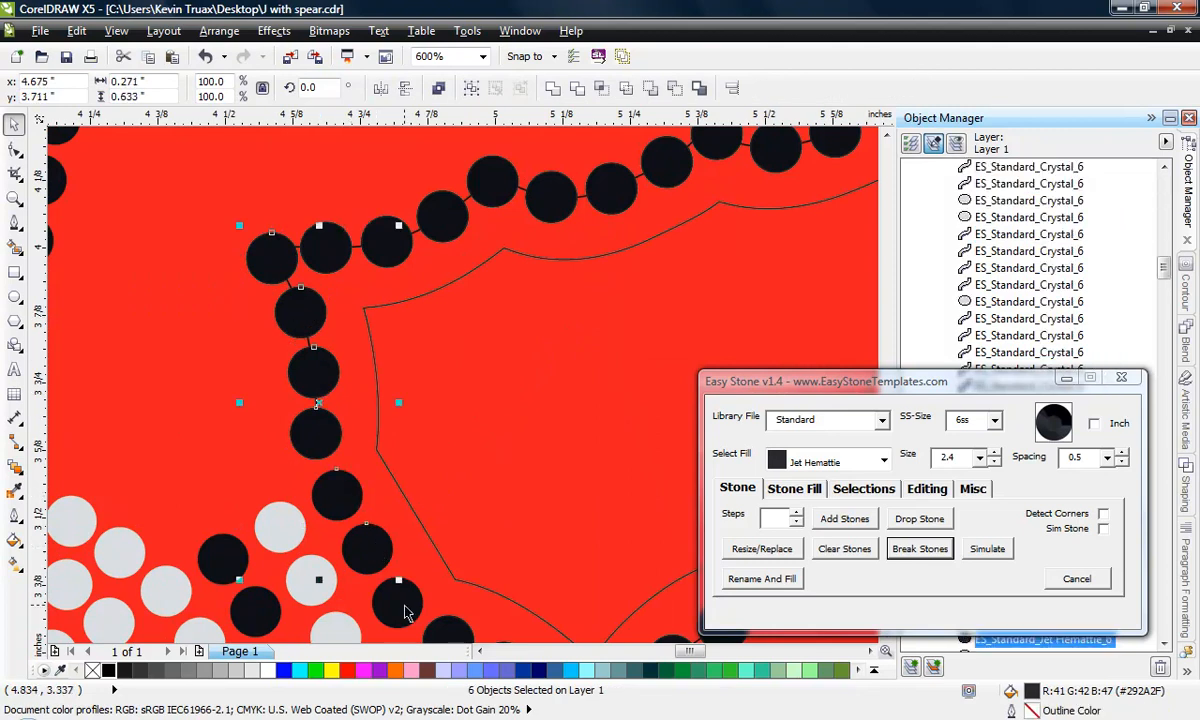
{"action": "left_click", "coordinate": [398, 603], "text": "shift"}
{"action": "scroll", "coordinate": [324, 485], "scroll_direction": "down", "scroll_amount": 1}
{"action": "scroll", "coordinate": [405, 510], "scroll_direction": "up", "scroll_amount": 1}
{"action": "left_click", "coordinate": [398, 500], "text": "shift"}
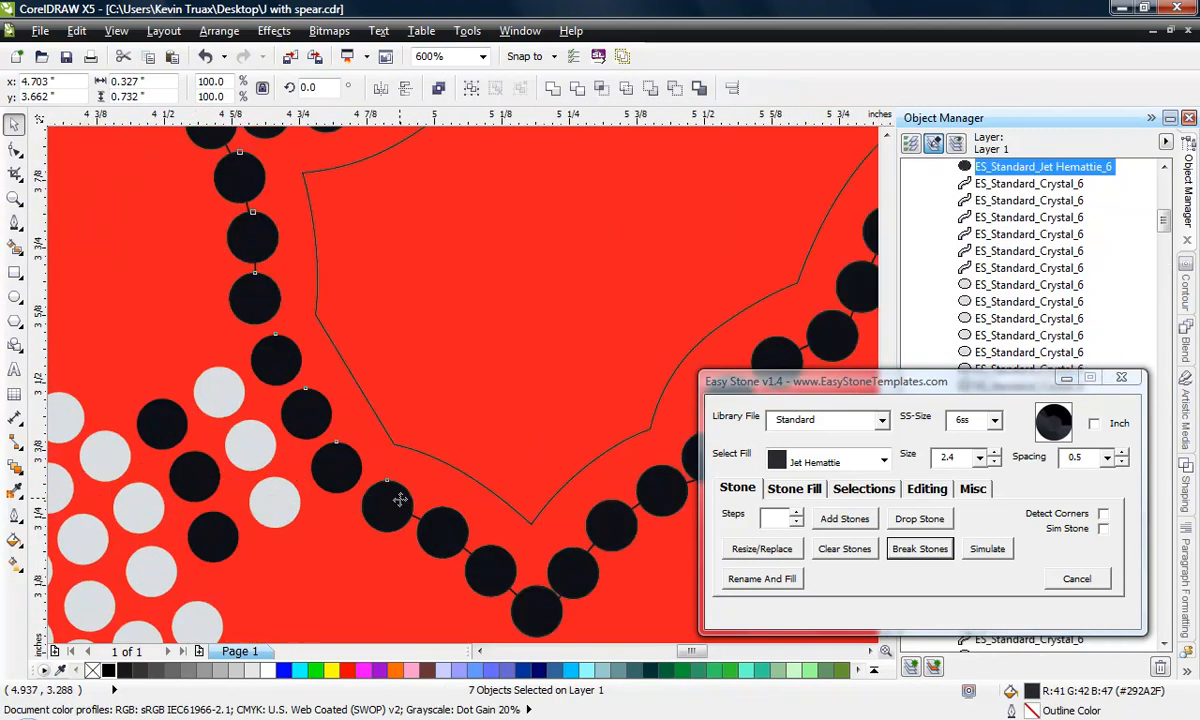
{"action": "left_click", "coordinate": [440, 525], "text": "shift"}
{"action": "left_click", "coordinate": [492, 570], "text": "shift"}
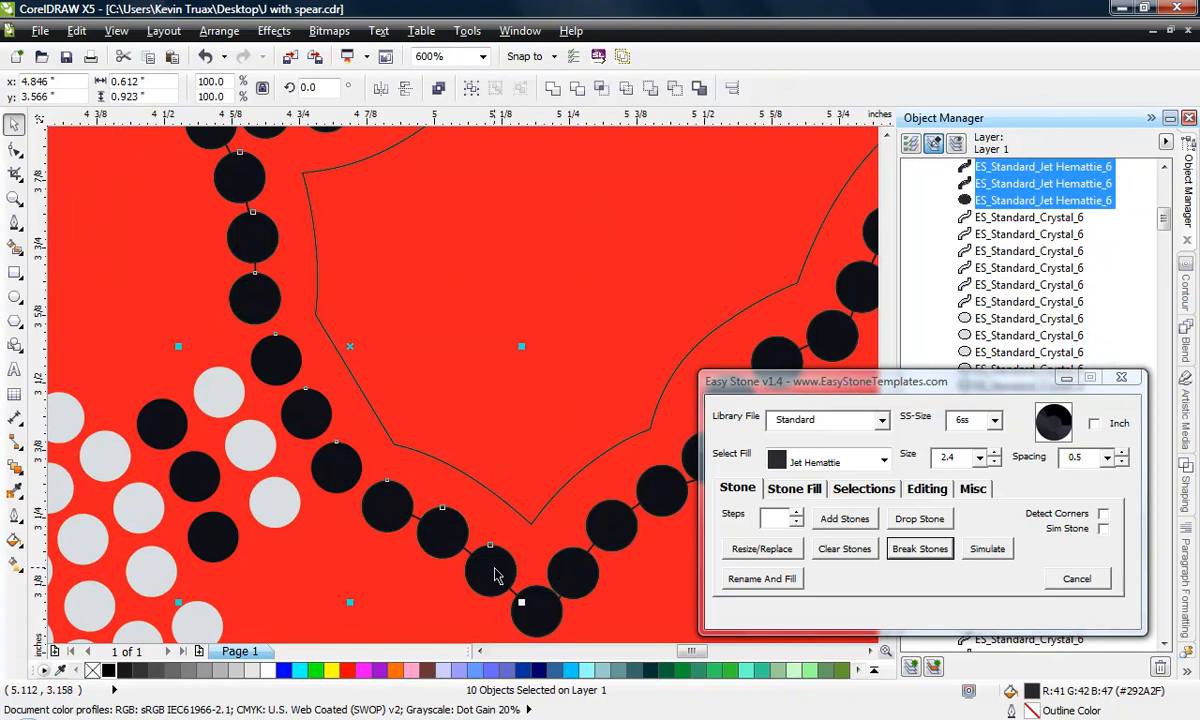
{"action": "left_click", "coordinate": [549, 608], "text": "shift"}
{"action": "scroll", "coordinate": [437, 440], "scroll_direction": "down", "scroll_amount": 1}
{"action": "scroll", "coordinate": [398, 384], "scroll_direction": "up", "scroll_amount": 1}
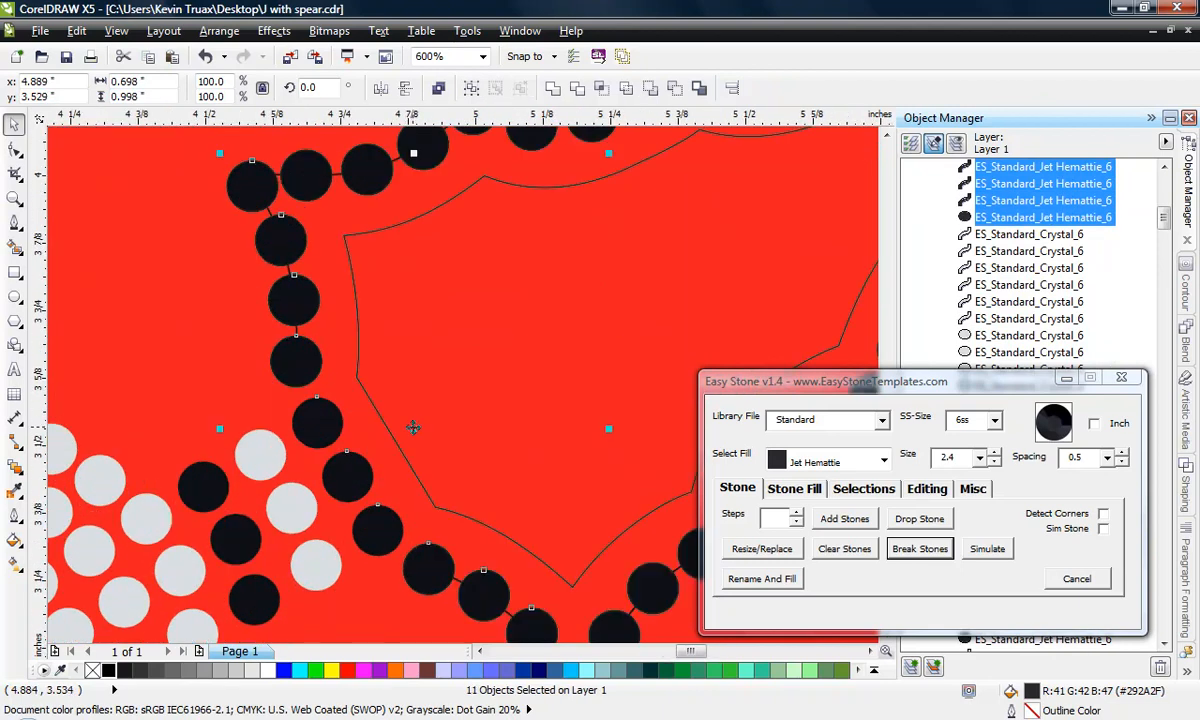
Step: Try filling the spearhead with repeated offset copies of the selected stone row
{"action": "mouse_move", "coordinate": [414, 430]}
{"action": "left_mouse_down"}
{"action": "mouse_move", "coordinate": [494, 388]}
{"action": "mouse_move", "coordinate": [488, 370]}
{"action": "mouse_move", "coordinate": [519, 357]}
{"action": "mouse_move", "coordinate": [525, 338]}
{"action": "mouse_move", "coordinate": [549, 340]}
{"action": "mouse_move", "coordinate": [536, 330]}
{"action": "mouse_move", "coordinate": [535, 342]}
{"action": "mouse_move", "coordinate": [595, 310]}
{"action": "mouse_move", "coordinate": [606, 298]}
{"action": "mouse_move", "coordinate": [592, 276]}
{"action": "left_mouse_up"}
{"action": "scroll", "coordinate": [460, 396], "scroll_direction": "down", "scroll_amount": 1}
{"action": "scroll", "coordinate": [533, 345], "scroll_direction": "up", "scroll_amount": 2}
{"action": "scroll", "coordinate": [548, 350], "scroll_direction": "down", "scroll_amount": 2}
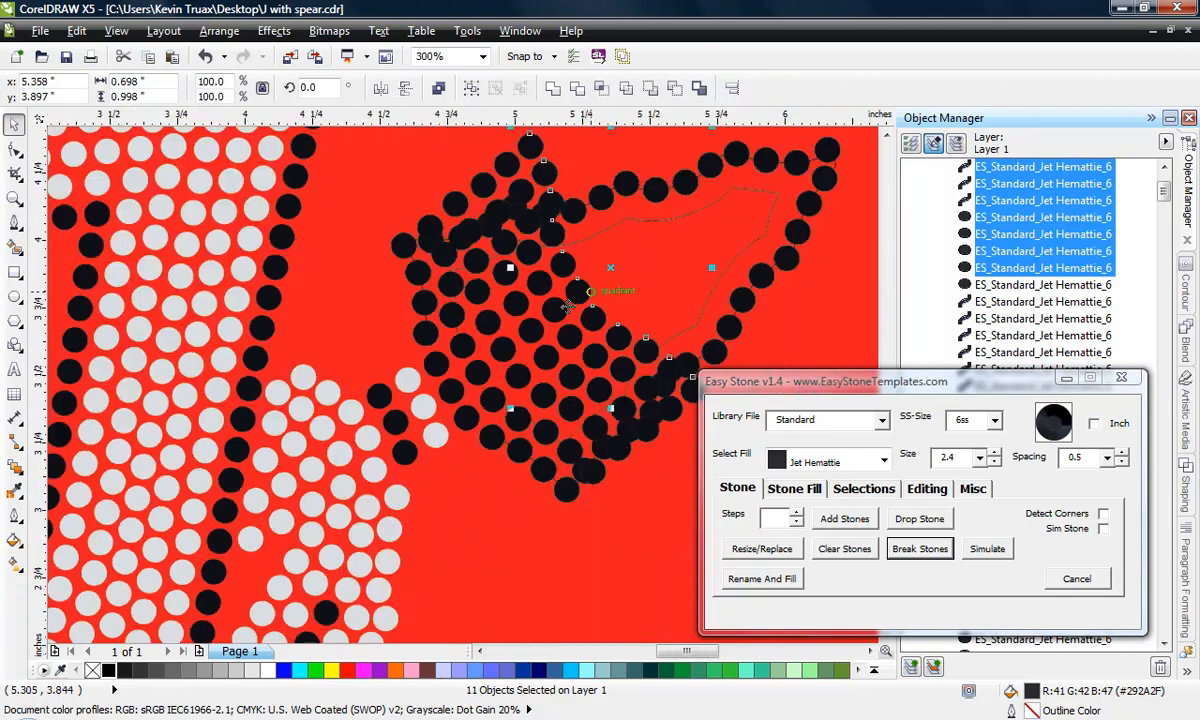
{"action": "scroll", "coordinate": [546, 352], "scroll_direction": "up", "scroll_amount": 2}
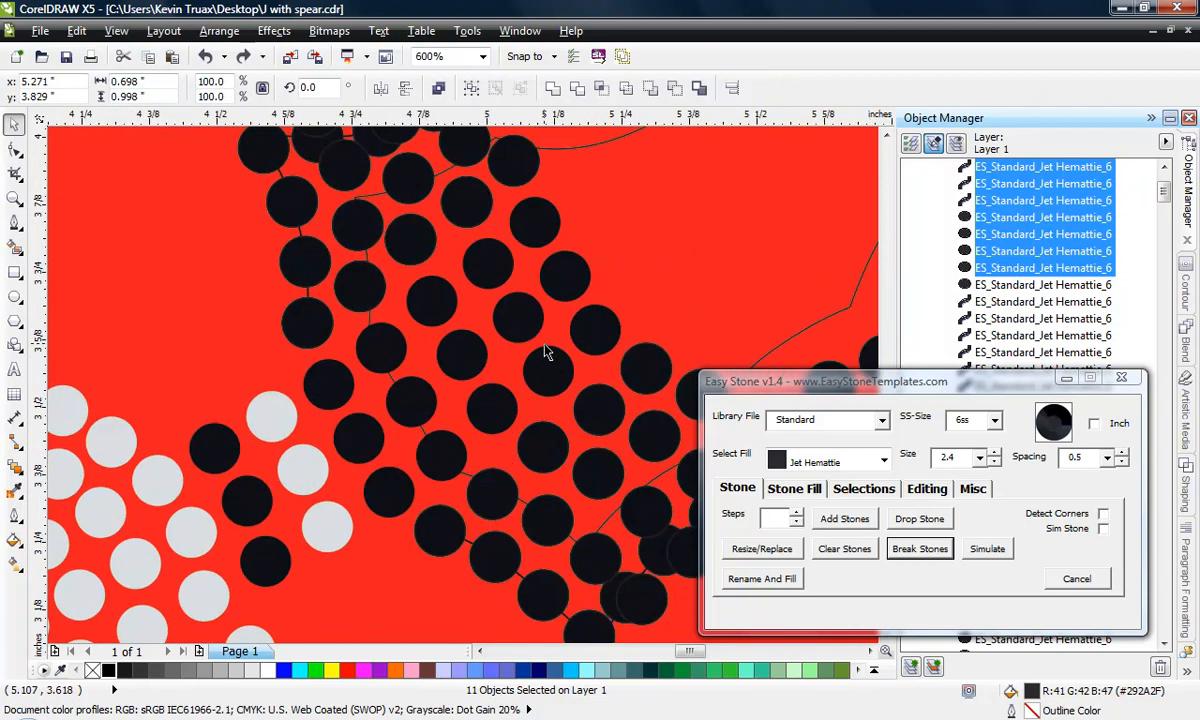
{"action": "scroll", "coordinate": [425, 388], "scroll_direction": "down", "scroll_amount": 1}
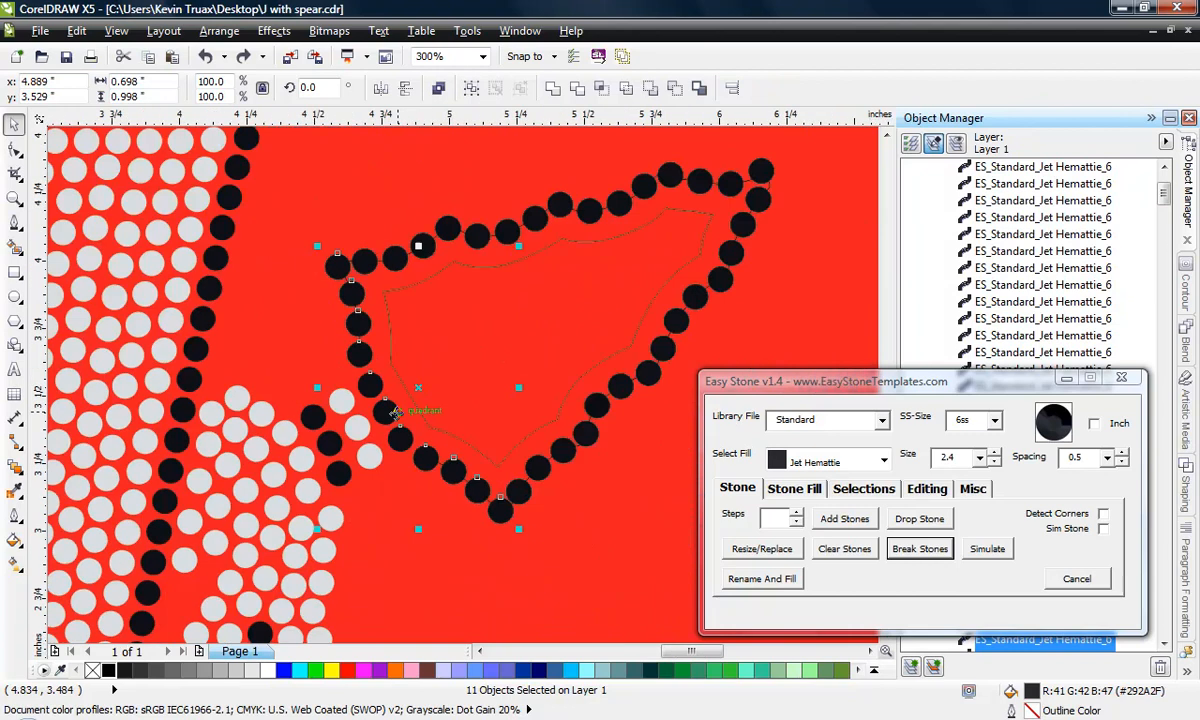
Step: Place copies of the selected stone row side by side to start filling the left part of the spearhead
{"action": "scroll", "coordinate": [388, 400], "scroll_direction": "up", "scroll_amount": 2}
{"action": "scroll", "coordinate": [367, 391], "scroll_direction": "down", "scroll_amount": 2}
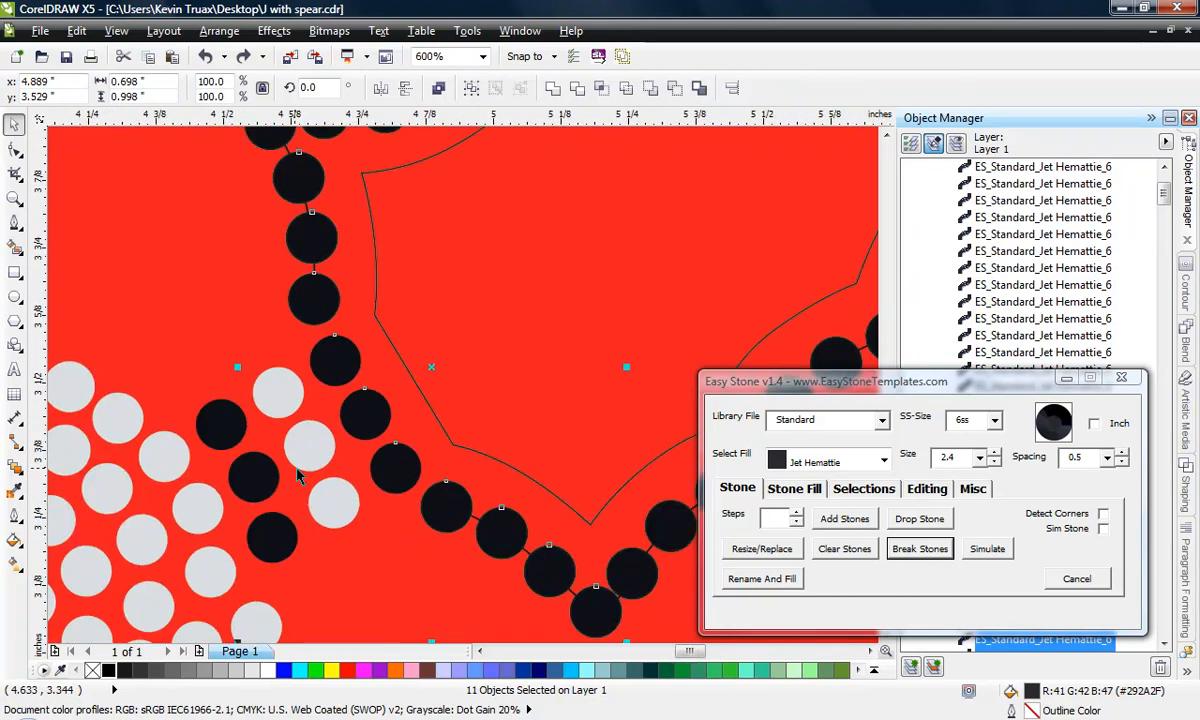
{"action": "scroll", "coordinate": [312, 406], "scroll_direction": "up", "scroll_amount": 2}
{"action": "left_click_drag", "start_coordinate": [312, 406], "coordinate": [469, 308]}
{"action": "right_click", "coordinate": [422, 336]}
{"action": "scroll", "coordinate": [351, 352], "scroll_direction": "down", "scroll_amount": 1}
{"action": "scroll", "coordinate": [447, 308], "scroll_direction": "down", "scroll_amount": 1}
{"action": "scroll", "coordinate": [449, 314], "scroll_direction": "up", "scroll_amount": 2}
{"action": "scroll", "coordinate": [469, 308], "scroll_direction": "down", "scroll_amount": 2}
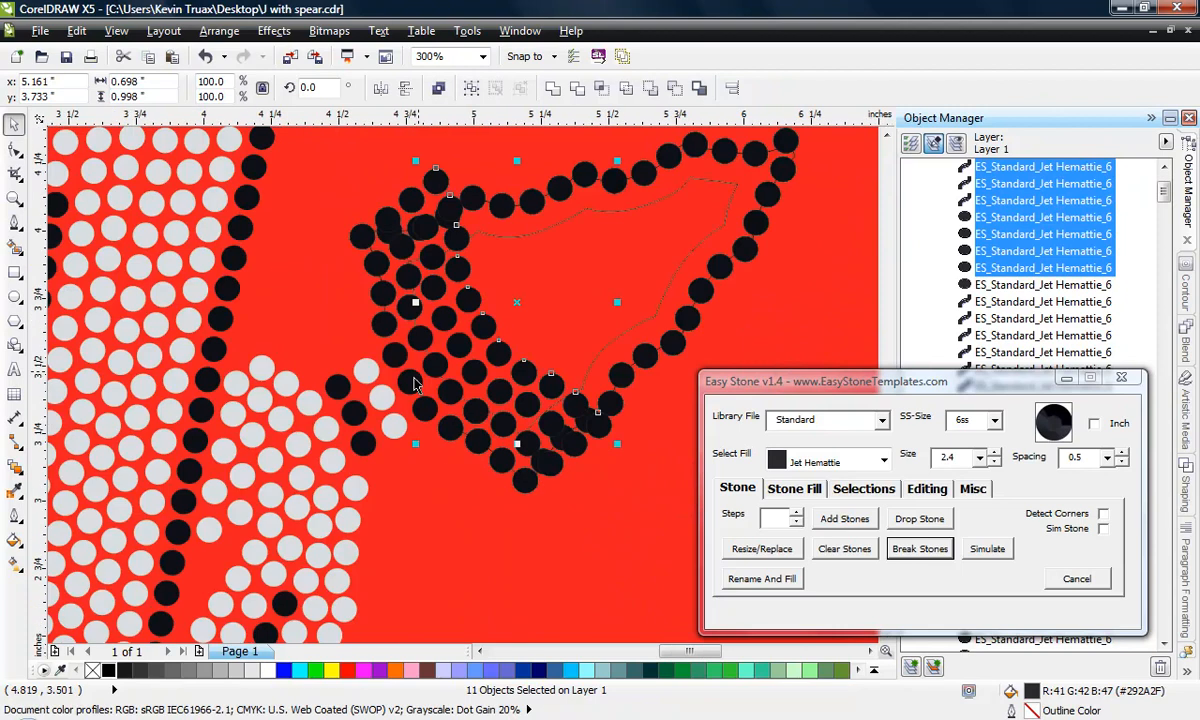
Step: Extend the fill with more copies of the stone row across the middle of the spearhead
{"action": "scroll", "coordinate": [509, 281], "scroll_direction": "up", "scroll_amount": 1}
{"action": "scroll", "coordinate": [473, 431], "scroll_direction": "up", "scroll_amount": 1}
{"action": "left_click_drag", "start_coordinate": [489, 420], "coordinate": [566, 332]}
{"action": "scroll", "coordinate": [587, 351], "scroll_direction": "down", "scroll_amount": 3}
{"action": "scroll", "coordinate": [466, 427], "scroll_direction": "up", "scroll_amount": 2}
{"action": "scroll", "coordinate": [552, 362], "scroll_direction": "down", "scroll_amount": 1}
{"action": "scroll", "coordinate": [567, 357], "scroll_direction": "up", "scroll_amount": 1}
{"action": "scroll", "coordinate": [566, 332], "scroll_direction": "down", "scroll_amount": 1}
{"action": "scroll", "coordinate": [566, 340], "scroll_direction": "up", "scroll_amount": 1}
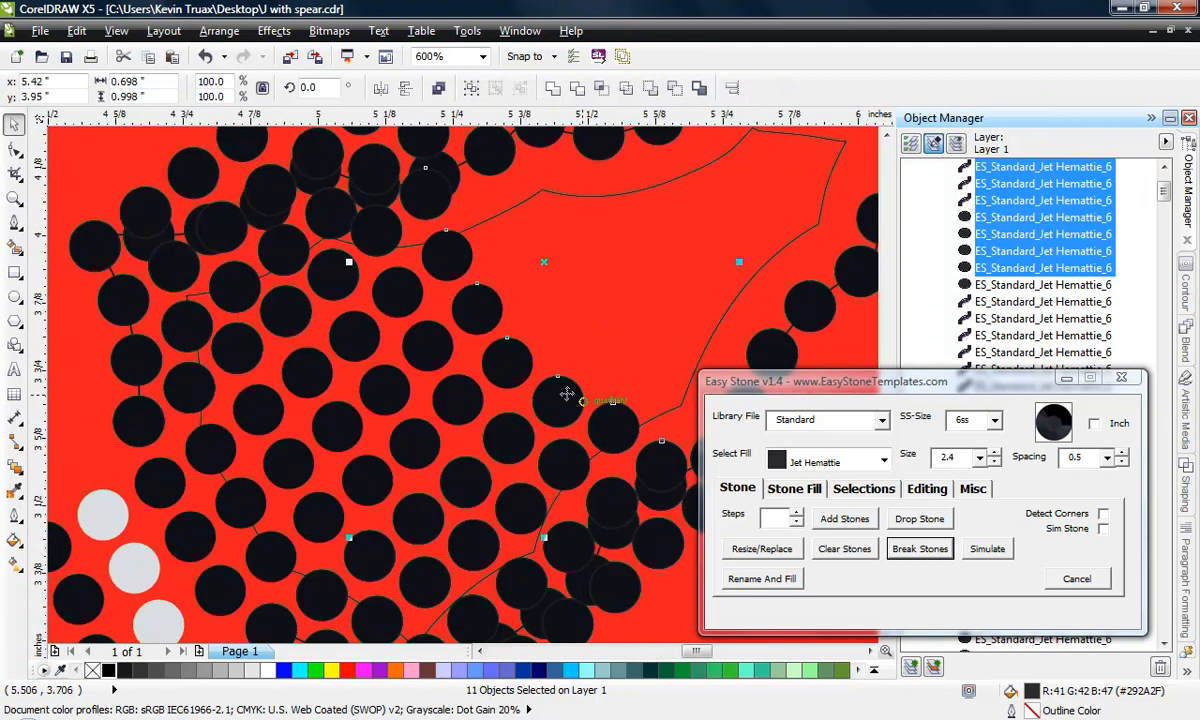
Step: Add further copies of the stone row until the fill reaches the spearhead's upper-right tip
{"action": "left_click_drag", "start_coordinate": [566, 393], "coordinate": [641, 330]}
{"action": "scroll", "coordinate": [617, 366], "scroll_direction": "down", "scroll_amount": 1}
{"action": "scroll", "coordinate": [591, 345], "scroll_direction": "up", "scroll_amount": 1}
{"action": "scroll", "coordinate": [522, 388], "scroll_direction": "down", "scroll_amount": 1}
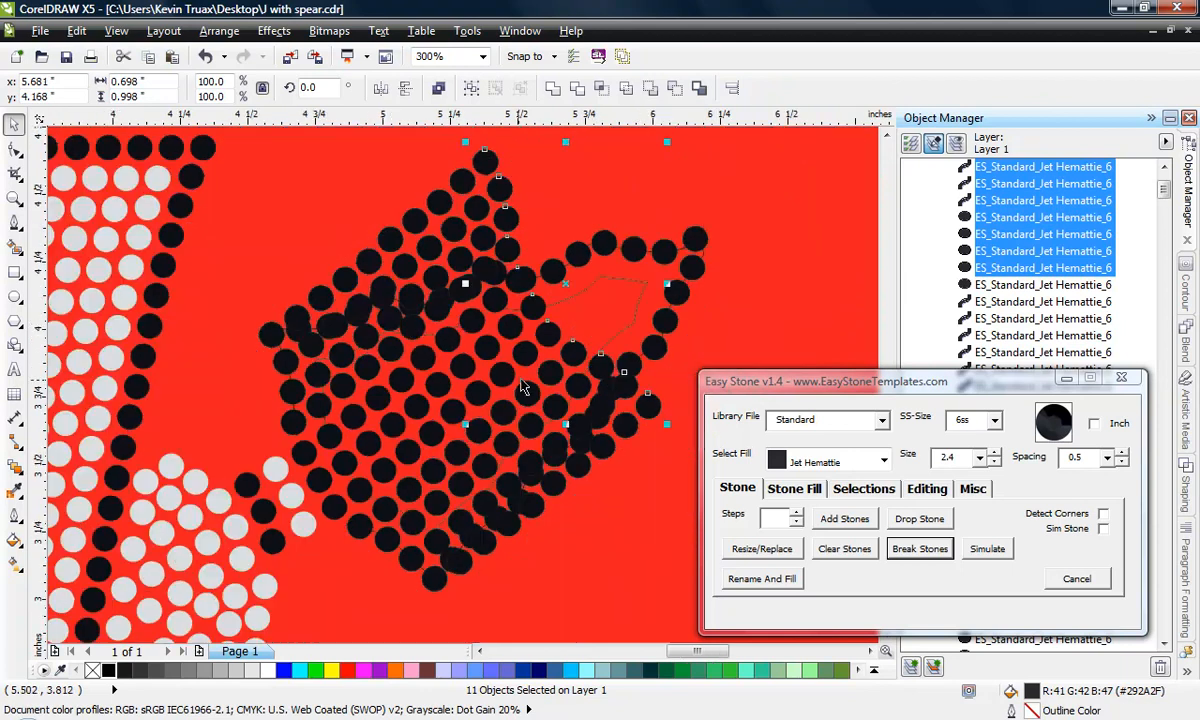
{"action": "scroll", "coordinate": [600, 355], "scroll_direction": "up", "scroll_amount": 1}
{"action": "left_click_drag", "start_coordinate": [562, 353], "coordinate": [680, 238]}
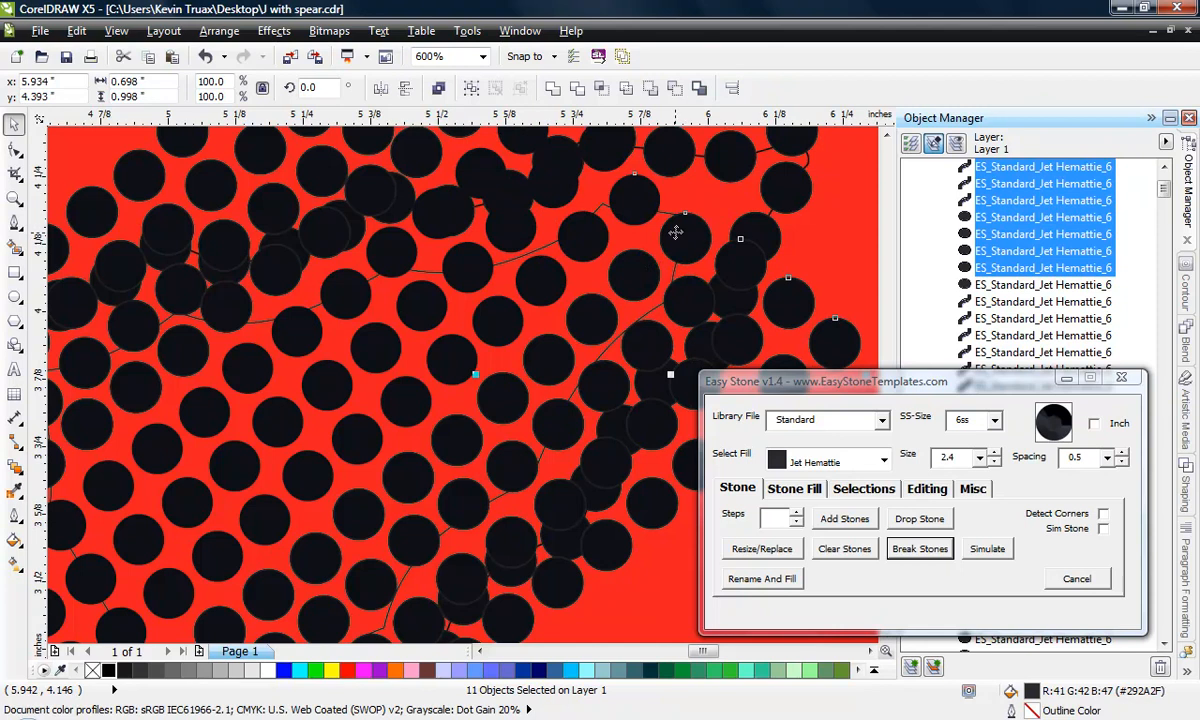
{"action": "scroll", "coordinate": [676, 232], "scroll_direction": "down", "scroll_amount": 3}
{"action": "left_click", "coordinate": [751, 316]}
{"action": "scroll", "coordinate": [652, 337], "scroll_direction": "down", "scroll_amount": 1}
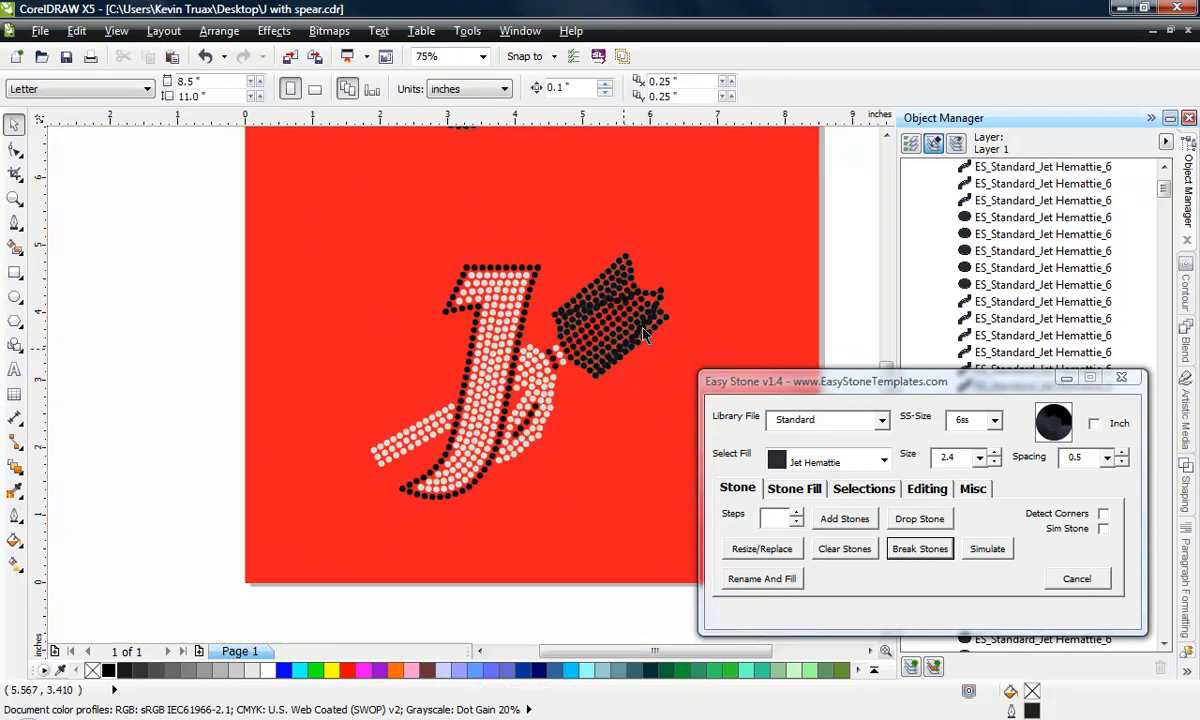
Step: Switch the drawing display to Wireframe view
{"action": "scroll", "coordinate": [674, 271], "scroll_direction": "up", "scroll_amount": 2}
{"action": "scroll", "coordinate": [465, 250], "scroll_direction": "down", "scroll_amount": 1}
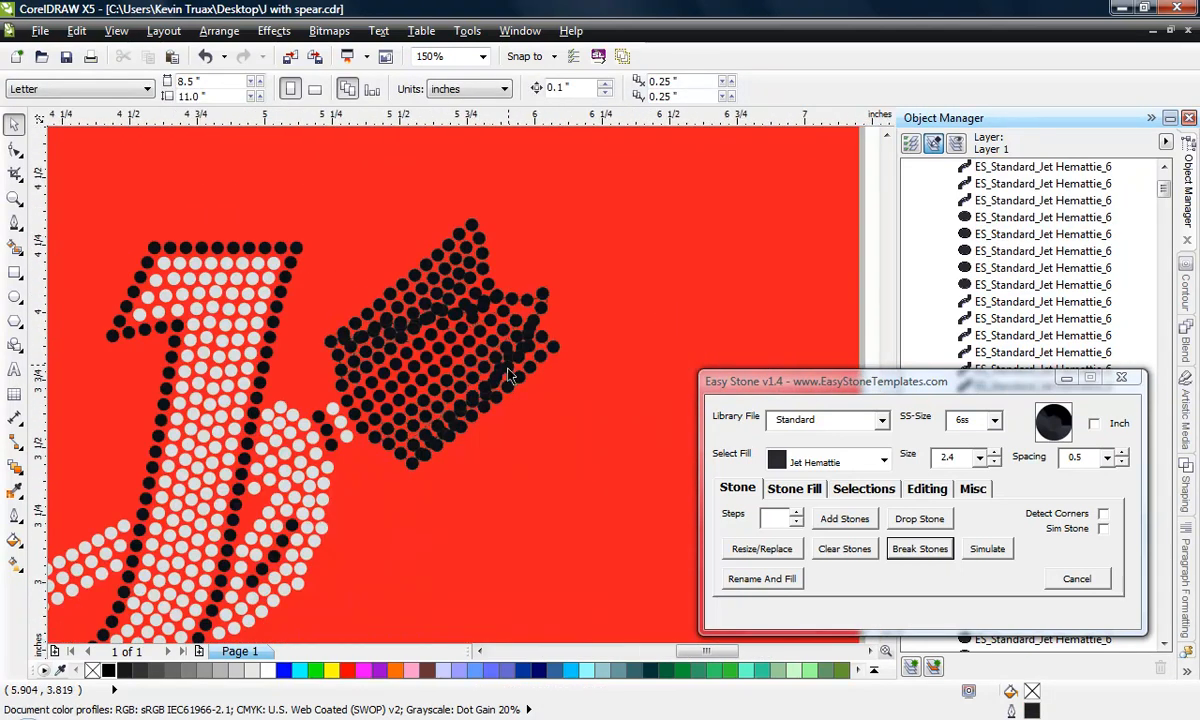
{"action": "scroll", "coordinate": [507, 372], "scroll_direction": "up", "scroll_amount": 1}
{"action": "left_click", "coordinate": [116, 31]}
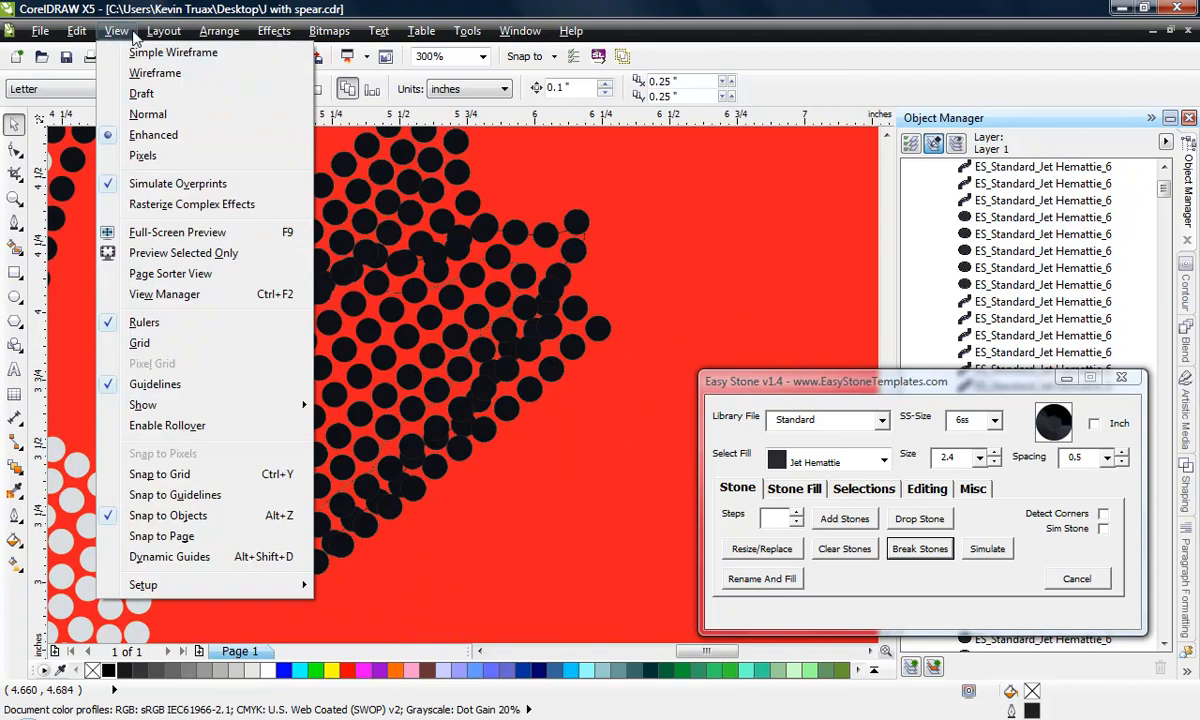
{"action": "left_click", "coordinate": [127, 73]}
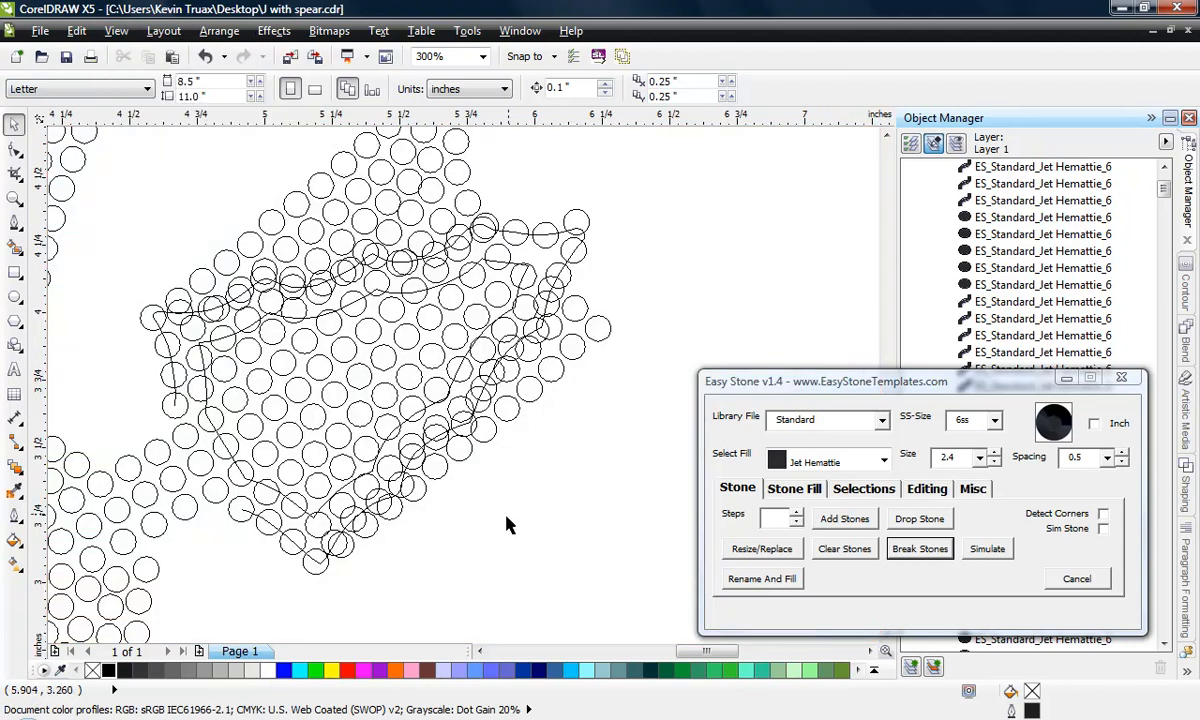
Step: Delete the surplus fill stones overlapping or outside the spearhead's lower-right edge, working up from its lower point
{"action": "scroll", "coordinate": [318, 550], "scroll_direction": "up", "scroll_amount": 1}
{"action": "left_click", "coordinate": [364, 546]}
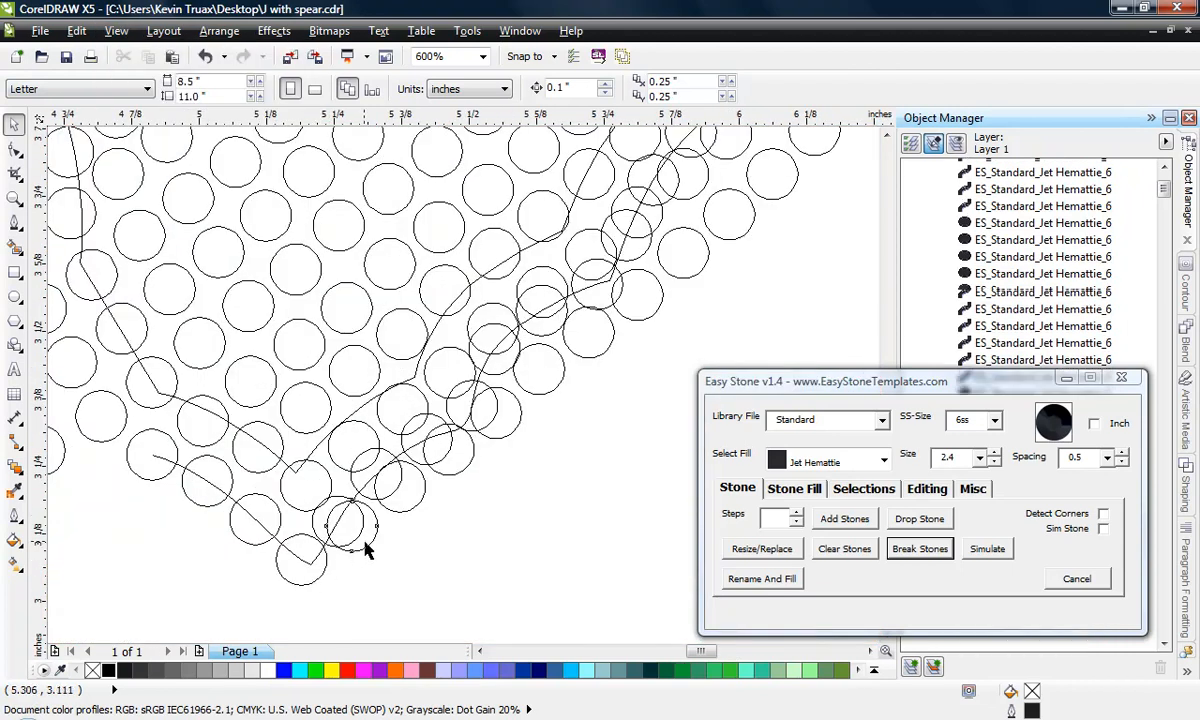
{"action": "key", "text": "Delete"}
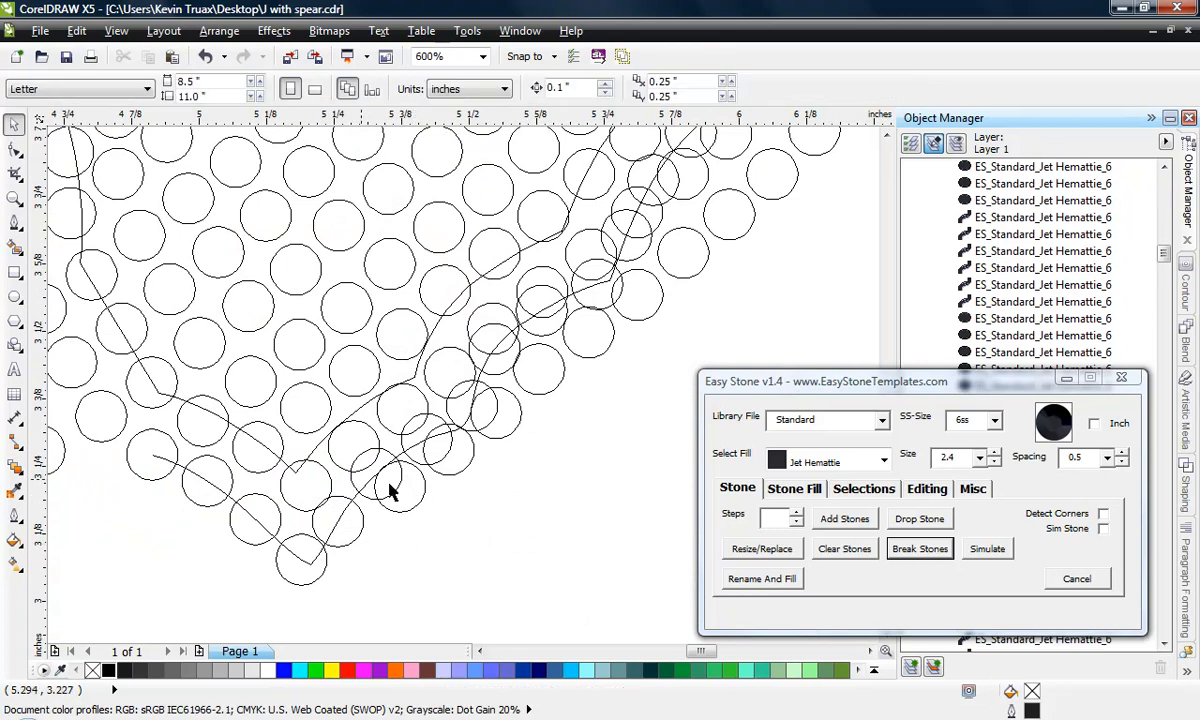
{"action": "left_click", "coordinate": [420, 500]}
{"action": "key", "text": "Delete"}
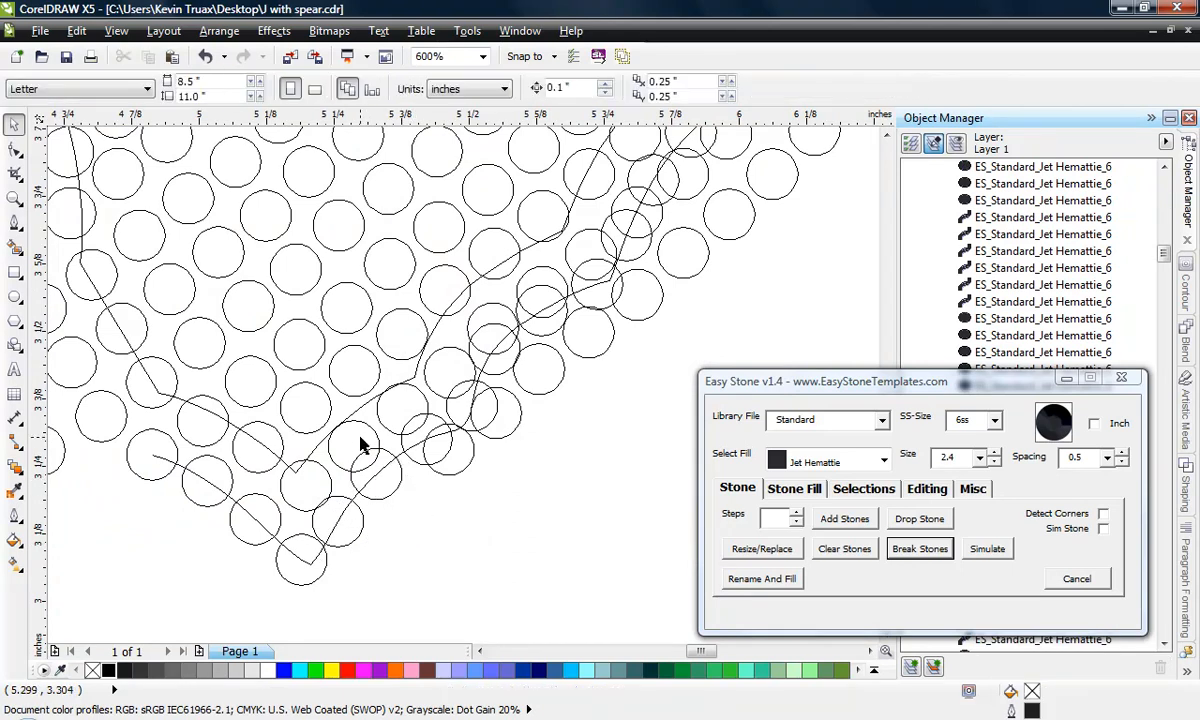
{"action": "left_click", "coordinate": [452, 457]}
{"action": "key", "text": "Delete"}
{"action": "left_click", "coordinate": [505, 418]}
{"action": "key", "text": "Delete"}
{"action": "left_click", "coordinate": [552, 366]}
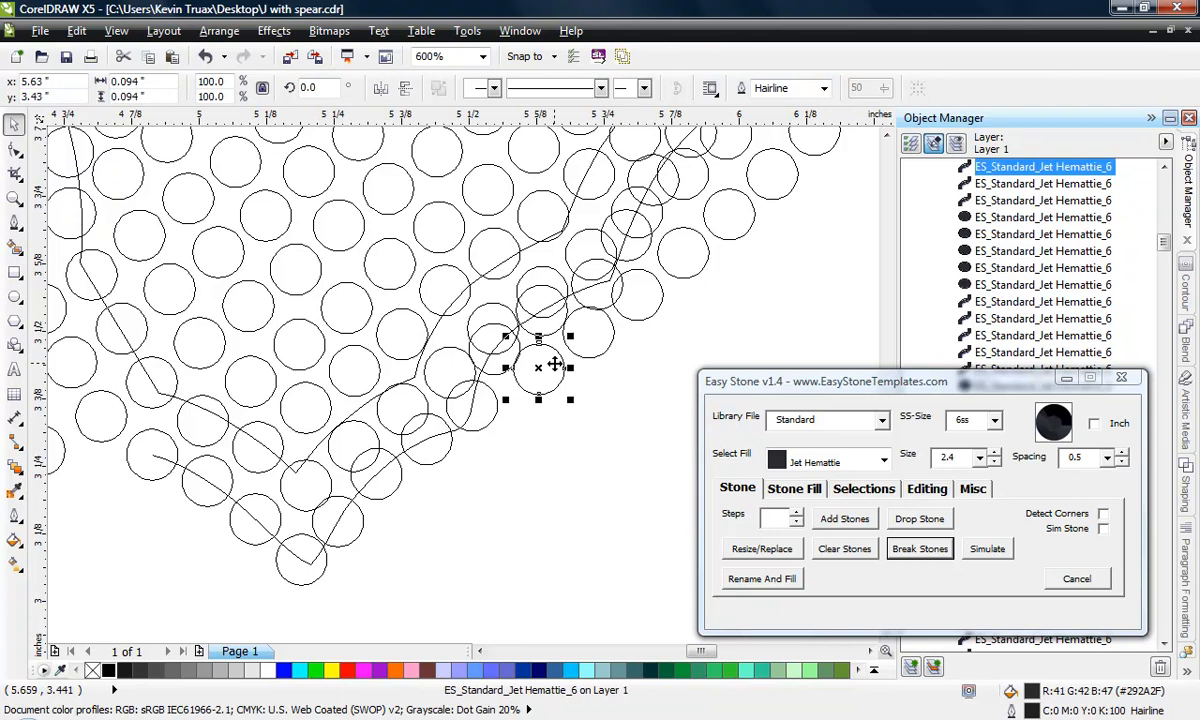
{"action": "key", "text": "Delete"}
Step: Delete the surplus fill stones outside the upper stretch of the spearhead's lower-right edge, toward the tip
{"action": "left_click", "coordinate": [592, 331]}
{"action": "key", "text": "Delete"}
{"action": "left_click", "coordinate": [643, 290]}
{"action": "key", "text": "Delete"}
{"action": "left_click", "coordinate": [685, 246]}
{"action": "key", "text": "Delete"}
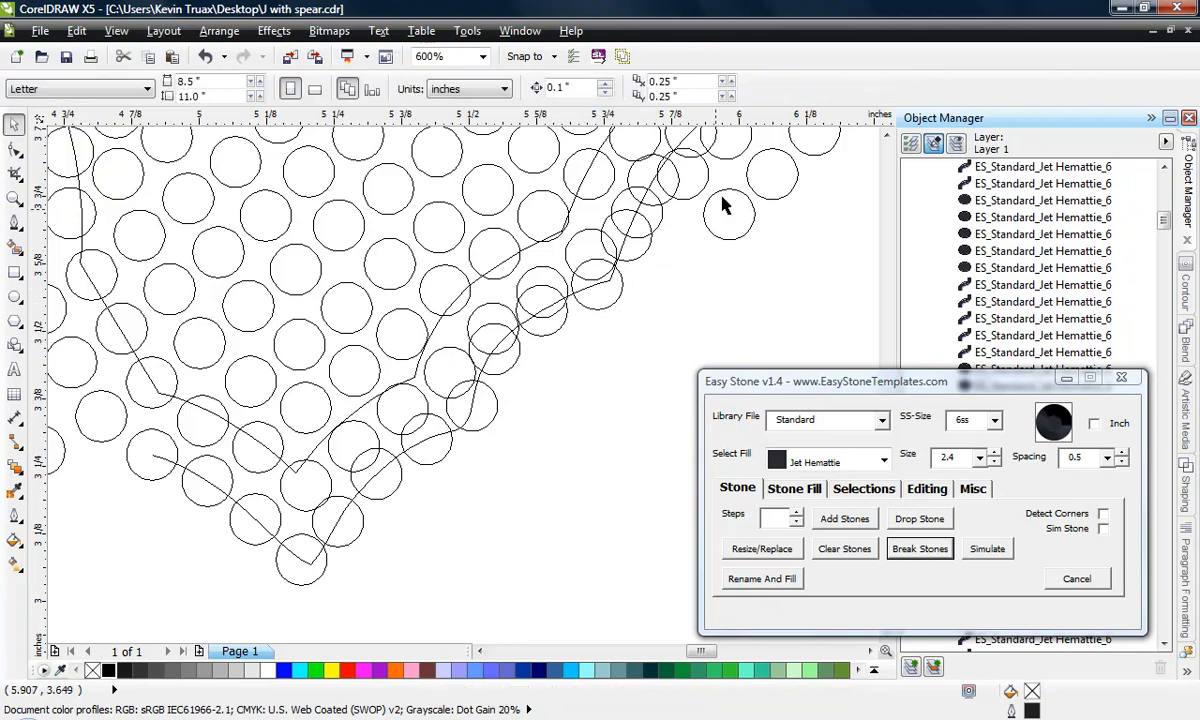
{"action": "left_click", "coordinate": [721, 195]}
{"action": "key", "text": "Delete"}
{"action": "key", "text": "Delete"}
{"action": "left_click", "coordinate": [702, 188]}
{"action": "key", "text": "Delete"}
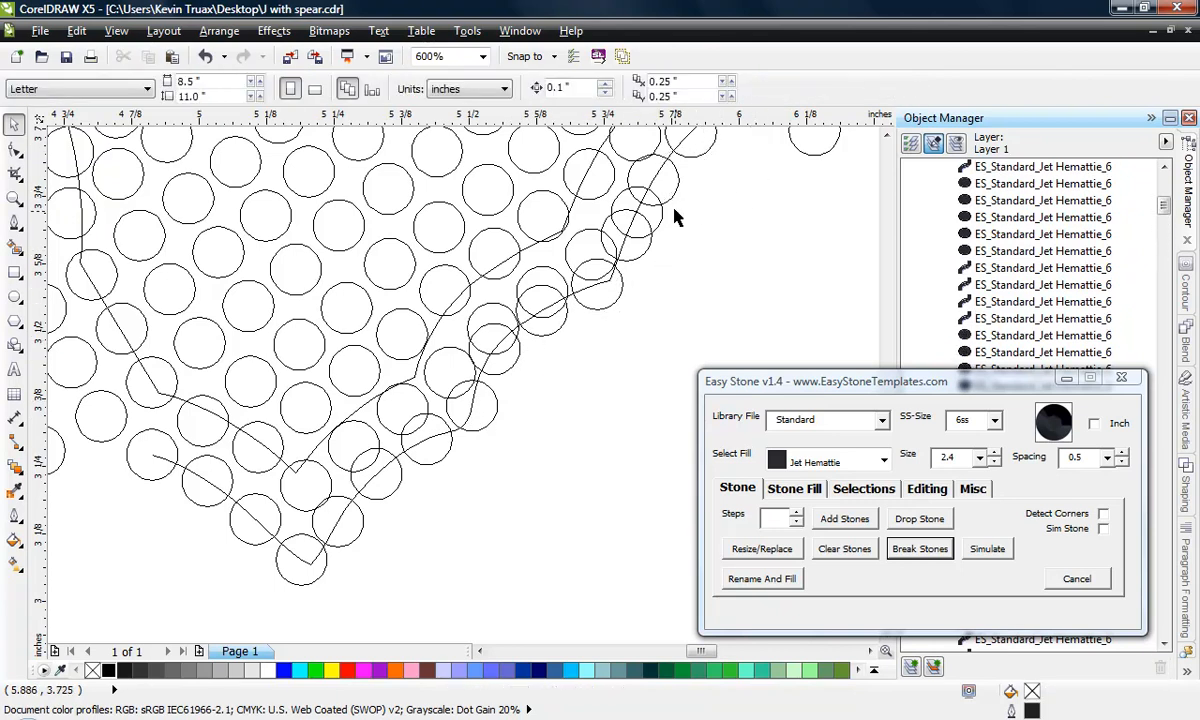
Step: Delete the fill stones that still overlap the outline stones along the middle of the spearhead's lower-right edge
{"action": "scroll", "coordinate": [665, 222], "scroll_direction": "up", "scroll_amount": 2}
{"action": "left_click", "coordinate": [668, 199]}
{"action": "key", "text": "Delete"}
{"action": "left_click", "coordinate": [497, 264]}
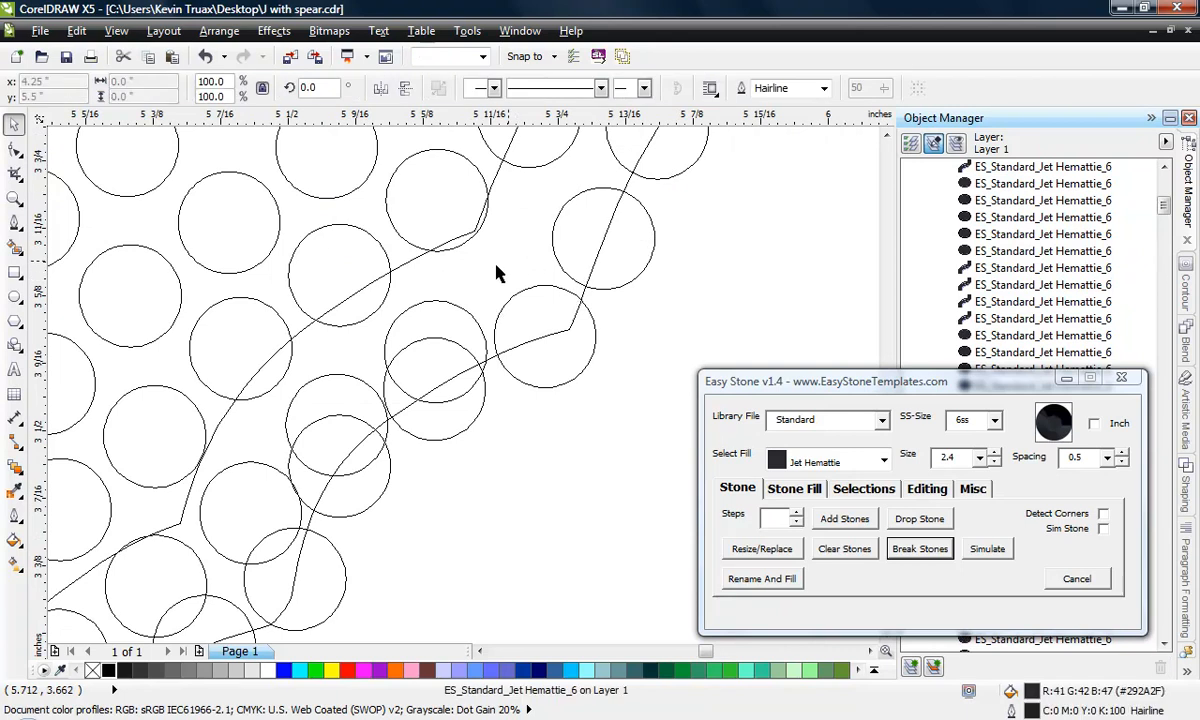
{"action": "key", "text": "Delete"}
{"action": "scroll", "coordinate": [449, 326], "scroll_direction": "down", "scroll_amount": 1}
{"action": "left_click", "coordinate": [441, 338]}
{"action": "key", "text": "Delete"}
{"action": "scroll", "coordinate": [391, 370], "scroll_direction": "up", "scroll_amount": 1}
{"action": "left_click", "coordinate": [397, 333]}
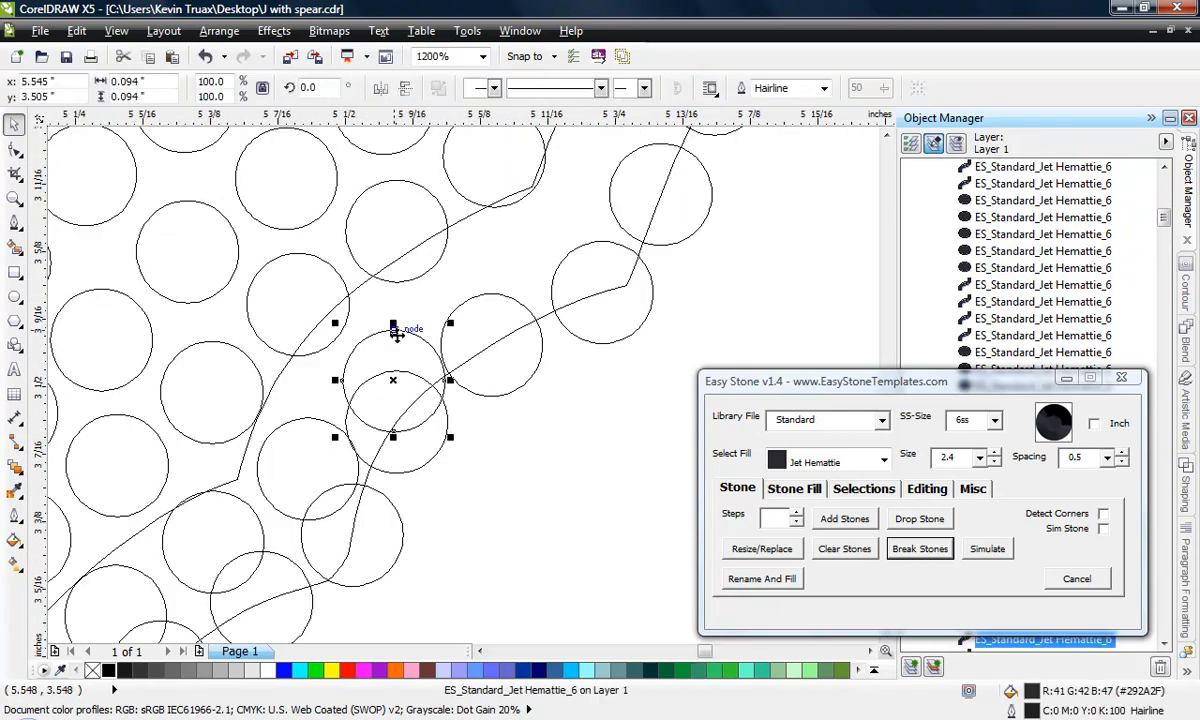
{"action": "key", "text": "Delete"}
{"action": "scroll", "coordinate": [425, 342], "scroll_direction": "down", "scroll_amount": 1}
{"action": "scroll", "coordinate": [369, 438], "scroll_direction": "down", "scroll_amount": 1}
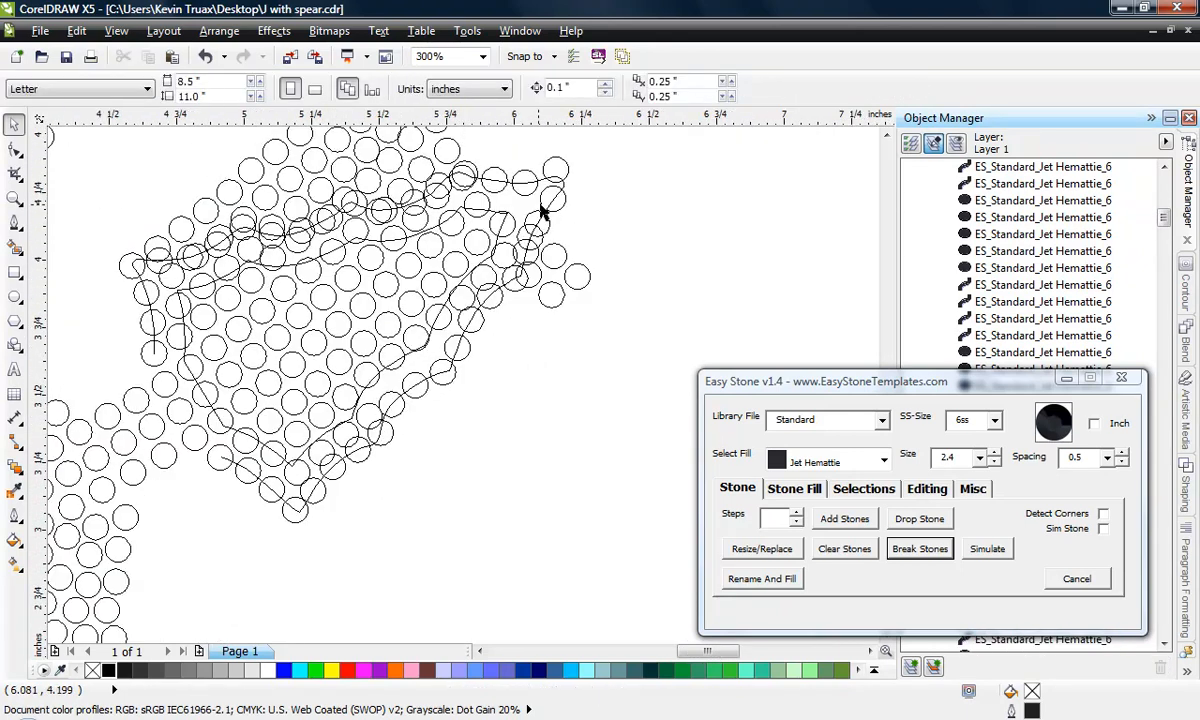
Step: Delete the stray fill stones lying outside the notch below the spearhead's upper-right corner
{"action": "scroll", "coordinate": [541, 207], "scroll_direction": "up", "scroll_amount": 1}
{"action": "left_click", "coordinate": [607, 330]}
{"action": "key", "text": "Delete"}
{"action": "left_click", "coordinate": [555, 371]}
{"action": "key", "text": "Delete"}
{"action": "left_click", "coordinate": [527, 334]}
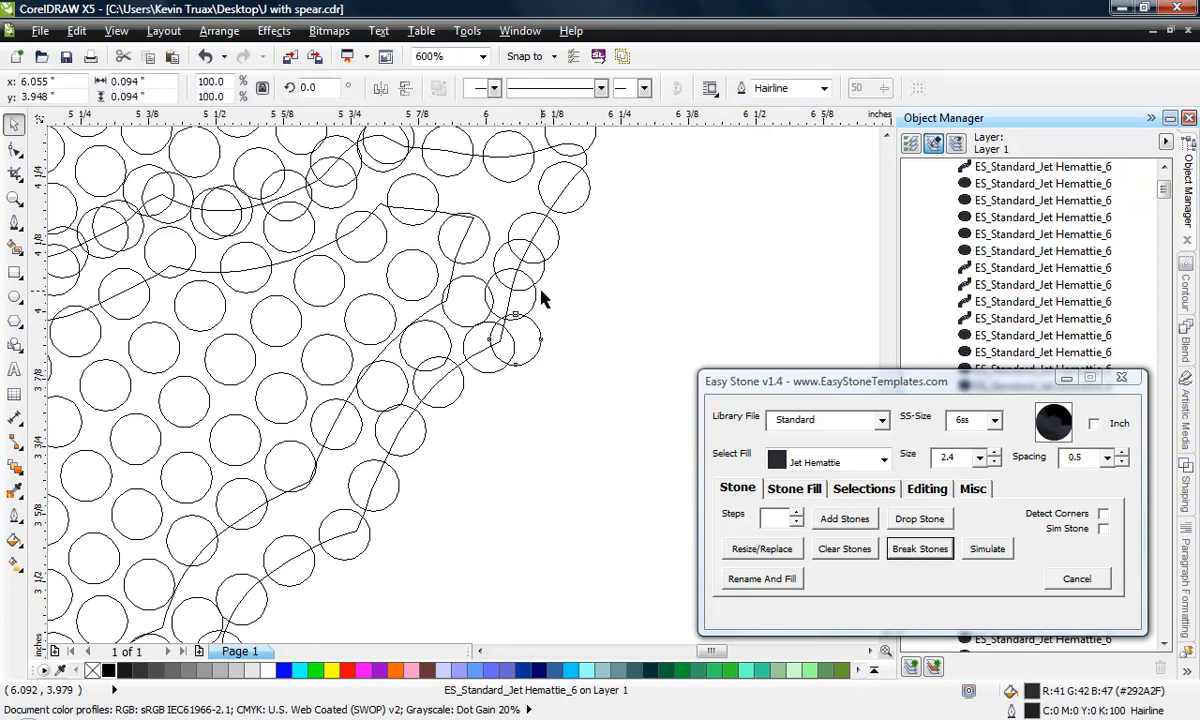
{"action": "key", "text": "Delete"}
Step: Delete the remaining fill stones that overlap or crowd the outline stones around the notch below the upper-right corner
{"action": "scroll", "coordinate": [521, 261], "scroll_direction": "up", "scroll_amount": 1}
{"action": "left_click", "coordinate": [538, 273]}
{"action": "key", "text": "Delete"}
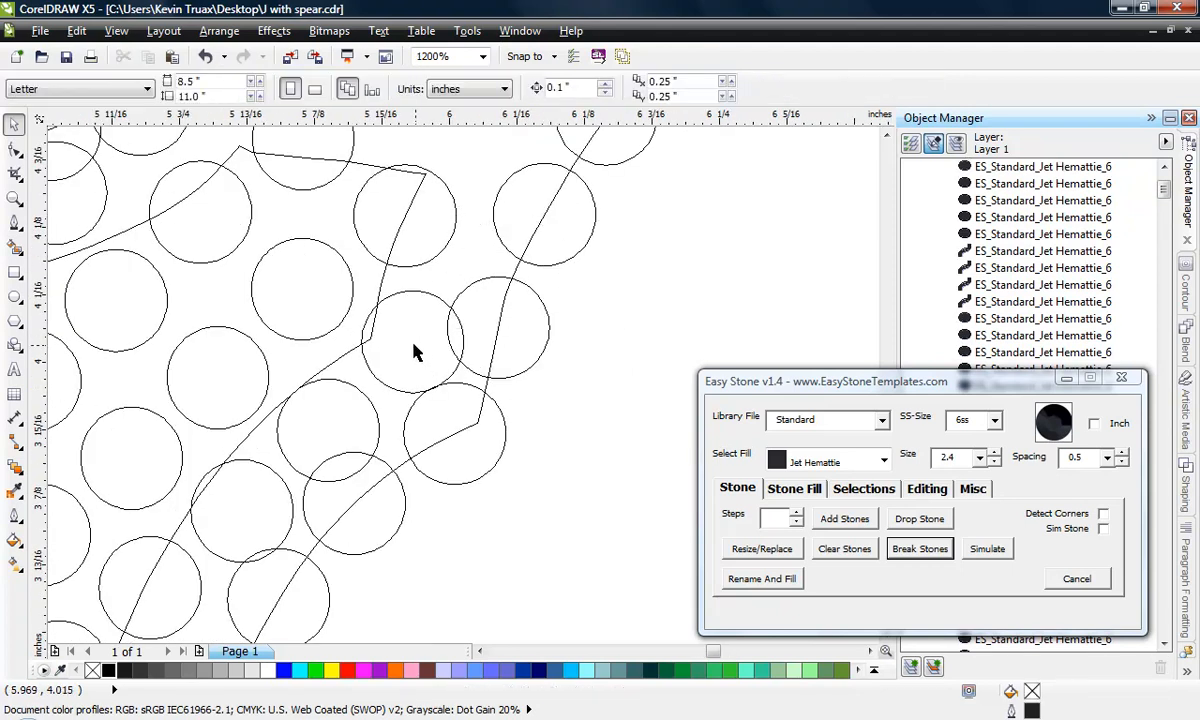
{"action": "left_click", "coordinate": [416, 343]}
{"action": "key", "text": "Delete"}
{"action": "left_click", "coordinate": [255, 497]}
{"action": "key", "text": "Delete"}
{"action": "scroll", "coordinate": [405, 430], "scroll_direction": "down", "scroll_amount": 1}
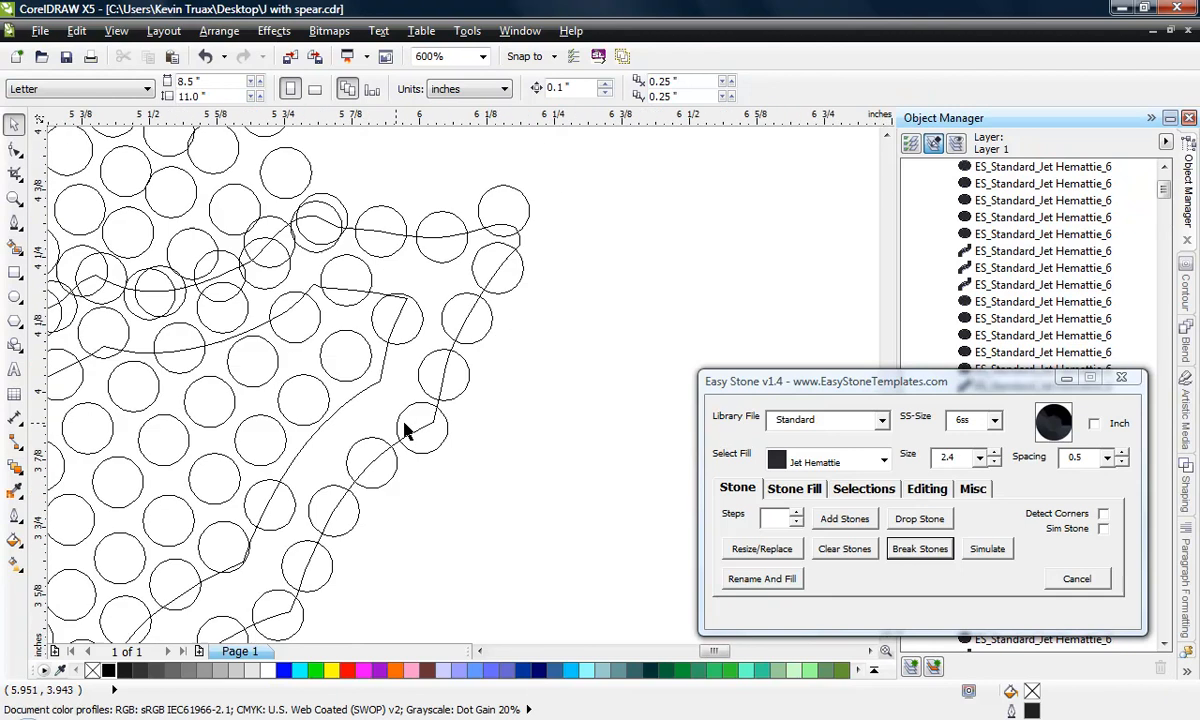
{"action": "scroll", "coordinate": [585, 274], "scroll_direction": "down", "scroll_amount": 1}
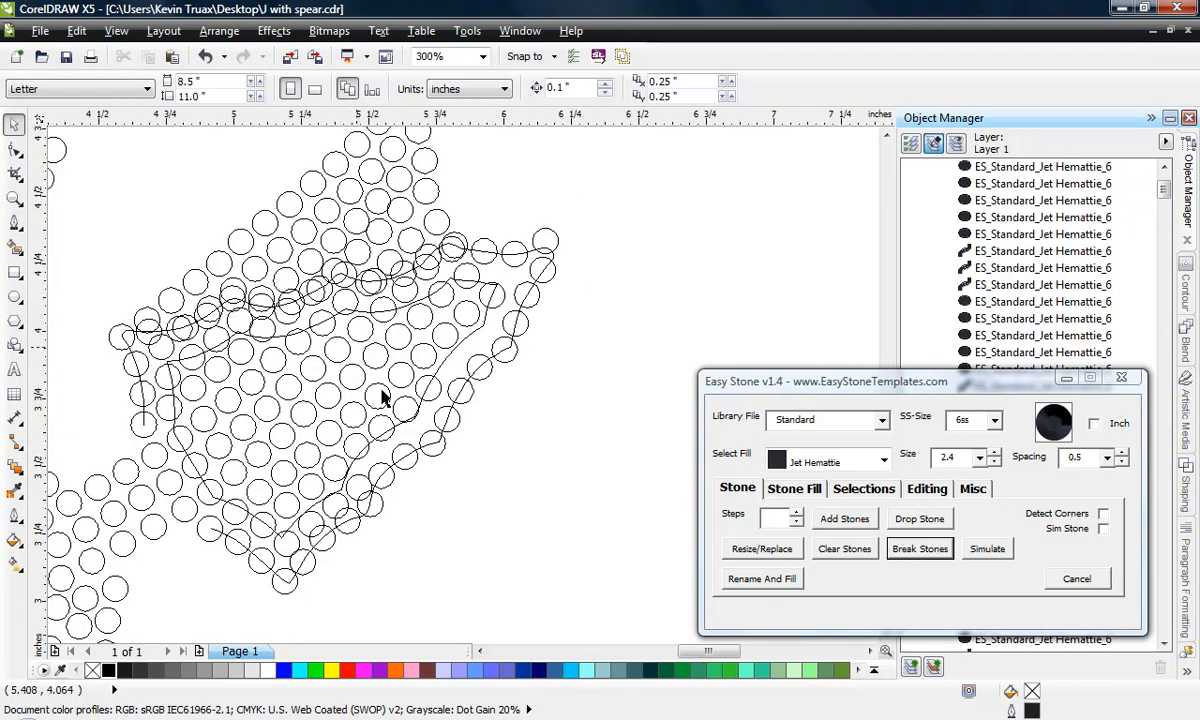
Step: Delete the excess fill stones at the very peak of the block protruding above the spearhead's upper edge
{"action": "scroll", "coordinate": [383, 391], "scroll_direction": "down", "scroll_amount": 1}
{"action": "scroll", "coordinate": [437, 196], "scroll_direction": "up", "scroll_amount": 1}
{"action": "left_click", "coordinate": [477, 152]}
{"action": "key", "text": "Delete"}
{"action": "left_click", "coordinate": [494, 173]}
{"action": "key", "text": "Delete"}
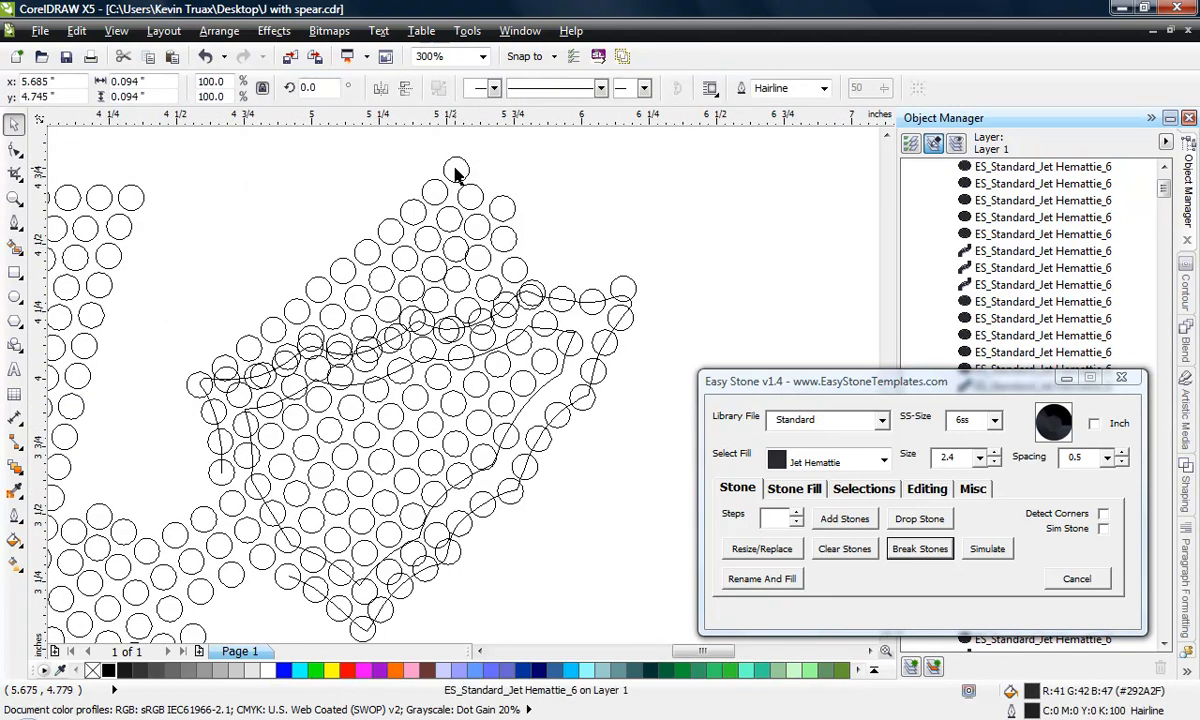
{"action": "left_click", "coordinate": [455, 174]}
{"action": "key", "text": "Delete"}
{"action": "left_click", "coordinate": [466, 201]}
{"action": "key", "text": "Delete"}
{"action": "key", "text": "Delete"}
Step: Delete the next excess fill stones down the right side and new peak of the block above the upper edge
{"action": "left_click", "coordinate": [506, 262]}
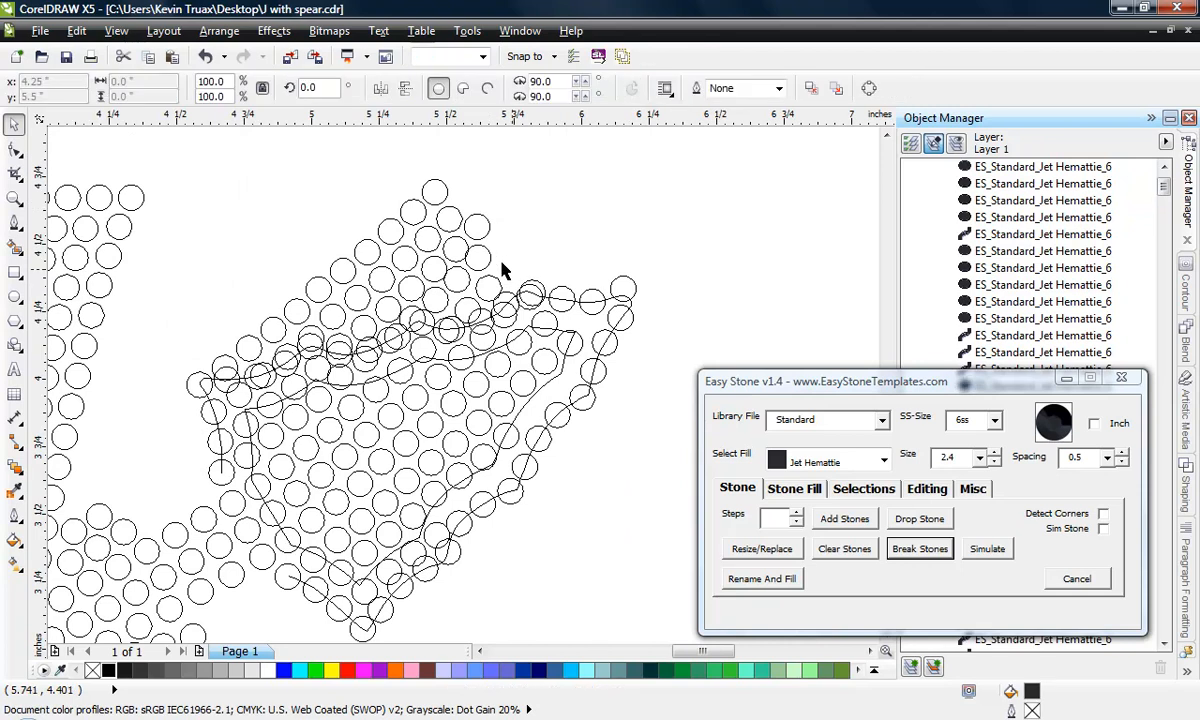
{"action": "key", "text": "Delete"}
{"action": "left_click", "coordinate": [479, 262]}
{"action": "key", "text": "Delete"}
{"action": "left_click", "coordinate": [477, 226]}
{"action": "key", "text": "Delete"}
{"action": "left_click", "coordinate": [447, 214]}
{"action": "key", "text": "Delete"}
{"action": "left_click", "coordinate": [434, 200]}
{"action": "key", "text": "Delete"}
{"action": "left_click", "coordinate": [413, 215]}
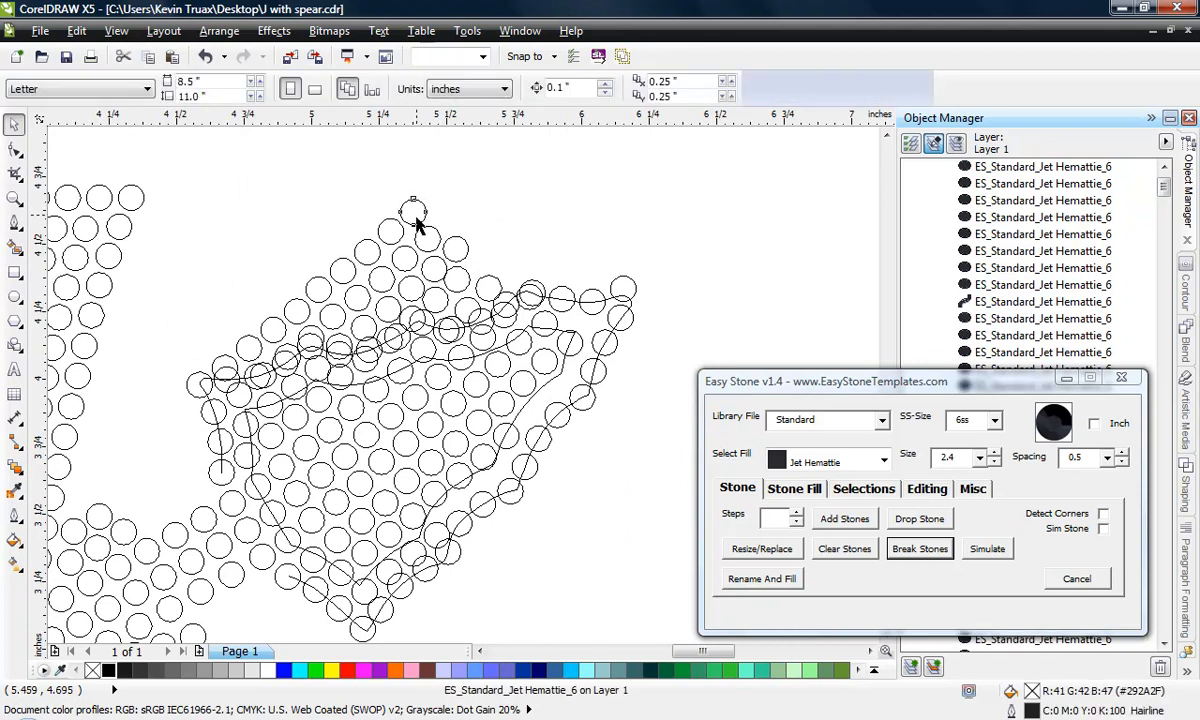
{"action": "key", "text": "Delete"}
Step: Delete the excess fill stones remaining in the middle of the block above the spearhead's upper edge
{"action": "left_click", "coordinate": [427, 245]}
{"action": "key", "text": "Delete"}
{"action": "left_click", "coordinate": [455, 253]}
{"action": "left_click", "coordinate": [407, 262]}
{"action": "key", "text": "Delete"}
{"action": "left_click", "coordinate": [392, 236]}
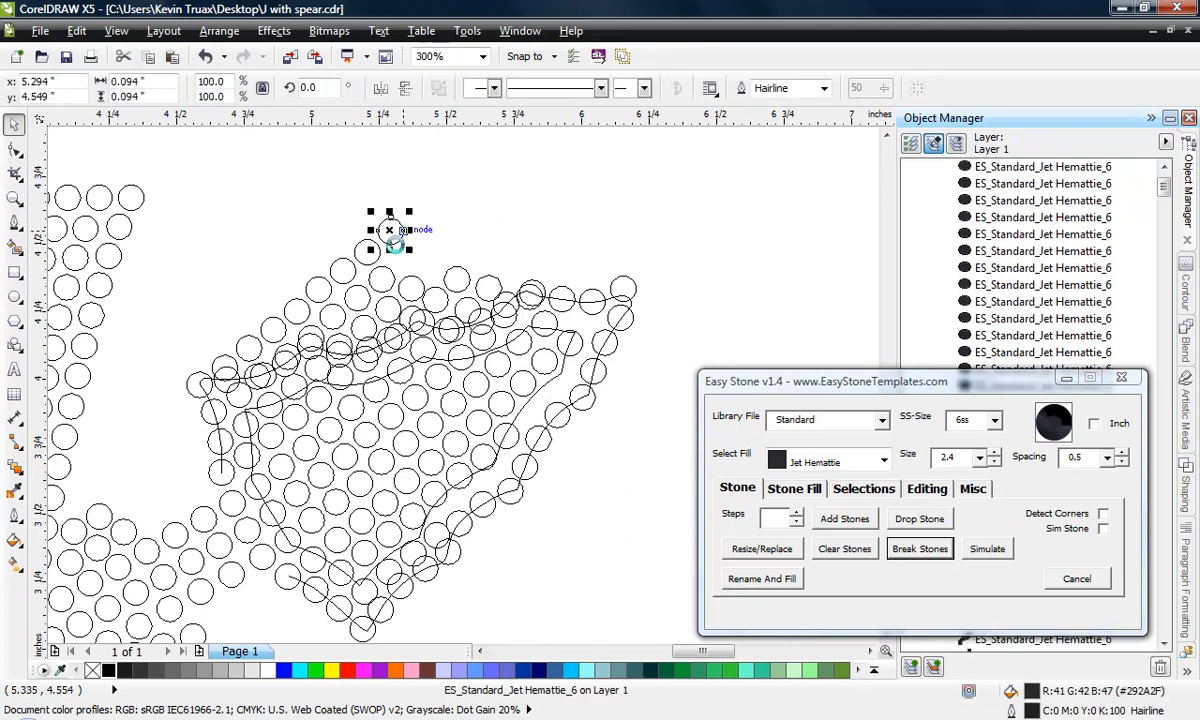
{"action": "key", "text": "Delete"}
{"action": "left_click", "coordinate": [371, 255]}
{"action": "key", "text": "Delete"}
{"action": "left_click", "coordinate": [380, 275]}
{"action": "key", "text": "Delete"}
{"action": "key", "text": "Delete"}
Step: Delete the excess fill stones outside the left stretch of the upper edge, working down toward the left corner
{"action": "left_click", "coordinate": [320, 296]}
{"action": "key", "text": "Delete"}
{"action": "left_click", "coordinate": [297, 314]}
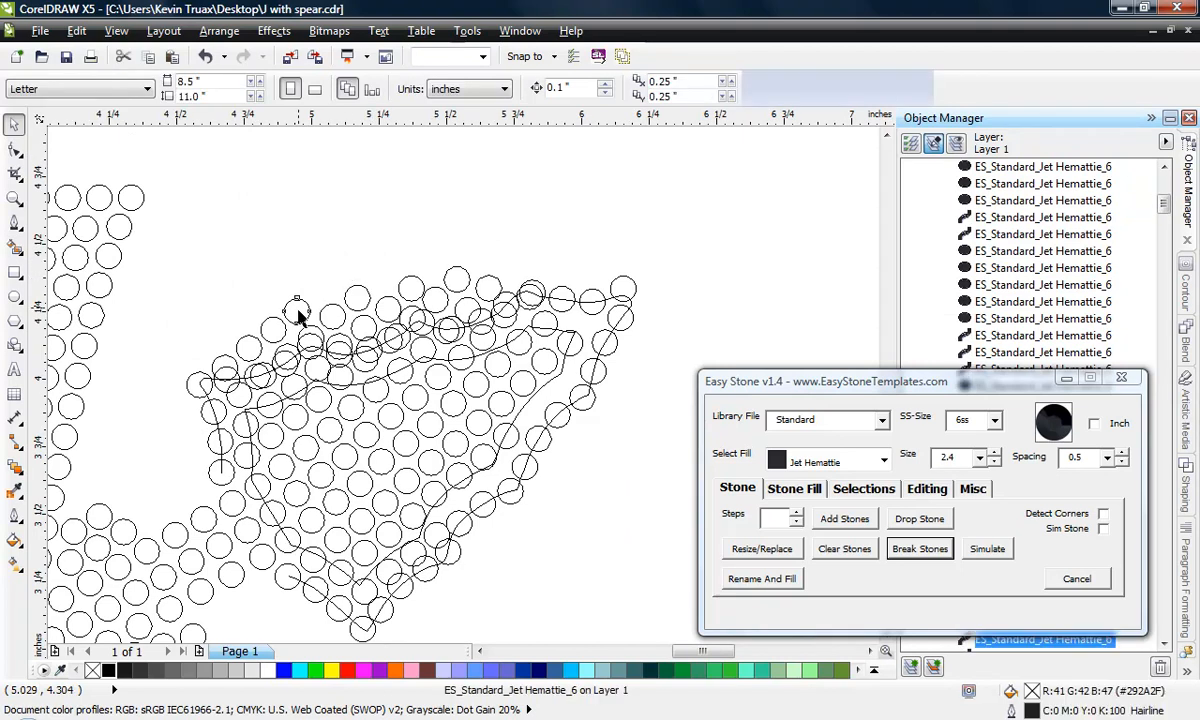
{"action": "key", "text": "Delete"}
{"action": "left_click", "coordinate": [276, 330]}
{"action": "key", "text": "Delete"}
{"action": "left_click", "coordinate": [246, 347]}
{"action": "key", "text": "Delete"}
Step: Delete the two fill stones overlapping the outline stones on the upper edge nearest the left corner
{"action": "scroll", "coordinate": [278, 372], "scroll_direction": "up", "scroll_amount": 2}
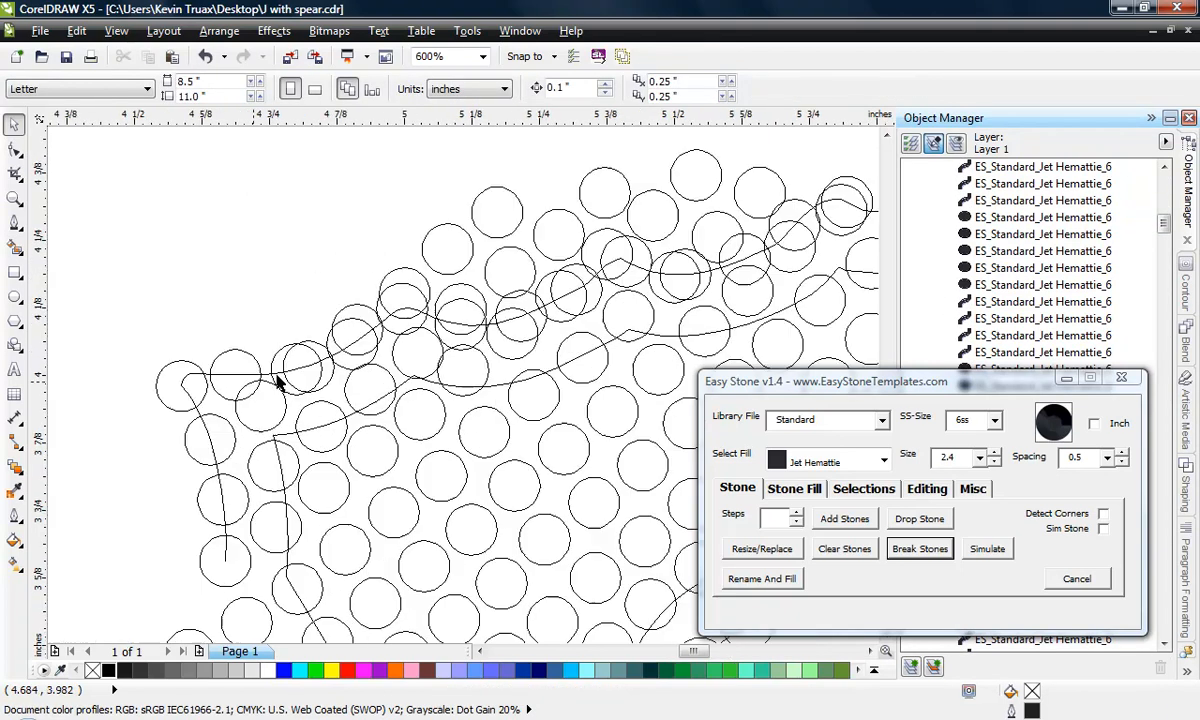
{"action": "left_click", "coordinate": [303, 337]}
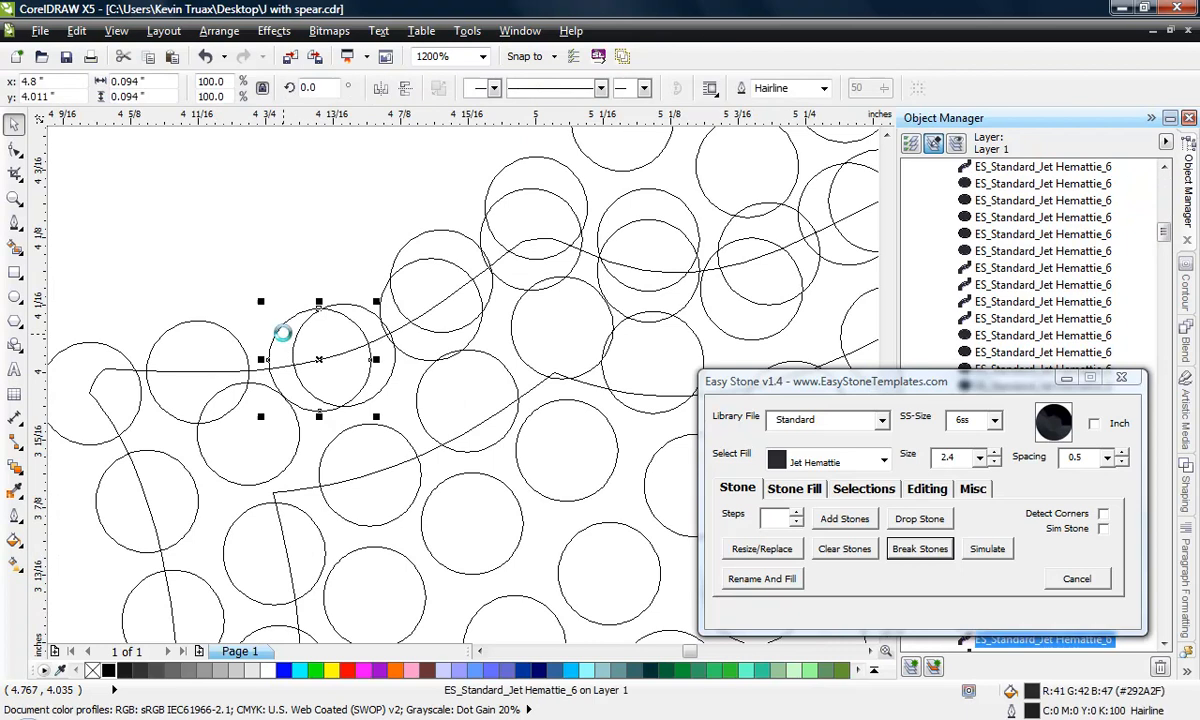
{"action": "key", "text": "Delete"}
{"action": "left_click", "coordinate": [416, 346]}
{"action": "key", "text": "Delete"}
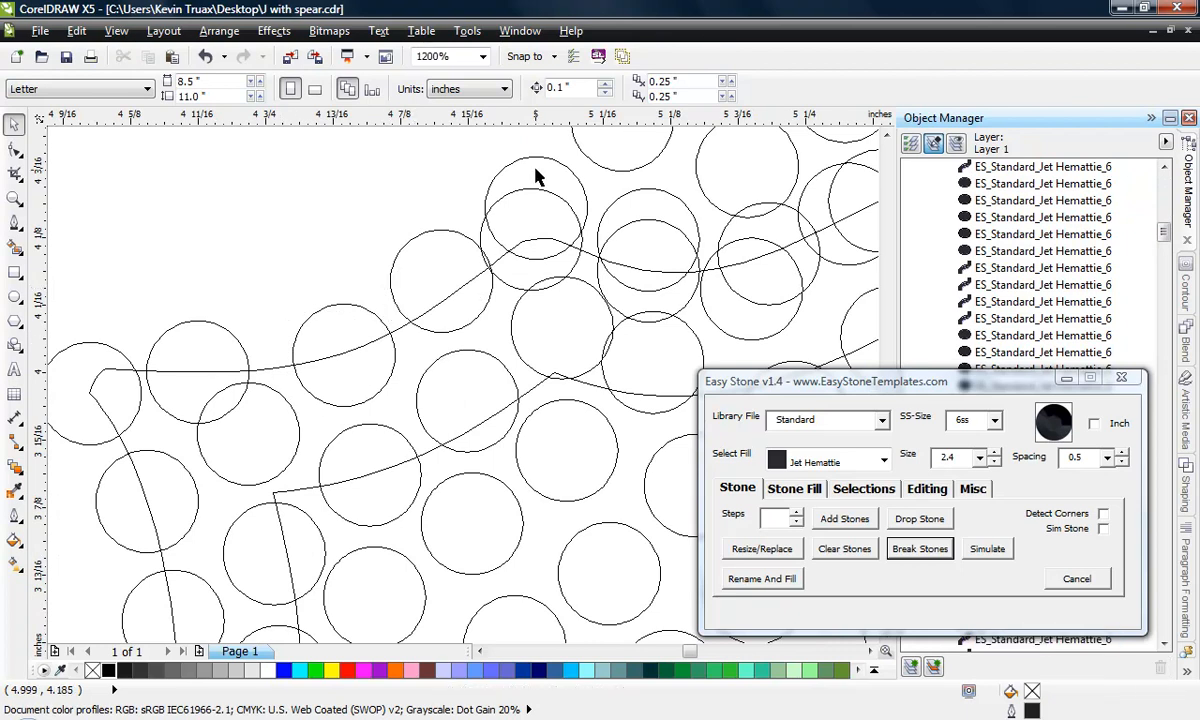
{"action": "left_click", "coordinate": [536, 175]}
{"action": "key", "text": "Delete"}
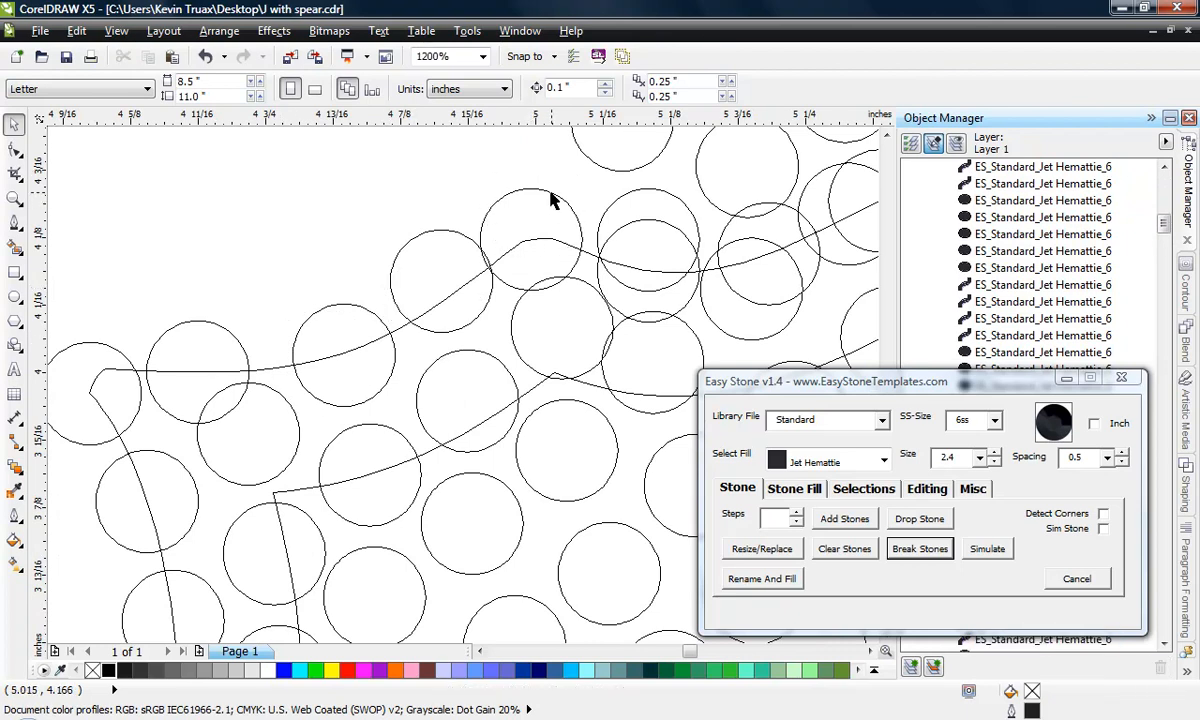
{"action": "key", "text": "ctrl+z"}
{"action": "key", "text": "Escape"}
Step: Delete one stone from each overlapping pair along the left half of the upper edge, keeping the outer stone at the first crest
{"action": "left_click", "coordinate": [514, 270]}
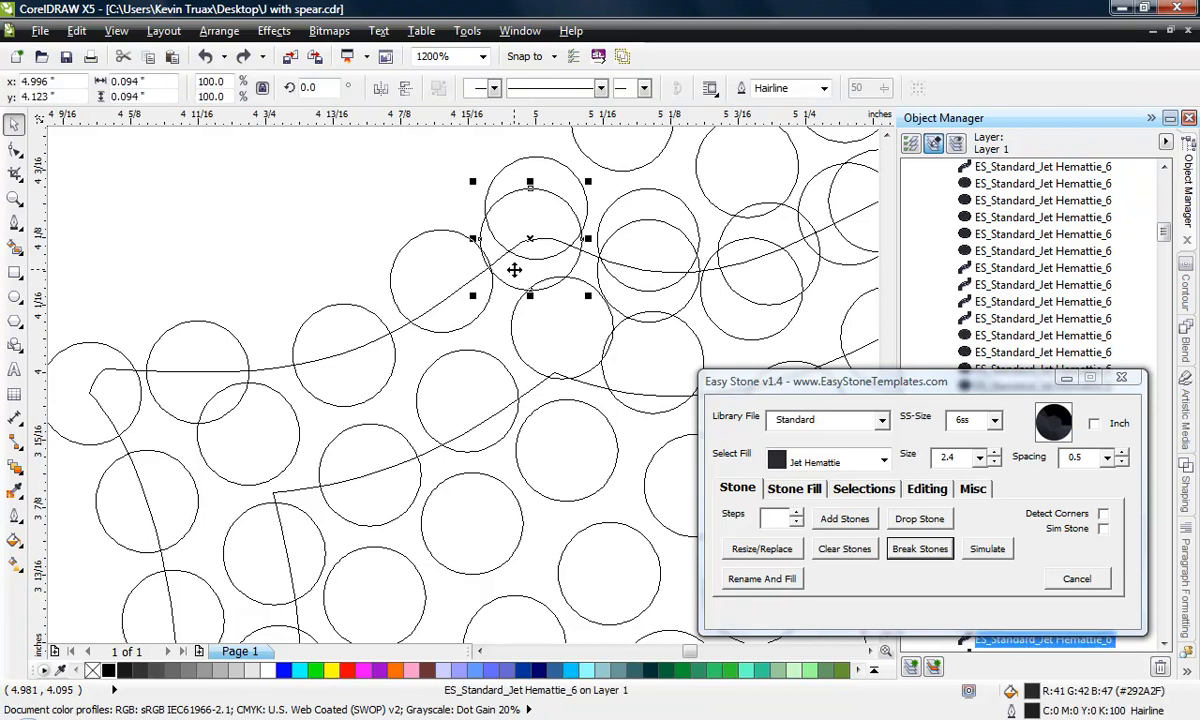
{"action": "key", "text": "Delete"}
{"action": "scroll", "coordinate": [488, 281], "scroll_direction": "down", "scroll_amount": 1}
{"action": "scroll", "coordinate": [575, 287], "scroll_direction": "up", "scroll_amount": 1}
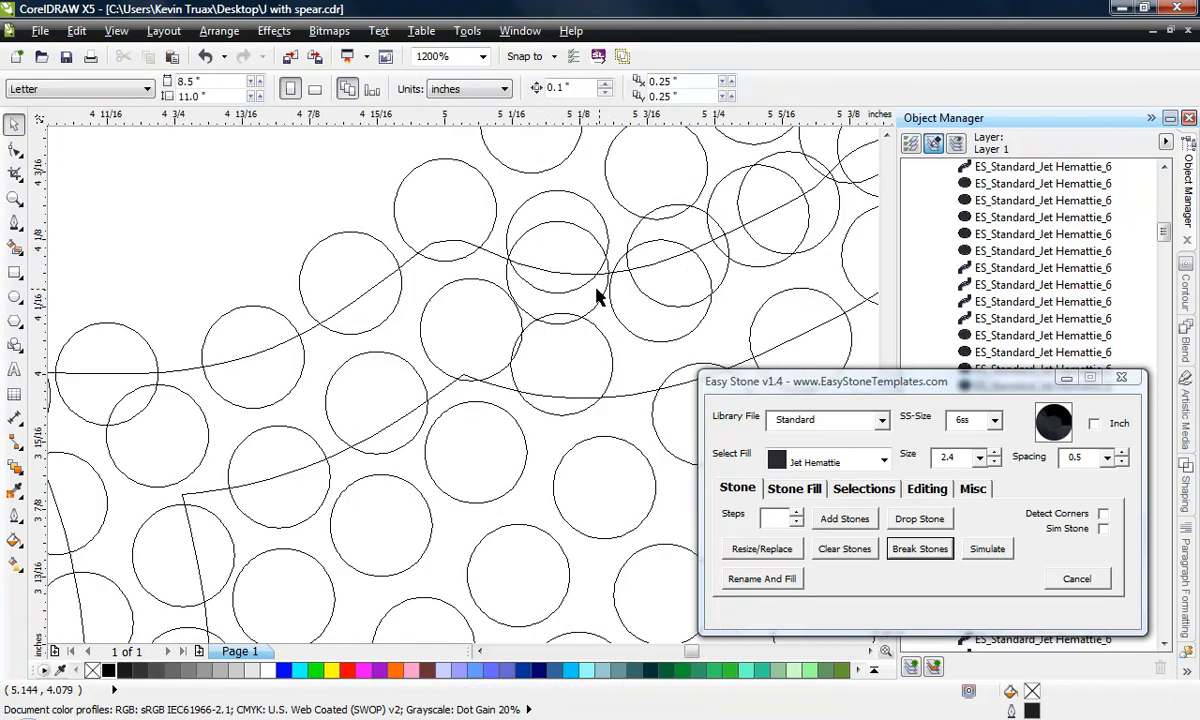
{"action": "left_click", "coordinate": [597, 285]}
{"action": "key", "text": "Delete"}
{"action": "scroll", "coordinate": [424, 326], "scroll_direction": "down", "scroll_amount": 1}
{"action": "scroll", "coordinate": [548, 278], "scroll_direction": "up", "scroll_amount": 1}
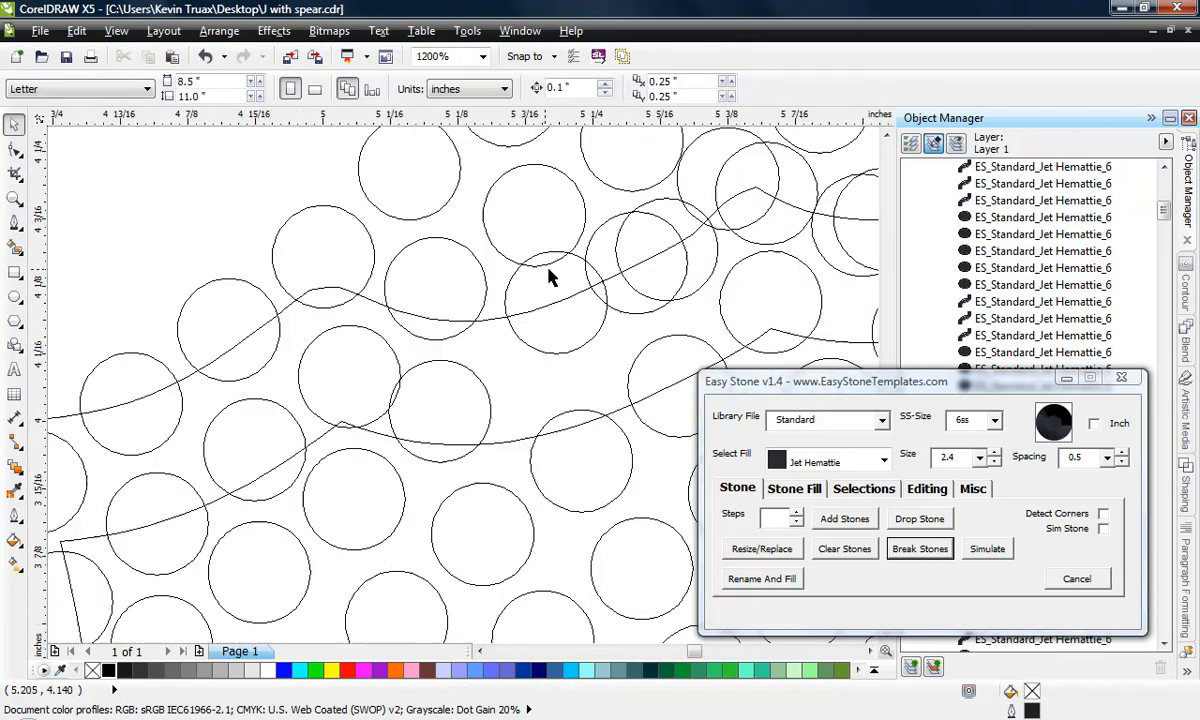
{"action": "left_click", "coordinate": [568, 236]}
{"action": "key", "text": "Delete"}
{"action": "scroll", "coordinate": [347, 318], "scroll_direction": "down", "scroll_amount": 1}
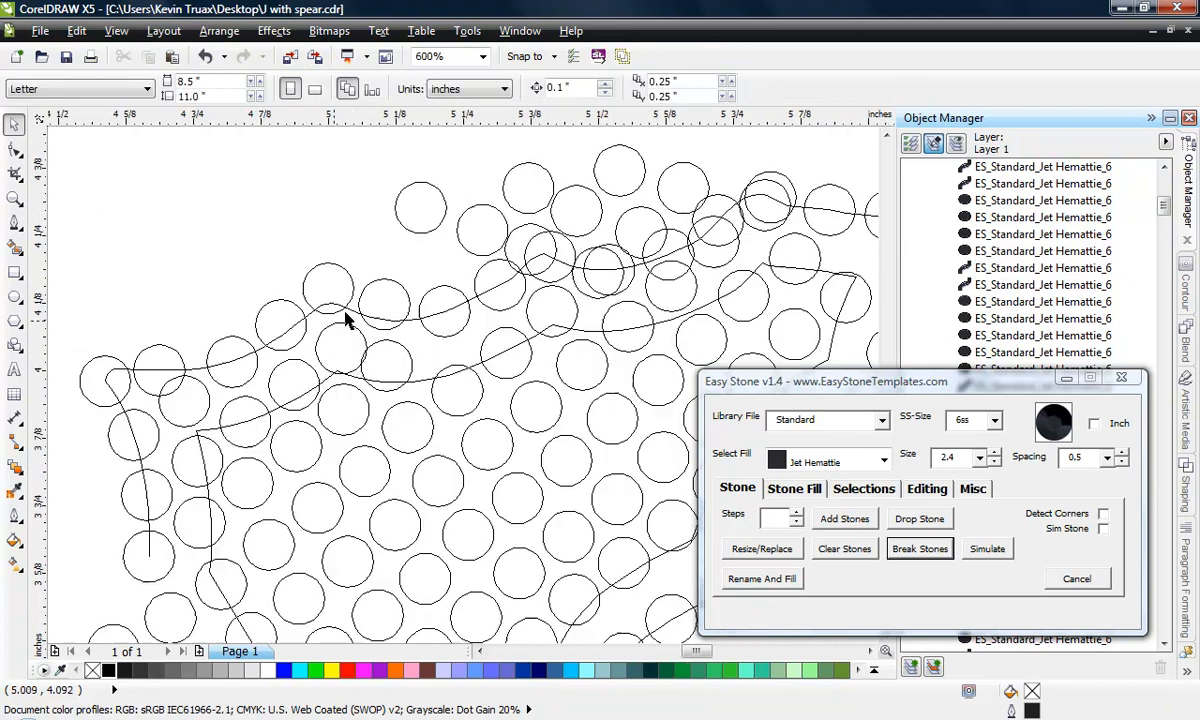
Step: Delete the excess fill stones still lying outside the middle and right stretches of the spearhead's upper edge
{"action": "left_click", "coordinate": [400, 215]}
{"action": "key", "text": "Delete"}
{"action": "left_click", "coordinate": [477, 219]}
{"action": "key", "text": "Delete"}
{"action": "left_click", "coordinate": [553, 184]}
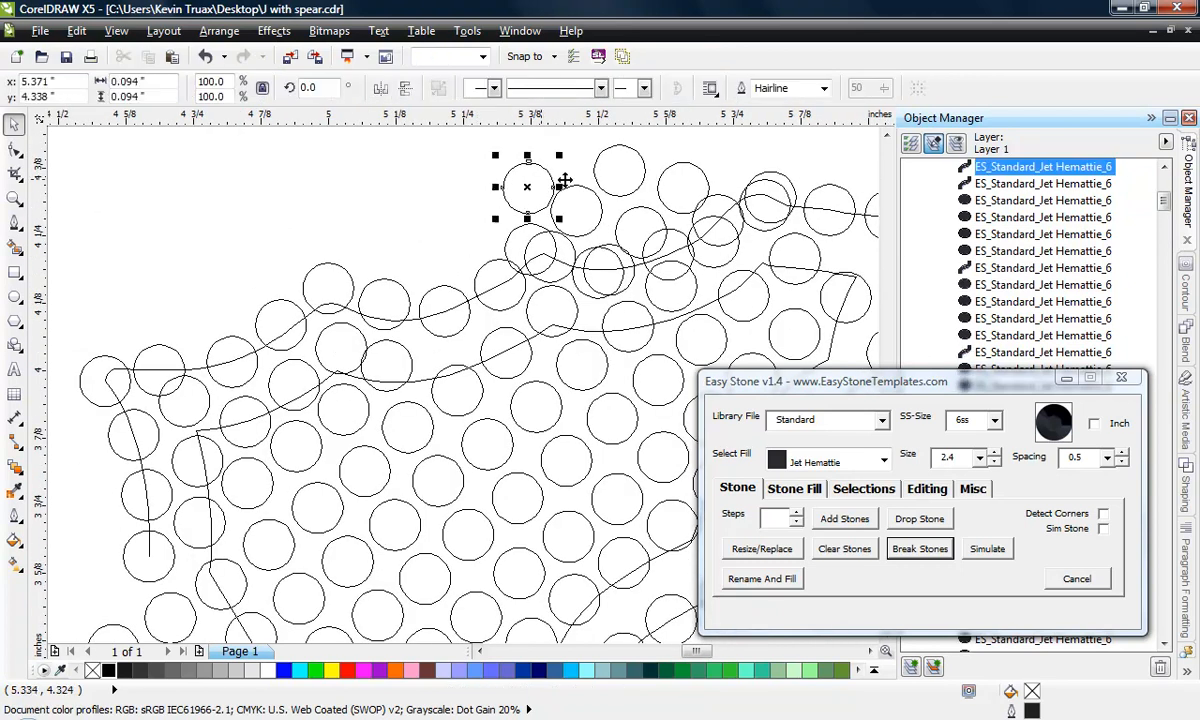
{"action": "key", "text": "Delete"}
{"action": "left_click", "coordinate": [583, 204]}
{"action": "key", "text": "Delete"}
{"action": "left_click", "coordinate": [643, 178]}
{"action": "key", "text": "Delete"}
{"action": "scroll", "coordinate": [787, 195], "scroll_direction": "up", "scroll_amount": 1}
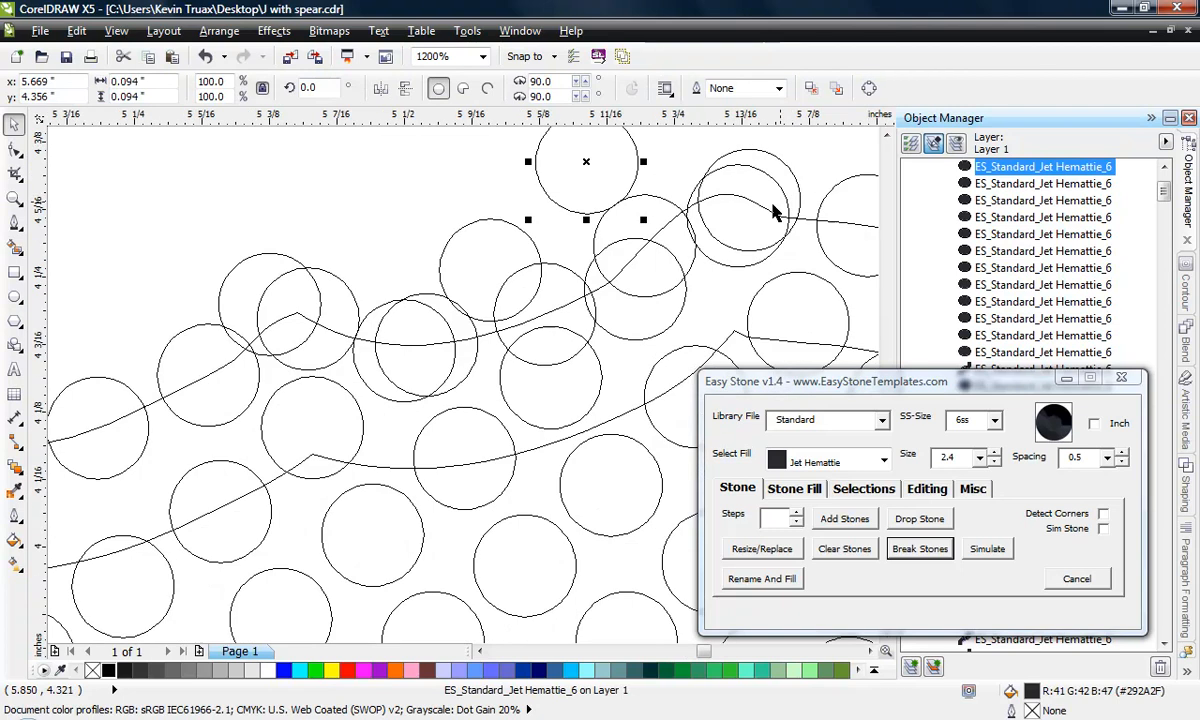
{"action": "key", "text": "Delete"}
Step: Delete the fill stones overlapping the outline stones along the right half of the spearhead's upper edge
{"action": "left_click", "coordinate": [703, 257]}
{"action": "key", "text": "Delete"}
{"action": "left_click", "coordinate": [695, 266]}
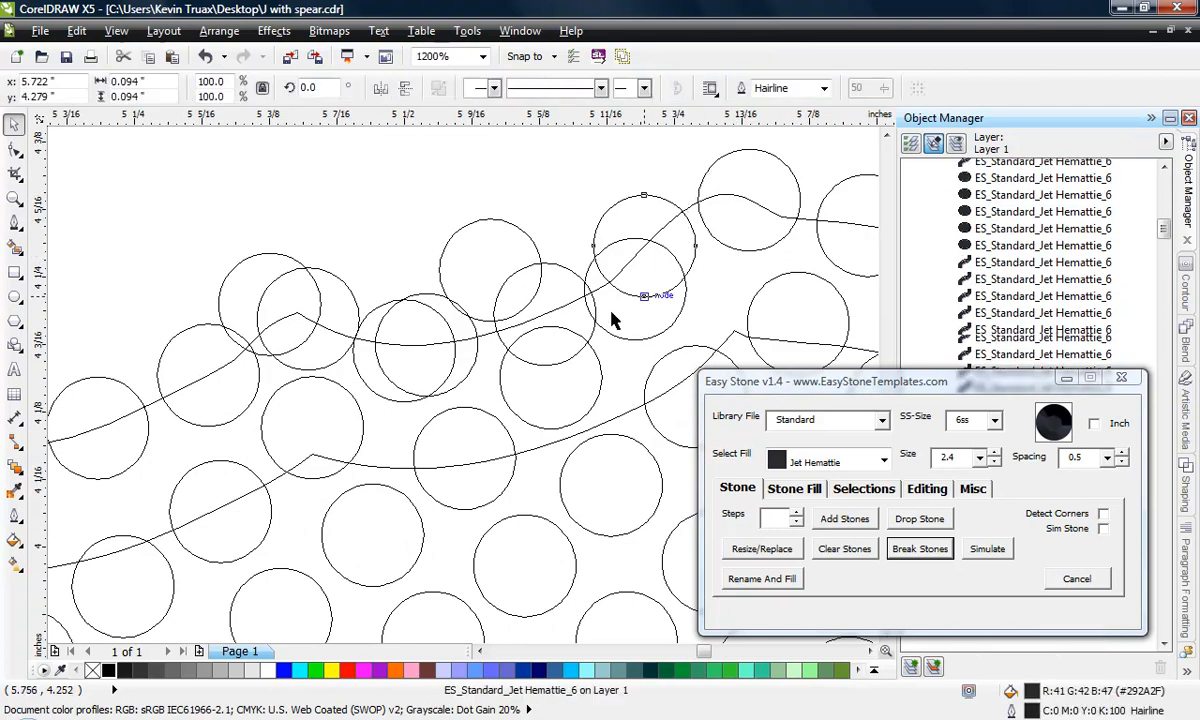
{"action": "key", "text": "Delete"}
{"action": "left_click", "coordinate": [562, 275]}
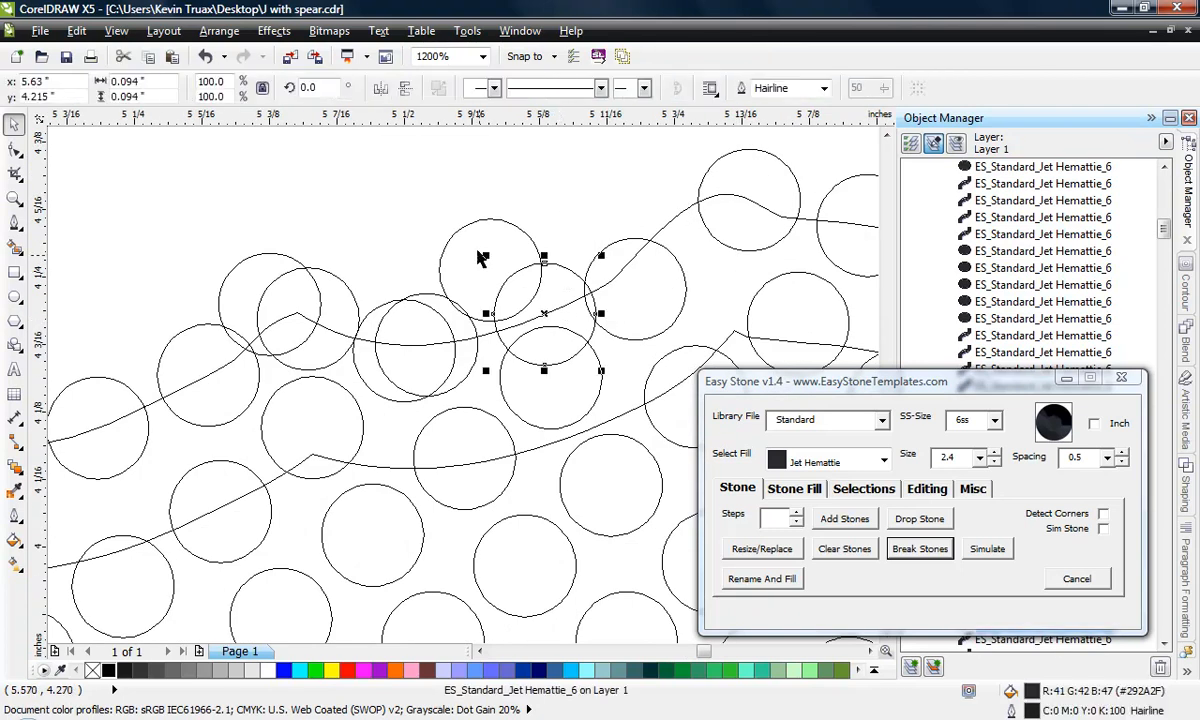
{"action": "left_click", "coordinate": [461, 262]}
{"action": "key", "text": "Delete"}
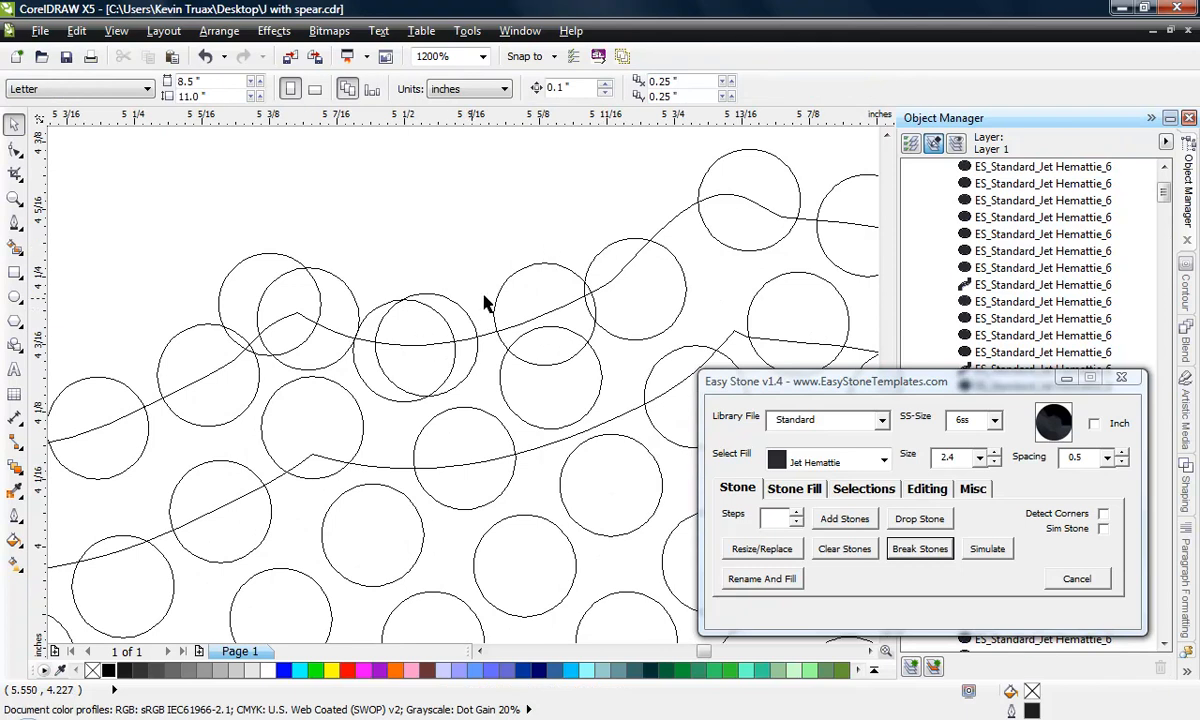
{"action": "left_click", "coordinate": [371, 360]}
{"action": "key", "text": "Delete"}
{"action": "left_click", "coordinate": [341, 310]}
{"action": "key", "text": "Delete"}
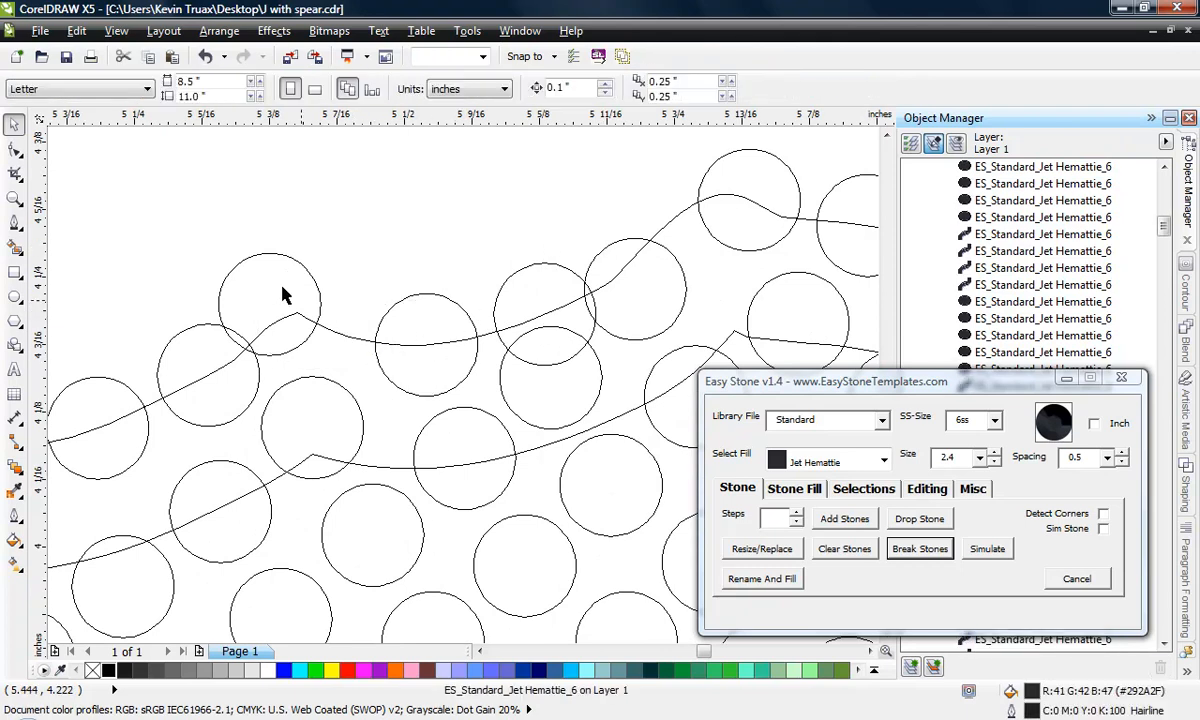
Step: Move the outline stones along the right half of the upper edge slightly outward to space them evenly and clear the fill stone below
{"action": "left_click_drag", "start_coordinate": [281, 285], "coordinate": [317, 280]}
{"action": "left_click_drag", "start_coordinate": [553, 287], "coordinate": [536, 263]}
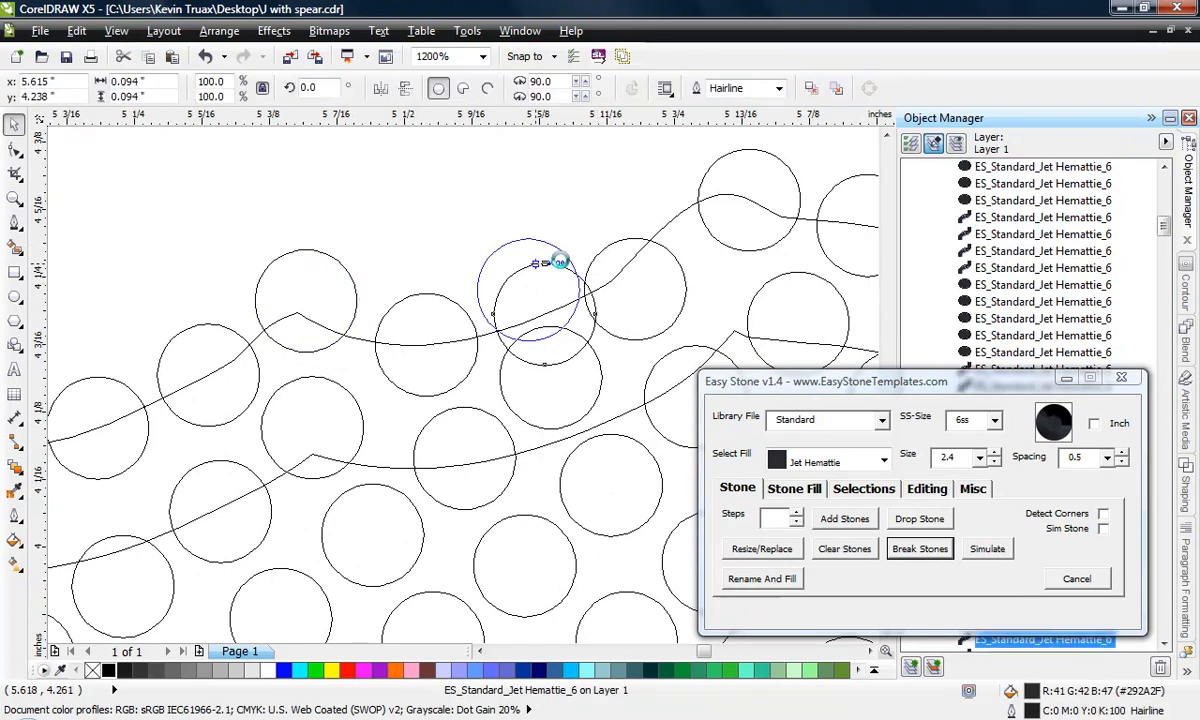
{"action": "left_click_drag", "start_coordinate": [648, 267], "coordinate": [660, 245]}
{"action": "left_click", "coordinate": [554, 267]}
{"action": "left_click_drag", "start_coordinate": [557, 275], "coordinate": [565, 255]}
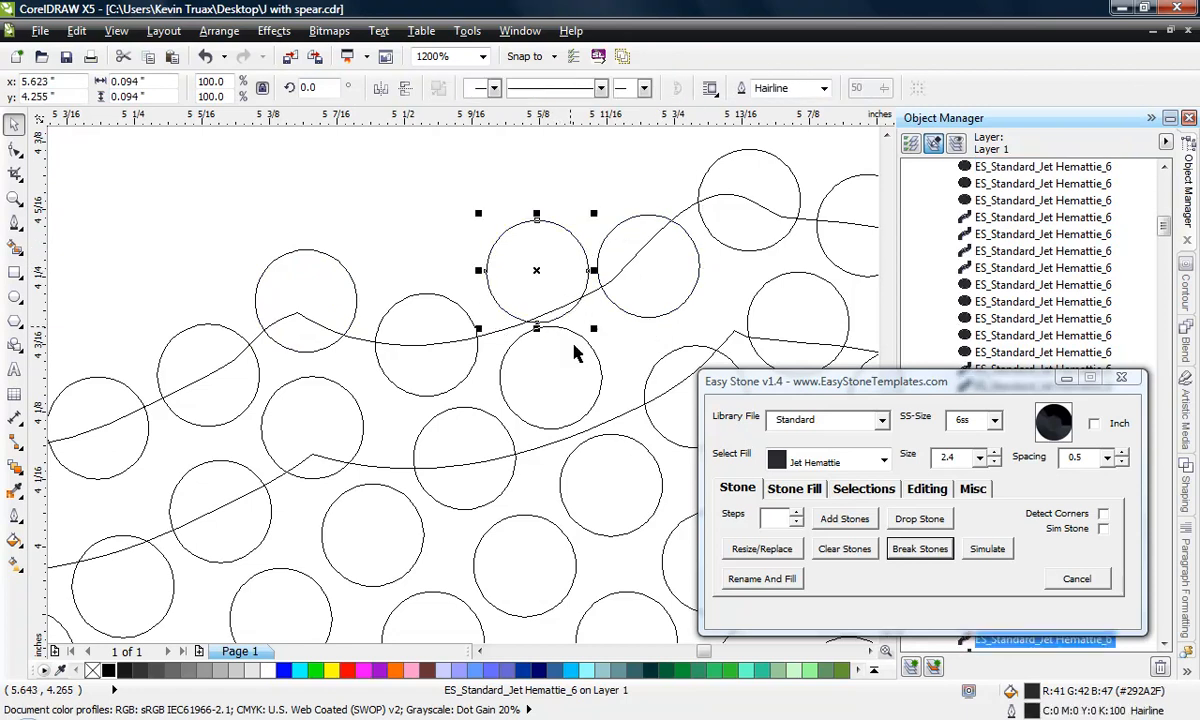
Step: Switch the drawing display to Enhanced view and clear the stone selection
{"action": "scroll", "coordinate": [549, 135], "scroll_direction": "down", "scroll_amount": 2}
{"action": "left_click", "coordinate": [116, 31]}
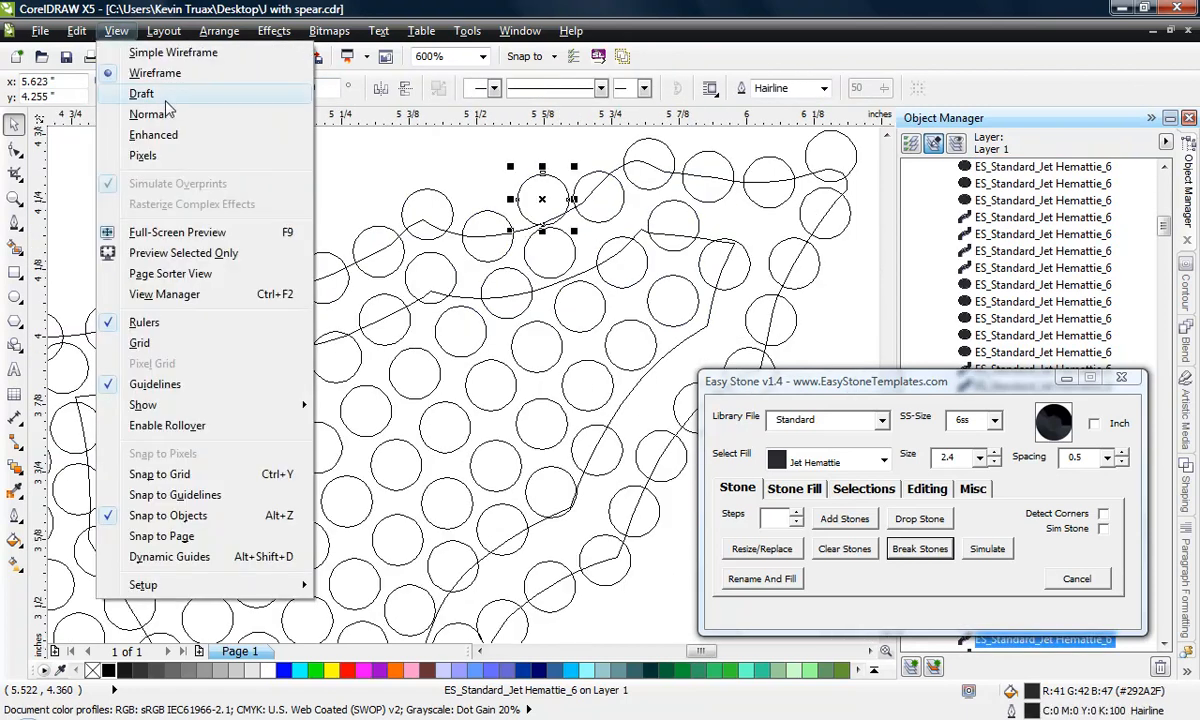
{"action": "left_click", "coordinate": [153, 134]}
{"action": "key", "text": "Escape"}
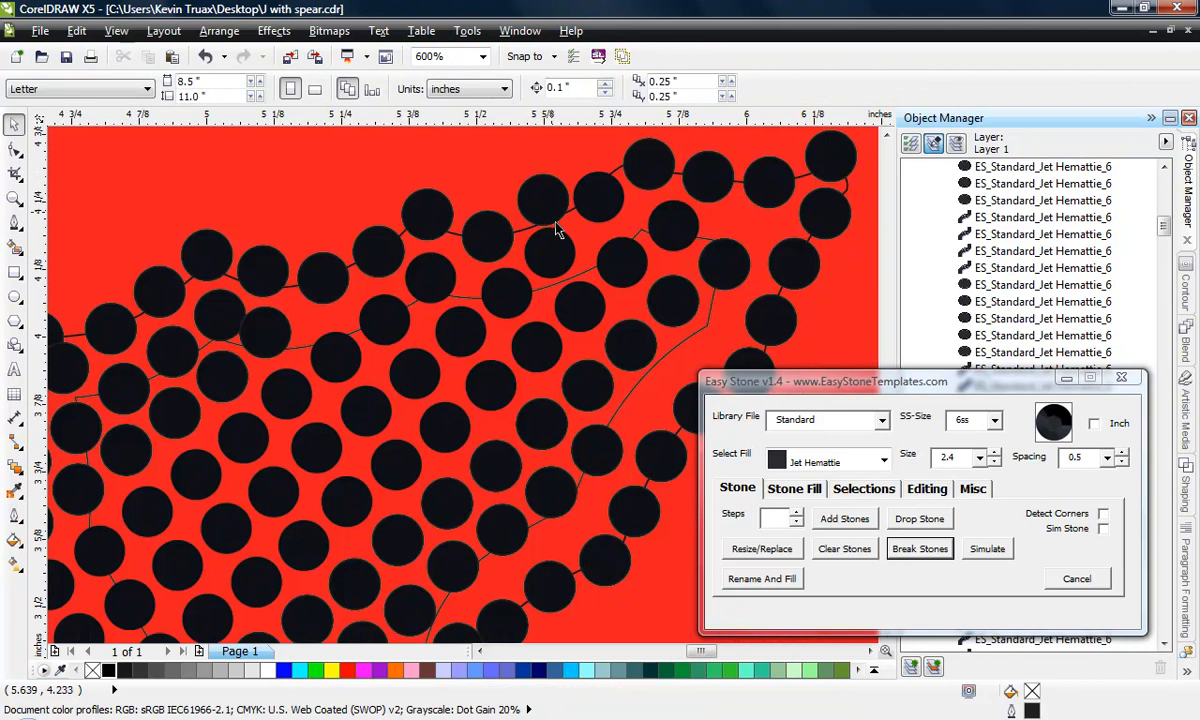
Step: Delete the fill stone overlapping the outline stone beside the spearhead's left corner
{"action": "scroll", "coordinate": [550, 200], "scroll_direction": "down", "scroll_amount": 1}
{"action": "scroll", "coordinate": [343, 385], "scroll_direction": "up", "scroll_amount": 1}
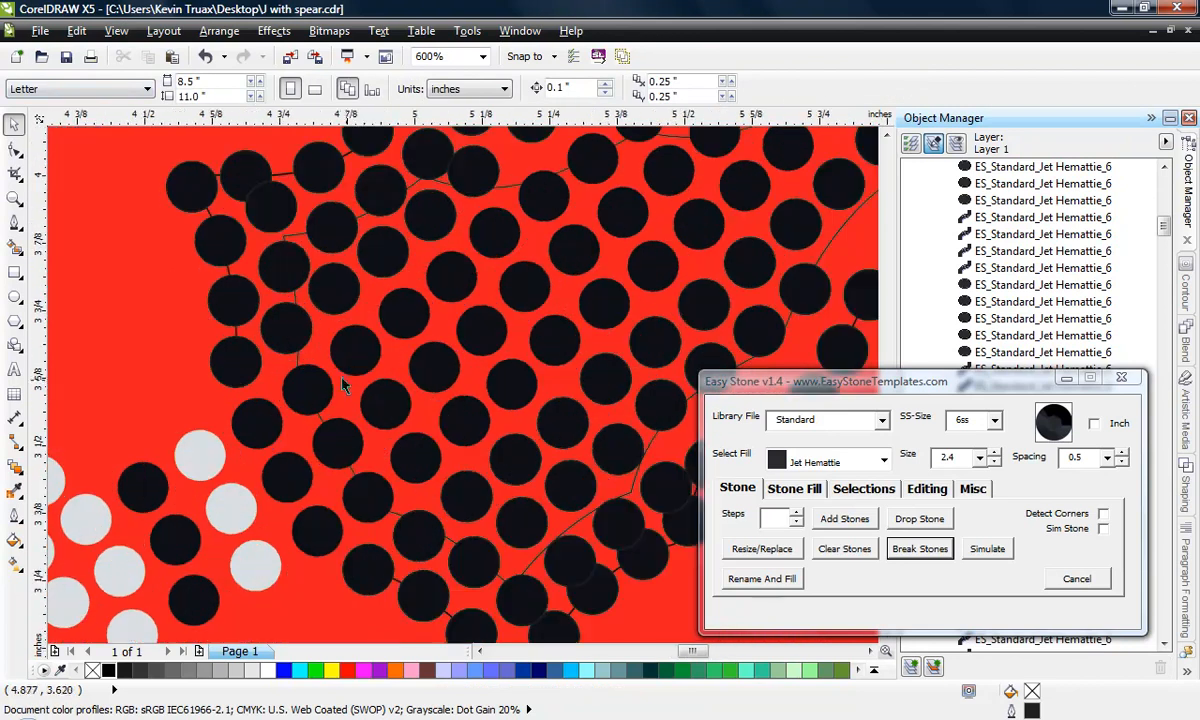
{"action": "left_click", "coordinate": [275, 218]}
{"action": "key", "text": "Escape"}
{"action": "scroll", "coordinate": [281, 262], "scroll_direction": "up", "scroll_amount": 1}
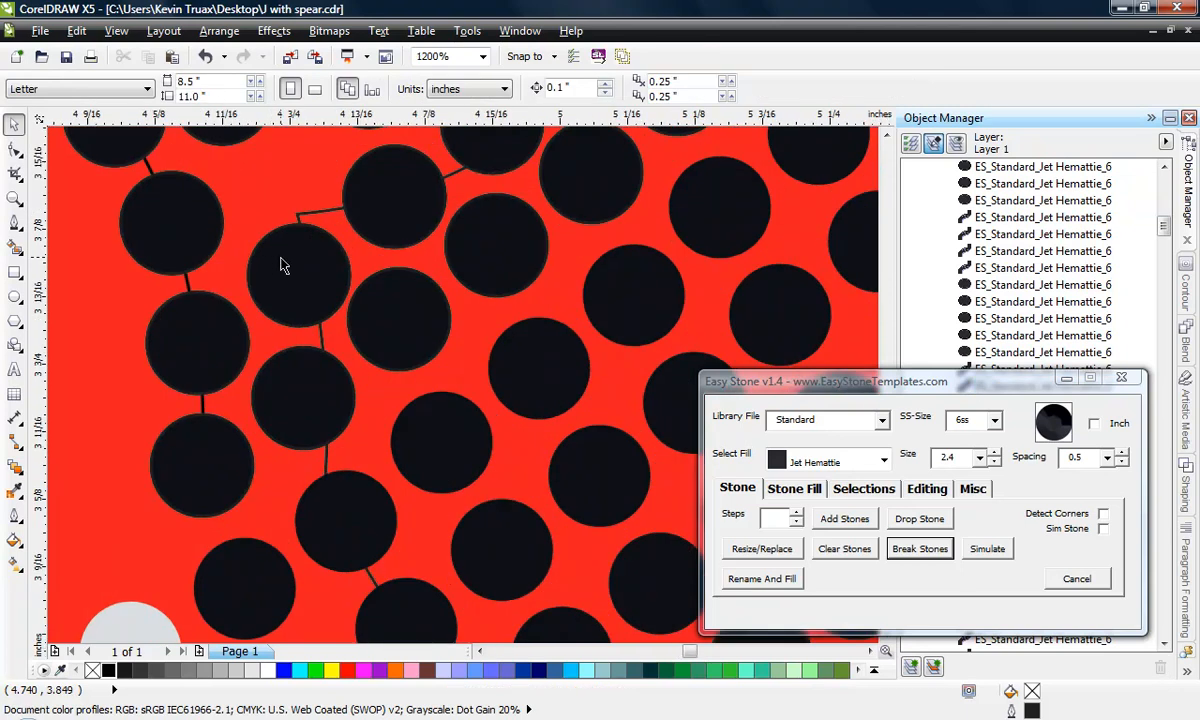
Step: Move the nearest fill stones into the gap at the spearhead's left corner and even out their spacing
{"action": "scroll", "coordinate": [314, 255], "scroll_direction": "down", "scroll_amount": 1}
{"action": "scroll", "coordinate": [314, 255], "scroll_direction": "up", "scroll_amount": 1}
{"action": "left_click", "coordinate": [300, 242]}
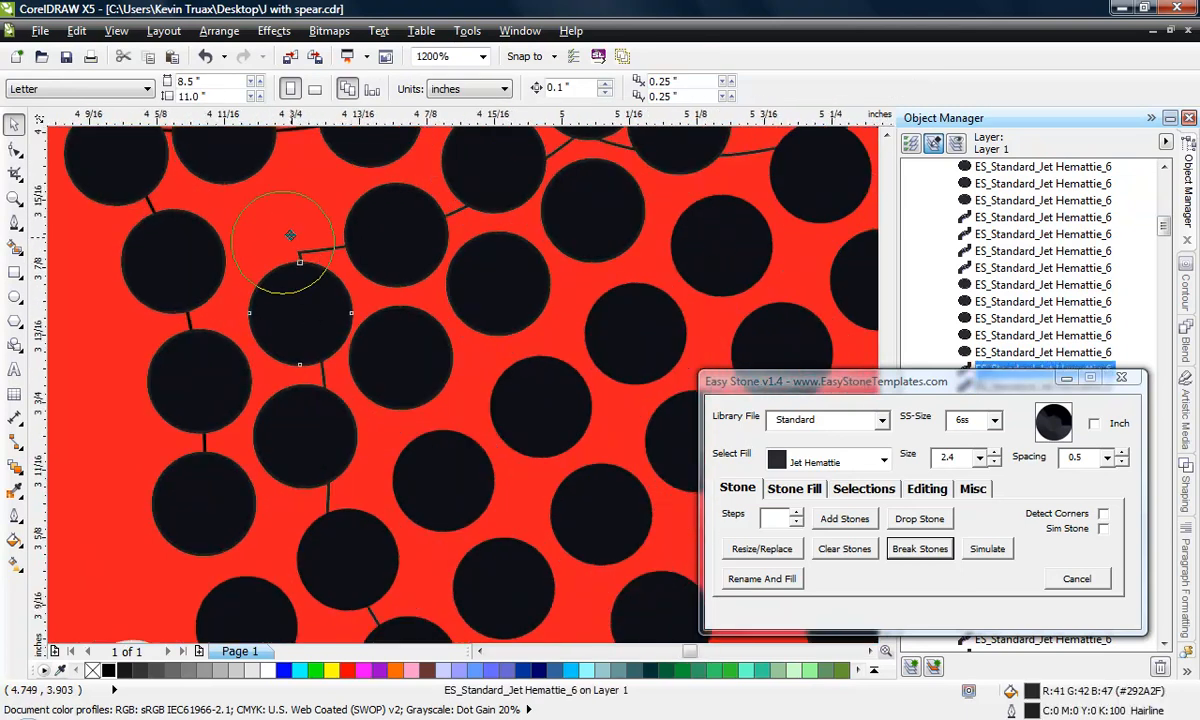
{"action": "left_click_drag", "start_coordinate": [308, 309], "coordinate": [293, 236]}
{"action": "left_click", "coordinate": [331, 423]}
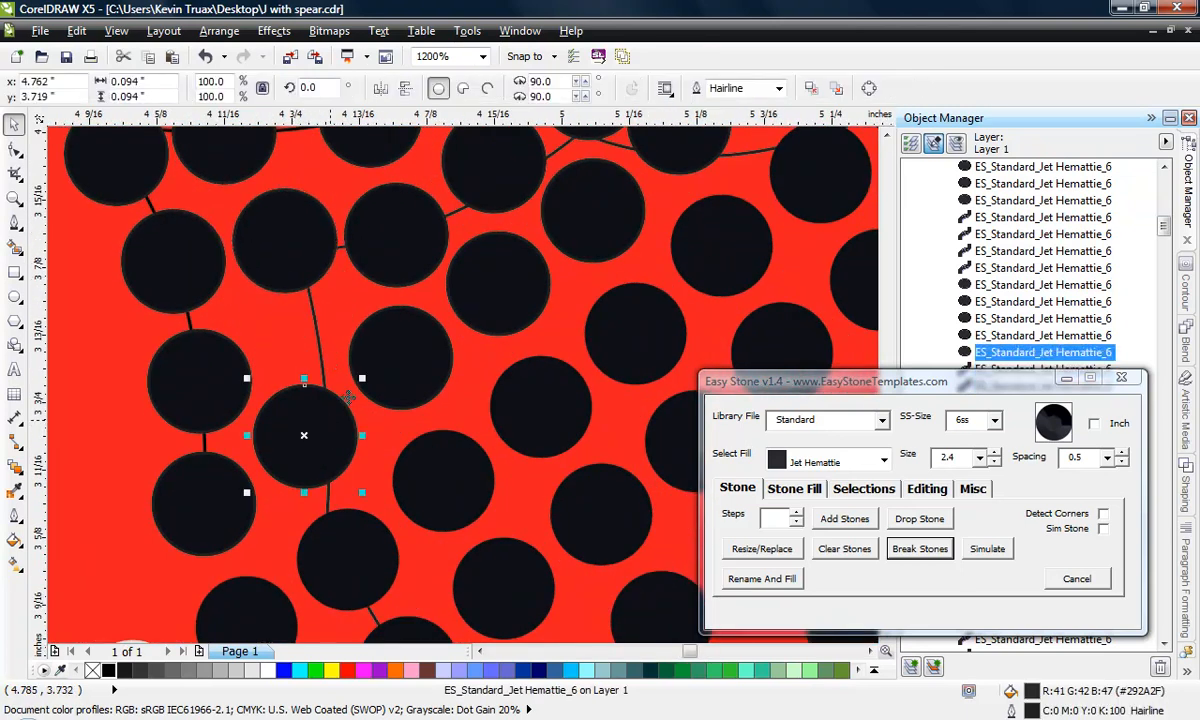
{"action": "left_click_drag", "start_coordinate": [383, 250], "coordinate": [397, 245]}
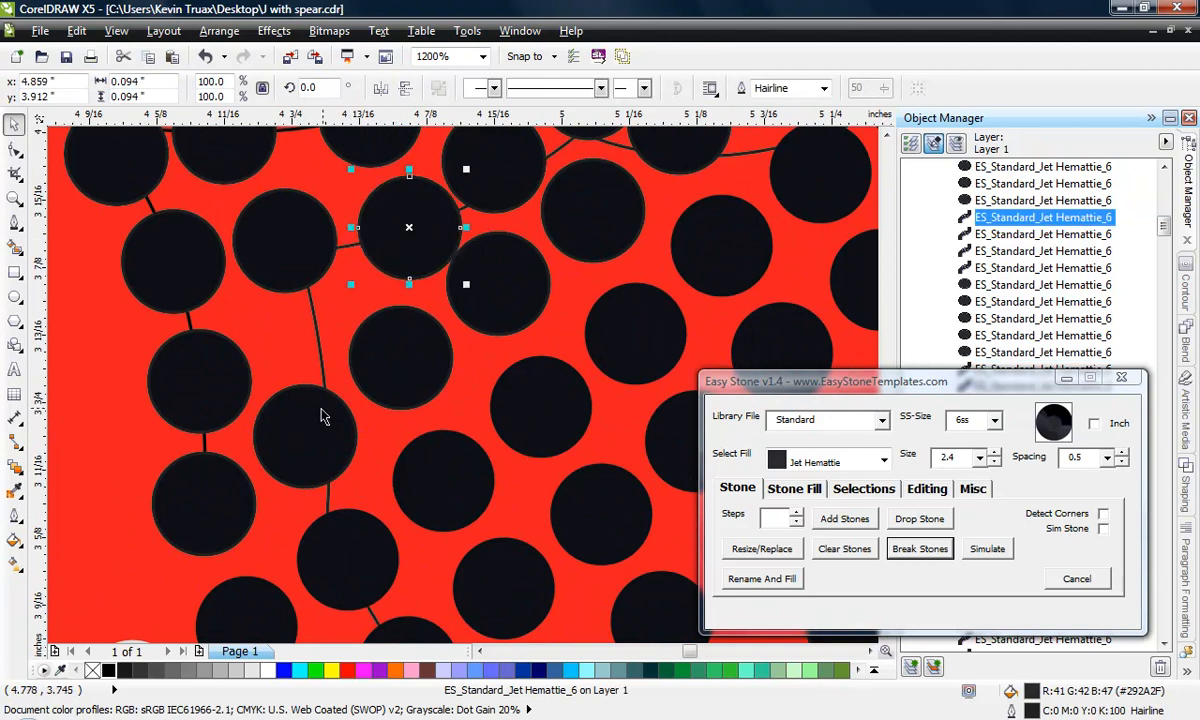
{"action": "mouse_move", "coordinate": [282, 246]}
{"action": "left_mouse_down"}
{"action": "mouse_move", "coordinate": [293, 253]}
{"action": "mouse_move", "coordinate": [293, 242]}
{"action": "left_mouse_up"}
Step: Shift the next fill stones along the inner left line upward to space them evenly below the corner stones
{"action": "left_click_drag", "start_coordinate": [312, 426], "coordinate": [424, 358]}
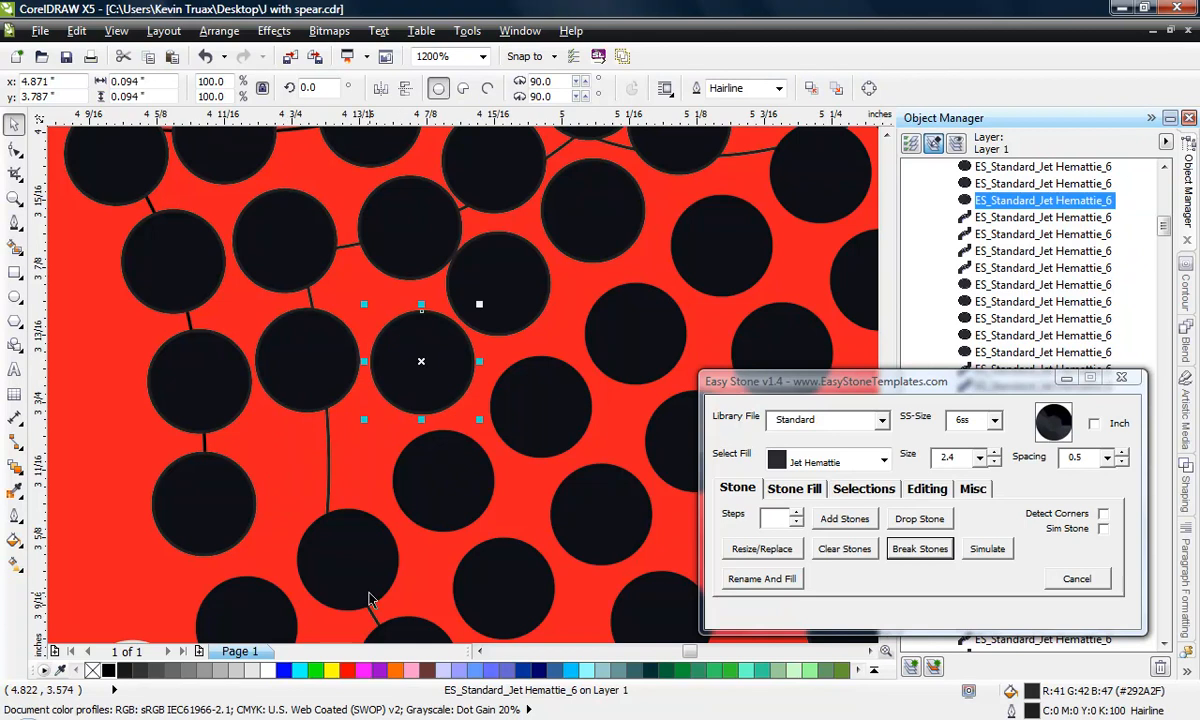
{"action": "left_click_drag", "start_coordinate": [348, 558], "coordinate": [320, 468]}
{"action": "scroll", "coordinate": [305, 420], "scroll_direction": "down", "scroll_amount": 4}
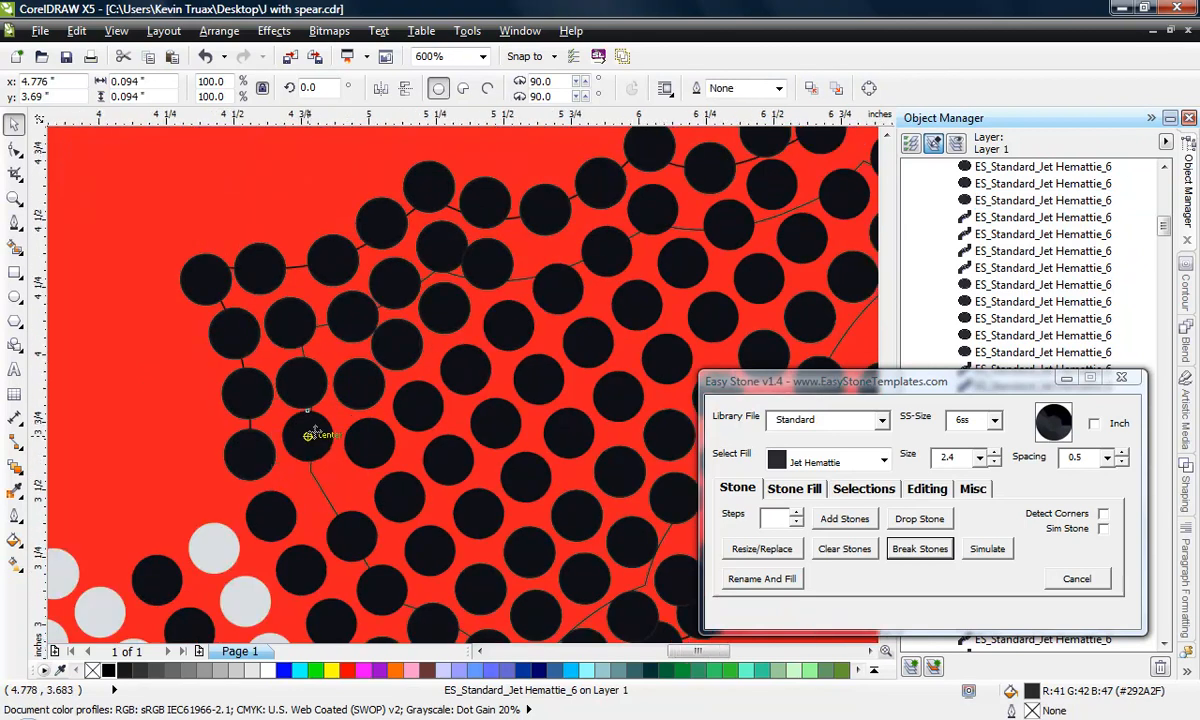
{"action": "scroll", "coordinate": [306, 420], "scroll_direction": "up", "scroll_amount": 4}
{"action": "left_click_drag", "start_coordinate": [310, 334], "coordinate": [316, 348]}
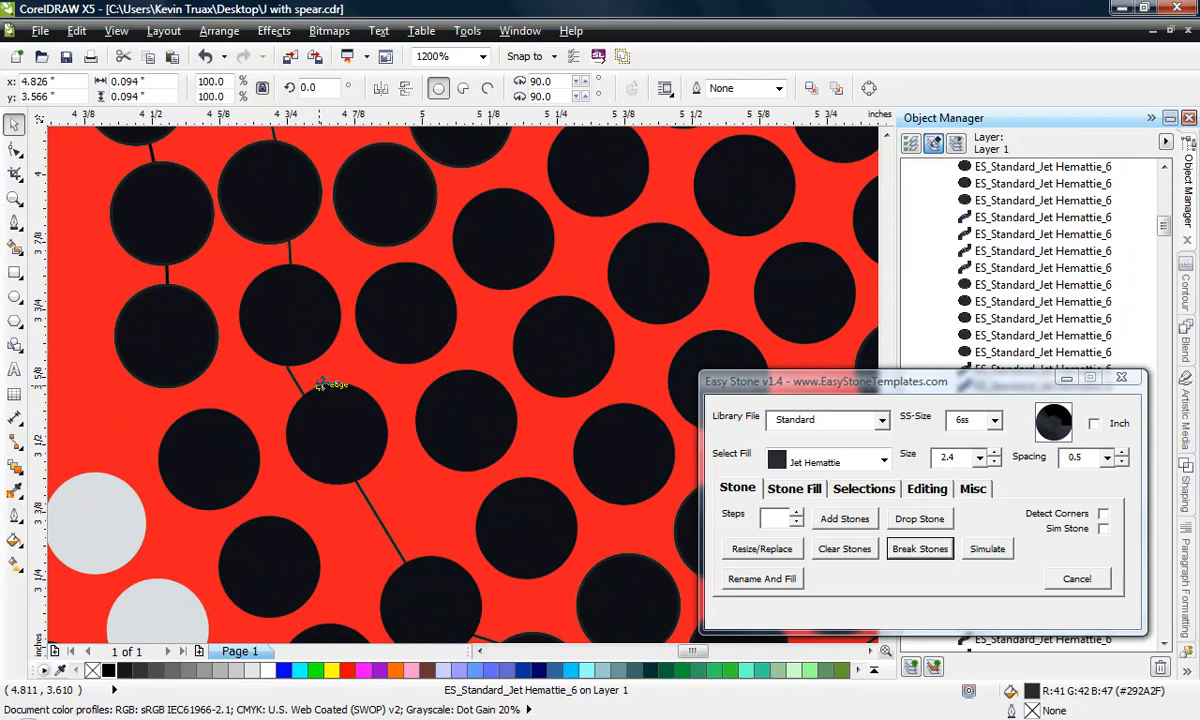
Step: Reposition the fill stones along the spearhead's lower left inner line toward the bottom tip to even out their spacing
{"action": "scroll", "coordinate": [321, 407], "scroll_direction": "down", "scroll_amount": 4}
{"action": "scroll", "coordinate": [323, 408], "scroll_direction": "up", "scroll_amount": 4}
{"action": "left_click_drag", "start_coordinate": [325, 411], "coordinate": [343, 427]}
{"action": "left_click_drag", "start_coordinate": [482, 563], "coordinate": [418, 497]}
{"action": "scroll", "coordinate": [397, 490], "scroll_direction": "down", "scroll_amount": 4}
{"action": "scroll", "coordinate": [474, 536], "scroll_direction": "up", "scroll_amount": 4}
{"action": "left_click_drag", "start_coordinate": [446, 416], "coordinate": [445, 397]}
{"action": "left_click_drag", "start_coordinate": [430, 494], "coordinate": [428, 468]}
{"action": "scroll", "coordinate": [502, 547], "scroll_direction": "down", "scroll_amount": 4}
{"action": "scroll", "coordinate": [477, 515], "scroll_direction": "up", "scroll_amount": 4}
{"action": "left_click_drag", "start_coordinate": [477, 515], "coordinate": [430, 490]}
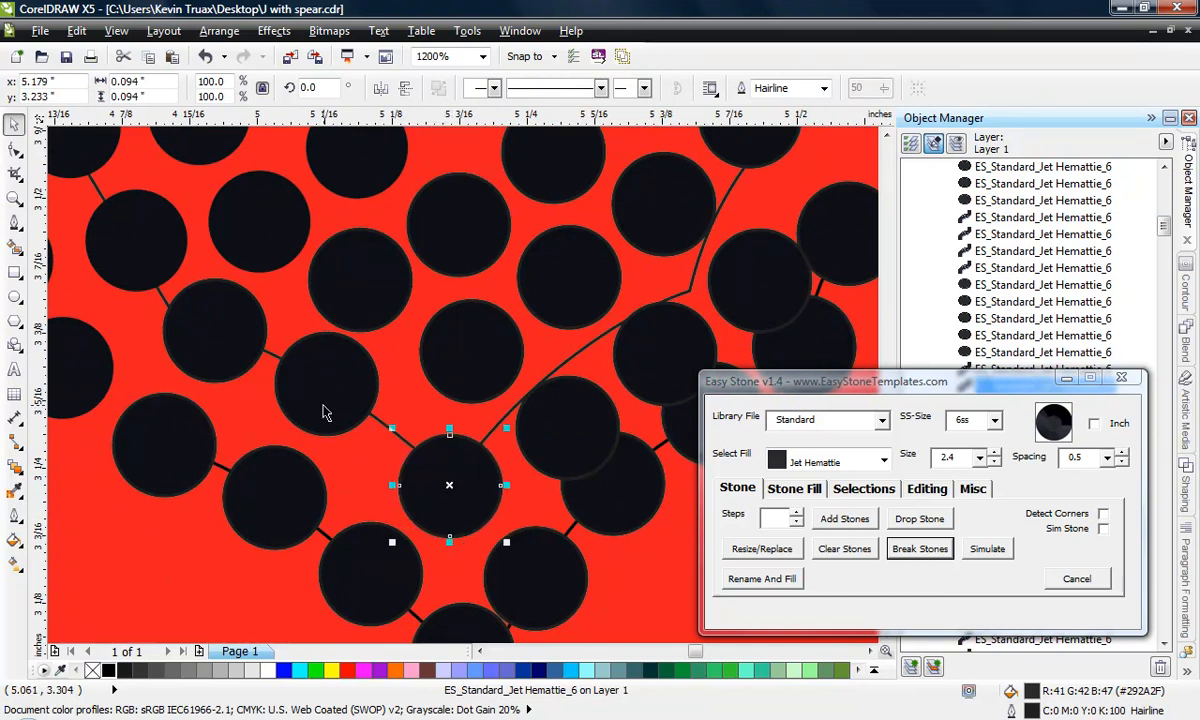
{"action": "left_click_drag", "start_coordinate": [323, 406], "coordinate": [339, 421]}
Step: Nudge the third outline stone from the spearhead's left corner slightly left along the upper edge
{"action": "scroll", "coordinate": [464, 478], "scroll_direction": "down", "scroll_amount": 2}
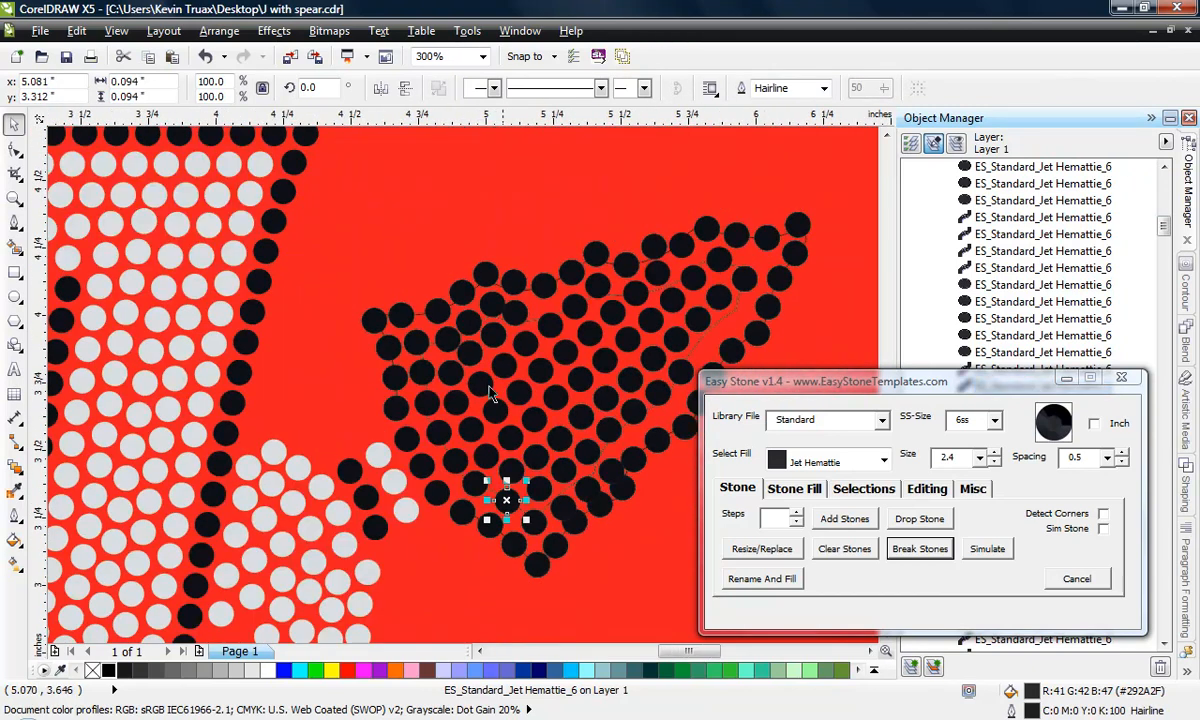
{"action": "scroll", "coordinate": [475, 352], "scroll_direction": "up", "scroll_amount": 2}
{"action": "left_click", "coordinate": [380, 278]}
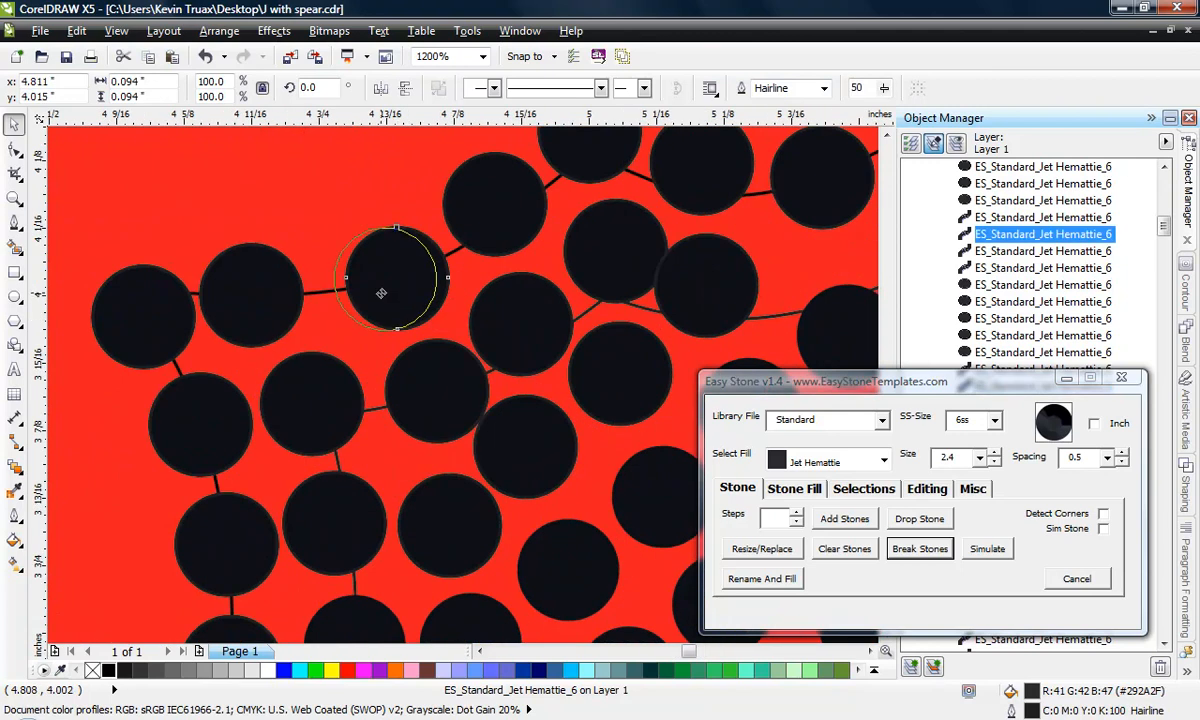
{"action": "scroll", "coordinate": [408, 306], "scroll_direction": "down", "scroll_amount": 1}
{"action": "scroll", "coordinate": [445, 420], "scroll_direction": "up", "scroll_amount": 1}
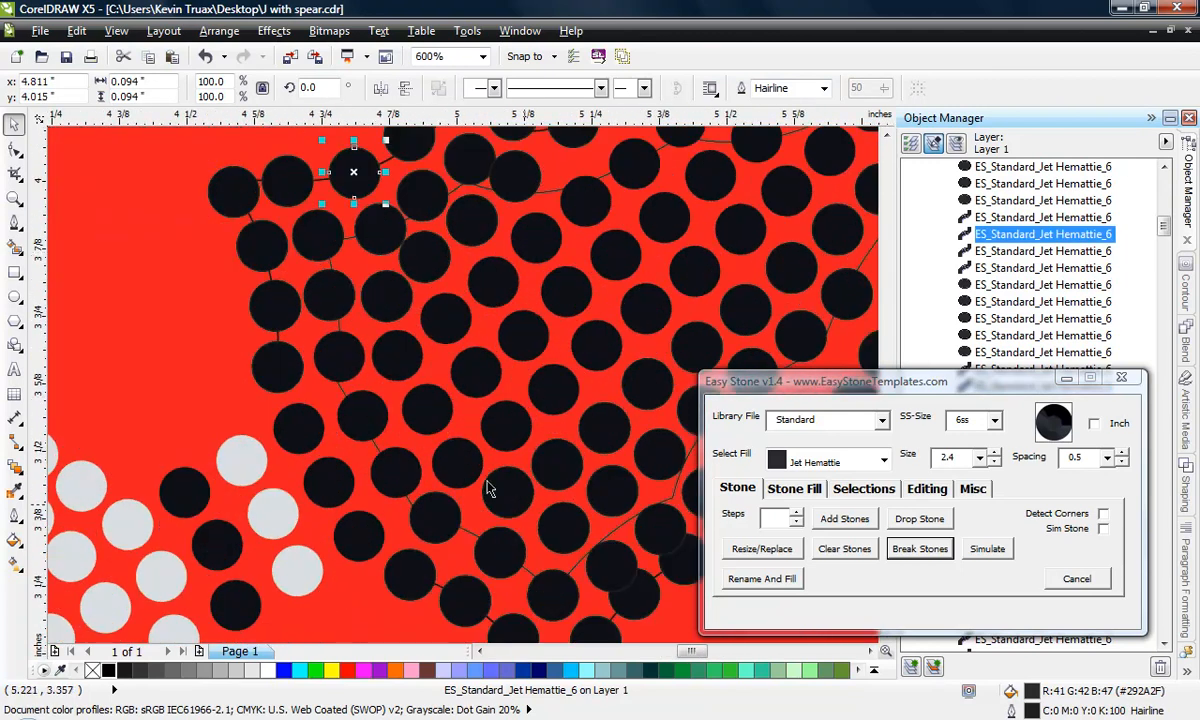
Step: Delete the fill stone overlapping the outline stone just above the spearhead's bottom tip on the right side
{"action": "scroll", "coordinate": [490, 489], "scroll_direction": "down", "scroll_amount": 1}
{"action": "scroll", "coordinate": [522, 503], "scroll_direction": "up", "scroll_amount": 1}
{"action": "left_click", "coordinate": [563, 526]}
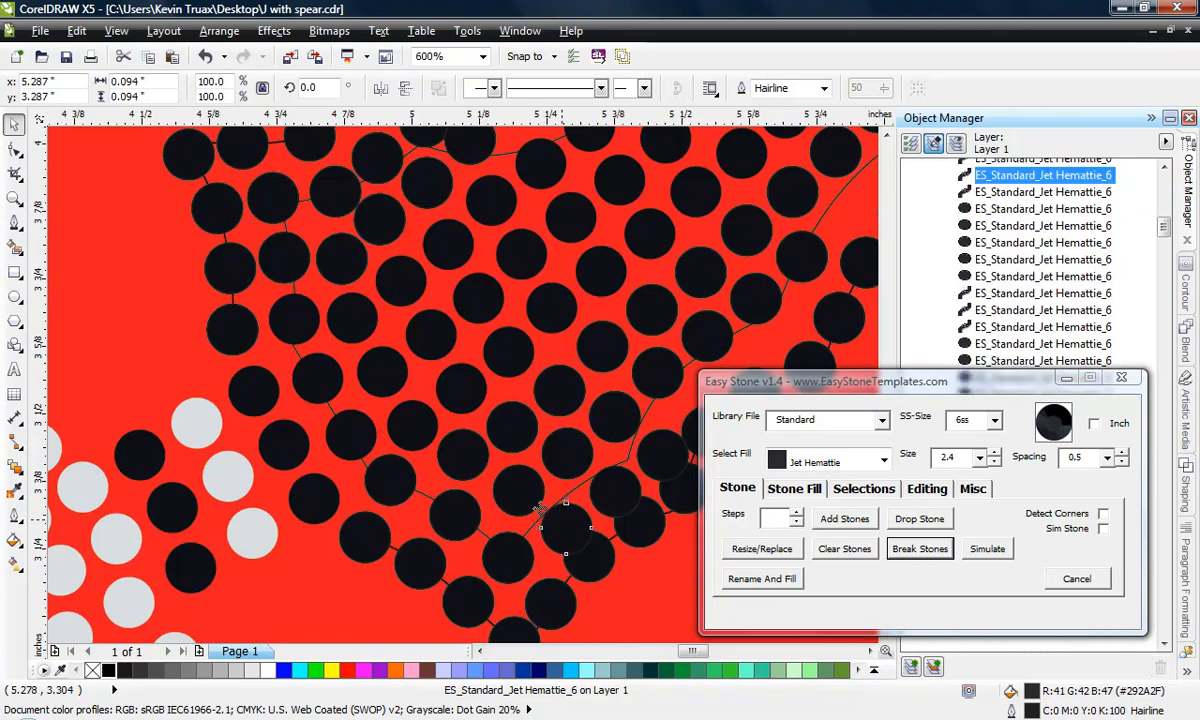
{"action": "left_click", "coordinate": [491, 479]}
{"action": "scroll", "coordinate": [491, 479], "scroll_direction": "up", "scroll_amount": 1}
{"action": "scroll", "coordinate": [509, 450], "scroll_direction": "down", "scroll_amount": 1}
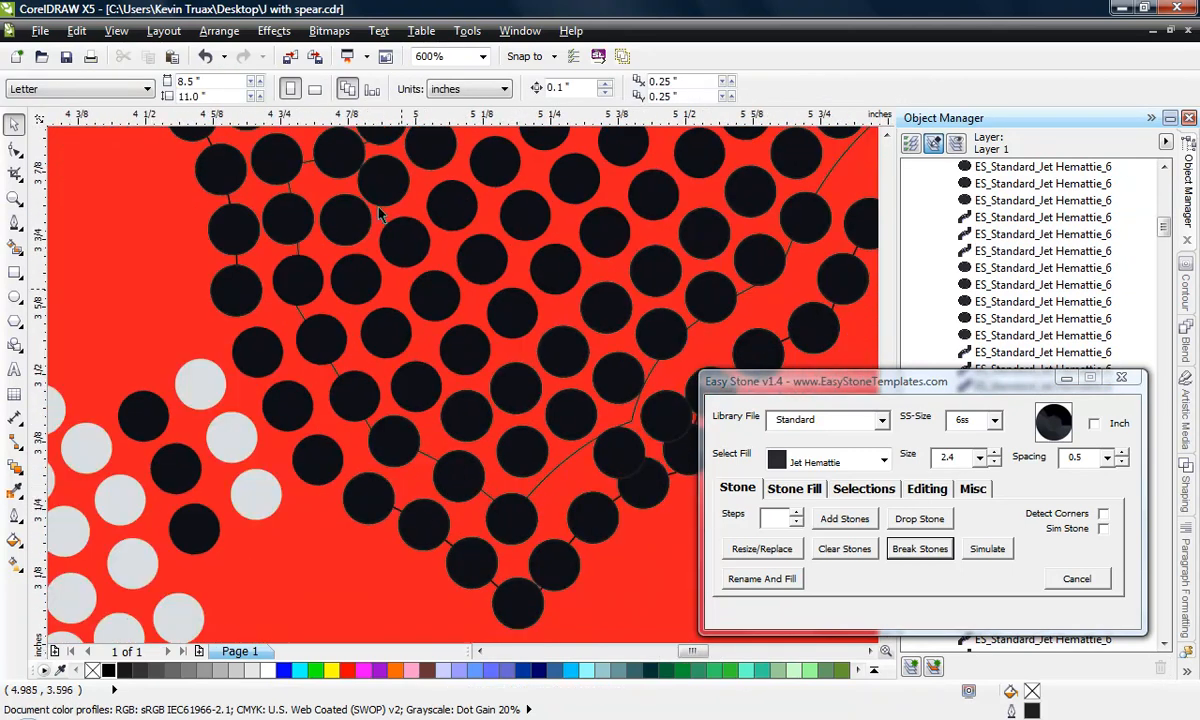
Step: Move the neighbouring fill stones into the gap above the bottom tip and space out the stones behind them
{"action": "scroll", "coordinate": [527, 453], "scroll_direction": "up", "scroll_amount": 1}
{"action": "left_click_drag", "start_coordinate": [537, 475], "coordinate": [576, 503]}
{"action": "left_click_drag", "start_coordinate": [403, 397], "coordinate": [448, 411]}
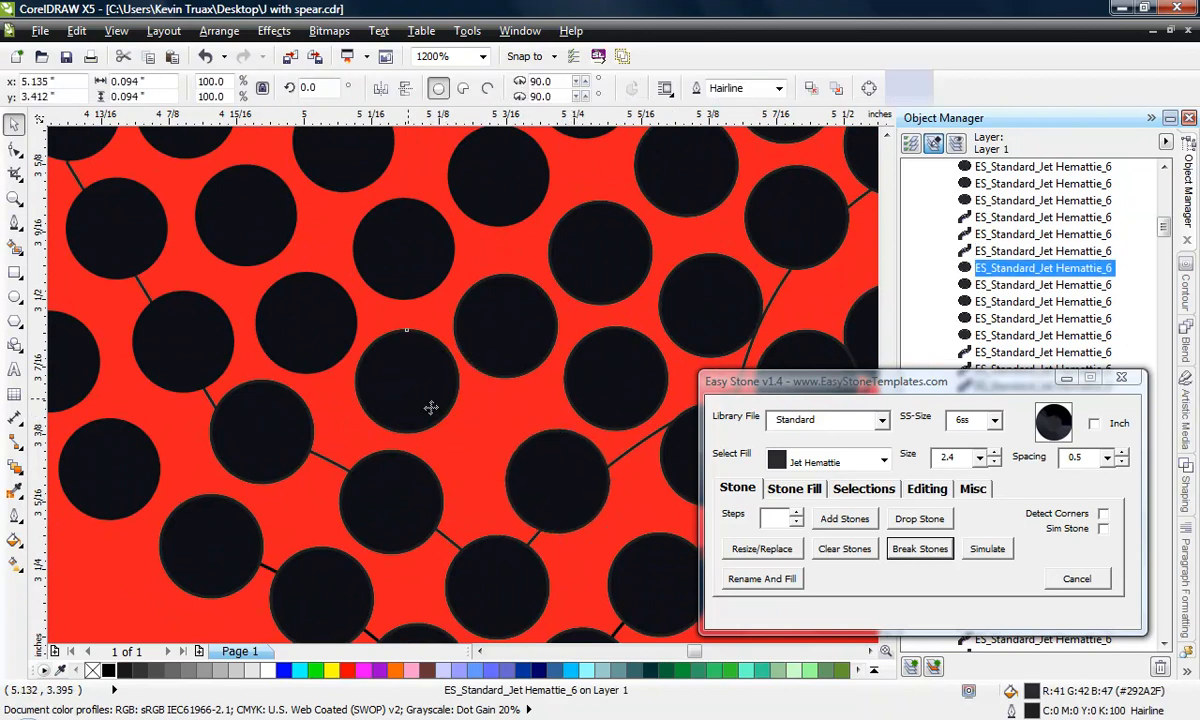
{"action": "mouse_move", "coordinate": [308, 319]}
{"action": "left_mouse_down"}
{"action": "mouse_move", "coordinate": [327, 311]}
{"action": "mouse_move", "coordinate": [328, 321]}
{"action": "left_mouse_up"}
{"action": "scroll", "coordinate": [284, 238], "scroll_direction": "down", "scroll_amount": 2}
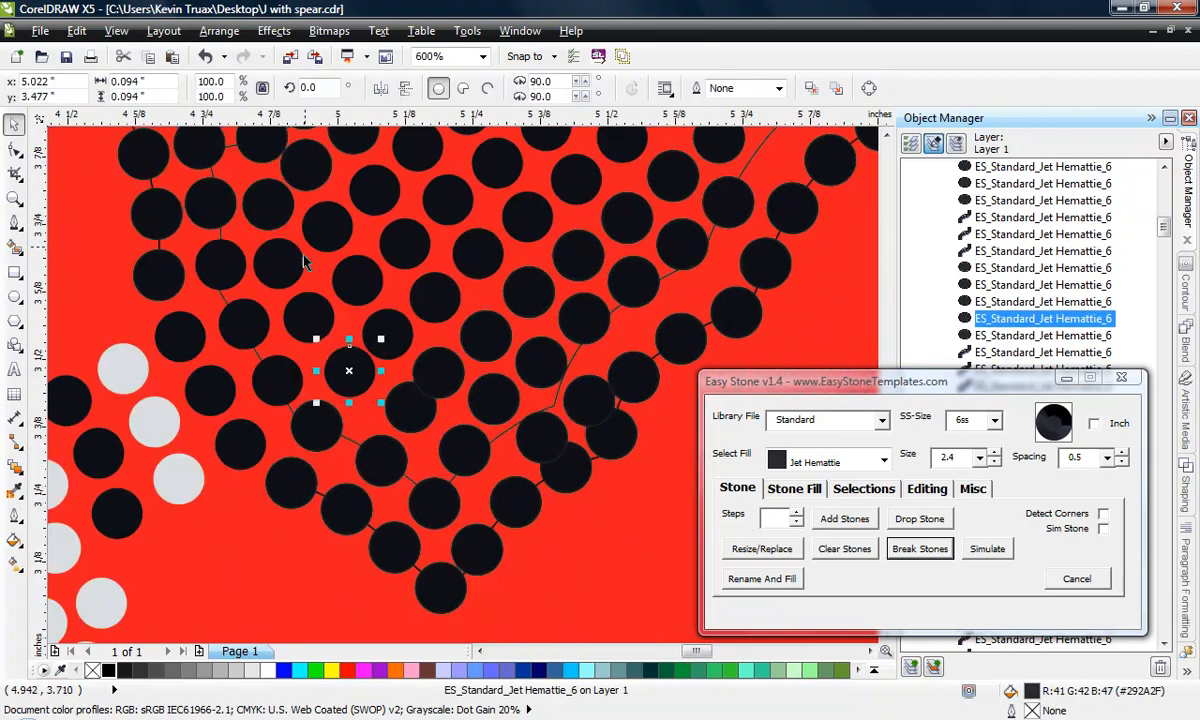
Step: Undo the accidental shift of the spearhead's inner guide curve and delete that curve
{"action": "scroll", "coordinate": [279, 264], "scroll_direction": "up", "scroll_amount": 2}
{"action": "left_click_drag", "start_coordinate": [325, 433], "coordinate": [336, 444]}
{"action": "key", "text": "ctrl+z"}
{"action": "key", "text": "Delete"}
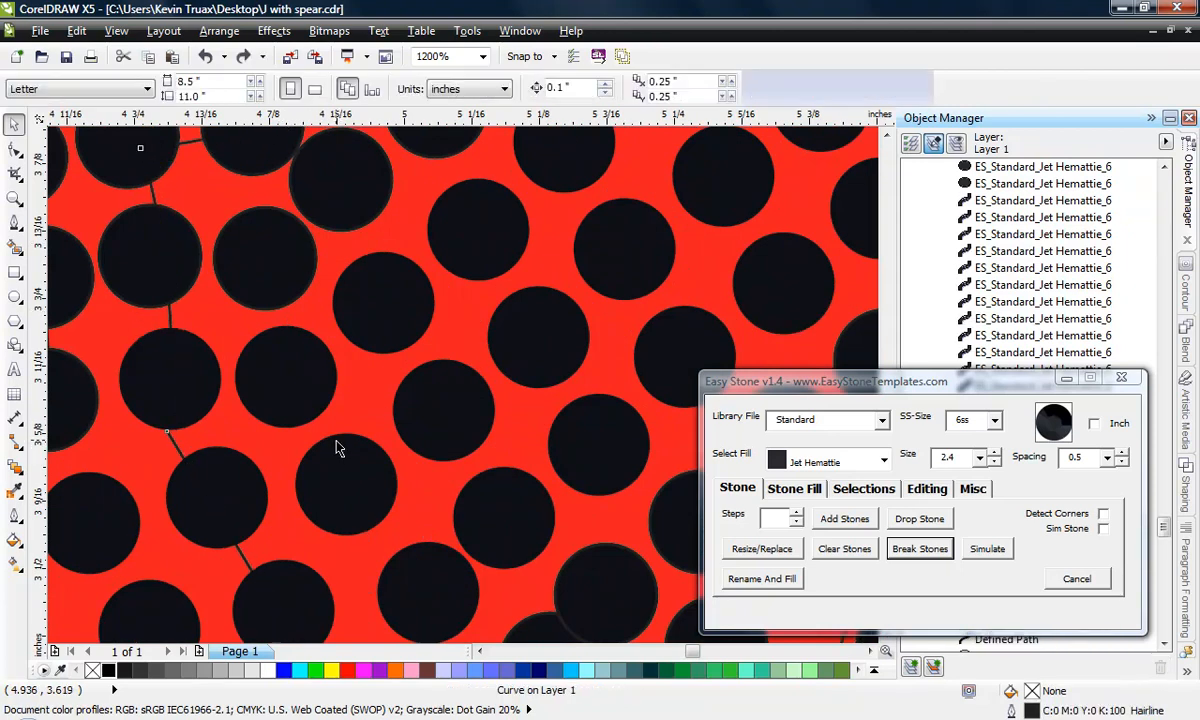
Step: Shift the second column of fill stones inside the spearhead's left edge slightly right and down to even the gaps
{"action": "left_click", "coordinate": [338, 458]}
{"action": "left_click", "coordinate": [289, 410]}
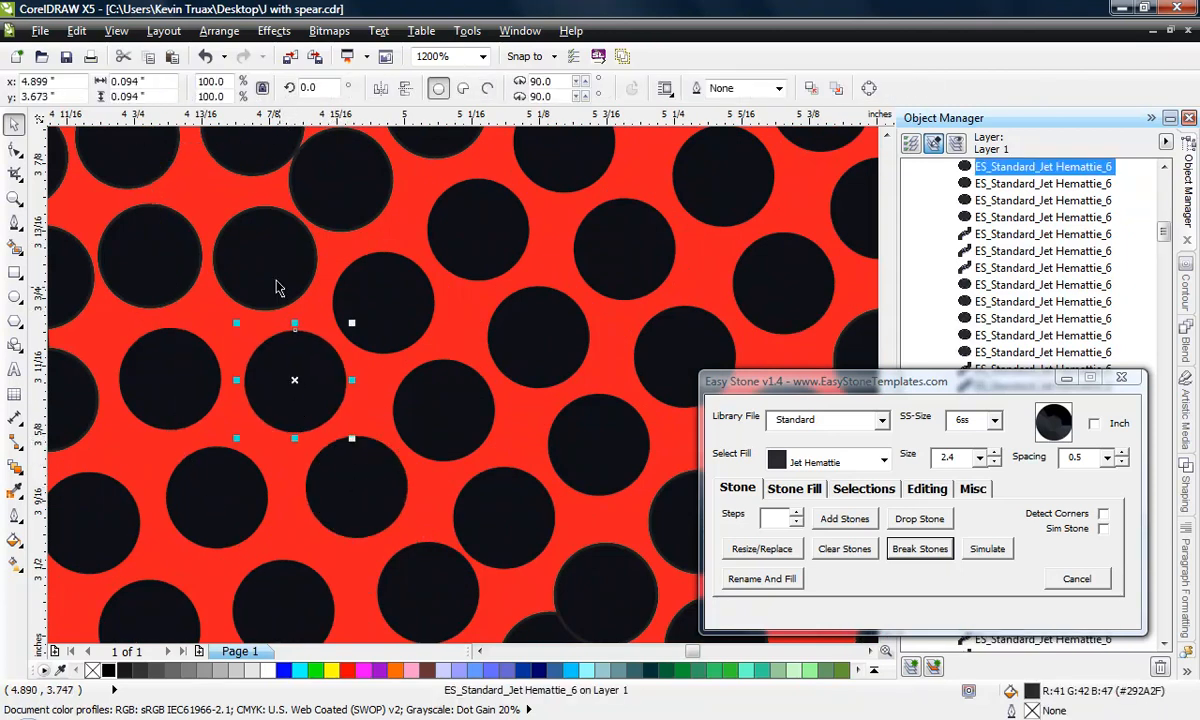
{"action": "scroll", "coordinate": [262, 268], "scroll_direction": "down", "scroll_amount": 1}
{"action": "scroll", "coordinate": [279, 268], "scroll_direction": "up", "scroll_amount": 1}
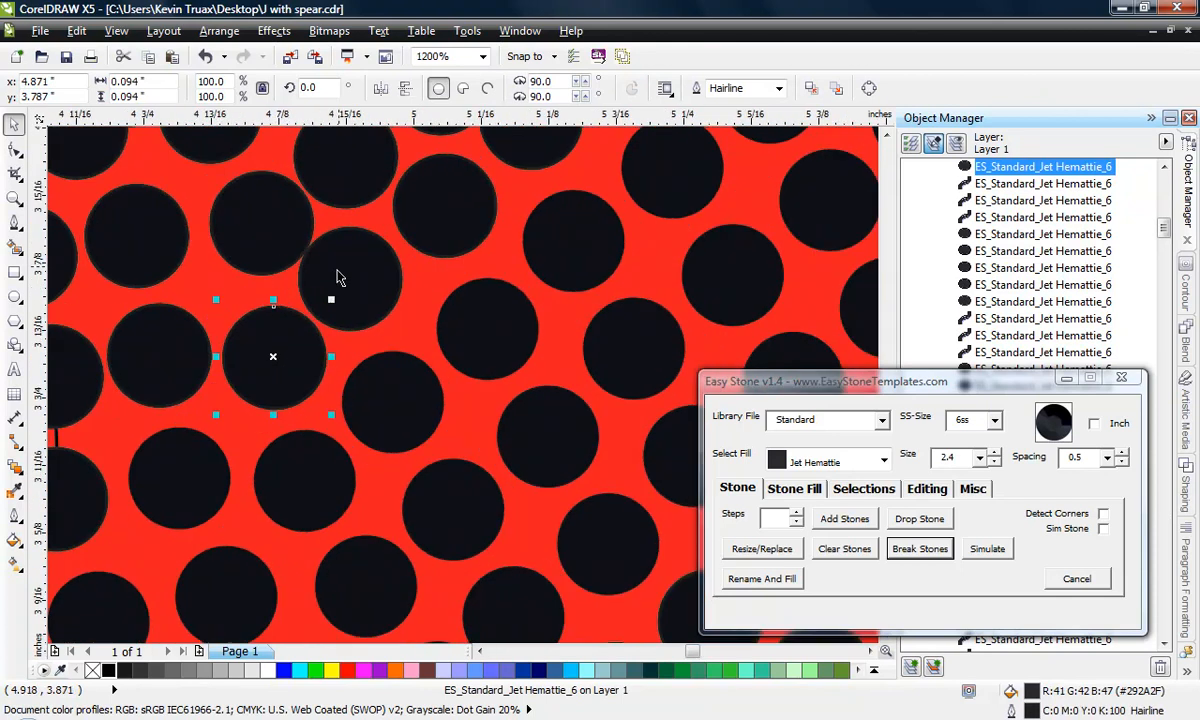
{"action": "scroll", "coordinate": [281, 262], "scroll_direction": "down", "scroll_amount": 1}
{"action": "scroll", "coordinate": [281, 262], "scroll_direction": "up", "scroll_amount": 1}
Step: Move the crowded fill stone below the spearhead's upper notch slightly right and adjust the stone beneath it
{"action": "left_click_drag", "start_coordinate": [322, 222], "coordinate": [339, 344]}
{"action": "scroll", "coordinate": [339, 344], "scroll_direction": "down", "scroll_amount": 1}
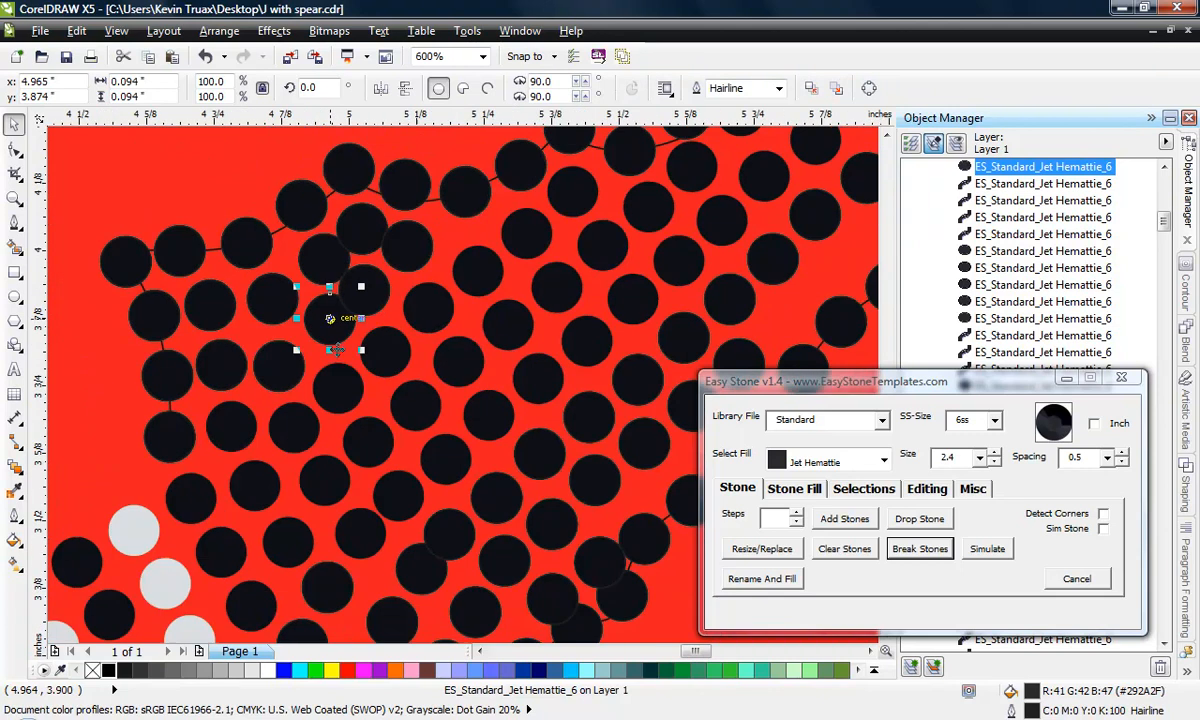
{"action": "scroll", "coordinate": [340, 396], "scroll_direction": "up", "scroll_amount": 1}
{"action": "left_click", "coordinate": [340, 377]}
Step: Adjust the fill stones in the spearhead's lower middle to separate those that touch or overlap
{"action": "left_click_drag", "start_coordinate": [379, 487], "coordinate": [430, 477]}
{"action": "scroll", "coordinate": [367, 359], "scroll_direction": "down", "scroll_amount": 1}
{"action": "scroll", "coordinate": [404, 476], "scroll_direction": "up", "scroll_amount": 1}
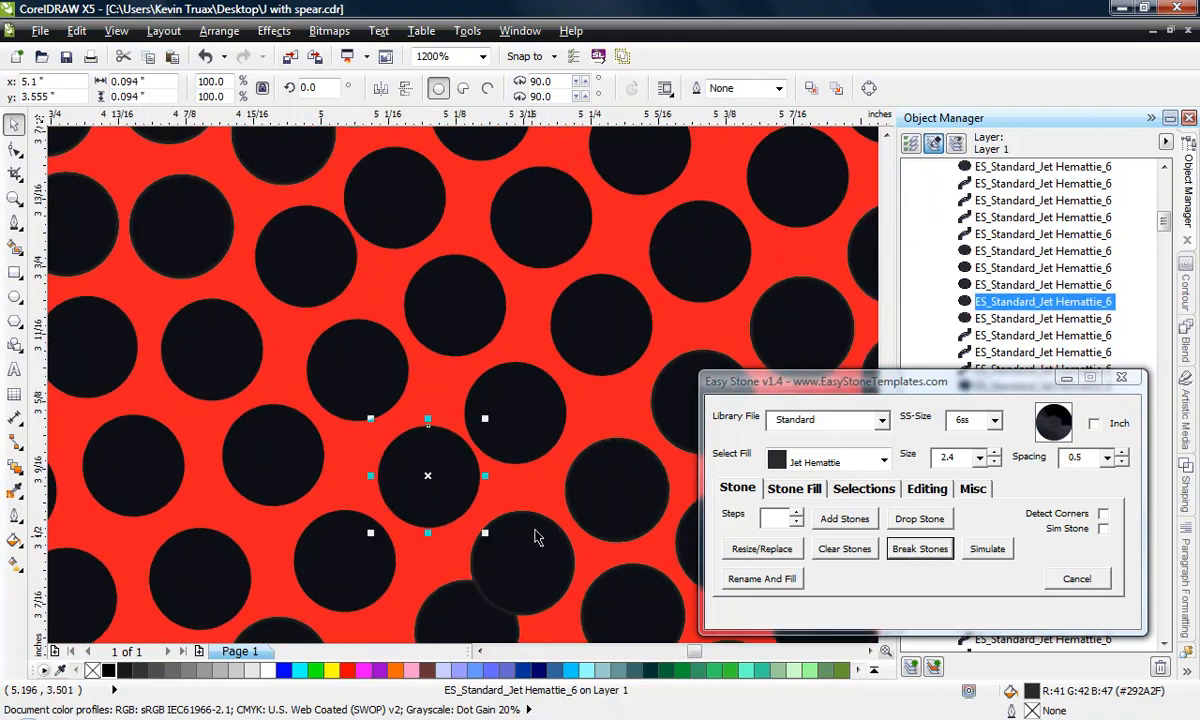
{"action": "left_click_drag", "start_coordinate": [536, 535], "coordinate": [550, 505]}
{"action": "scroll", "coordinate": [517, 465], "scroll_direction": "down", "scroll_amount": 1}
{"action": "scroll", "coordinate": [557, 557], "scroll_direction": "up", "scroll_amount": 1}
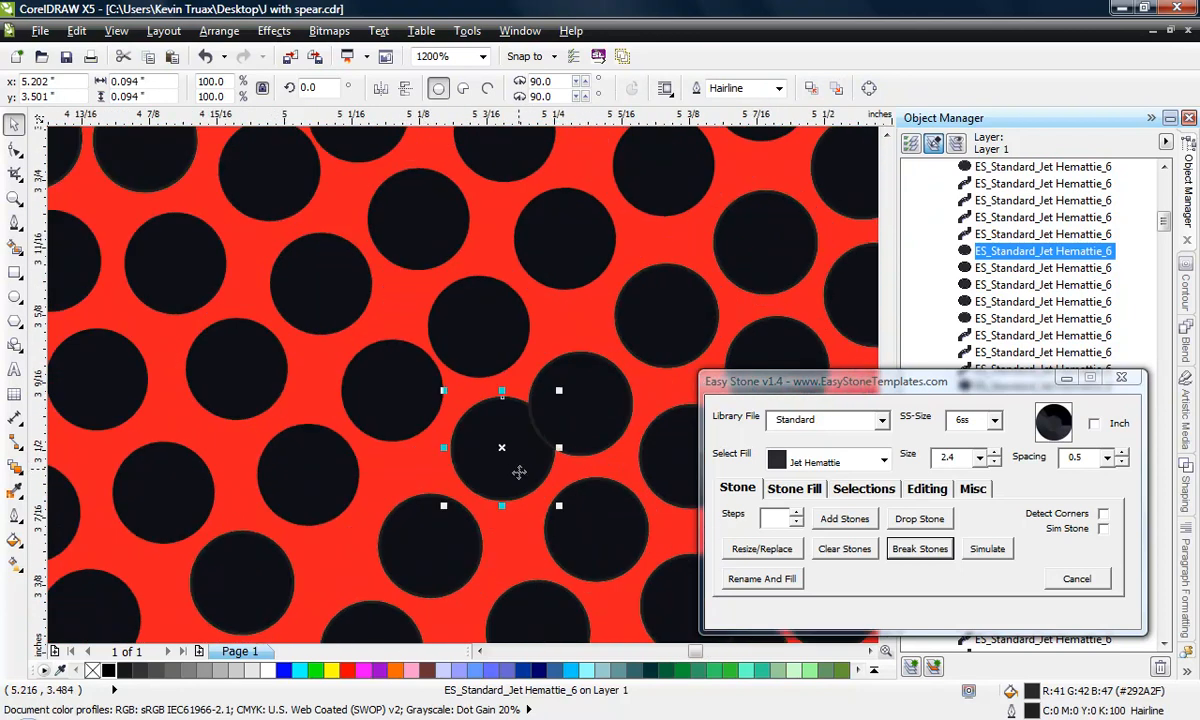
{"action": "scroll", "coordinate": [518, 478], "scroll_direction": "down", "scroll_amount": 1}
{"action": "scroll", "coordinate": [562, 507], "scroll_direction": "up", "scroll_amount": 1}
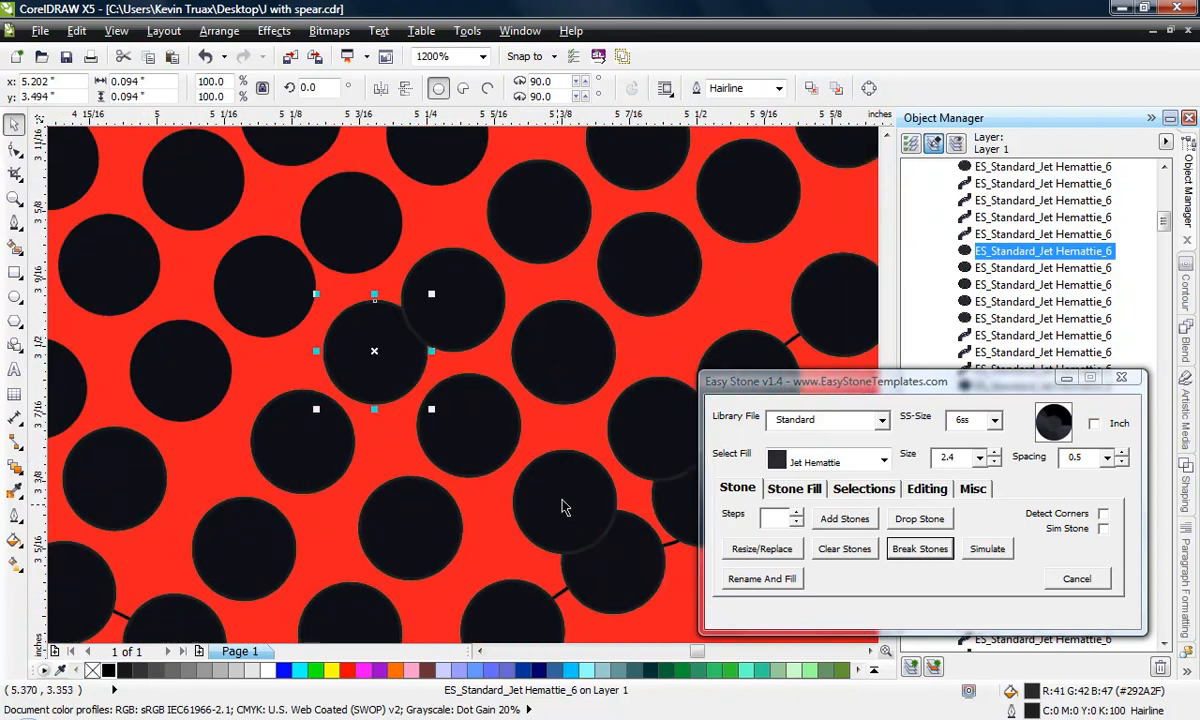
Step: Delete the fill stone overlapping the lower right outline and shift the next stones in that row toward the gap
{"action": "left_click", "coordinate": [564, 492]}
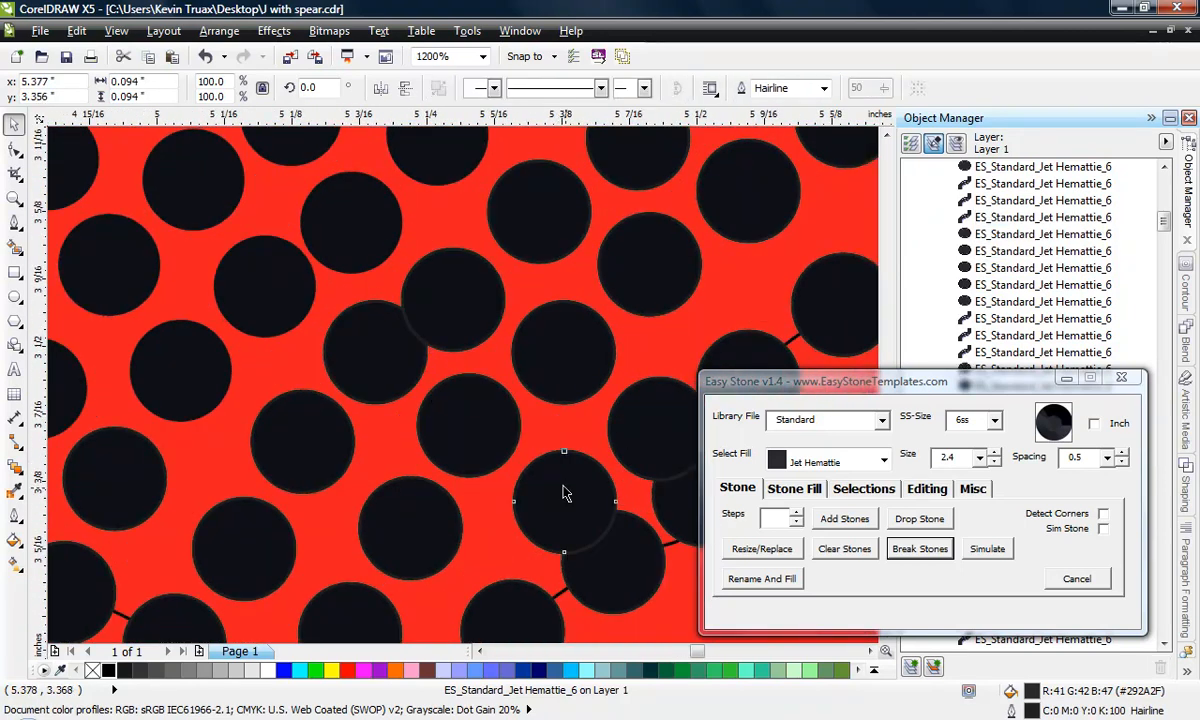
{"action": "key", "text": "Delete"}
{"action": "left_click_drag", "start_coordinate": [546, 477], "coordinate": [546, 477]}
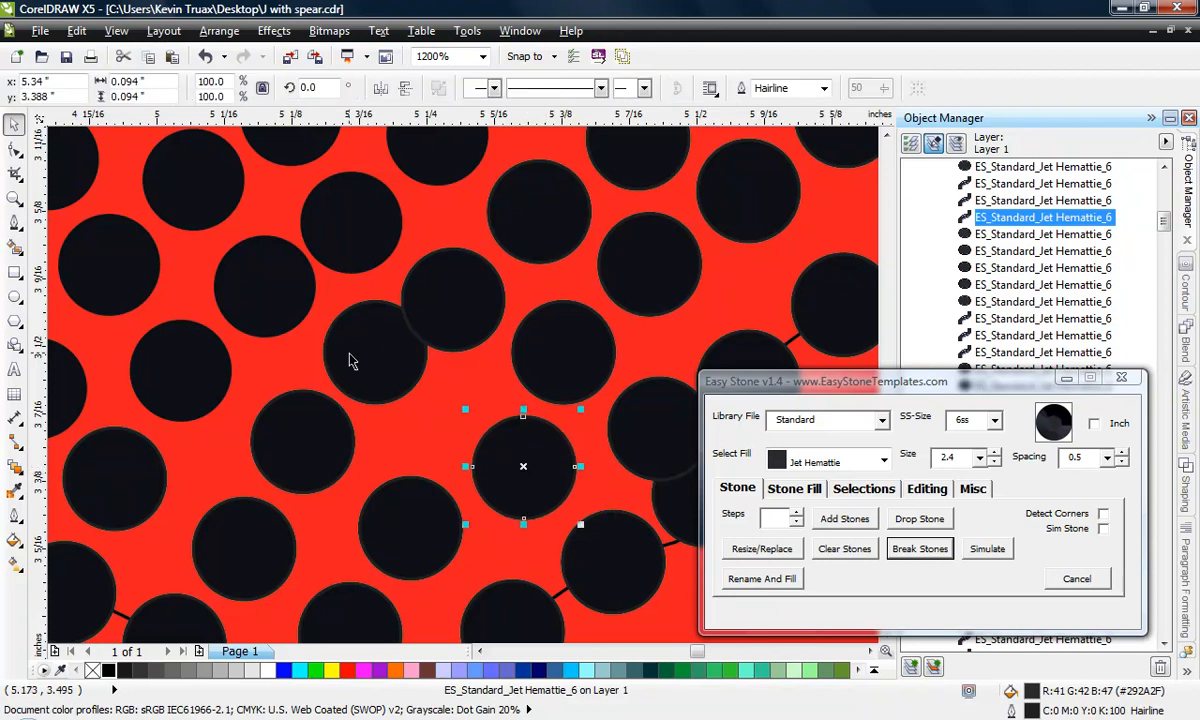
{"action": "left_click_drag", "start_coordinate": [352, 354], "coordinate": [393, 385]}
{"action": "left_click_drag", "start_coordinate": [267, 291], "coordinate": [291, 307]}
Step: Continue spacing the same diagonal row of fill stones up through the middle toward the spearhead's upper left
{"action": "scroll", "coordinate": [354, 312], "scroll_direction": "down", "scroll_amount": 1}
{"action": "scroll", "coordinate": [271, 243], "scroll_direction": "up", "scroll_amount": 1}
{"action": "left_click_drag", "start_coordinate": [279, 255], "coordinate": [295, 263]}
{"action": "scroll", "coordinate": [319, 308], "scroll_direction": "down", "scroll_amount": 2}
{"action": "scroll", "coordinate": [292, 257], "scroll_direction": "up", "scroll_amount": 2}
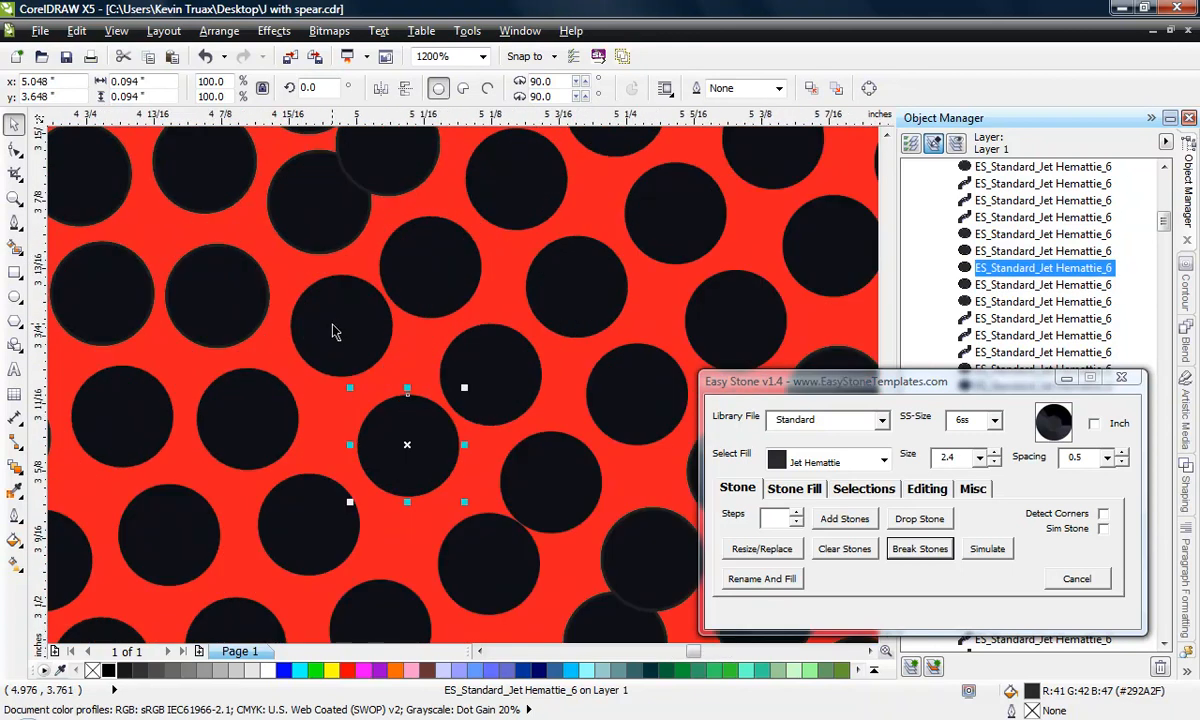
{"action": "left_click", "coordinate": [336, 334]}
{"action": "left_click_drag", "start_coordinate": [353, 327], "coordinate": [349, 320]}
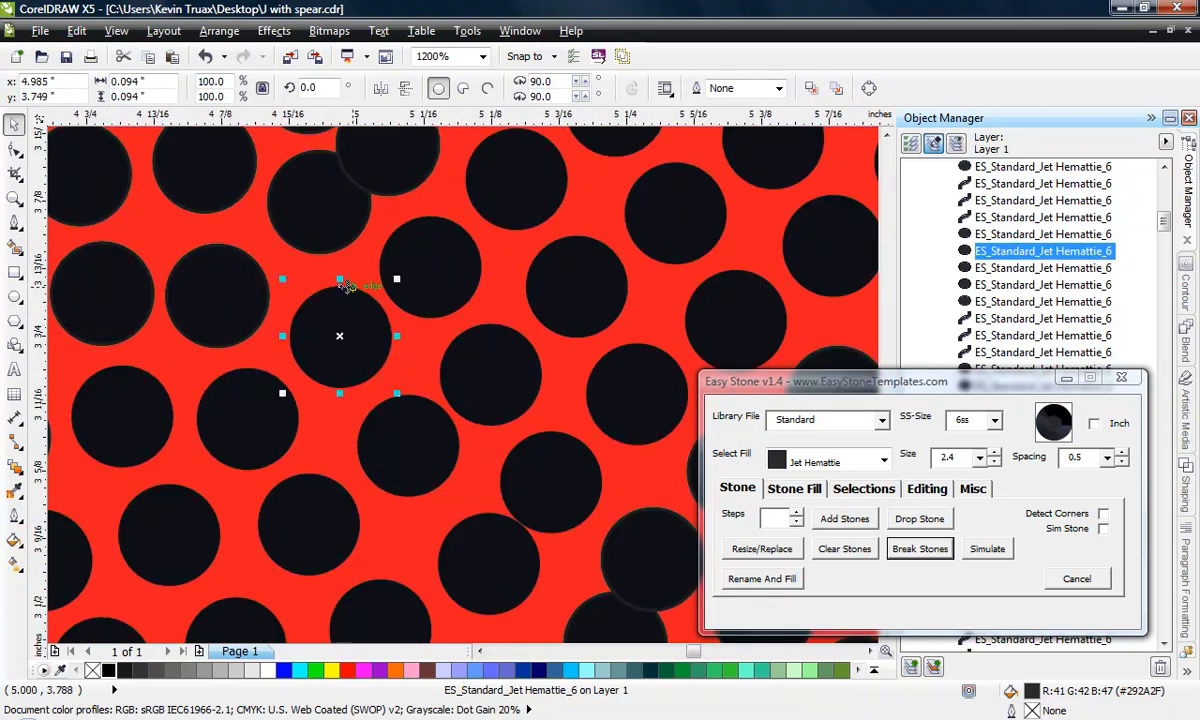
{"action": "scroll", "coordinate": [349, 320], "scroll_direction": "down", "scroll_amount": 2}
{"action": "scroll", "coordinate": [370, 215], "scroll_direction": "up", "scroll_amount": 2}
Step: Delete the surplus fill stone beneath the spearhead's upper notch and move the two neighbouring stones into the space
{"action": "left_click", "coordinate": [365, 215]}
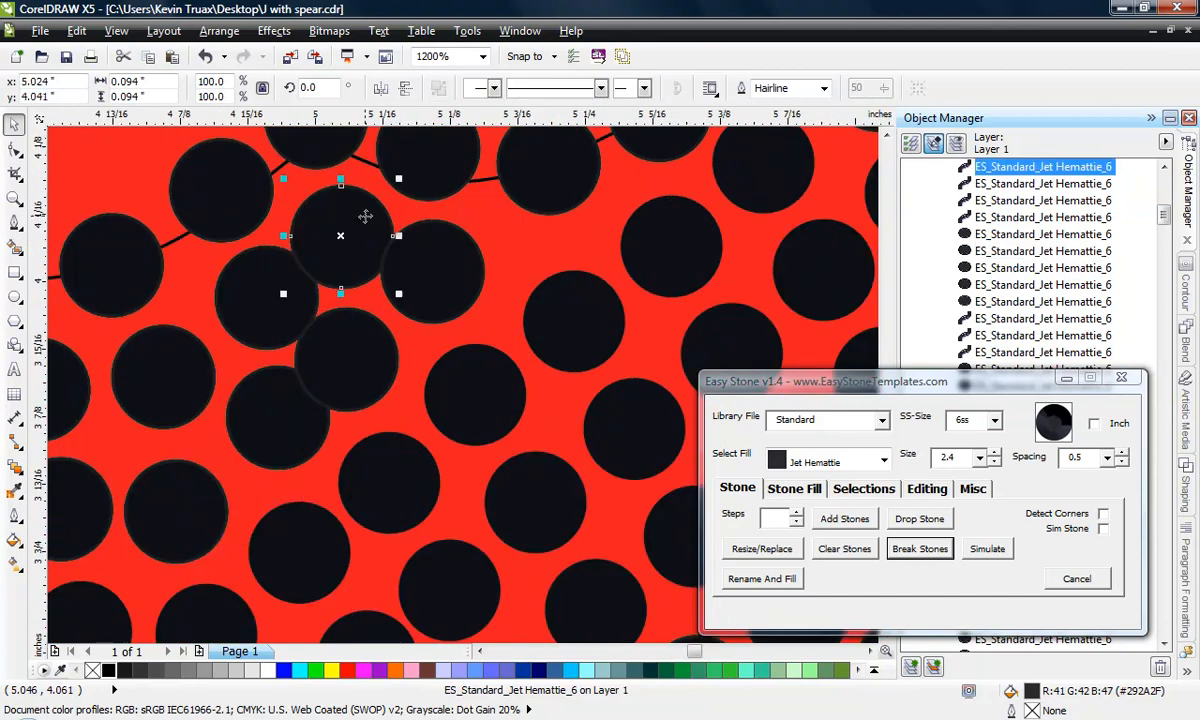
{"action": "key", "text": "Delete"}
{"action": "left_click_drag", "start_coordinate": [439, 267], "coordinate": [503, 249]}
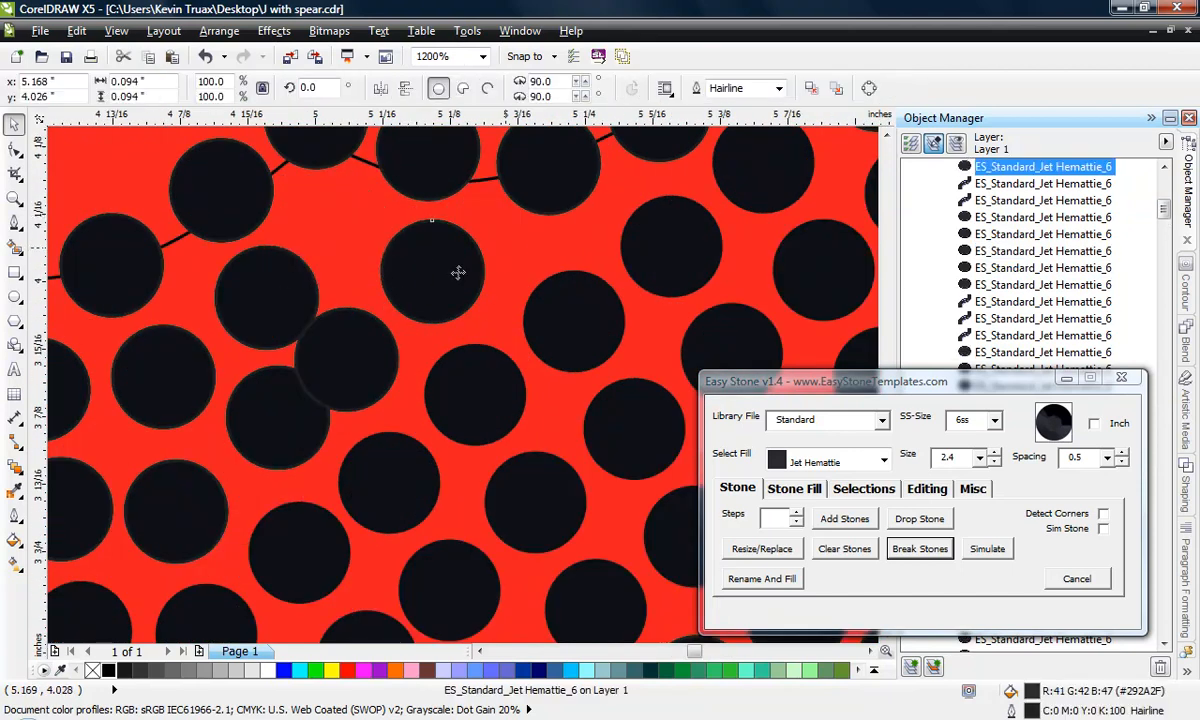
{"action": "left_click_drag", "start_coordinate": [365, 348], "coordinate": [395, 255]}
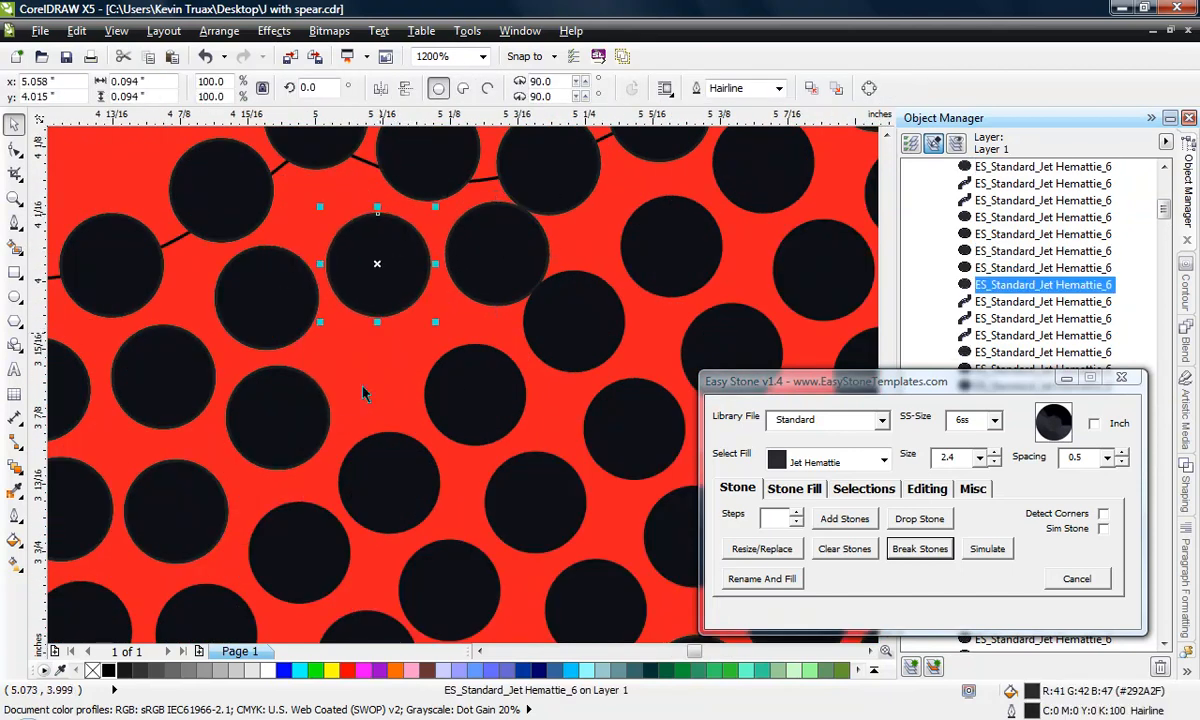
Step: Move the adjacent fill stone left into the gap below the notch and fine-tune it with the stone above
{"action": "left_click_drag", "start_coordinate": [465, 399], "coordinate": [374, 360]}
{"action": "left_click_drag", "start_coordinate": [378, 245], "coordinate": [370, 230]}
{"action": "left_click_drag", "start_coordinate": [387, 335], "coordinate": [382, 332]}
{"action": "left_click", "coordinate": [473, 369]}
{"action": "key", "text": "Delete"}
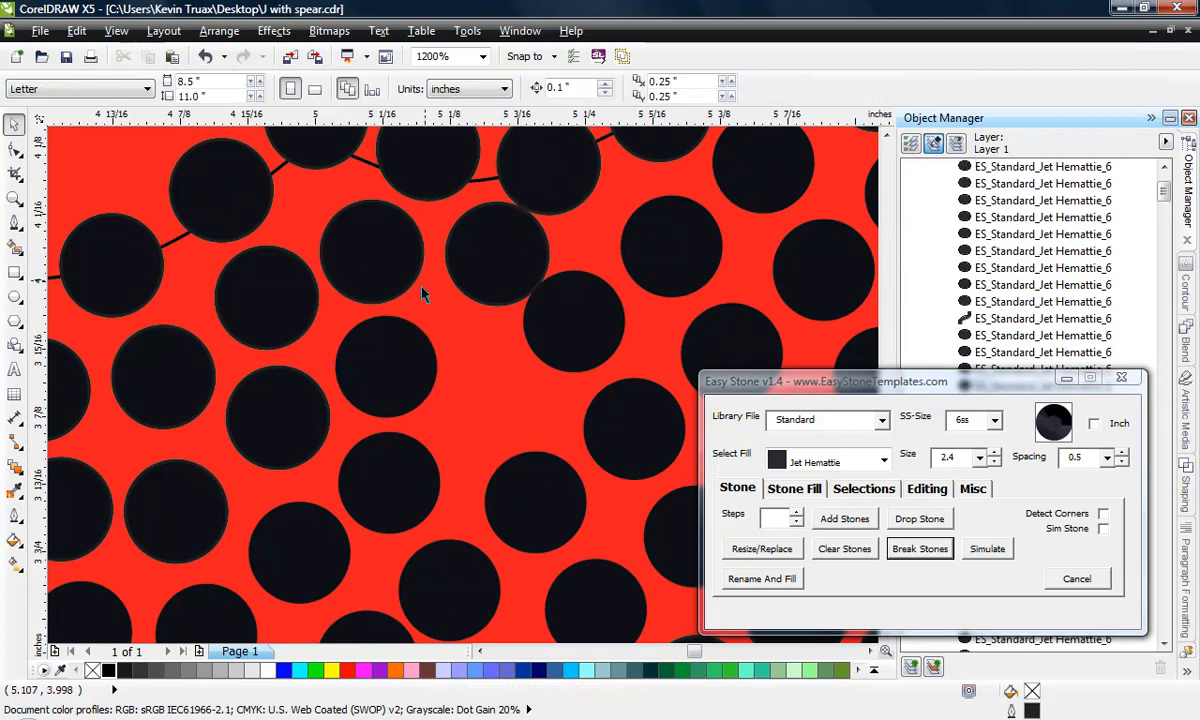
Step: Nudge the fill stones around the center of the spearhead up and right to relieve the overlap
{"action": "scroll", "coordinate": [423, 289], "scroll_direction": "down", "scroll_amount": 1}
{"action": "scroll", "coordinate": [473, 520], "scroll_direction": "up", "scroll_amount": 1}
{"action": "left_click", "coordinate": [472, 483]}
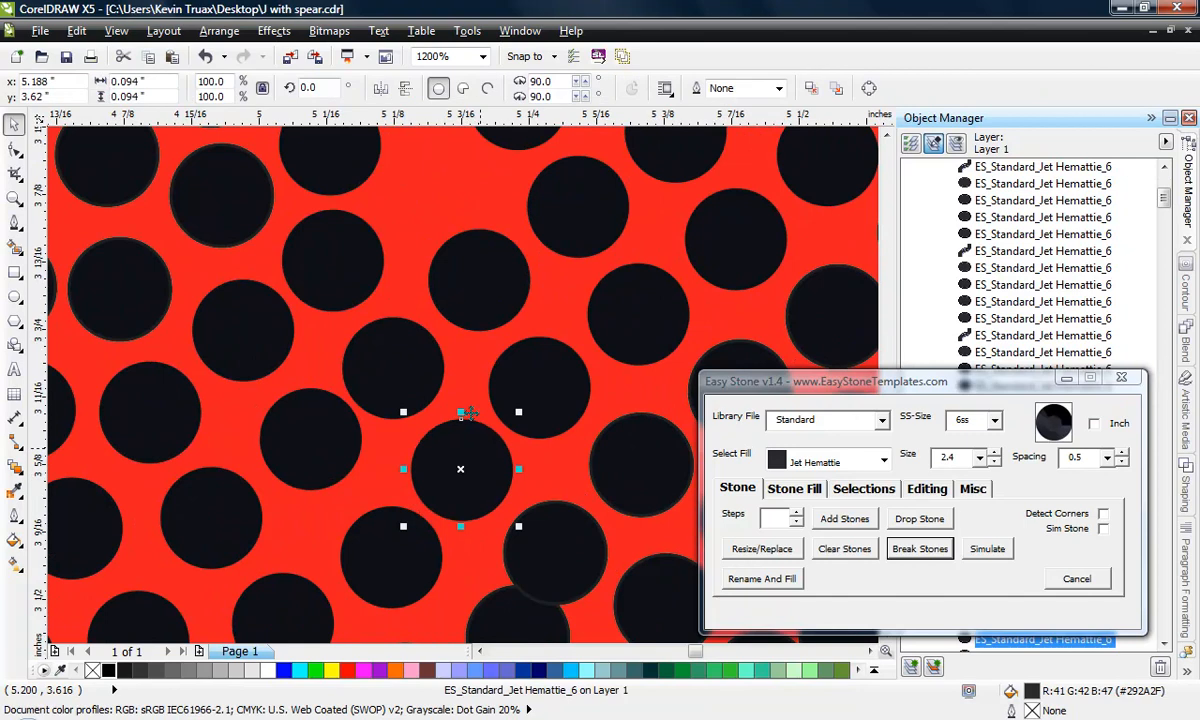
{"action": "scroll", "coordinate": [443, 385], "scroll_direction": "down", "scroll_amount": 1}
{"action": "scroll", "coordinate": [460, 450], "scroll_direction": "up", "scroll_amount": 2}
{"action": "left_click_drag", "start_coordinate": [496, 441], "coordinate": [511, 426]}
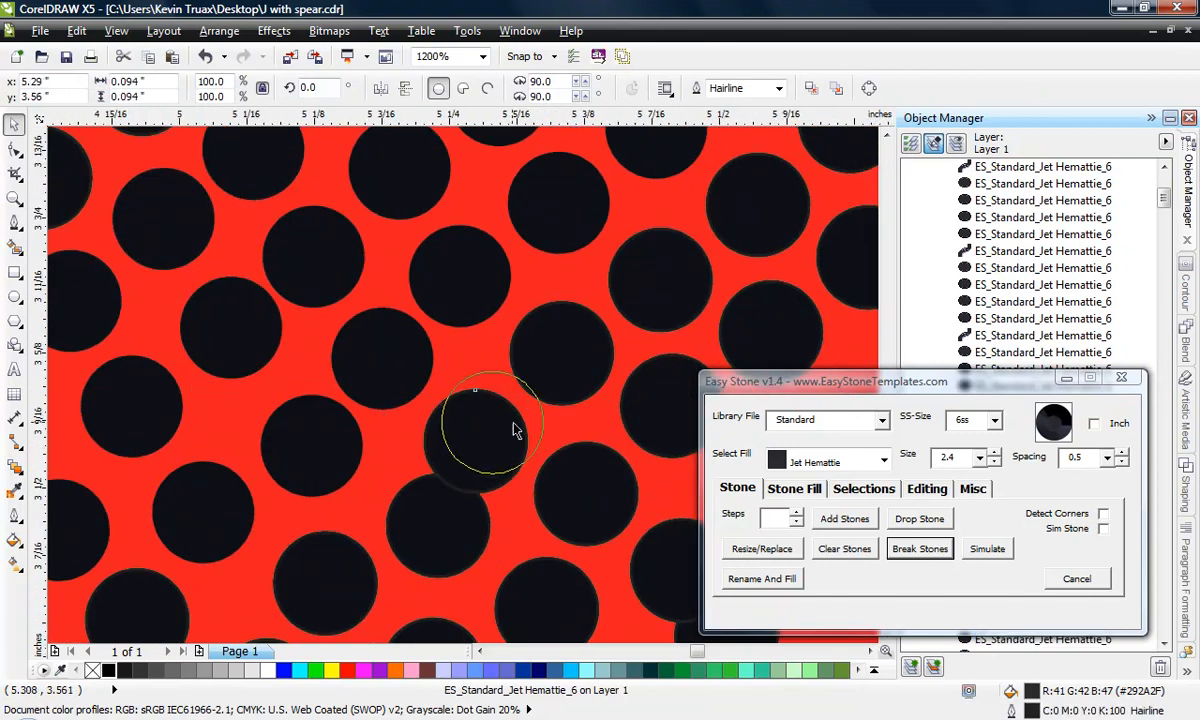
Step: Delete the fill stone overlapping the outline at the lower right bend and move the next two stones toward the gap
{"action": "scroll", "coordinate": [391, 410], "scroll_direction": "down", "scroll_amount": 1}
{"action": "scroll", "coordinate": [535, 543], "scroll_direction": "up", "scroll_amount": 1}
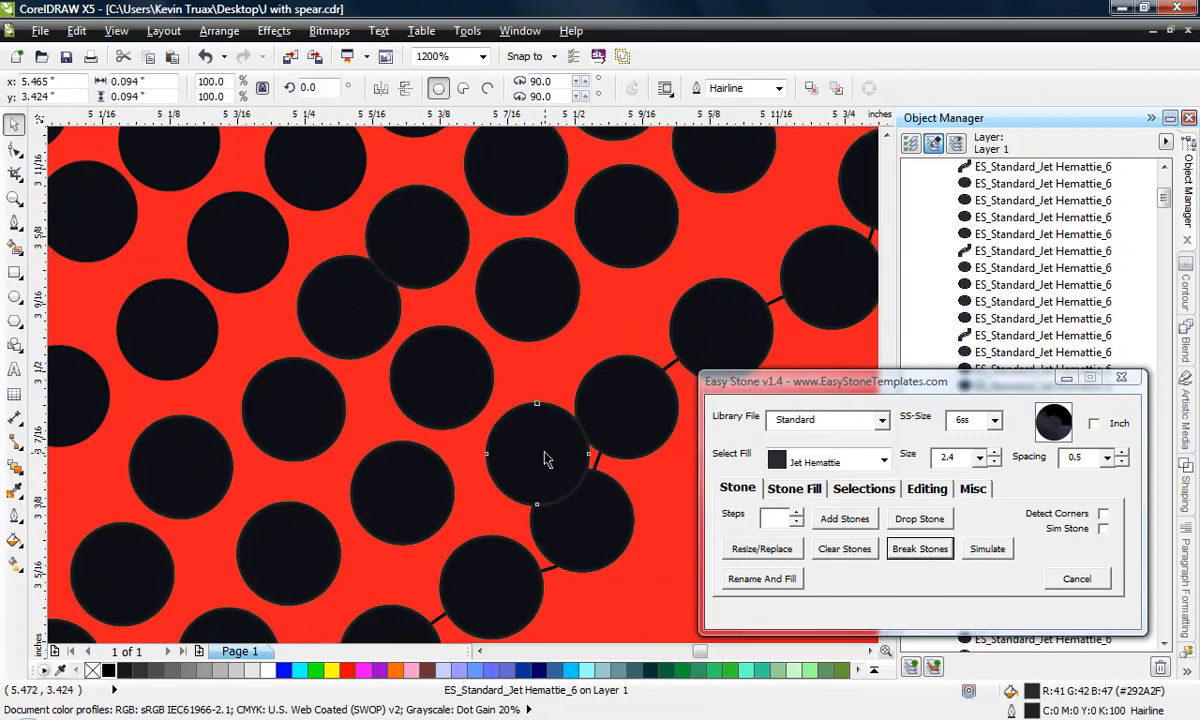
{"action": "left_click", "coordinate": [547, 459]}
{"action": "key", "text": "Delete"}
{"action": "left_click_drag", "start_coordinate": [510, 420], "coordinate": [539, 430]}
{"action": "left_click_drag", "start_coordinate": [335, 318], "coordinate": [400, 345]}
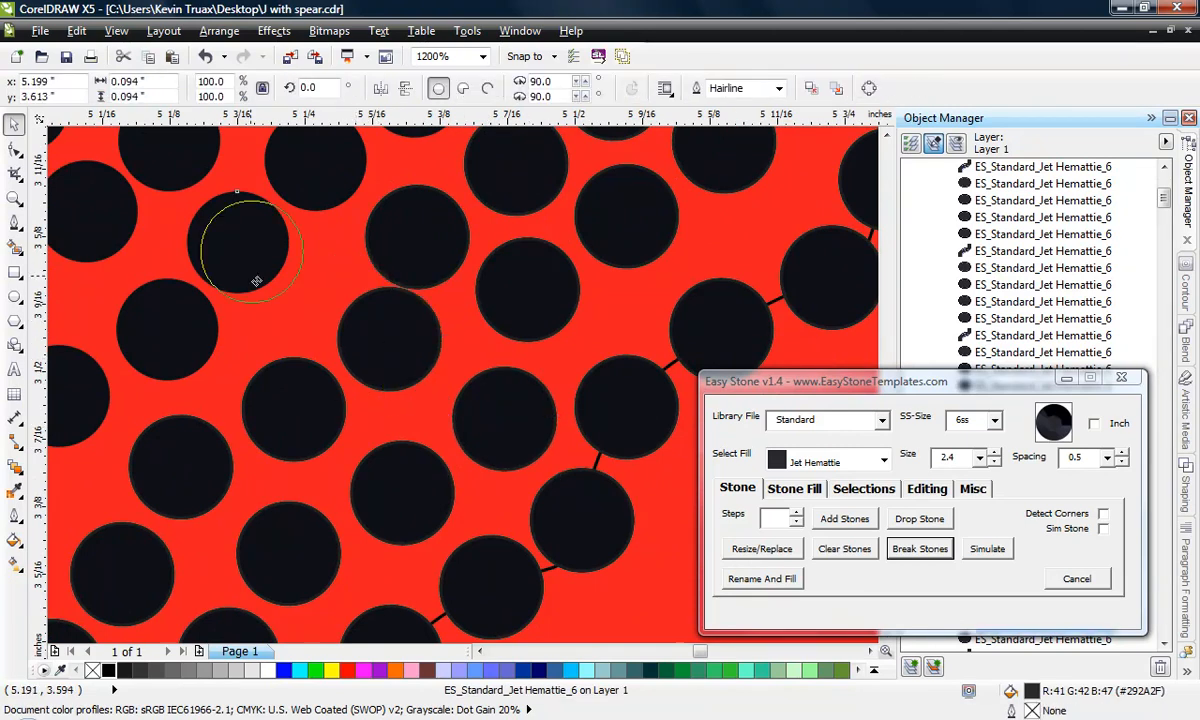
Step: Space out the following fill stones in that row from the spearhead's center up to the notch area
{"action": "scroll", "coordinate": [265, 285], "scroll_direction": "down", "scroll_amount": 2}
{"action": "scroll", "coordinate": [277, 261], "scroll_direction": "up", "scroll_amount": 2}
{"action": "left_click_drag", "start_coordinate": [304, 249], "coordinate": [326, 264]}
{"action": "scroll", "coordinate": [315, 283], "scroll_direction": "down", "scroll_amount": 1}
{"action": "scroll", "coordinate": [300, 230], "scroll_direction": "up", "scroll_amount": 1}
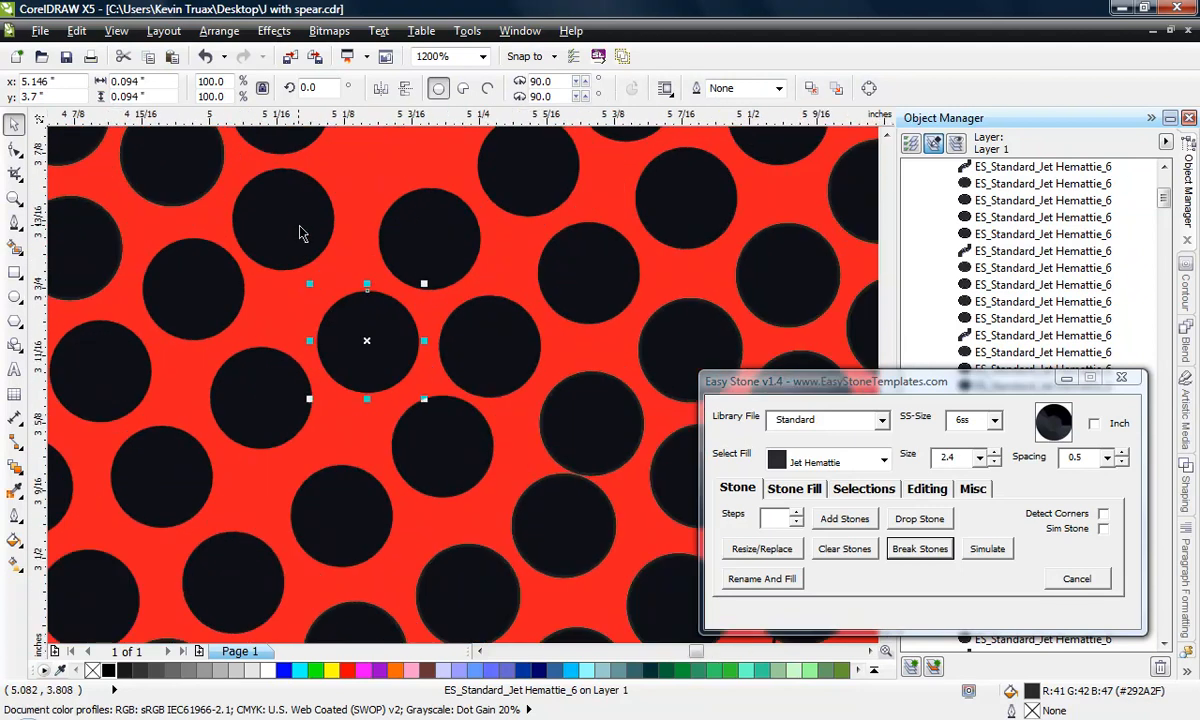
{"action": "scroll", "coordinate": [313, 234], "scroll_direction": "down", "scroll_amount": 2}
{"action": "scroll", "coordinate": [342, 380], "scroll_direction": "up", "scroll_amount": 2}
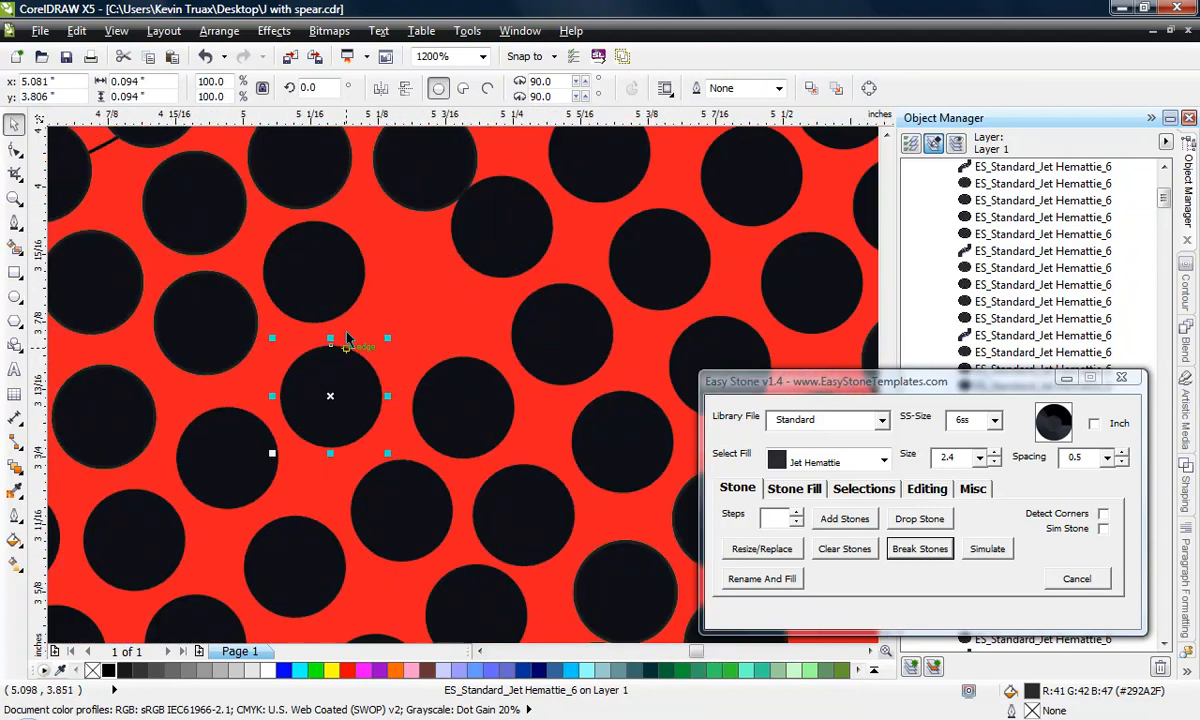
{"action": "left_click_drag", "start_coordinate": [322, 279], "coordinate": [324, 278]}
{"action": "scroll", "coordinate": [287, 290], "scroll_direction": "down", "scroll_amount": 1}
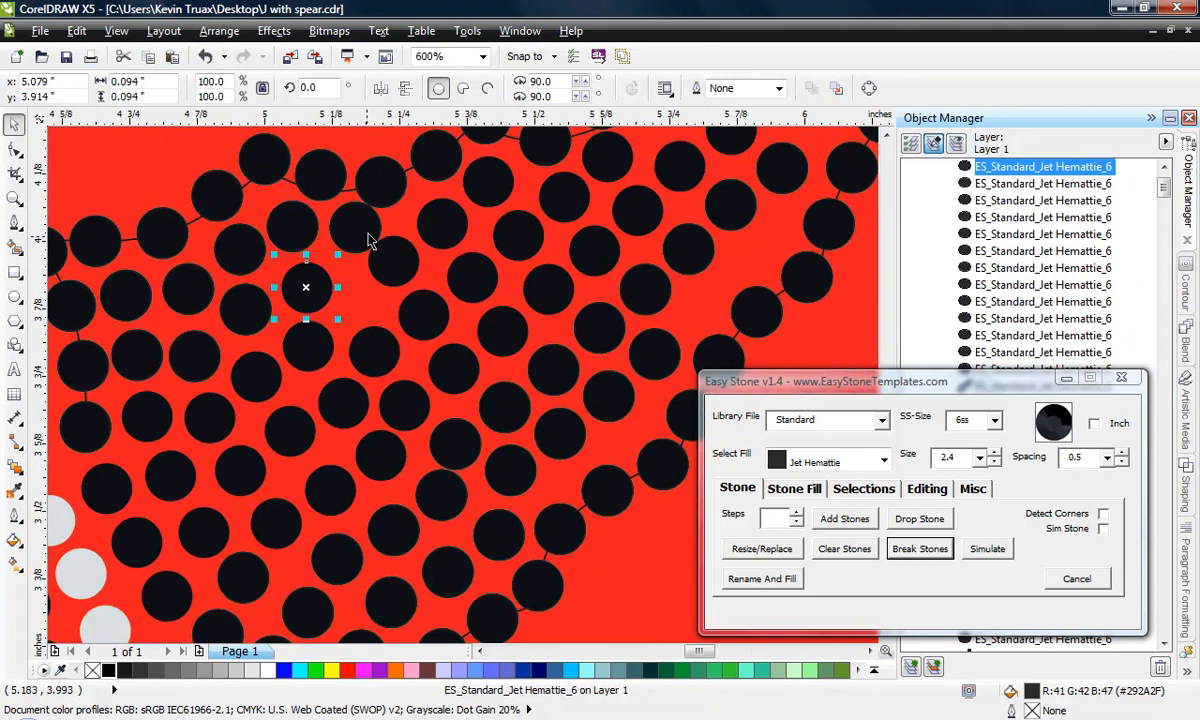
Step: Reposition the fill stones right of the upper notch, moving one down into the open space below
{"action": "scroll", "coordinate": [370, 226], "scroll_direction": "up", "scroll_amount": 1}
{"action": "left_click", "coordinate": [366, 222]}
{"action": "left_click_drag", "start_coordinate": [371, 235], "coordinate": [391, 369]}
{"action": "scroll", "coordinate": [397, 410], "scroll_direction": "down", "scroll_amount": 1}
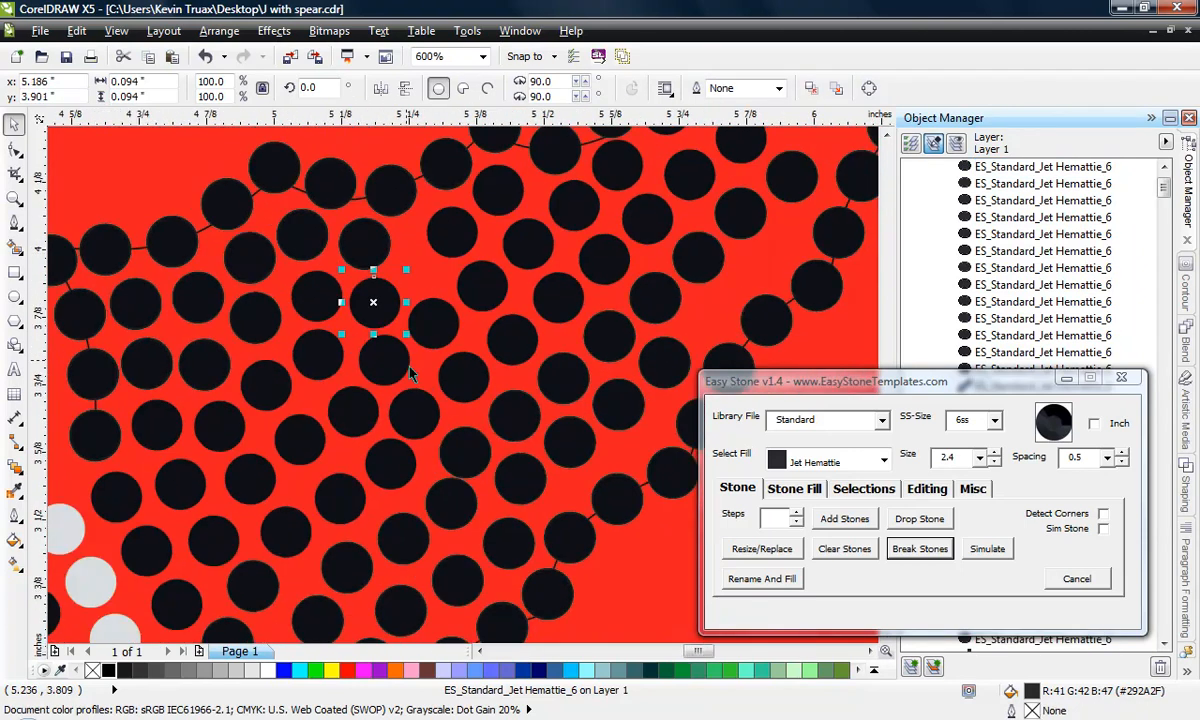
Step: Shift the next row of fill stones in the middle of the spearhead to the right for even gaps
{"action": "scroll", "coordinate": [510, 482], "scroll_direction": "up", "scroll_amount": 1}
{"action": "left_click_drag", "start_coordinate": [545, 486], "coordinate": [573, 498]}
{"action": "left_click_drag", "start_coordinate": [416, 435], "coordinate": [441, 435]}
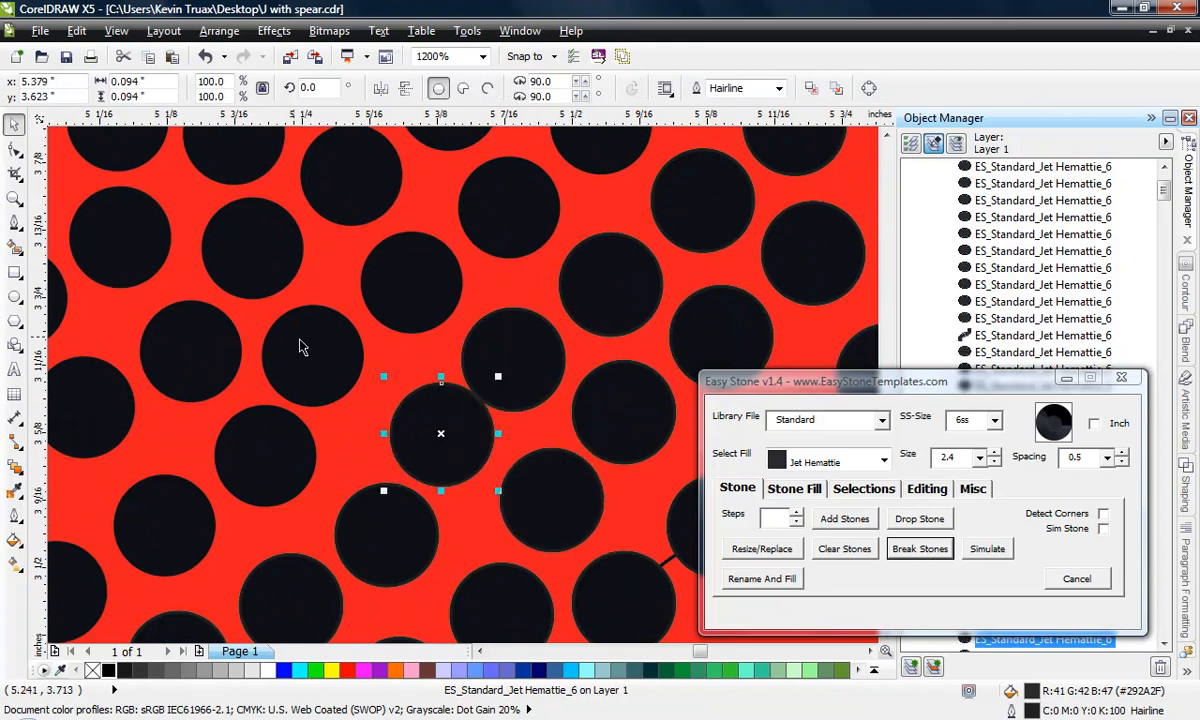
{"action": "left_click_drag", "start_coordinate": [299, 340], "coordinate": [313, 339]}
{"action": "left_click_drag", "start_coordinate": [252, 248], "coordinate": [265, 245]}
{"action": "scroll", "coordinate": [268, 345], "scroll_direction": "down", "scroll_amount": 1}
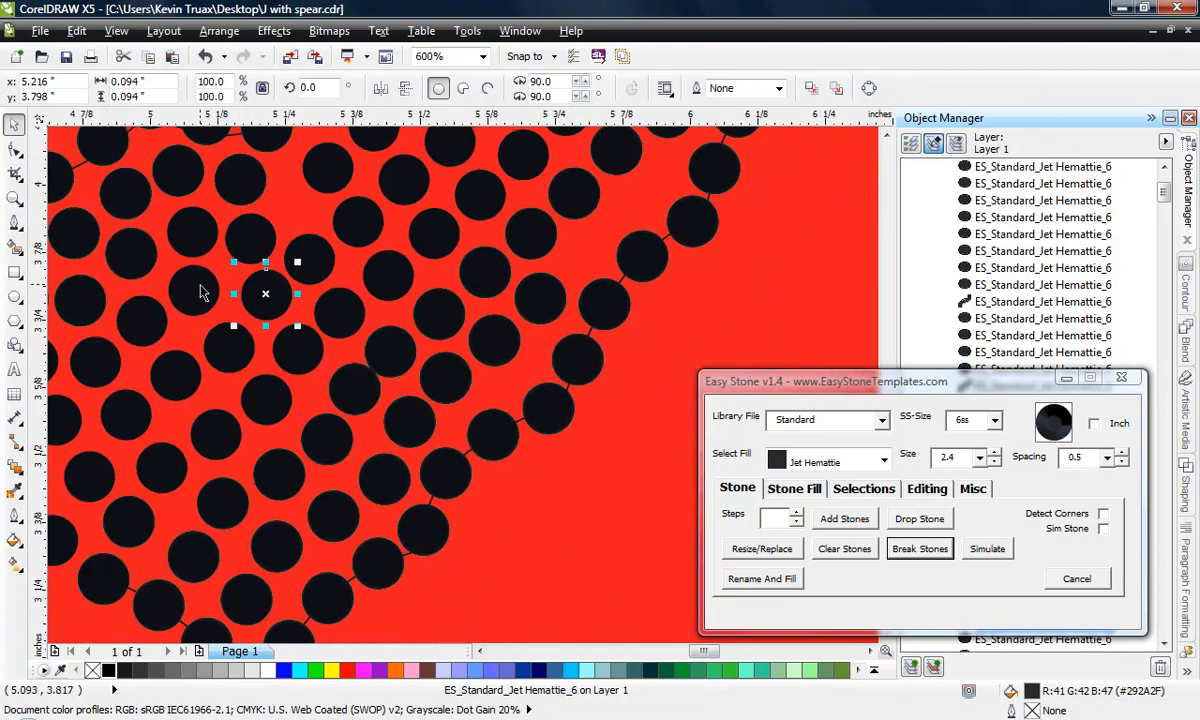
Step: Shift the fill stones in the next row, from the spearhead's lower right edge up toward its center, to even their gaps
{"action": "scroll", "coordinate": [475, 394], "scroll_direction": "up", "scroll_amount": 1}
{"action": "scroll", "coordinate": [468, 378], "scroll_direction": "up", "scroll_amount": 1}
{"action": "left_click_drag", "start_coordinate": [405, 346], "coordinate": [475, 364]}
{"action": "scroll", "coordinate": [475, 380], "scroll_direction": "down", "scroll_amount": 1}
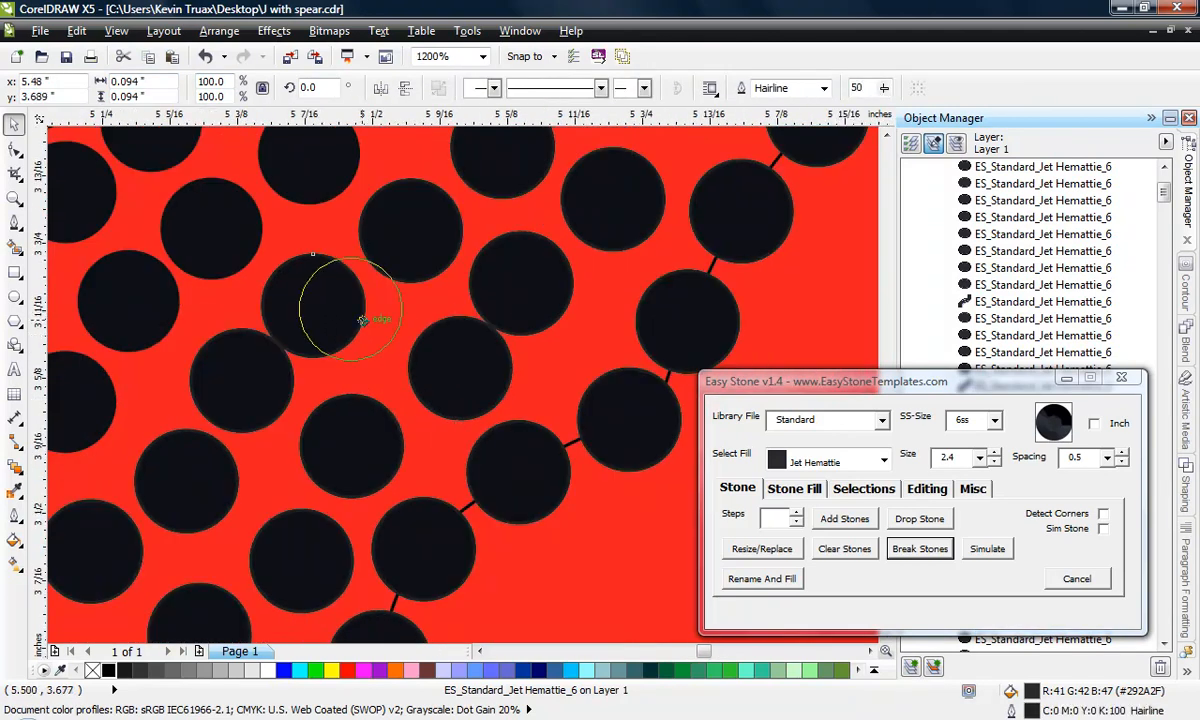
{"action": "scroll", "coordinate": [361, 318], "scroll_direction": "down", "scroll_amount": 1}
{"action": "scroll", "coordinate": [300, 285], "scroll_direction": "up", "scroll_amount": 1}
{"action": "scroll", "coordinate": [321, 278], "scroll_direction": "up", "scroll_amount": 1}
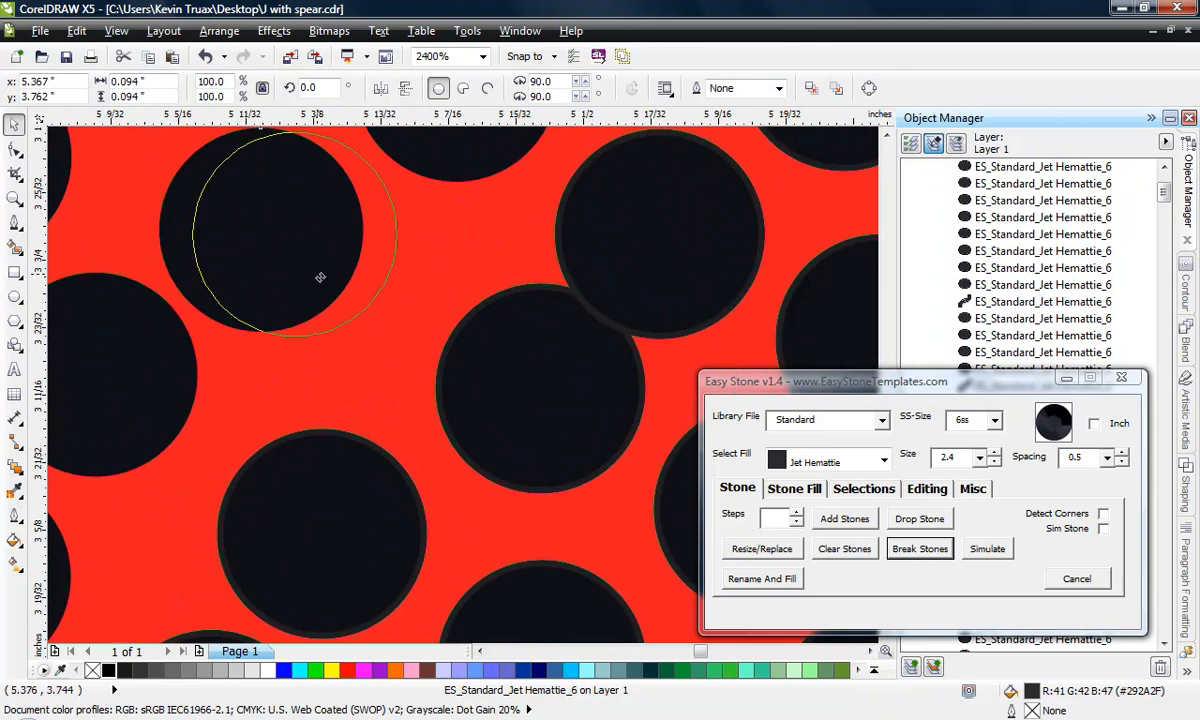
{"action": "left_click_drag", "start_coordinate": [340, 289], "coordinate": [342, 290]}
{"action": "scroll", "coordinate": [449, 399], "scroll_direction": "down", "scroll_amount": 2}
{"action": "scroll", "coordinate": [390, 318], "scroll_direction": "up", "scroll_amount": 2}
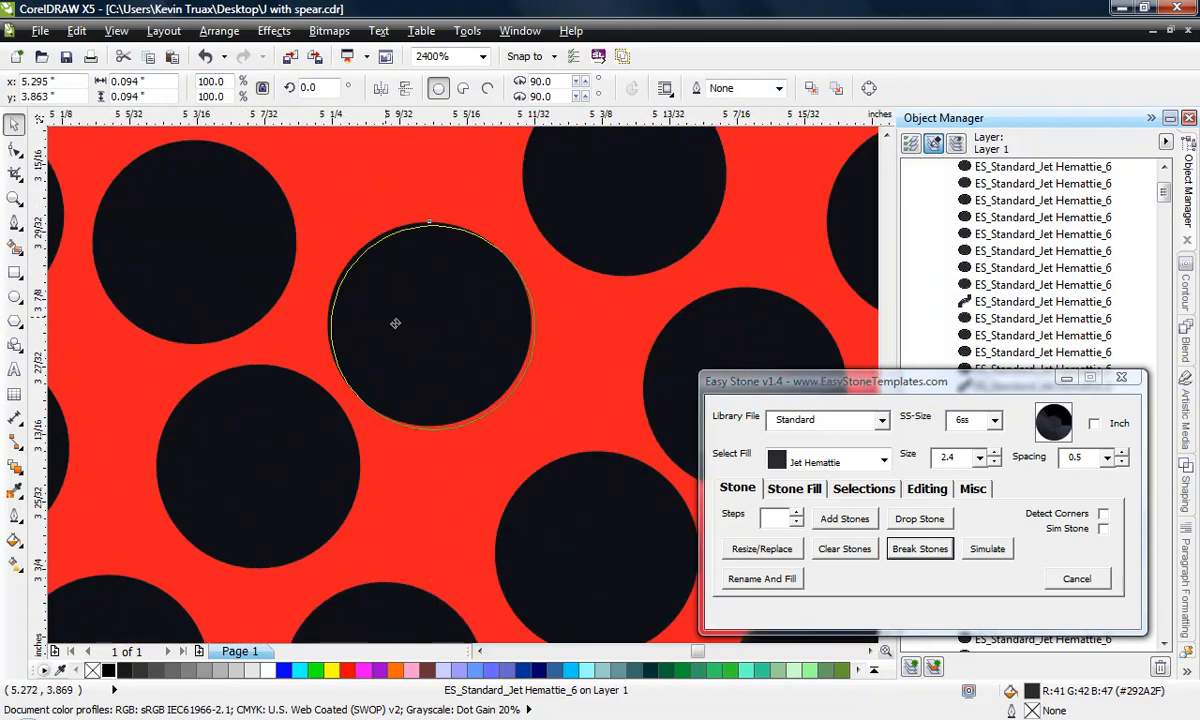
{"action": "left_click_drag", "start_coordinate": [396, 324], "coordinate": [433, 350]}
Step: Delete the fill stone overlapping its neighbor below the upper edge and remove the spearhead's outline path
{"action": "scroll", "coordinate": [488, 410], "scroll_direction": "down", "scroll_amount": 2}
{"action": "scroll", "coordinate": [476, 303], "scroll_direction": "up", "scroll_amount": 1}
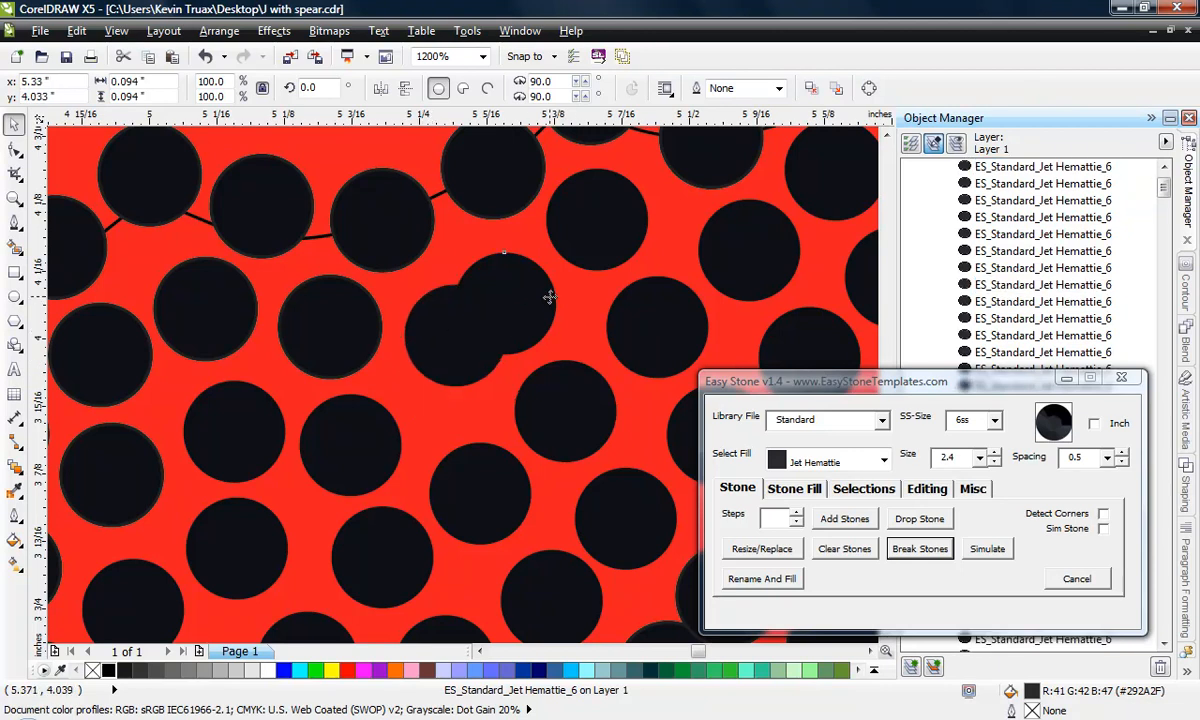
{"action": "key", "text": "Delete"}
{"action": "left_click", "coordinate": [443, 197]}
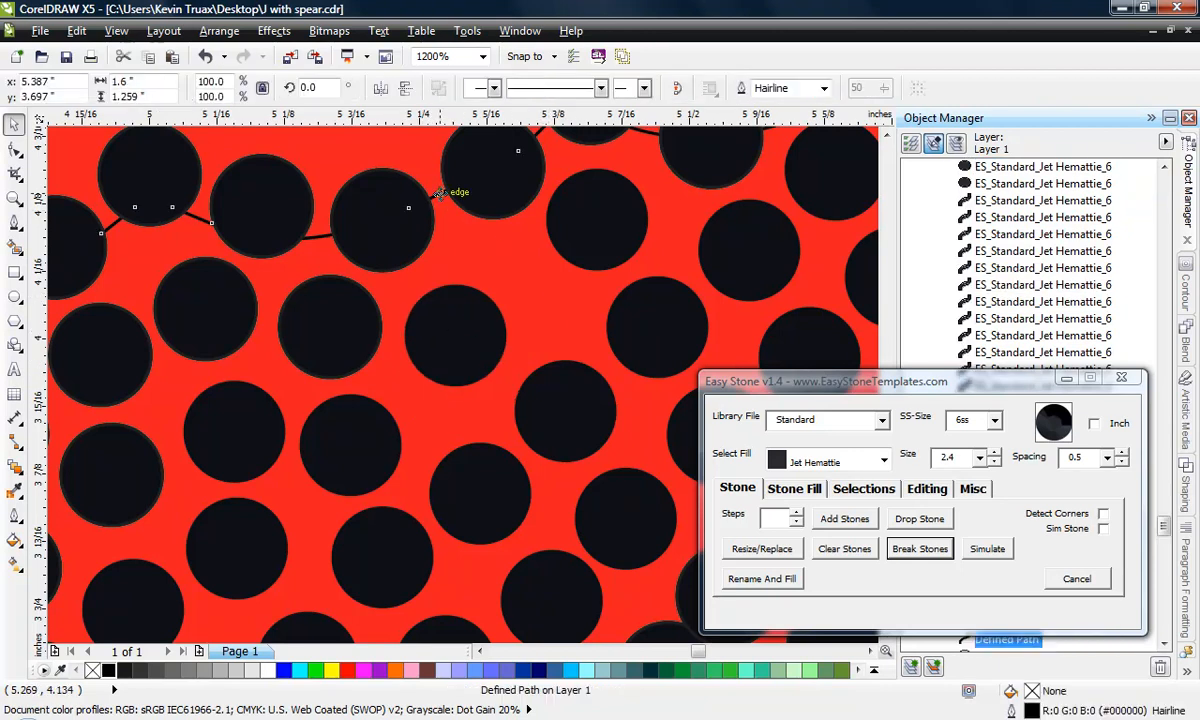
{"action": "key", "text": "Delete"}
Step: Move the fill stones below the deleted one upward to close the gap in that row
{"action": "left_click", "coordinate": [467, 325]}
{"action": "left_click_drag", "start_coordinate": [483, 457], "coordinate": [476, 411]}
{"action": "scroll", "coordinate": [448, 253], "scroll_direction": "down", "scroll_amount": 2}
{"action": "scroll", "coordinate": [467, 366], "scroll_direction": "up", "scroll_amount": 1}
{"action": "scroll", "coordinate": [480, 300], "scroll_direction": "up", "scroll_amount": 2}
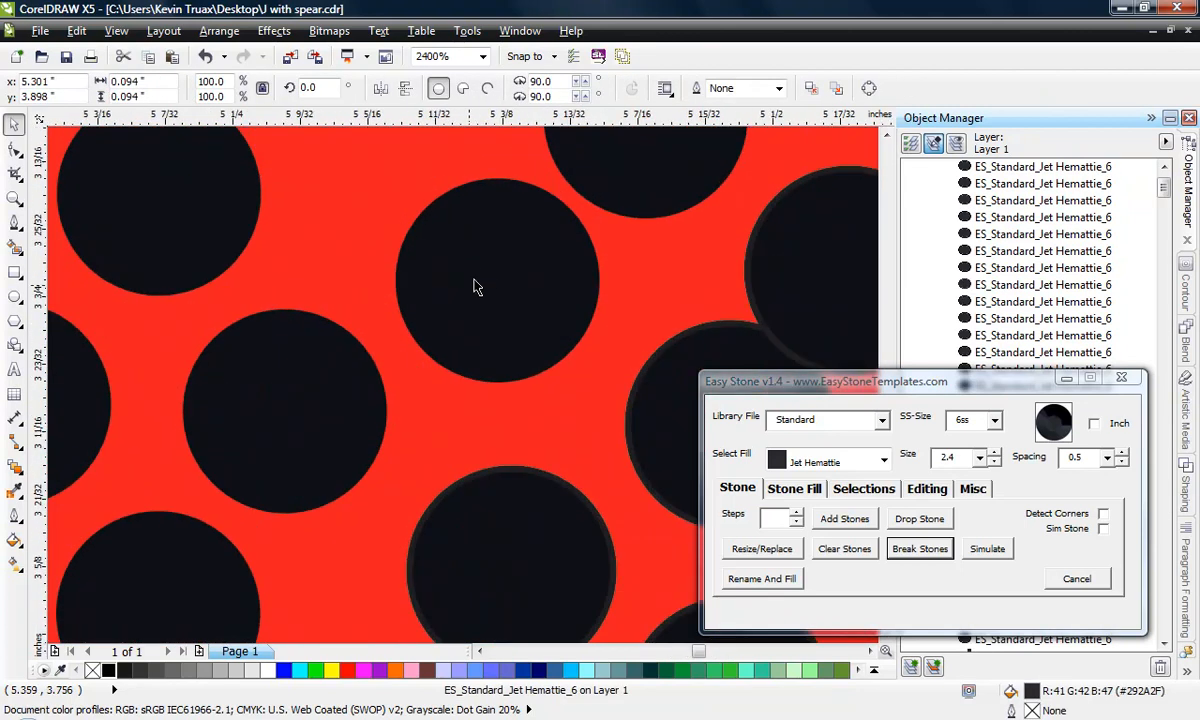
{"action": "left_click_drag", "start_coordinate": [451, 267], "coordinate": [415, 225]}
{"action": "scroll", "coordinate": [411, 217], "scroll_direction": "down", "scroll_amount": 2}
Step: Space out the row's last fill stones toward the spearhead's right edge, separating the touching ones
{"action": "scroll", "coordinate": [488, 285], "scroll_direction": "up", "scroll_amount": 1}
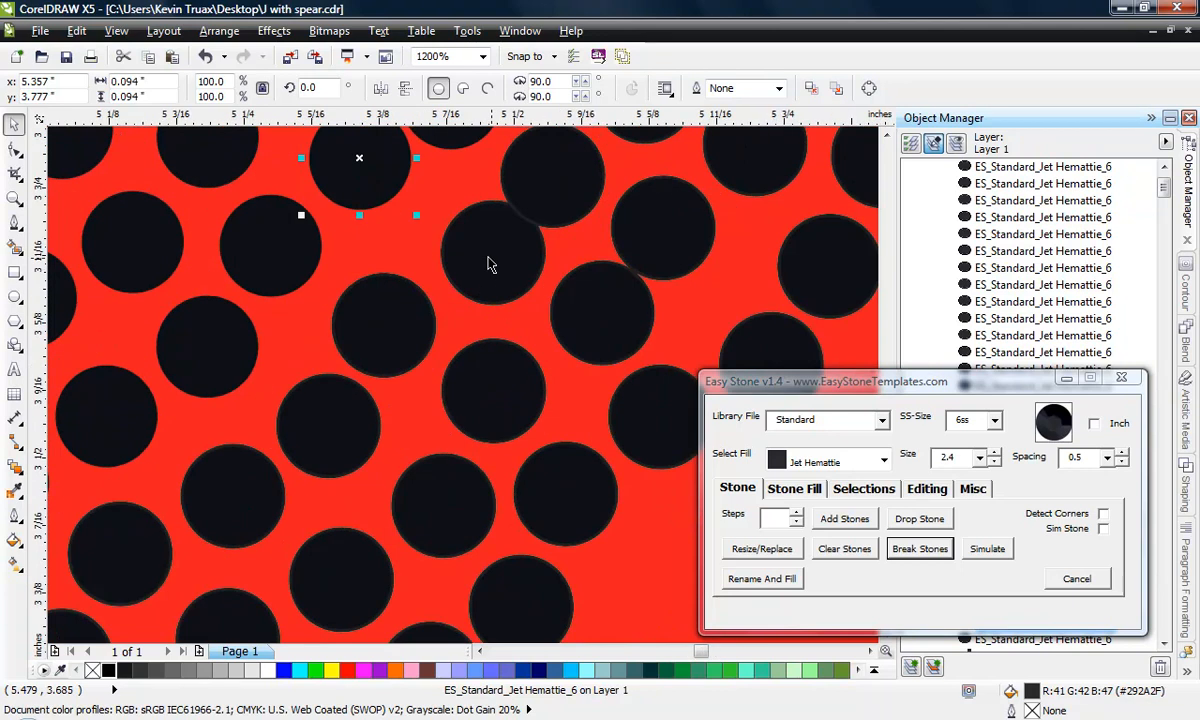
{"action": "left_click_drag", "start_coordinate": [492, 255], "coordinate": [472, 249]}
{"action": "scroll", "coordinate": [515, 351], "scroll_direction": "down", "scroll_amount": 1}
{"action": "scroll", "coordinate": [555, 348], "scroll_direction": "up", "scroll_amount": 1}
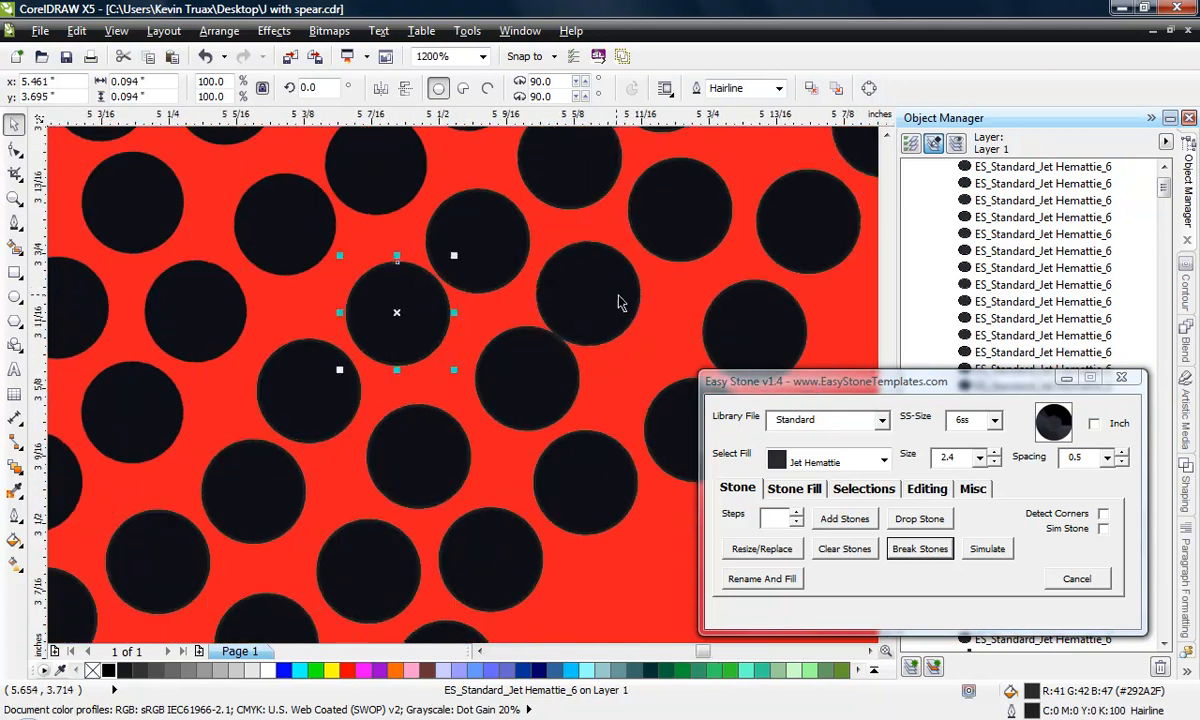
{"action": "left_click_drag", "start_coordinate": [661, 300], "coordinate": [662, 300]}
{"action": "scroll", "coordinate": [542, 374], "scroll_direction": "down", "scroll_amount": 1}
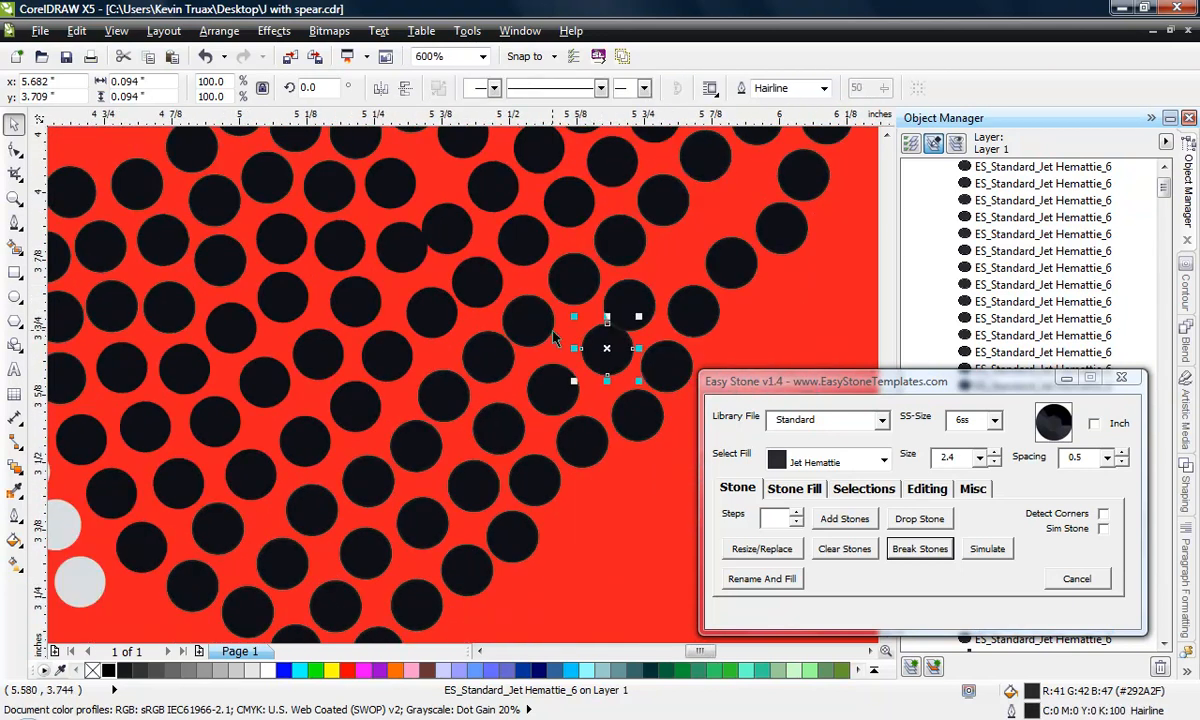
Step: Shift three fill stones of the next row right and upward through the middle of the spearhead
{"action": "scroll", "coordinate": [518, 309], "scroll_direction": "up", "scroll_amount": 1}
{"action": "left_click_drag", "start_coordinate": [509, 301], "coordinate": [543, 301]}
{"action": "left_click_drag", "start_coordinate": [428, 254], "coordinate": [447, 260]}
{"action": "scroll", "coordinate": [439, 427], "scroll_direction": "down", "scroll_amount": 1}
{"action": "scroll", "coordinate": [418, 292], "scroll_direction": "up", "scroll_amount": 1}
{"action": "left_click_drag", "start_coordinate": [362, 260], "coordinate": [384, 217]}
{"action": "scroll", "coordinate": [389, 320], "scroll_direction": "down", "scroll_amount": 1}
Step: Delete the crowding fill stone in the upper middle of the spearhead and position the stone beside it
{"action": "scroll", "coordinate": [398, 218], "scroll_direction": "up", "scroll_amount": 1}
{"action": "right_click", "coordinate": [347, 233]}
{"action": "key", "text": "Delete"}
{"action": "left_click", "coordinate": [459, 257]}
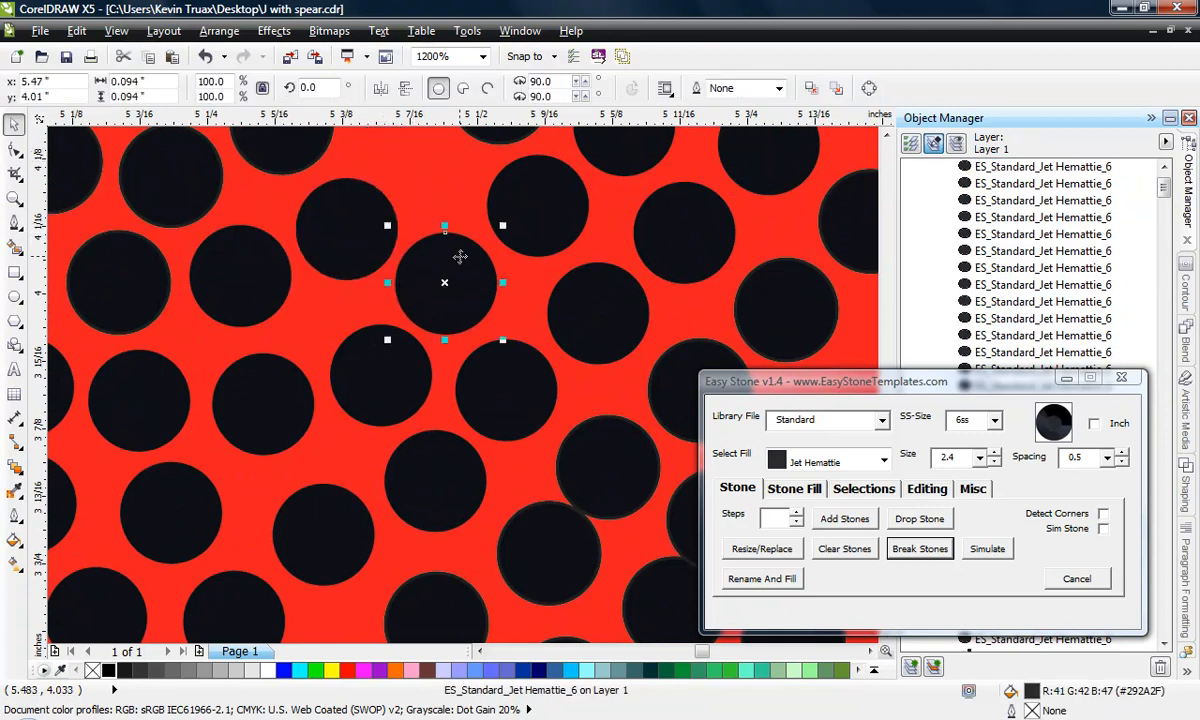
{"action": "scroll", "coordinate": [466, 383], "scroll_direction": "down", "scroll_amount": 2}
{"action": "scroll", "coordinate": [455, 327], "scroll_direction": "up", "scroll_amount": 2}
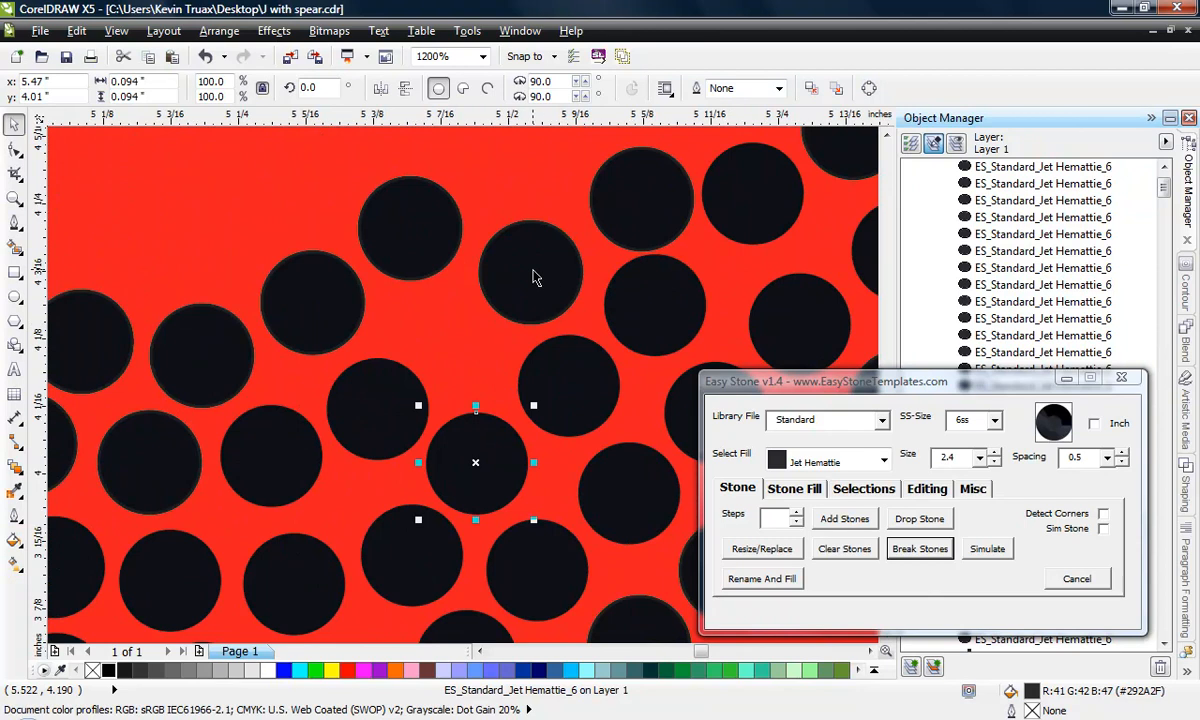
Step: Raise the edge stone above the gap on the spearhead's upper edge and copy a fill stone into the space below it
{"action": "left_click_drag", "start_coordinate": [533, 278], "coordinate": [538, 249]}
{"action": "left_click_drag", "start_coordinate": [563, 348], "coordinate": [464, 330]}
{"action": "scroll", "coordinate": [352, 271], "scroll_direction": "down", "scroll_amount": 2}
{"action": "scroll", "coordinate": [485, 378], "scroll_direction": "up", "scroll_amount": 2}
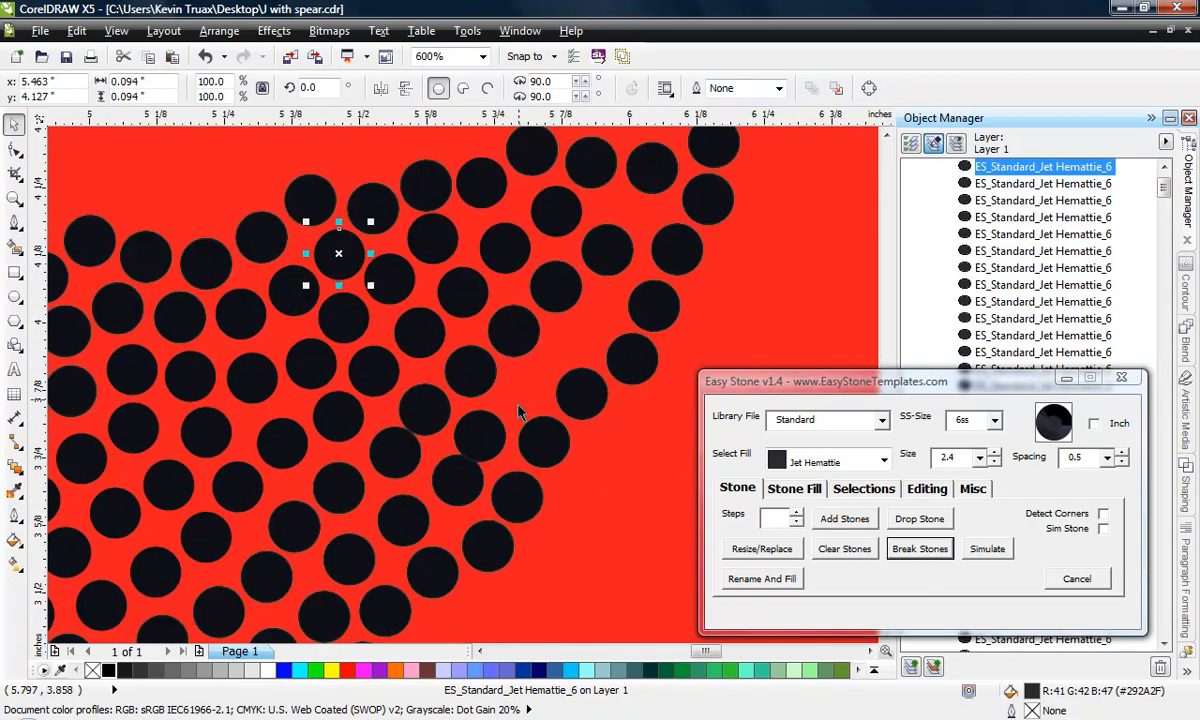
Step: Reposition the crowded fill and edge stones along the spearhead's right edge to even their spacing
{"action": "left_click_drag", "start_coordinate": [477, 418], "coordinate": [487, 394]}
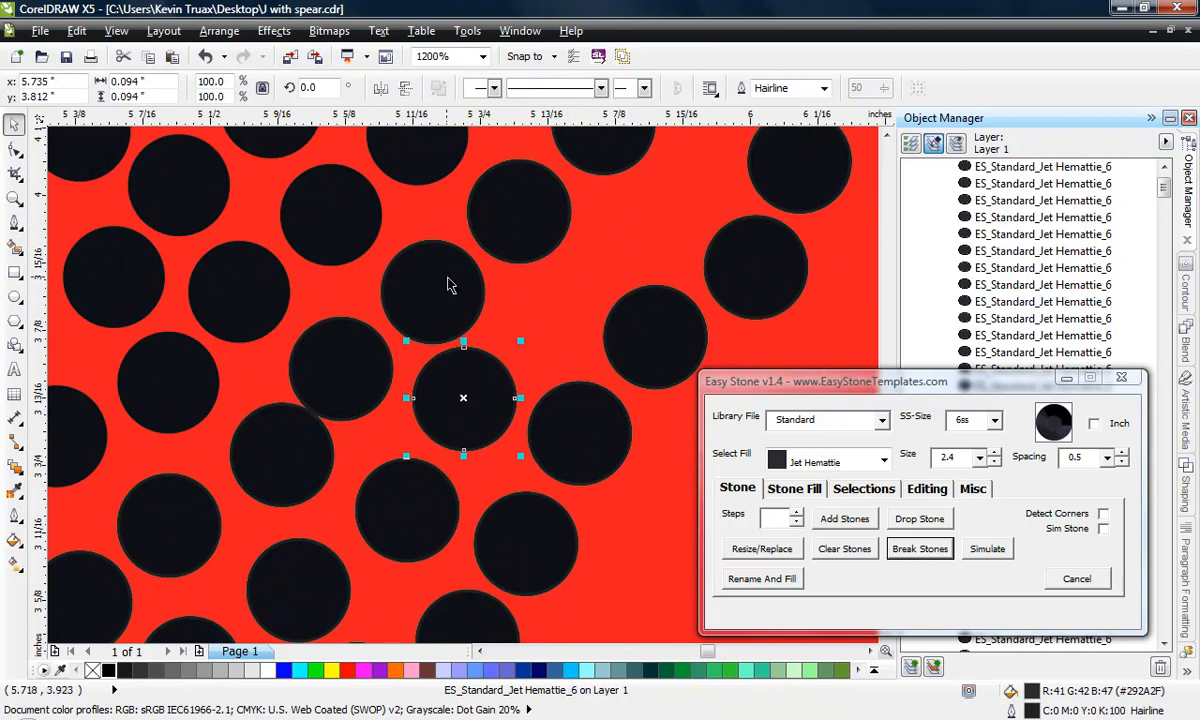
{"action": "left_click_drag", "start_coordinate": [446, 272], "coordinate": [440, 271]}
{"action": "left_click_drag", "start_coordinate": [489, 394], "coordinate": [495, 395]}
{"action": "left_click_drag", "start_coordinate": [526, 239], "coordinate": [557, 336]}
{"action": "left_click_drag", "start_coordinate": [600, 429], "coordinate": [616, 441]}
{"action": "left_click_drag", "start_coordinate": [626, 327], "coordinate": [646, 348]}
Step: Copy a fill stone into the open space by the right edge and nudge the adjacent edge stone outward
{"action": "left_click_drag", "start_coordinate": [539, 311], "coordinate": [567, 362]}
{"action": "scroll", "coordinate": [520, 340], "scroll_direction": "down", "scroll_amount": 1}
{"action": "scroll", "coordinate": [552, 220], "scroll_direction": "up", "scroll_amount": 1}
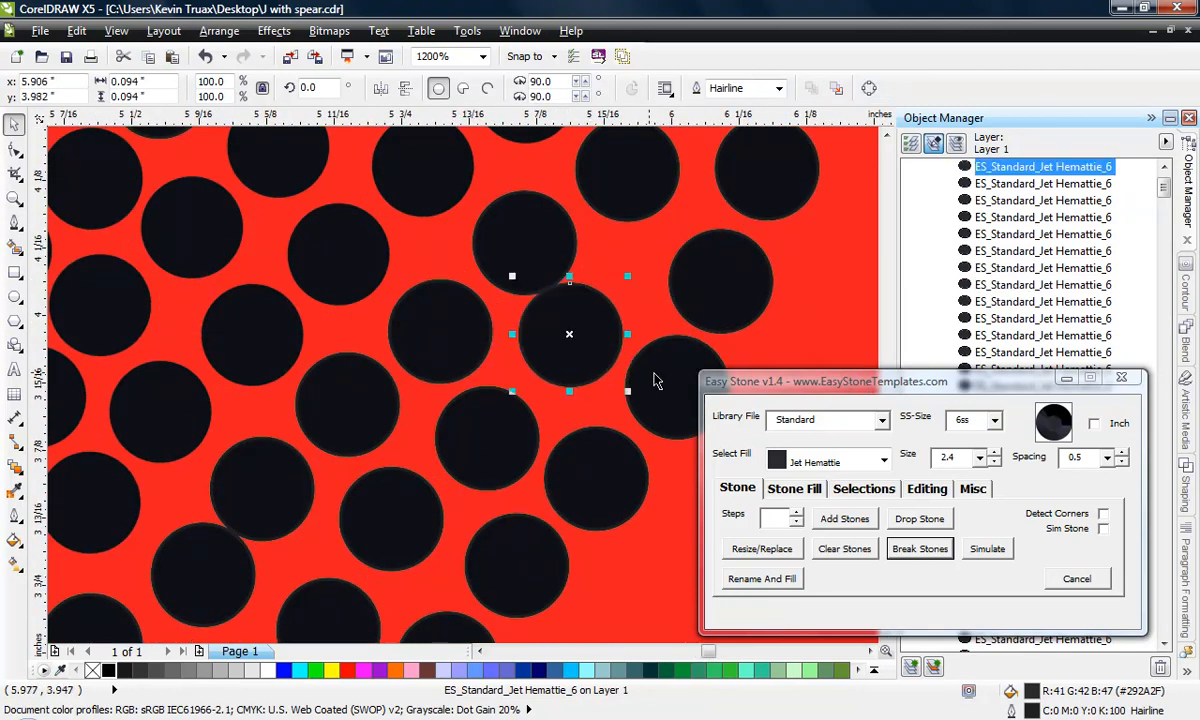
{"action": "left_click_drag", "start_coordinate": [656, 365], "coordinate": [665, 370]}
Step: Move the next fill stone up along the right edge and place a copy of it above, nearer the spear tip
{"action": "left_click_drag", "start_coordinate": [548, 321], "coordinate": [613, 296]}
{"action": "scroll", "coordinate": [585, 344], "scroll_direction": "up", "scroll_amount": 1}
{"action": "scroll", "coordinate": [569, 345], "scroll_direction": "down", "scroll_amount": 2}
{"action": "scroll", "coordinate": [570, 258], "scroll_direction": "up", "scroll_amount": 1}
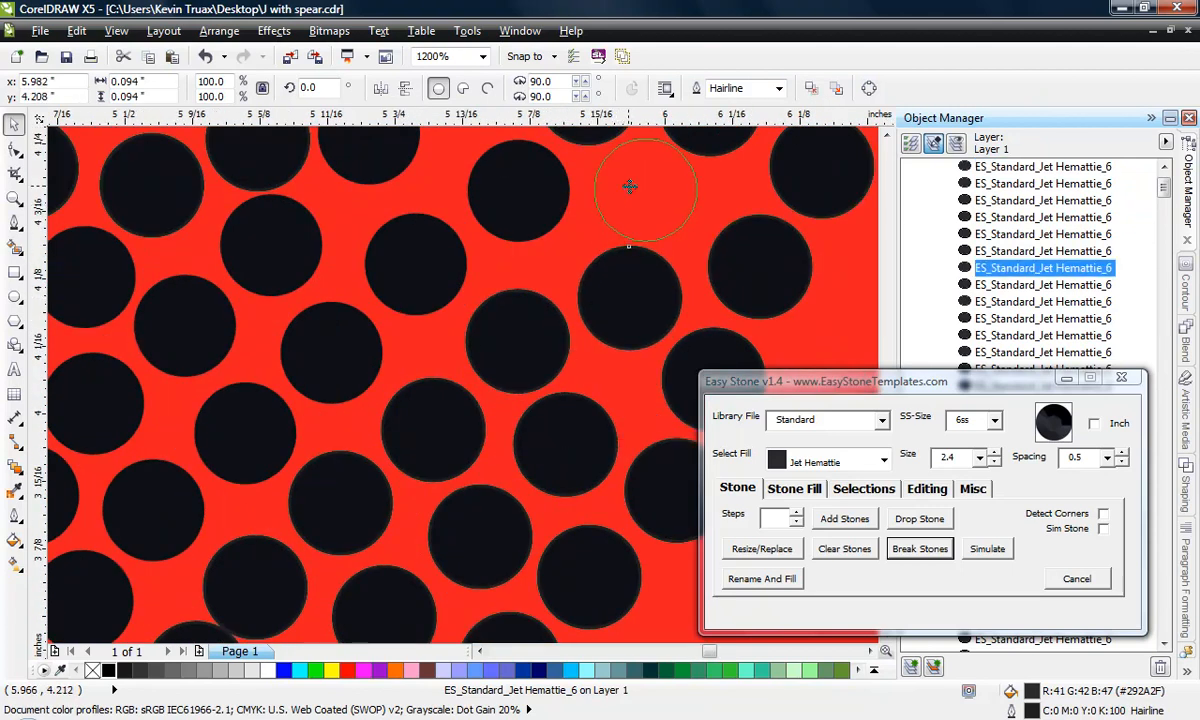
{"action": "left_click_drag", "start_coordinate": [630, 187], "coordinate": [630, 187]}
{"action": "right_click", "coordinate": [630, 187]}
{"action": "scroll", "coordinate": [556, 385], "scroll_direction": "down", "scroll_amount": 1}
{"action": "scroll", "coordinate": [537, 280], "scroll_direction": "up", "scroll_amount": 1}
Step: Adjust the fill stone left of the new copy and raise two upper edge stones near the spear tip
{"action": "left_click_drag", "start_coordinate": [533, 288], "coordinate": [522, 278]}
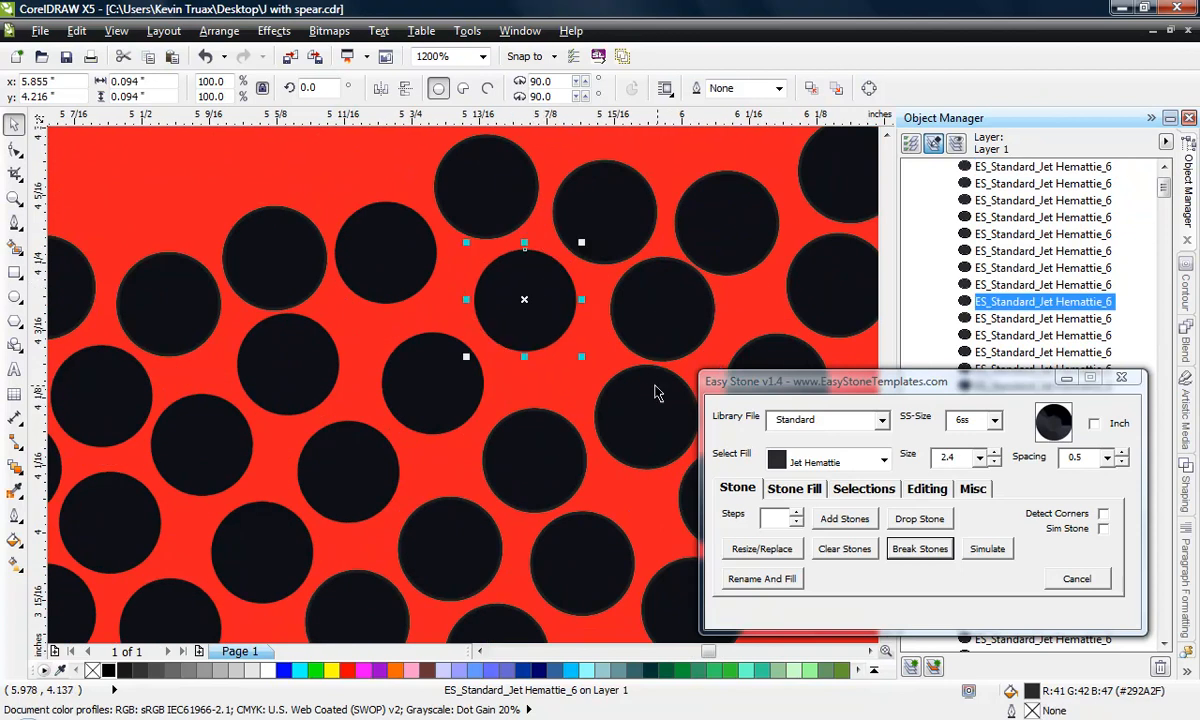
{"action": "left_click", "coordinate": [640, 385]}
{"action": "scroll", "coordinate": [468, 307], "scroll_direction": "down", "scroll_amount": 1}
{"action": "scroll", "coordinate": [591, 293], "scroll_direction": "up", "scroll_amount": 2}
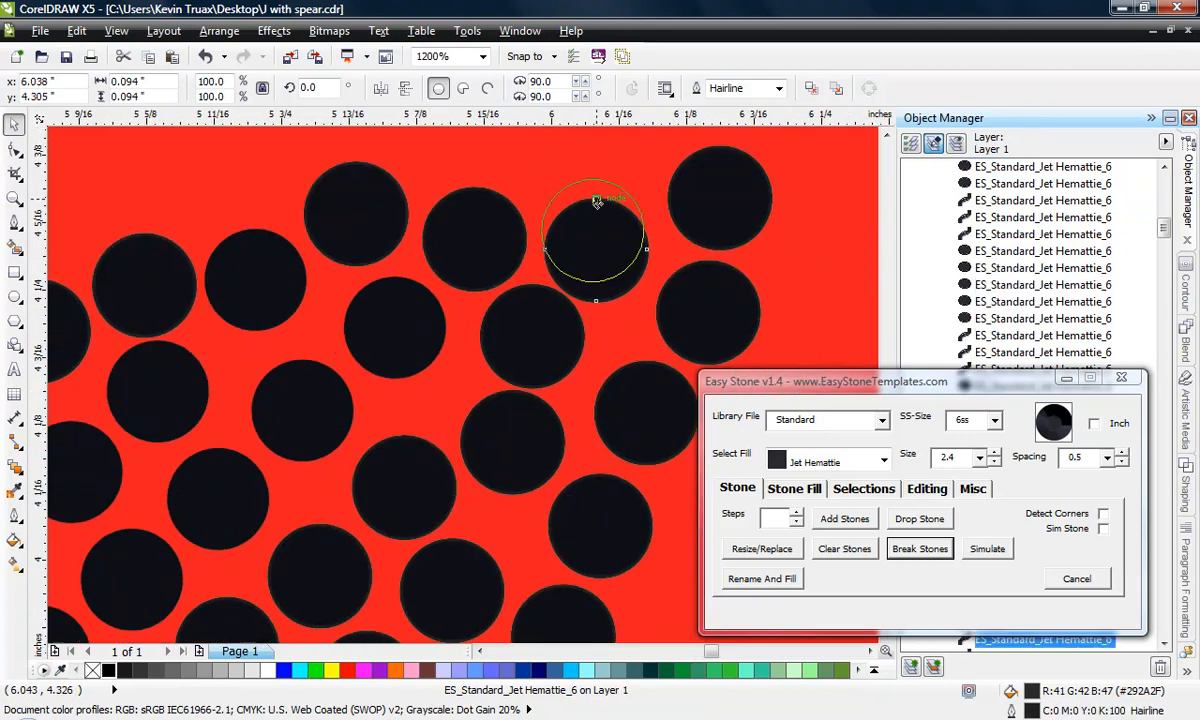
{"action": "left_click", "coordinate": [592, 215]}
{"action": "left_click", "coordinate": [474, 238]}
{"action": "left_click_drag", "start_coordinate": [546, 338], "coordinate": [538, 323]}
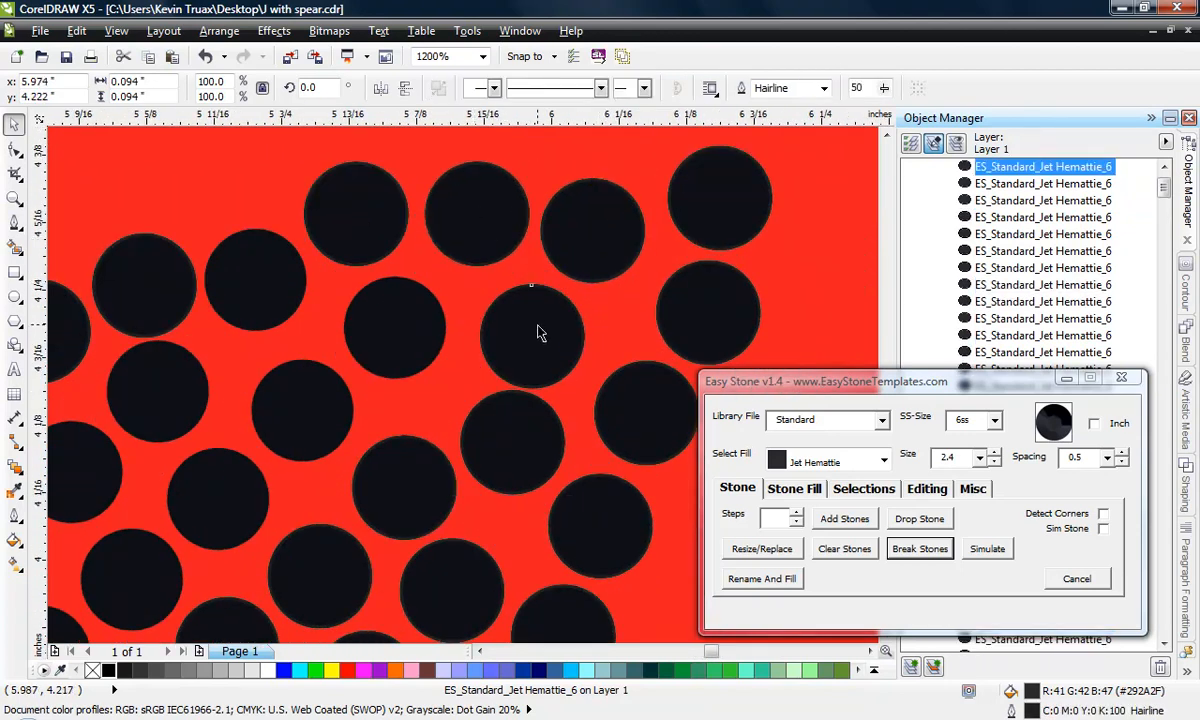
Step: Spread the edge and fill stones around the spear tip apart to open a gap between the fill stones
{"action": "left_click_drag", "start_coordinate": [610, 253], "coordinate": [614, 245]}
{"action": "left_click_drag", "start_coordinate": [538, 347], "coordinate": [577, 349]}
{"action": "left_click_drag", "start_coordinate": [624, 396], "coordinate": [648, 406]}
{"action": "left_click", "coordinate": [676, 313]}
{"action": "left_click_drag", "start_coordinate": [562, 332], "coordinate": [584, 345]}
{"action": "left_click_drag", "start_coordinate": [402, 343], "coordinate": [388, 338]}
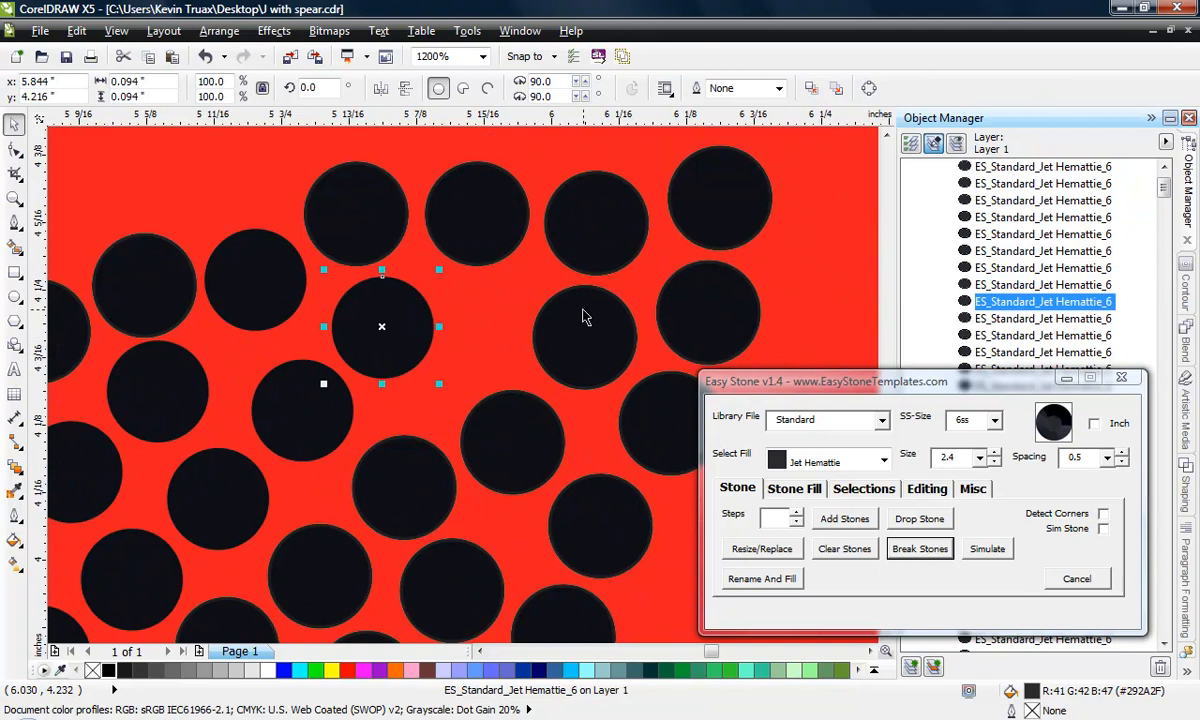
Step: Copy a fill stone into the gap below the upper edge and shift the stones left of it to make room
{"action": "left_click_drag", "start_coordinate": [582, 310], "coordinate": [457, 299]}
{"action": "right_click", "coordinate": [472, 302]}
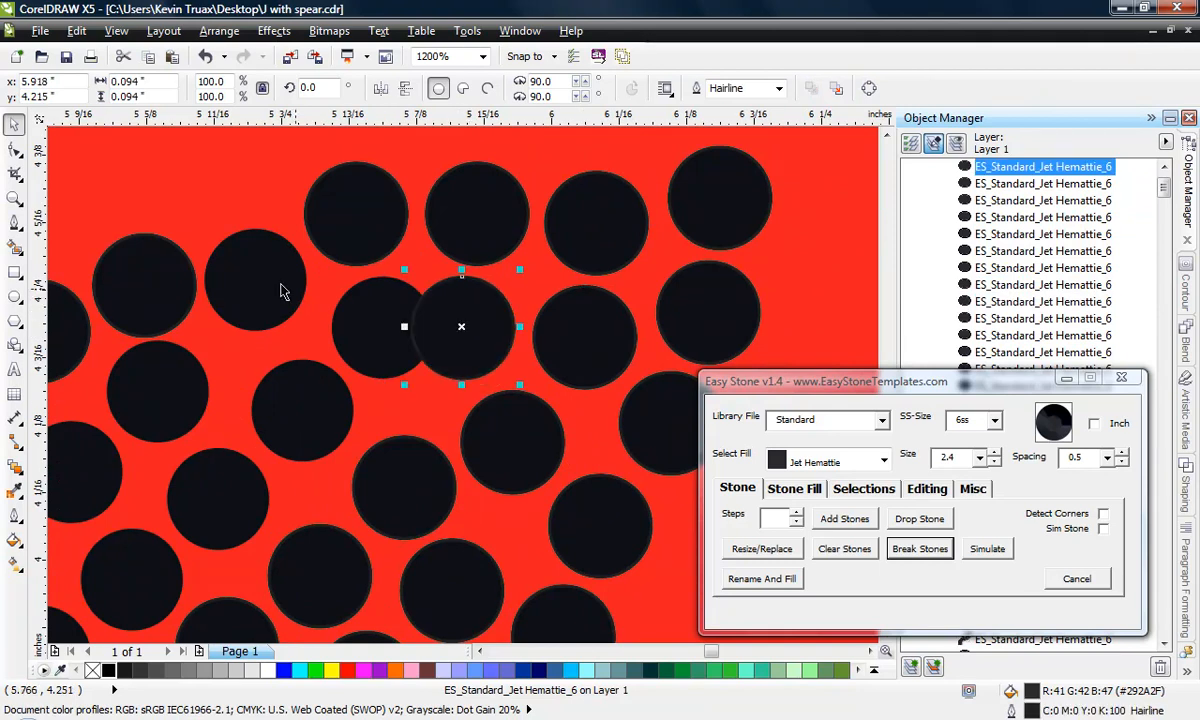
{"action": "left_click_drag", "start_coordinate": [267, 274], "coordinate": [253, 232]}
{"action": "left_click_drag", "start_coordinate": [378, 321], "coordinate": [329, 303]}
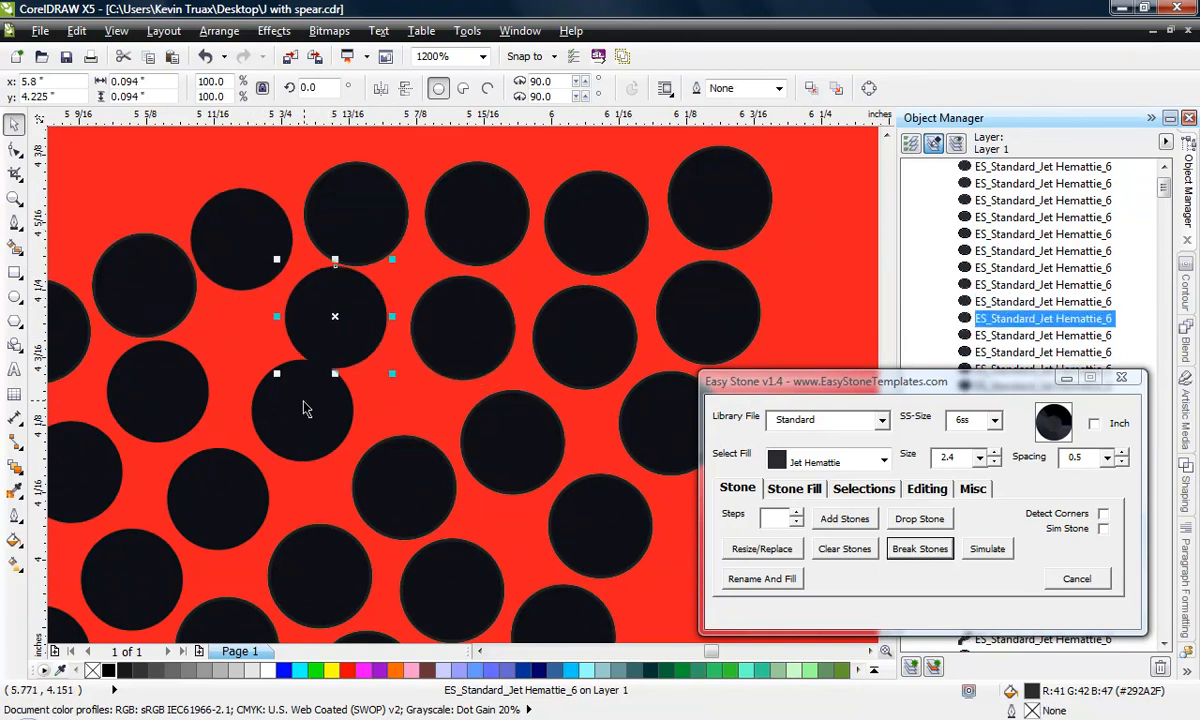
{"action": "mouse_move", "coordinate": [308, 407]}
{"action": "left_mouse_down"}
{"action": "mouse_move", "coordinate": [301, 421]}
{"action": "mouse_move", "coordinate": [313, 409]}
{"action": "left_mouse_up"}
Step: Delete the surplus fill stone below the upper edge and respace the surrounding edge and fill stones
{"action": "left_click", "coordinate": [335, 317]}
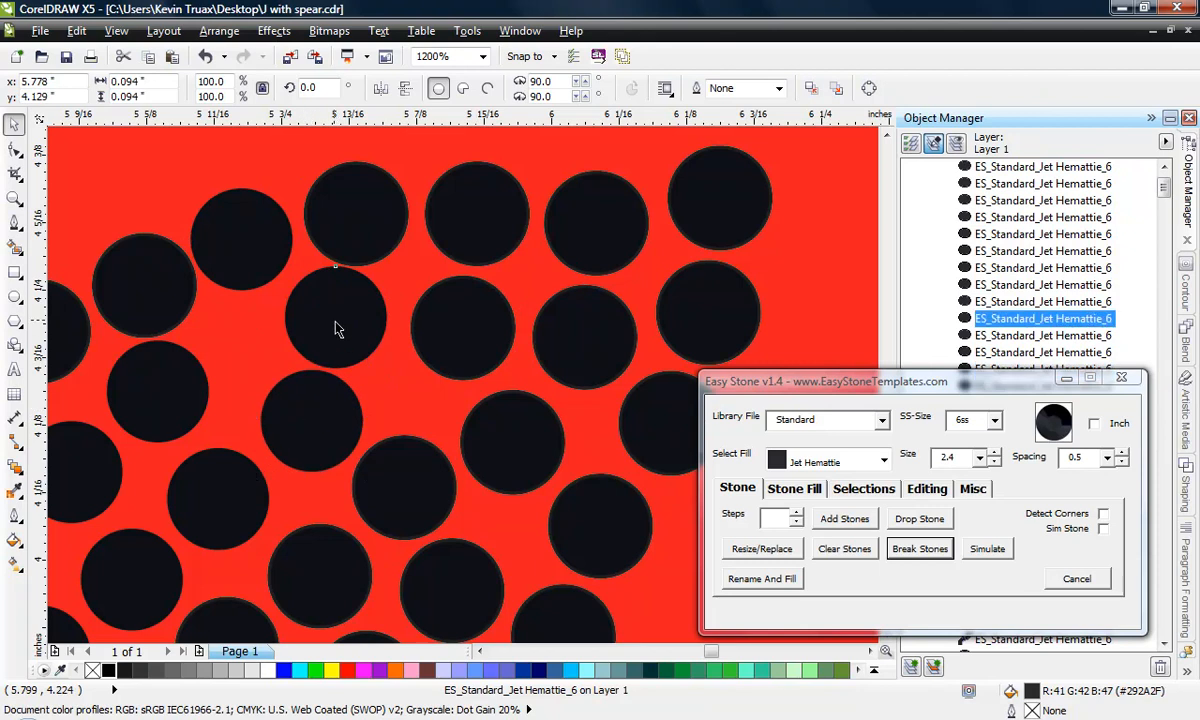
{"action": "key", "text": "Delete"}
{"action": "left_click_drag", "start_coordinate": [267, 251], "coordinate": [291, 306]}
{"action": "left_click_drag", "start_coordinate": [369, 171], "coordinate": [380, 197]}
{"action": "left_click_drag", "start_coordinate": [495, 192], "coordinate": [501, 185]}
{"action": "scroll", "coordinate": [497, 274], "scroll_direction": "down", "scroll_amount": 1}
{"action": "scroll", "coordinate": [414, 344], "scroll_direction": "up", "scroll_amount": 1}
{"action": "left_click_drag", "start_coordinate": [403, 345], "coordinate": [412, 320]}
{"action": "left_click_drag", "start_coordinate": [306, 400], "coordinate": [322, 393]}
{"action": "left_click_drag", "start_coordinate": [265, 307], "coordinate": [266, 315]}
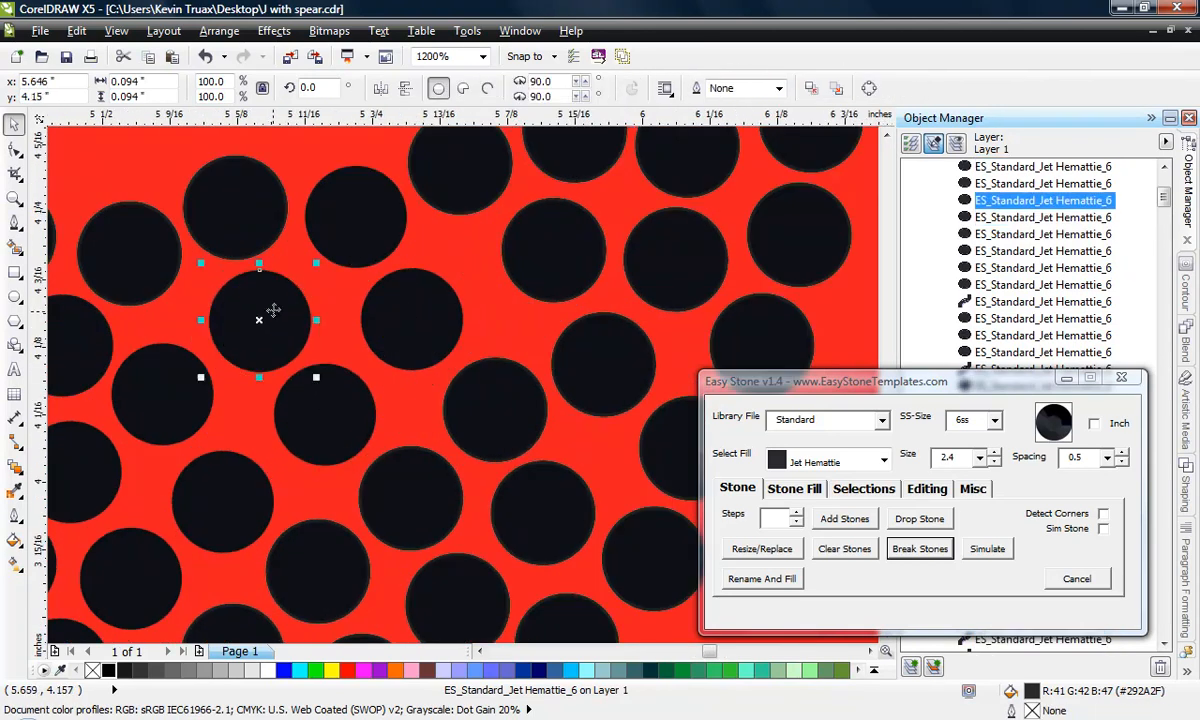
Step: Nudge the fill stones just inside the spear tip for even gaps and check the whole spearhead
{"action": "scroll", "coordinate": [447, 255], "scroll_direction": "down", "scroll_amount": 1}
{"action": "scroll", "coordinate": [603, 257], "scroll_direction": "down", "scroll_amount": 1}
{"action": "left_click", "coordinate": [695, 289]}
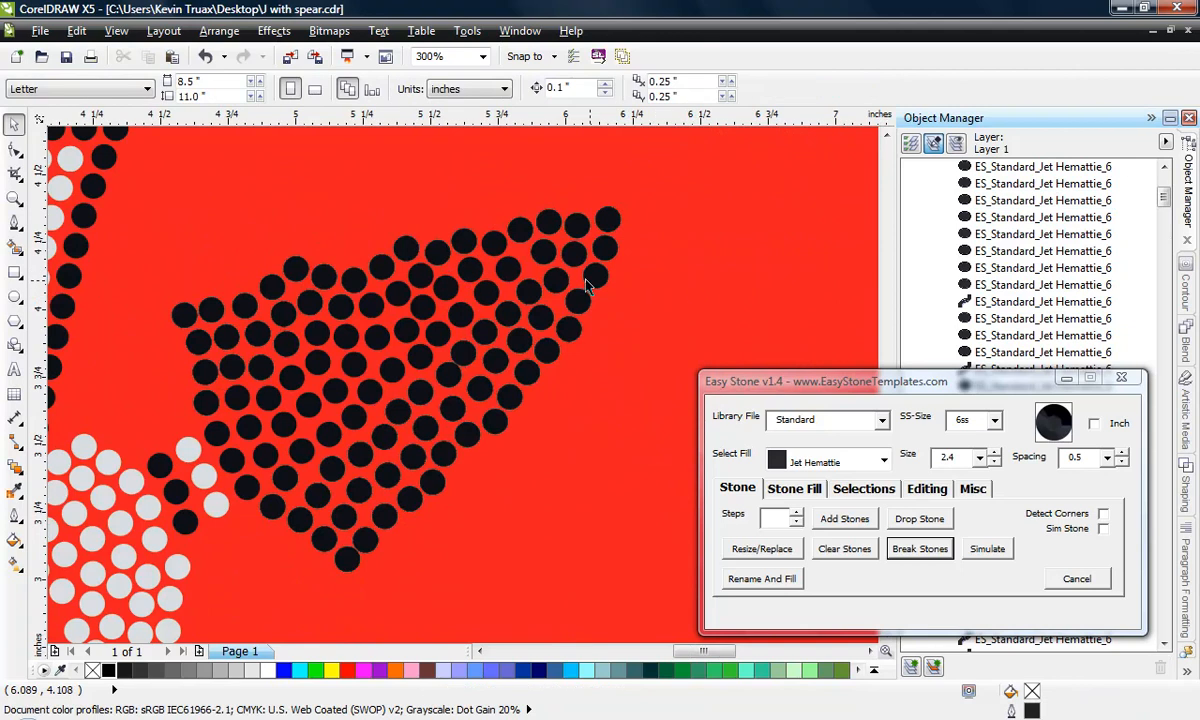
{"action": "scroll", "coordinate": [541, 253], "scroll_direction": "up", "scroll_amount": 2}
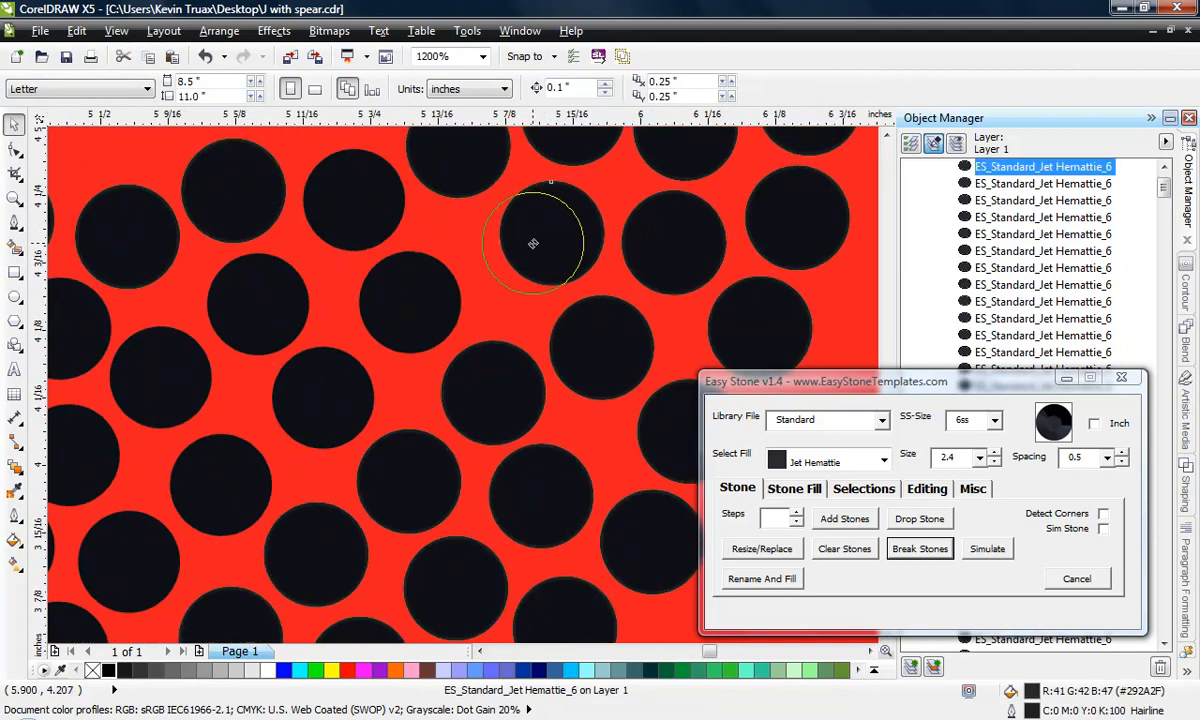
{"action": "left_click", "coordinate": [533, 240]}
{"action": "scroll", "coordinate": [614, 242], "scroll_direction": "down", "scroll_amount": 1}
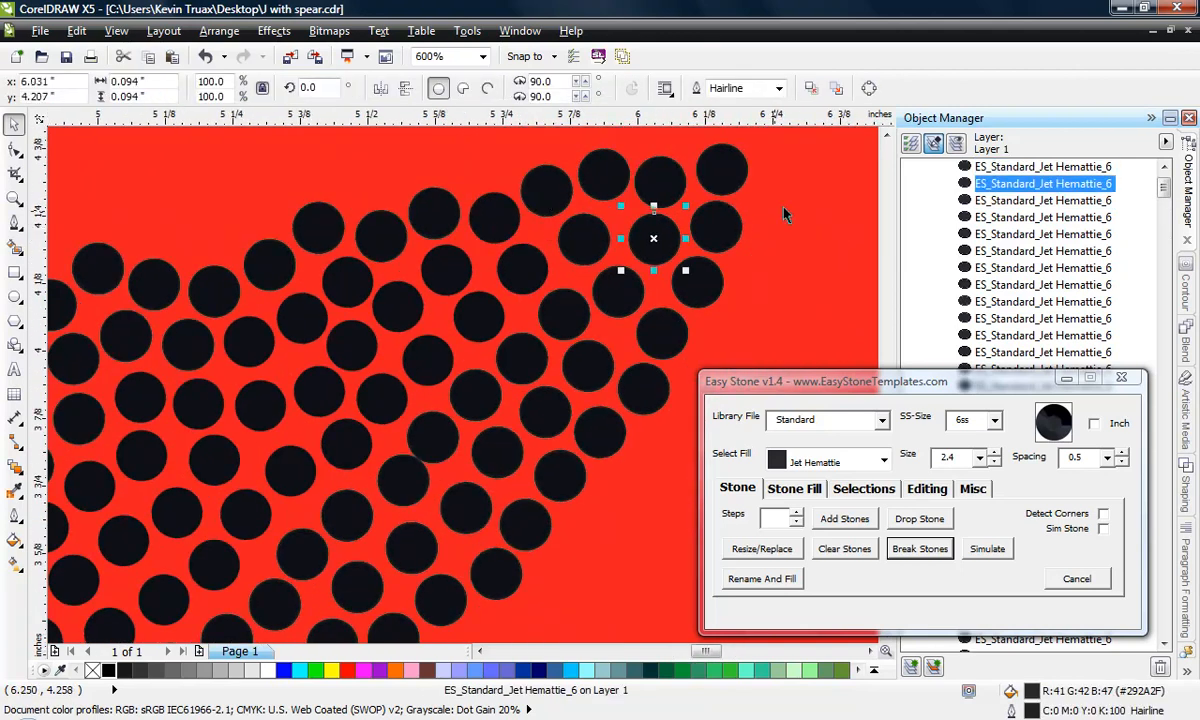
{"action": "left_click", "coordinate": [740, 196]}
{"action": "scroll", "coordinate": [500, 323], "scroll_direction": "down", "scroll_amount": 1}
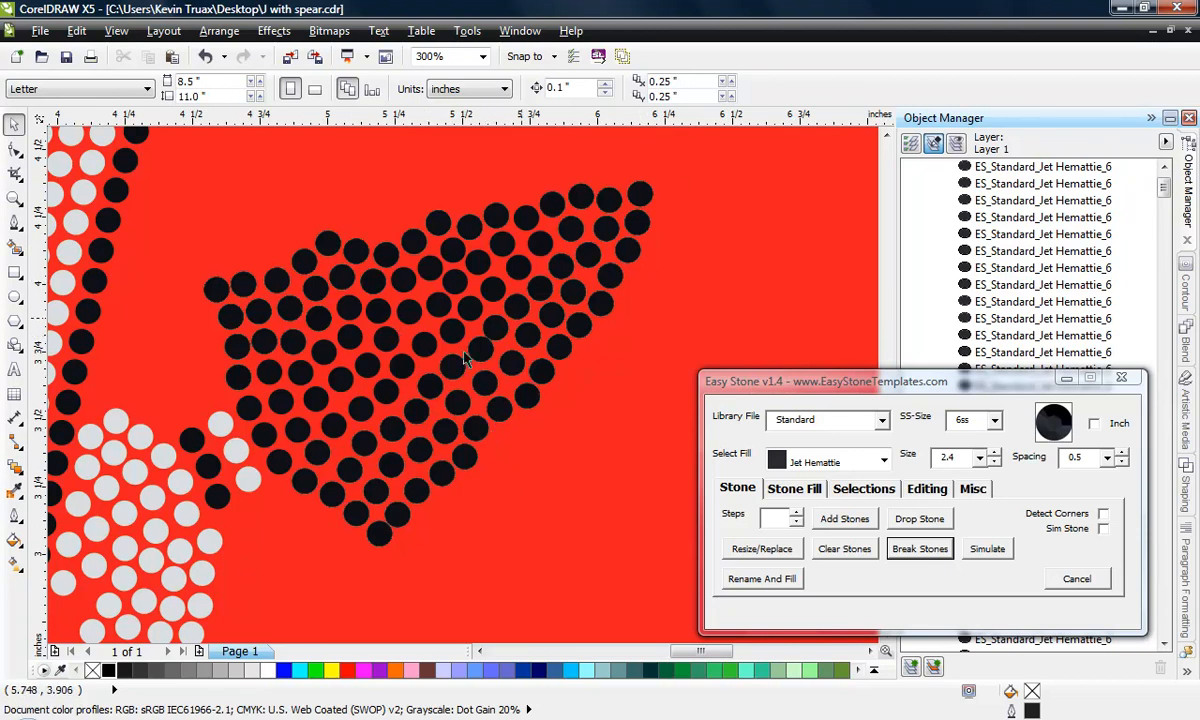
Step: Change eight inner fill stones at the spearhead's lower point to Crystal, renaming and filling them together
{"action": "left_click", "coordinate": [296, 426]}
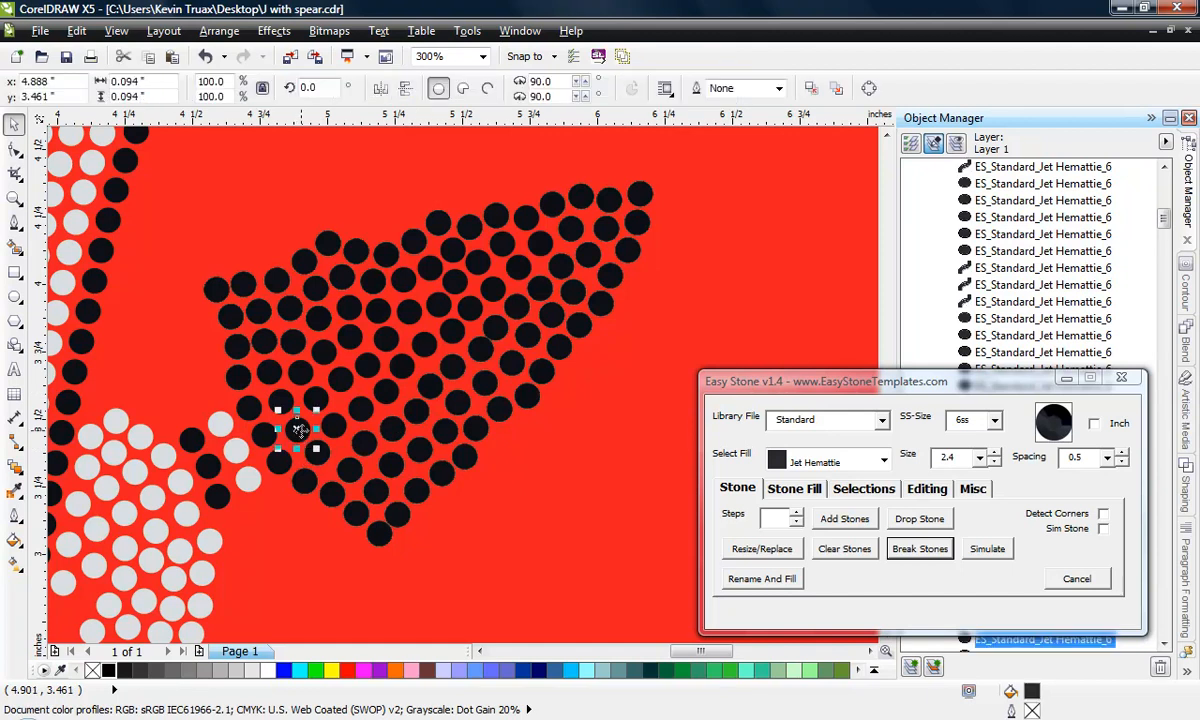
{"action": "left_click", "coordinate": [862, 452]}
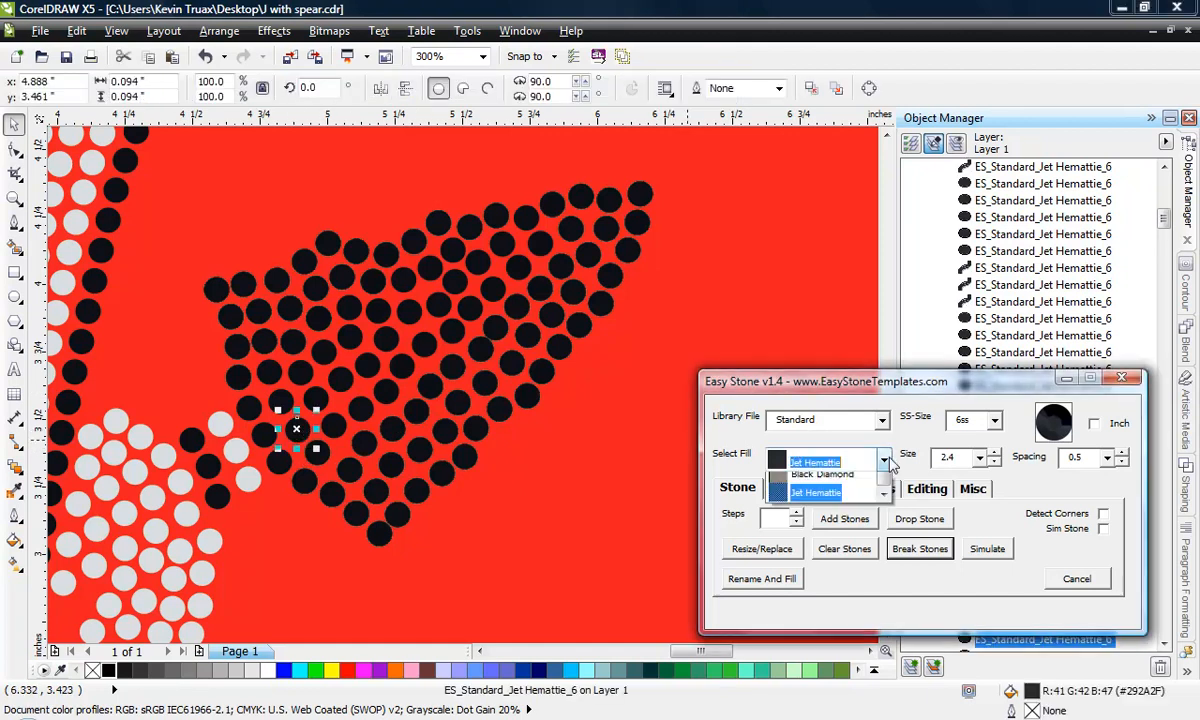
{"action": "scroll", "coordinate": [826, 494], "scroll_direction": "up", "scroll_amount": 5}
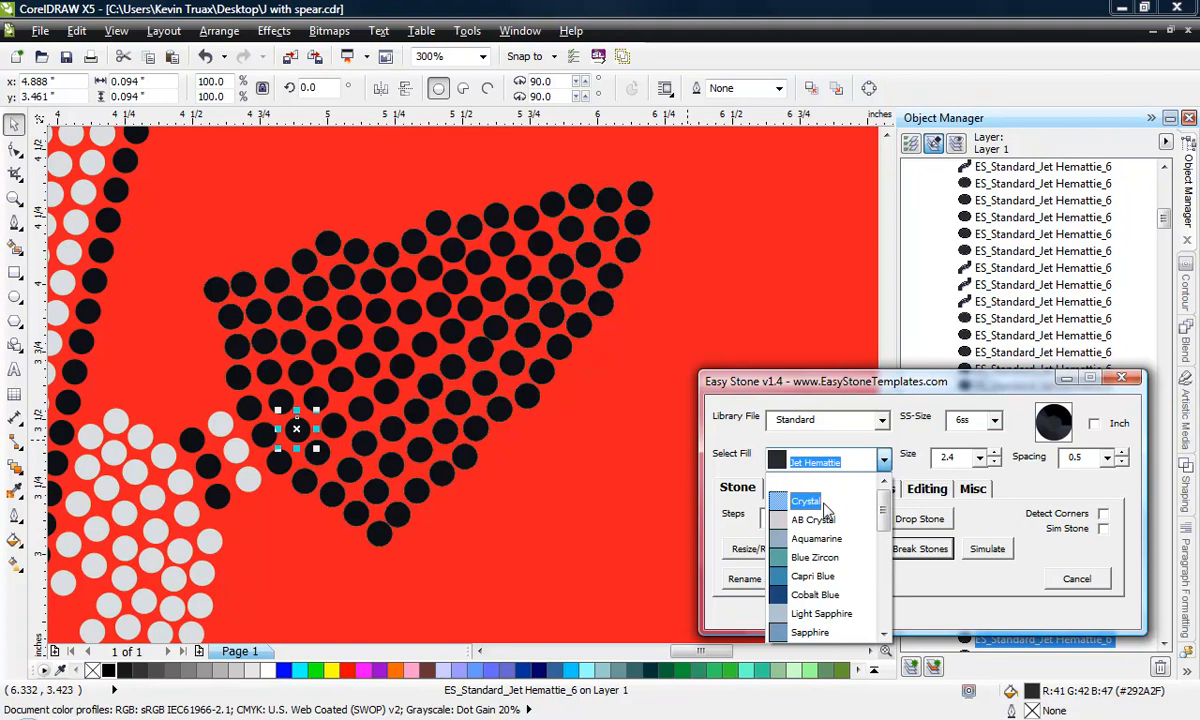
{"action": "left_click", "coordinate": [822, 500]}
{"action": "left_click", "coordinate": [332, 450], "text": "shift"}
{"action": "left_click", "coordinate": [357, 467], "text": "shift"}
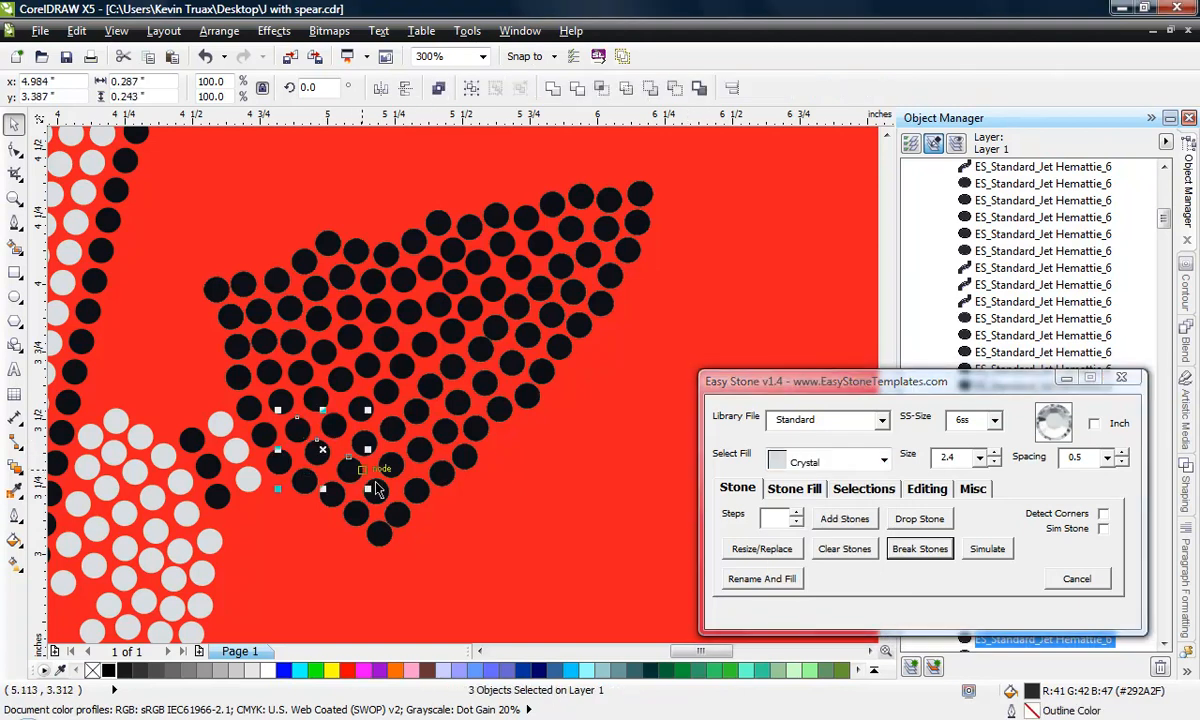
{"action": "left_click", "coordinate": [378, 490], "text": "shift"}
{"action": "left_click", "coordinate": [422, 453], "text": "shift"}
{"action": "left_click", "coordinate": [389, 430], "text": "shift"}
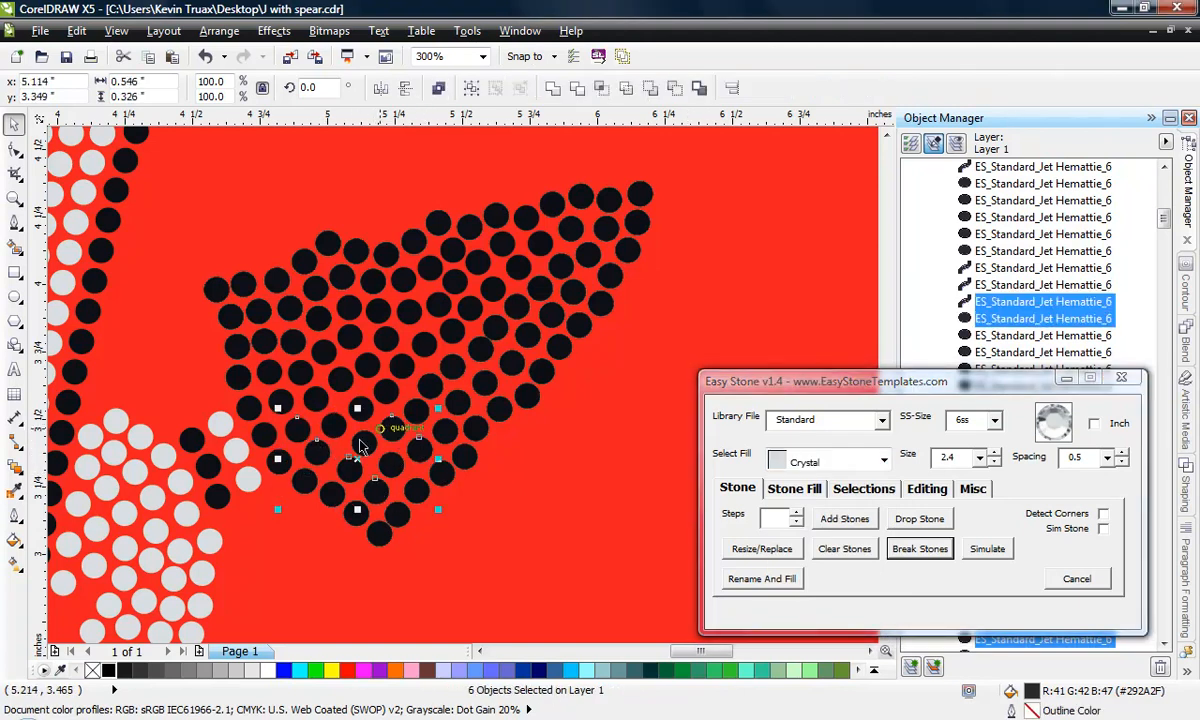
{"action": "left_click", "coordinate": [363, 438], "text": "shift"}
{"action": "left_click", "coordinate": [333, 423], "text": "shift"}
{"action": "left_click", "coordinate": [742, 577]}
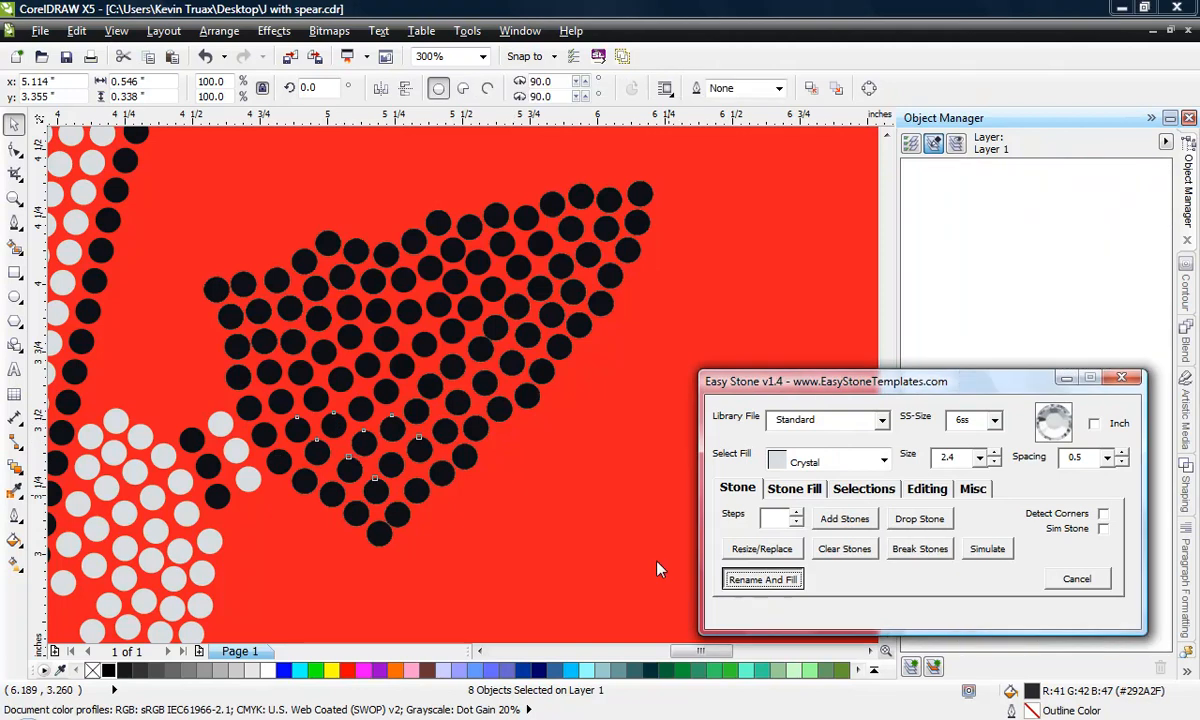
Step: Change the leftover stone at the spearhead's lower point and the nine-stone diagonal row running towards the tip to Crystal
{"action": "left_click", "coordinate": [392, 470]}
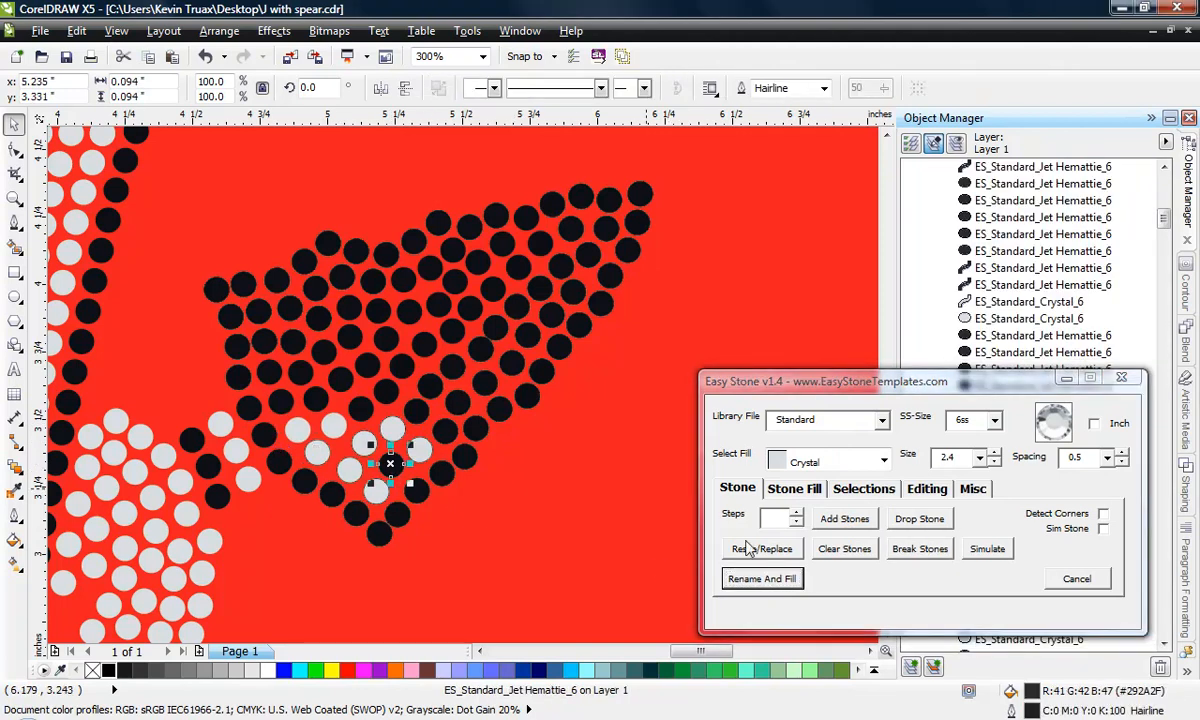
{"action": "left_click", "coordinate": [754, 583]}
{"action": "left_click", "coordinate": [359, 404]}
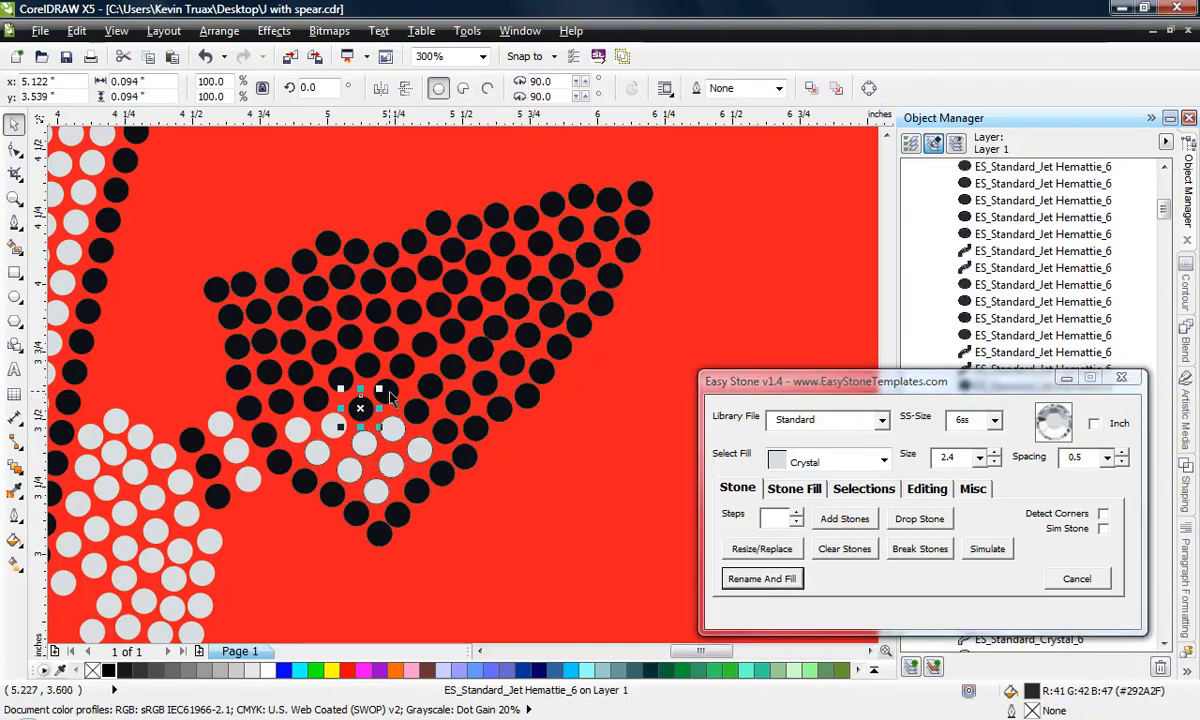
{"action": "left_click", "coordinate": [388, 389], "text": "shift"}
{"action": "left_click", "coordinate": [400, 328], "text": "shift"}
{"action": "left_click", "coordinate": [445, 320], "text": "shift"}
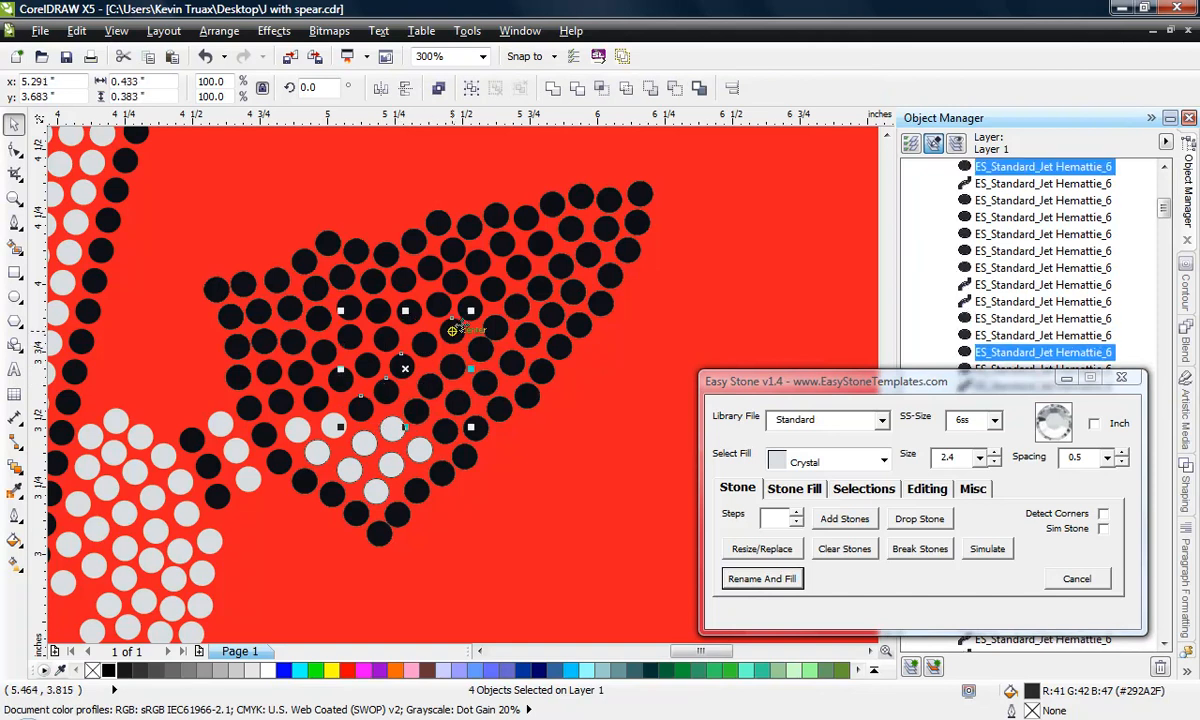
{"action": "left_click", "coordinate": [500, 330], "text": "shift"}
{"action": "left_click", "coordinate": [518, 280], "text": "shift"}
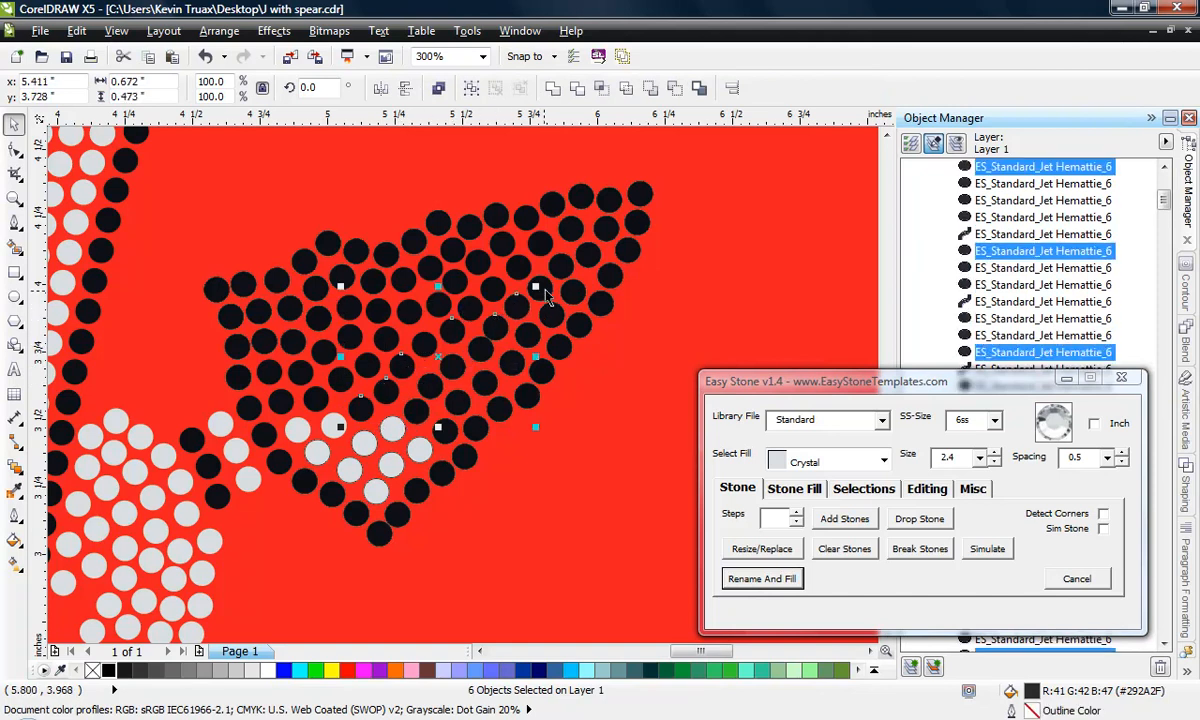
{"action": "left_click", "coordinate": [540, 262], "text": "shift"}
{"action": "left_click", "coordinate": [575, 258], "text": "shift"}
{"action": "left_click", "coordinate": [605, 230], "text": "shift"}
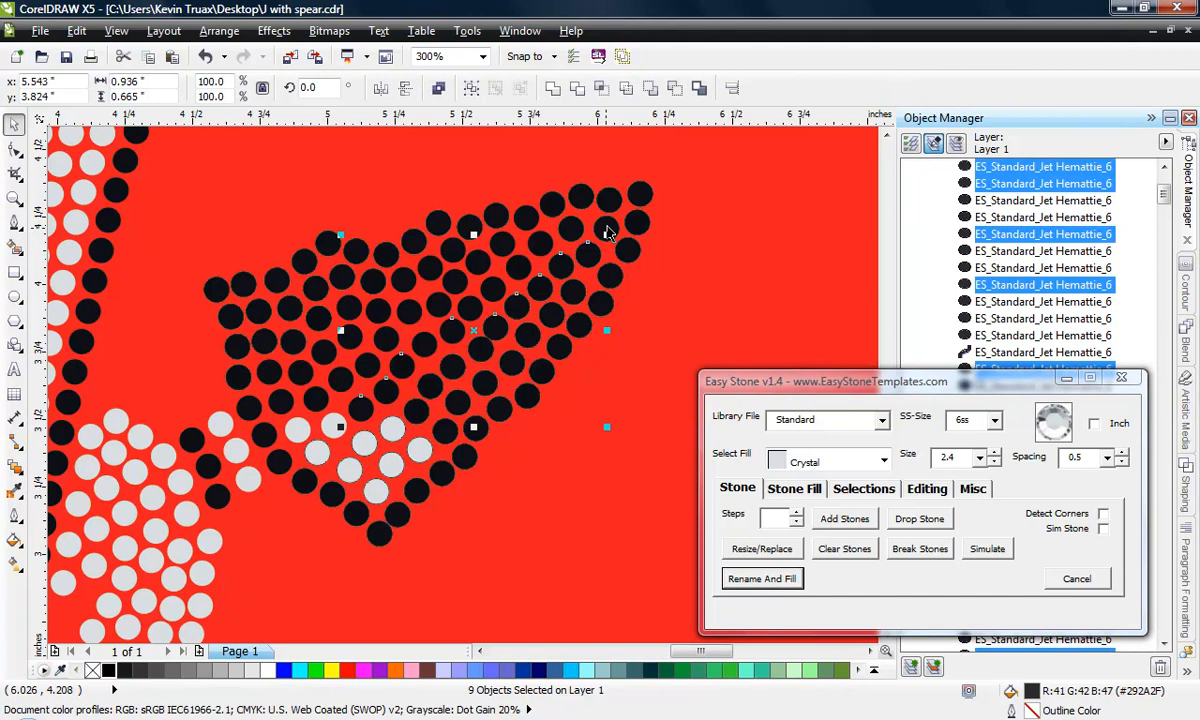
{"action": "left_click", "coordinate": [795, 580]}
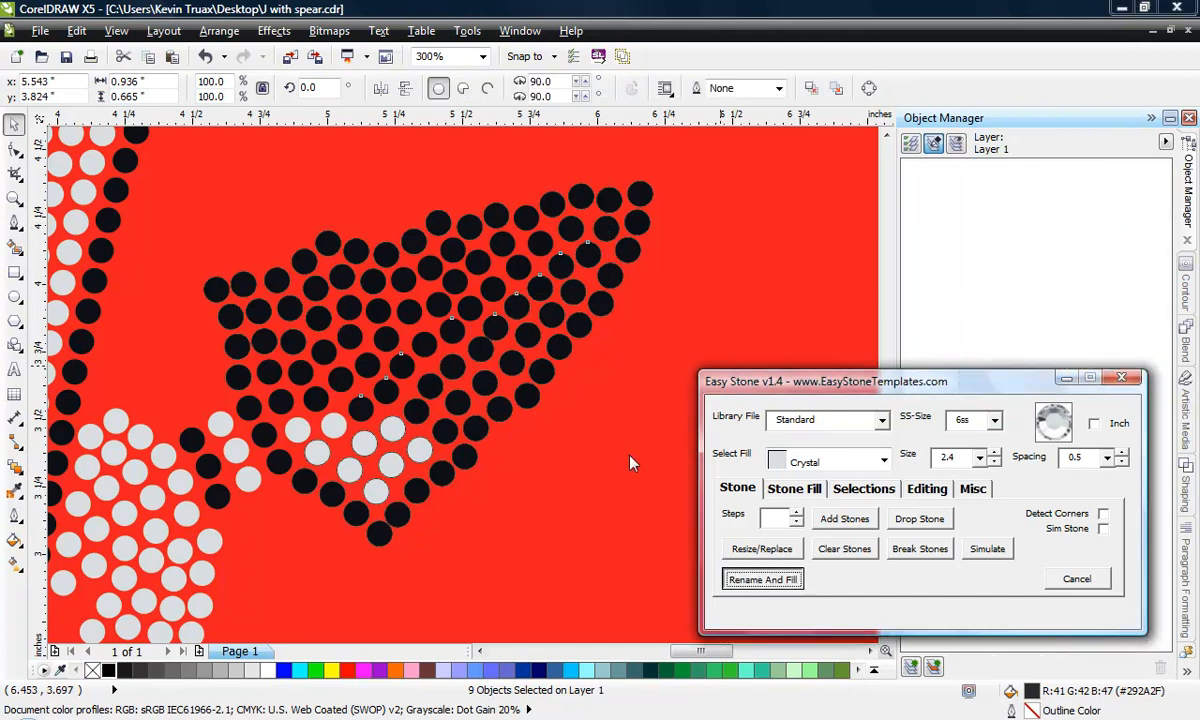
{"action": "left_click", "coordinate": [585, 426]}
Step: Change the twelve inner stones between the Crystal diagonal and the spearhead's lower edge, plus the one in the diagonal's gap, to Crystal
{"action": "left_click", "coordinate": [425, 352]}
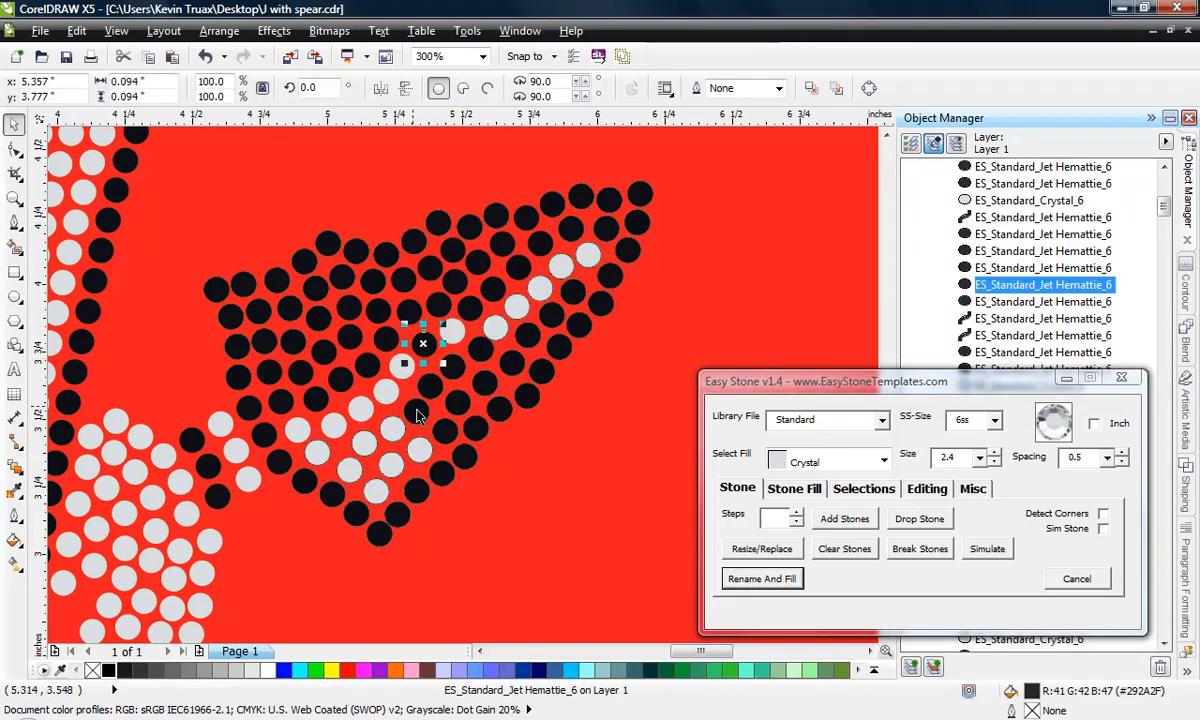
{"action": "left_click", "coordinate": [418, 408], "text": "shift"}
{"action": "left_click", "coordinate": [458, 376], "text": "shift"}
{"action": "left_click", "coordinate": [490, 335], "text": "shift"}
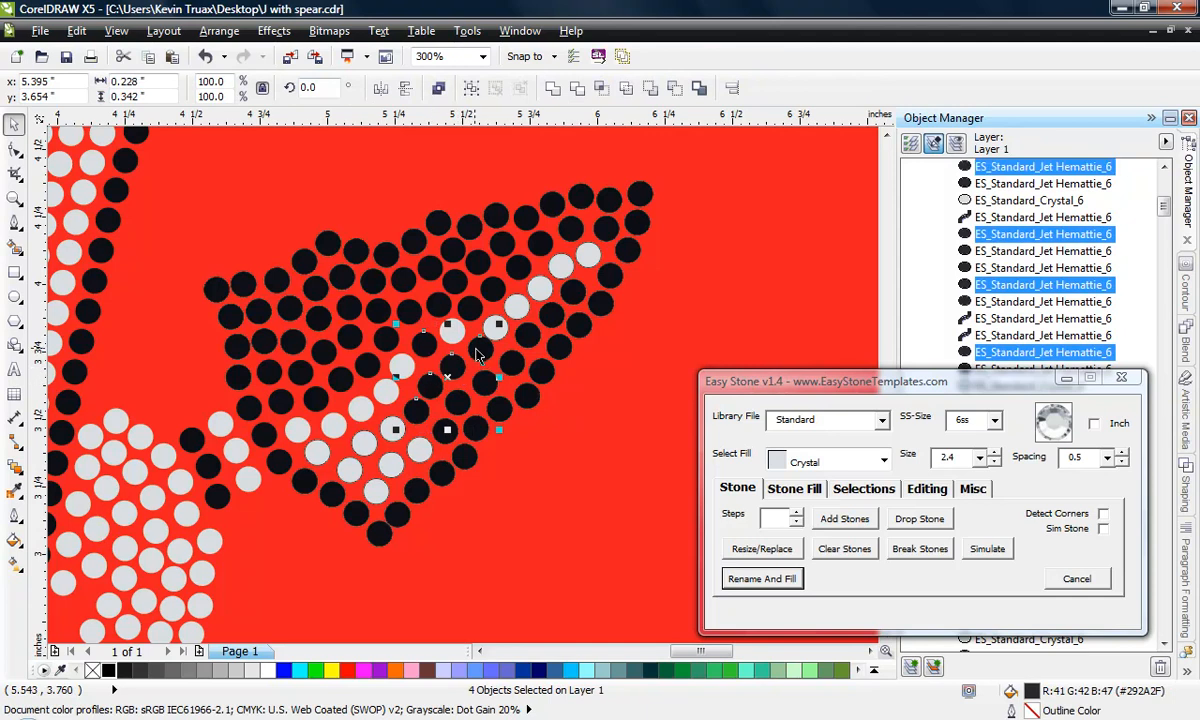
{"action": "left_click", "coordinate": [563, 296], "text": "shift"}
{"action": "left_click", "coordinate": [575, 290], "text": "shift"}
{"action": "left_click", "coordinate": [528, 304], "text": "shift"}
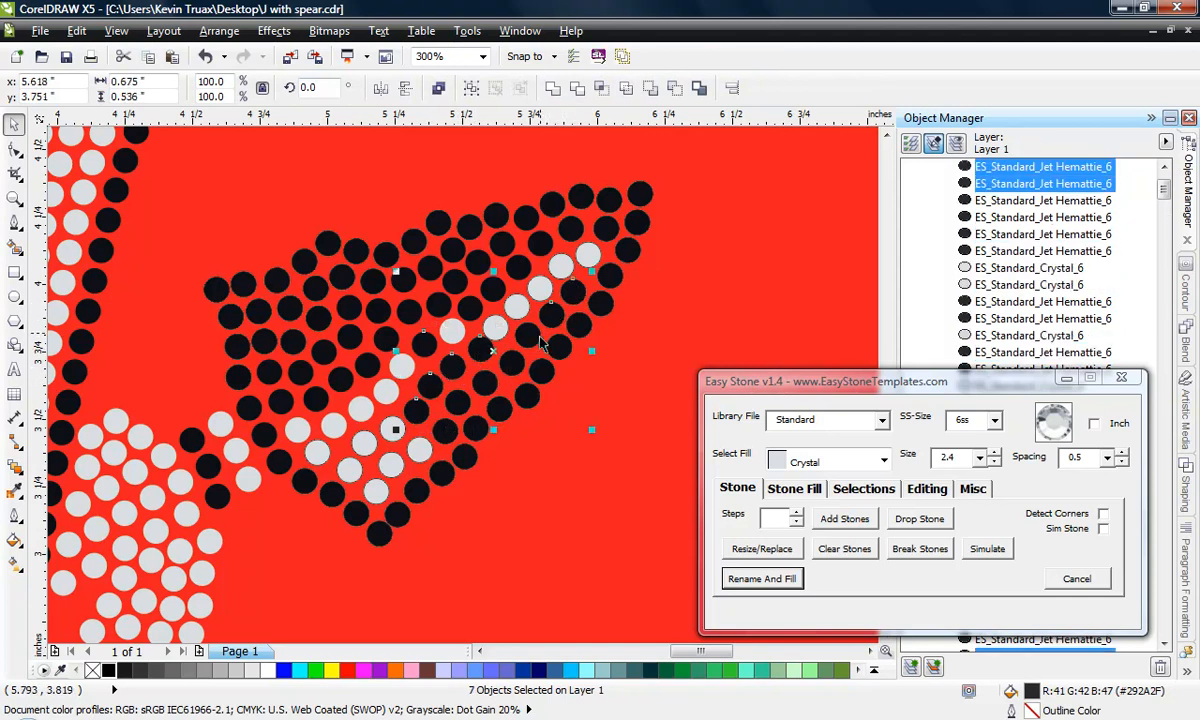
{"action": "left_click", "coordinate": [514, 365], "text": "shift"}
{"action": "left_click", "coordinate": [488, 386], "text": "shift"}
{"action": "left_click", "coordinate": [457, 403], "text": "shift"}
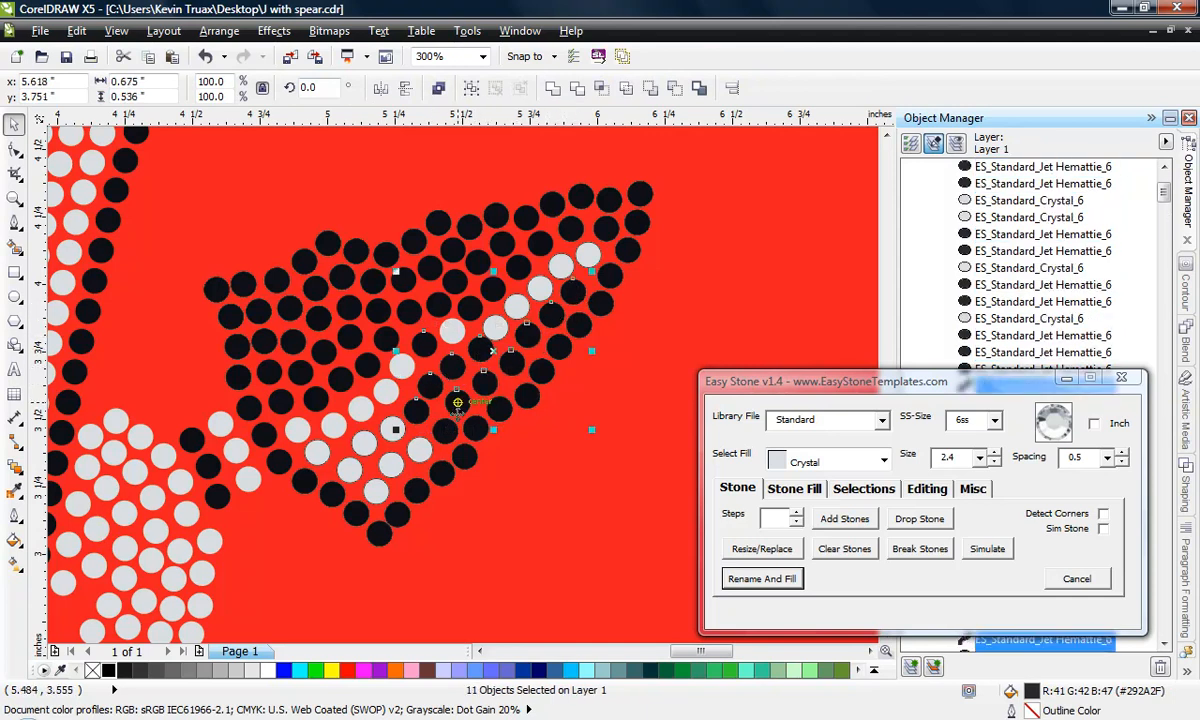
{"action": "left_click", "coordinate": [447, 426], "text": "shift"}
{"action": "left_click", "coordinate": [787, 578]}
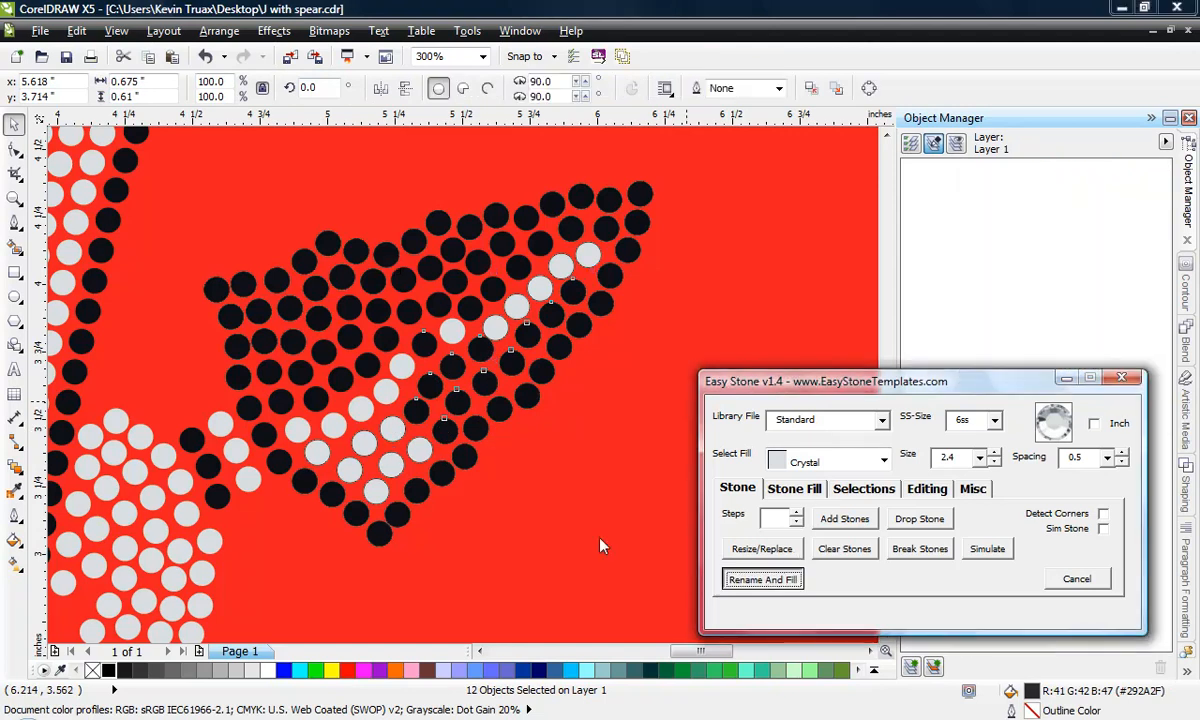
Step: Change two stones beside the middle of the Crystal diagonal and the innermost one at the spear tip to Crystal
{"action": "left_click", "coordinate": [468, 307]}
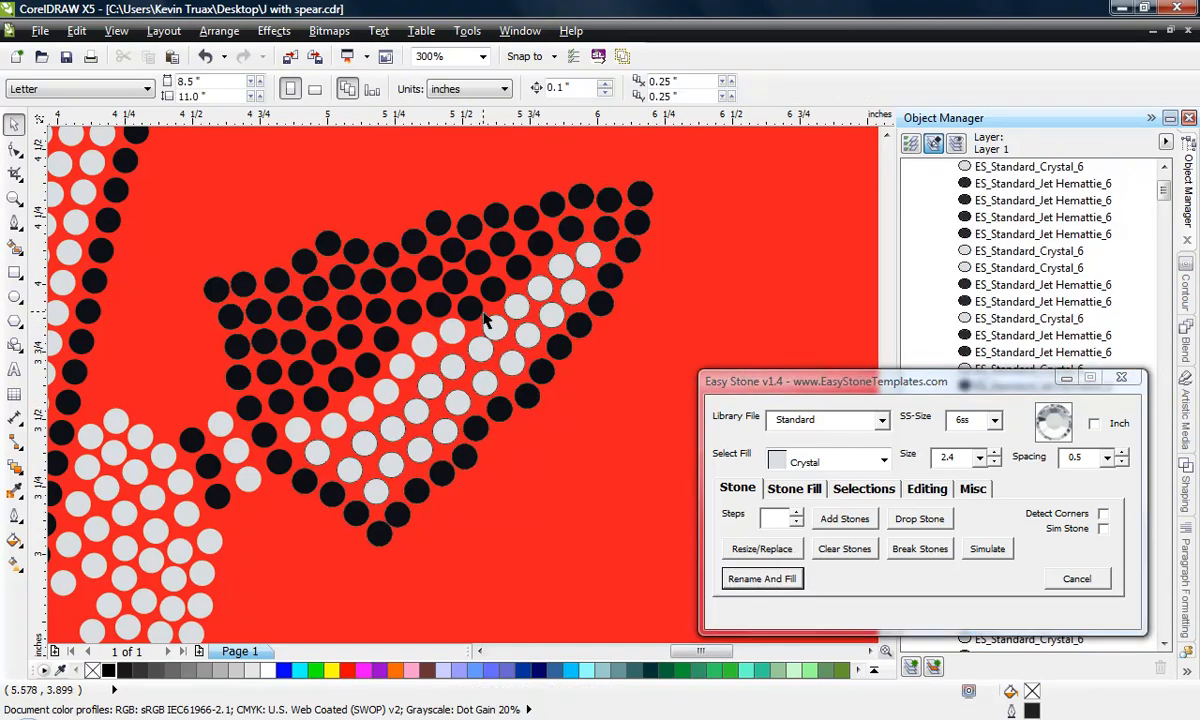
{"action": "left_click", "coordinate": [790, 578]}
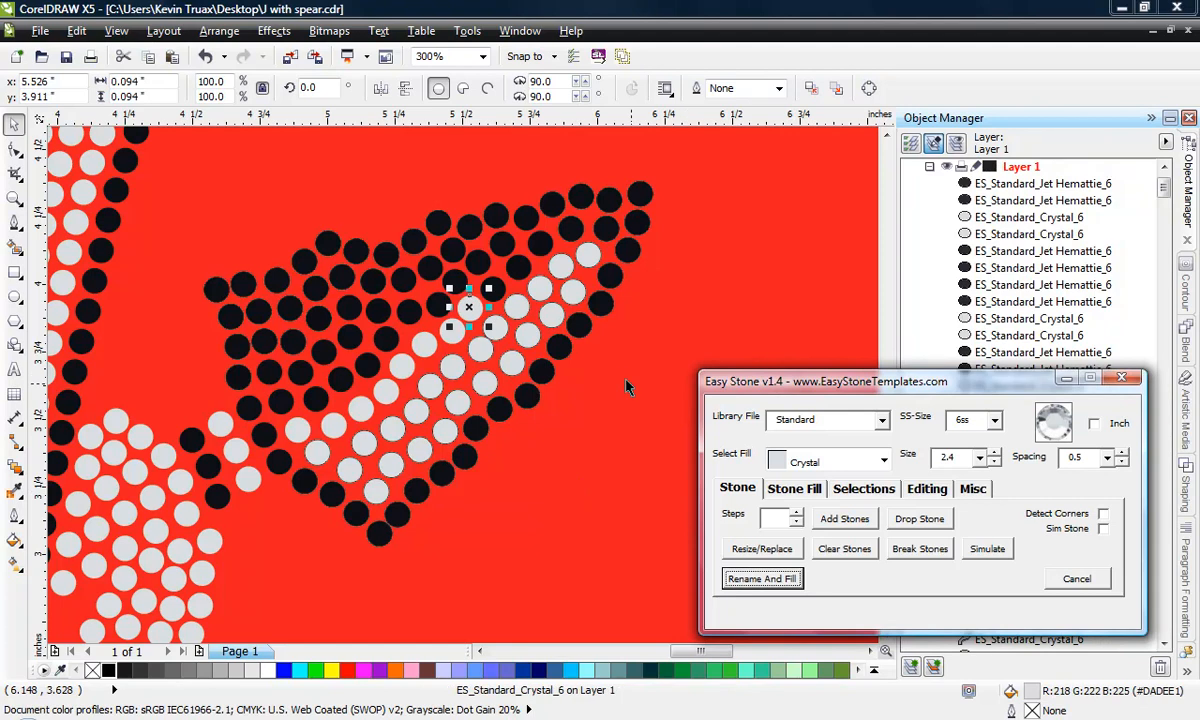
{"action": "left_click", "coordinate": [604, 228]}
{"action": "left_click", "coordinate": [765, 578]}
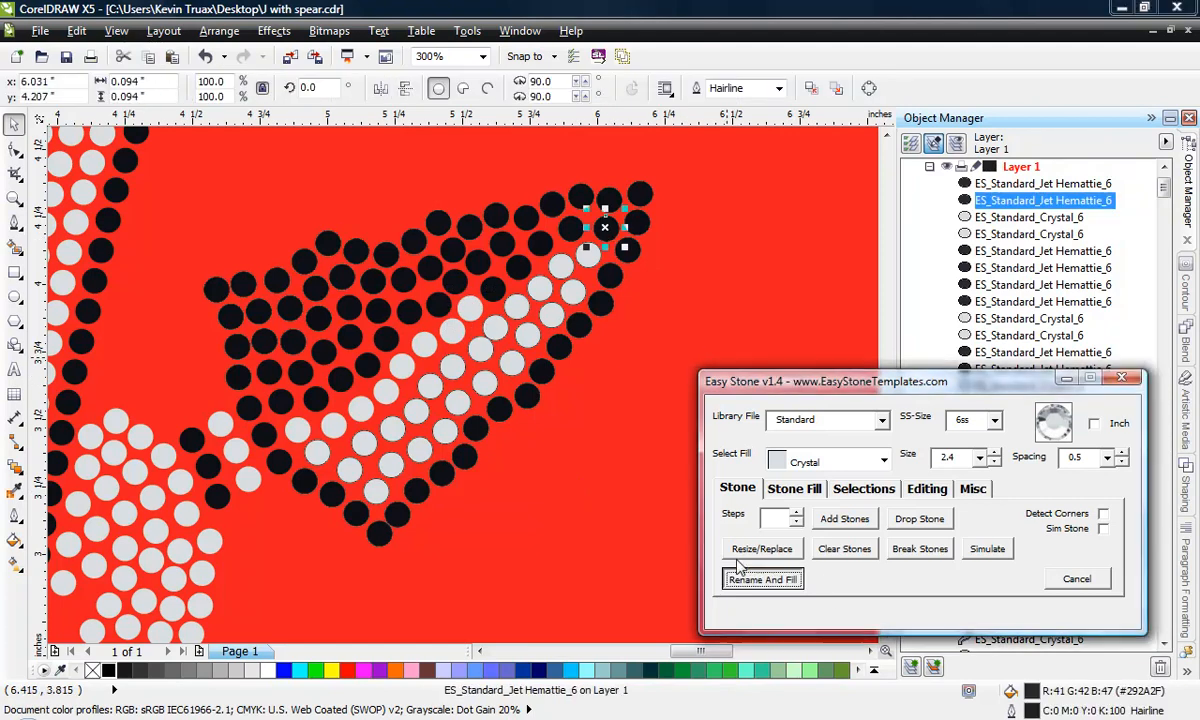
{"action": "scroll", "coordinate": [635, 405], "scroll_direction": "down", "scroll_amount": 2}
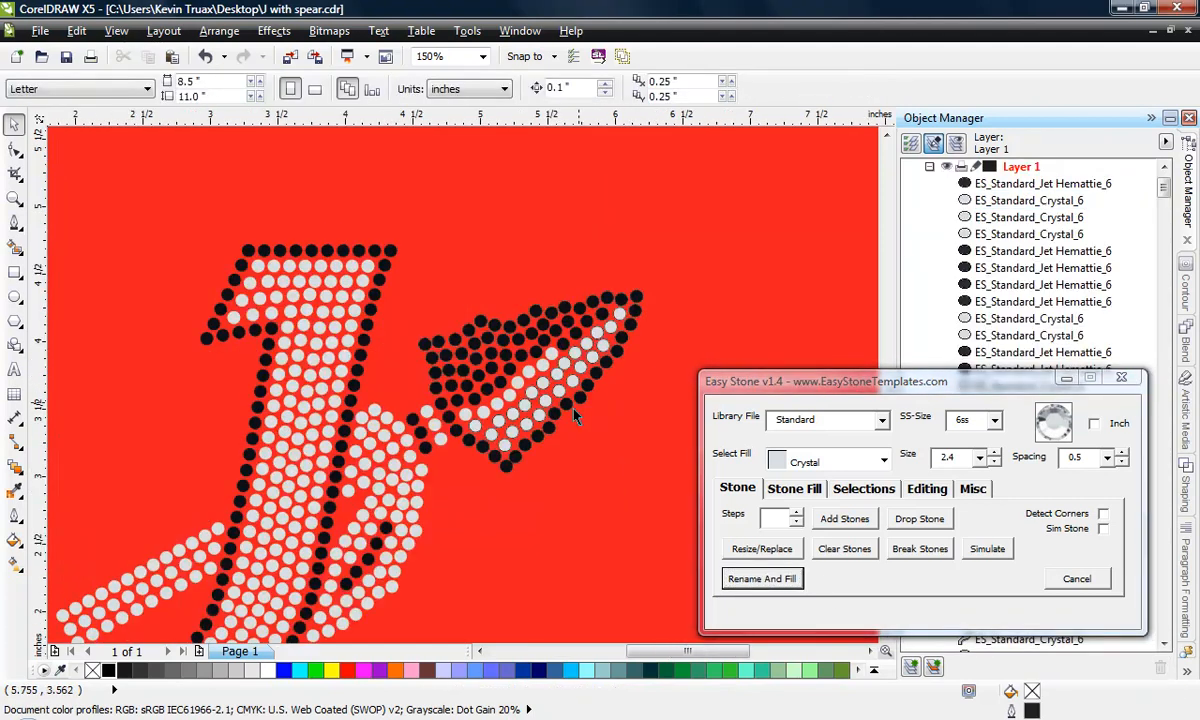
{"action": "scroll", "coordinate": [570, 366], "scroll_direction": "up", "scroll_amount": 2}
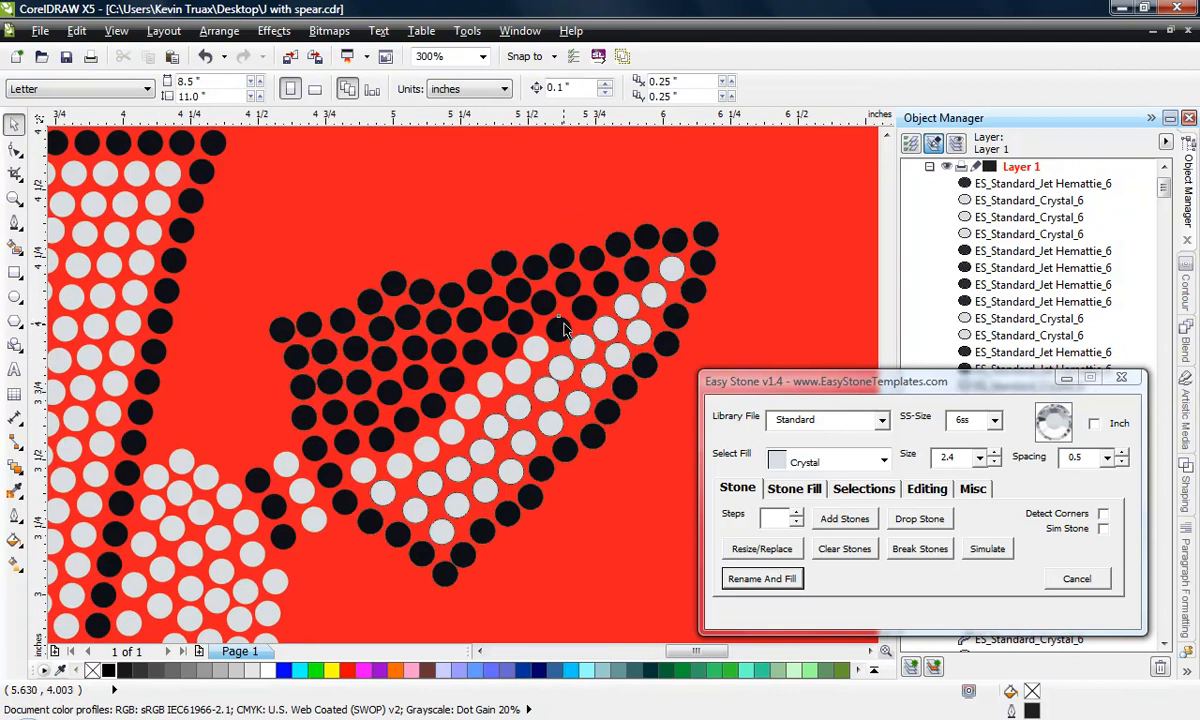
{"action": "left_click", "coordinate": [558, 328]}
{"action": "left_click", "coordinate": [660, 588]}
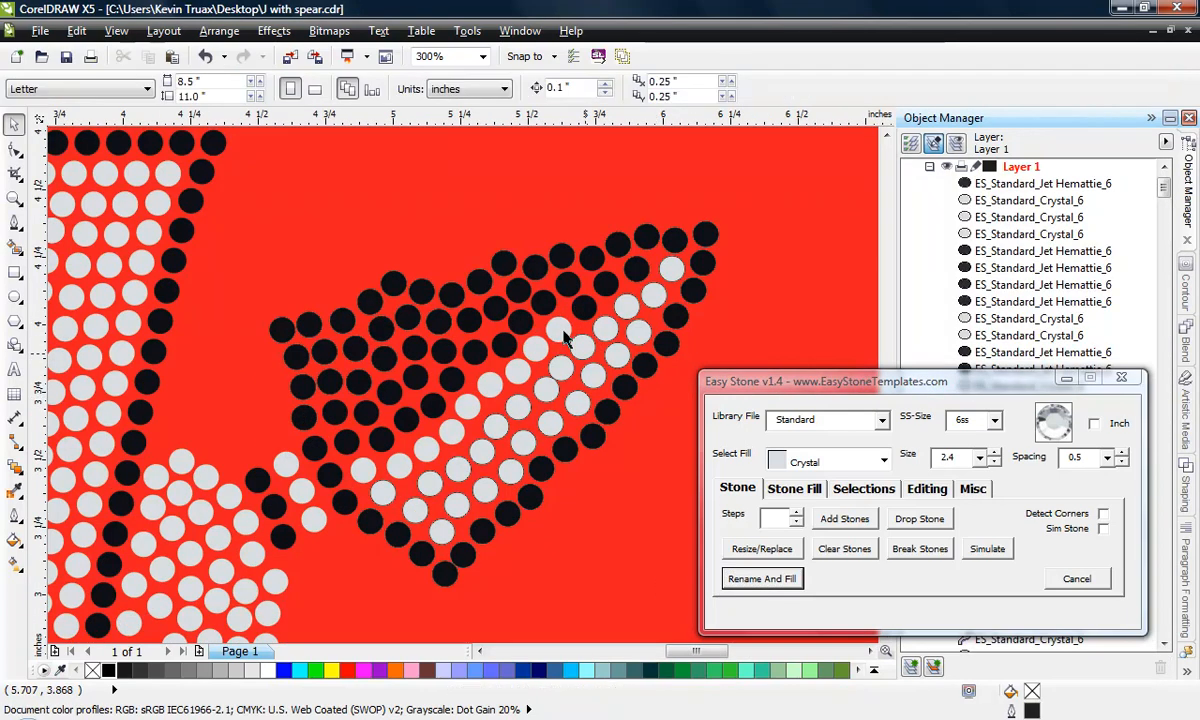
Step: Review the whole J with spear, selecting all its stones to check the total count
{"action": "scroll", "coordinate": [538, 303], "scroll_direction": "down", "scroll_amount": 2}
{"action": "scroll", "coordinate": [547, 220], "scroll_direction": "up", "scroll_amount": 2}
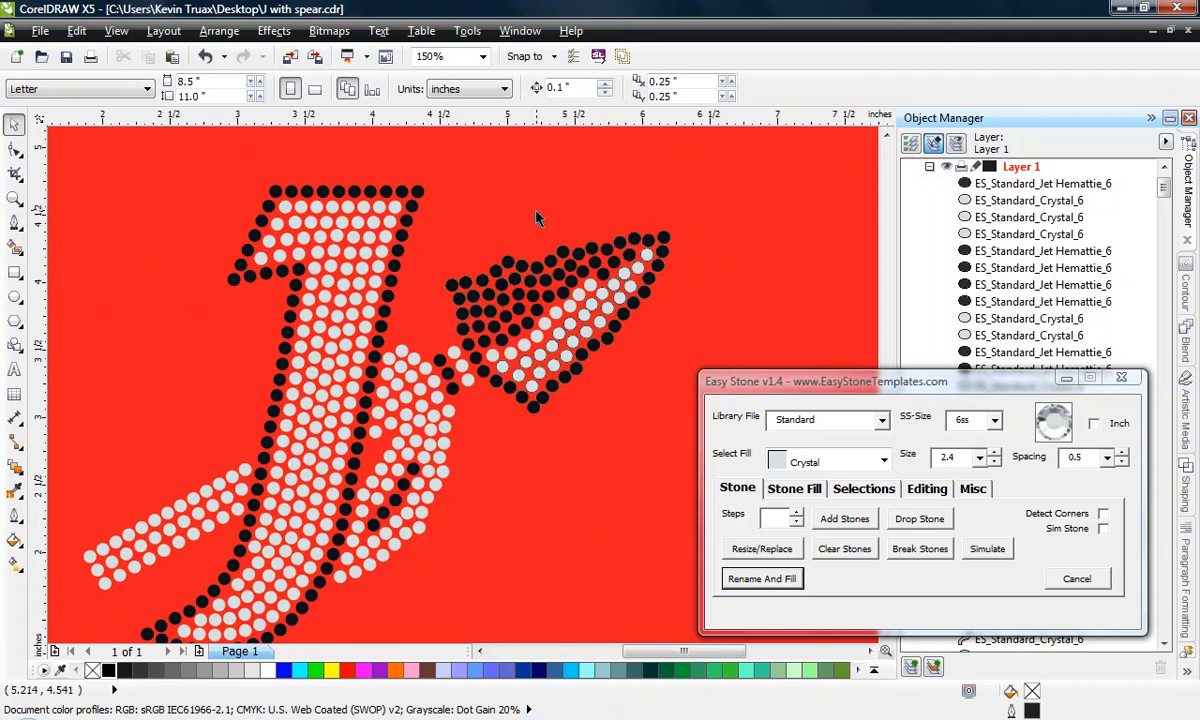
{"action": "scroll", "coordinate": [537, 222], "scroll_direction": "down", "scroll_amount": 1}
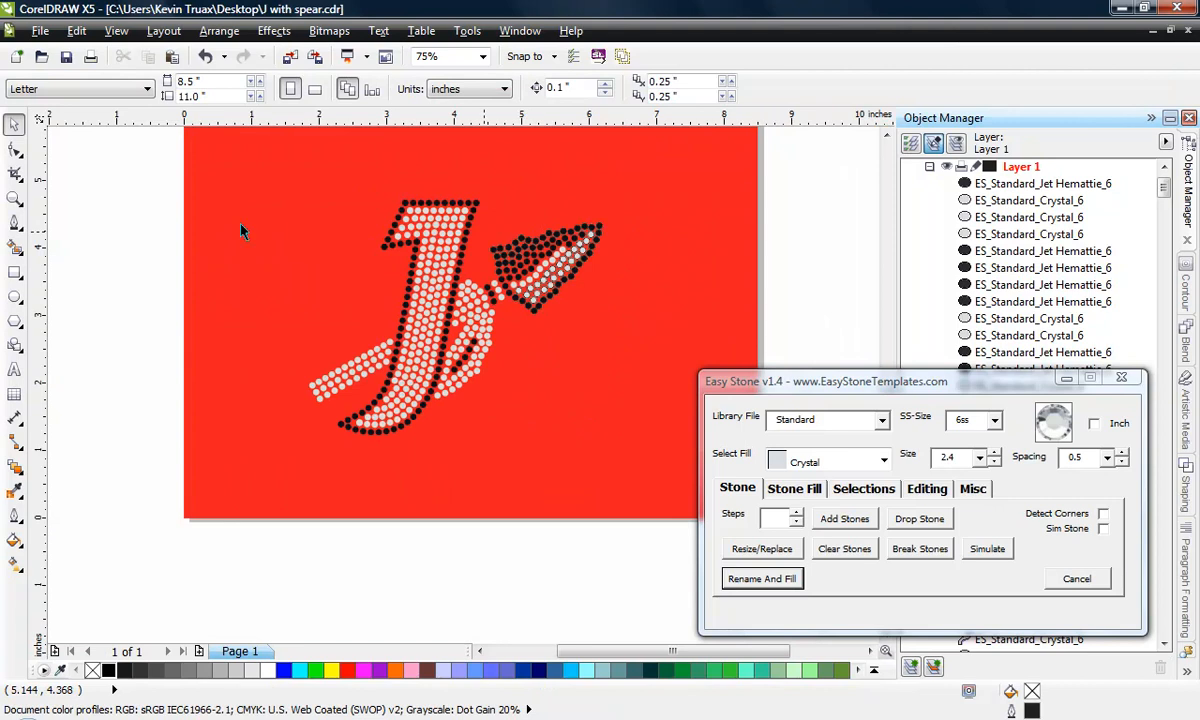
{"action": "left_click_drag", "start_coordinate": [386, 273], "coordinate": [634, 470]}
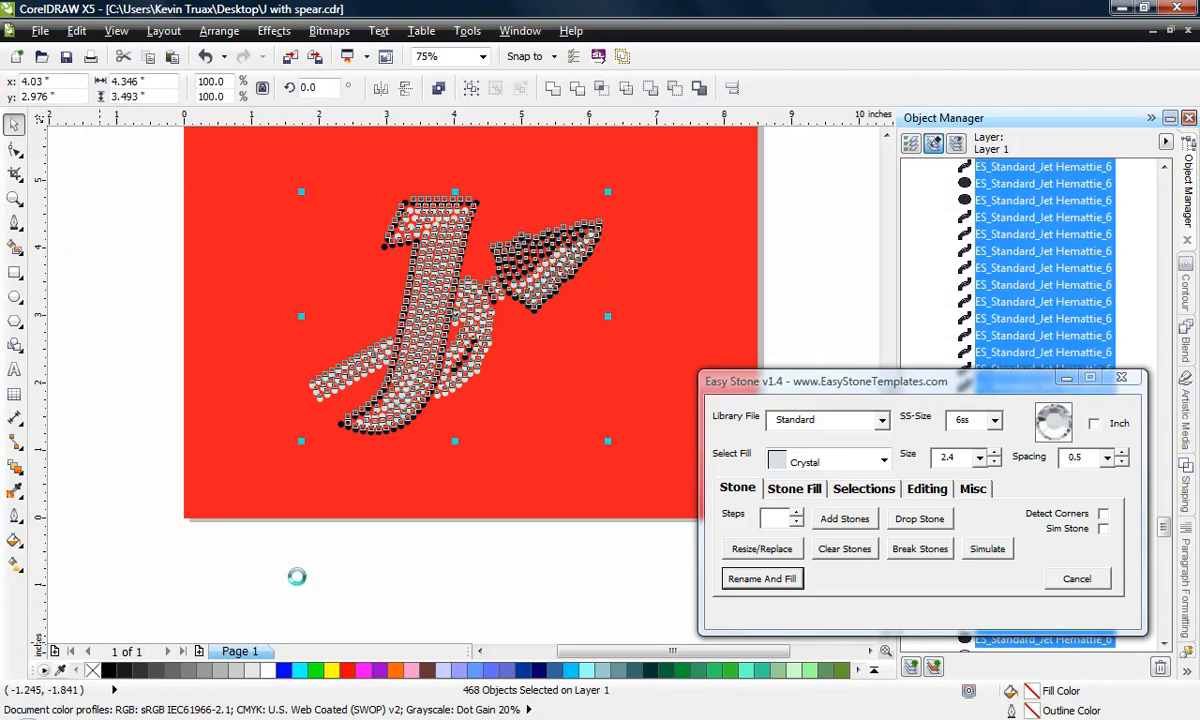
{"action": "left_click", "coordinate": [338, 571]}
{"action": "scroll", "coordinate": [540, 462], "scroll_direction": "up", "scroll_amount": 1}
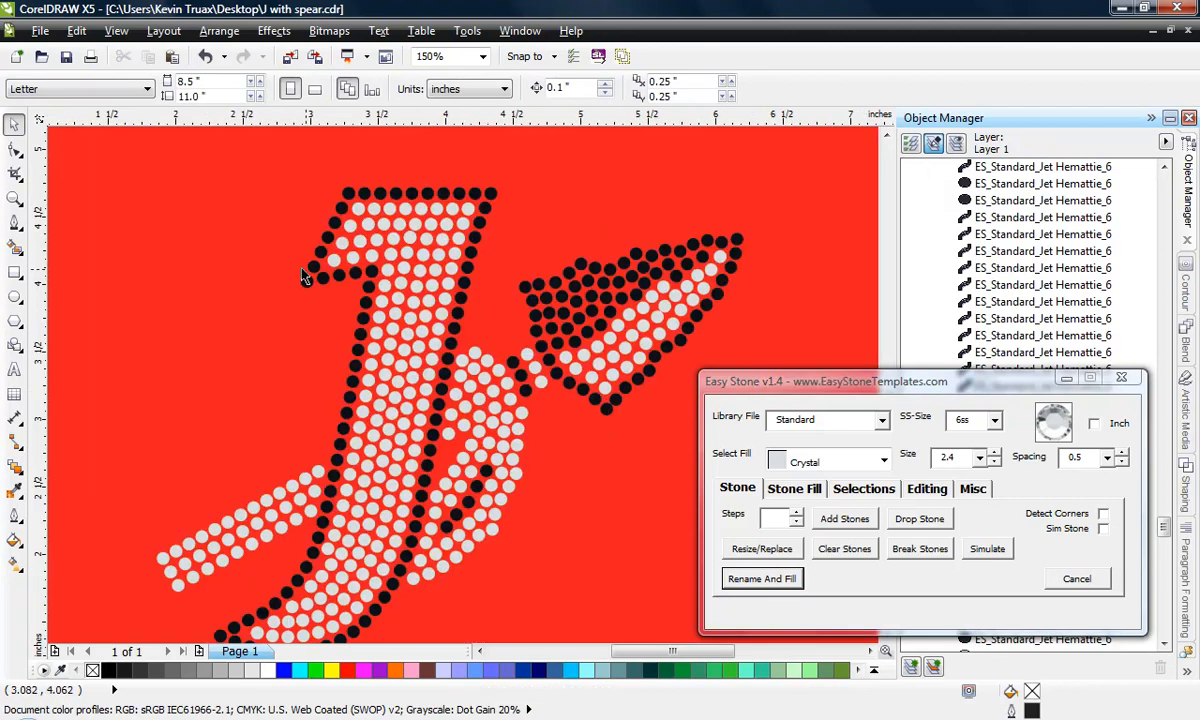
Step: Switch to Wireframe view and nudge the spearhead fill stone that touches its upper neighbour clear of it
{"action": "scroll", "coordinate": [305, 277], "scroll_direction": "down", "scroll_amount": 1}
{"action": "left_click", "coordinate": [117, 33]}
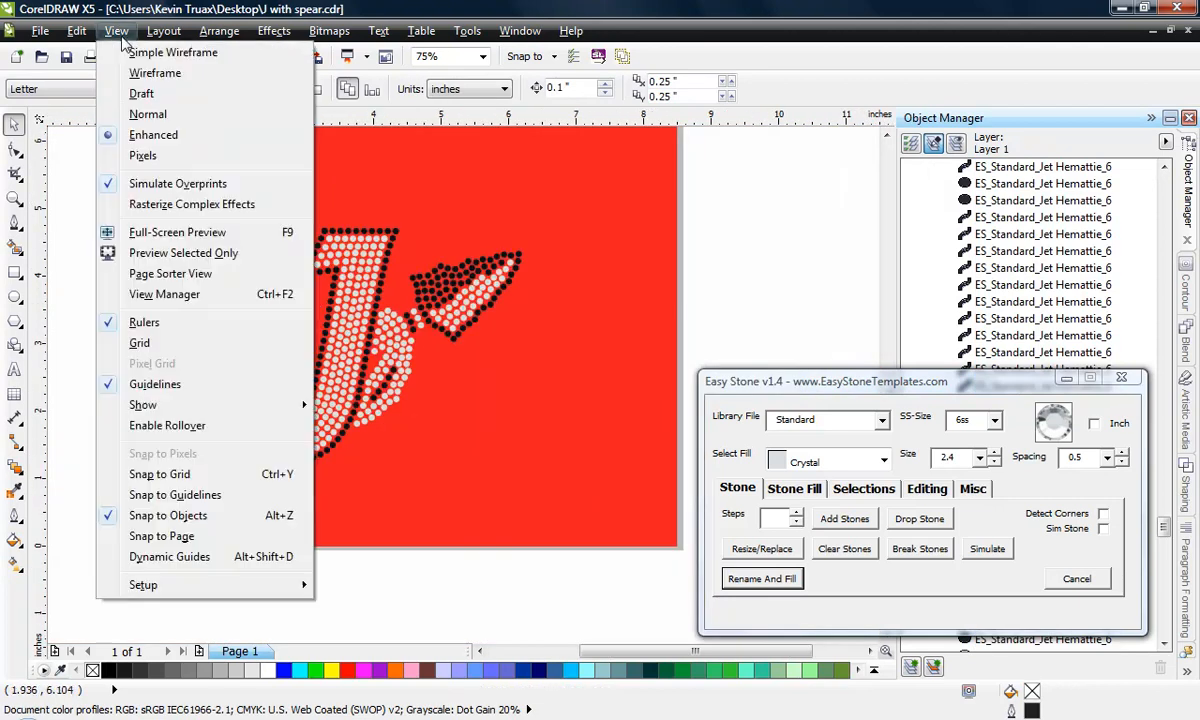
{"action": "left_click", "coordinate": [150, 74]}
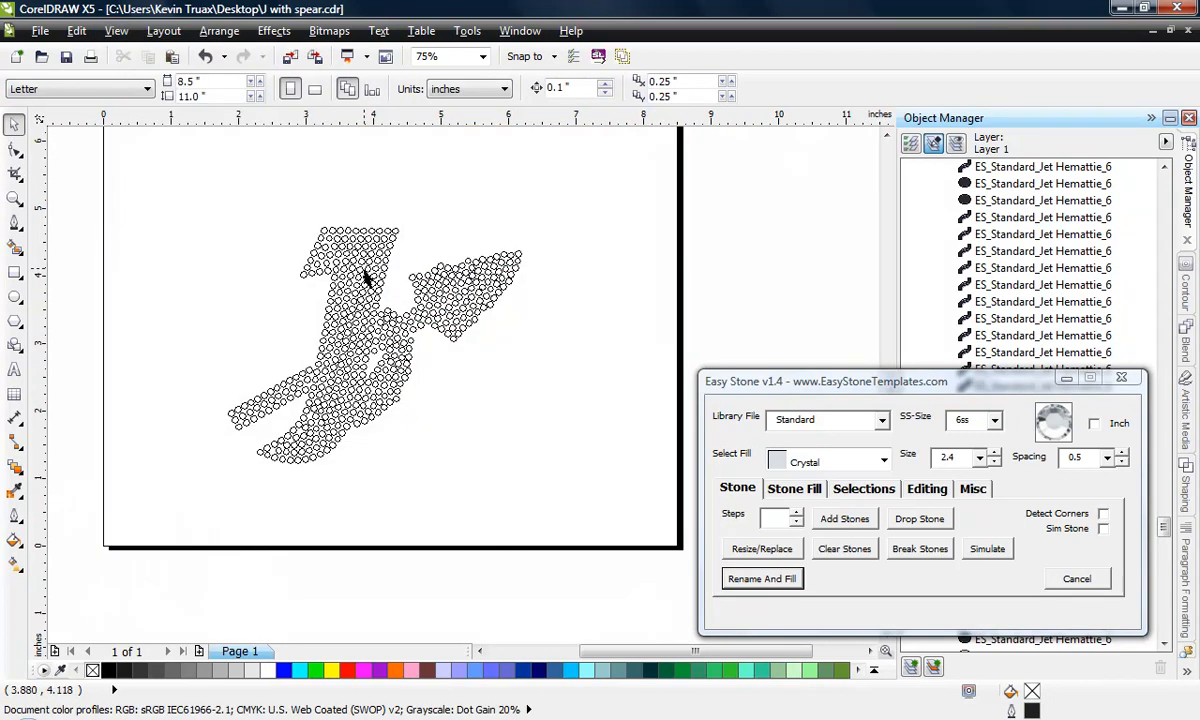
{"action": "scroll", "coordinate": [385, 314], "scroll_direction": "up", "scroll_amount": 1}
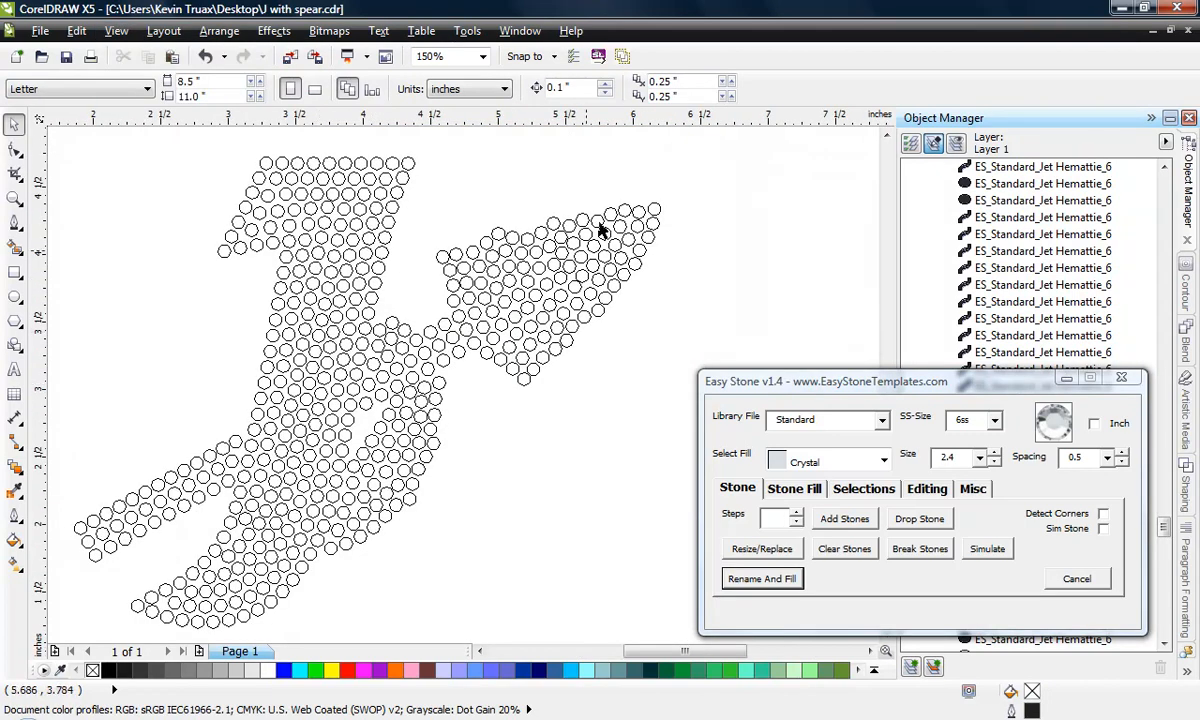
{"action": "scroll", "coordinate": [562, 270], "scroll_direction": "up", "scroll_amount": 4}
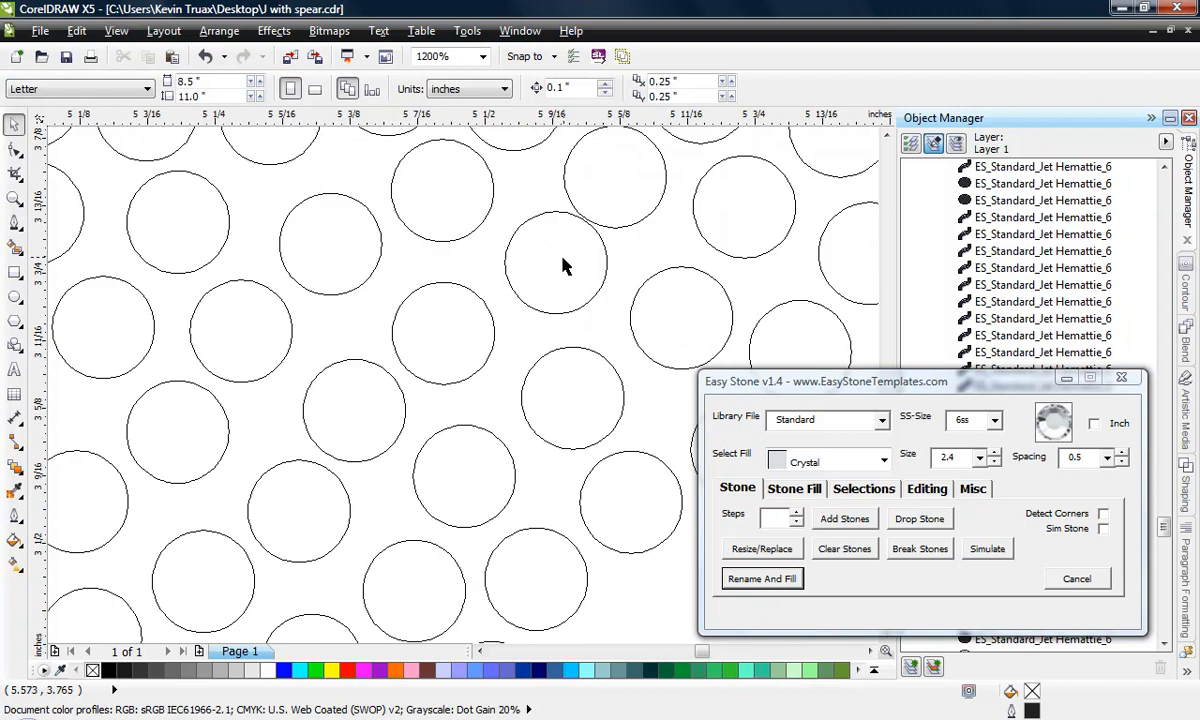
{"action": "left_click", "coordinate": [560, 268]}
{"action": "scroll", "coordinate": [592, 285], "scroll_direction": "down", "scroll_amount": 3}
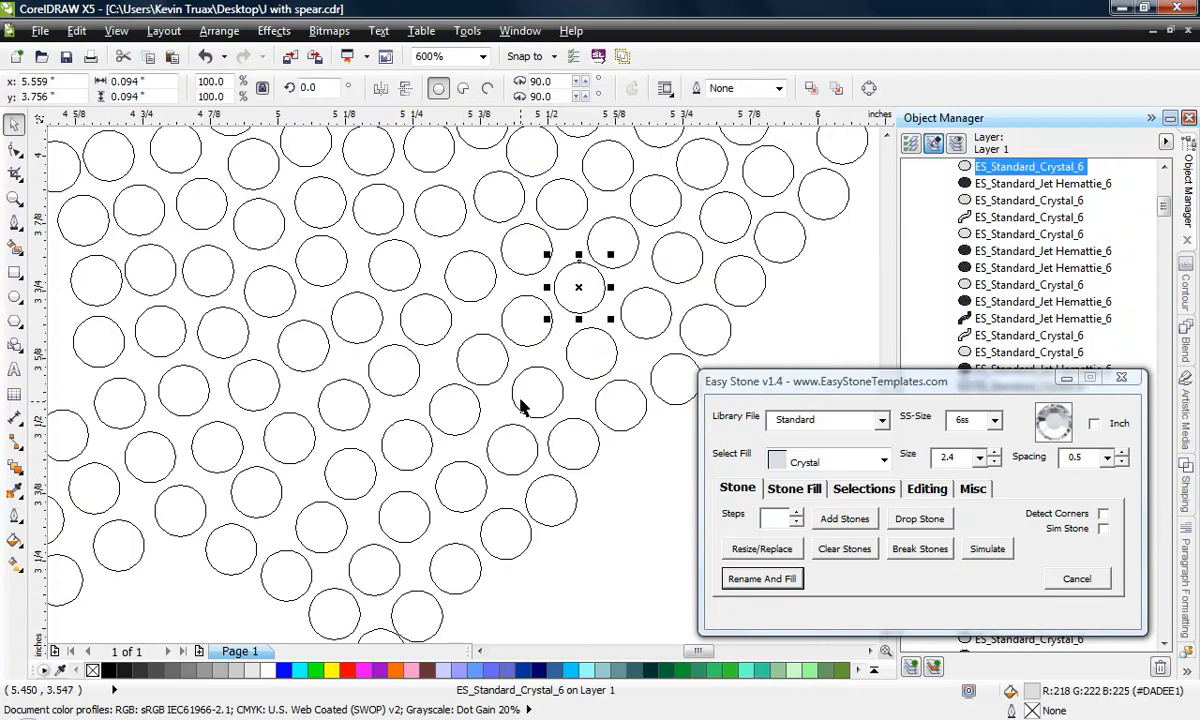
Step: Check the spearhead outlines for touching stones and nudge the stone at its lower point down, clear of its neighbours
{"action": "scroll", "coordinate": [598, 272], "scroll_direction": "up", "scroll_amount": 1}
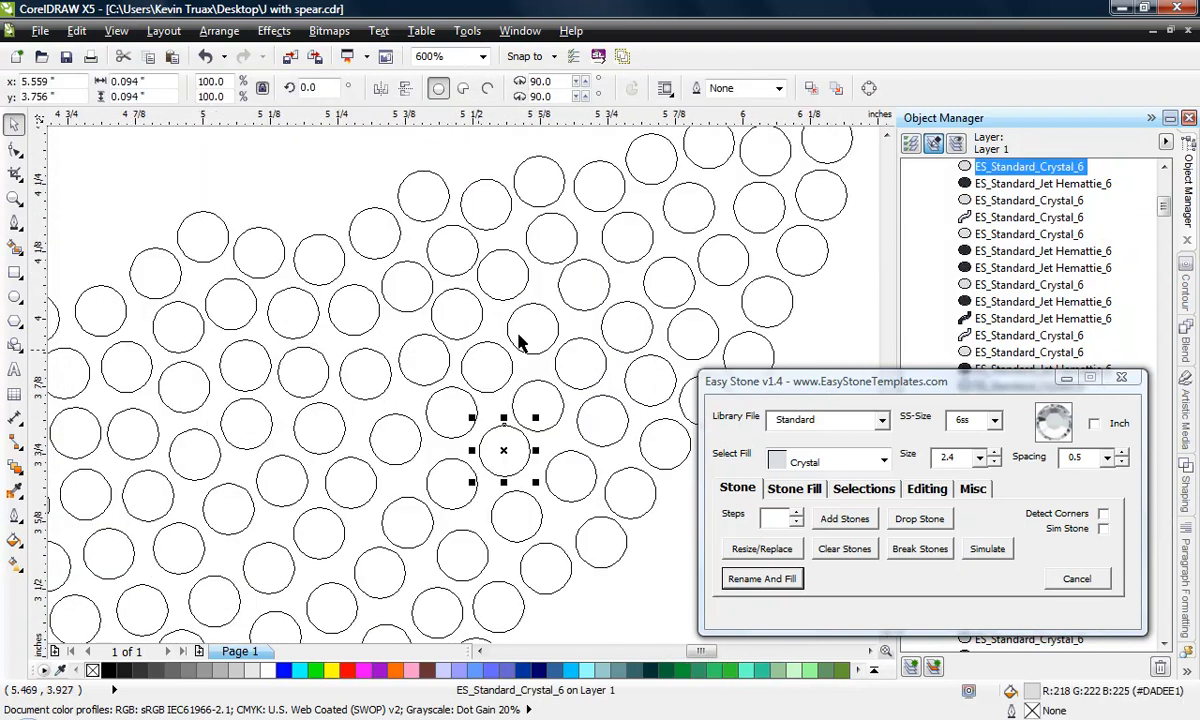
{"action": "scroll", "coordinate": [678, 281], "scroll_direction": "down", "scroll_amount": 1}
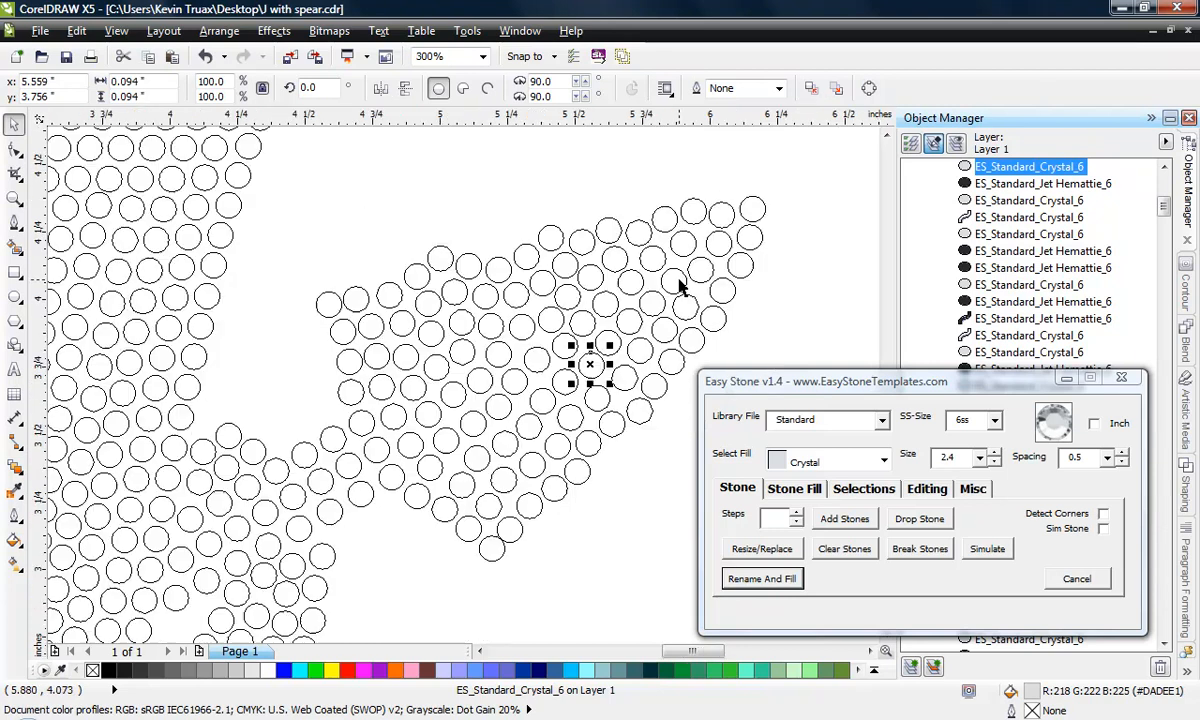
{"action": "scroll", "coordinate": [461, 568], "scroll_direction": "up", "scroll_amount": 1}
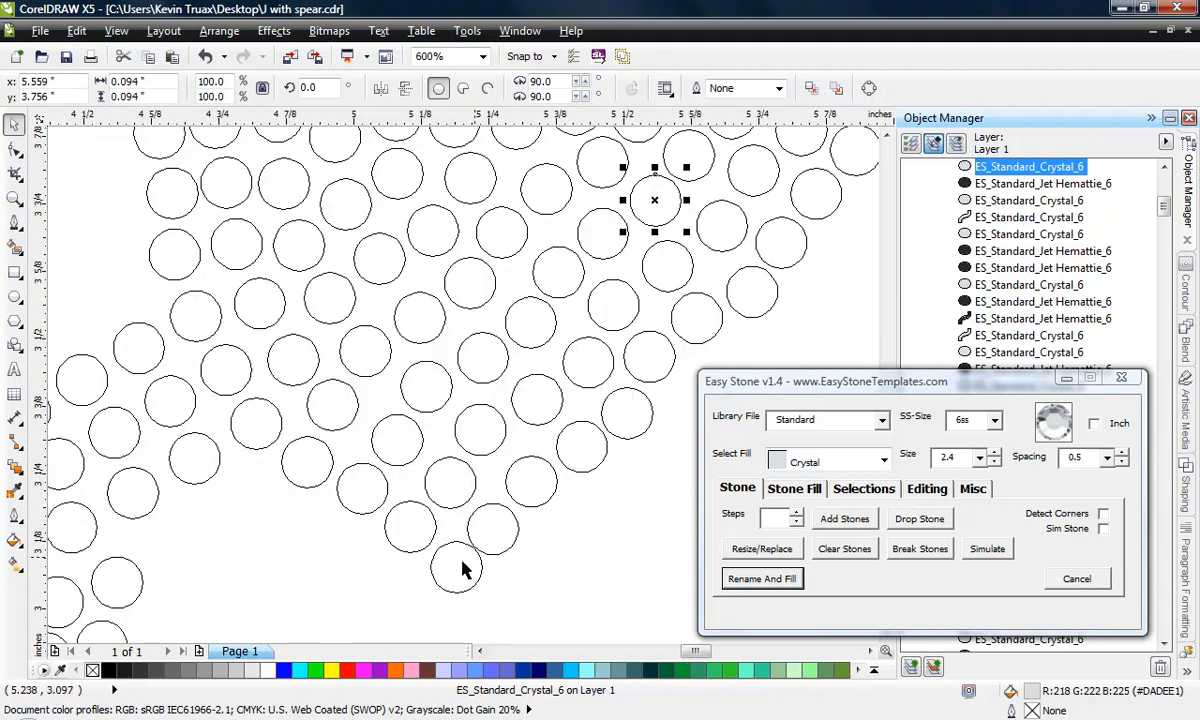
{"action": "scroll", "coordinate": [461, 584], "scroll_direction": "up", "scroll_amount": 1}
{"action": "left_click", "coordinate": [447, 590]}
{"action": "scroll", "coordinate": [595, 435], "scroll_direction": "down", "scroll_amount": 1}
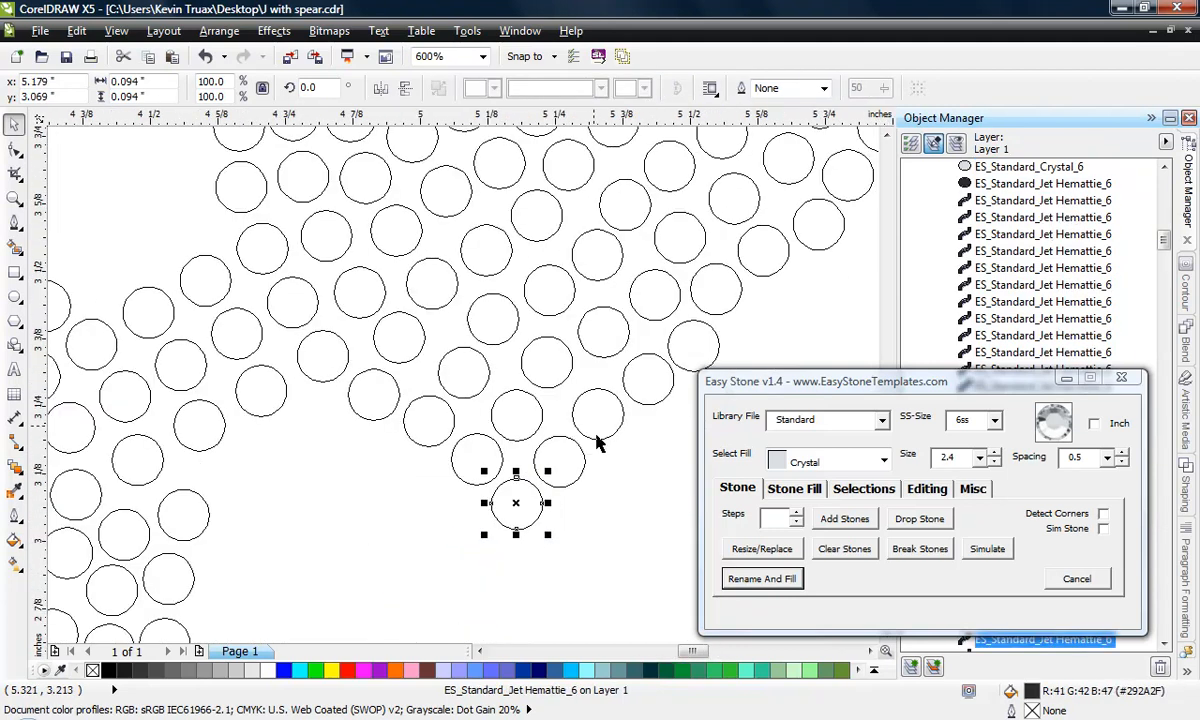
Step: Move the crowded stone on the outer edge of the curved band beside the J slightly up to even its gaps
{"action": "scroll", "coordinate": [550, 330], "scroll_direction": "down", "scroll_amount": 1}
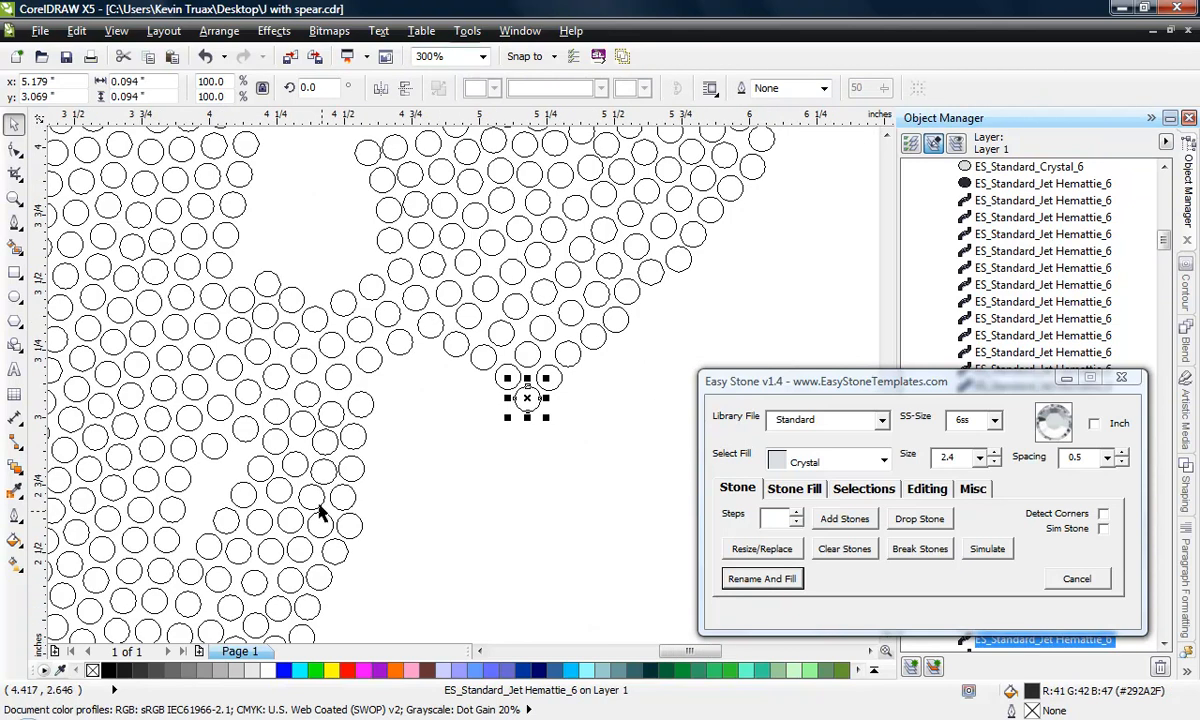
{"action": "scroll", "coordinate": [367, 469], "scroll_direction": "up", "scroll_amount": 3}
{"action": "left_click_drag", "start_coordinate": [417, 422], "coordinate": [430, 403]}
{"action": "scroll", "coordinate": [536, 379], "scroll_direction": "down", "scroll_amount": 2}
{"action": "scroll", "coordinate": [609, 313], "scroll_direction": "down", "scroll_amount": 1}
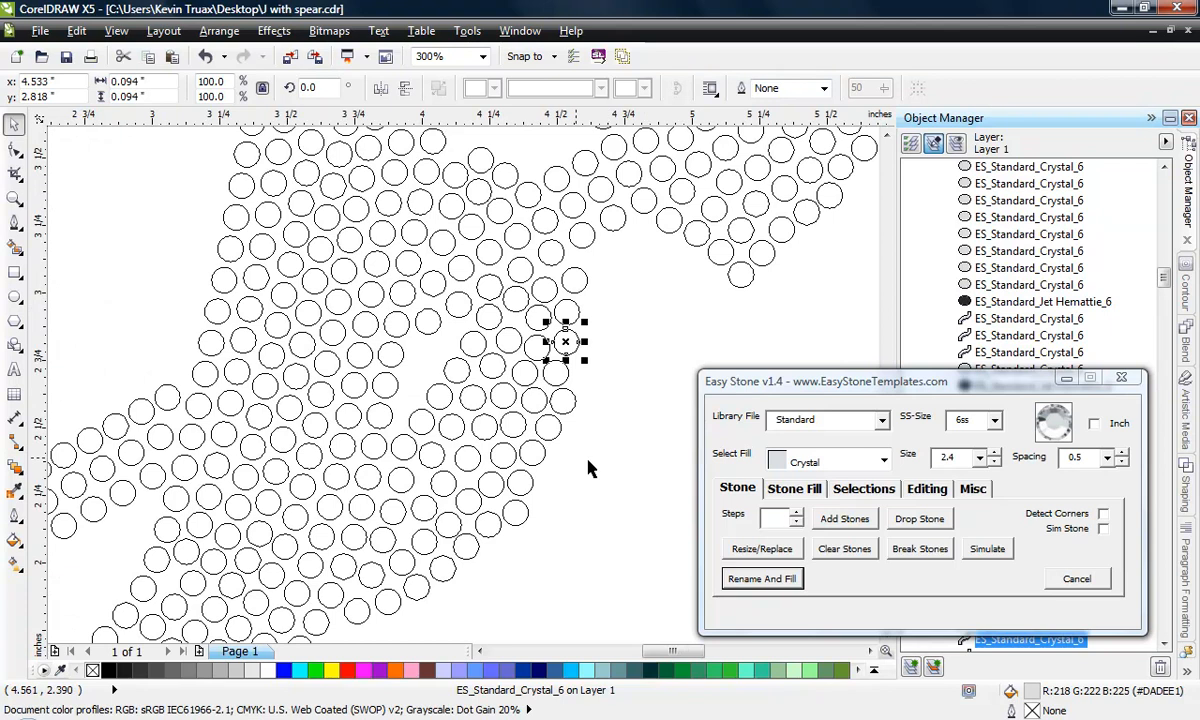
{"action": "left_click", "coordinate": [611, 474]}
Step: Look over the J with spear for remaining touching stones, open the spacing check options and switch back to Enhanced view
{"action": "left_click", "coordinate": [925, 489]}
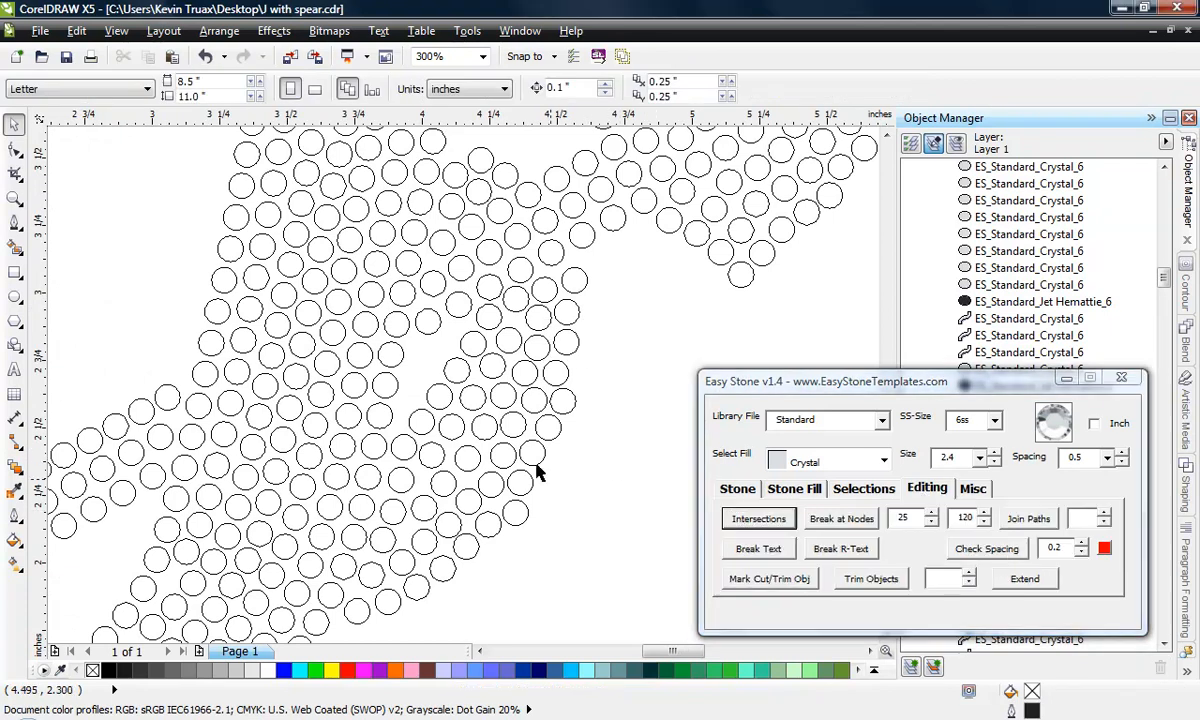
{"action": "scroll", "coordinate": [468, 395], "scroll_direction": "down", "scroll_amount": 1}
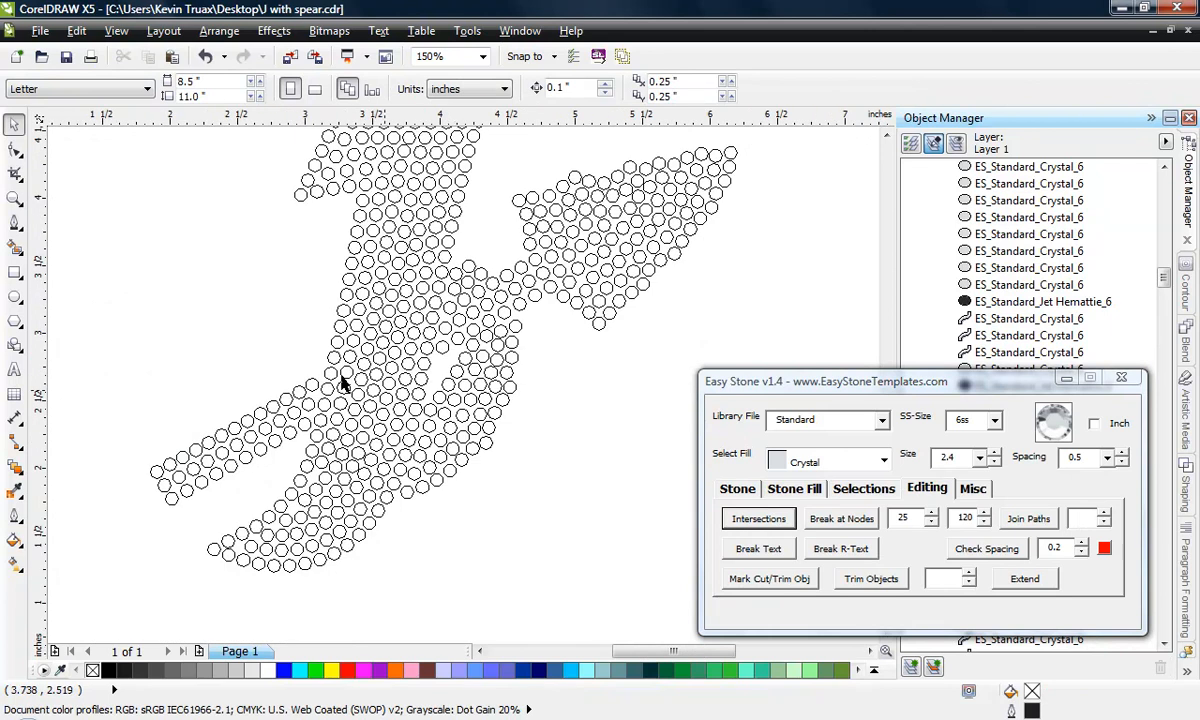
{"action": "scroll", "coordinate": [375, 252], "scroll_direction": "up", "scroll_amount": 1}
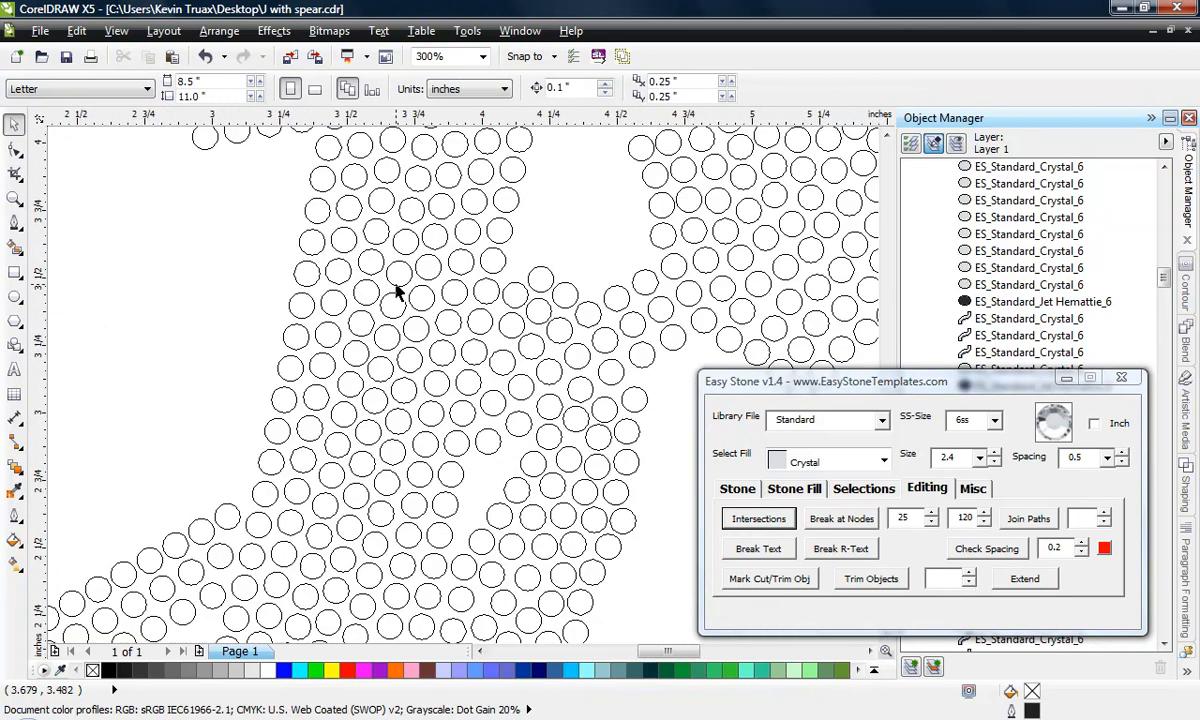
{"action": "scroll", "coordinate": [340, 349], "scroll_direction": "down", "scroll_amount": 1}
{"action": "left_click", "coordinate": [116, 31]}
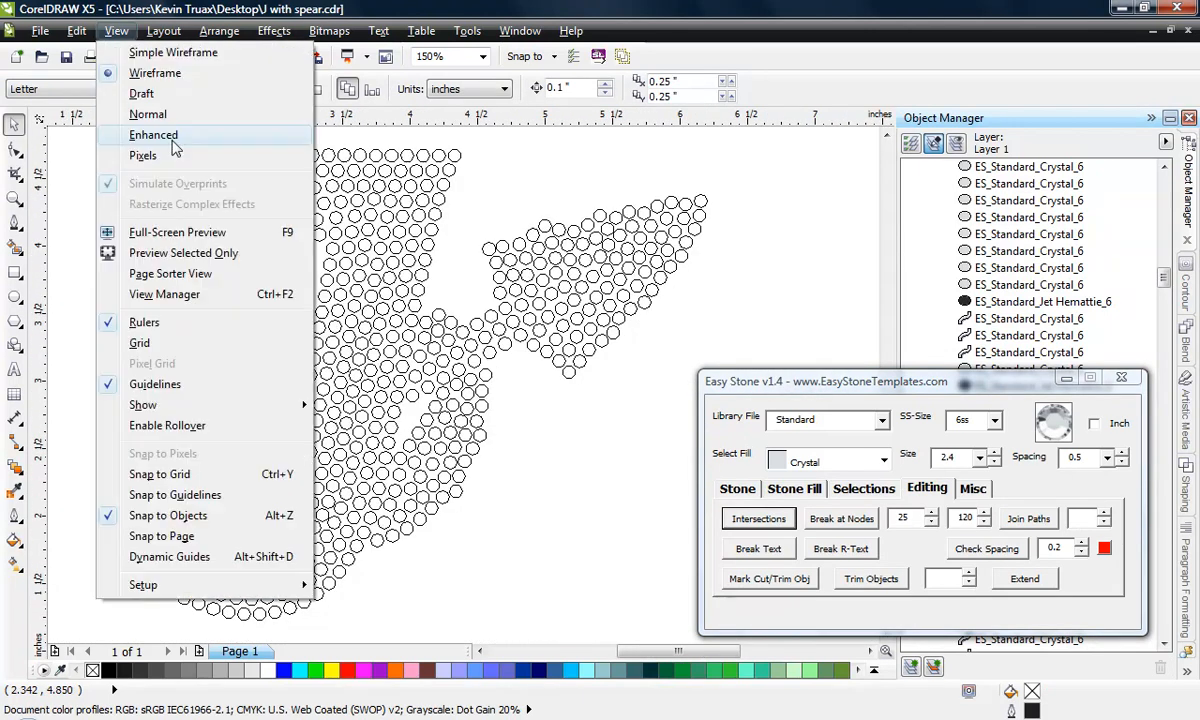
{"action": "left_click", "coordinate": [170, 145]}
{"action": "scroll", "coordinate": [340, 348], "scroll_direction": "down", "scroll_amount": 1}
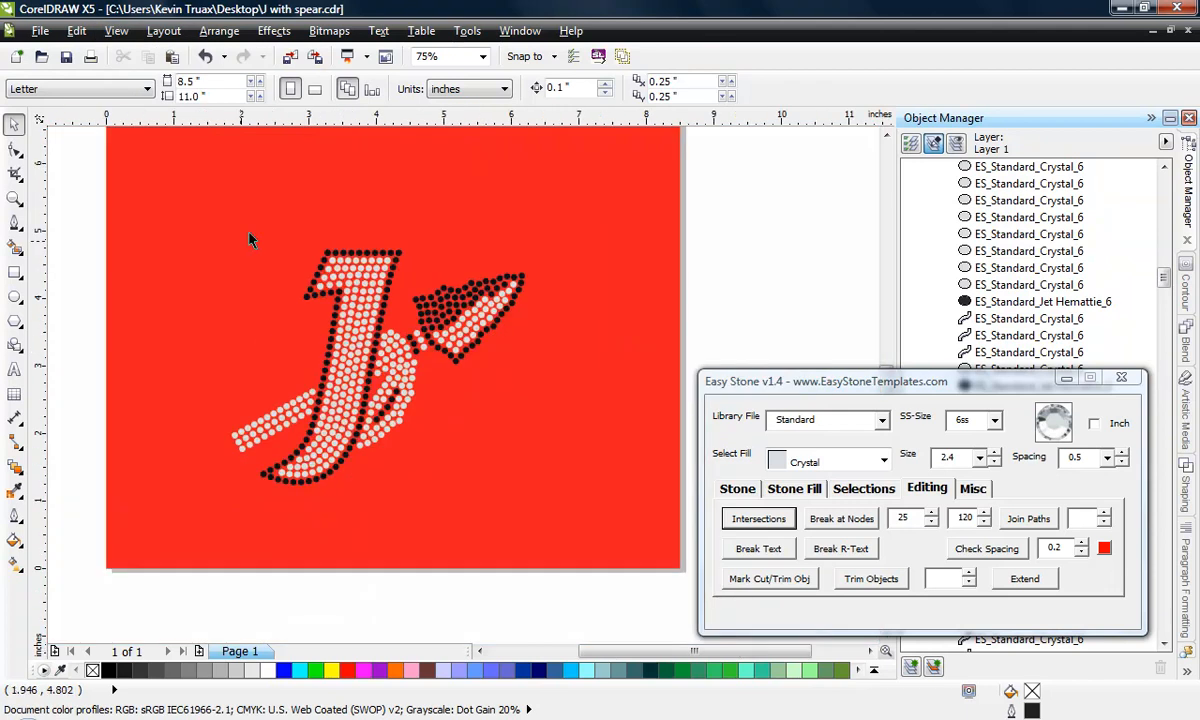
Step: Run Check Spacing on all stones of the J with spear with the spacing value left empty, and delete the overlapping objects
{"action": "left_click_drag", "start_coordinate": [295, 355], "coordinate": [570, 552]}
{"action": "double_click", "coordinate": [1052, 547]}
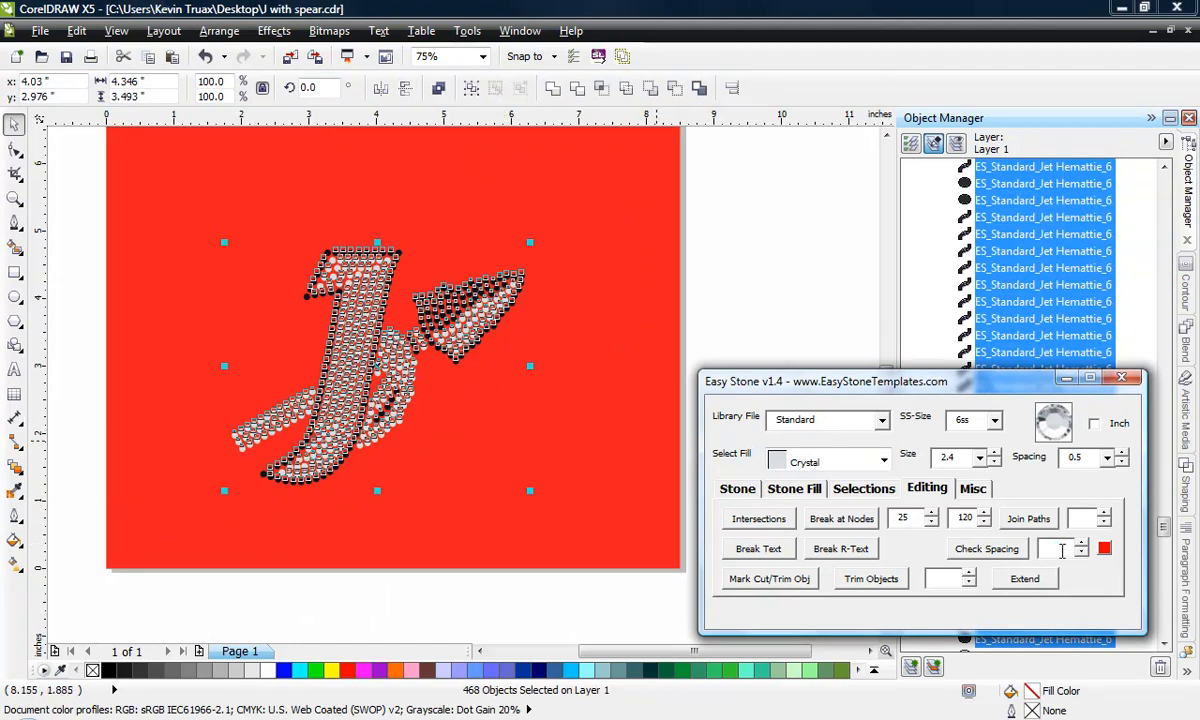
{"action": "left_click", "coordinate": [1012, 558]}
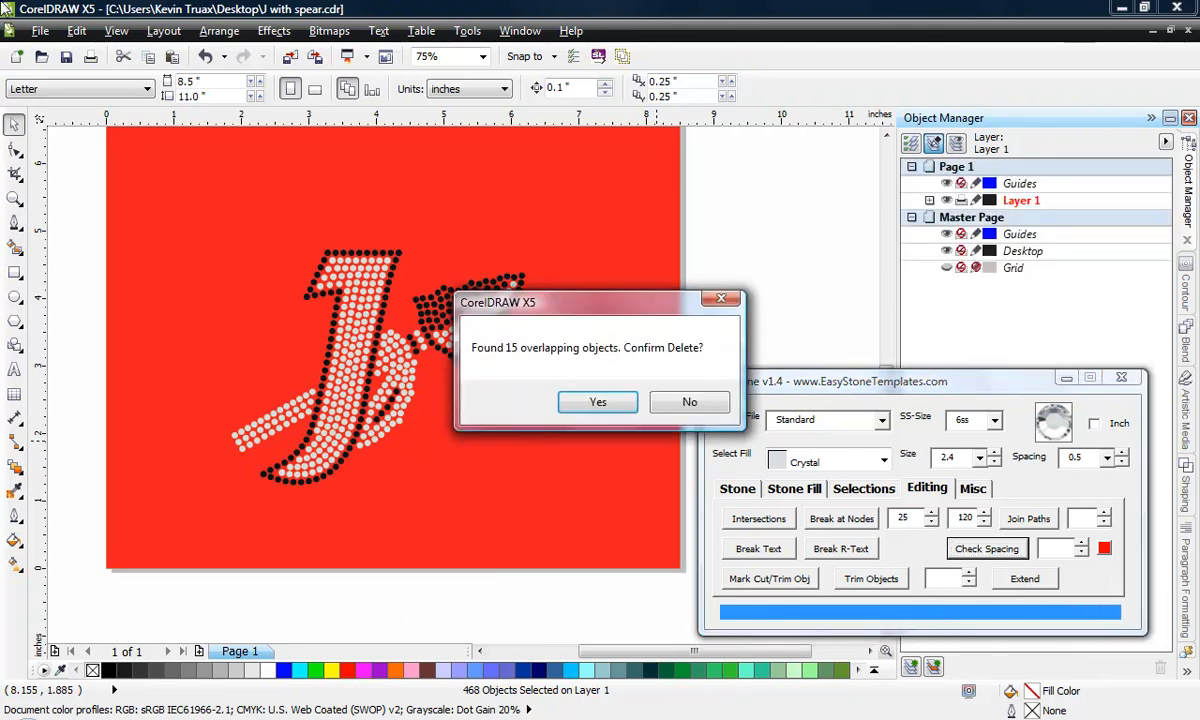
{"action": "left_click", "coordinate": [594, 404]}
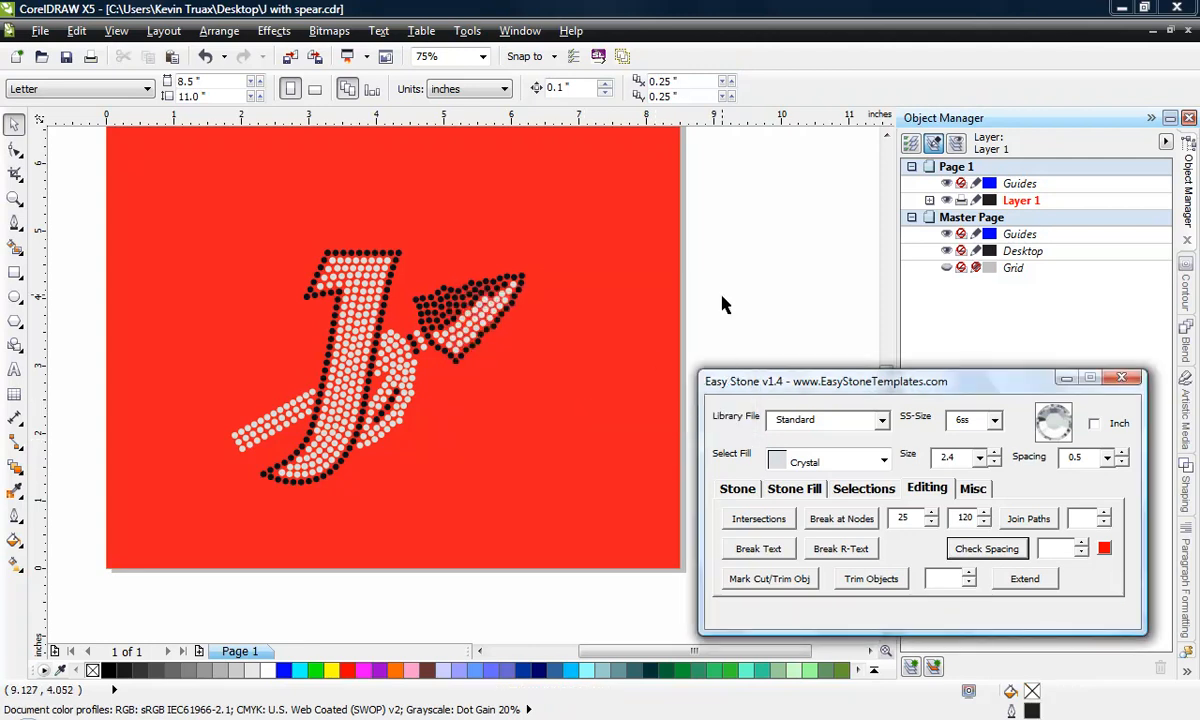
Step: Place a copy of the whole J with spear beside the red page, on its right
{"action": "scroll", "coordinate": [480, 305], "scroll_direction": "down", "scroll_amount": 1}
{"action": "scroll", "coordinate": [458, 328], "scroll_direction": "up", "scroll_amount": 1}
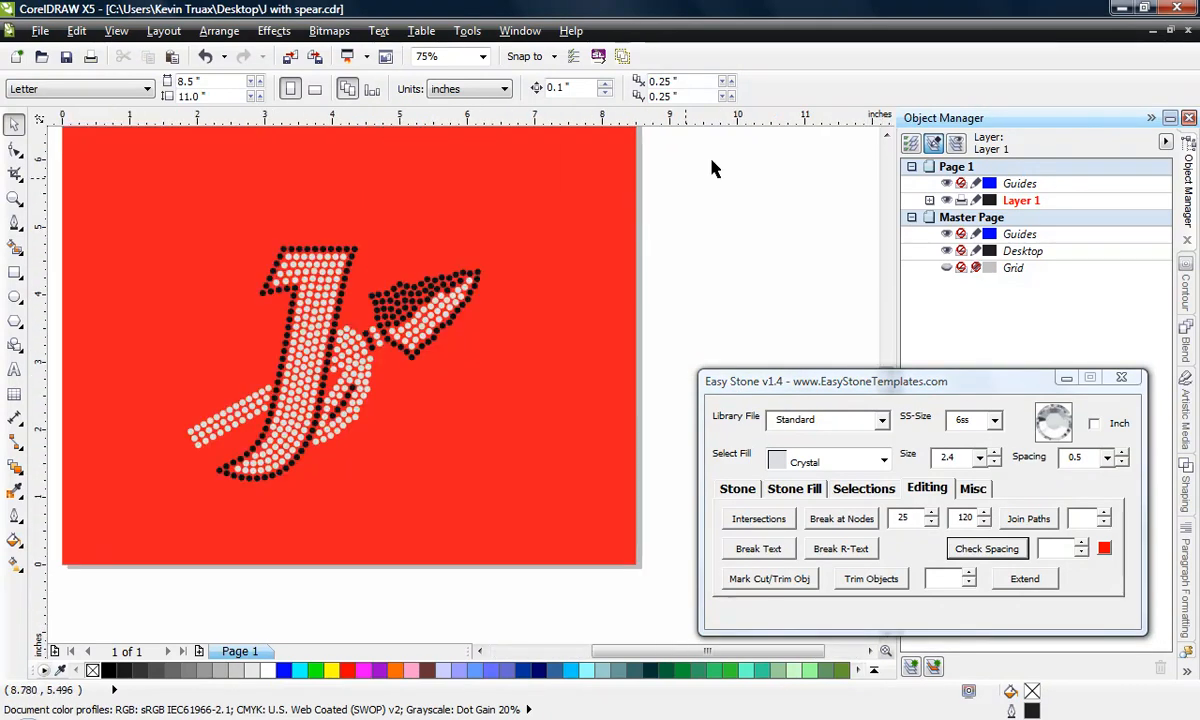
{"action": "left_click_drag", "start_coordinate": [720, 190], "coordinate": [139, 520]}
{"action": "scroll", "coordinate": [139, 520], "scroll_direction": "down", "scroll_amount": 1}
{"action": "scroll", "coordinate": [235, 390], "scroll_direction": "up", "scroll_amount": 1}
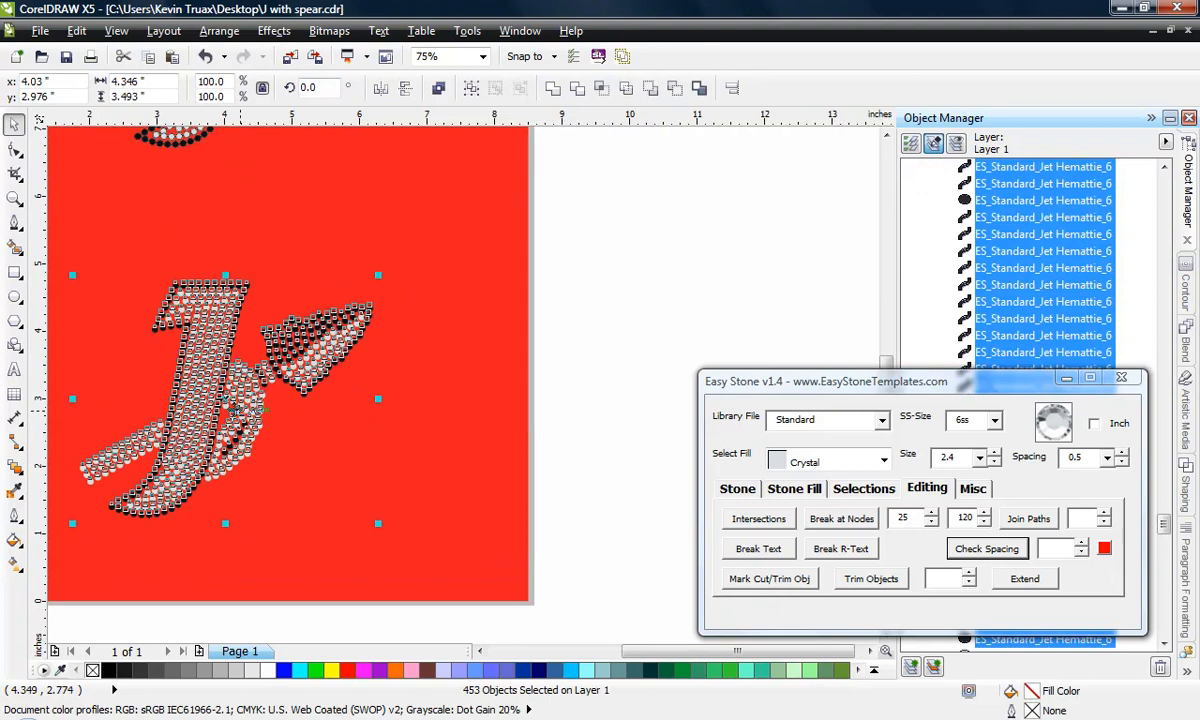
{"action": "left_click_drag", "start_coordinate": [203, 365], "coordinate": [741, 342]}
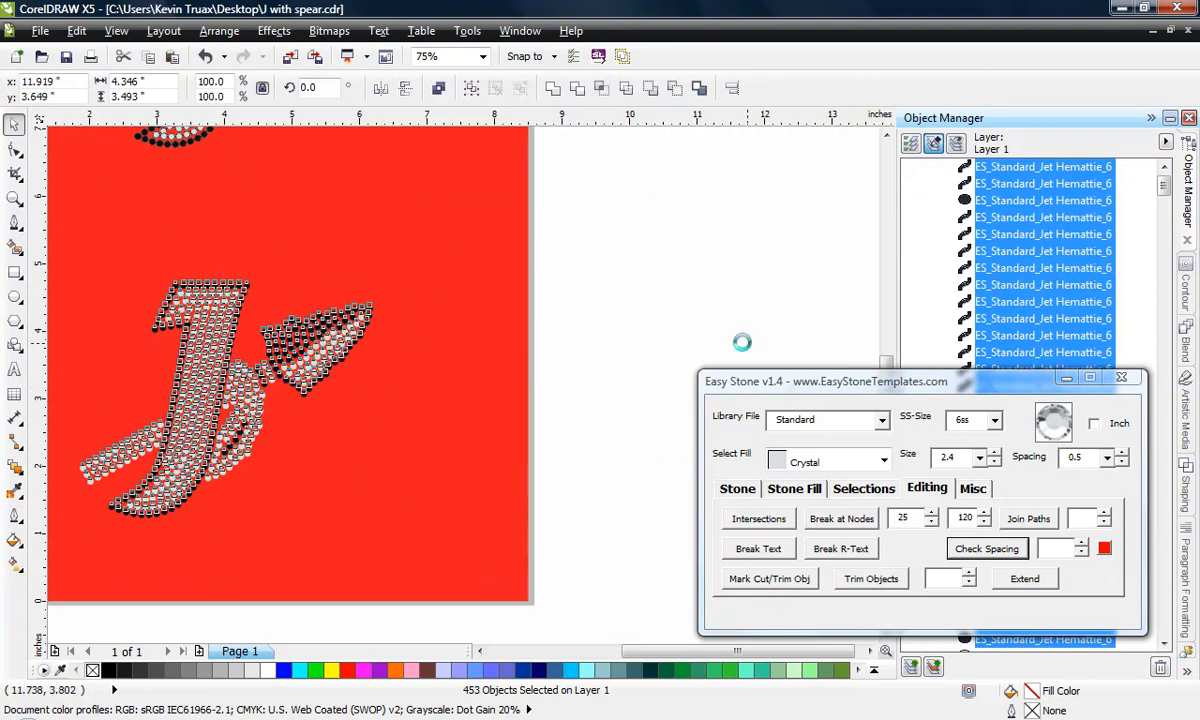
{"action": "scroll", "coordinate": [455, 365], "scroll_direction": "down", "scroll_amount": 1}
{"action": "scroll", "coordinate": [663, 352], "scroll_direction": "up", "scroll_amount": 1}
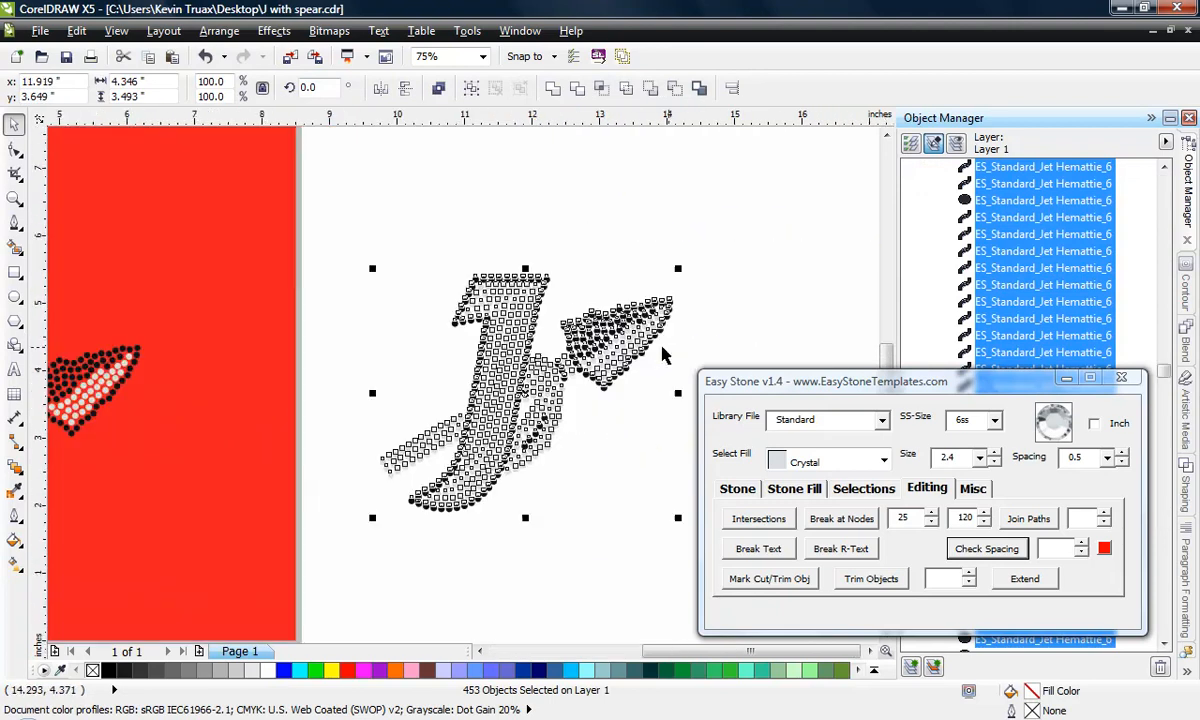
{"action": "scroll", "coordinate": [250, 350], "scroll_direction": "down", "scroll_amount": 1}
{"action": "scroll", "coordinate": [386, 367], "scroll_direction": "up", "scroll_amount": 1}
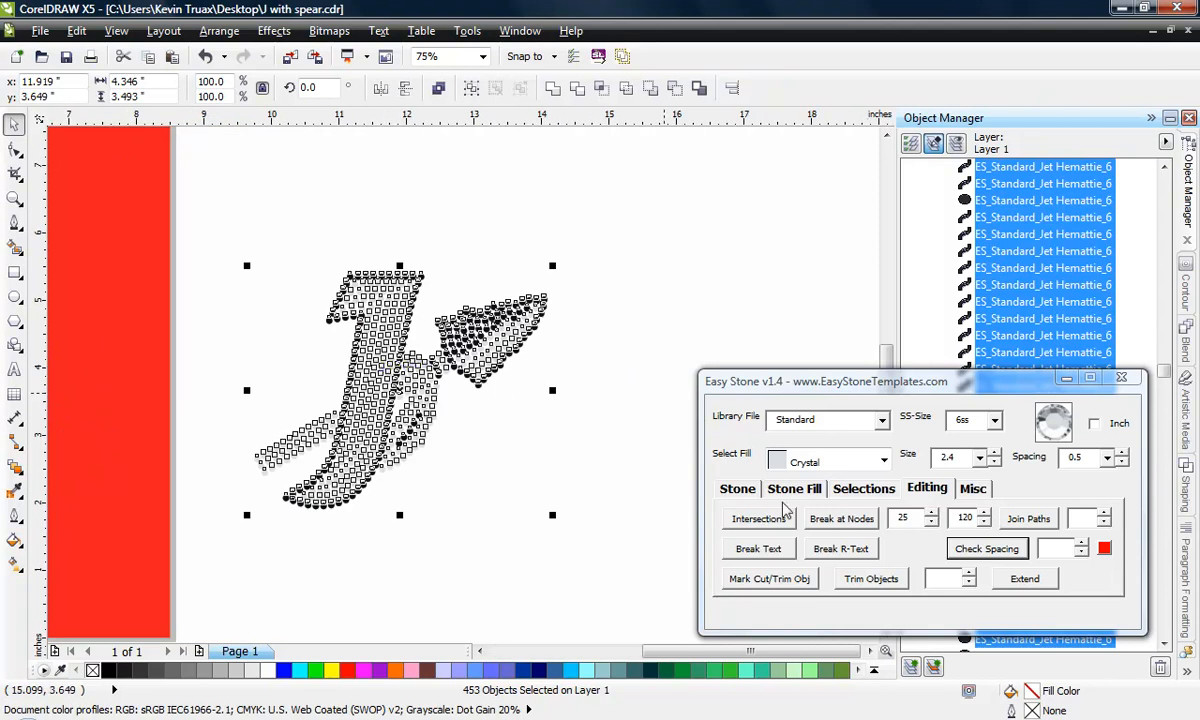
Step: Simulate realistic rhinestones on the copied J with spear
{"action": "left_click", "coordinate": [738, 490]}
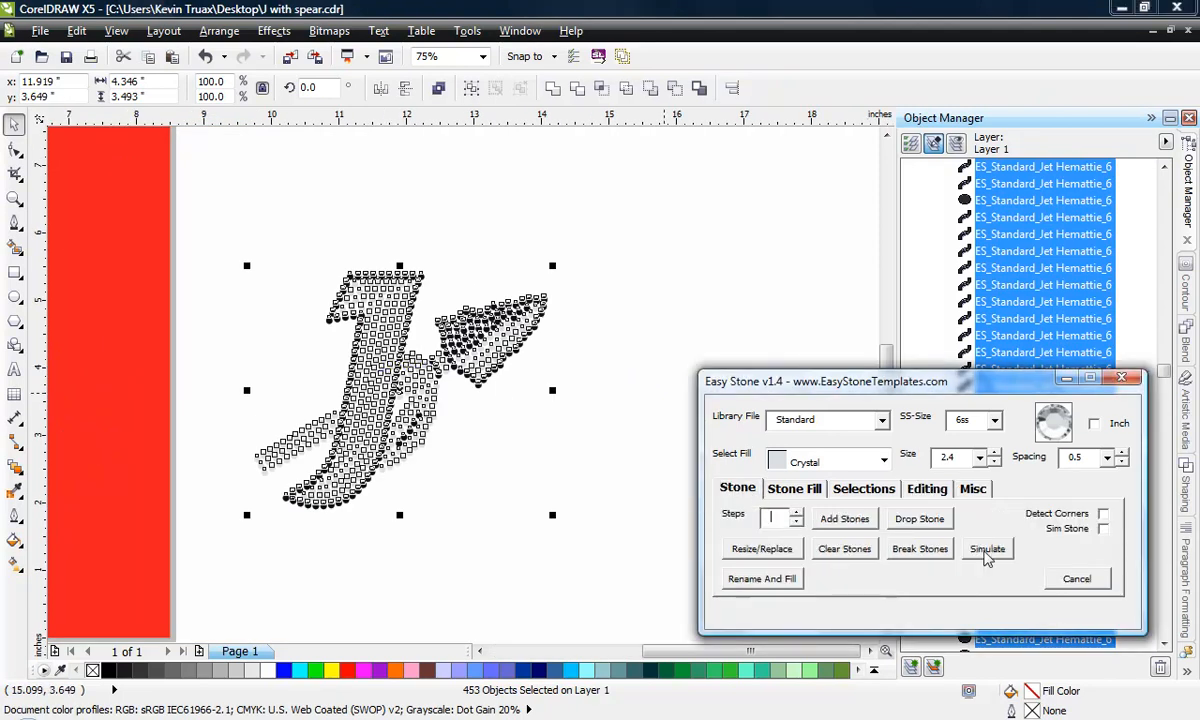
{"action": "left_click", "coordinate": [987, 551]}
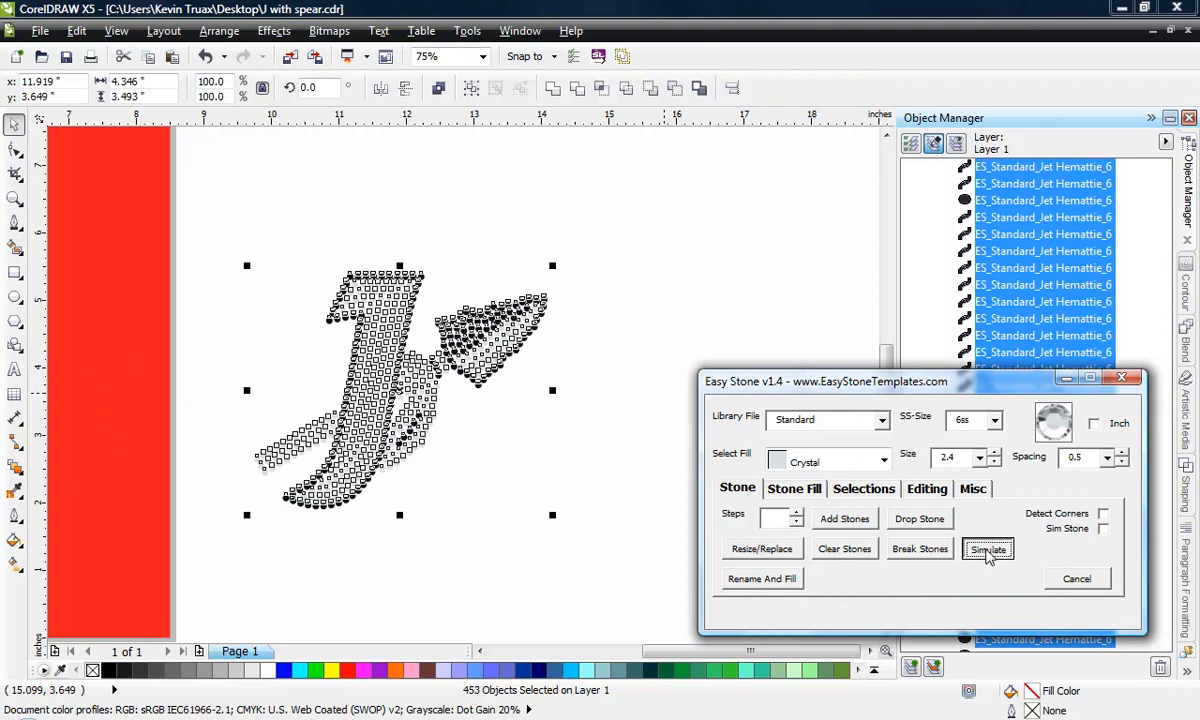
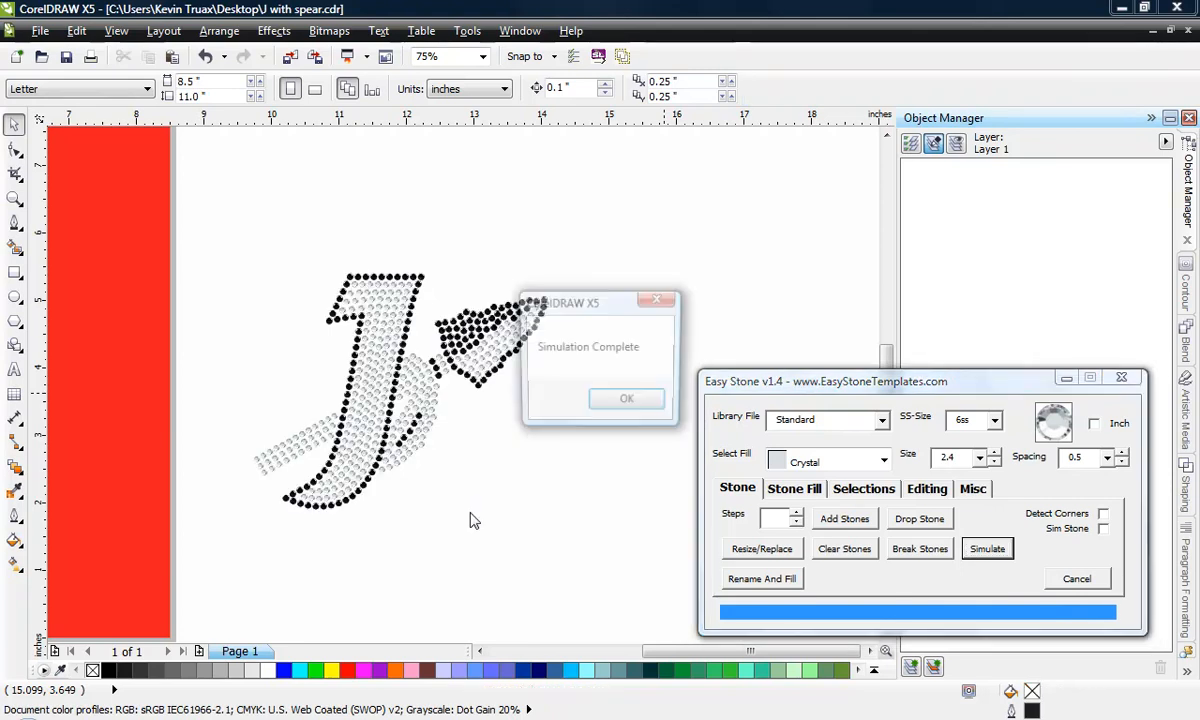
{"action": "left_click", "coordinate": [627, 401]}
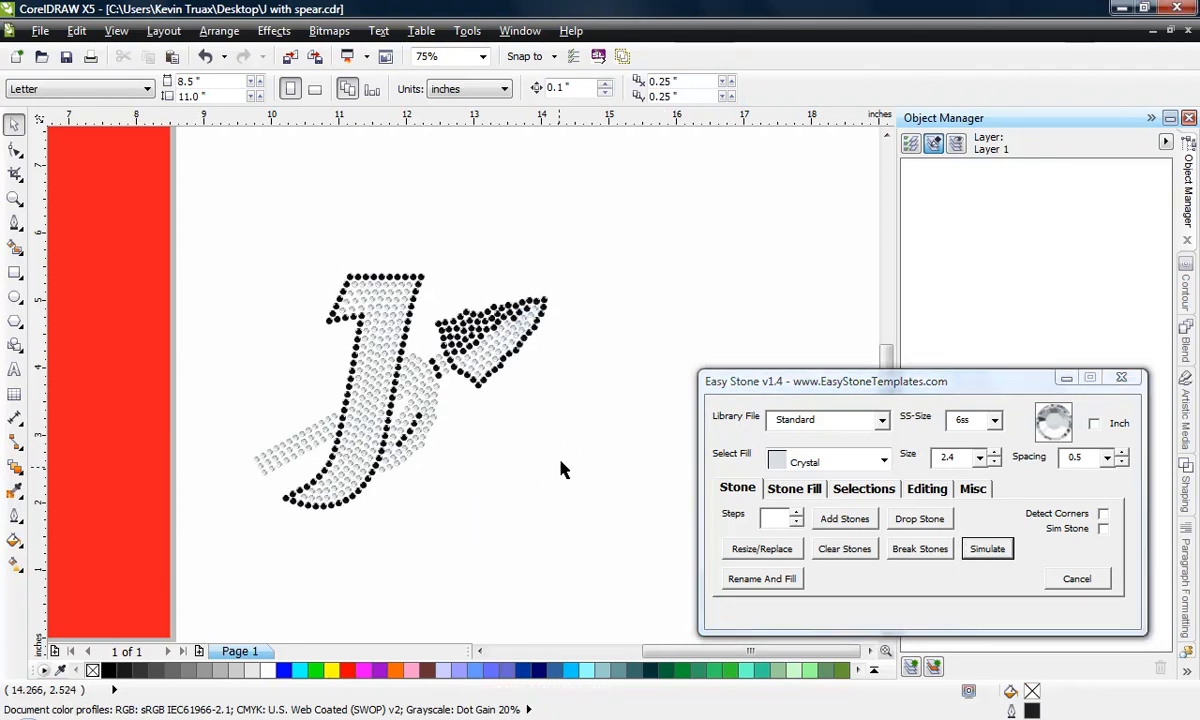
Step: Move the simulated J with spear about 1.1 inches right, add a weedbox with margin 25 around it and fill the box red
{"action": "left_click_drag", "start_coordinate": [627, 240], "coordinate": [230, 568]}
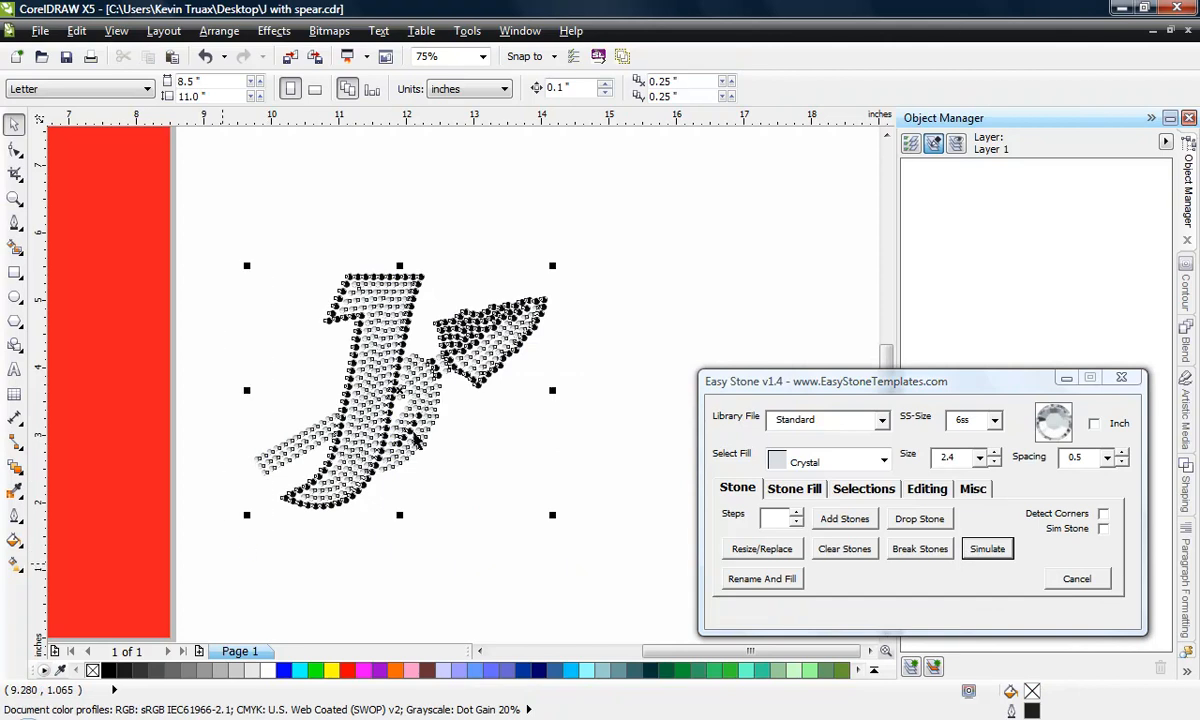
{"action": "left_click_drag", "start_coordinate": [373, 435], "coordinate": [448, 439]}
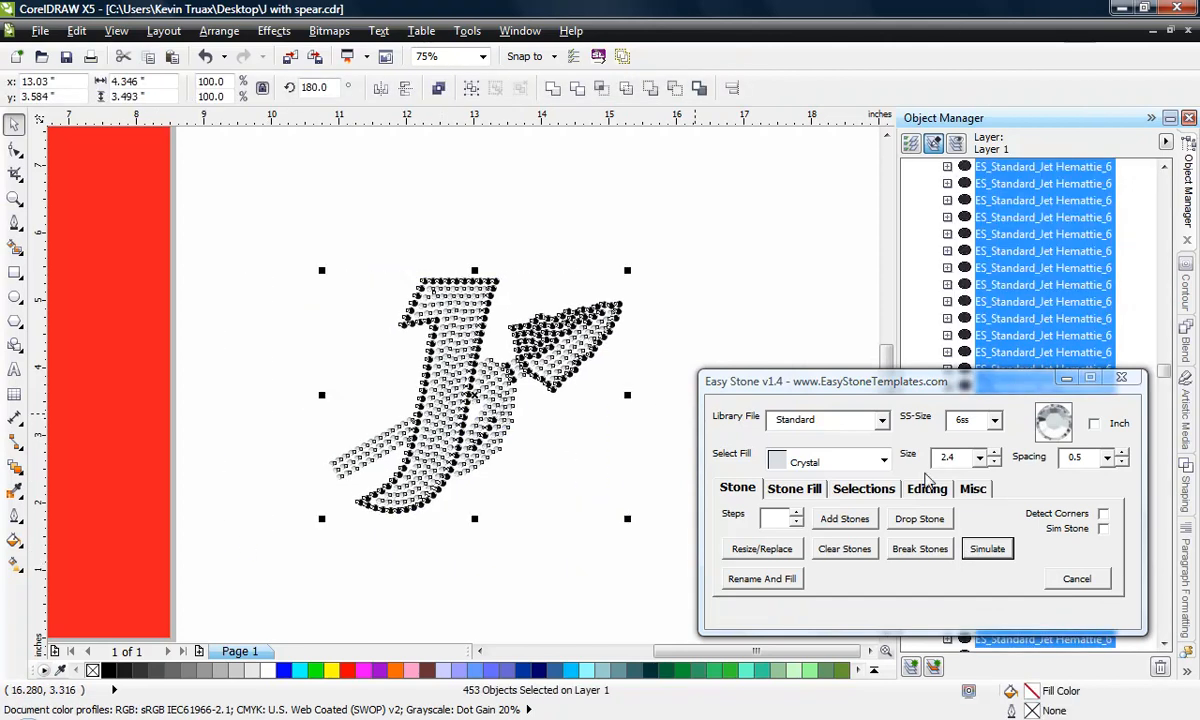
{"action": "left_click", "coordinate": [973, 490]}
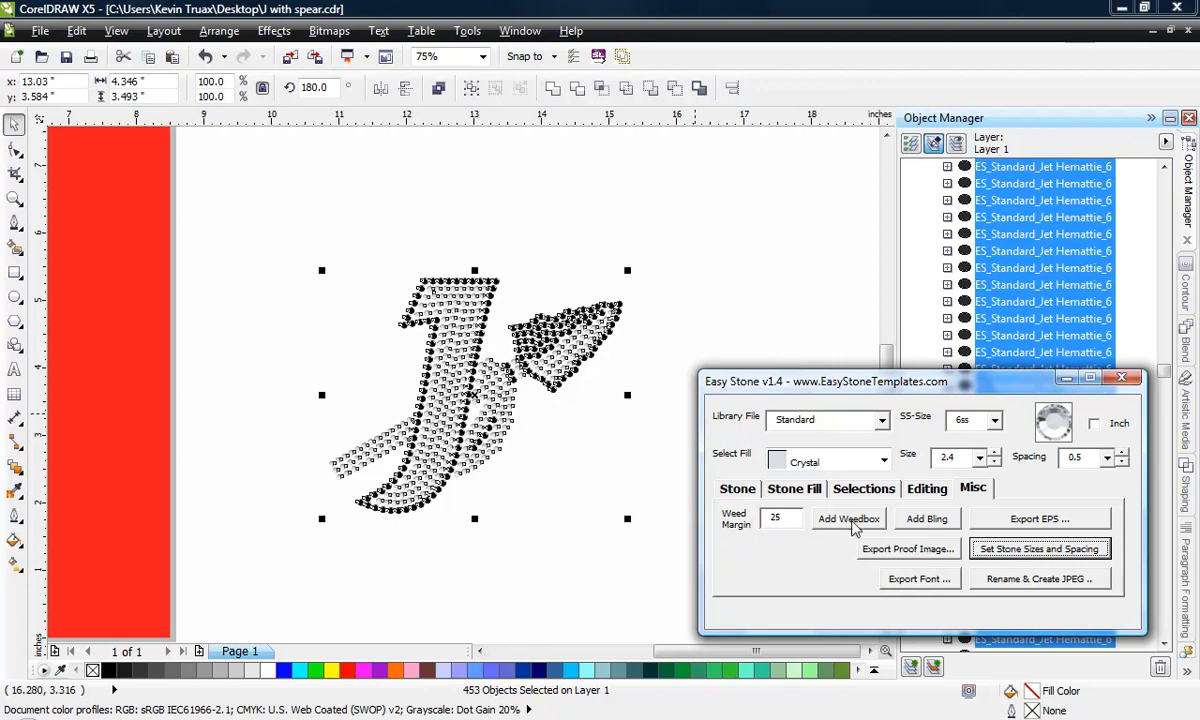
{"action": "left_click", "coordinate": [849, 519]}
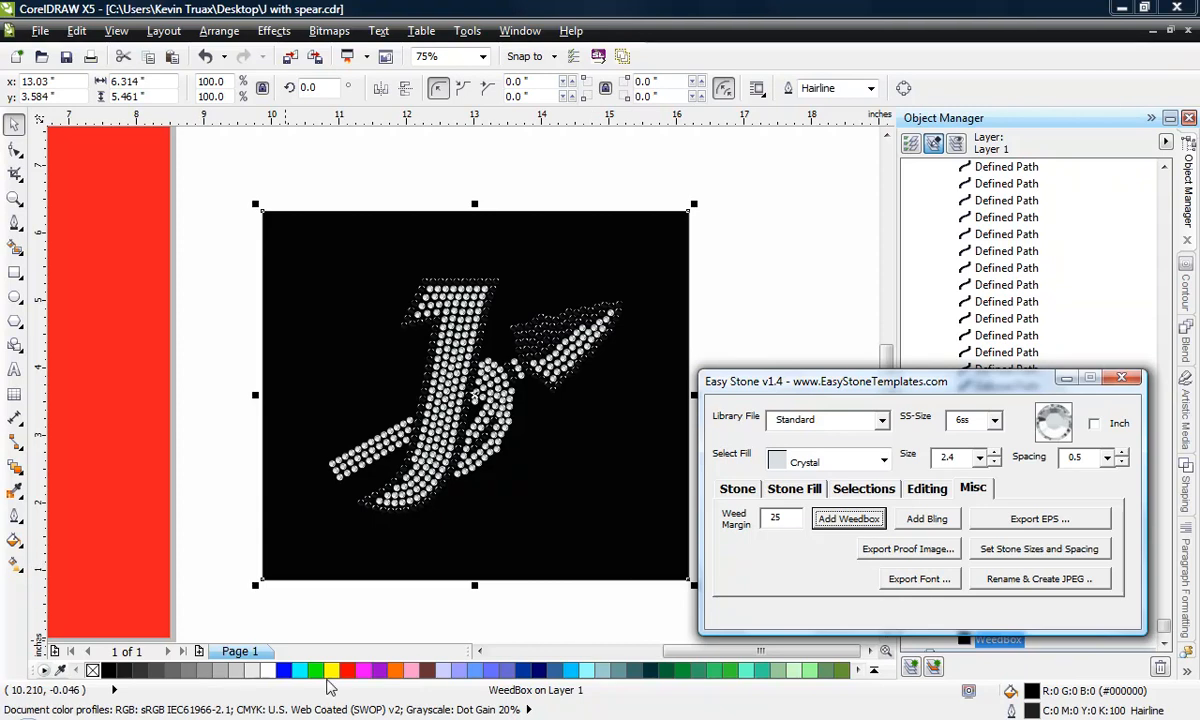
{"action": "left_click", "coordinate": [197, 382]}
Step: Add bling to all the simulated stones, with bling size 8 and an amount of 15, and inspect the sparkles
{"action": "left_click_drag", "start_coordinate": [220, 236], "coordinate": [678, 535]}
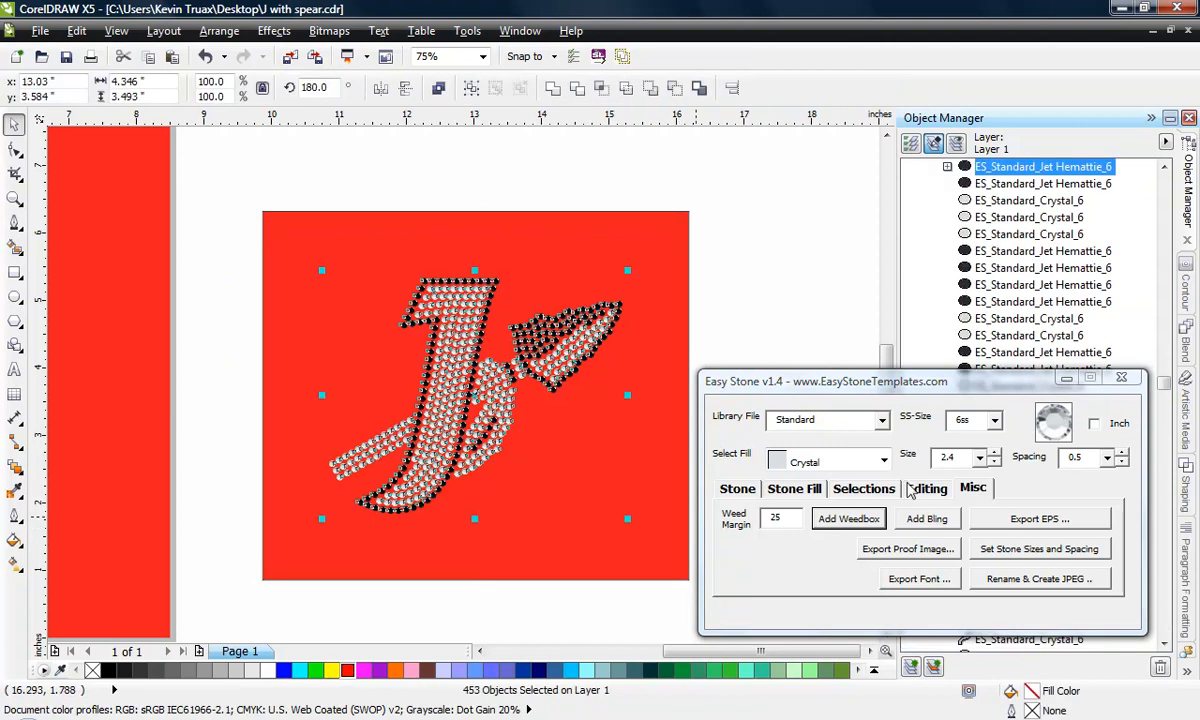
{"action": "left_click", "coordinate": [925, 518]}
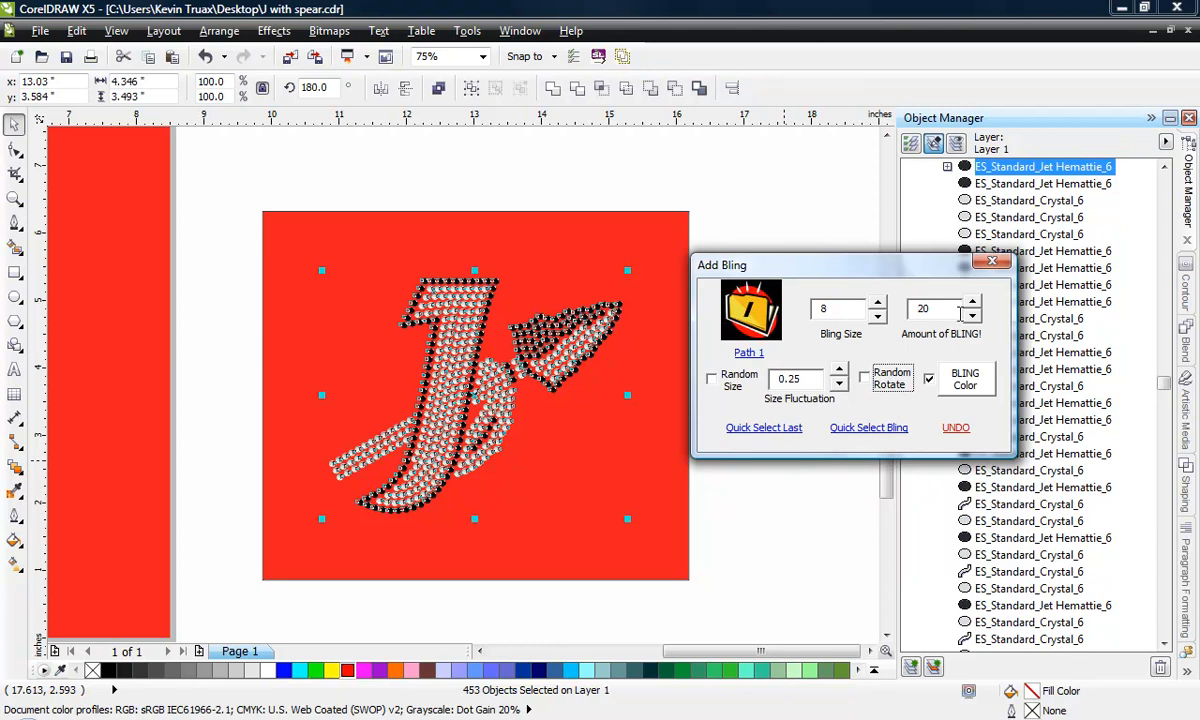
{"action": "left_click", "coordinate": [972, 316]}
{"action": "left_click", "coordinate": [972, 316]}
{"action": "left_click", "coordinate": [972, 316]}
{"action": "left_click", "coordinate": [972, 316]}
{"action": "left_click", "coordinate": [972, 316]}
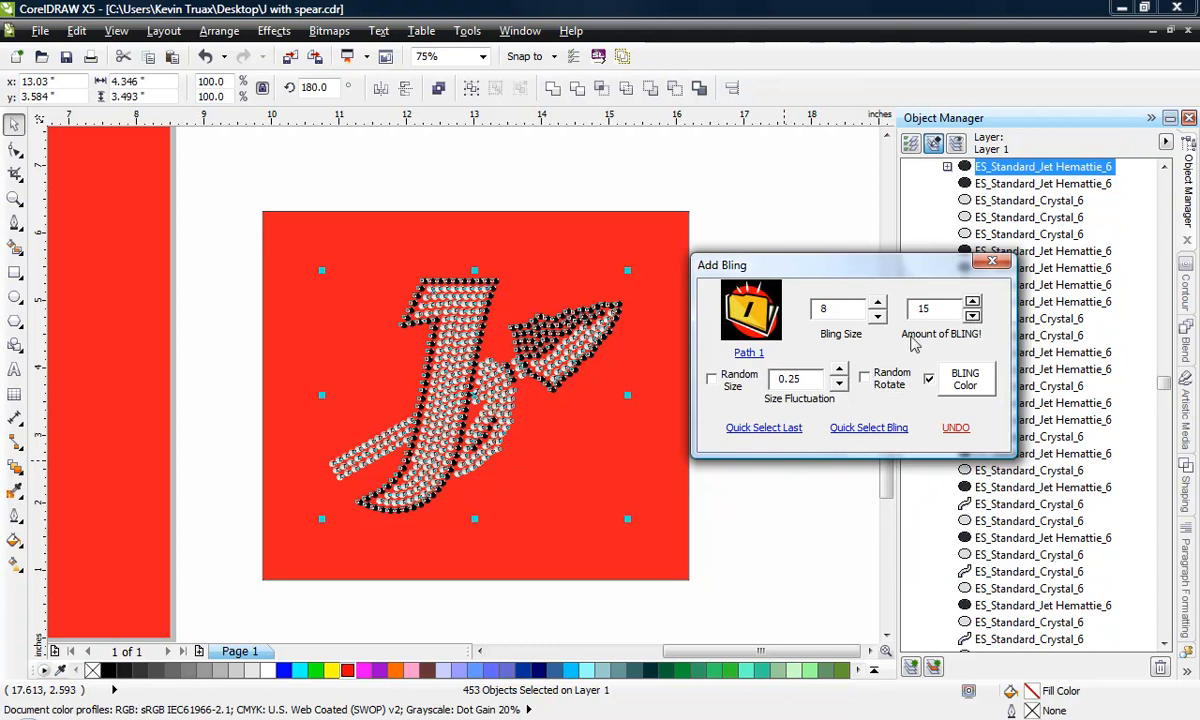
{"action": "left_click", "coordinate": [749, 317]}
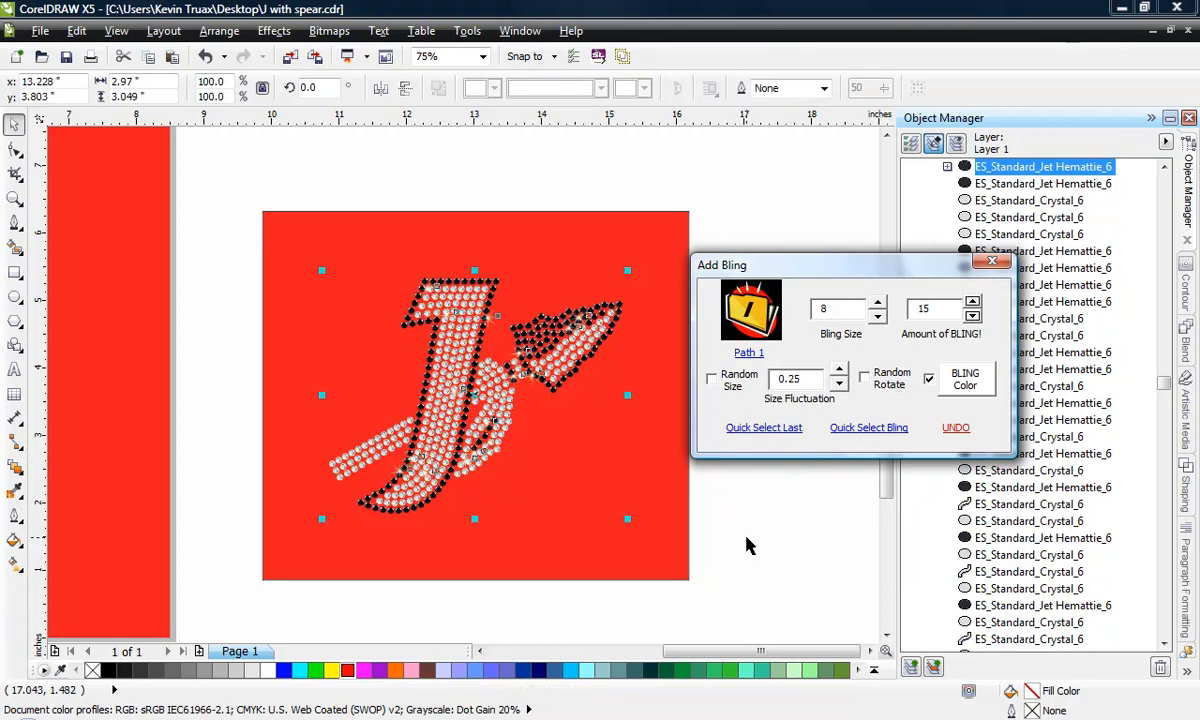
{"action": "scroll", "coordinate": [530, 495], "scroll_direction": "up", "scroll_amount": 2}
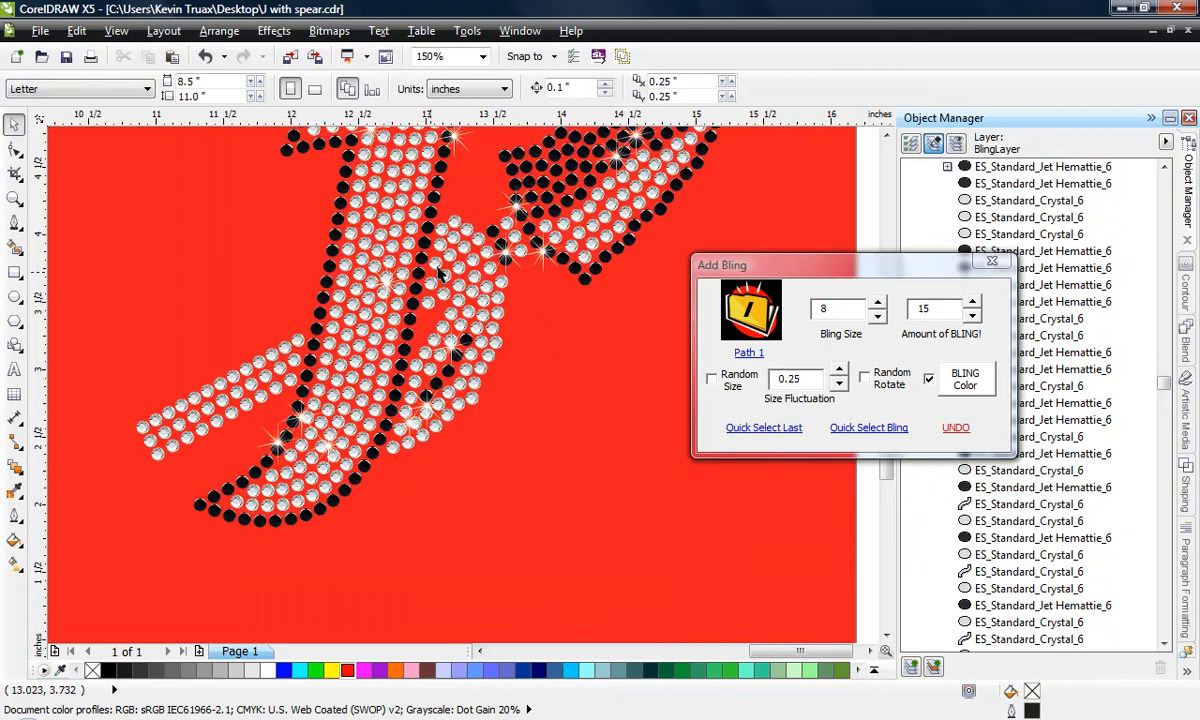
{"action": "scroll", "coordinate": [470, 313], "scroll_direction": "down", "scroll_amount": 2}
{"action": "scroll", "coordinate": [475, 313], "scroll_direction": "up", "scroll_amount": 2}
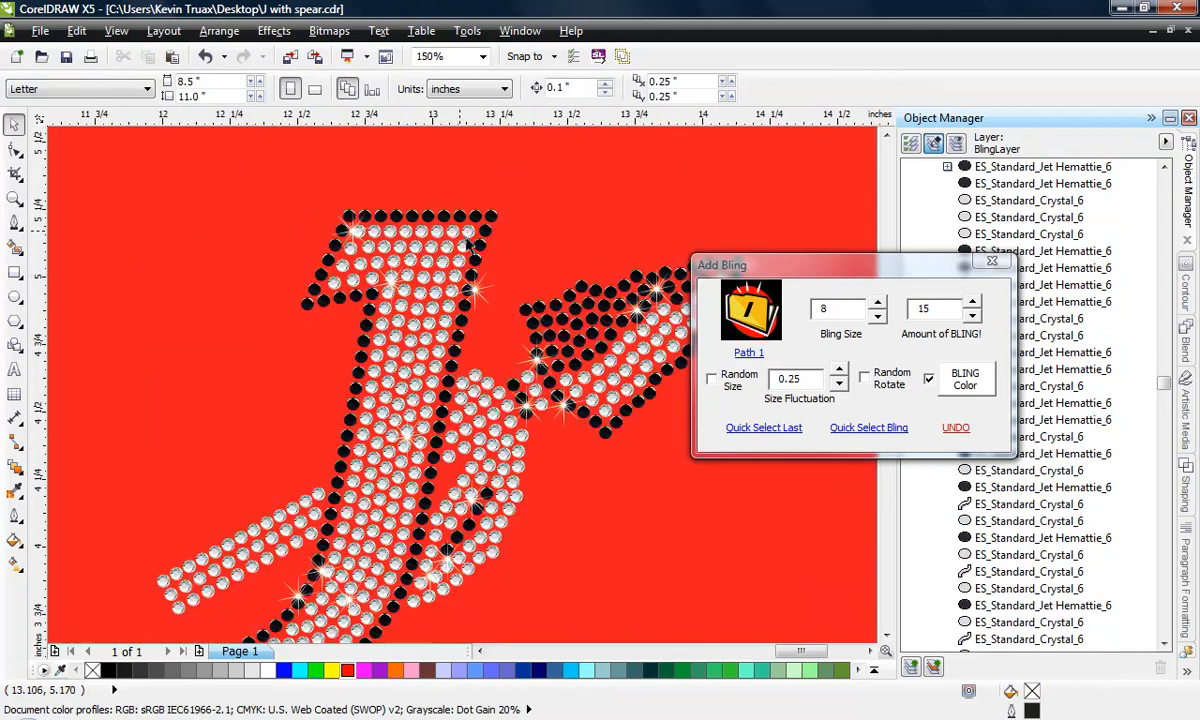
Step: Switch to Wireframe view and move bling sparkles to the spearhead's tip and the tail end of the shaft
{"action": "scroll", "coordinate": [434, 260], "scroll_direction": "down", "scroll_amount": 1}
{"action": "left_click", "coordinate": [117, 31]}
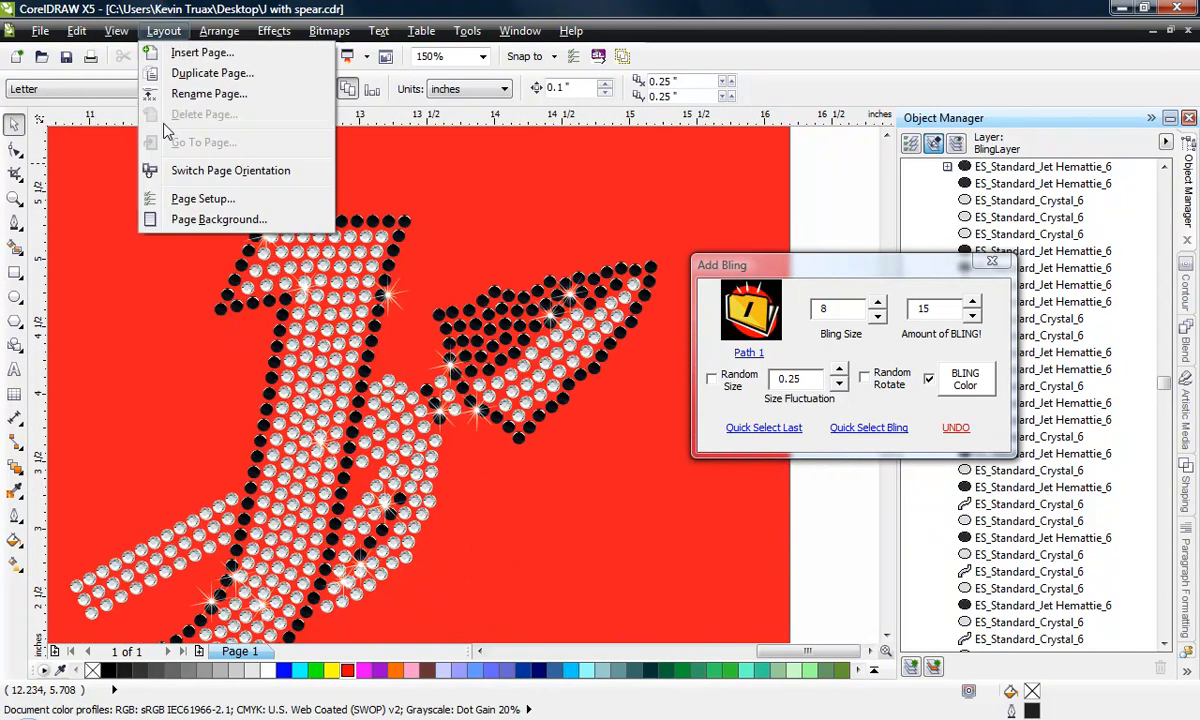
{"action": "left_click", "coordinate": [141, 78]}
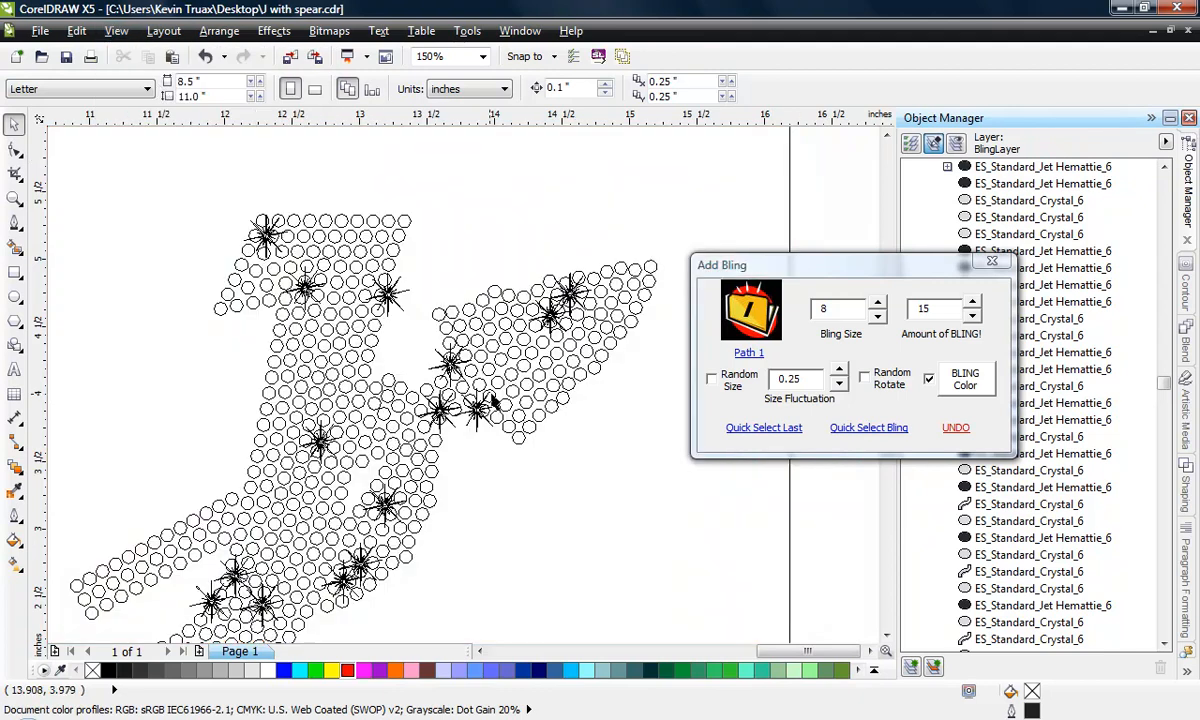
{"action": "scroll", "coordinate": [347, 472], "scroll_direction": "down", "scroll_amount": 1}
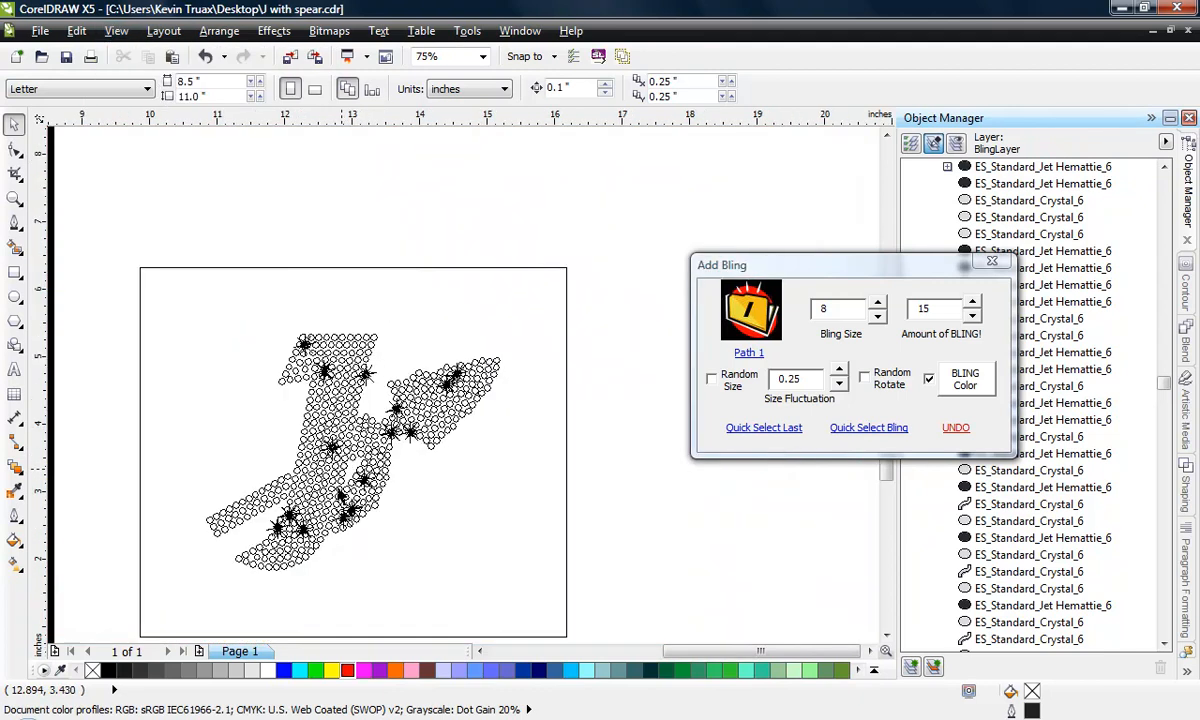
{"action": "scroll", "coordinate": [347, 472], "scroll_direction": "up", "scroll_amount": 1}
{"action": "left_click", "coordinate": [367, 519]}
{"action": "left_click_drag", "start_coordinate": [385, 520], "coordinate": [677, 226]}
{"action": "left_click_drag", "start_coordinate": [217, 561], "coordinate": [77, 549]}
Step: Reposition bling sparkles onto the J's lower tip, its lower curve and the left corner of its upper serif
{"action": "scroll", "coordinate": [452, 424], "scroll_direction": "down", "scroll_amount": 1}
{"action": "scroll", "coordinate": [357, 500], "scroll_direction": "up", "scroll_amount": 1}
{"action": "left_click_drag", "start_coordinate": [362, 489], "coordinate": [228, 549]}
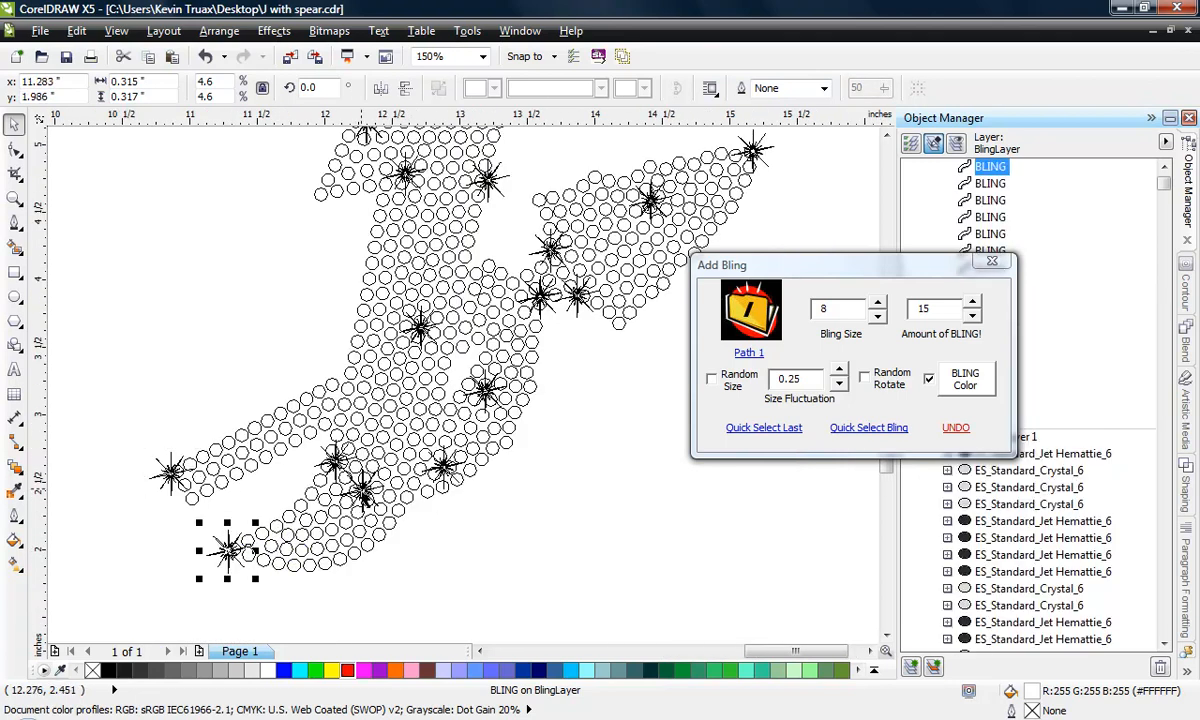
{"action": "left_click_drag", "start_coordinate": [362, 488], "coordinate": [372, 513]}
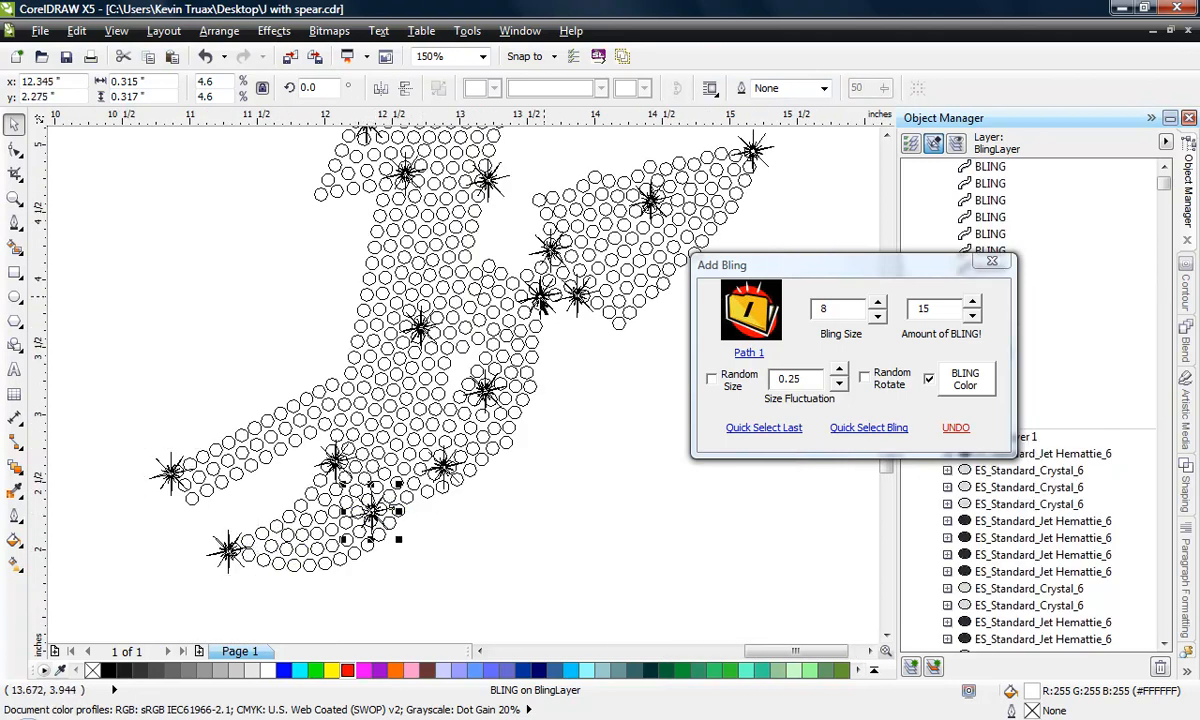
{"action": "left_click_drag", "start_coordinate": [538, 297], "coordinate": [318, 203]}
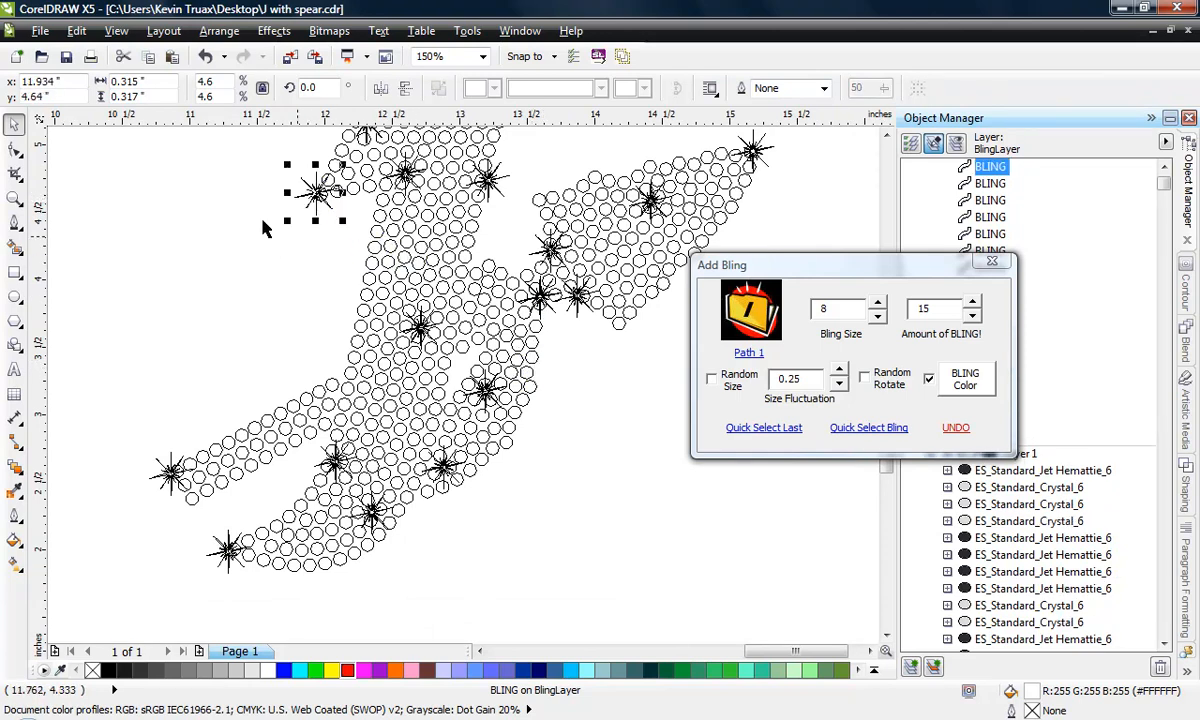
Step: Switch back to Enhanced view, select the weedbox and review the whole J with its repositioned sparkles
{"action": "left_click", "coordinate": [116, 31]}
{"action": "left_click", "coordinate": [153, 135]}
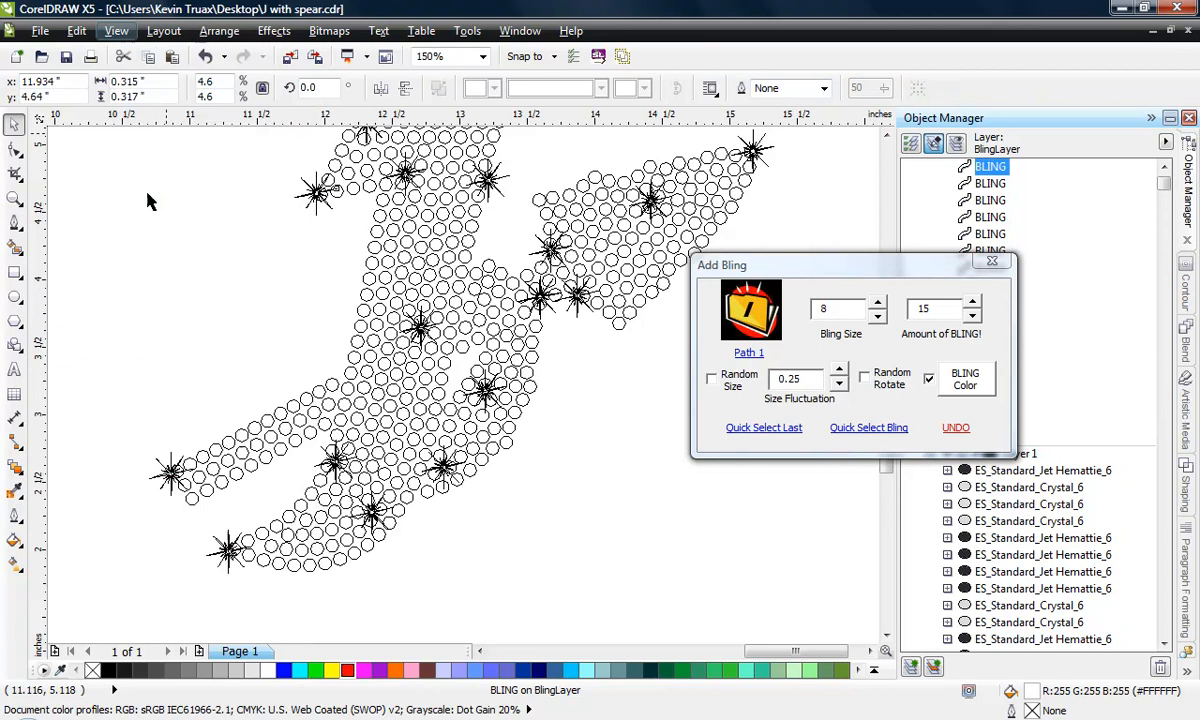
{"action": "left_click", "coordinate": [182, 310]}
{"action": "scroll", "coordinate": [249, 415], "scroll_direction": "down", "scroll_amount": 2}
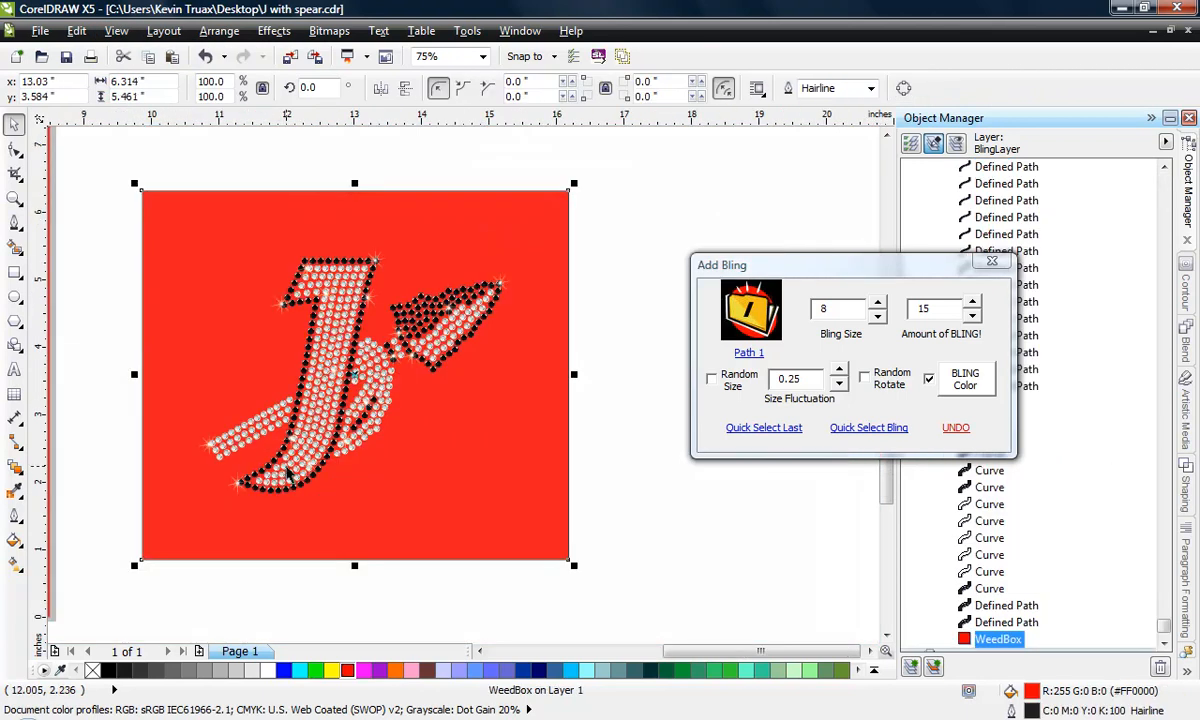
Step: Close the bling settings and export the whole red weedbox design as a JPG proof image to the desktop
{"action": "left_click", "coordinate": [85, 348]}
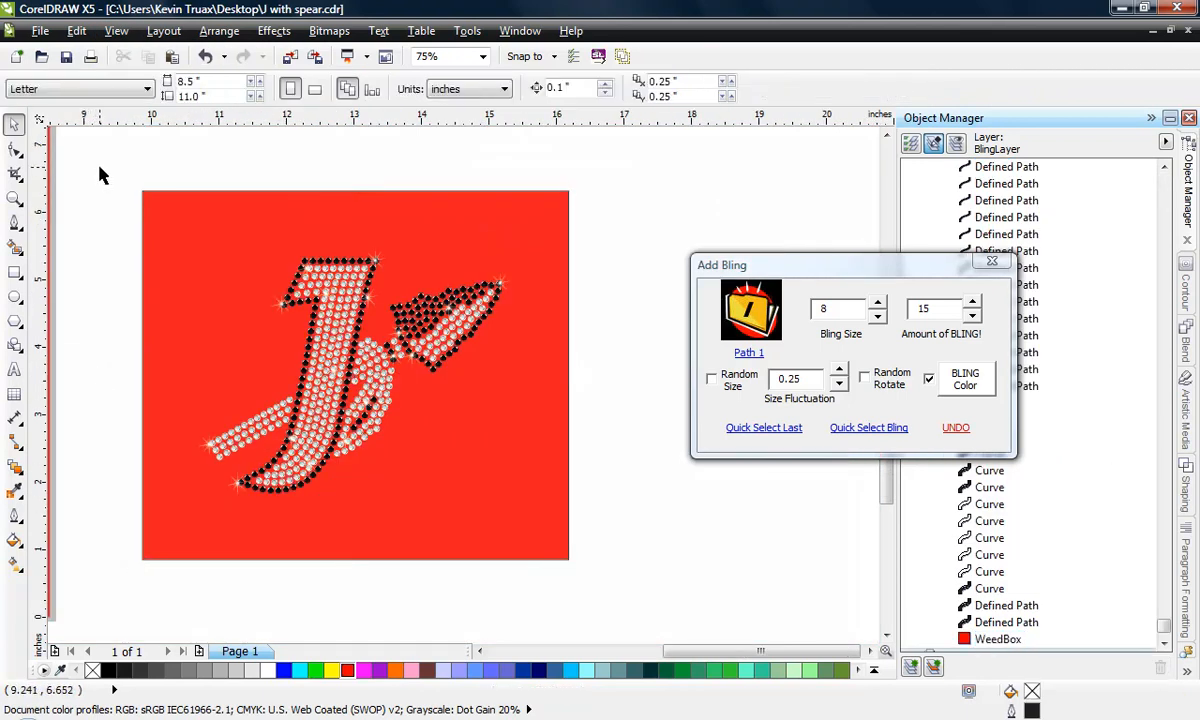
{"action": "left_click_drag", "start_coordinate": [117, 167], "coordinate": [612, 604]}
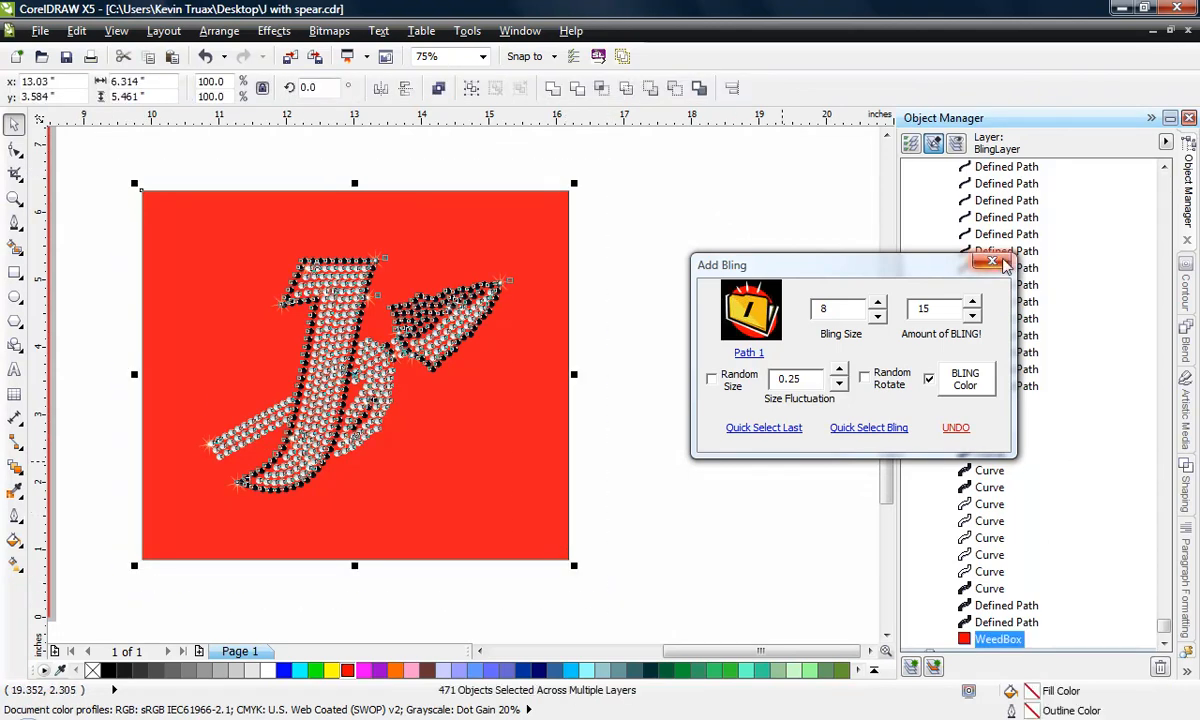
{"action": "left_click", "coordinate": [912, 262]}
{"action": "left_click", "coordinate": [992, 262]}
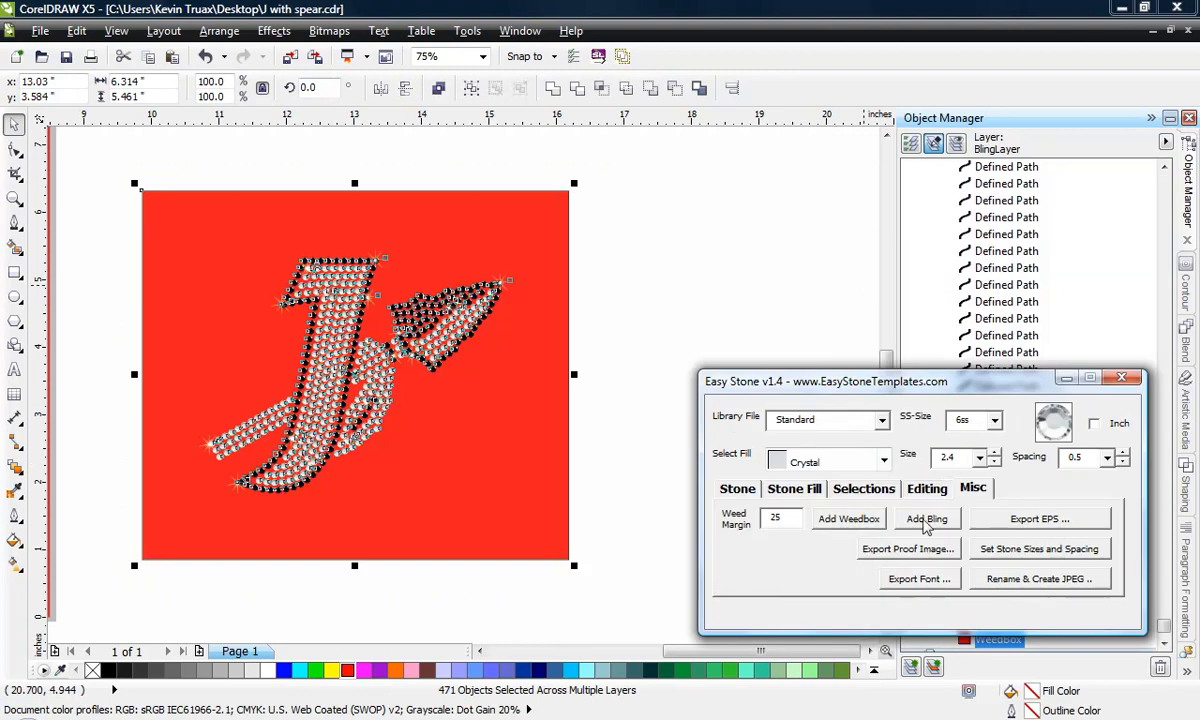
{"action": "left_click", "coordinate": [920, 556]}
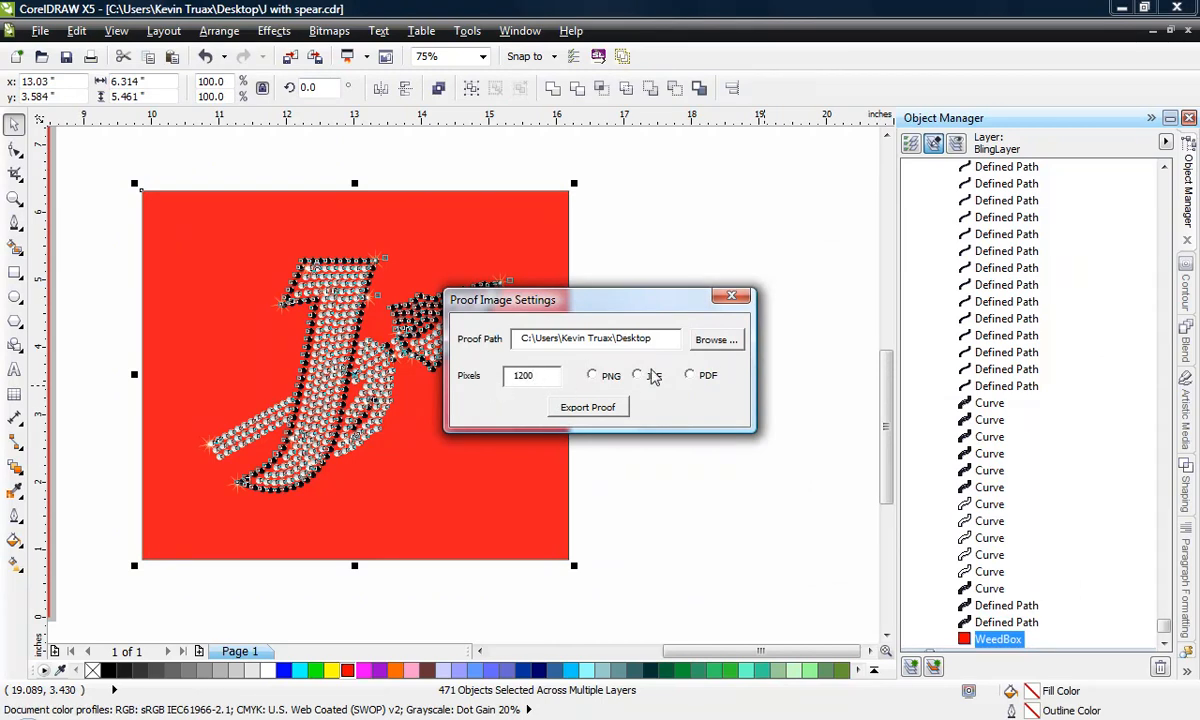
{"action": "left_click", "coordinate": [640, 376]}
{"action": "left_click", "coordinate": [601, 410]}
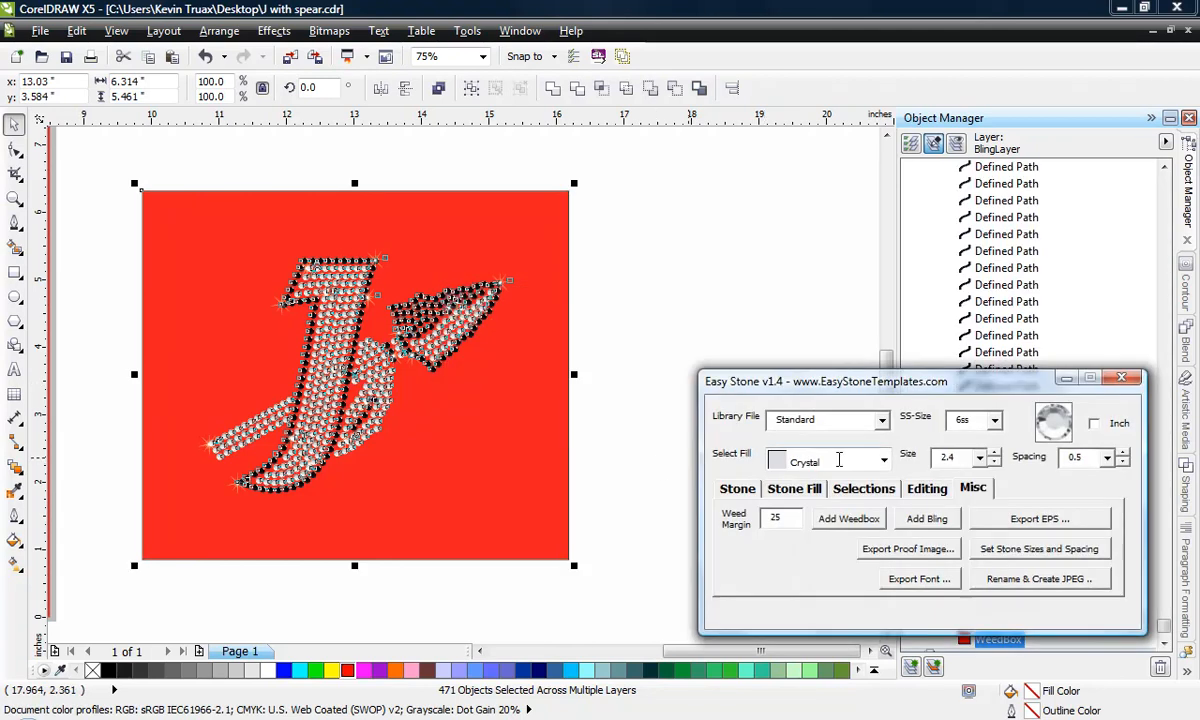
{"action": "left_click", "coordinate": [630, 335]}
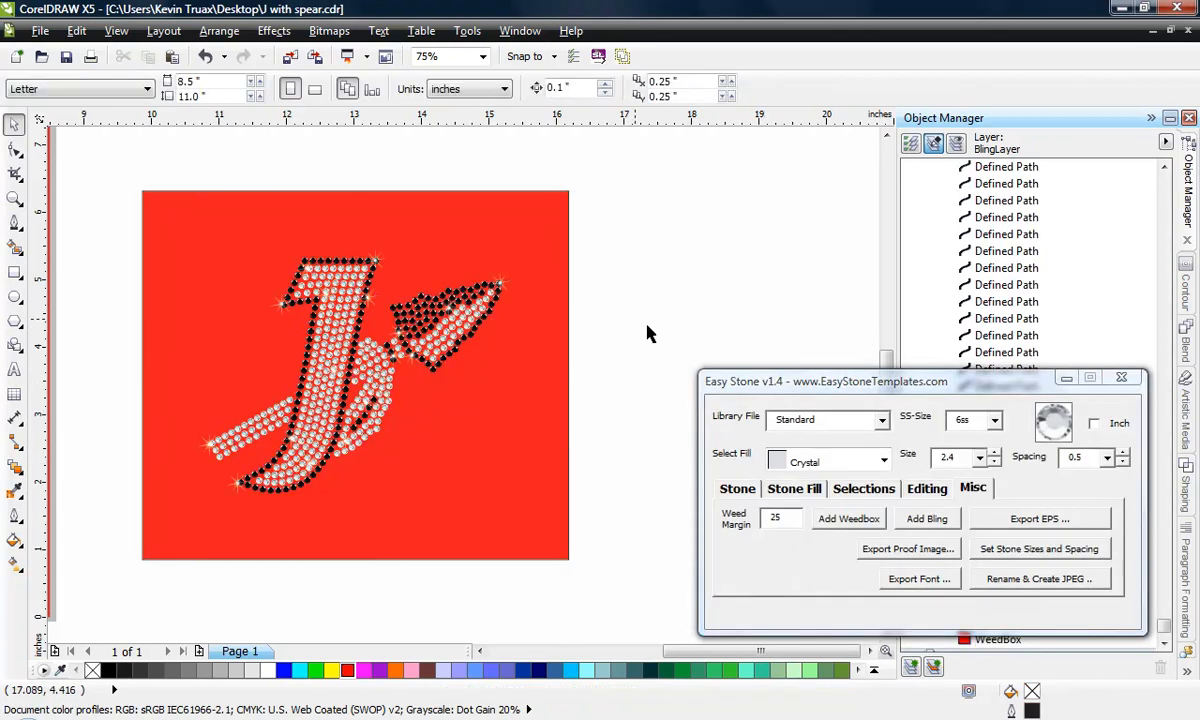
Step: Switch to the desktop, move J with spear.jpg into open space, view the exported proof and return to CorelDRAW
{"action": "left_click", "coordinate": [1122, 8]}
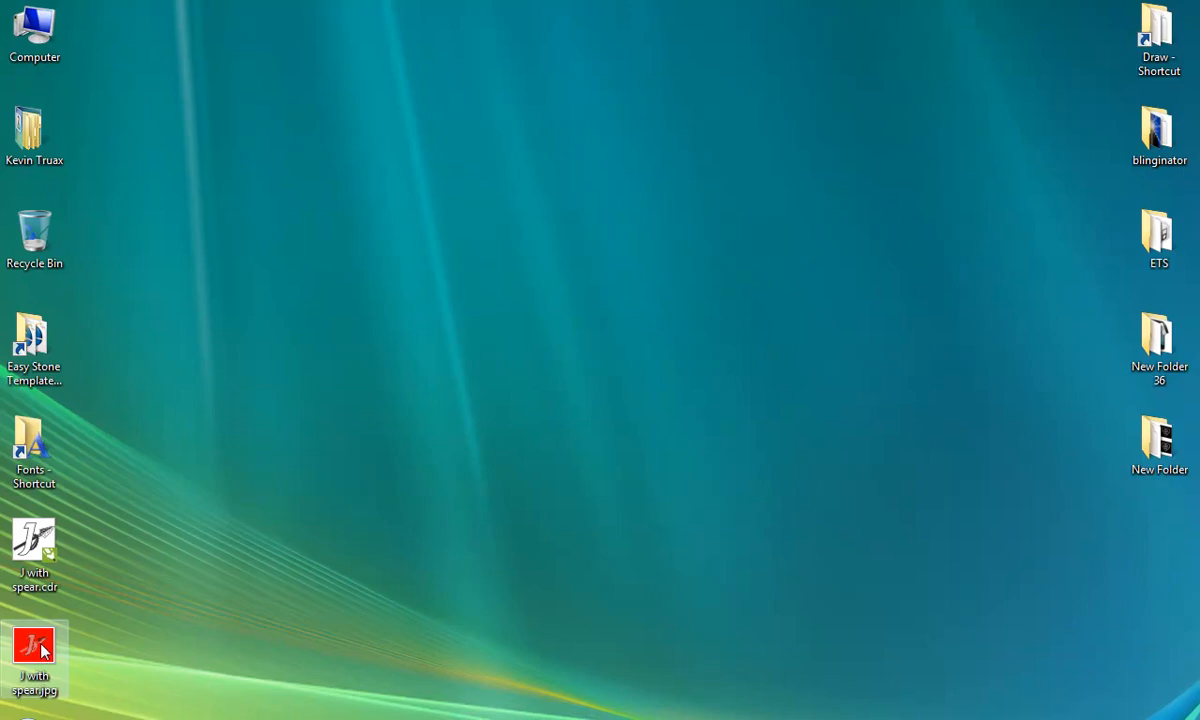
{"action": "left_click_drag", "start_coordinate": [52, 655], "coordinate": [333, 368]}
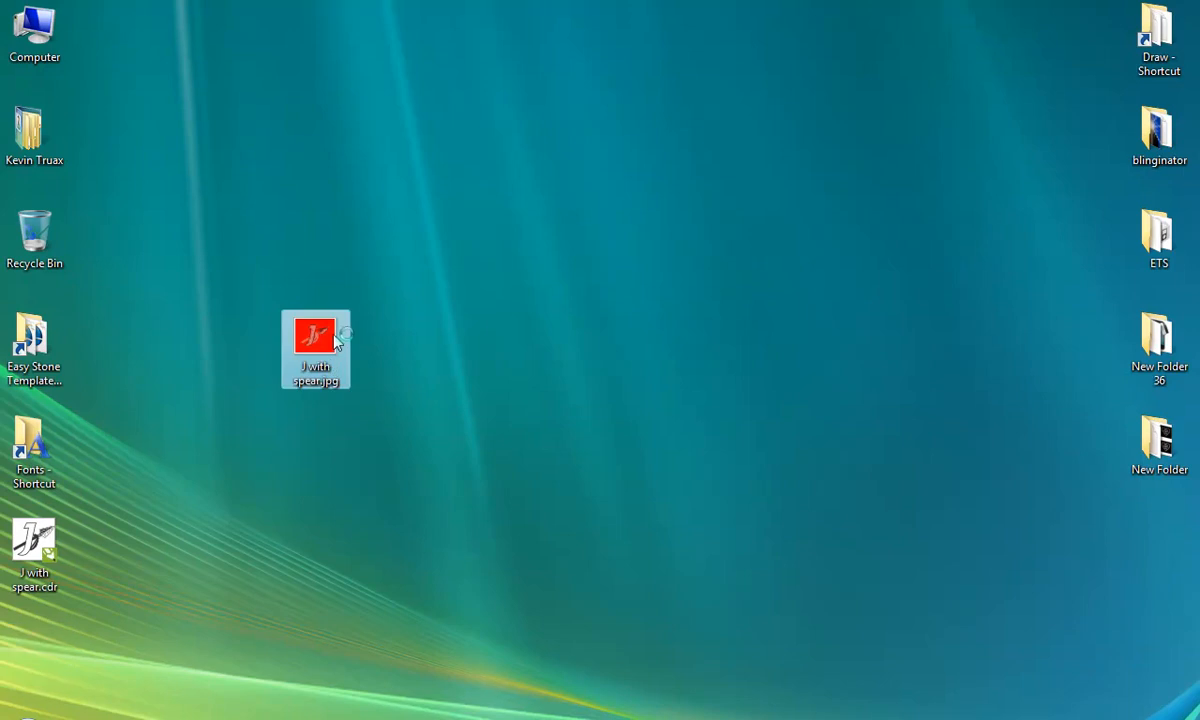
{"action": "double_click", "coordinate": [318, 342]}
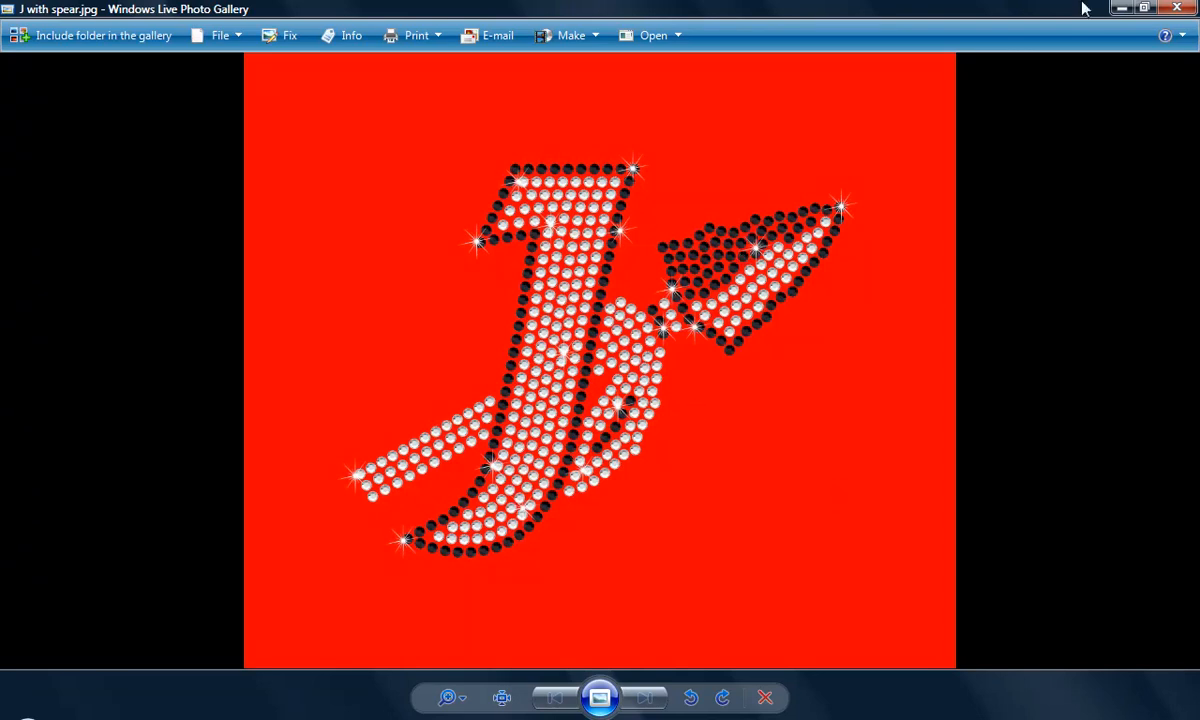
{"action": "left_click", "coordinate": [1181, 8]}
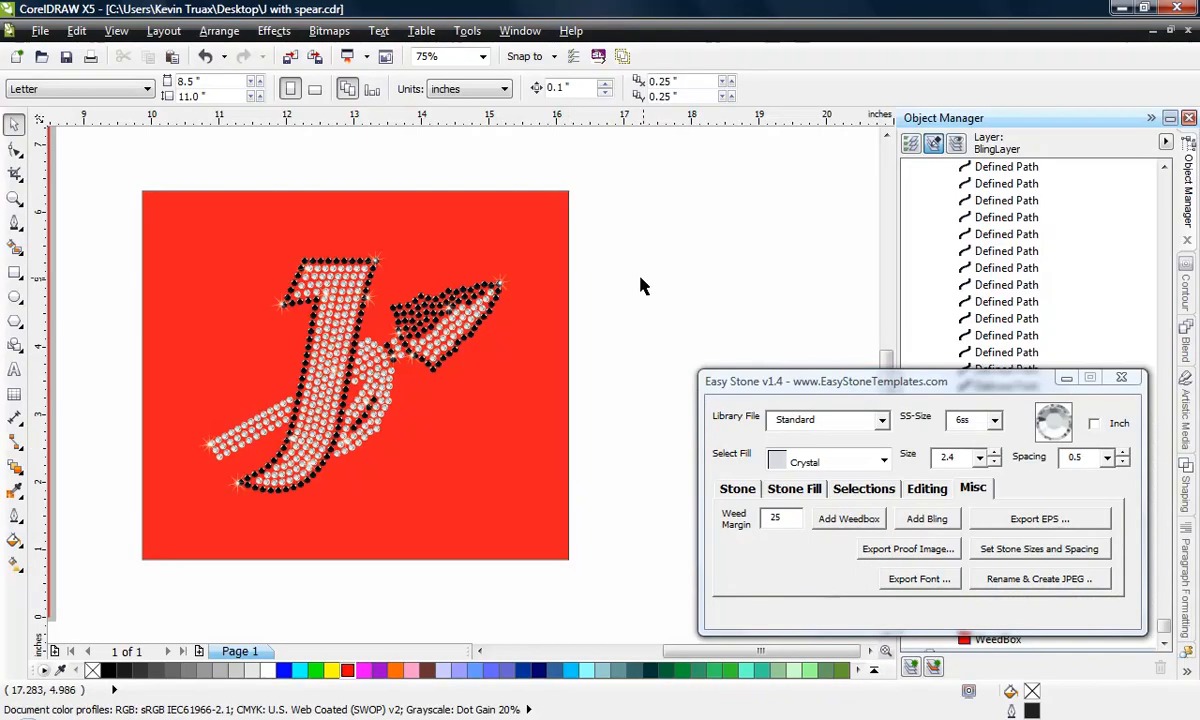
Step: Select the red proof design and export it as EPS with a .75 inch weed margin and the Complete, Color and Combo options
{"action": "scroll", "coordinate": [268, 320], "scroll_direction": "down", "scroll_amount": 1}
{"action": "scroll", "coordinate": [290, 320], "scroll_direction": "up", "scroll_amount": 1}
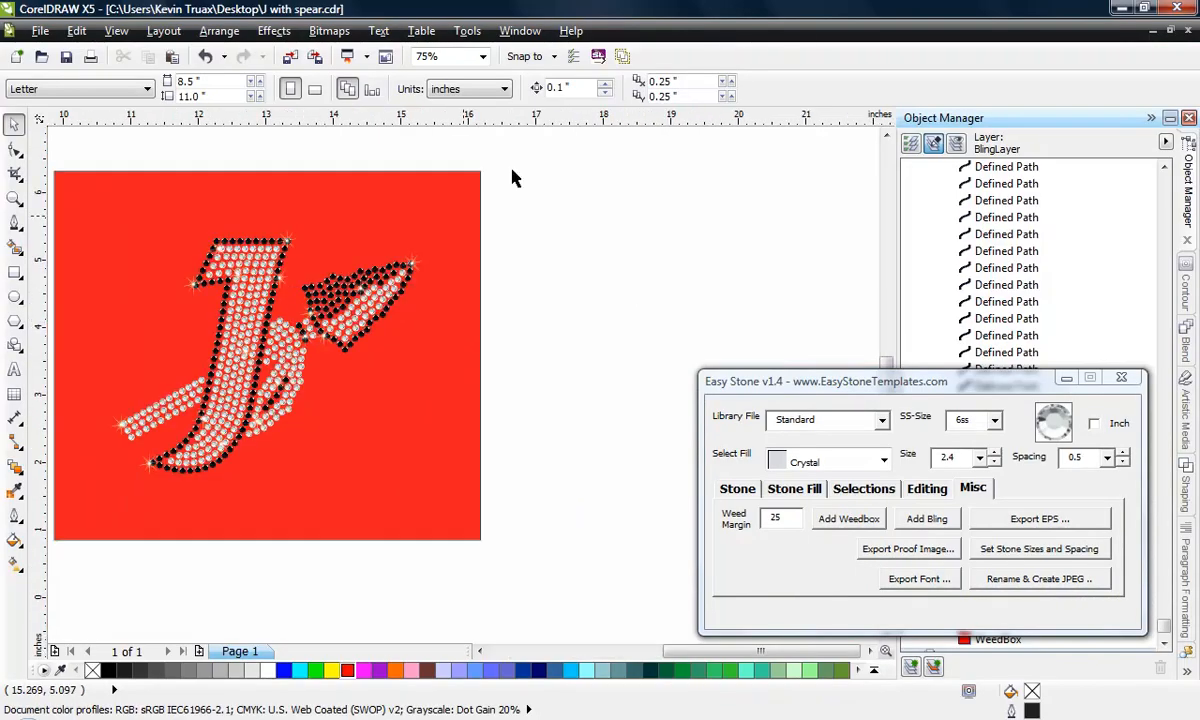
{"action": "scroll", "coordinate": [510, 175], "scroll_direction": "down", "scroll_amount": 1}
{"action": "left_click_drag", "start_coordinate": [537, 140], "coordinate": [266, 401]}
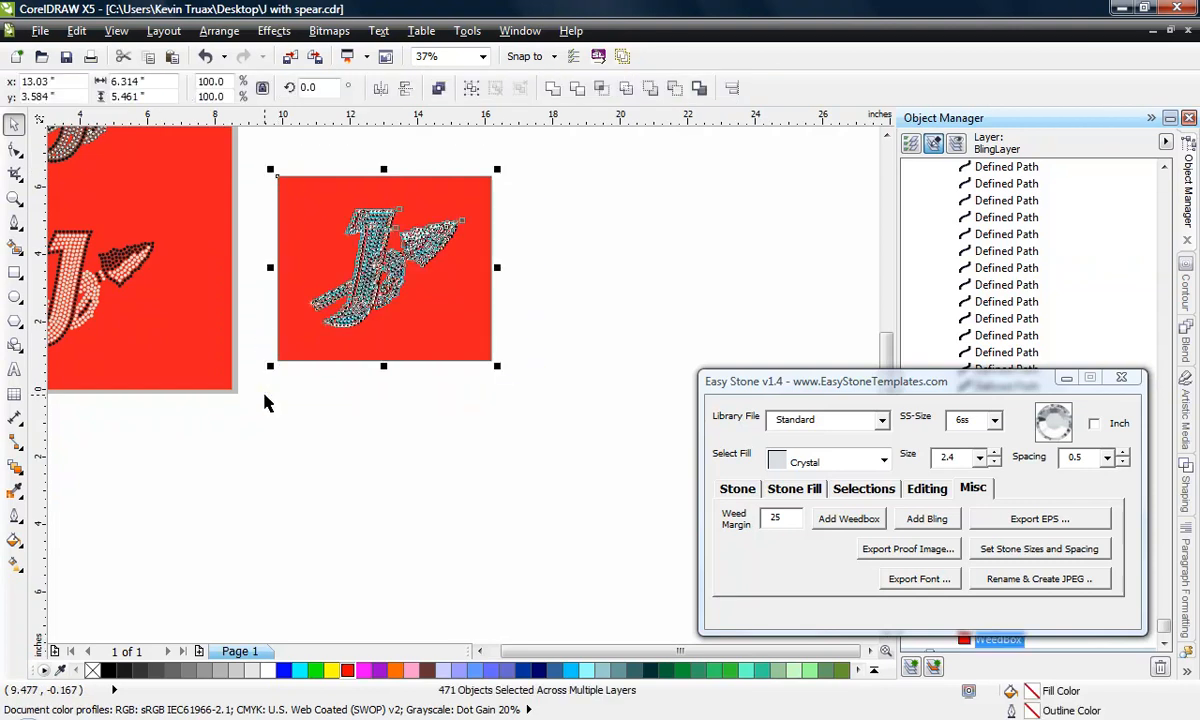
{"action": "left_click", "coordinate": [1047, 521]}
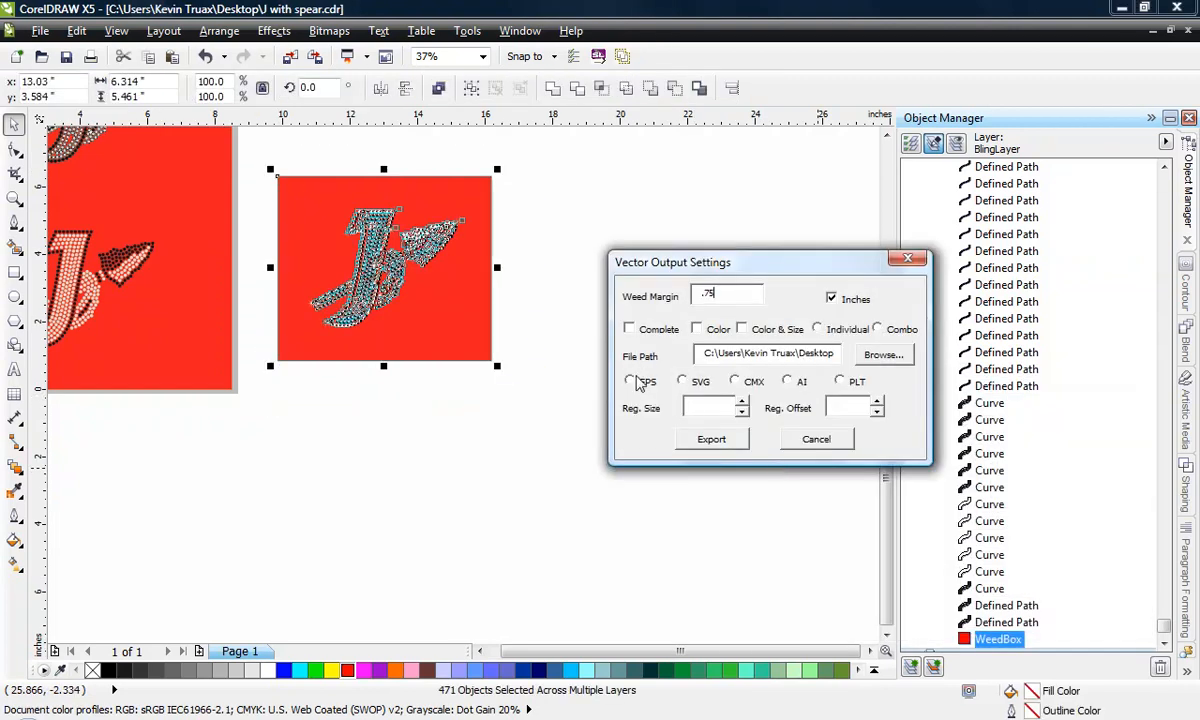
{"action": "left_click", "coordinate": [630, 382]}
{"action": "left_click", "coordinate": [698, 334]}
{"action": "left_click", "coordinate": [630, 331]}
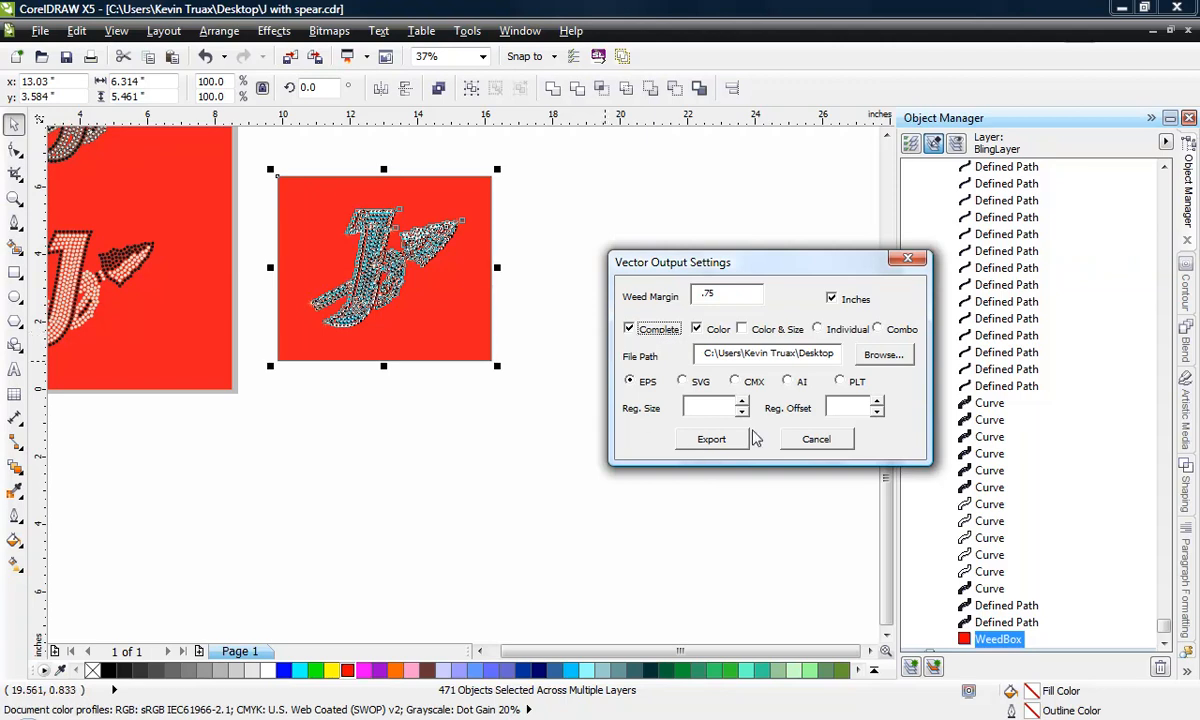
{"action": "left_click", "coordinate": [878, 330]}
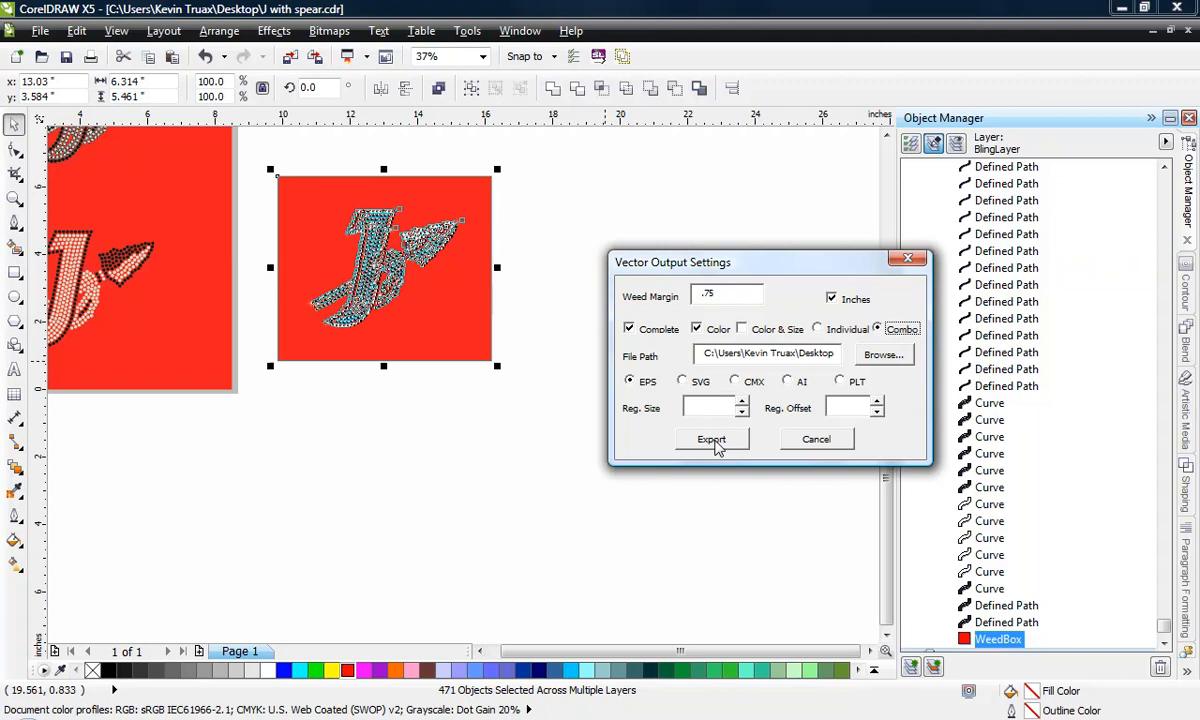
{"action": "left_click", "coordinate": [714, 442]}
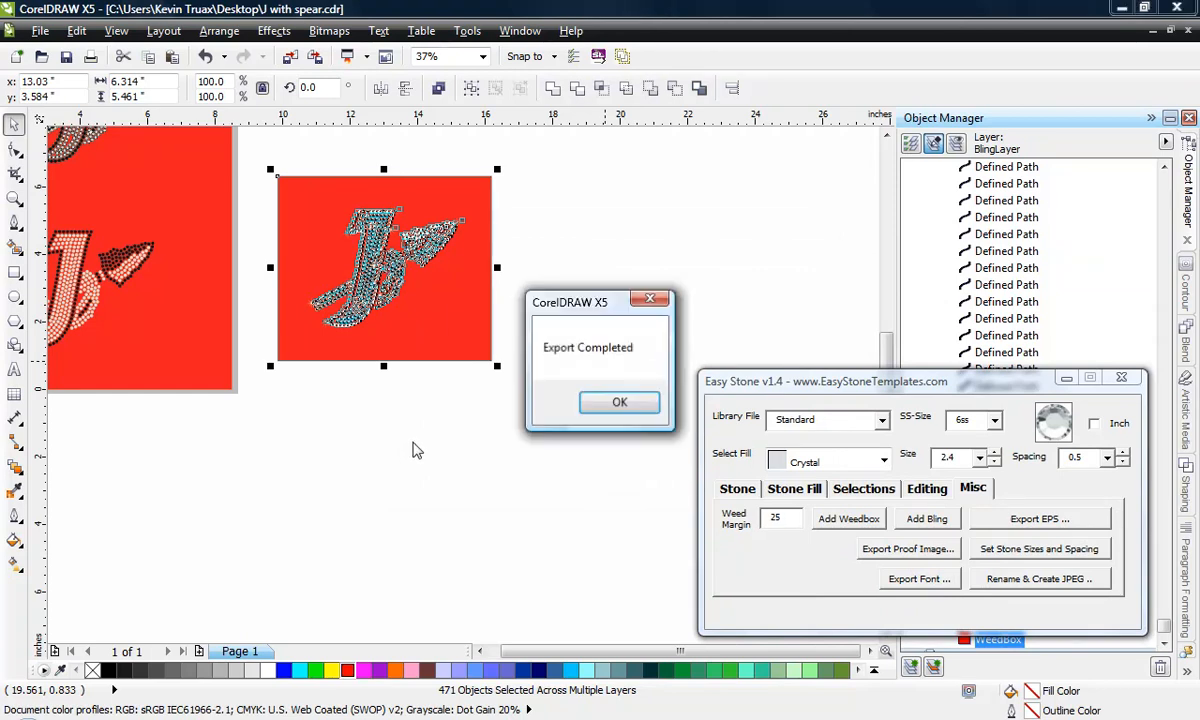
{"action": "left_click", "coordinate": [578, 380]}
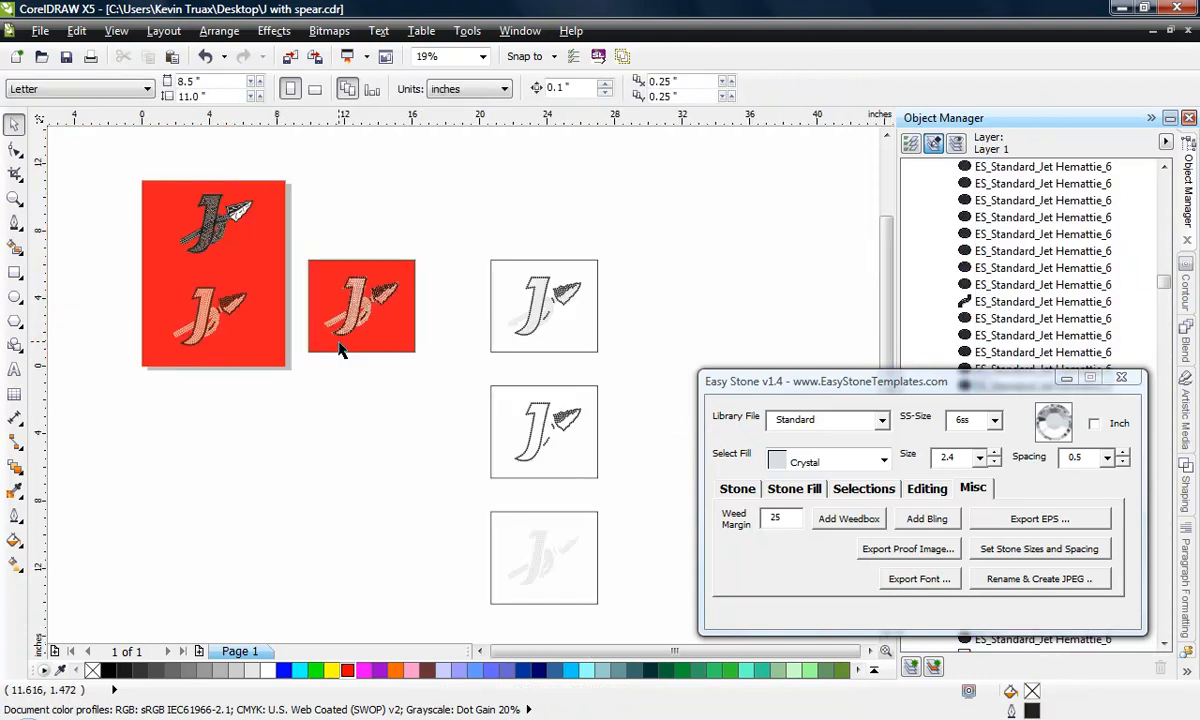
Step: Examine the complete two-color template up close, checking individual black stones around the J's upper serif
{"action": "scroll", "coordinate": [572, 318], "scroll_direction": "up", "scroll_amount": 2}
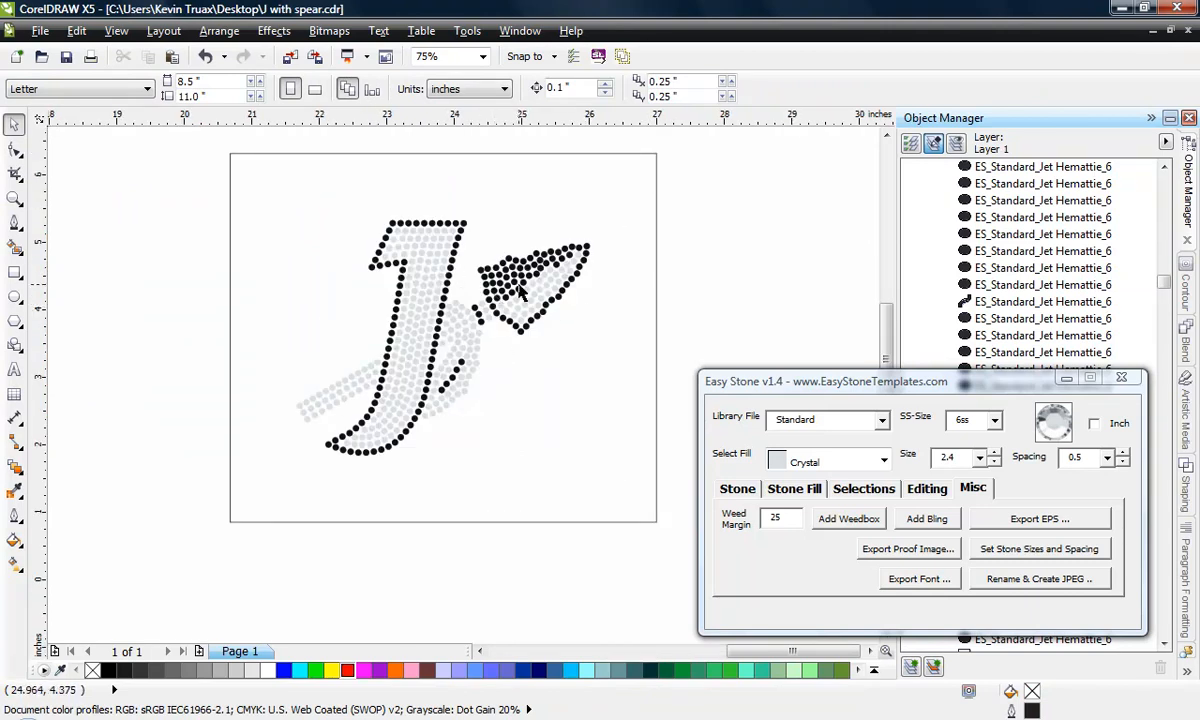
{"action": "scroll", "coordinate": [420, 265], "scroll_direction": "up", "scroll_amount": 3}
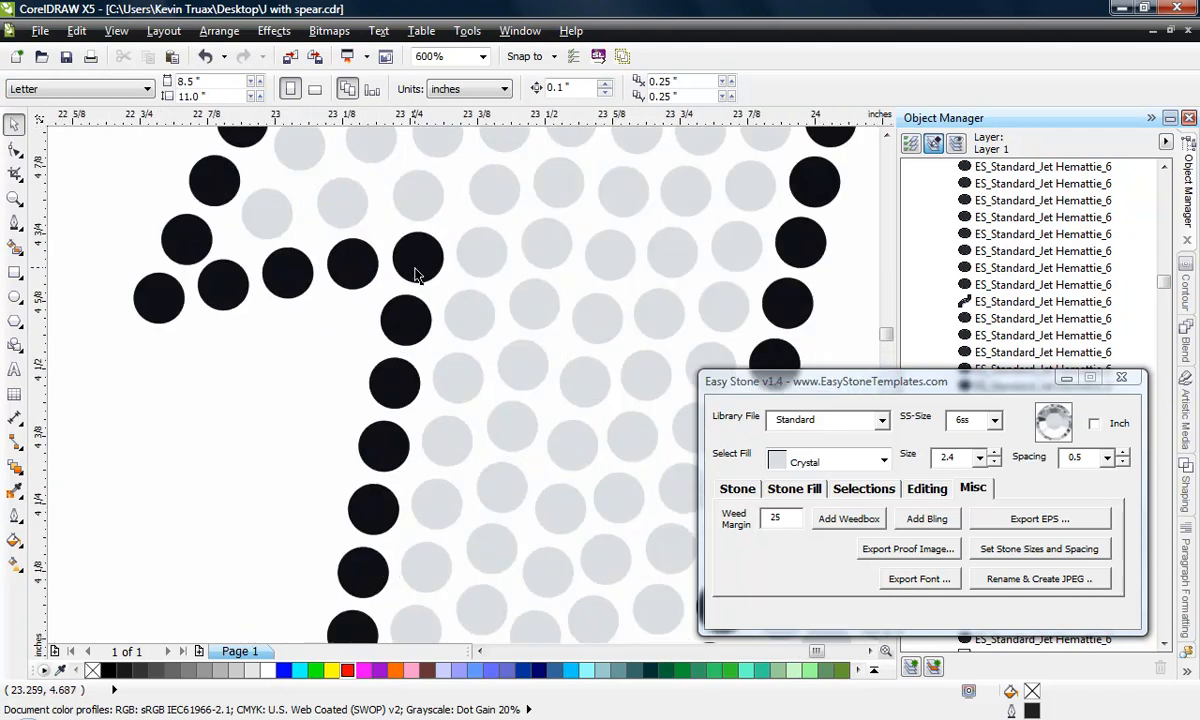
{"action": "left_click", "coordinate": [418, 262]}
{"action": "scroll", "coordinate": [415, 255], "scroll_direction": "down", "scroll_amount": 2}
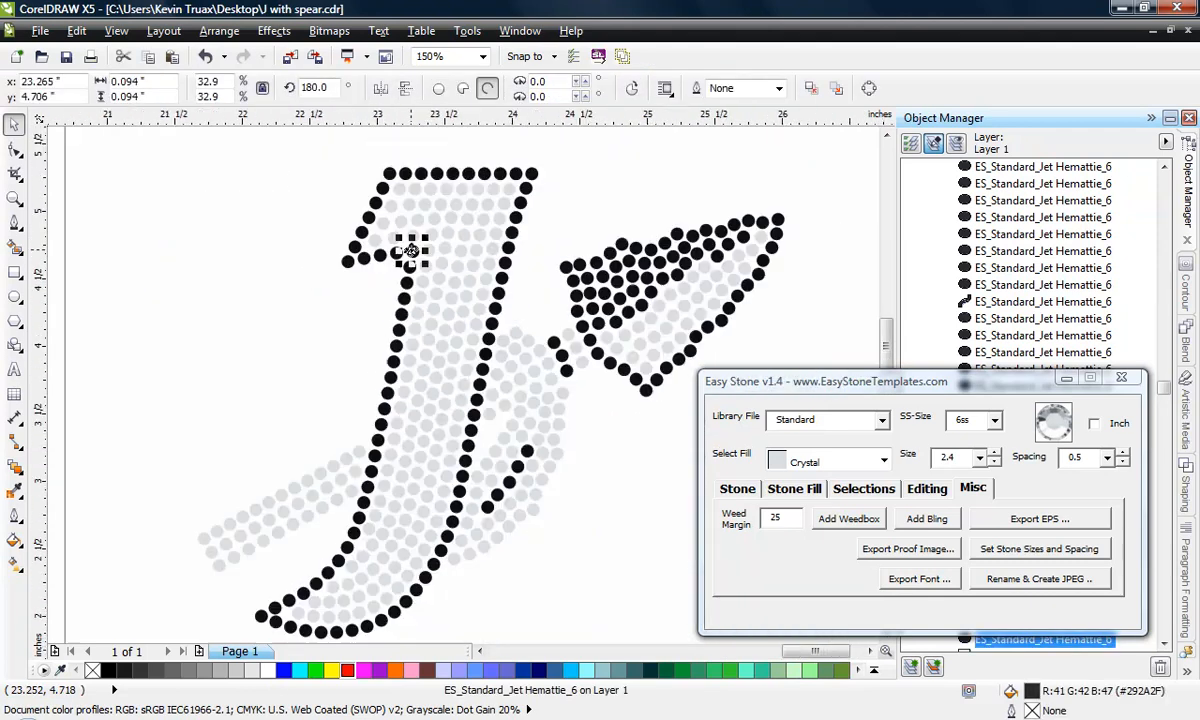
{"action": "left_click", "coordinate": [315, 268]}
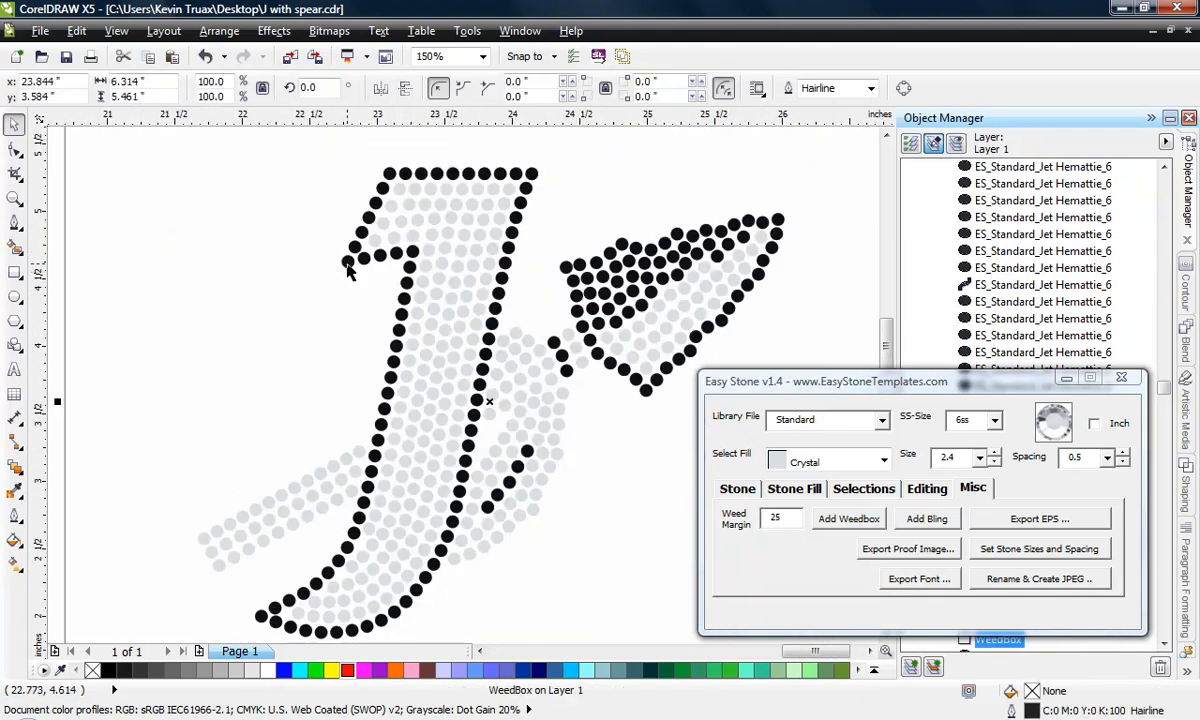
{"action": "left_click", "coordinate": [348, 262]}
{"action": "left_click", "coordinate": [327, 313]}
{"action": "scroll", "coordinate": [337, 307], "scroll_direction": "down", "scroll_amount": 1}
{"action": "left_click", "coordinate": [176, 320]}
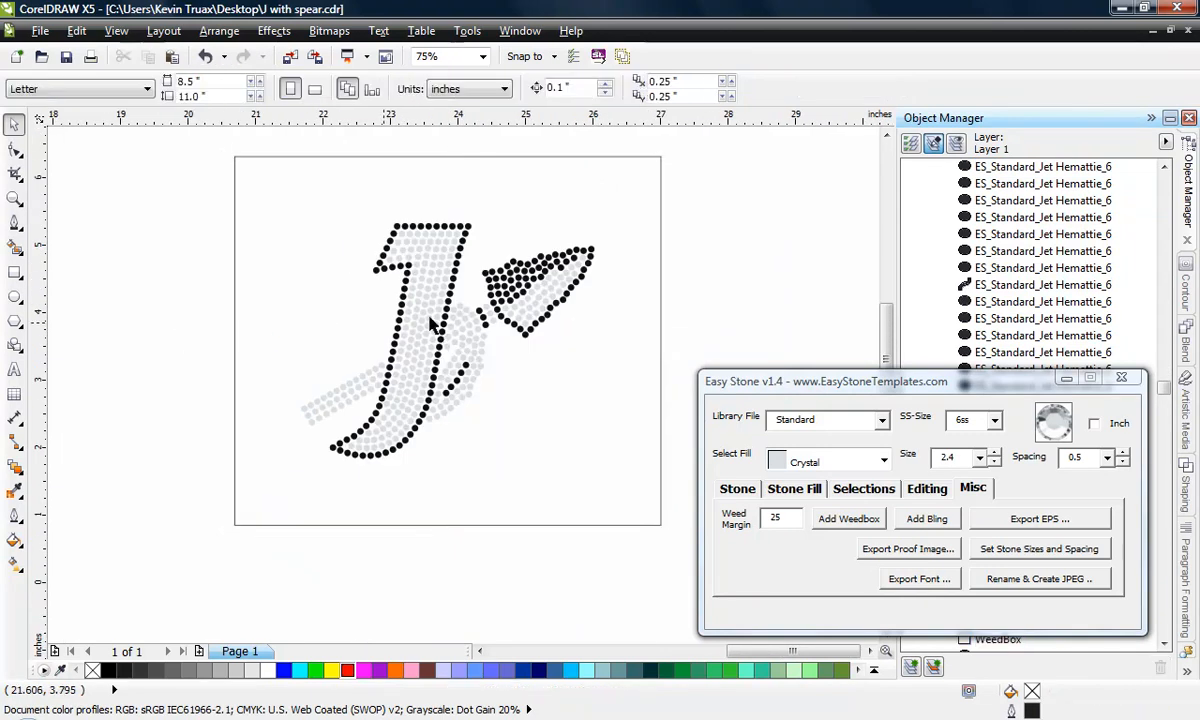
Step: Compare the complete template with the red proof, and inspect the separate black-stone and crystal-stone templates below it
{"action": "scroll", "coordinate": [300, 330], "scroll_direction": "down", "scroll_amount": 1}
{"action": "scroll", "coordinate": [101, 270], "scroll_direction": "up", "scroll_amount": 1}
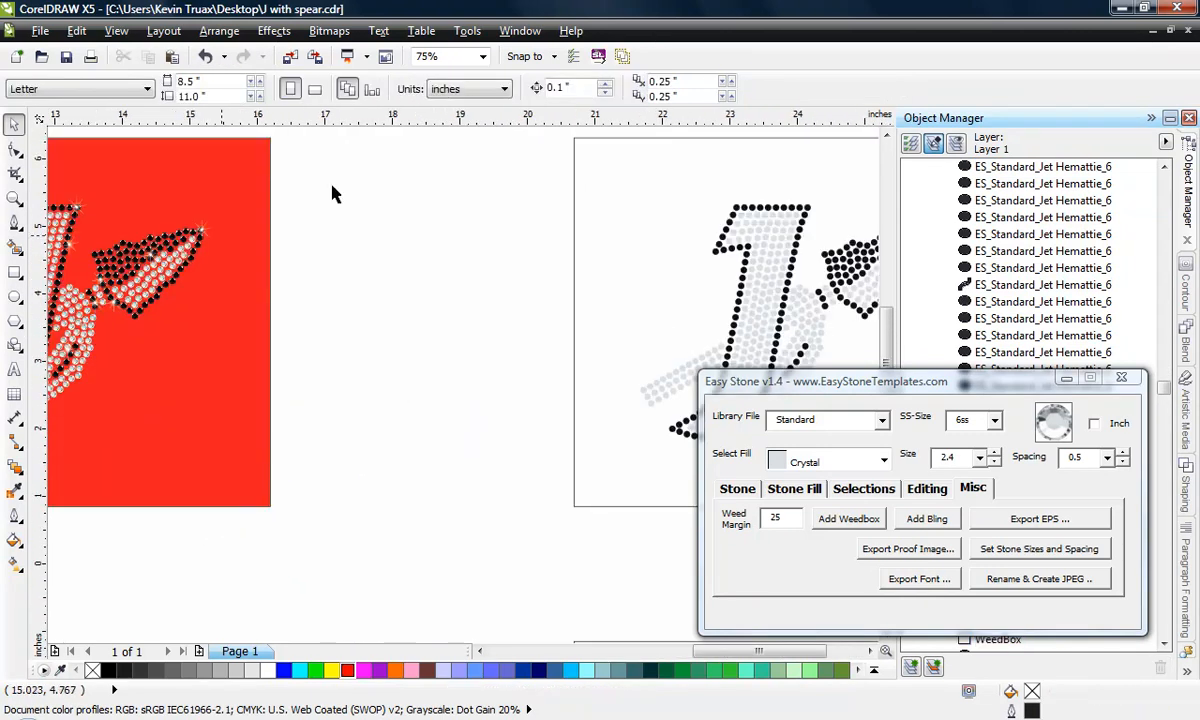
{"action": "scroll", "coordinate": [372, 182], "scroll_direction": "down", "scroll_amount": 2}
{"action": "scroll", "coordinate": [478, 305], "scroll_direction": "up", "scroll_amount": 1}
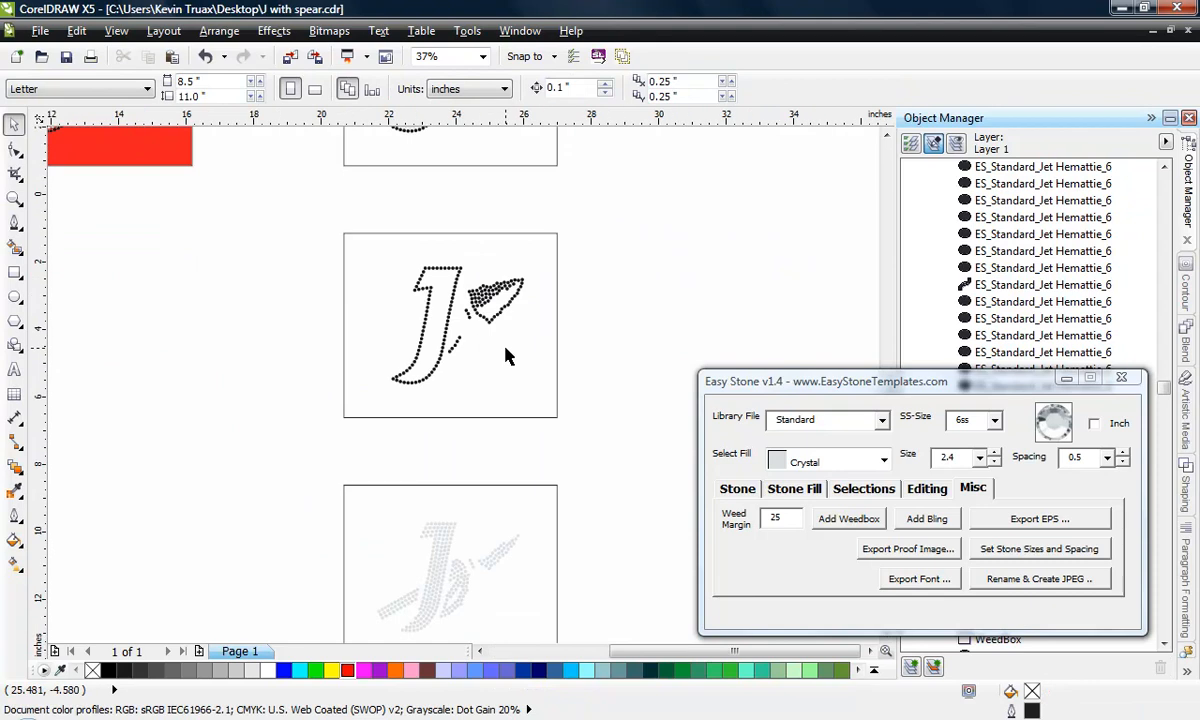
{"action": "scroll", "coordinate": [464, 319], "scroll_direction": "up", "scroll_amount": 1}
{"action": "scroll", "coordinate": [390, 292], "scroll_direction": "down", "scroll_amount": 1}
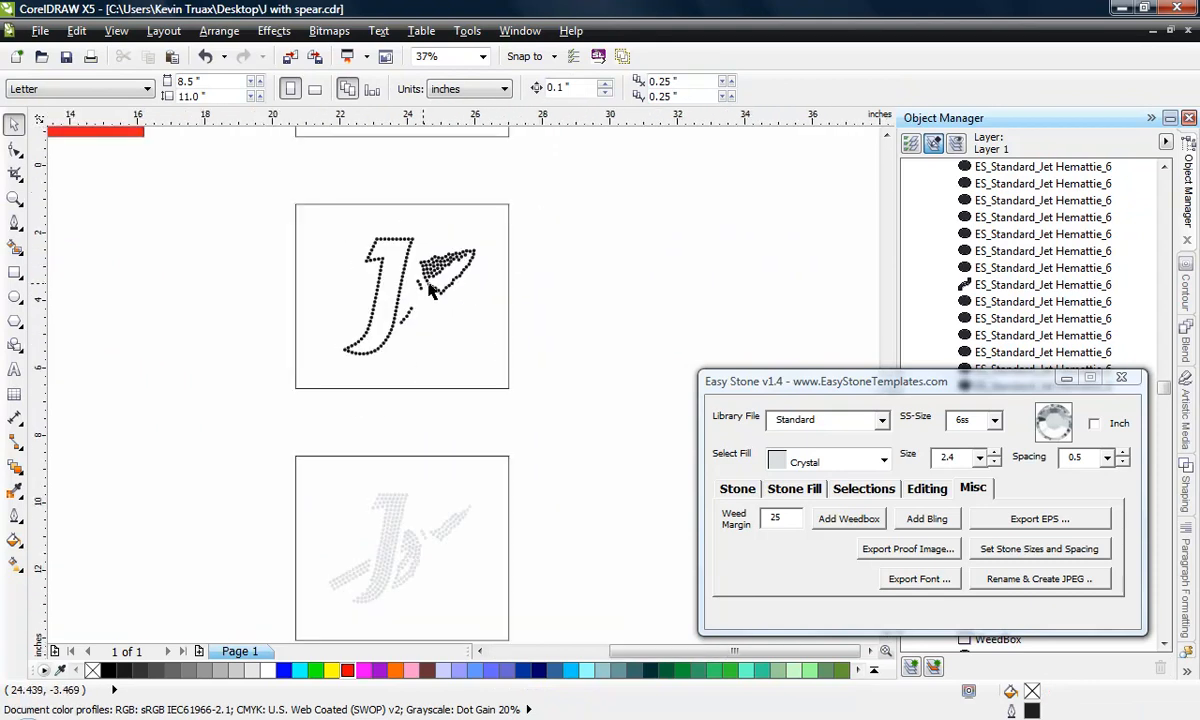
{"action": "scroll", "coordinate": [420, 410], "scroll_direction": "down", "scroll_amount": 3}
{"action": "scroll", "coordinate": [407, 437], "scroll_direction": "up", "scroll_amount": 1}
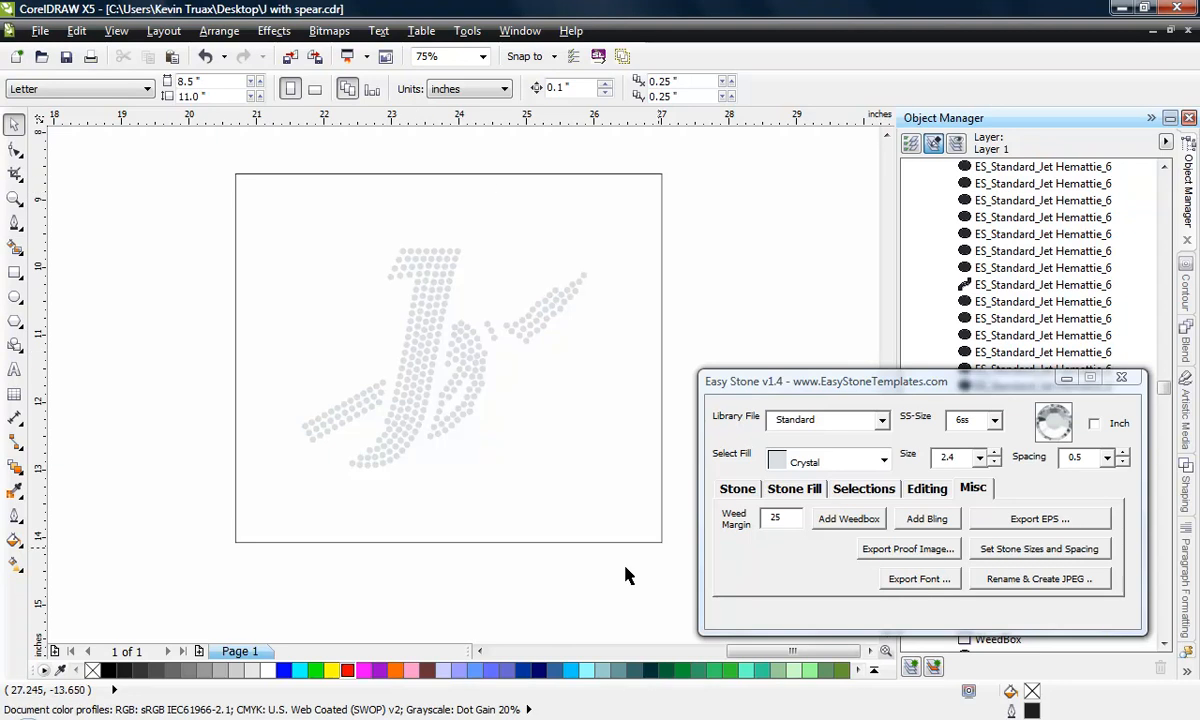
{"action": "scroll", "coordinate": [485, 340], "scroll_direction": "down", "scroll_amount": 1}
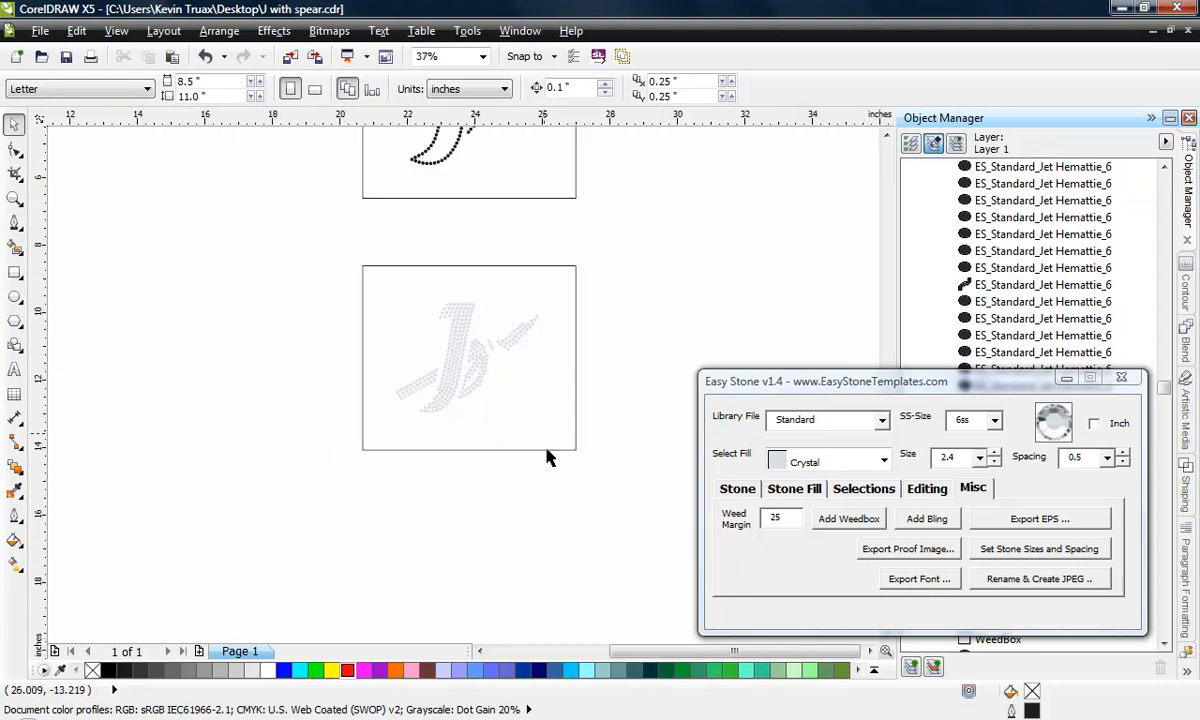
{"action": "scroll", "coordinate": [538, 402], "scroll_direction": "down", "scroll_amount": 1}
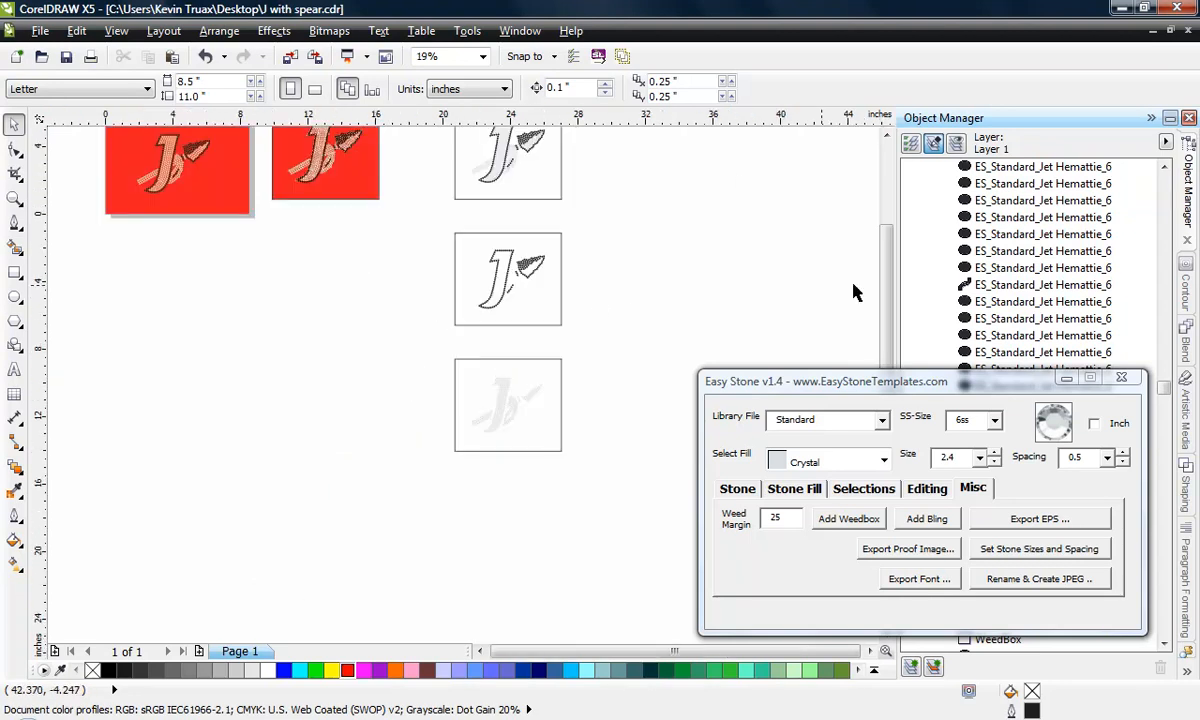
Step: Switch to the desktop and import J with spear.eps into the CorelDRAW drawing as editable, with text as curves
{"action": "left_click", "coordinate": [1121, 9]}
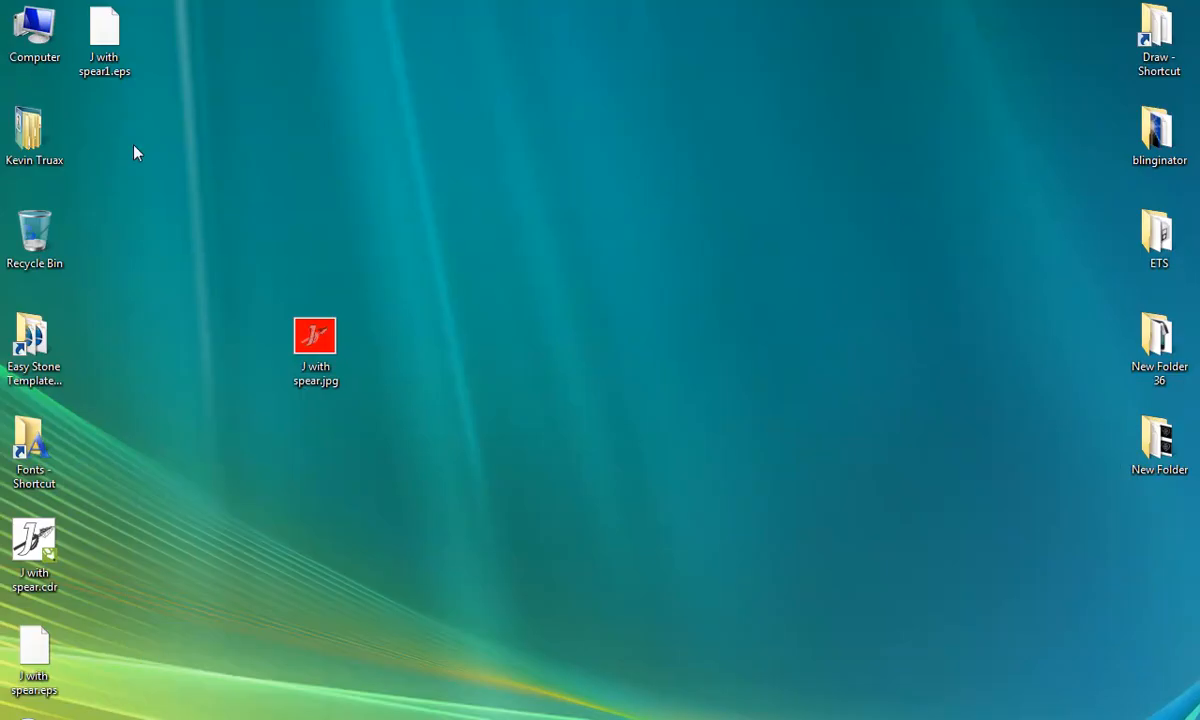
{"action": "left_click", "coordinate": [95, 72]}
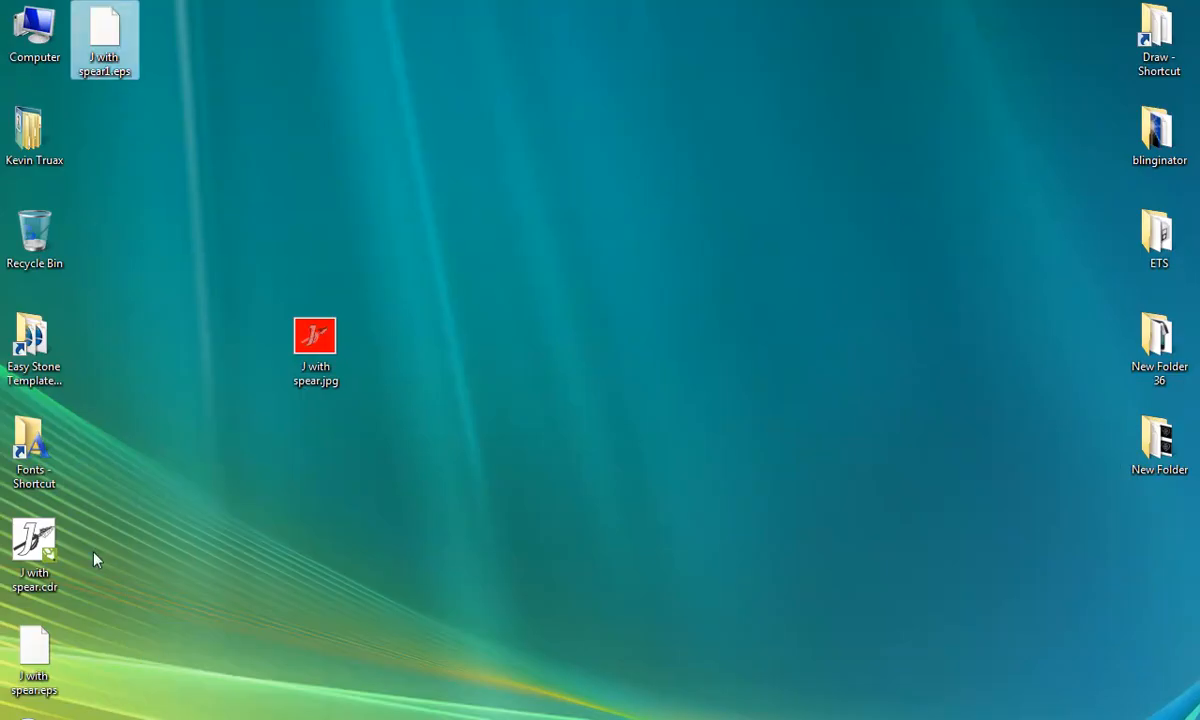
{"action": "left_click", "coordinate": [44, 668]}
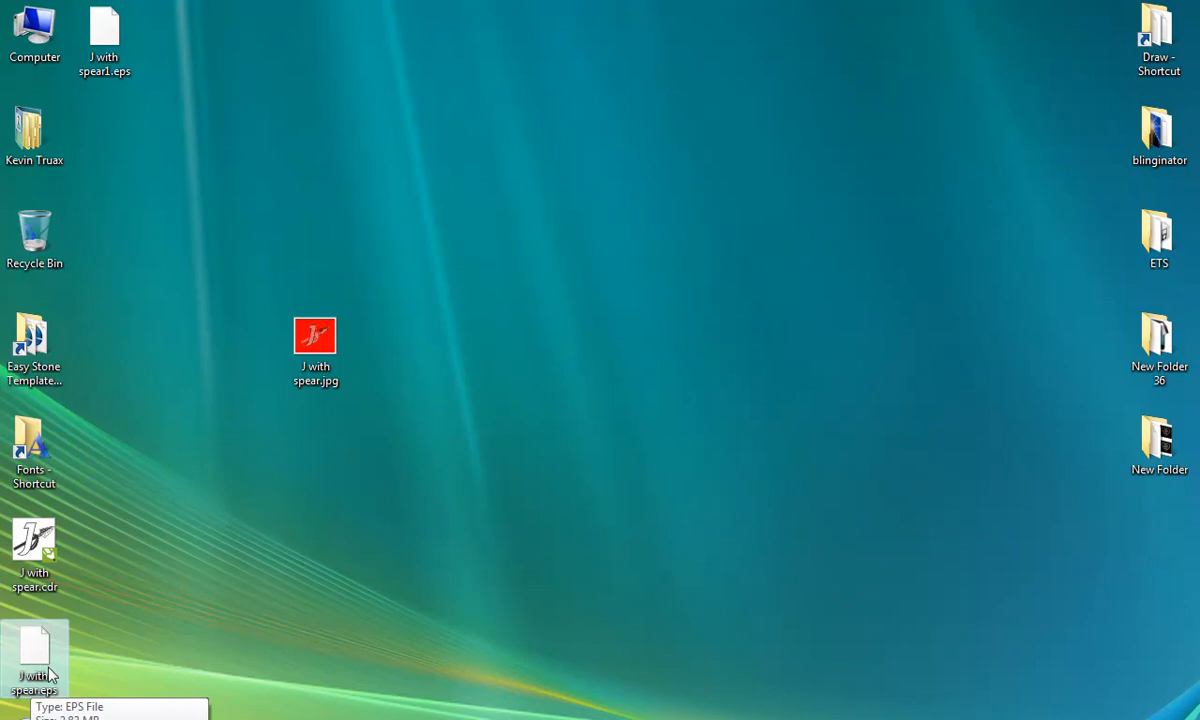
{"action": "left_click_drag", "start_coordinate": [46, 630], "coordinate": [718, 222]}
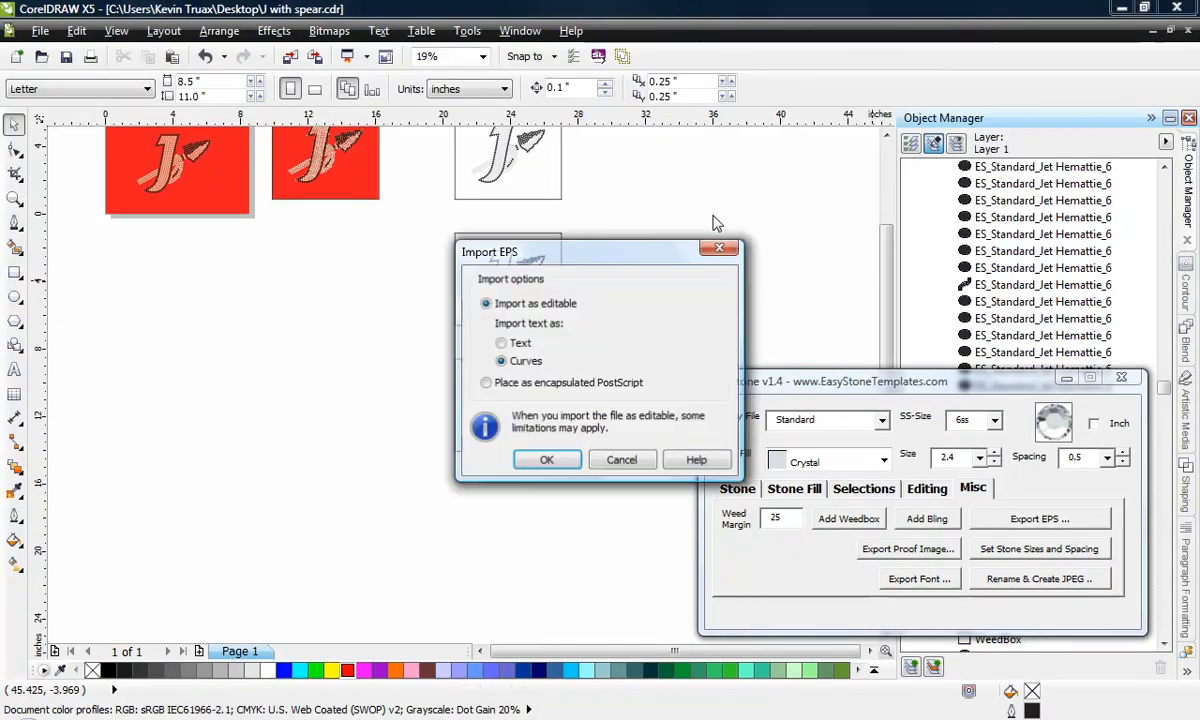
{"action": "left_click", "coordinate": [546, 459]}
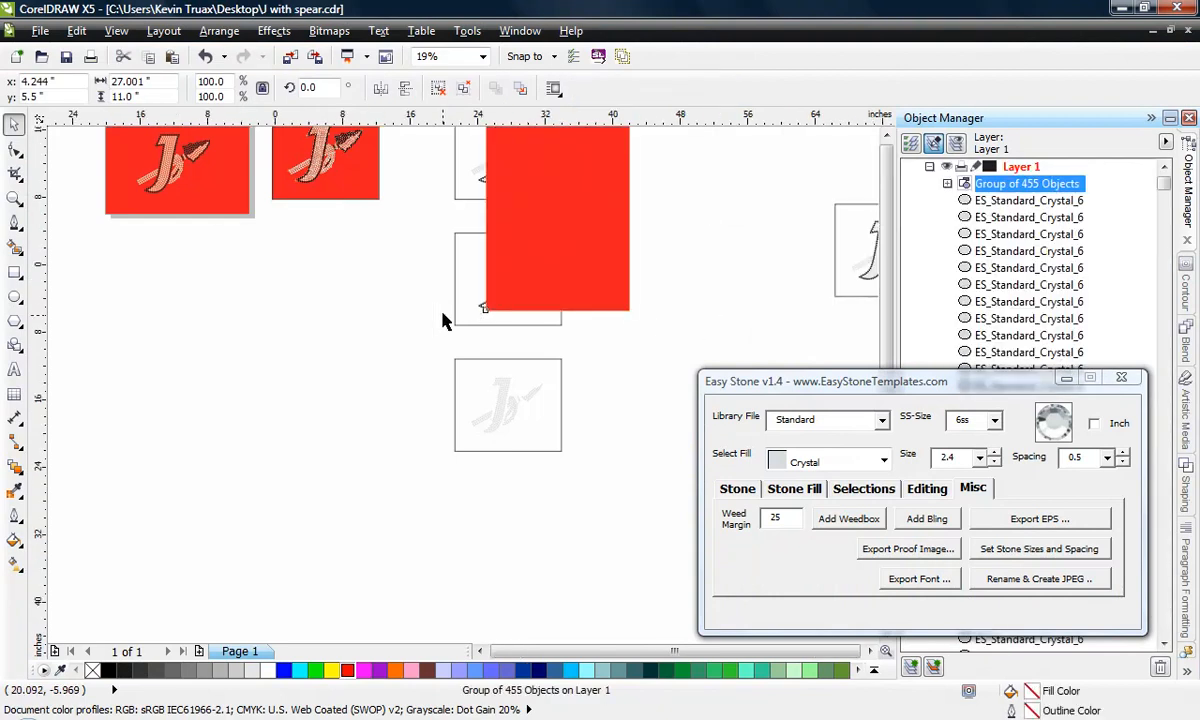
Step: Move the imported EPS group clear of the exported color templates and deselect it
{"action": "scroll", "coordinate": [442, 316], "scroll_direction": "down", "scroll_amount": 1}
{"action": "scroll", "coordinate": [675, 262], "scroll_direction": "up", "scroll_amount": 1}
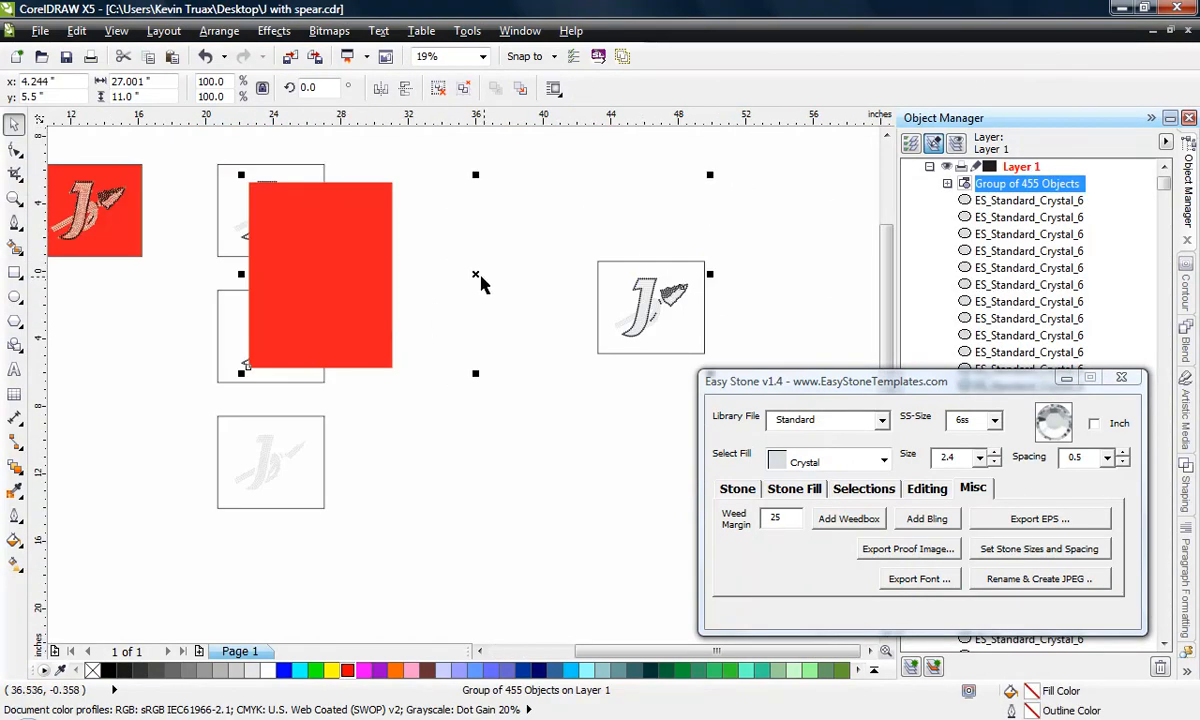
{"action": "left_click_drag", "start_coordinate": [482, 279], "coordinate": [613, 236]}
{"action": "left_click", "coordinate": [605, 357]}
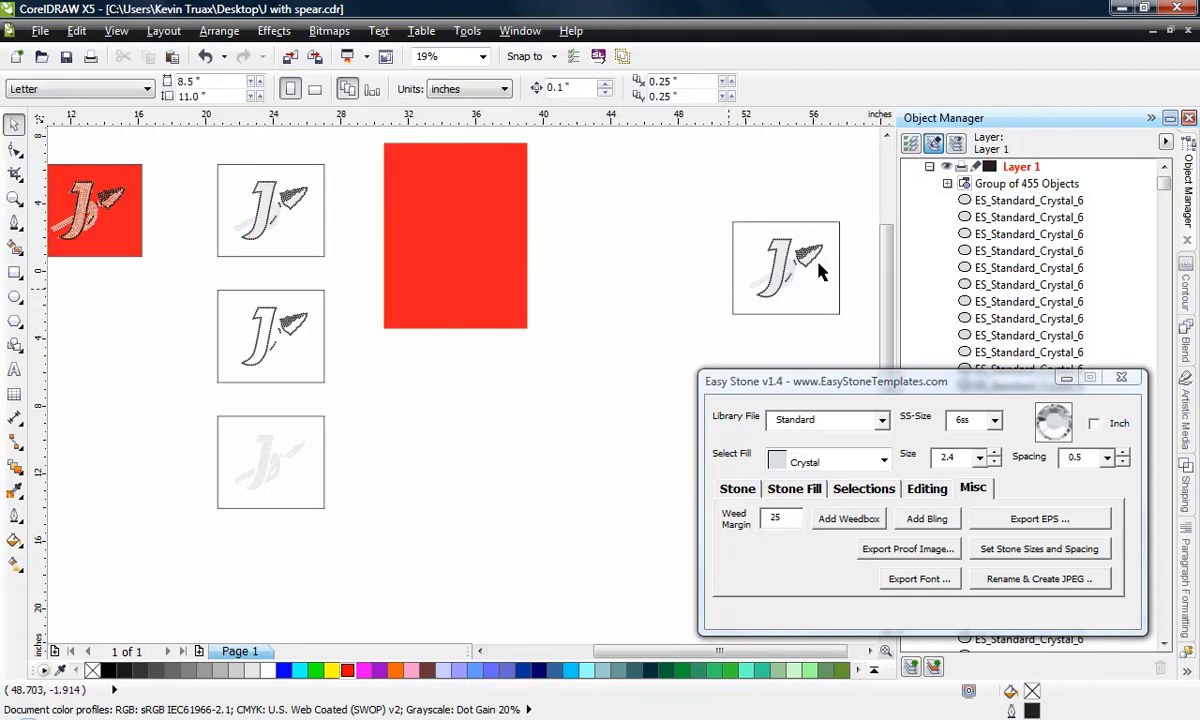
Step: Inspect the imported two-color template up close and delete its group together with the red rectangle
{"action": "scroll", "coordinate": [804, 271], "scroll_direction": "up", "scroll_amount": 2}
{"action": "scroll", "coordinate": [500, 320], "scroll_direction": "down", "scroll_amount": 1}
{"action": "scroll", "coordinate": [544, 317], "scroll_direction": "up", "scroll_amount": 1}
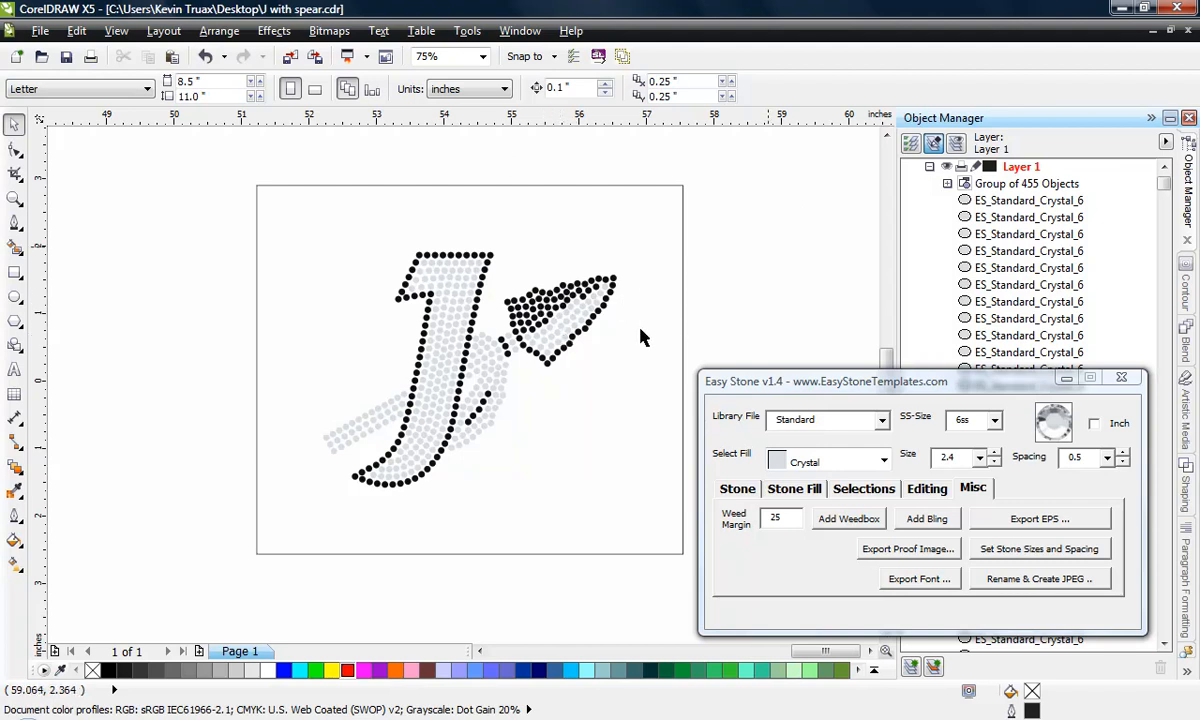
{"action": "scroll", "coordinate": [654, 305], "scroll_direction": "down", "scroll_amount": 1}
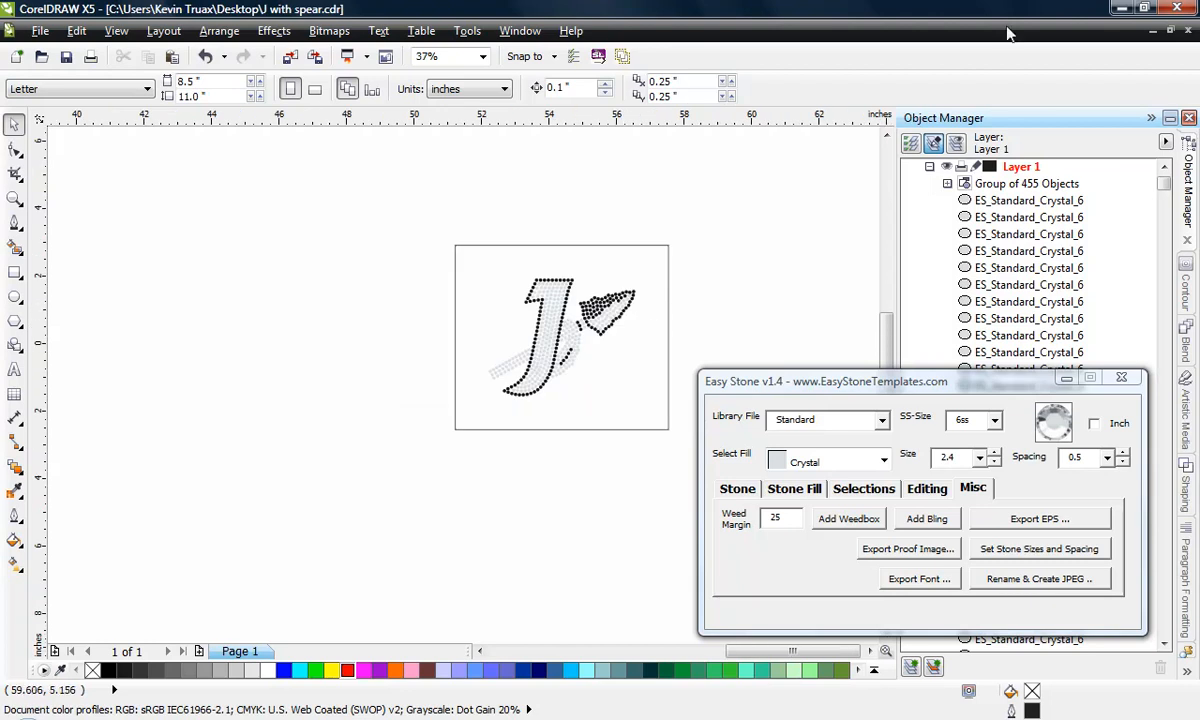
{"action": "scroll", "coordinate": [705, 252], "scroll_direction": "down", "scroll_amount": 1}
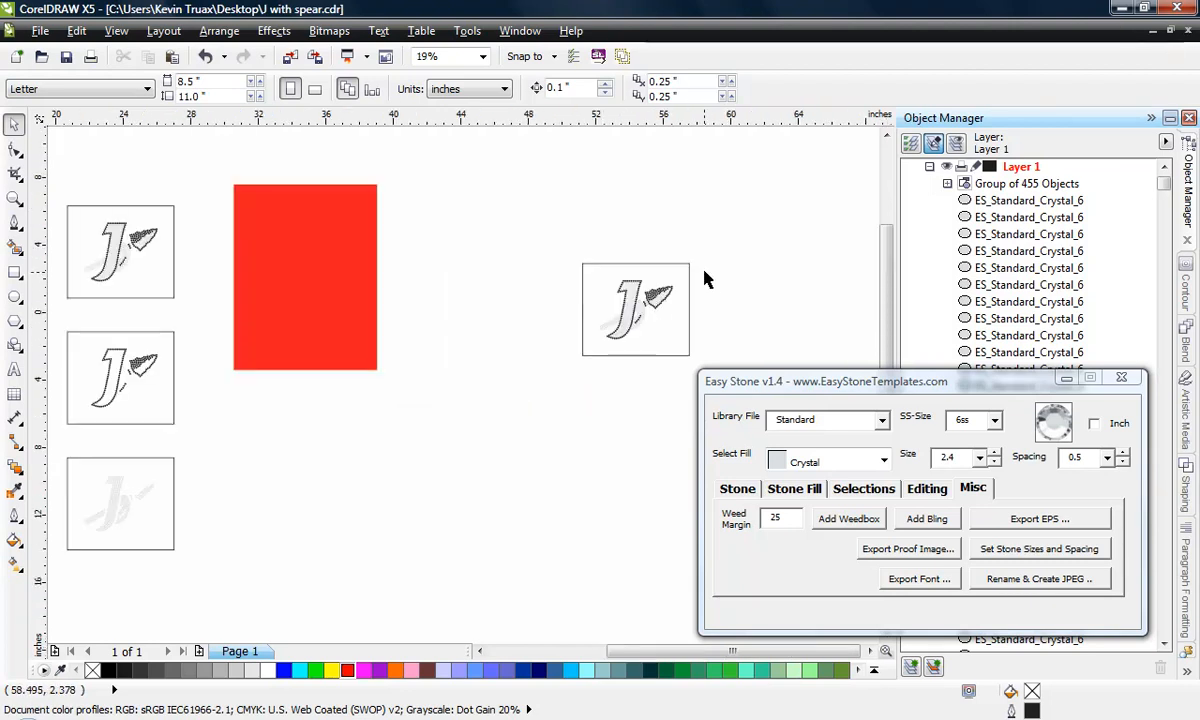
{"action": "left_click_drag", "start_coordinate": [767, 157], "coordinate": [214, 436]}
{"action": "key", "text": "Delete"}
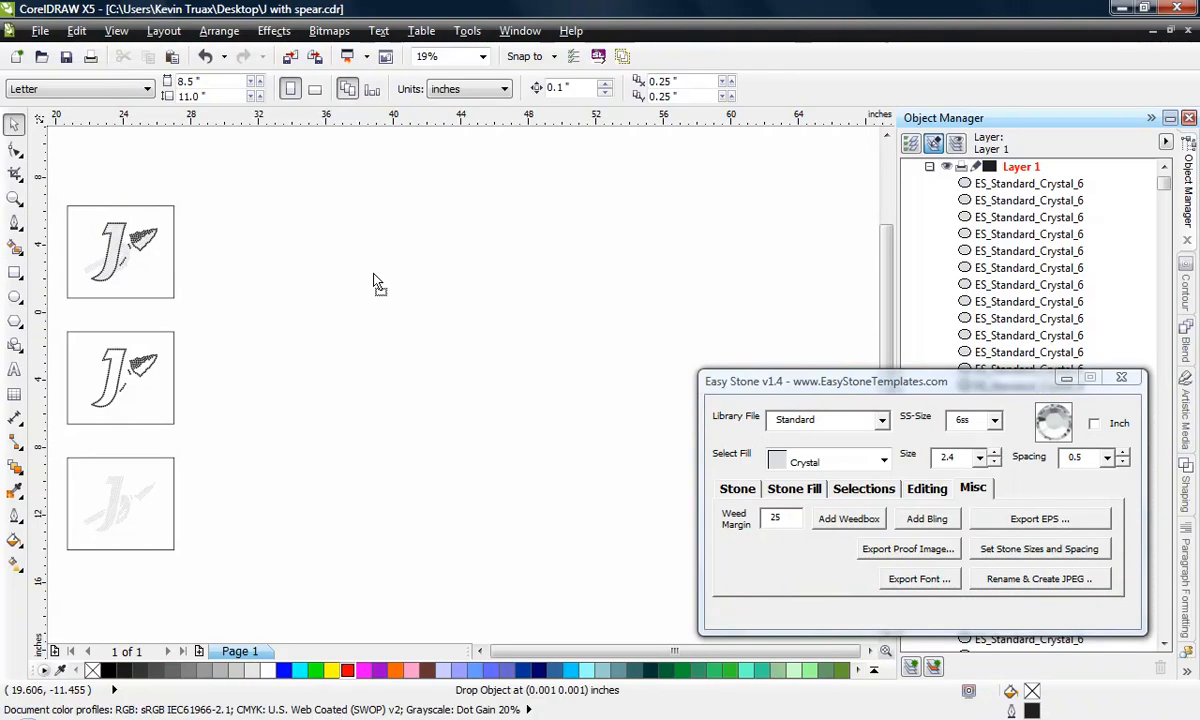
Step: Import the EPS file with the separate black-stone and crystal-stone templates and move its group clear of the original templates
{"action": "left_click", "coordinate": [541, 458]}
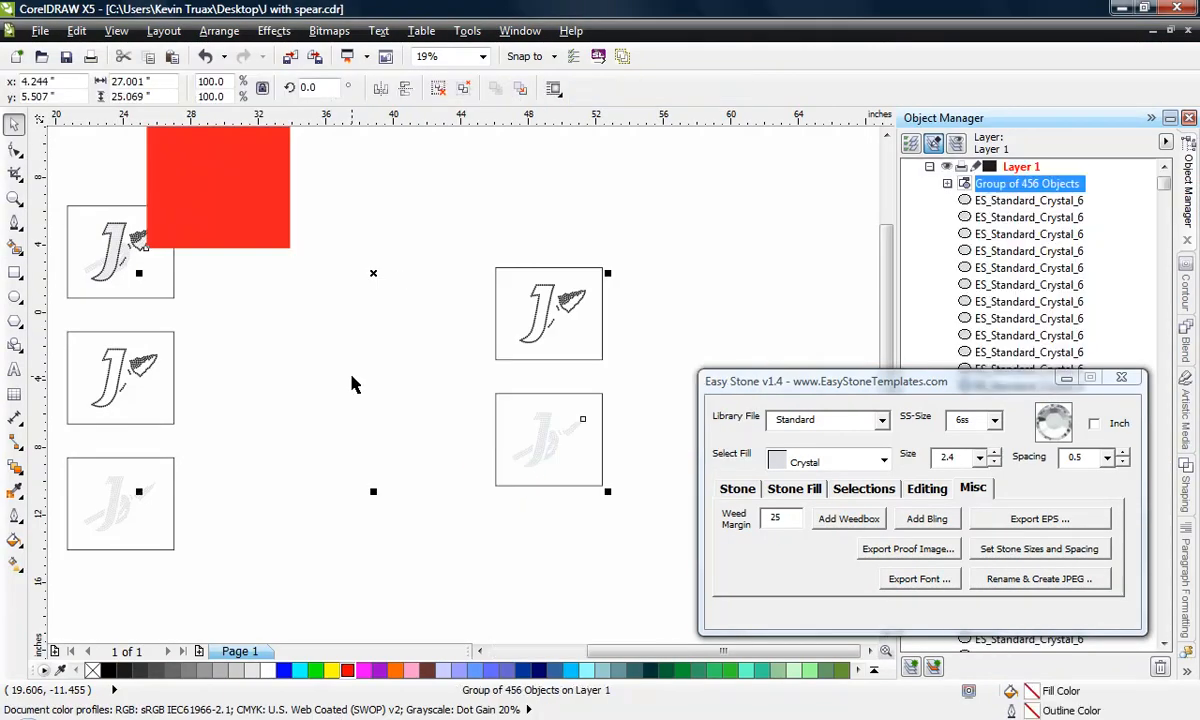
{"action": "scroll", "coordinate": [351, 372], "scroll_direction": "down", "scroll_amount": 1}
{"action": "left_click_drag", "start_coordinate": [360, 327], "coordinate": [406, 324]}
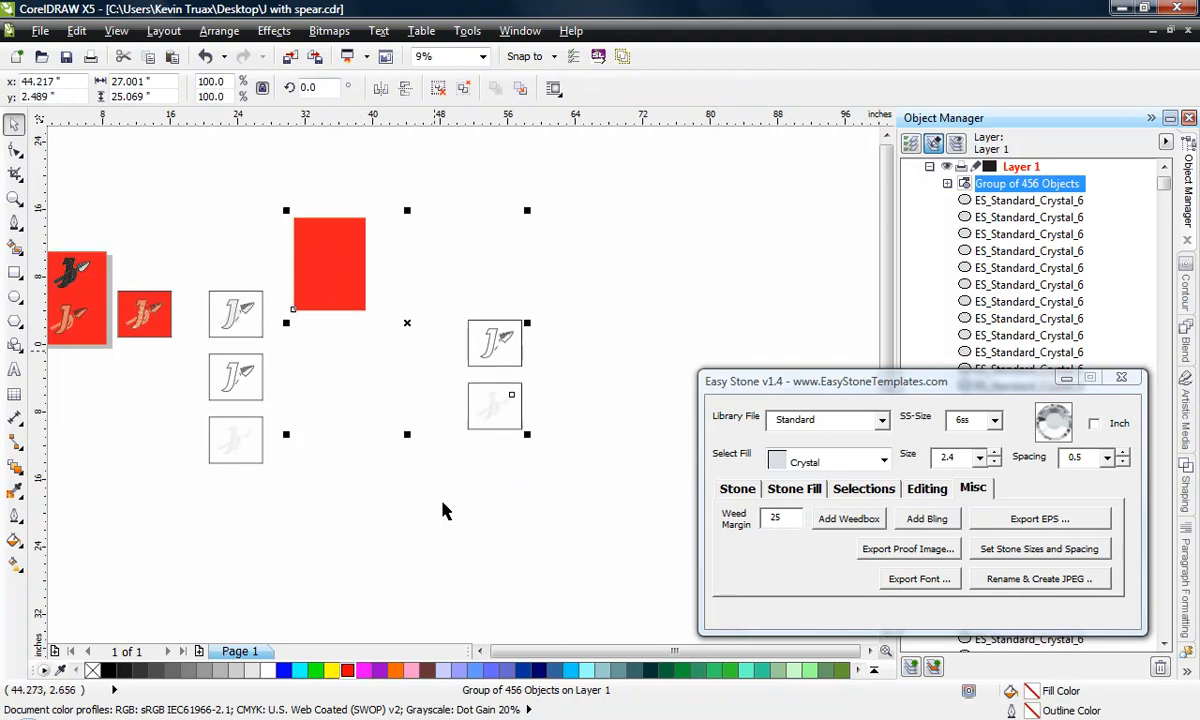
{"action": "left_click", "coordinate": [443, 501]}
Step: Inspect the imported black-stone and crystal-stone templates, selecting their frame to check how the objects are grouped
{"action": "scroll", "coordinate": [505, 350], "scroll_direction": "up", "scroll_amount": 2}
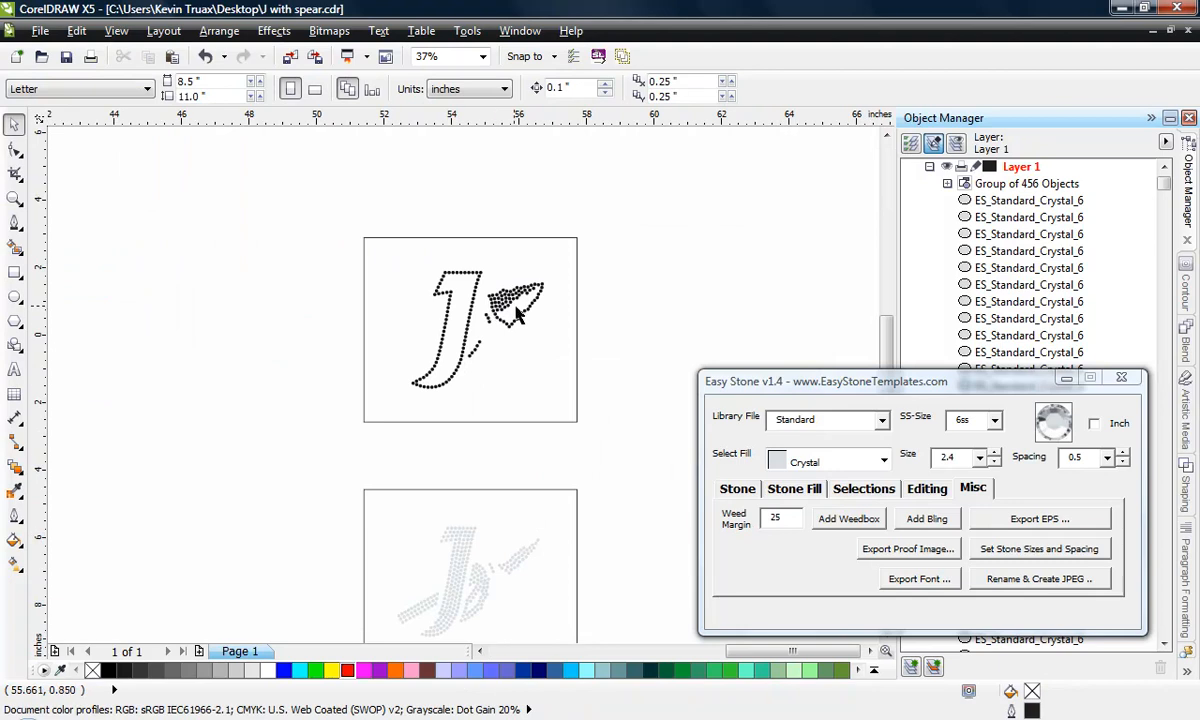
{"action": "scroll", "coordinate": [518, 313], "scroll_direction": "down", "scroll_amount": 1}
{"action": "left_click", "coordinate": [540, 328]}
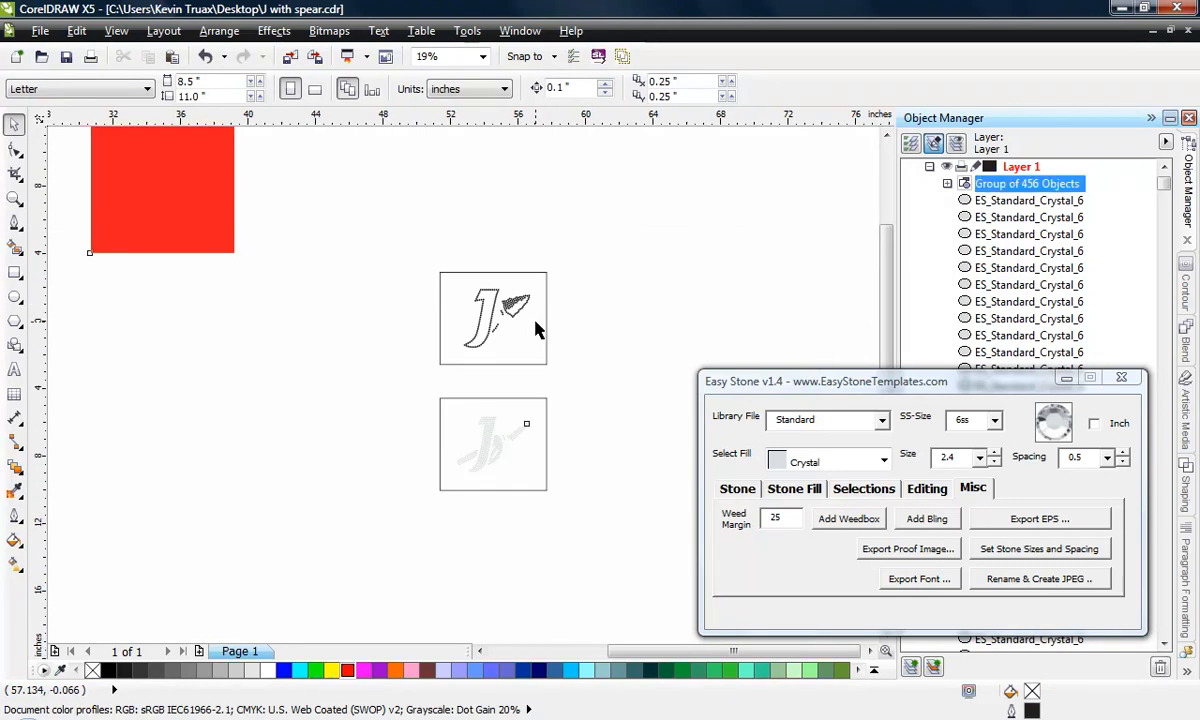
{"action": "left_click", "coordinate": [611, 332]}
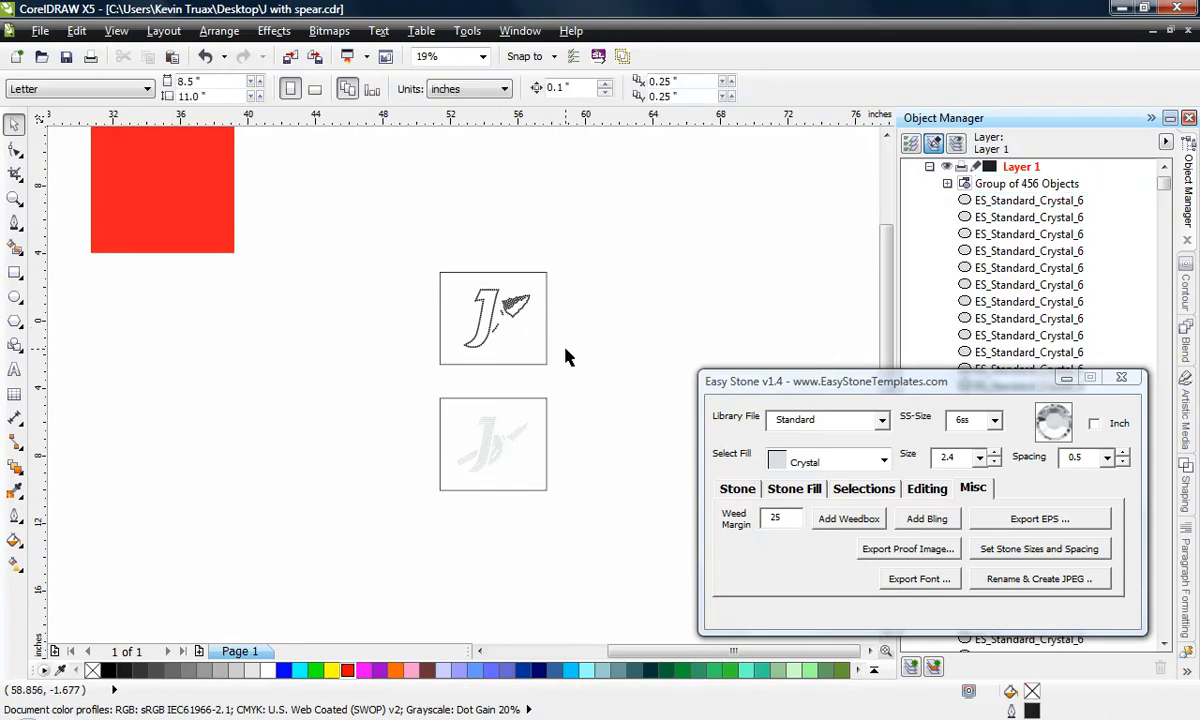
{"action": "left_click", "coordinate": [522, 276]}
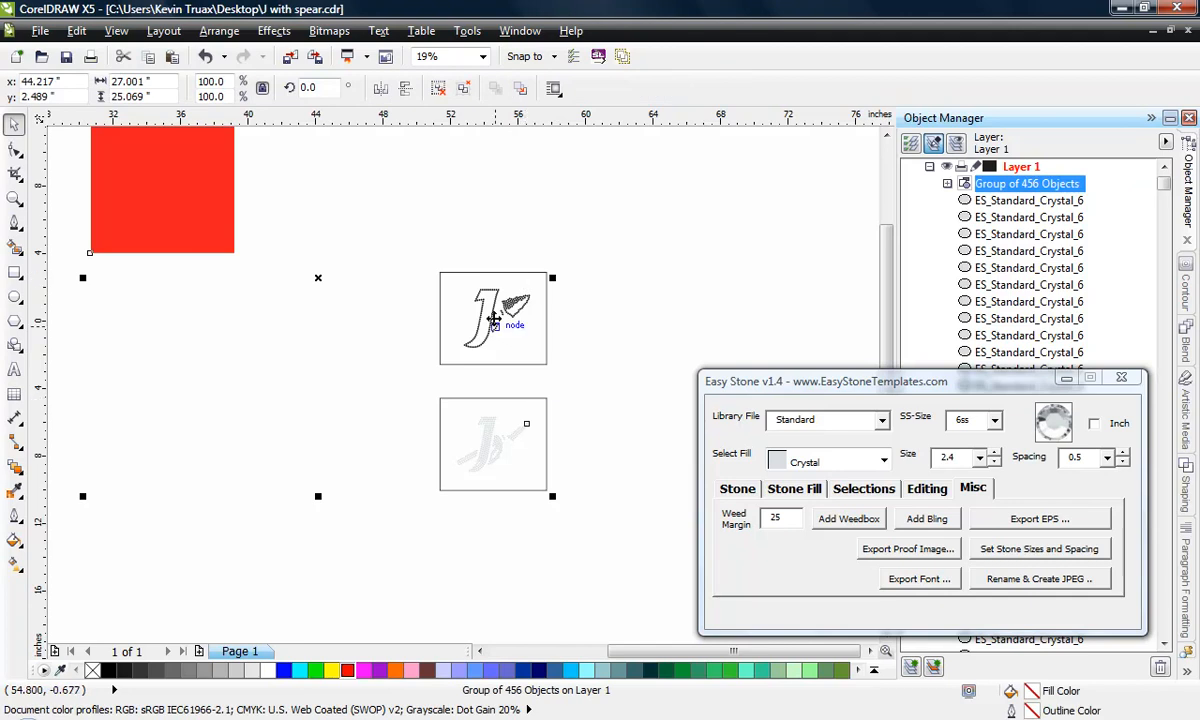
{"action": "left_click", "coordinate": [380, 458]}
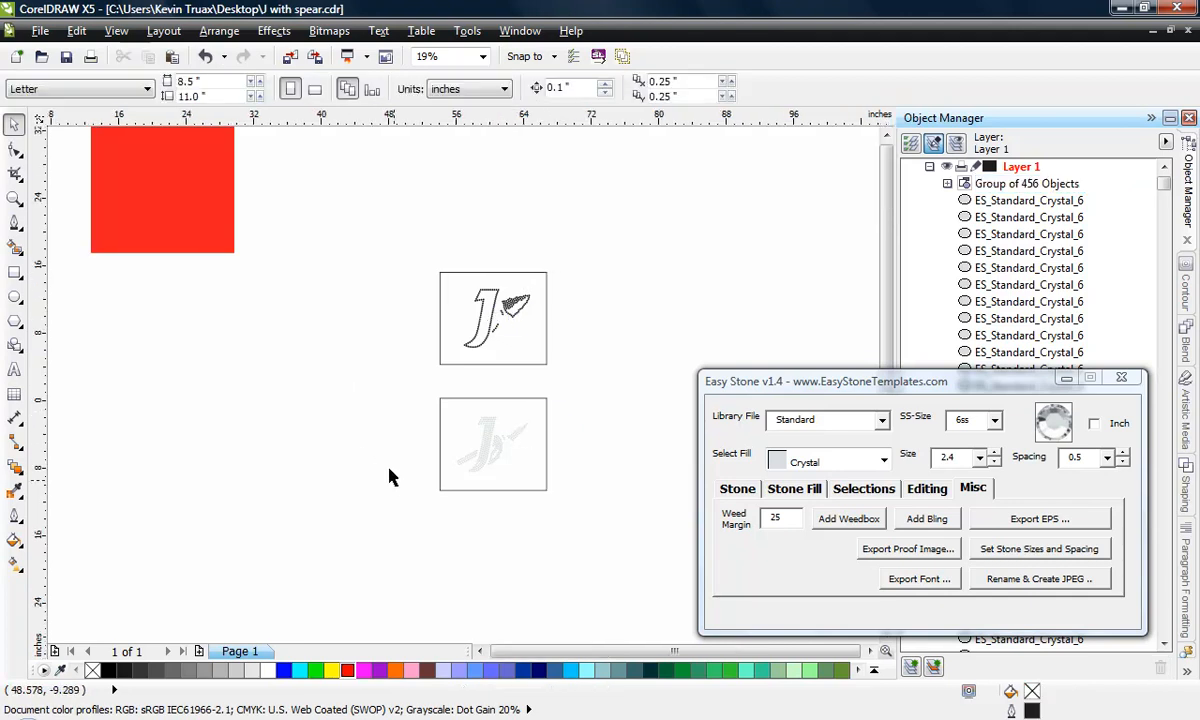
Step: Ungroup the imported EPS objects and deselect them
{"action": "scroll", "coordinate": [390, 475], "scroll_direction": "down", "scroll_amount": 1}
{"action": "left_click", "coordinate": [238, 292]}
{"action": "scroll", "coordinate": [226, 335], "scroll_direction": "up", "scroll_amount": 1}
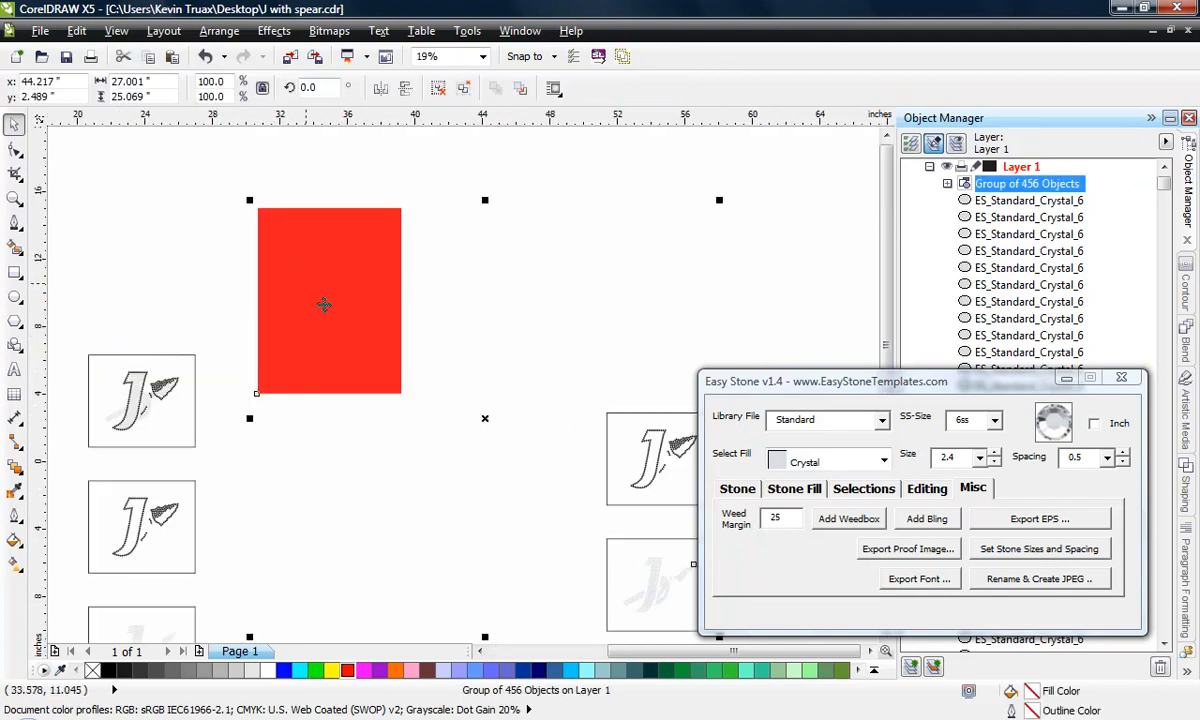
{"action": "right_click", "coordinate": [329, 272]}
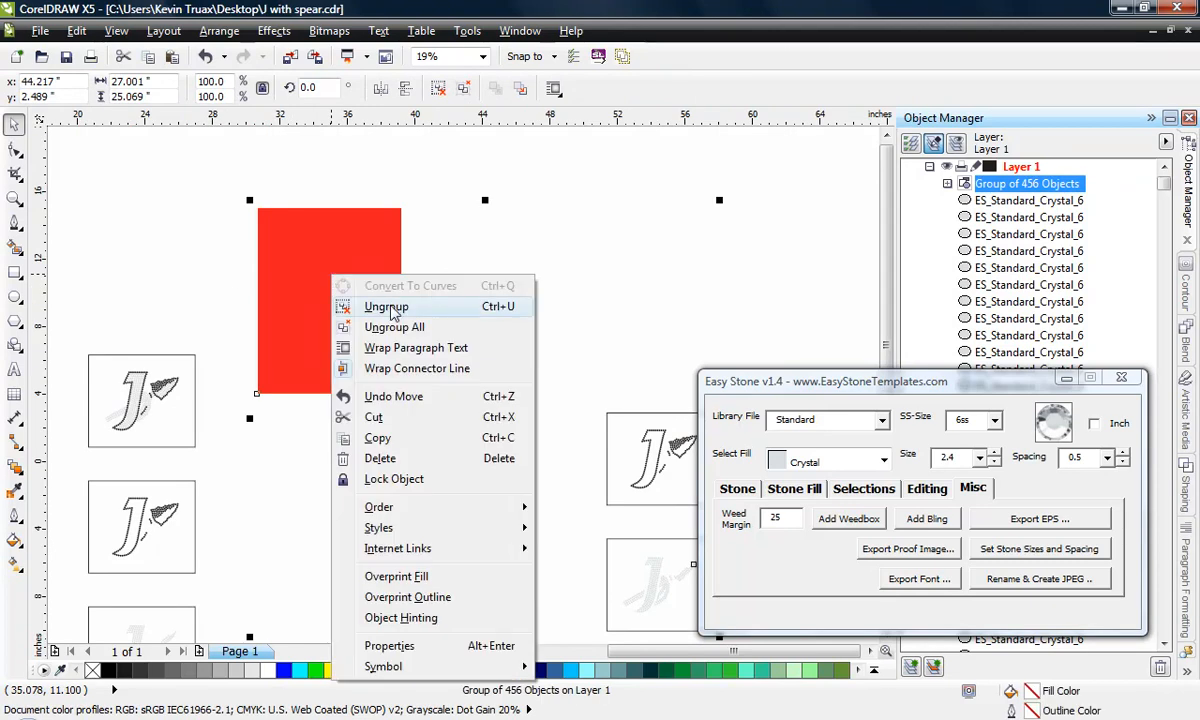
{"action": "left_click", "coordinate": [487, 299]}
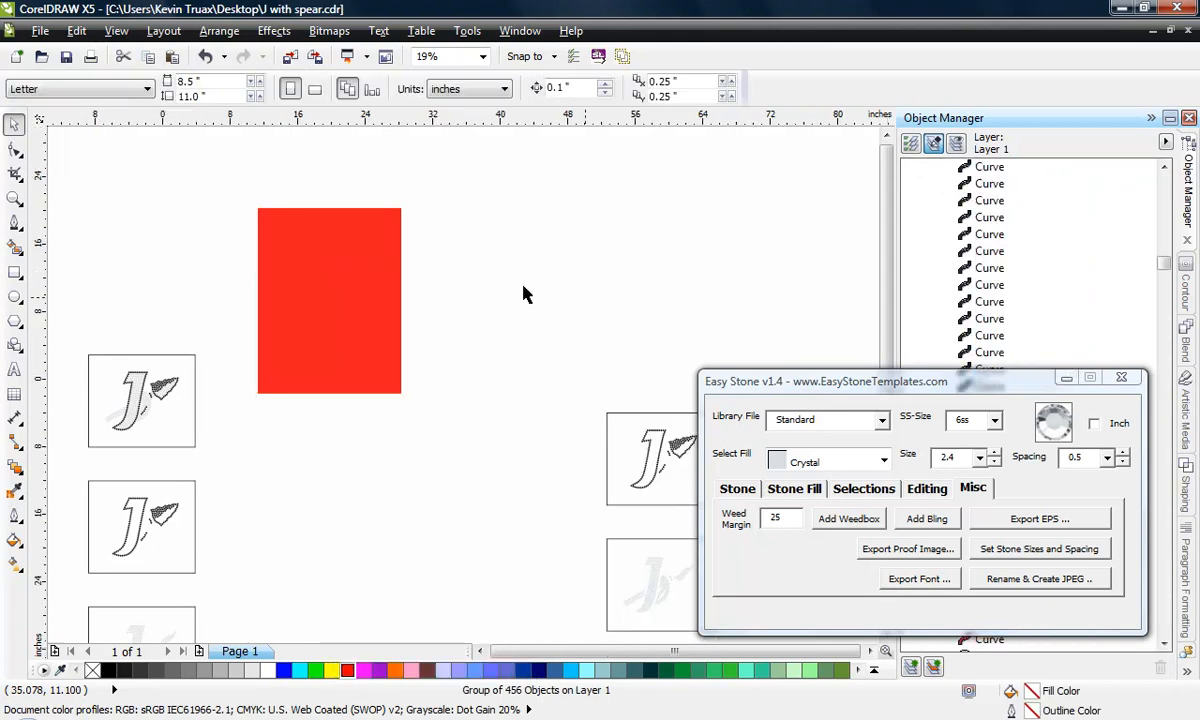
Step: Delete the red rectangle that came in with the imported color-separated templates
{"action": "scroll", "coordinate": [525, 290], "scroll_direction": "down", "scroll_amount": 1}
{"action": "left_click", "coordinate": [468, 265]}
{"action": "scroll", "coordinate": [200, 343], "scroll_direction": "up", "scroll_amount": 1}
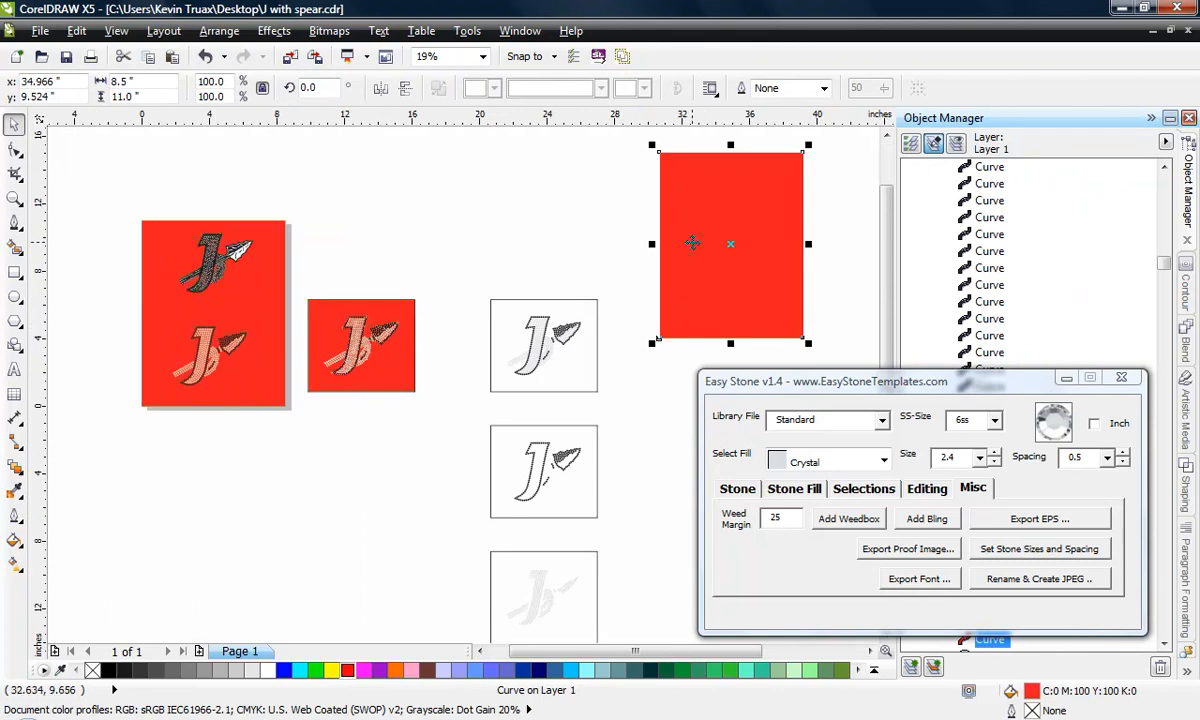
{"action": "key", "text": "Delete"}
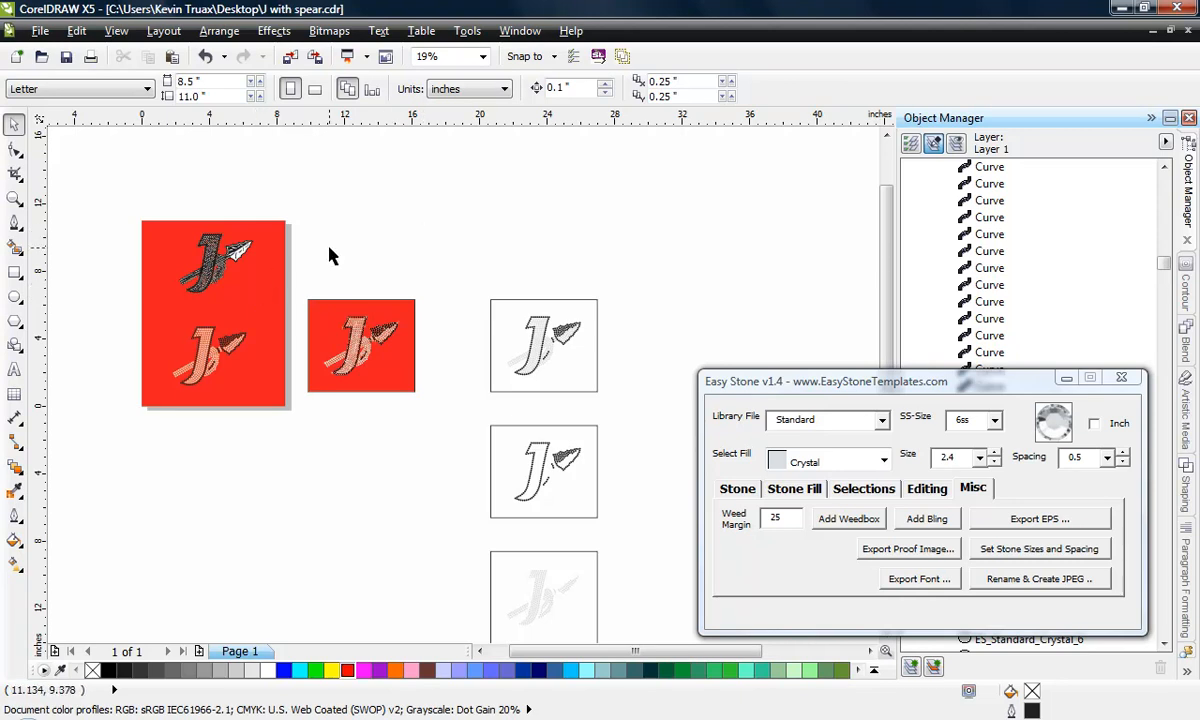
Step: Delete the imported black-stone and crystal-stone template copies, keeping the original column of templates
{"action": "scroll", "coordinate": [390, 250], "scroll_direction": "down", "scroll_amount": 2}
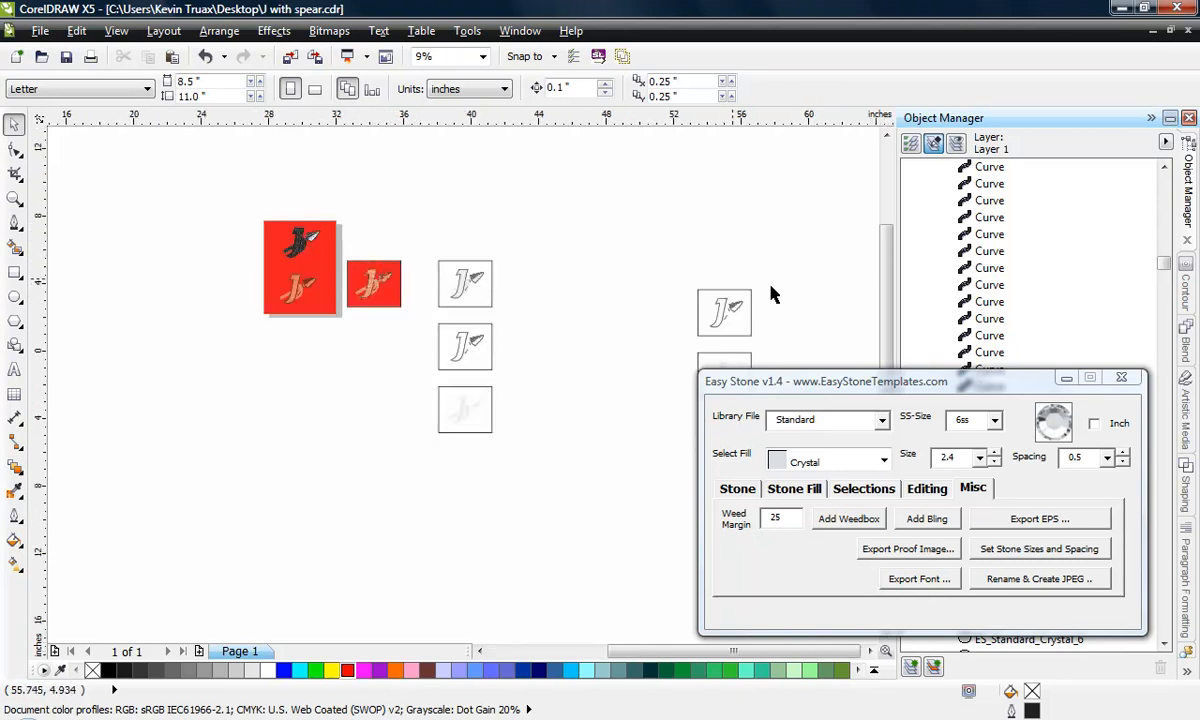
{"action": "scroll", "coordinate": [720, 285], "scroll_direction": "up", "scroll_amount": 2}
{"action": "left_click_drag", "start_coordinate": [803, 262], "coordinate": [617, 597]}
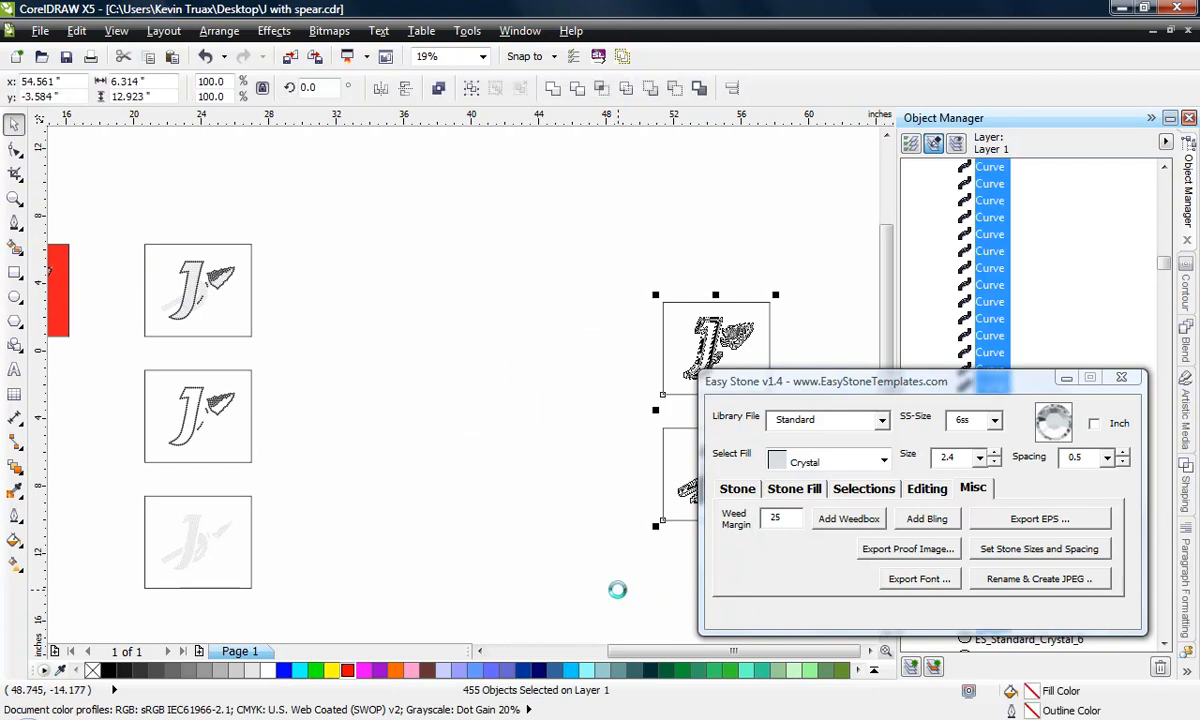
{"action": "left_click", "coordinate": [617, 597]}
{"action": "scroll", "coordinate": [585, 480], "scroll_direction": "down", "scroll_amount": 2}
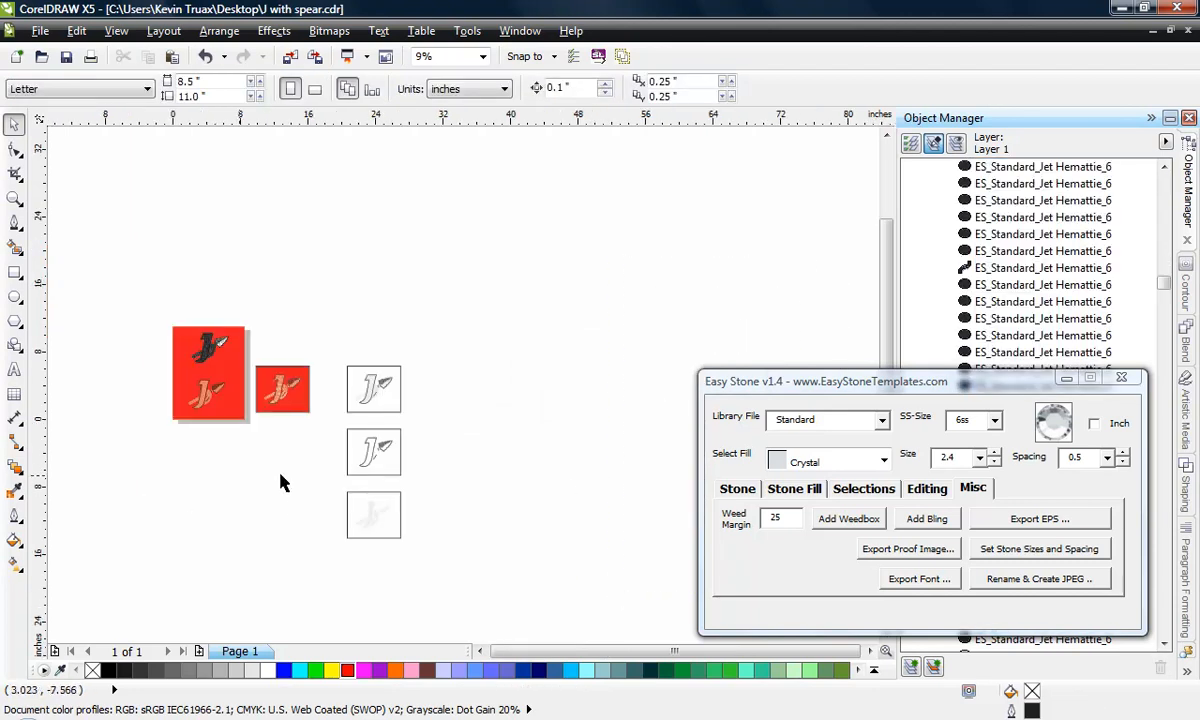
Step: Examine the red rhinestone proof up close, checking the stones and bling sparkles on the J and spear
{"action": "scroll", "coordinate": [283, 485], "scroll_direction": "up", "scroll_amount": 2}
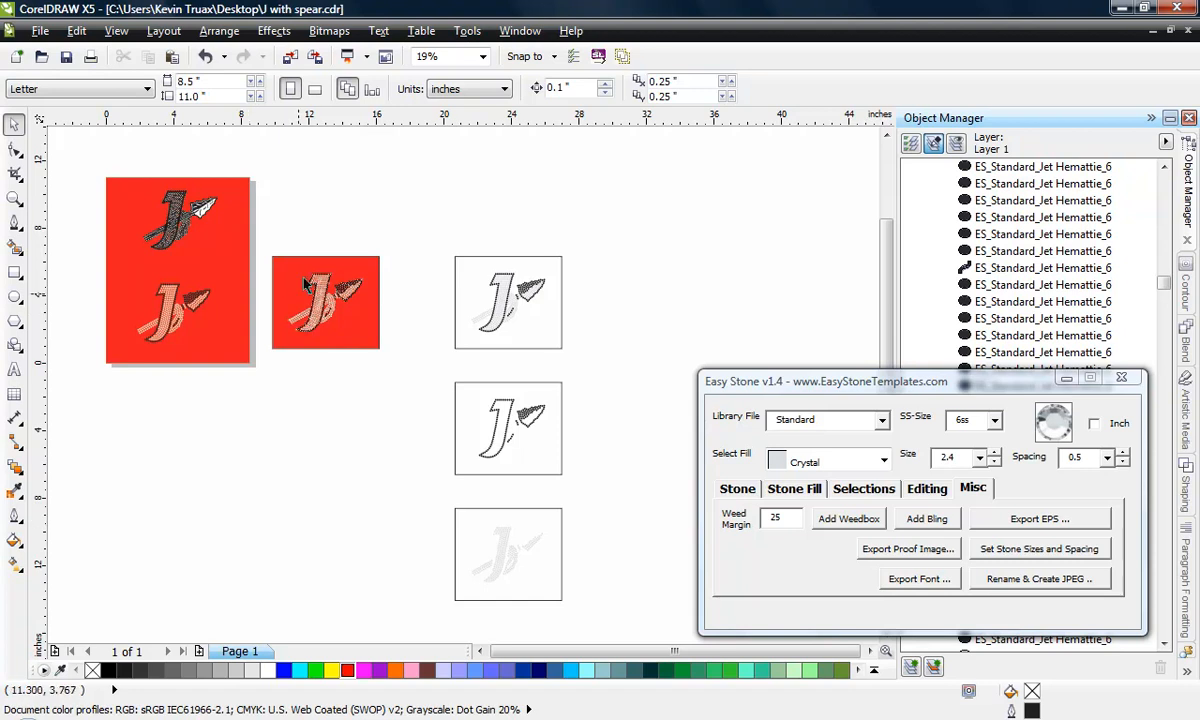
{"action": "scroll", "coordinate": [303, 278], "scroll_direction": "up", "scroll_amount": 2}
{"action": "scroll", "coordinate": [341, 301], "scroll_direction": "up", "scroll_amount": 2}
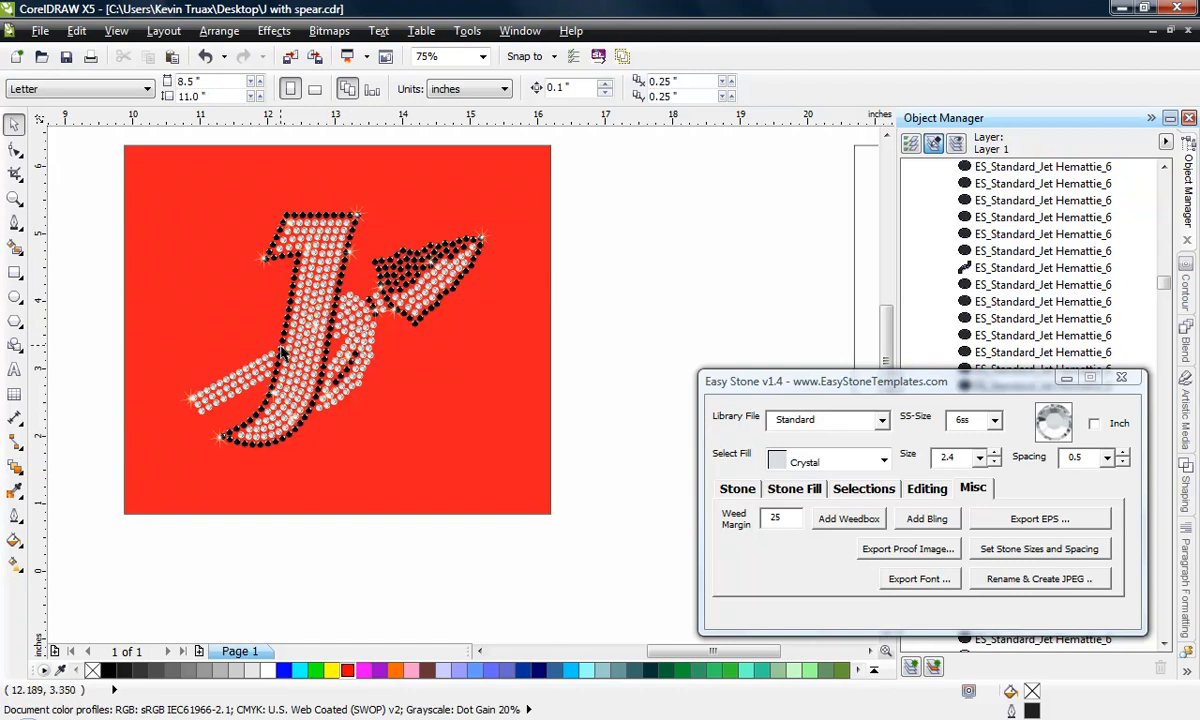
{"action": "scroll", "coordinate": [283, 346], "scroll_direction": "up", "scroll_amount": 2}
{"action": "scroll", "coordinate": [517, 420], "scroll_direction": "down", "scroll_amount": 2}
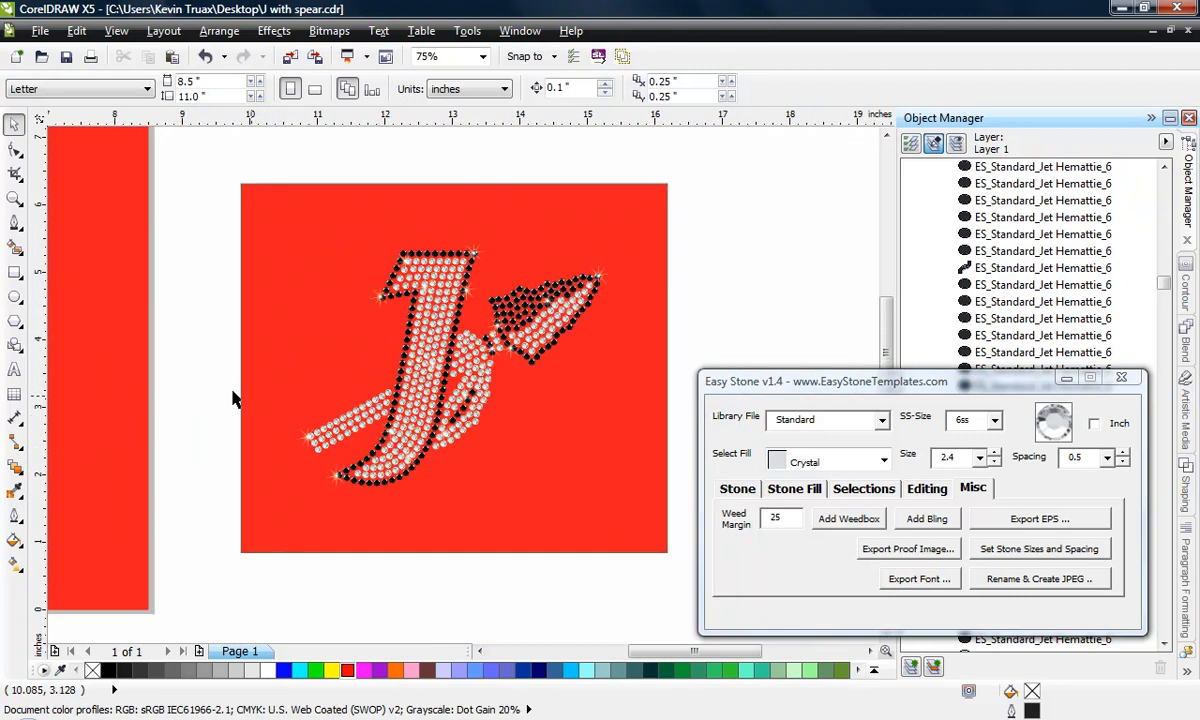